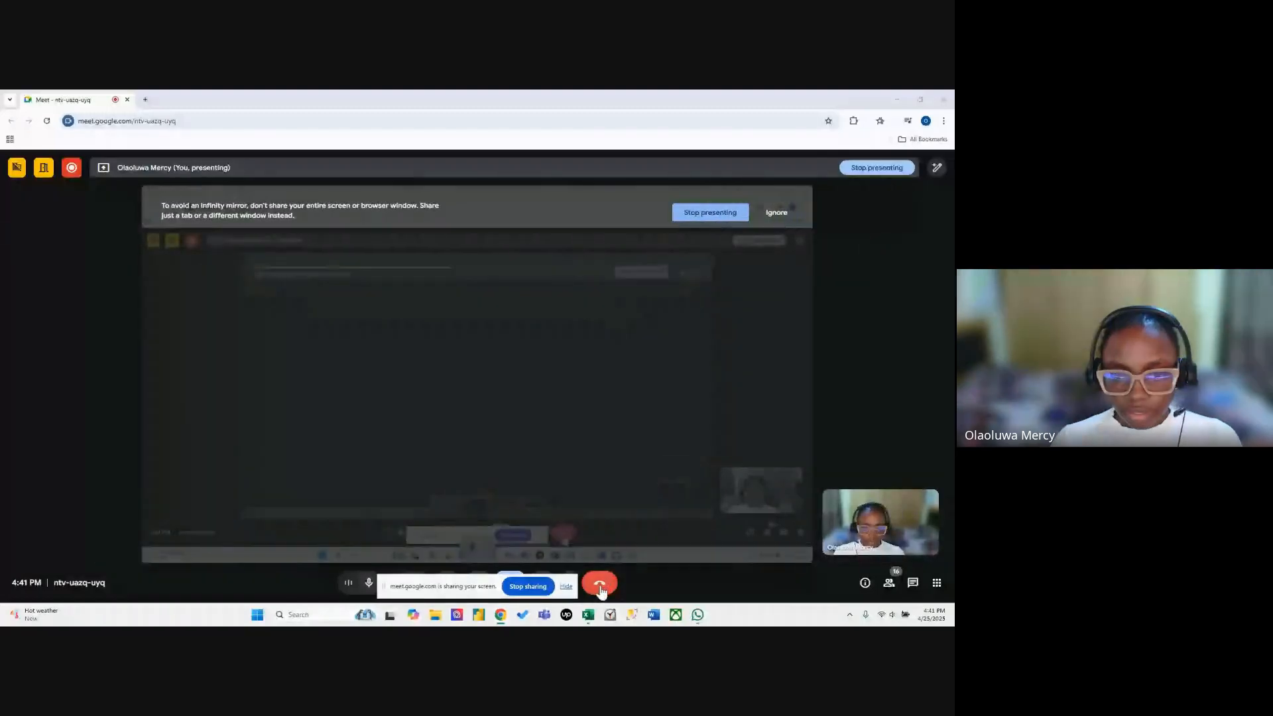
# Switch to the Malhub Excel Webinar workbook in Excel and hide the screen-sharing notice.
pyautogui.click(587, 618)
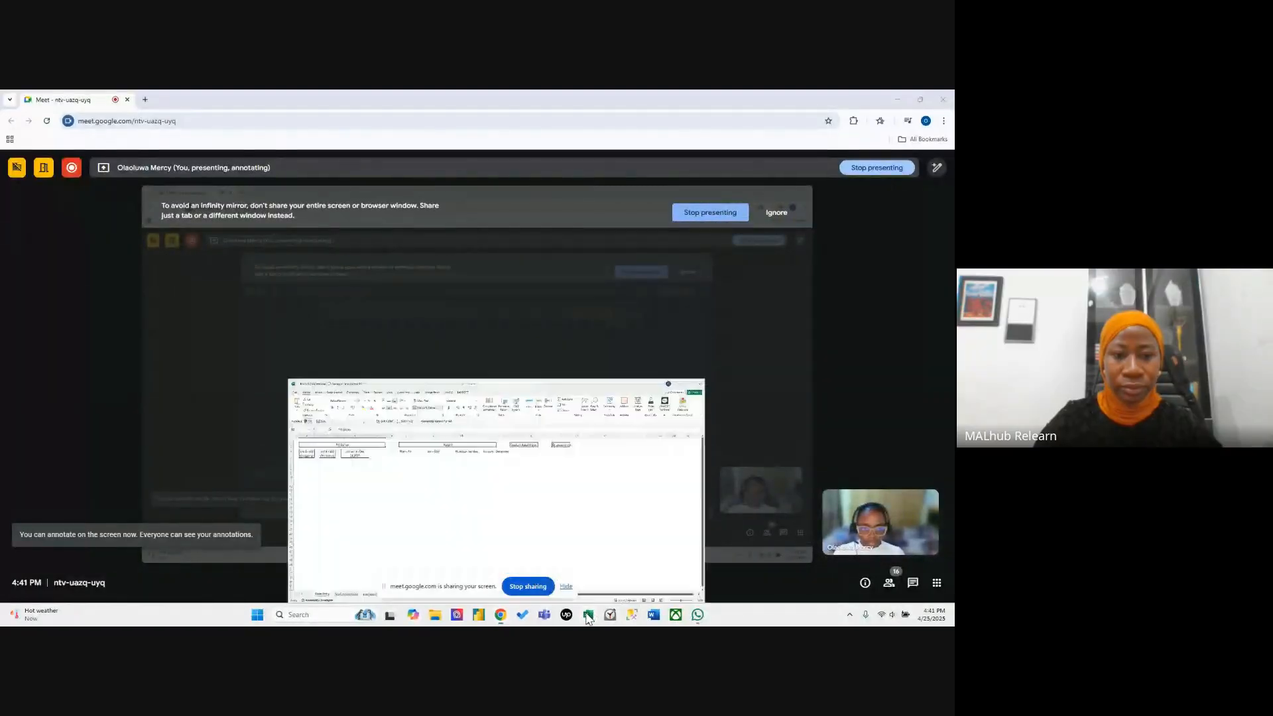
pyautogui.click(490, 356)
pyautogui.click(393, 335)
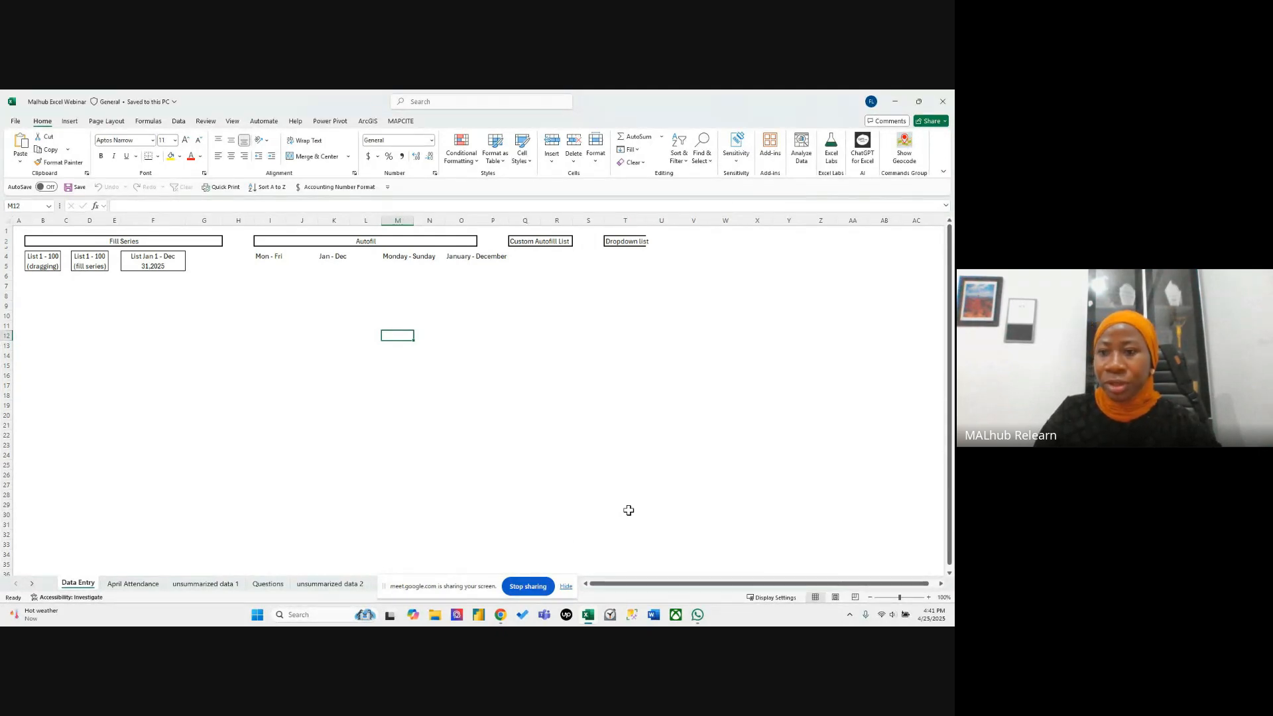
pyautogui.click(566, 586)
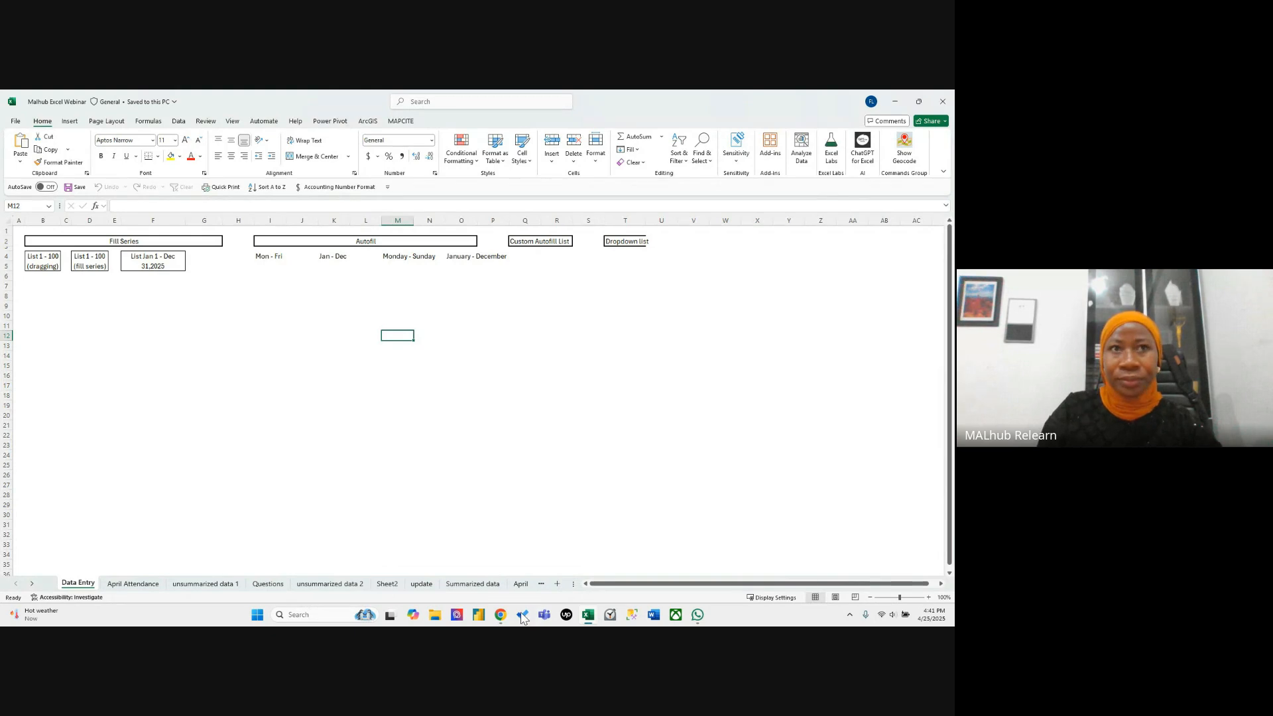
# Switch to the Google Meet call and ignore the infinity-mirror warning.
pyautogui.moveTo(504, 618)
pyautogui.moveTo(539, 575)
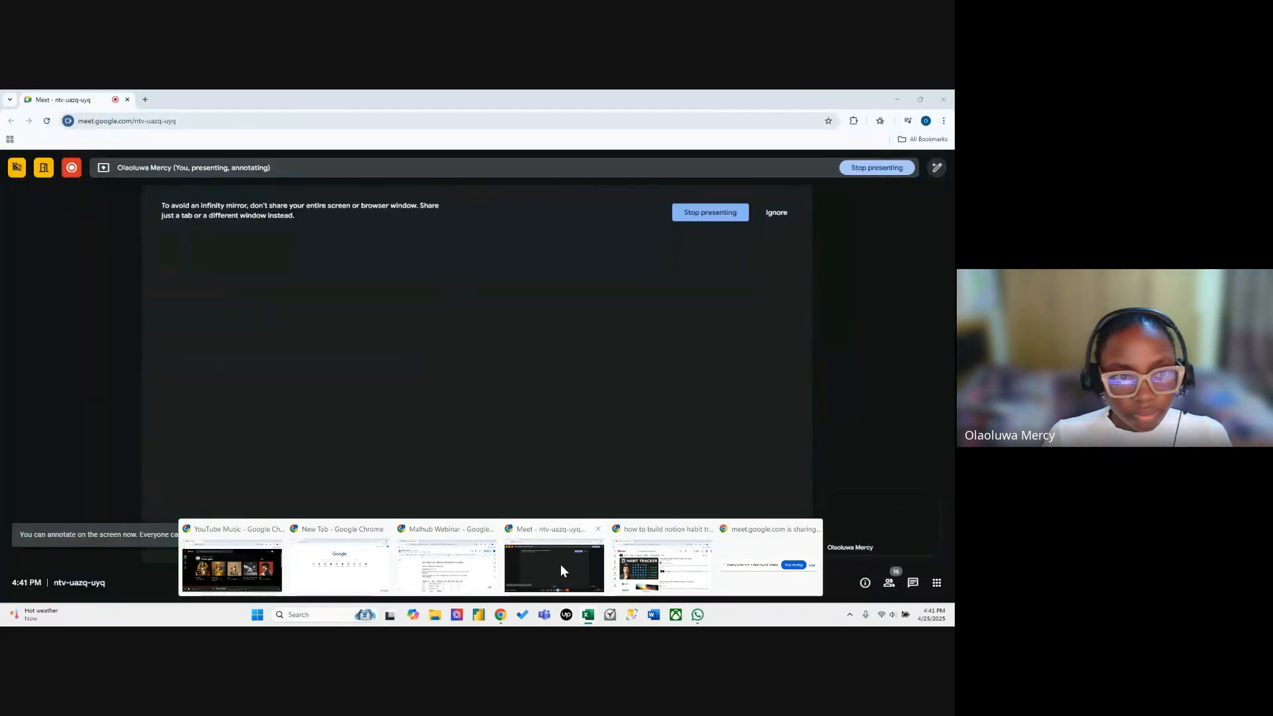
pyautogui.click(559, 564)
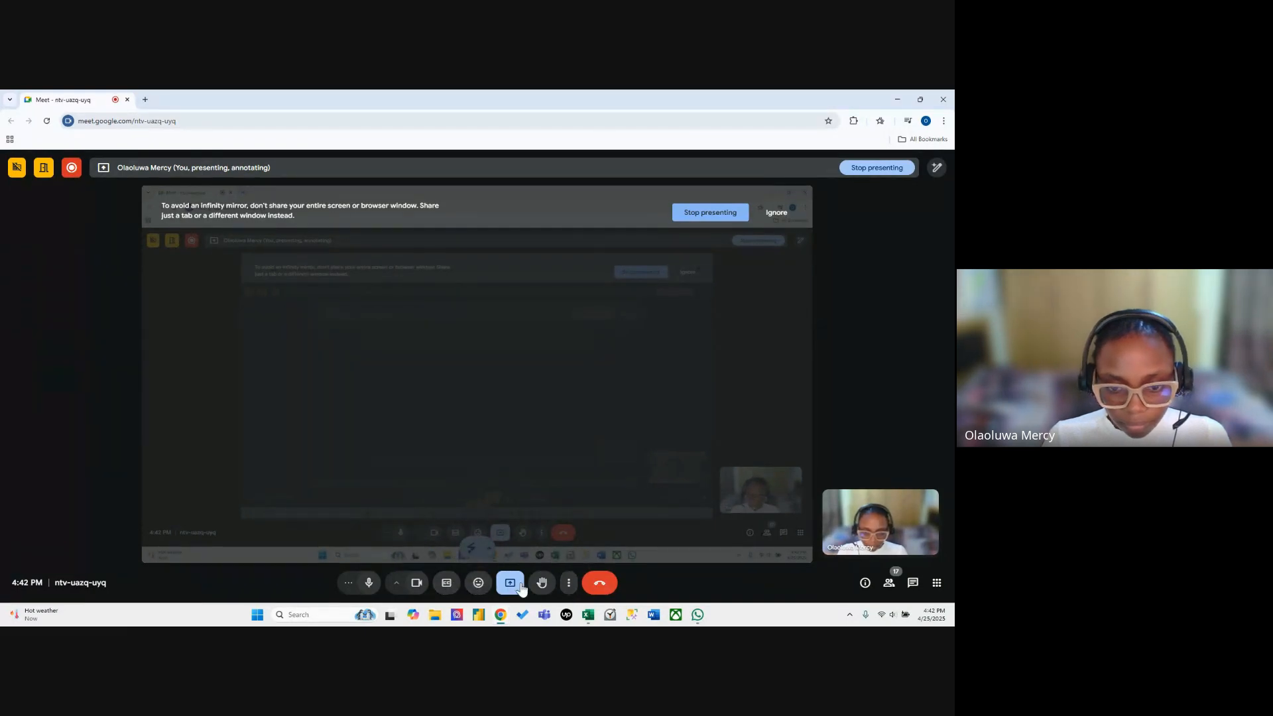
pyautogui.click(568, 584)
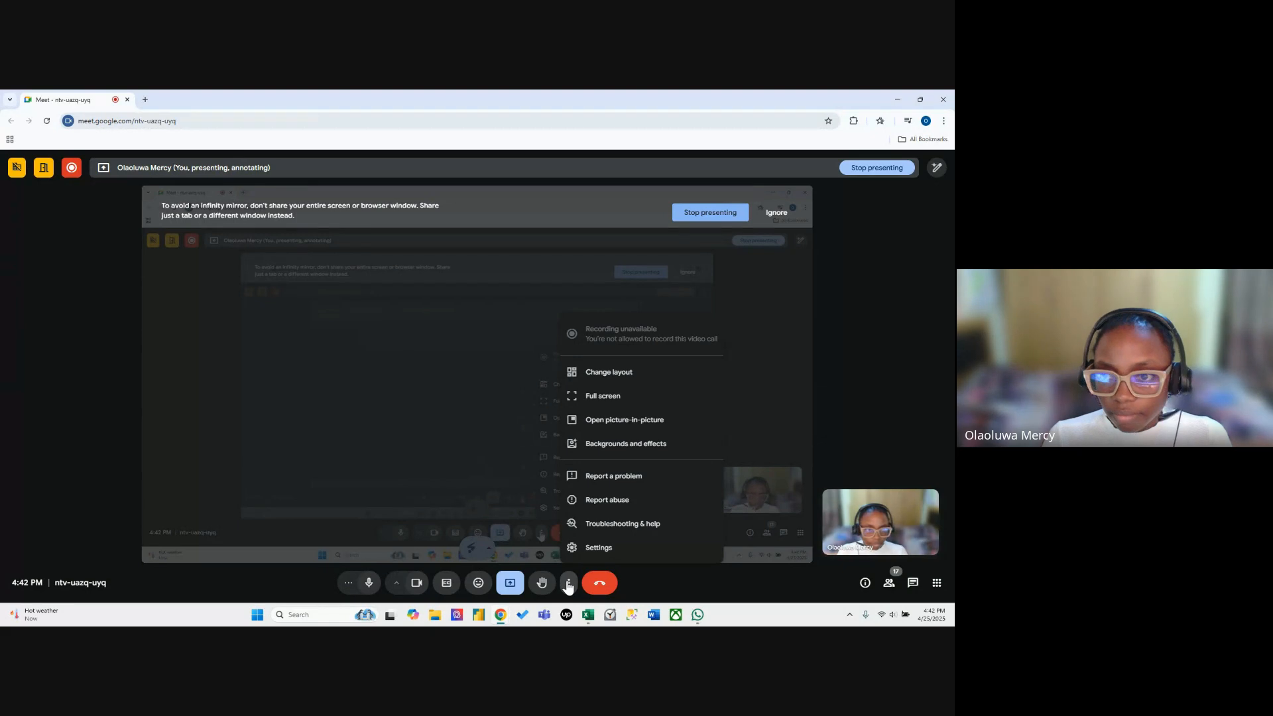
pyautogui.click(568, 583)
pyautogui.click(773, 213)
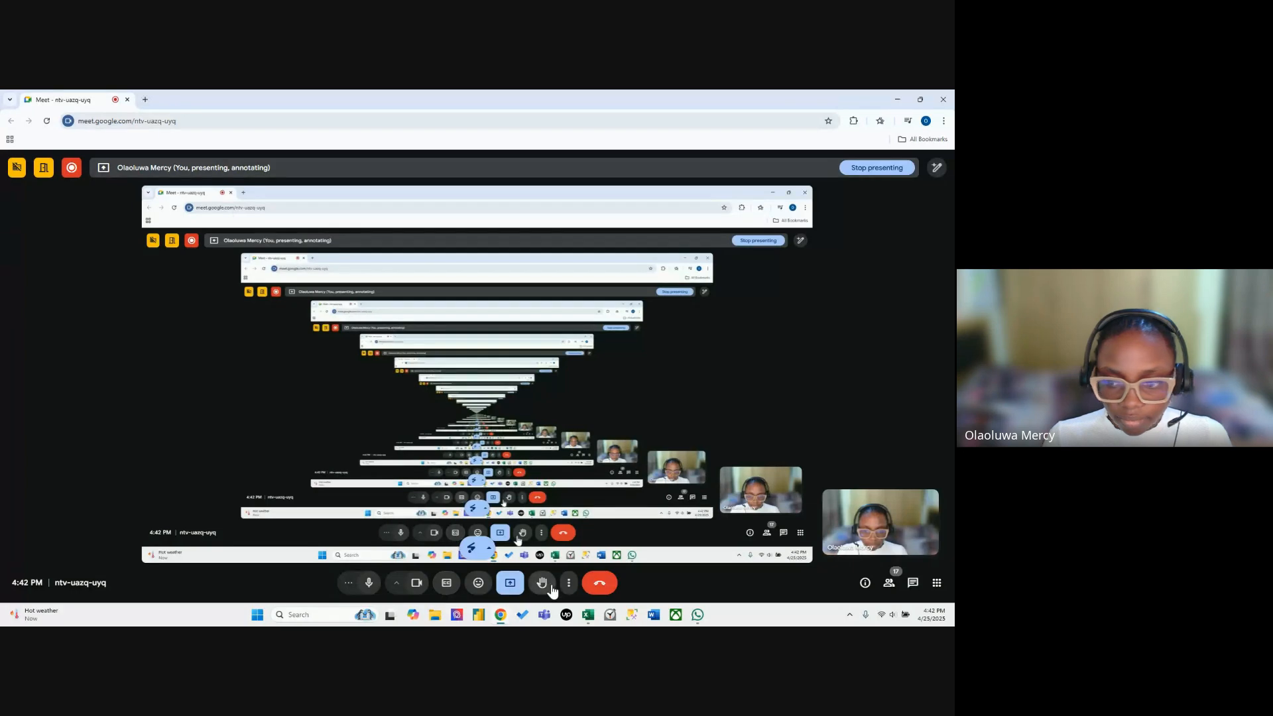
# Check the in-call messages of the meeting and return to the Data Entry sheet in Excel.
pyautogui.click(913, 582)
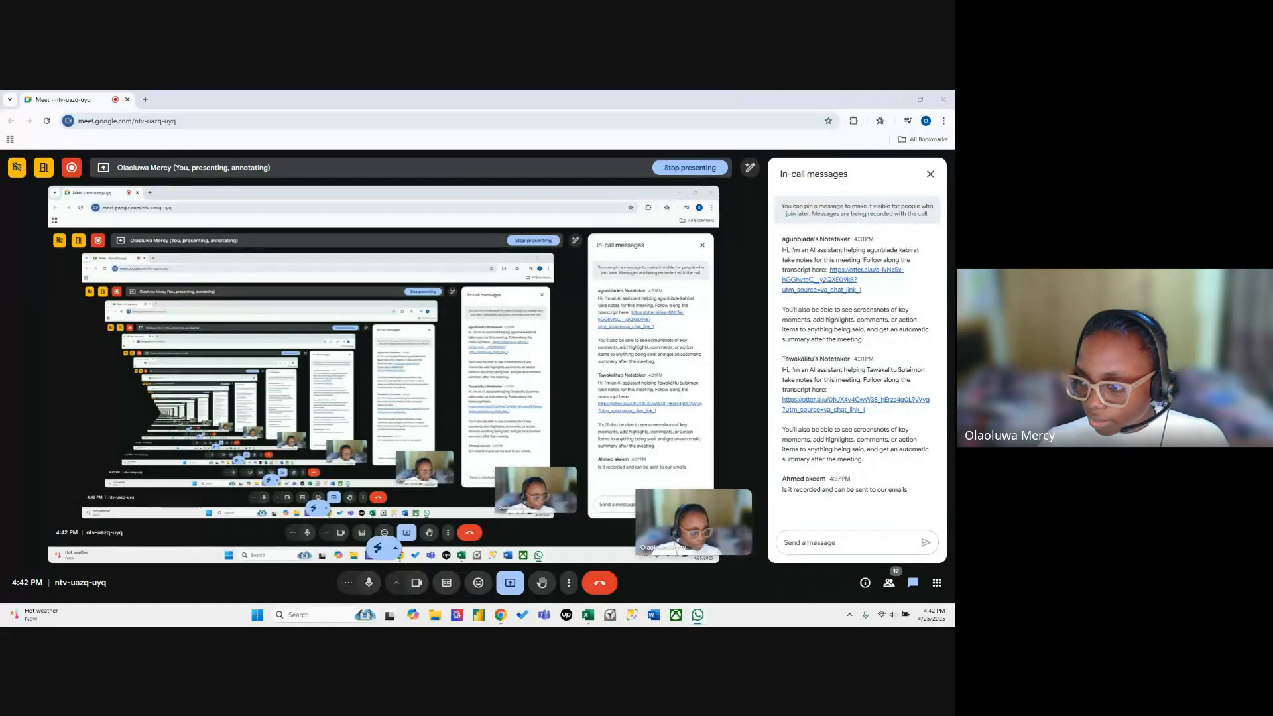
pyautogui.click(900, 96)
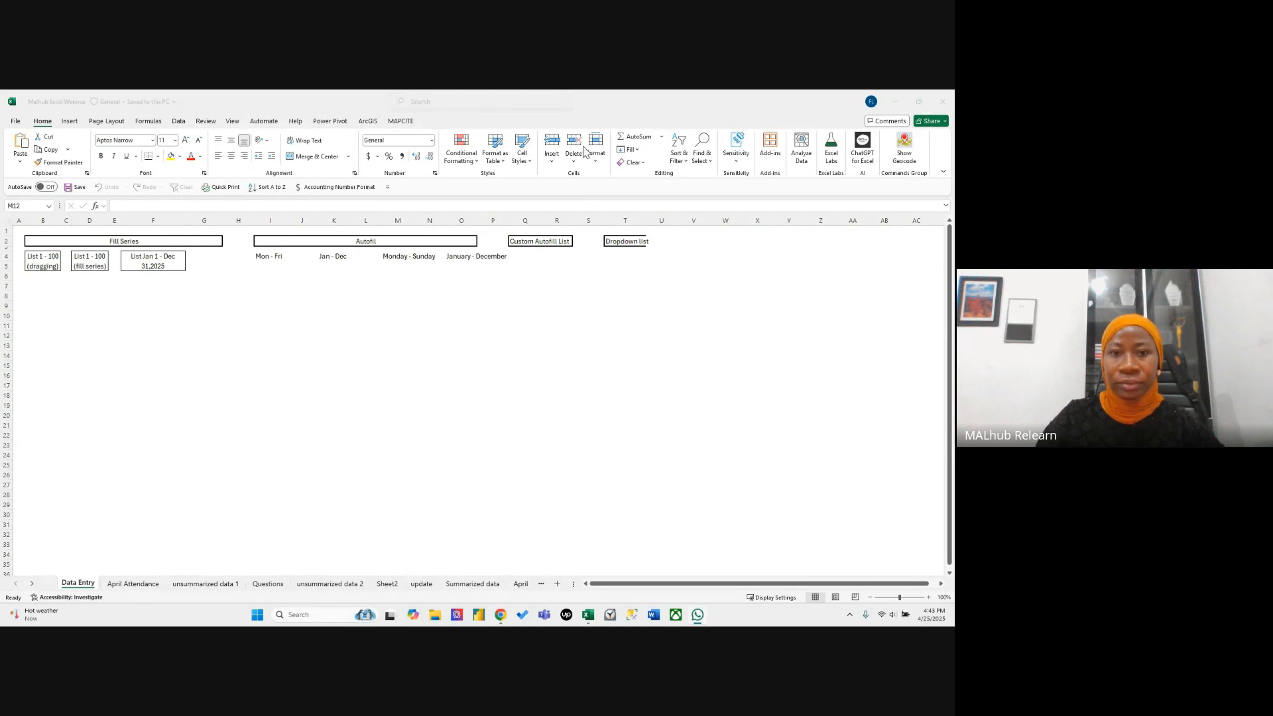
pyautogui.click(55, 284)
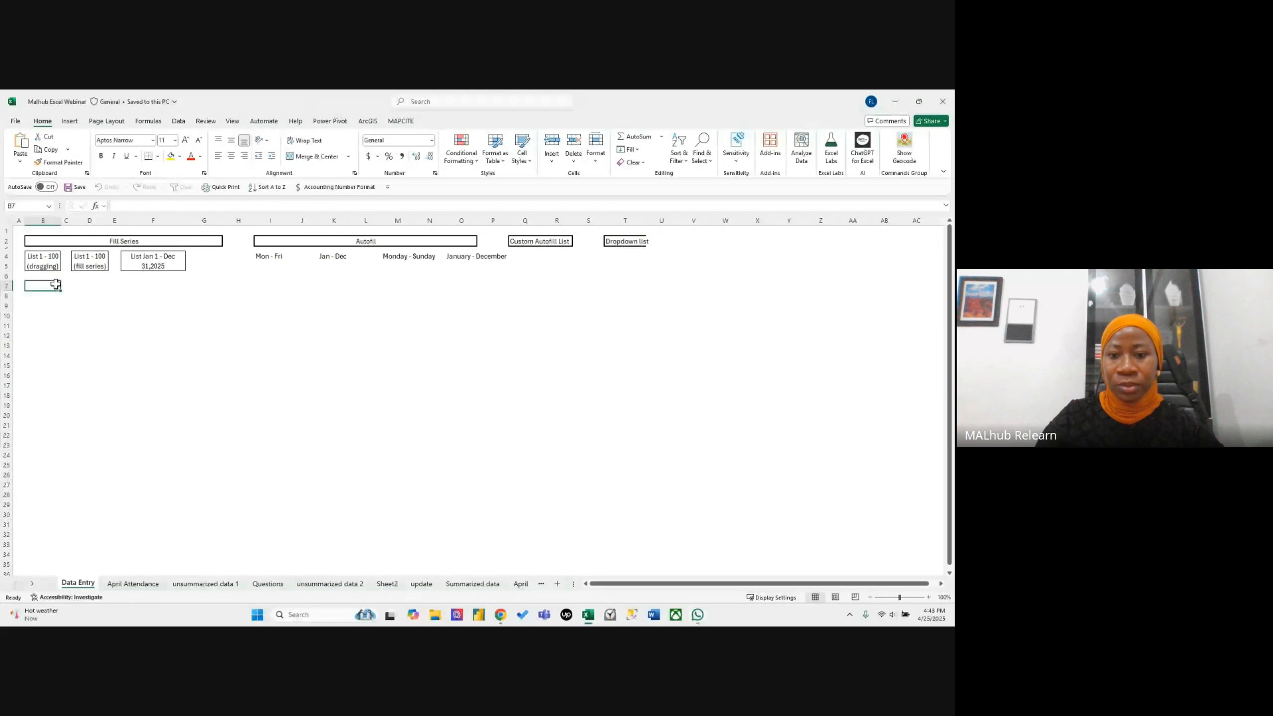
pyautogui.click(309, 324)
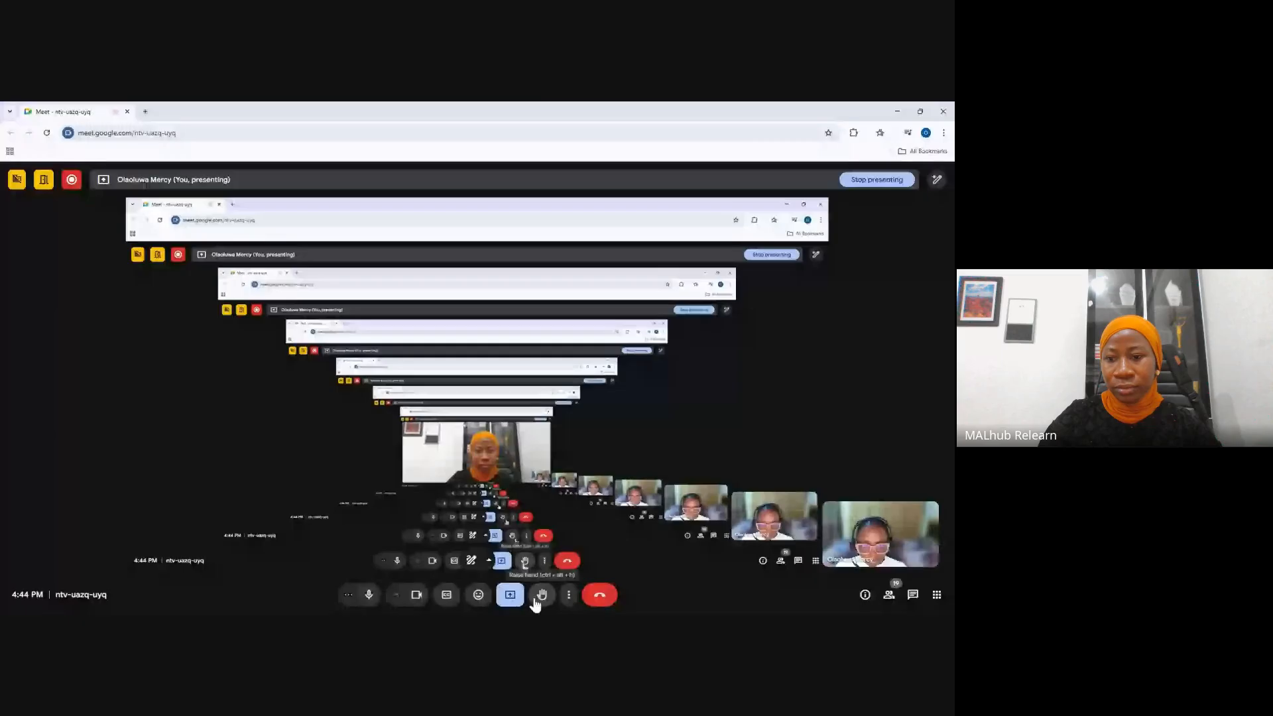
pyautogui.click(511, 598)
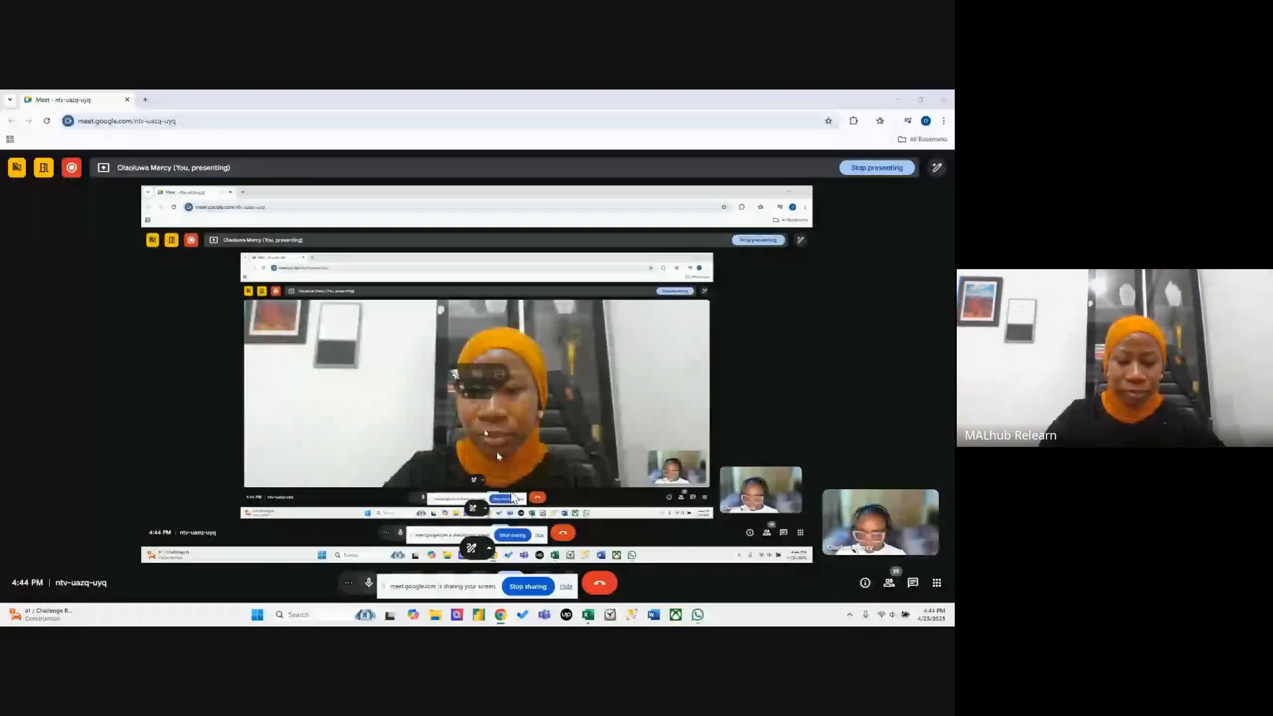
pyautogui.click(472, 548)
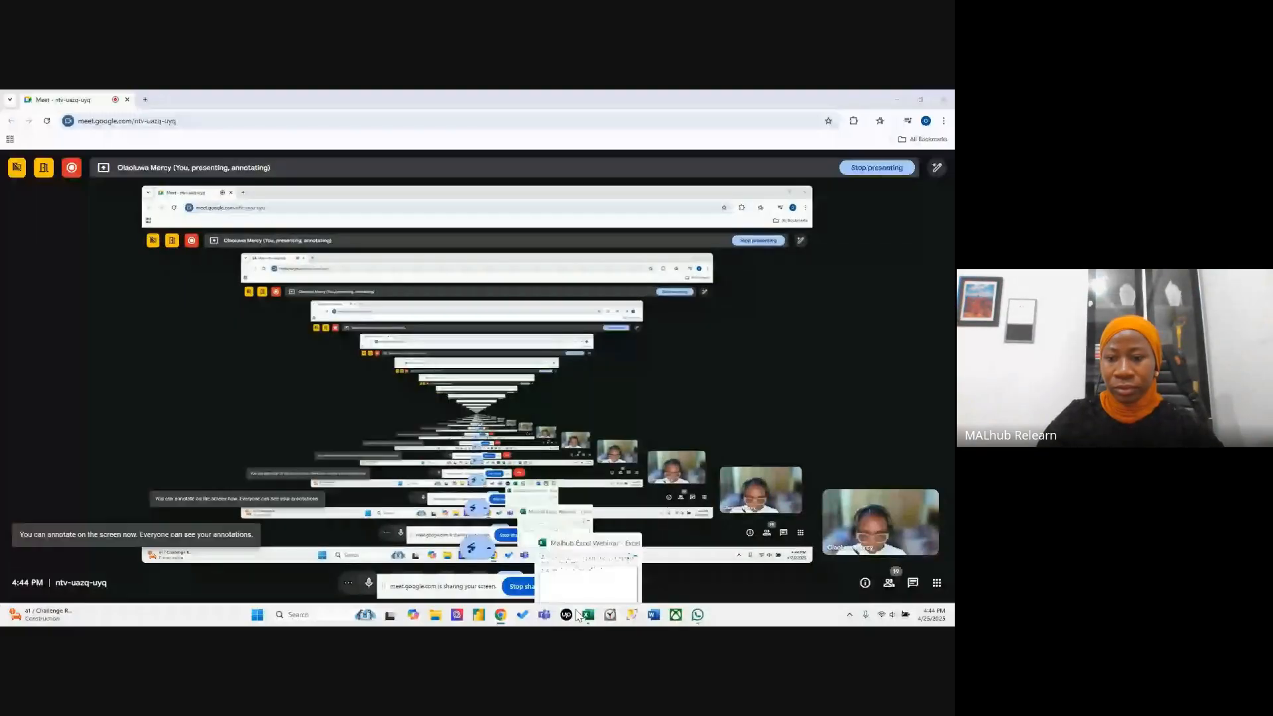
# Return to the Excel workbook, select cell B7 on the Data Entry sheet and hide the screen-sharing notice.
pyautogui.click(583, 615)
pyautogui.click(245, 395)
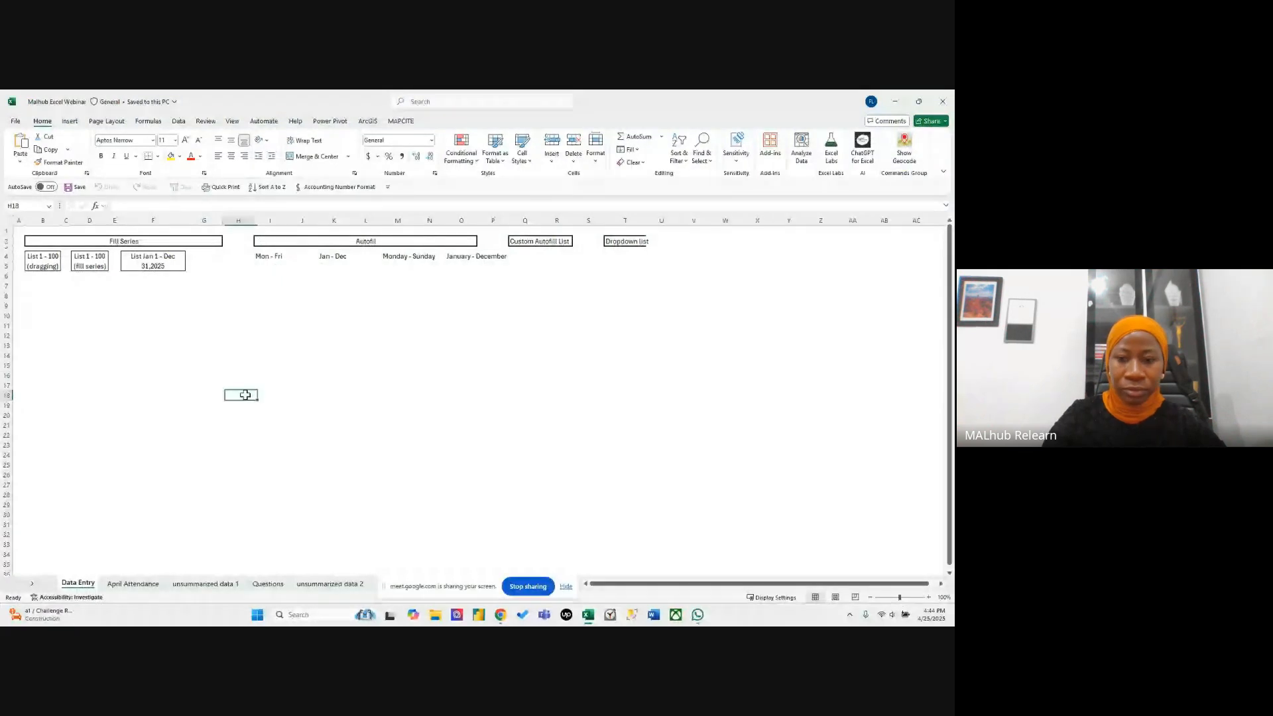
pyautogui.click(270, 365)
pyautogui.click(401, 364)
pyautogui.click(45, 285)
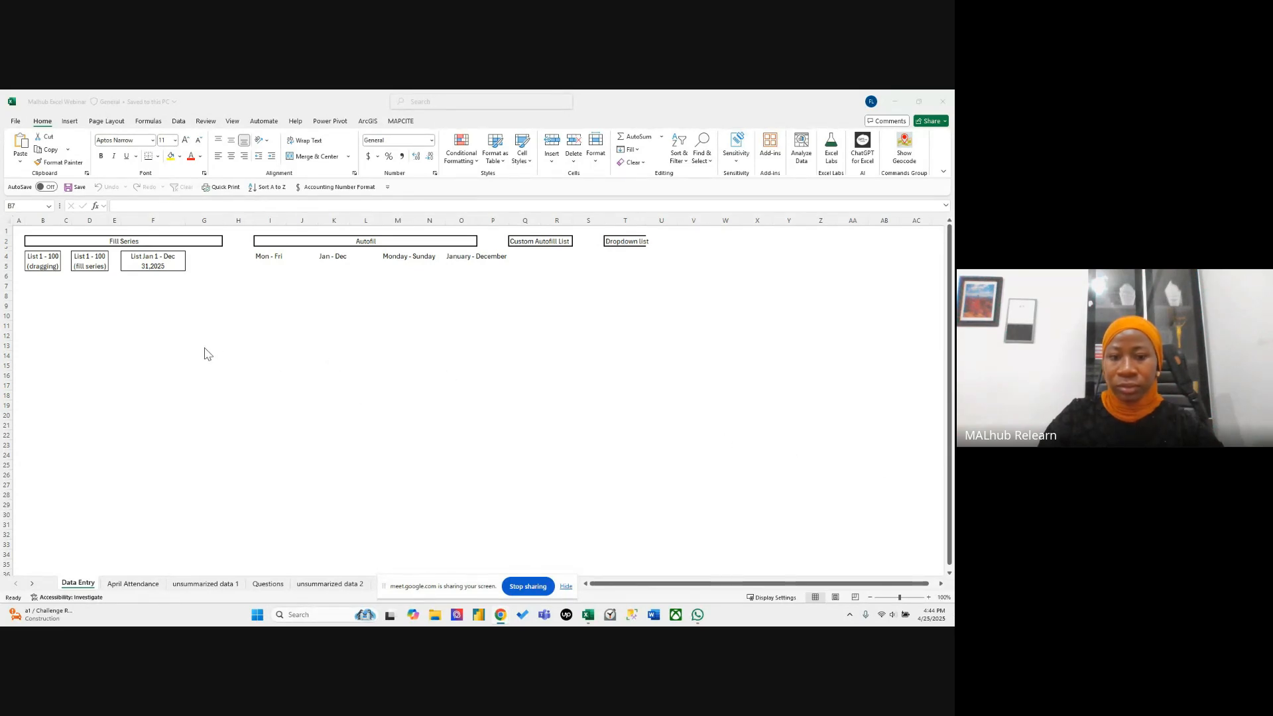
pyautogui.click(44, 285)
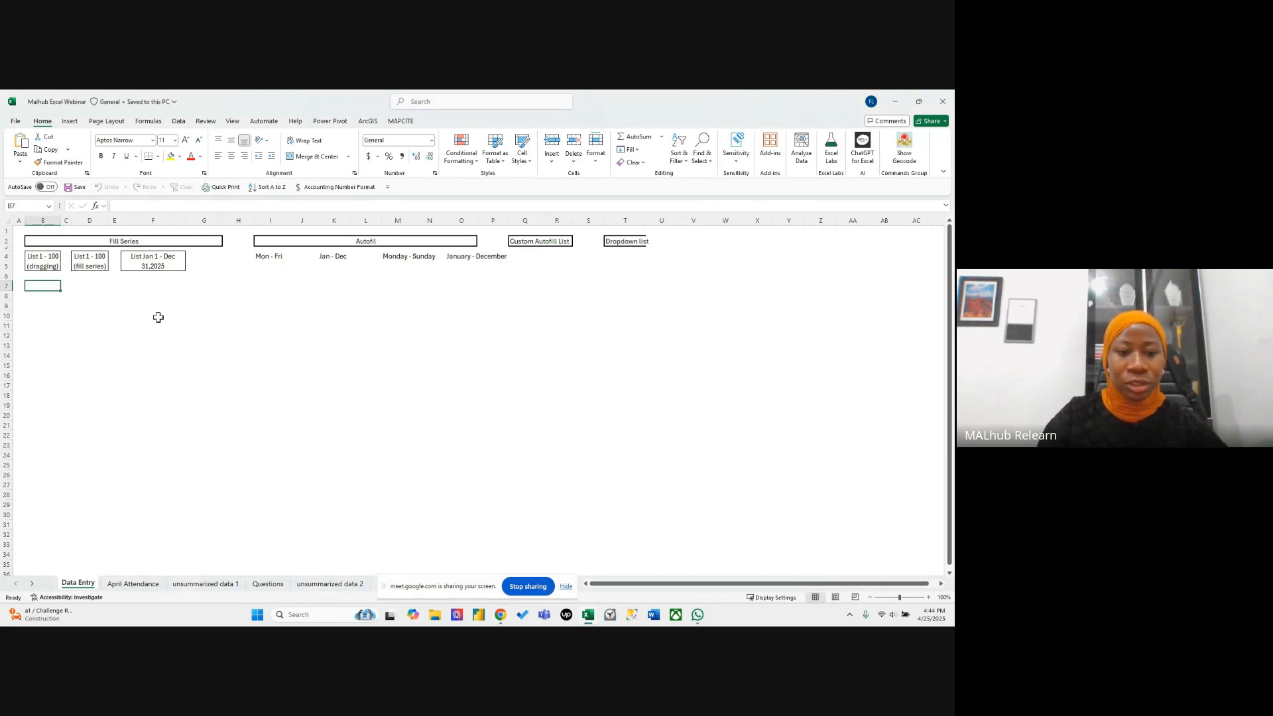
pyautogui.click(566, 586)
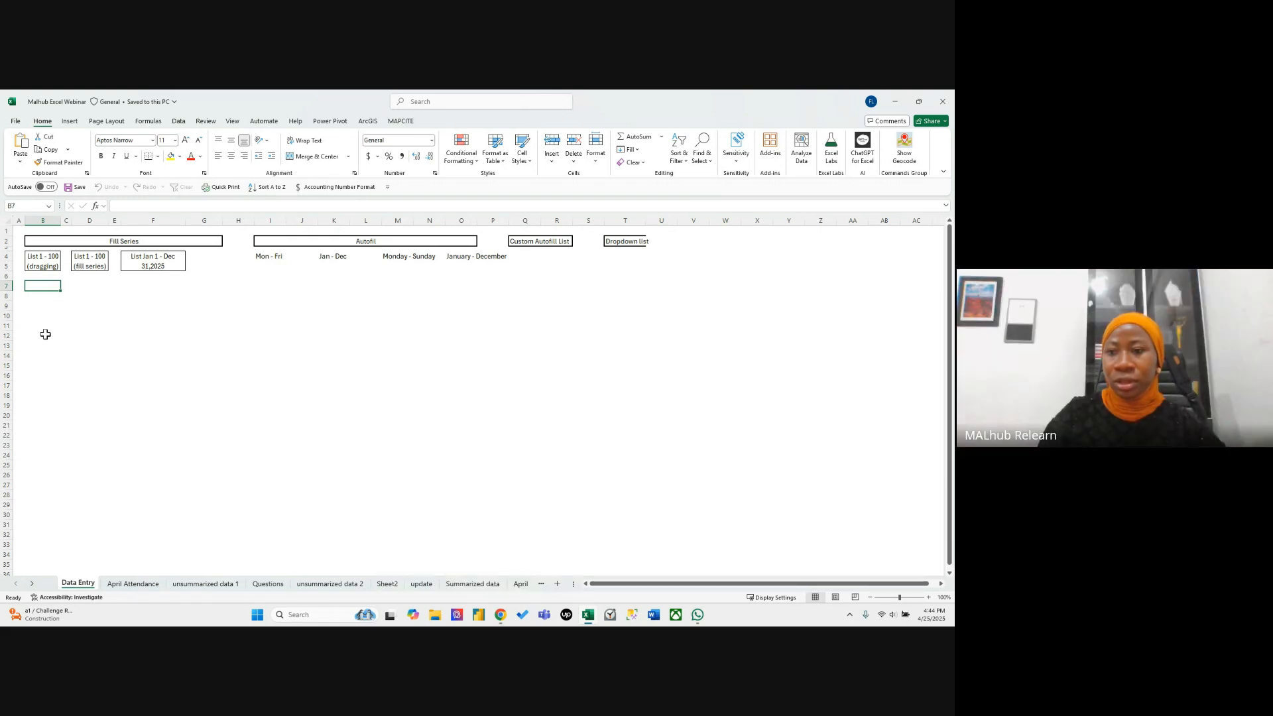
pyautogui.press('super')
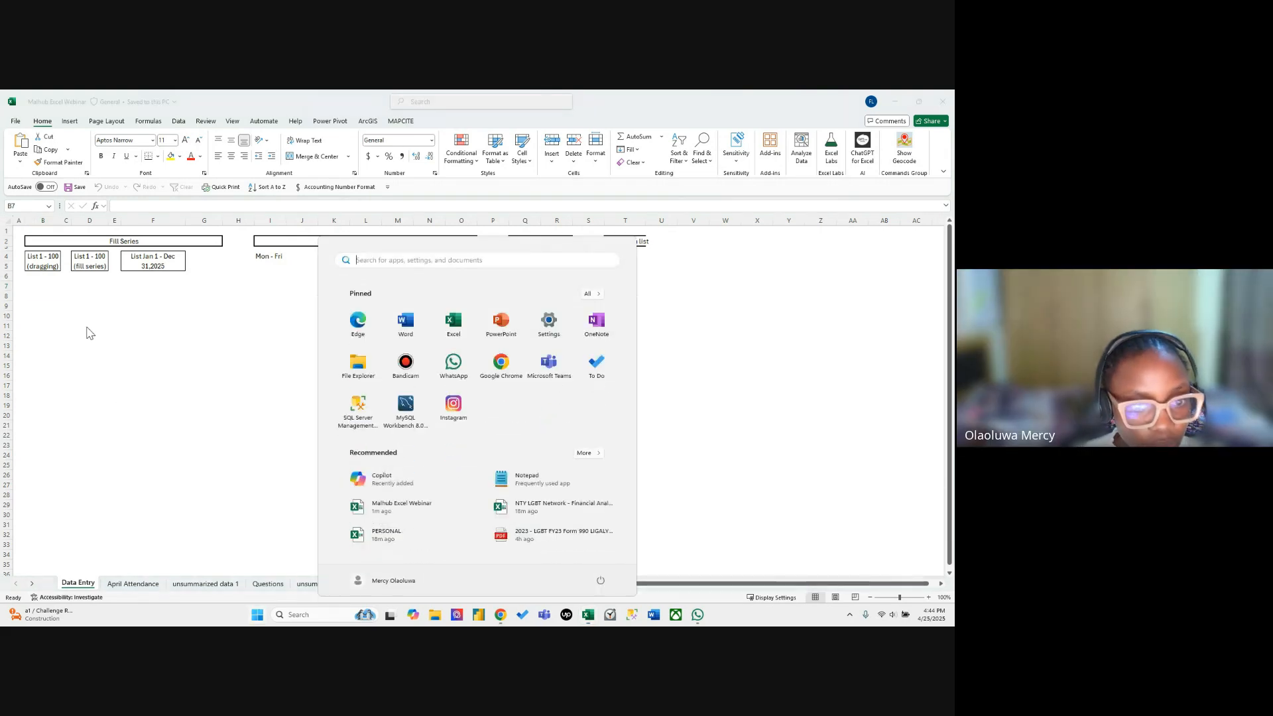
pyautogui.press('super')
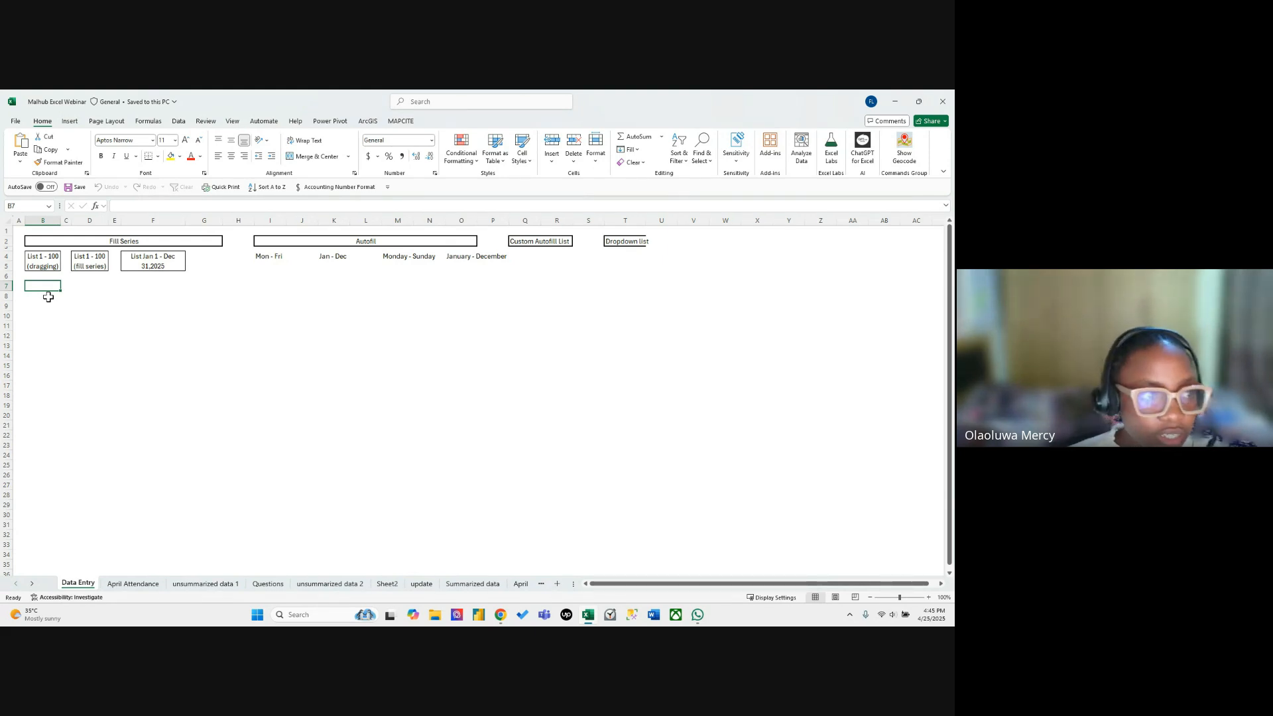
# Enter the heading "s/n" in cell B7 under the "List 1 - 100 (dragging)" label.
pyautogui.click(39, 263)
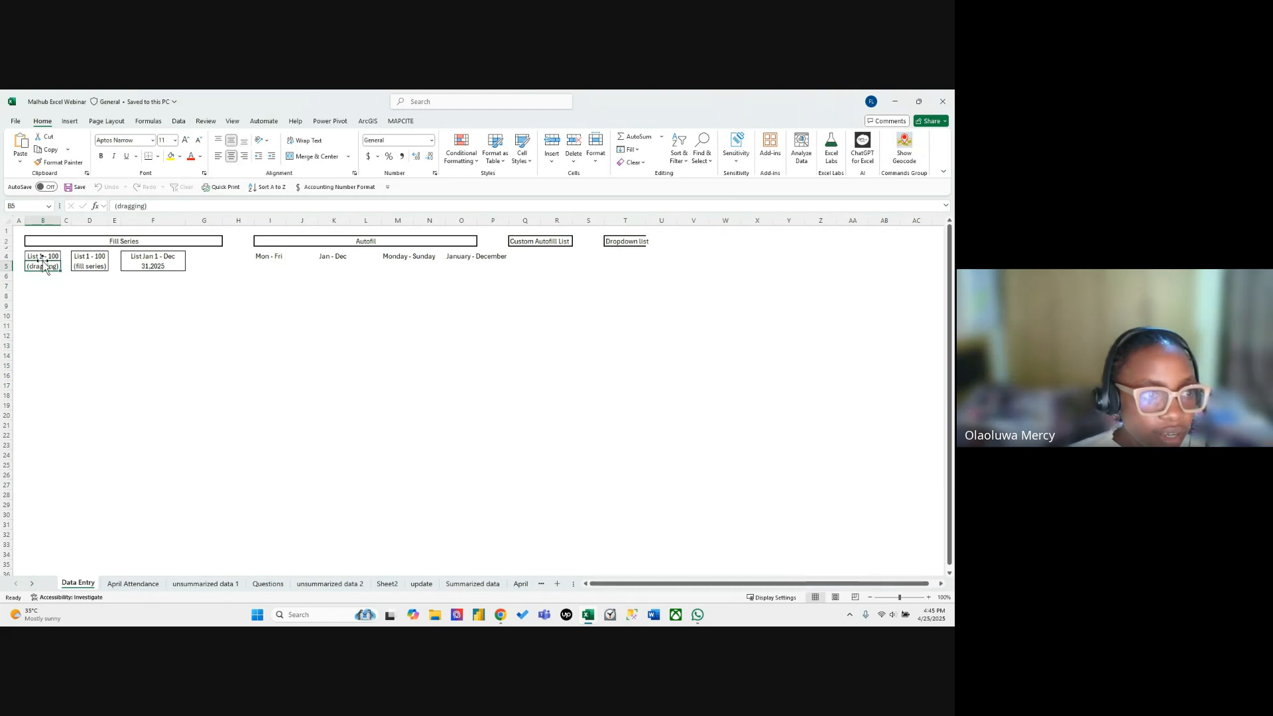
pyautogui.click(42, 276)
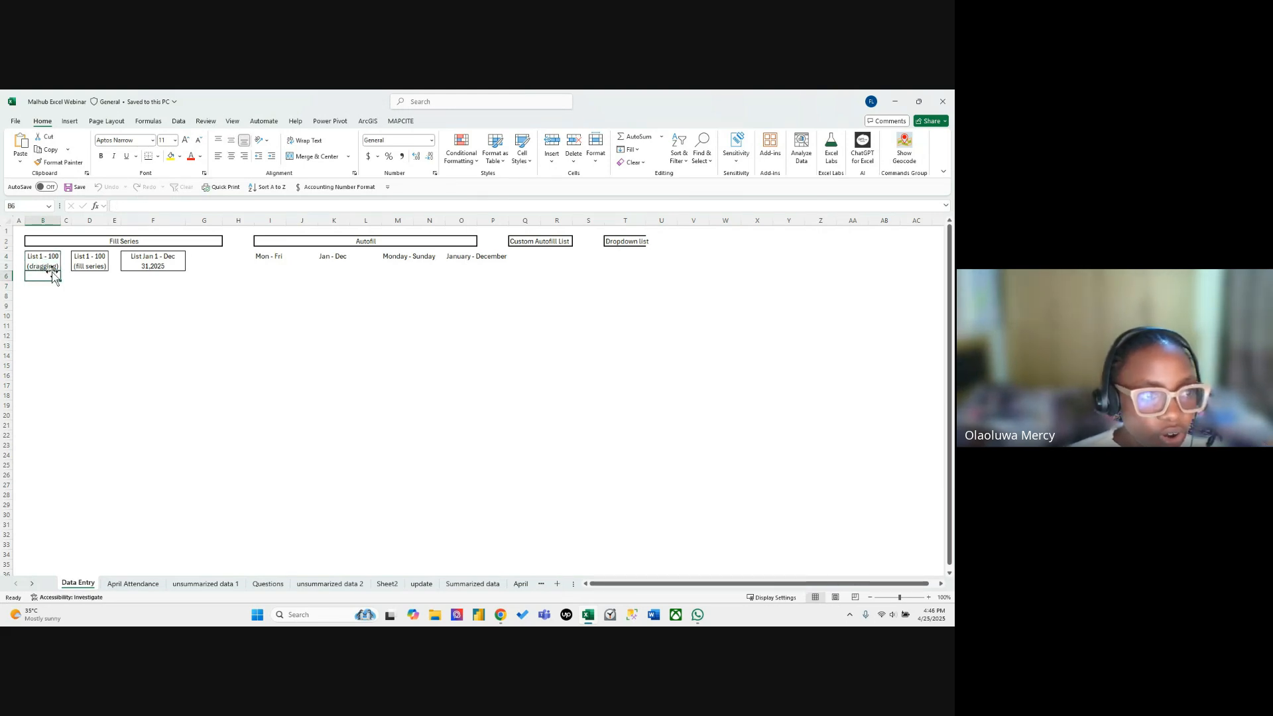
pyautogui.click(53, 286)
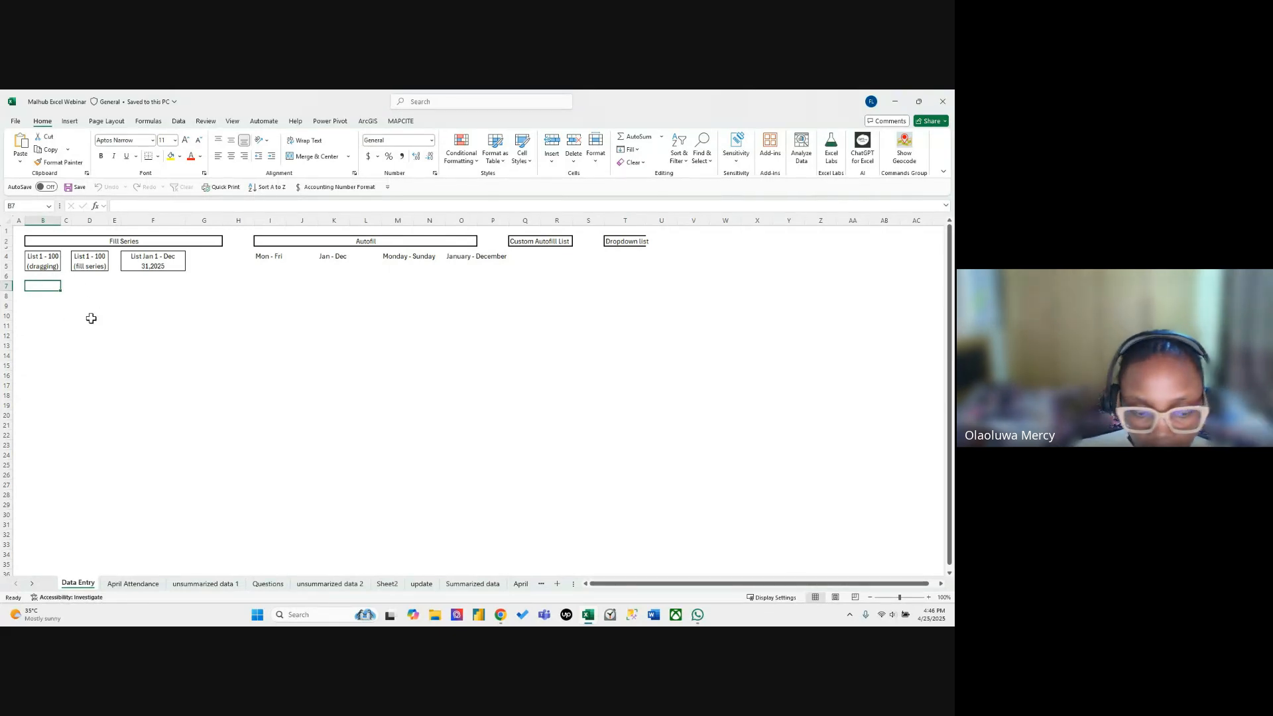
pyautogui.write('s/n')
pyautogui.press('Return')
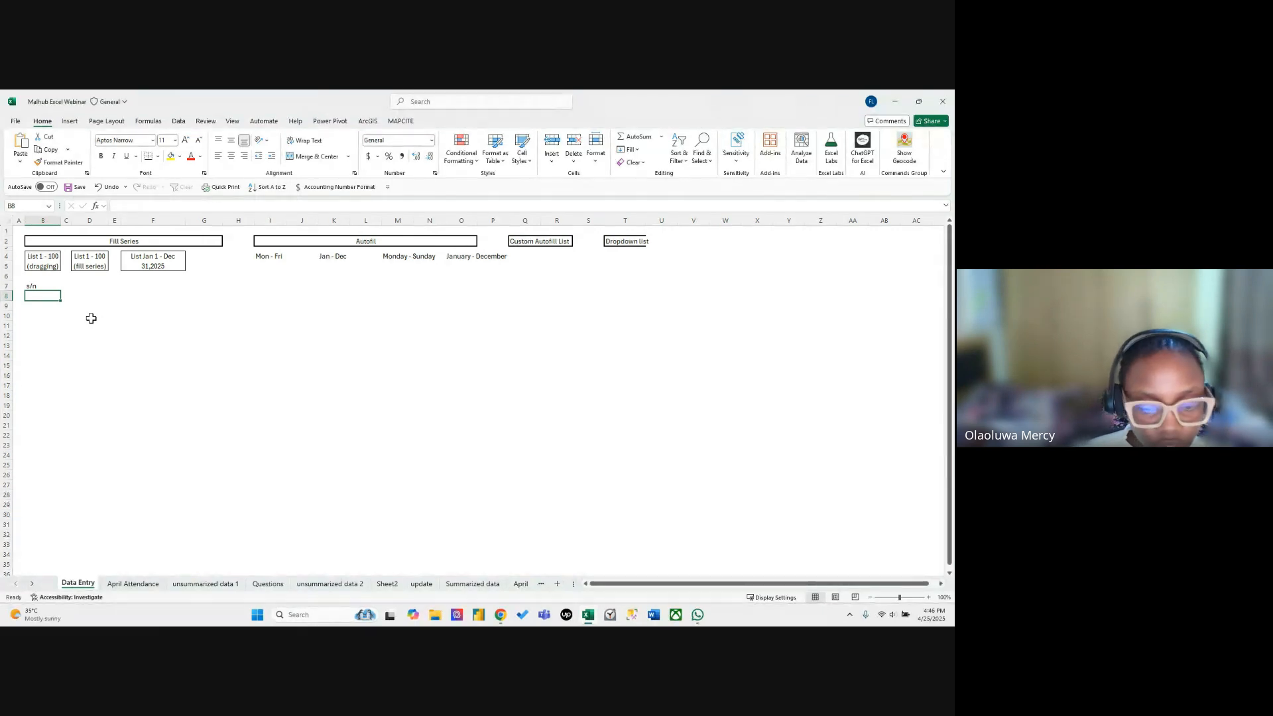
# Enter the numbers 1, 2, 3, 4 and 5 in cells B8 to B12 below the s/n heading.
pyautogui.write('1')
pyautogui.press('Return')
pyautogui.write('2')
pyautogui.press('Return')
pyautogui.write('3')
pyautogui.press('Return')
pyautogui.write('4')
pyautogui.press('Return')
pyautogui.write('5')
pyautogui.press('Return')
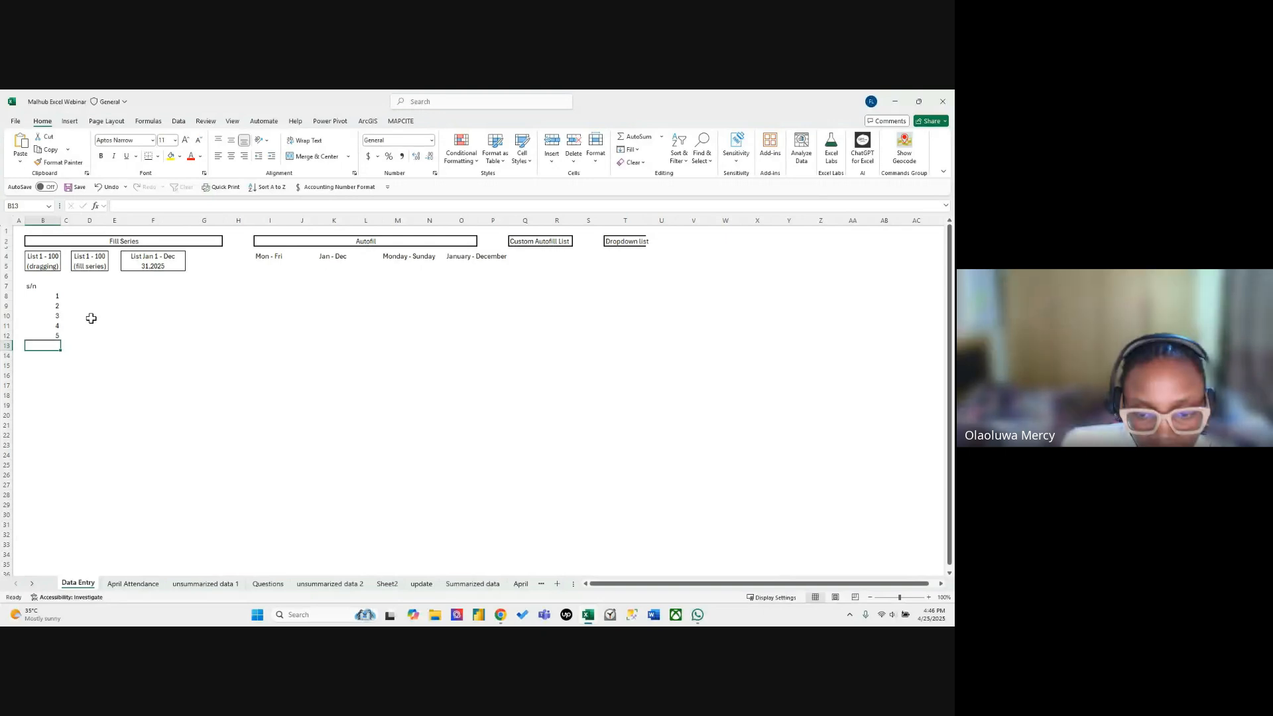
# Clear the numbers 4 and 5 from cells B11 and B12.
pyautogui.click(91, 322)
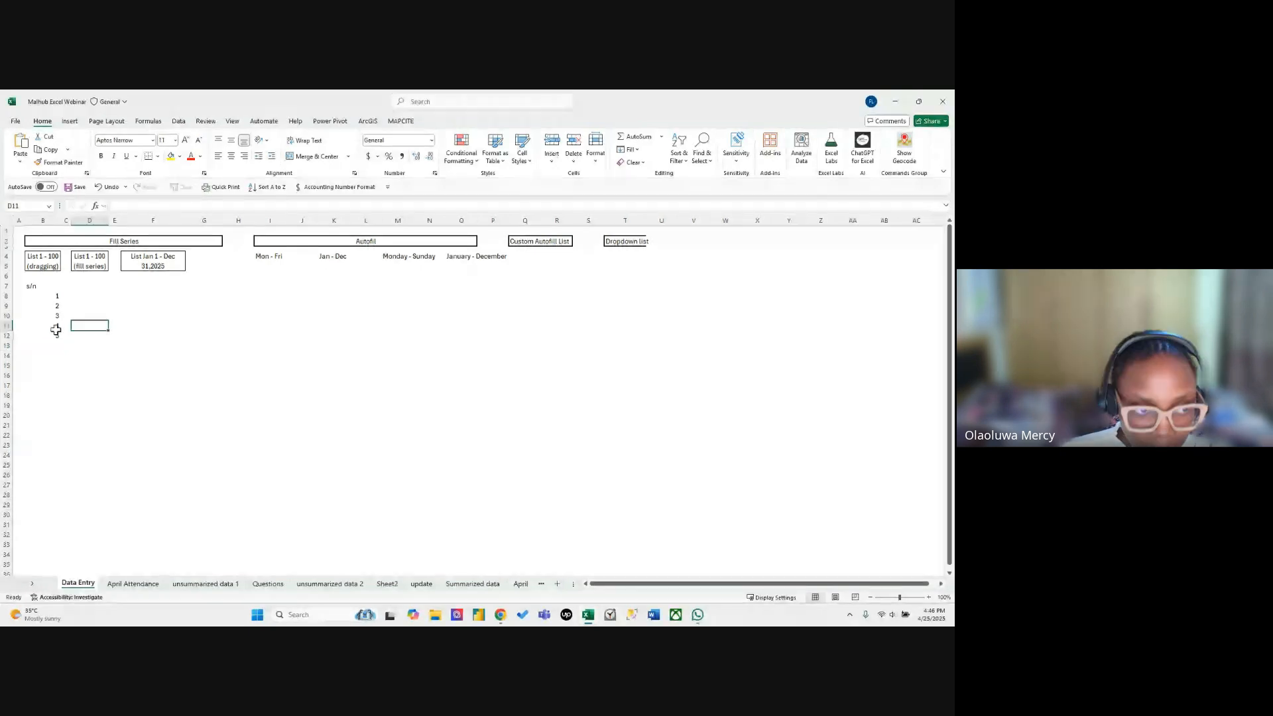
pyautogui.moveTo(56, 325); pyautogui.dragTo(56, 335)
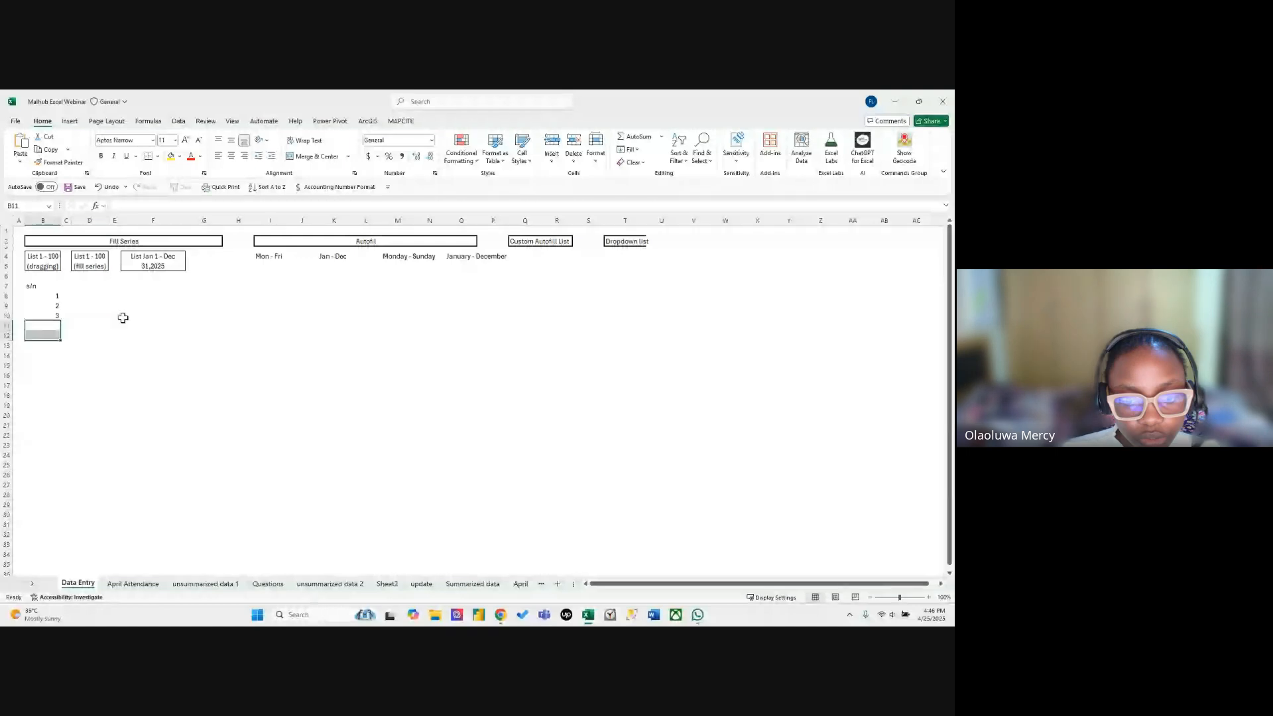
pyautogui.click(124, 307)
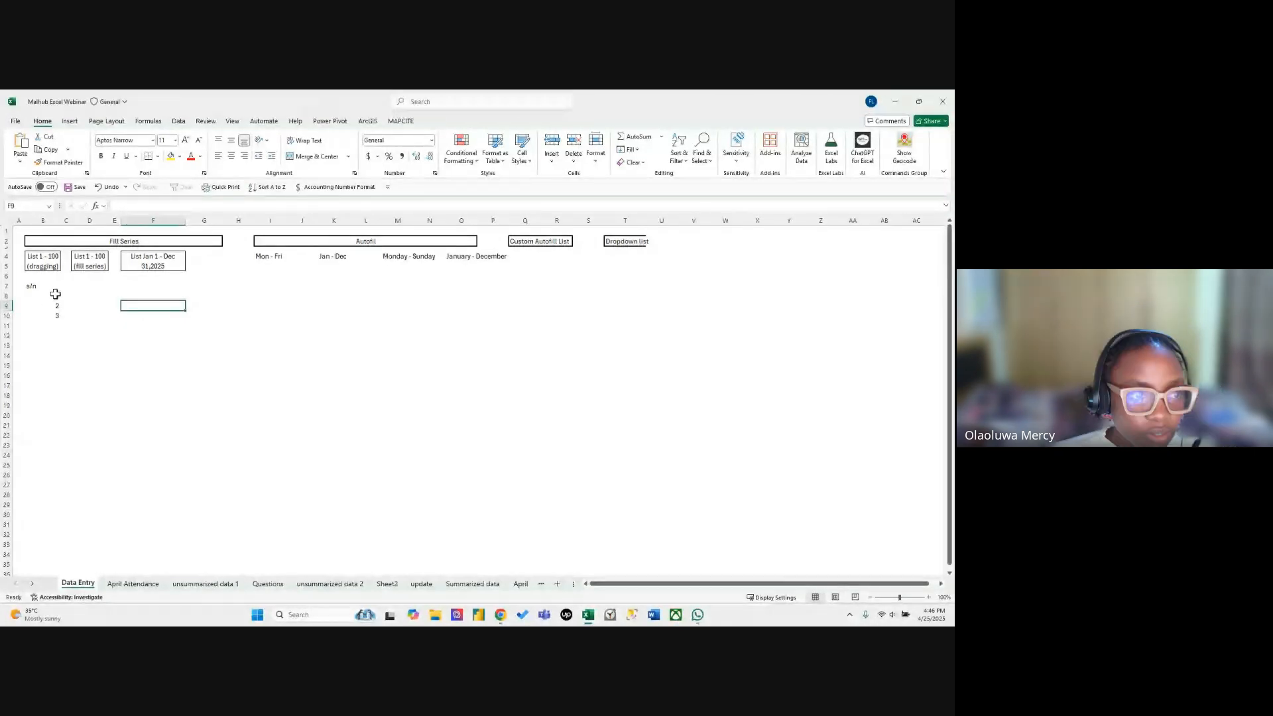
# Extend the 1, 2, 3 series in B8:B10 down to 24 in cell B31 with the fill handle.
pyautogui.moveTo(55, 294); pyautogui.dragTo(56, 316)
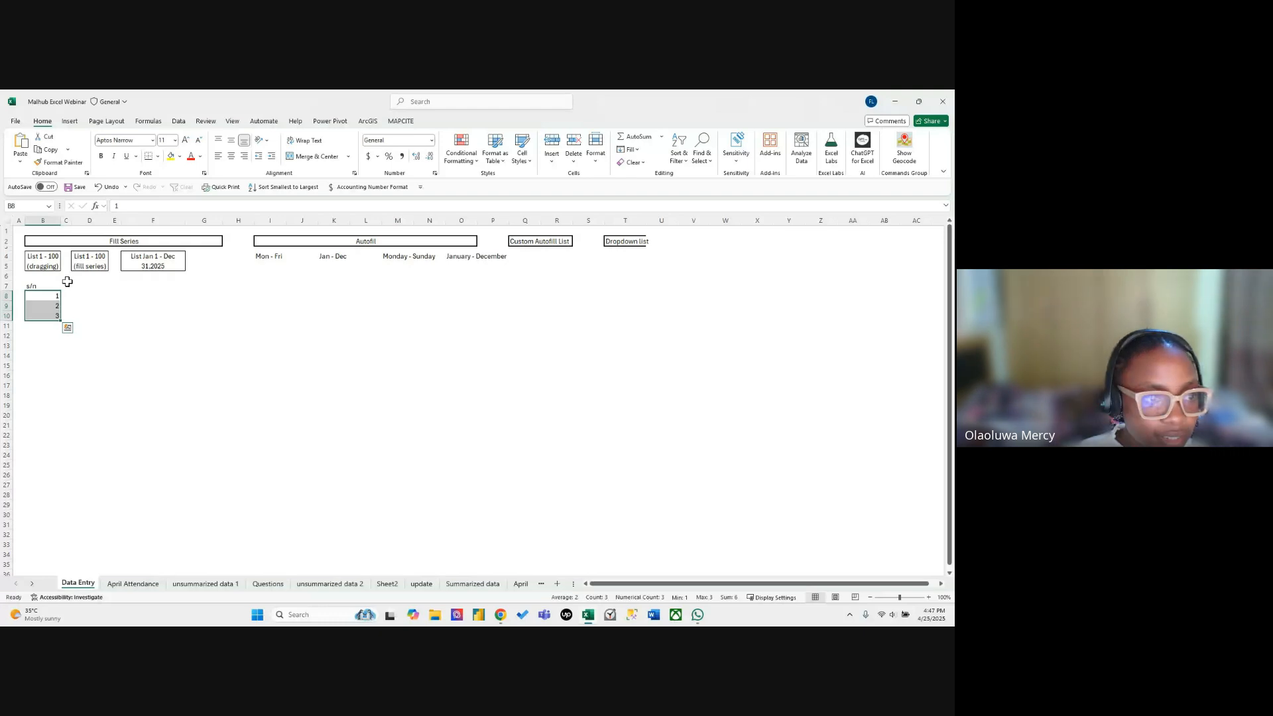
pyautogui.moveTo(61, 321); pyautogui.dragTo(72, 528)
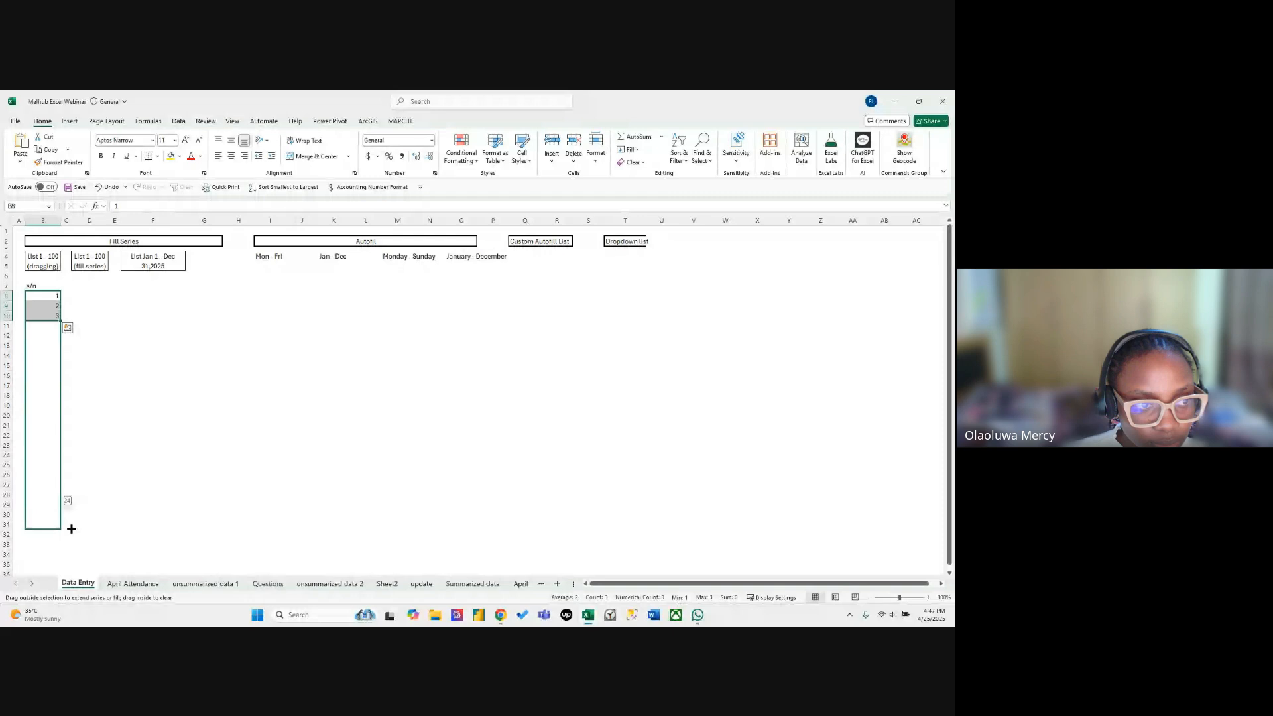
pyautogui.moveTo(71, 528); pyautogui.dragTo(71, 528)
pyautogui.click(49, 298)
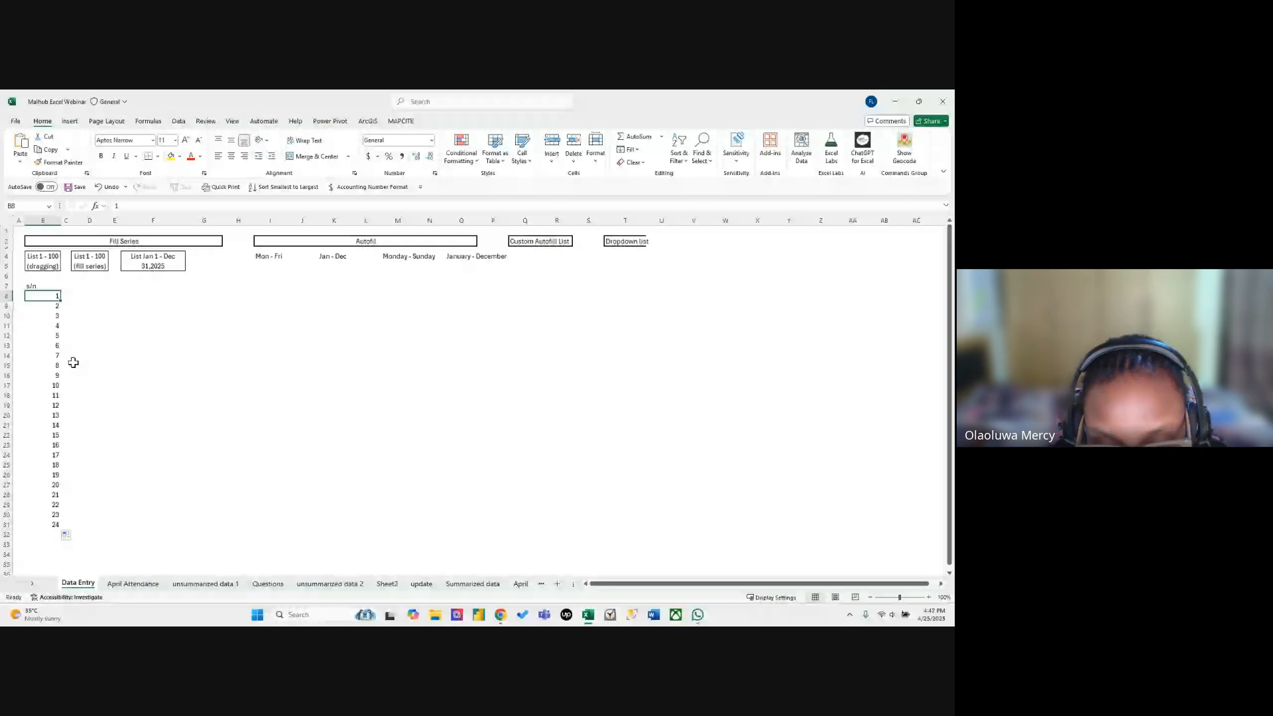
# Enter the starting value 1 in cell D8 under the "List 1 - 100 (fill series)" label.
pyautogui.click(89, 297)
pyautogui.write('1')
pyautogui.press('Return')
pyautogui.click(89, 296)
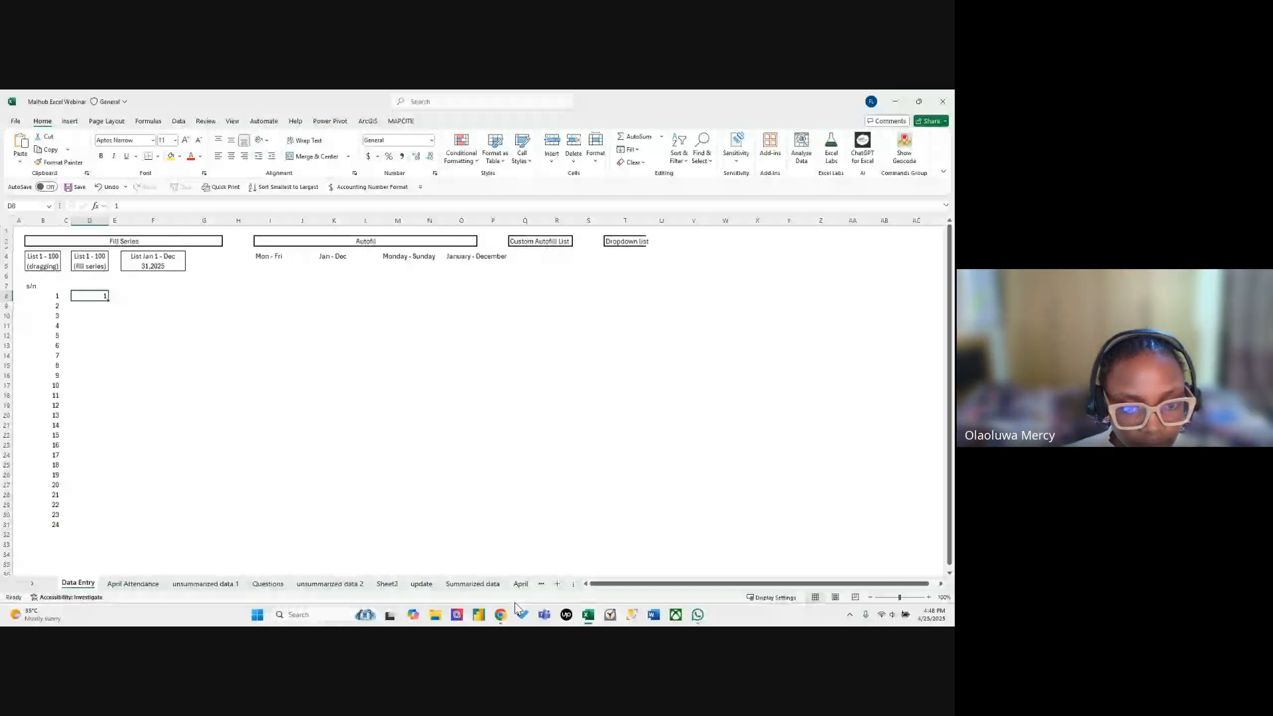
# Turn off the camera in the Google Meet call and open the Fill options for cell D8 in Excel.
pyautogui.click(500, 615)
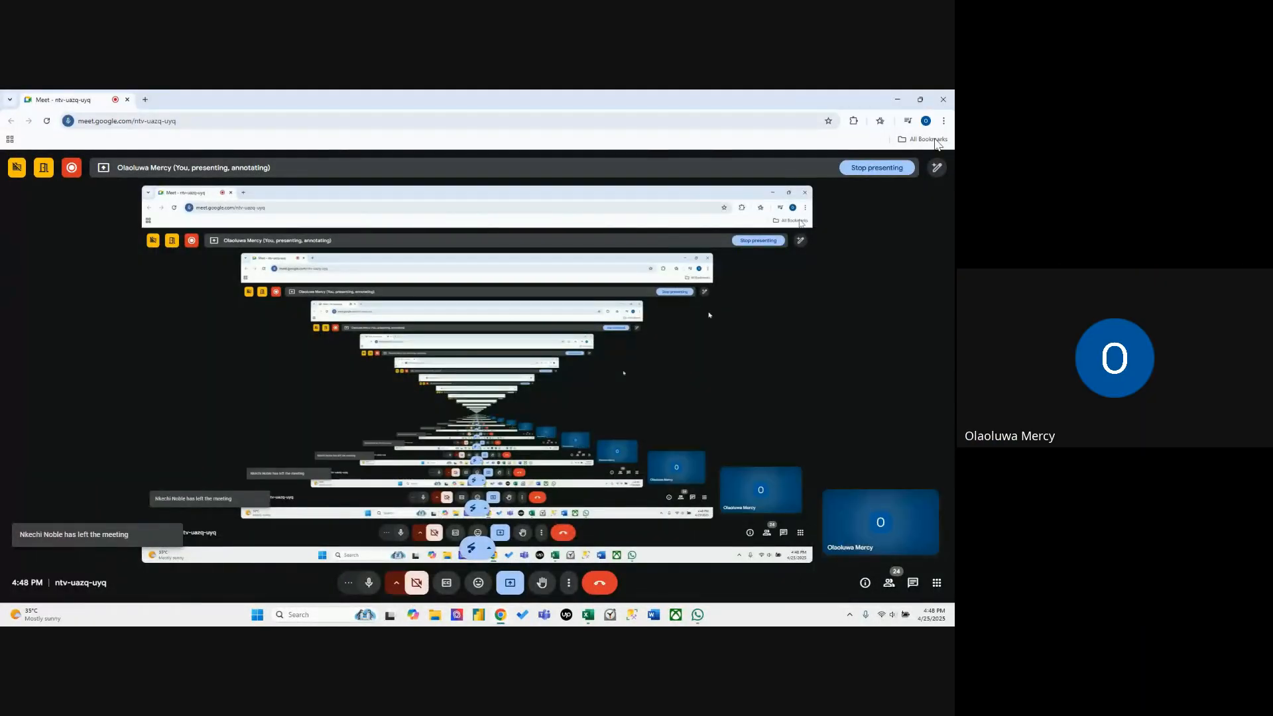
pyautogui.click(898, 100)
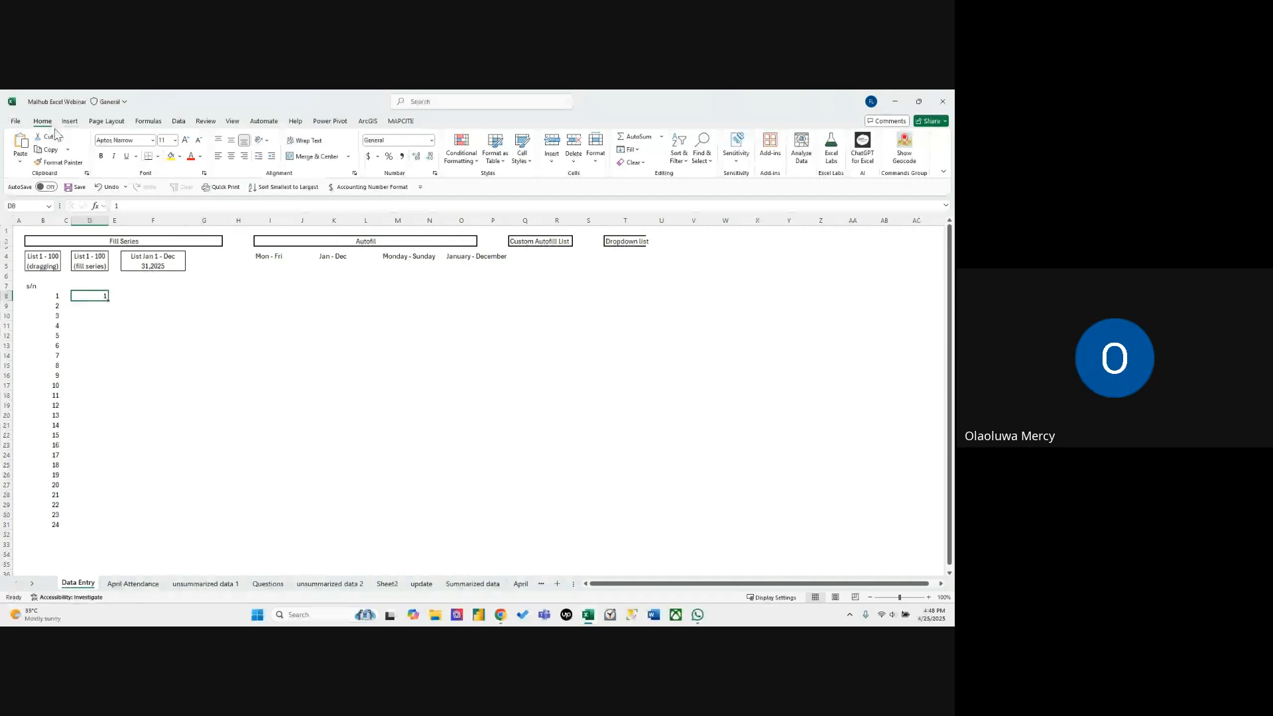
pyautogui.click(627, 149)
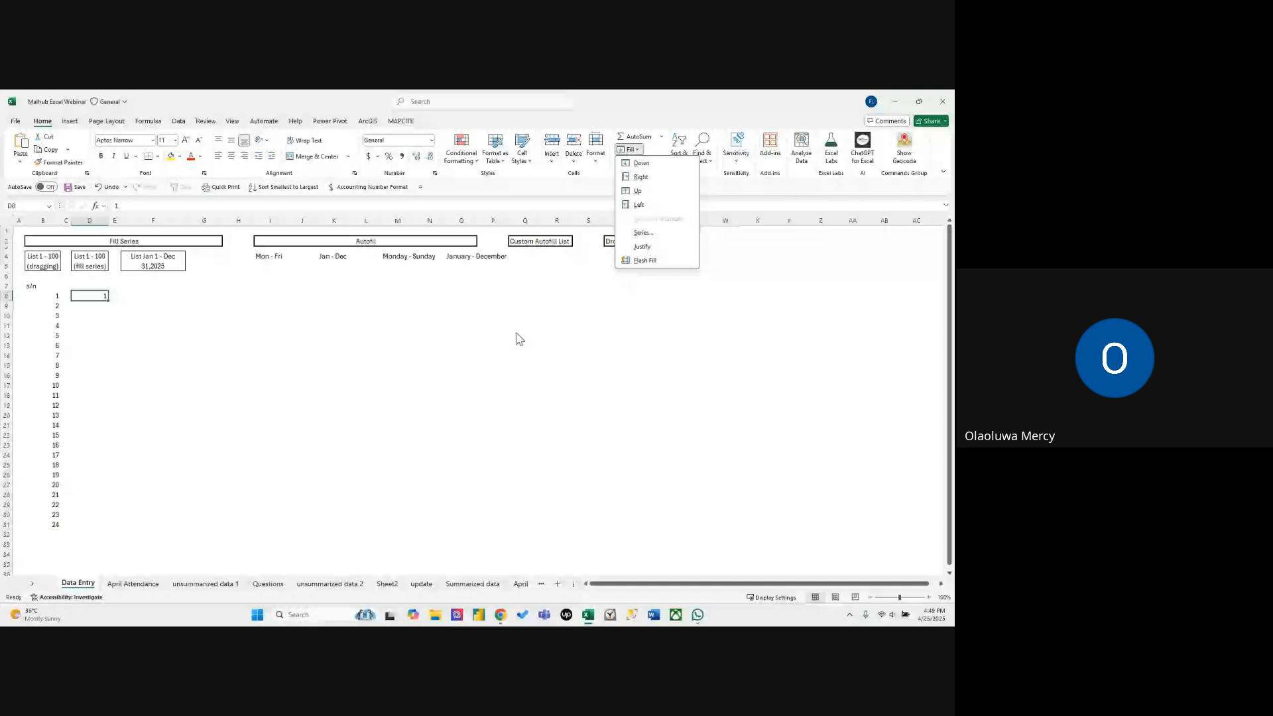
# Switch to the Google Meet call and send the chat messages "hello" and "I can hear you".
pyautogui.hotkey('alt', 'Tab')
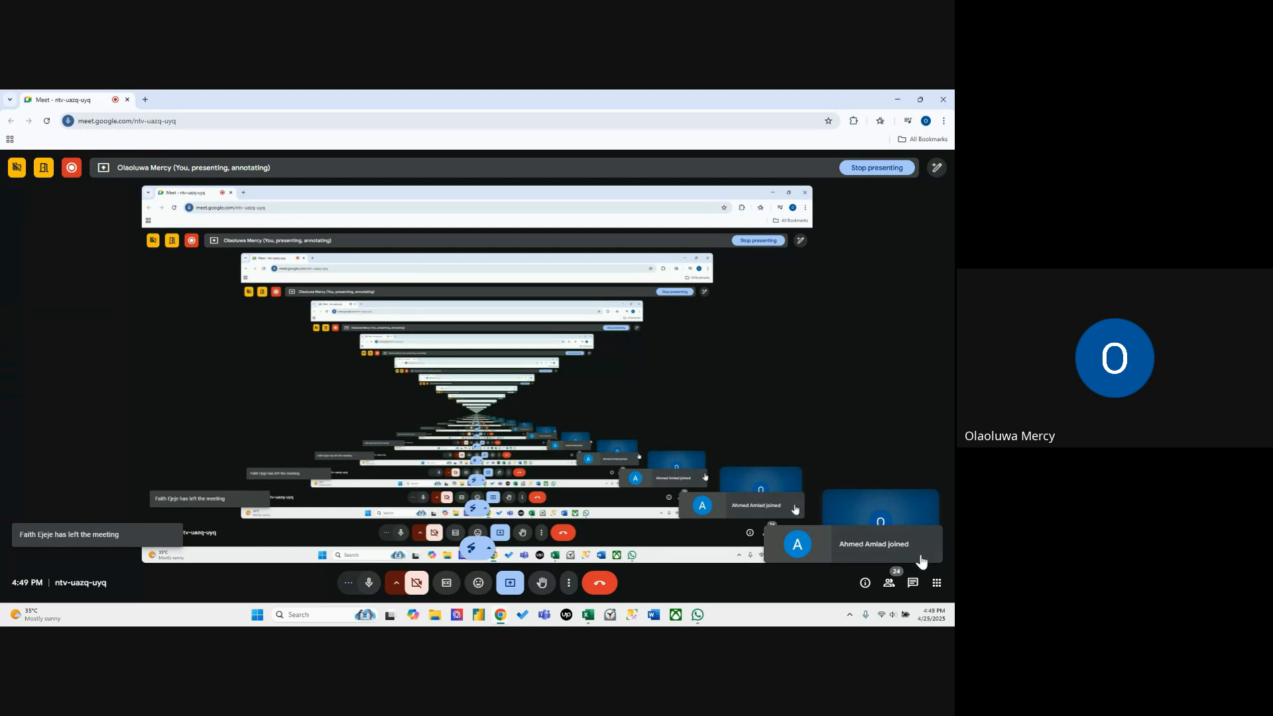
pyautogui.click(914, 586)
pyautogui.click(822, 541)
pyautogui.write('hello')
pyautogui.press('Return')
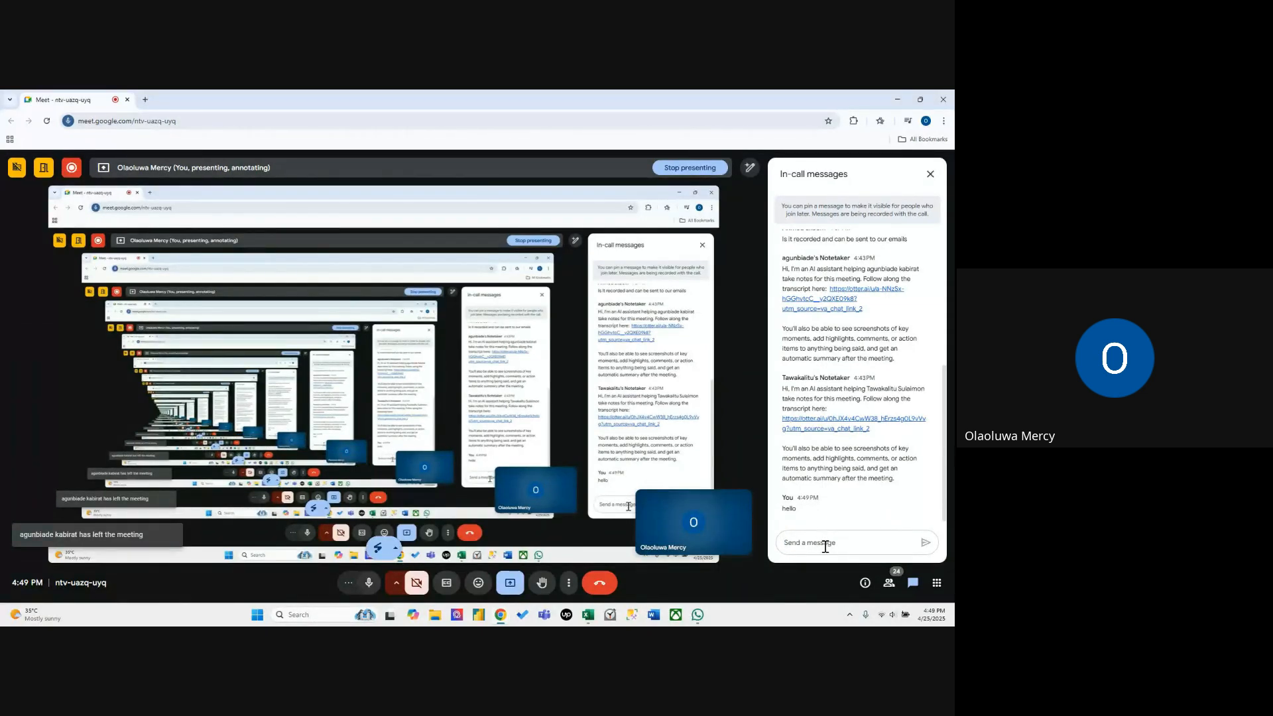
pyautogui.write('I c')
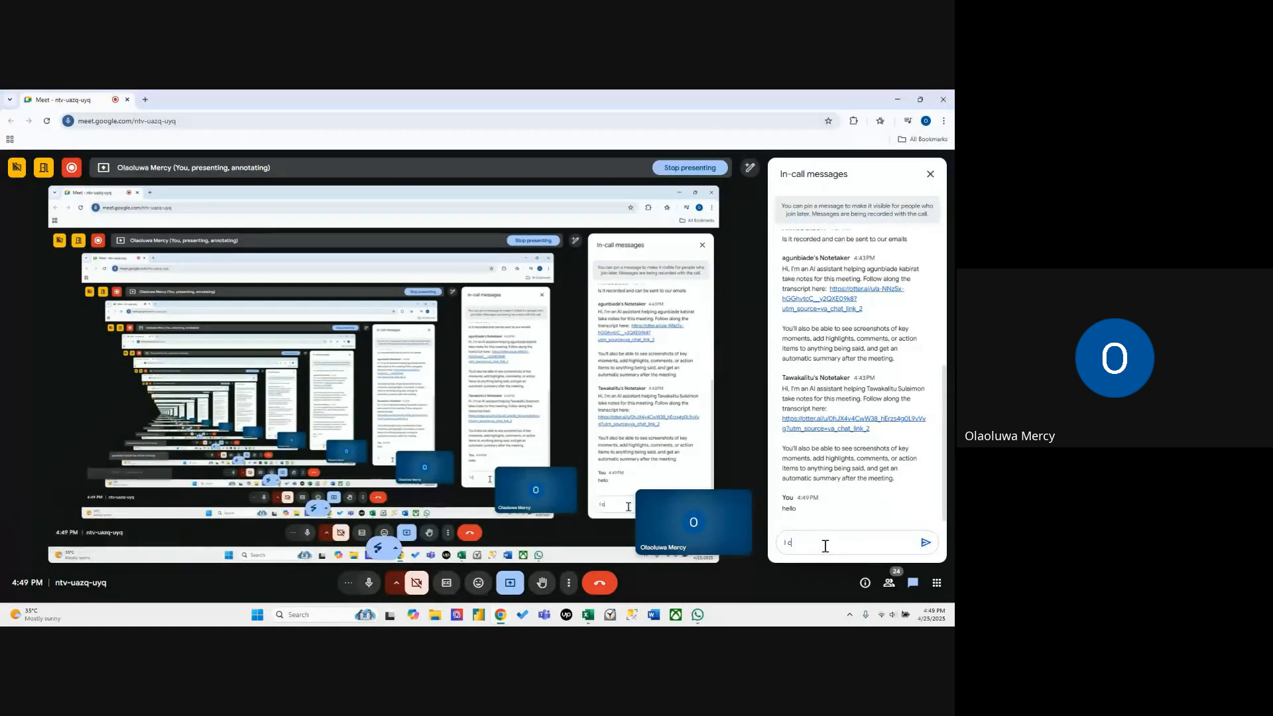
pyautogui.write('an hear you')
pyautogui.press('Return')
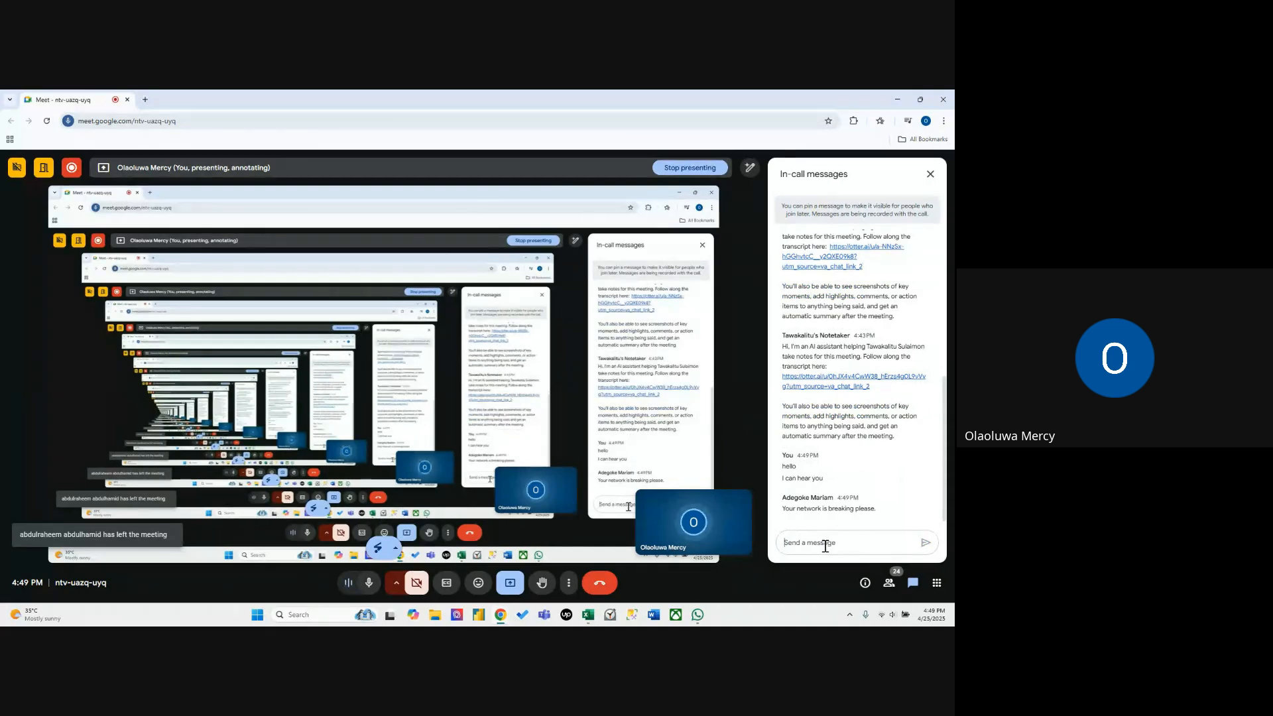
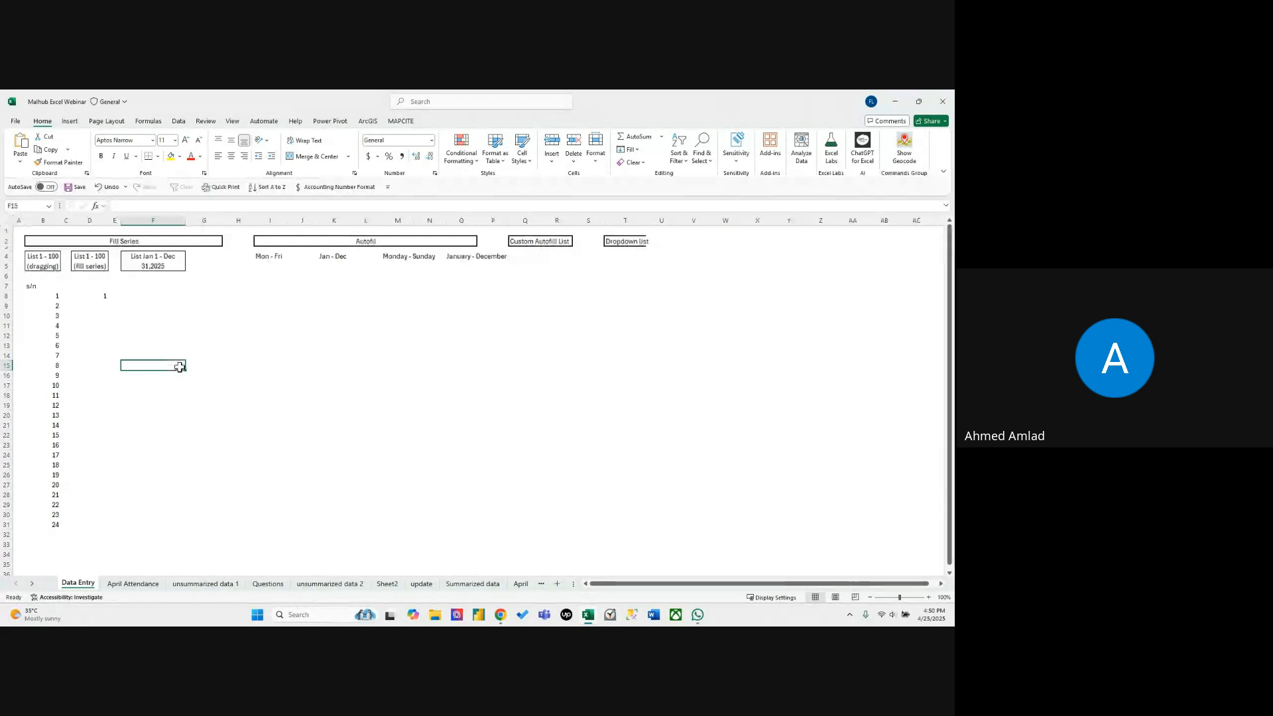
pyautogui.click(93, 296)
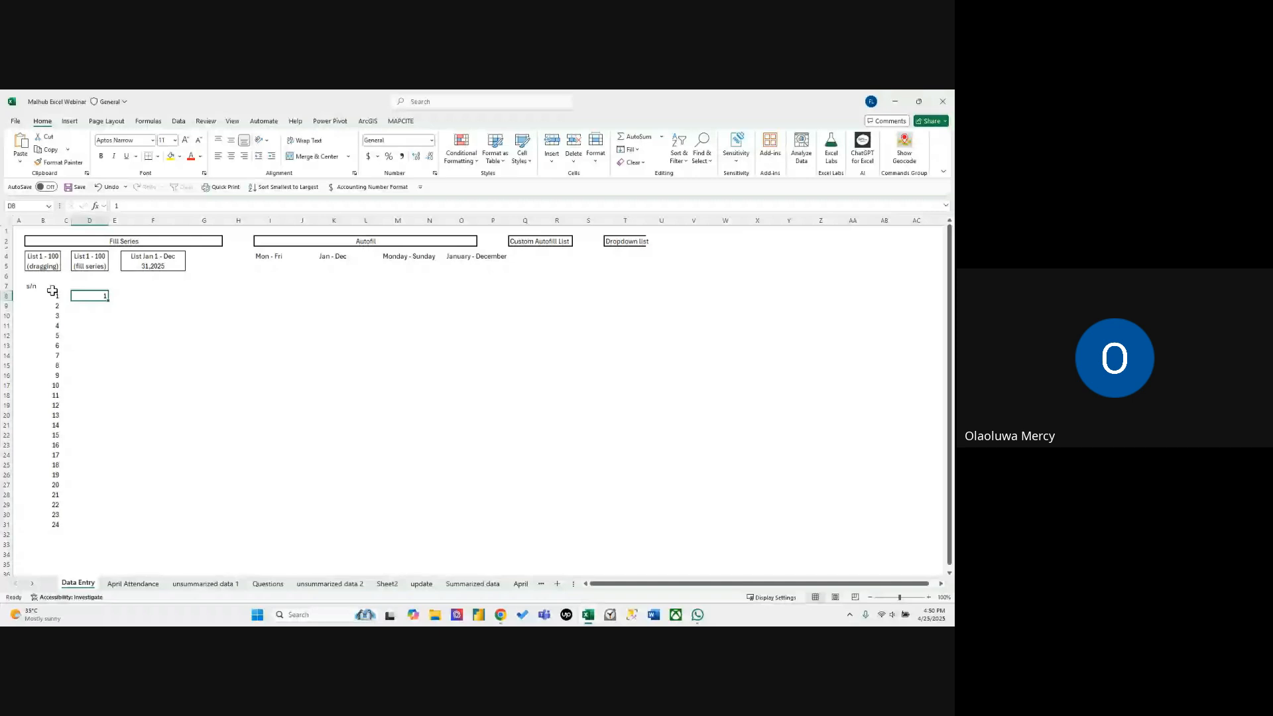
pyautogui.moveTo(51, 291); pyautogui.dragTo(41, 329)
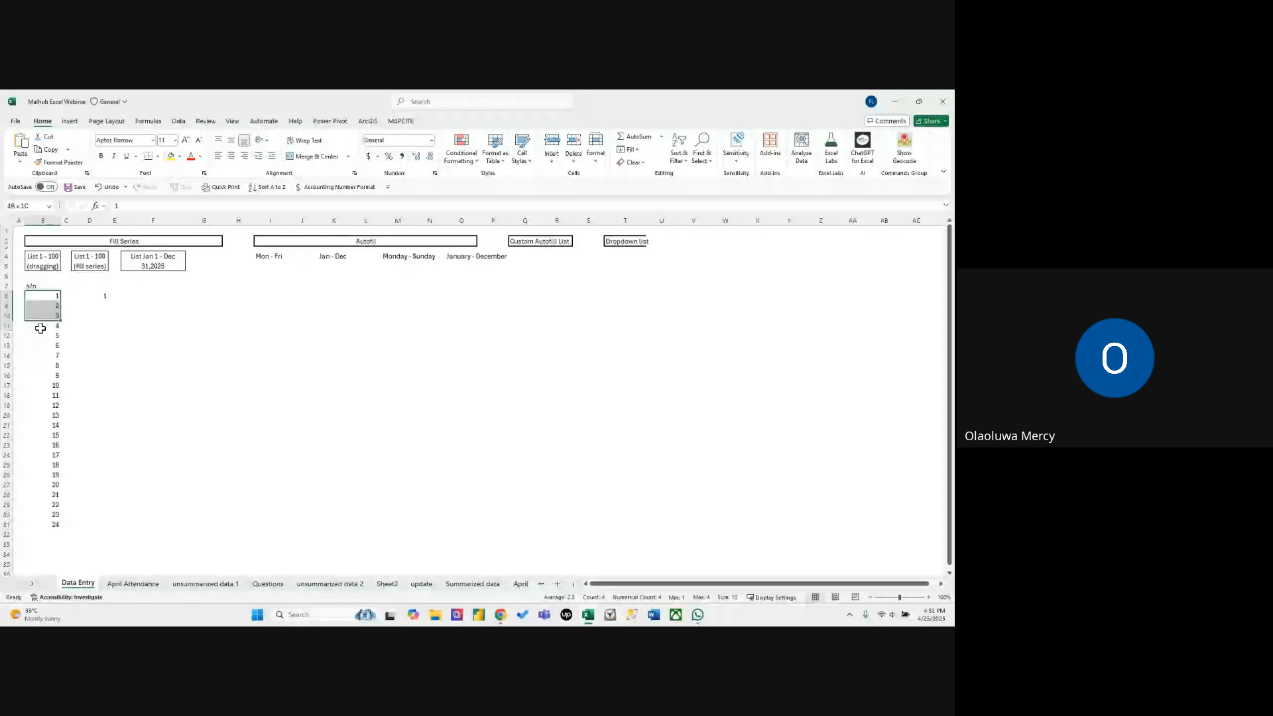
pyautogui.moveTo(40, 328); pyautogui.dragTo(35, 400)
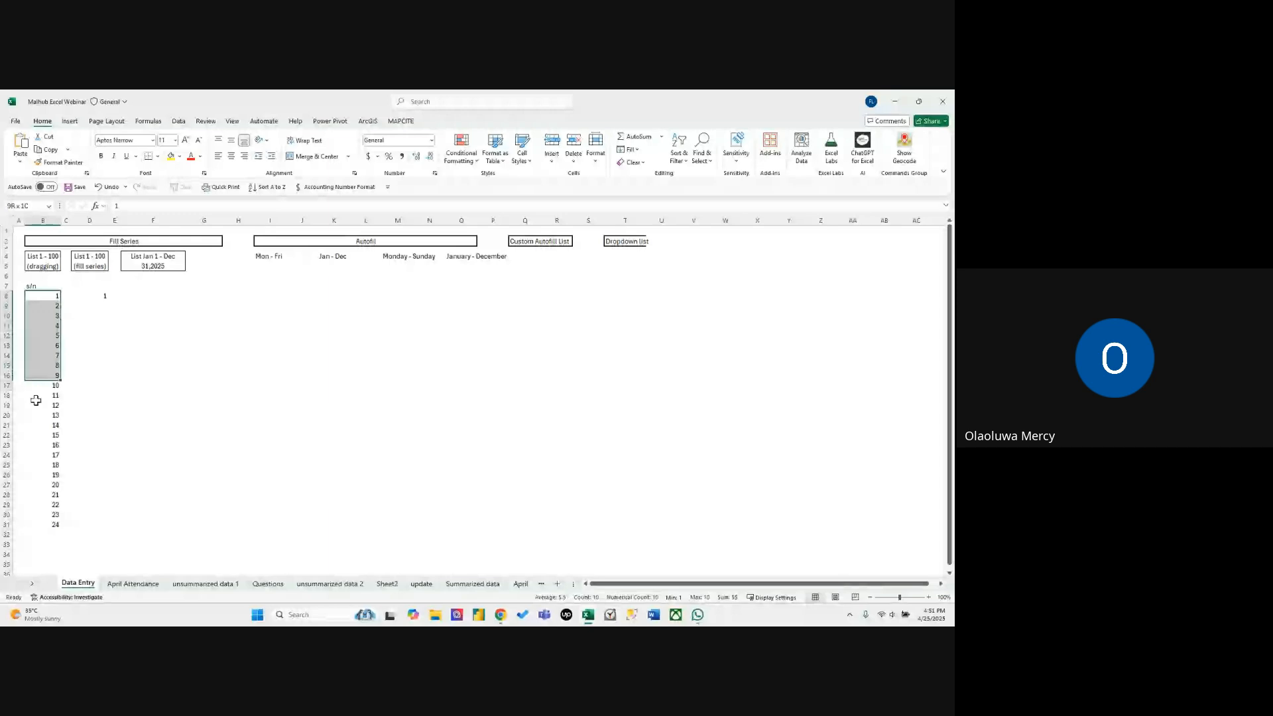
pyautogui.click(156, 348)
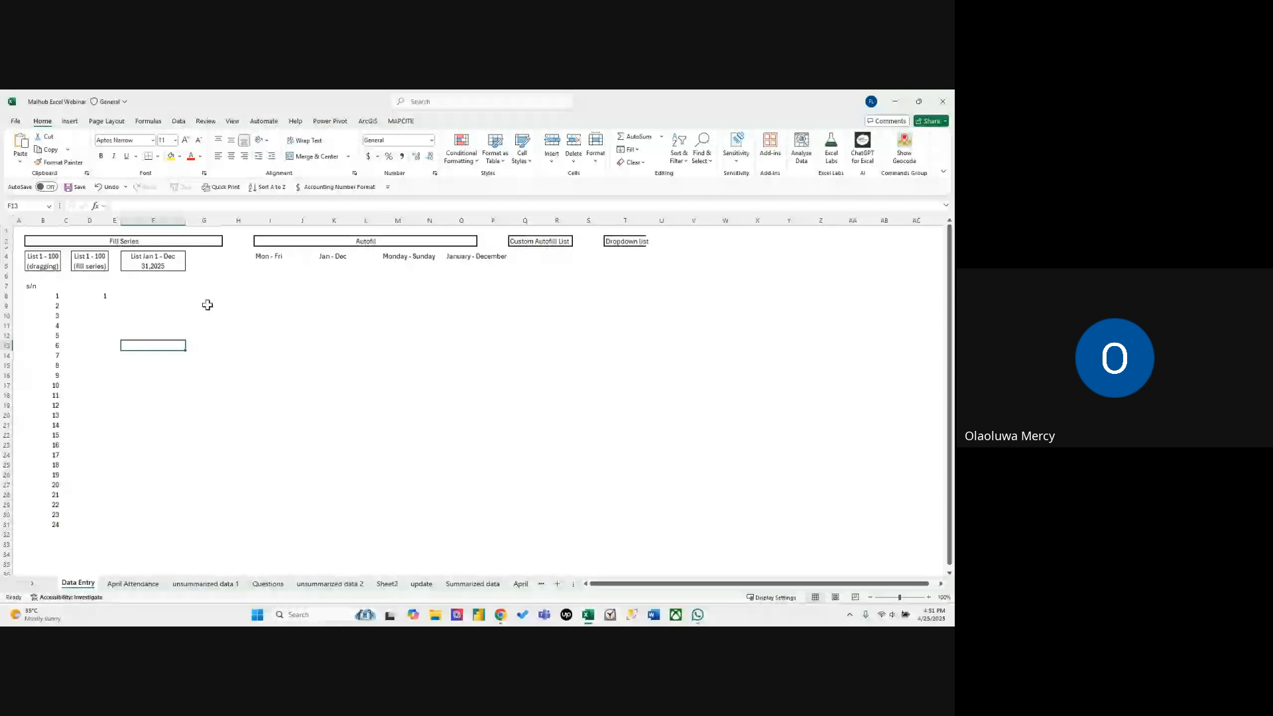
pyautogui.hotkey('alt', 'Tab')
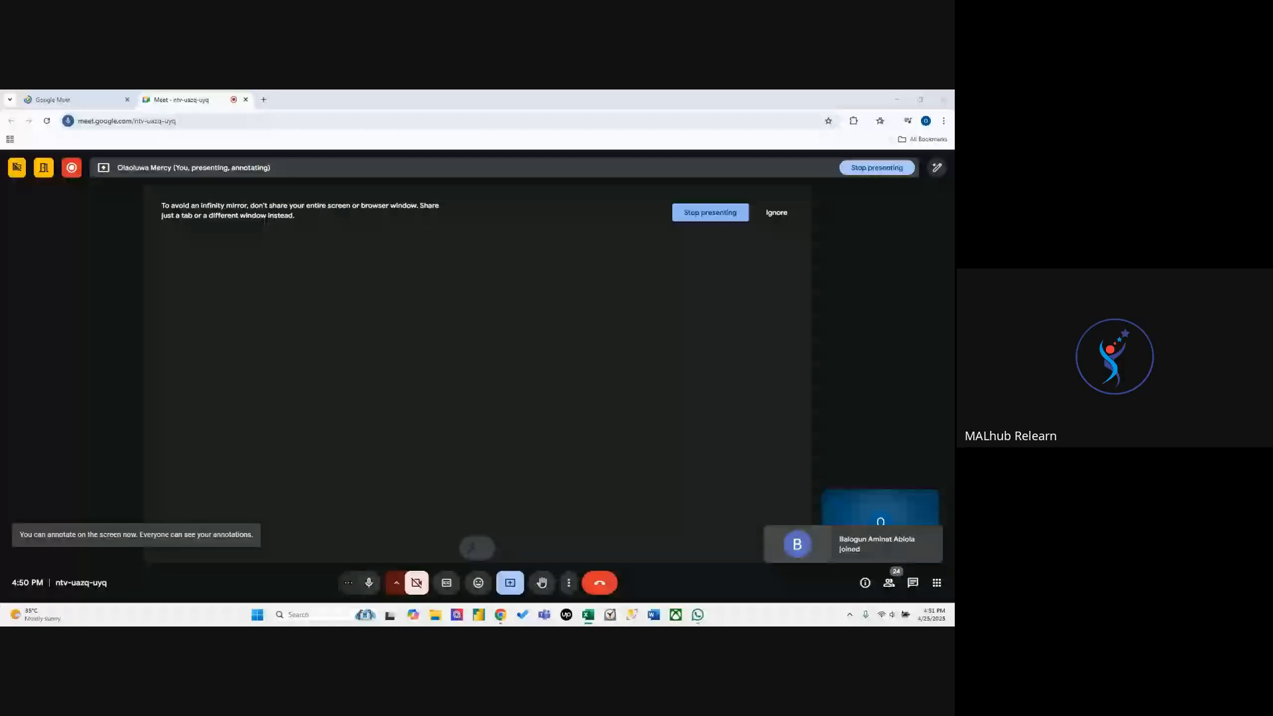
pyautogui.hotkey('alt', 'Tab')
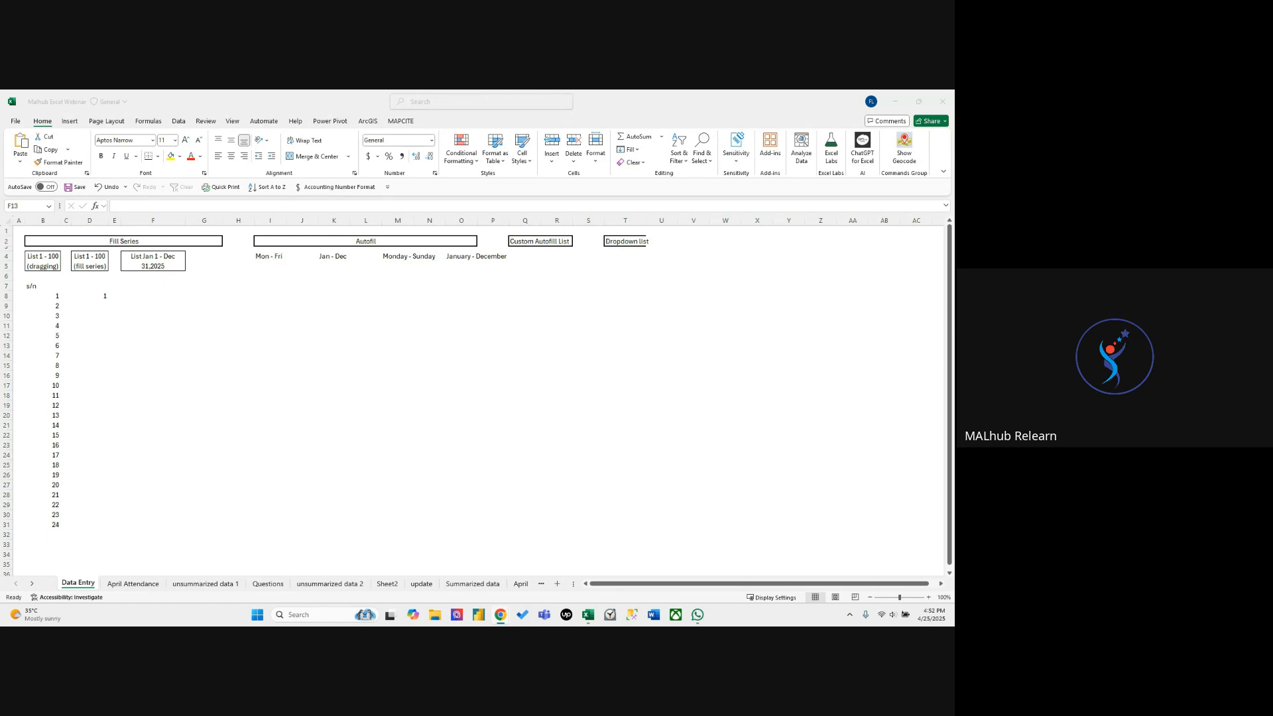
# Switch the computer's Wi-Fi connection to the Agathosyne_5G network and close the network list.
pyautogui.click(887, 609)
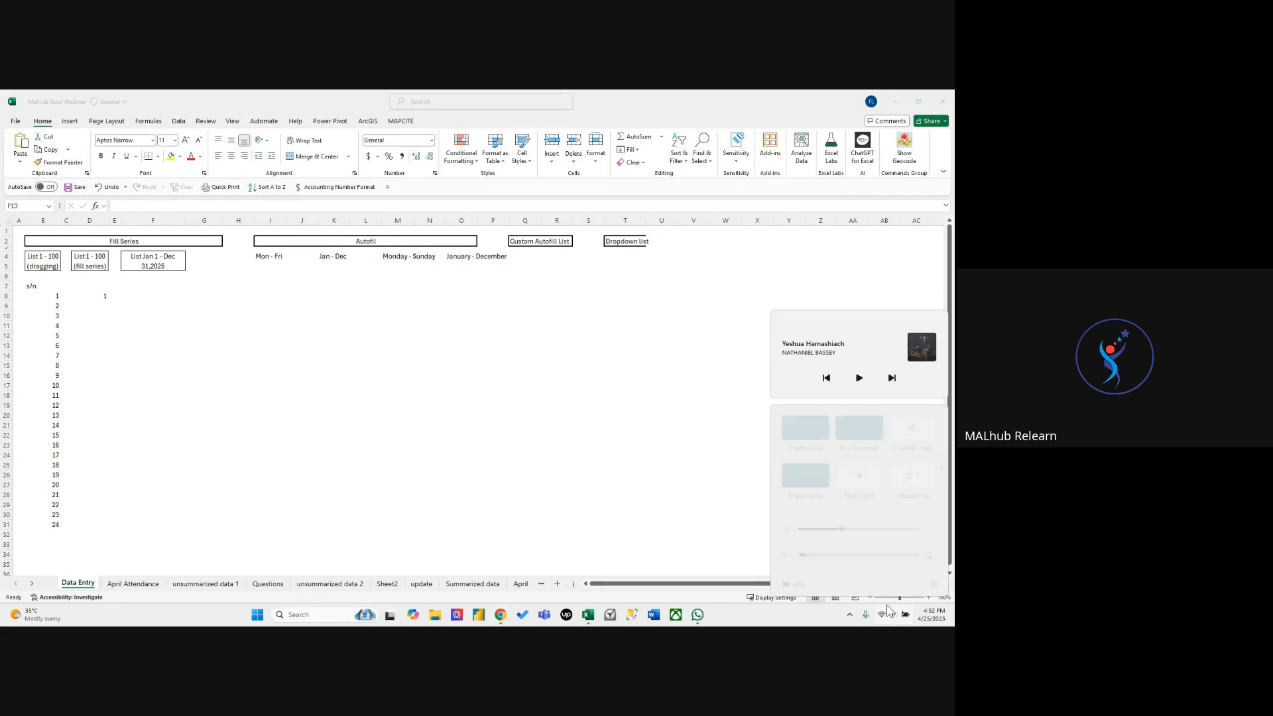
pyautogui.click(820, 427)
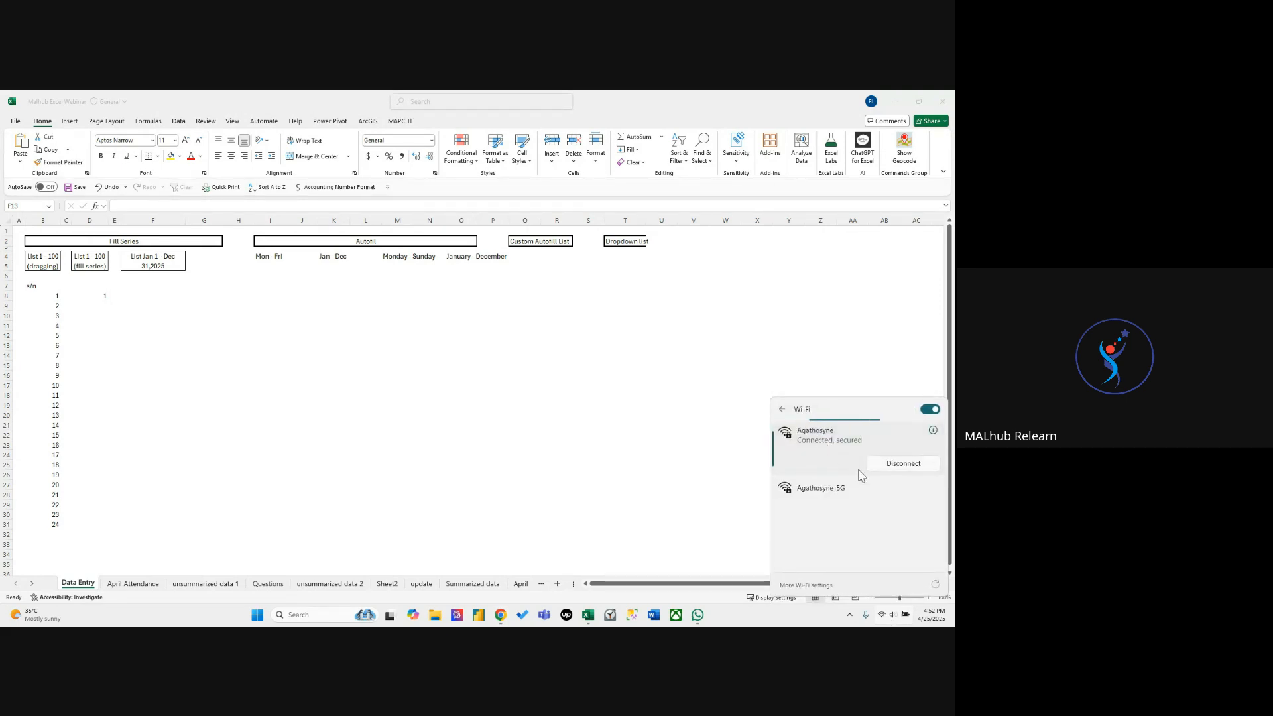
pyautogui.click(869, 495)
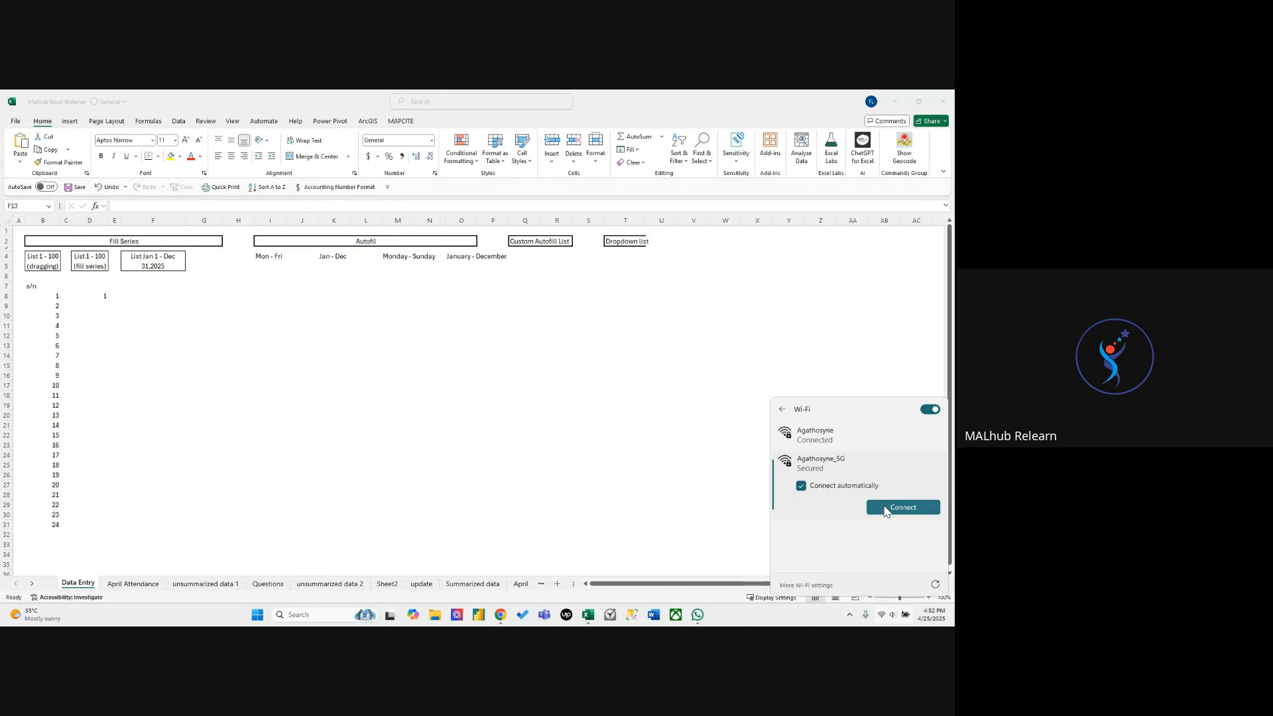
pyautogui.click(885, 509)
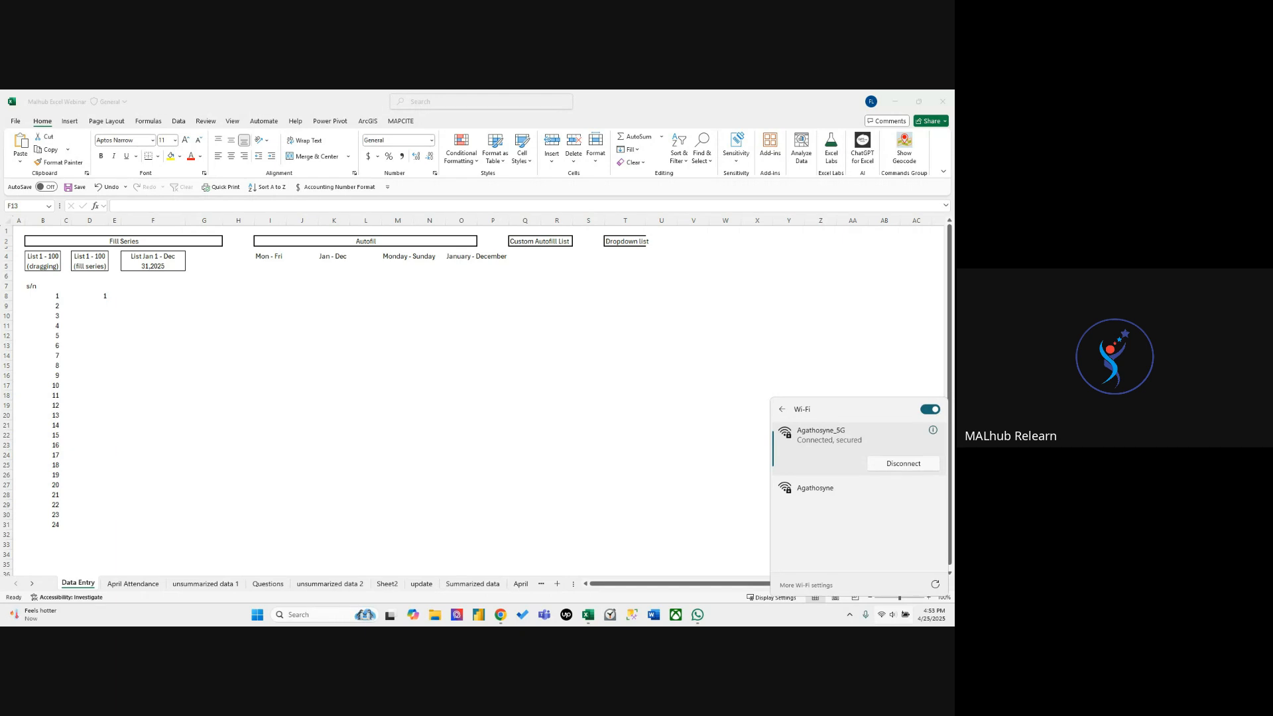
pyautogui.press('Escape')
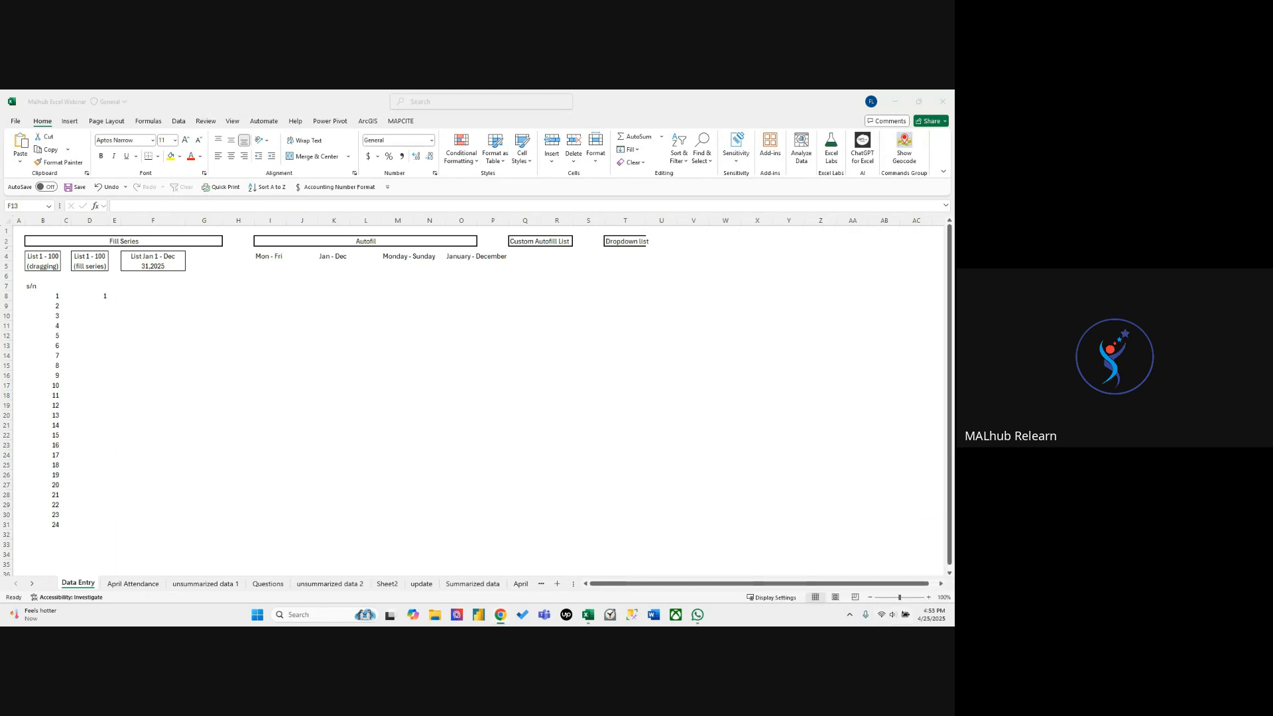
pyautogui.click(454, 384)
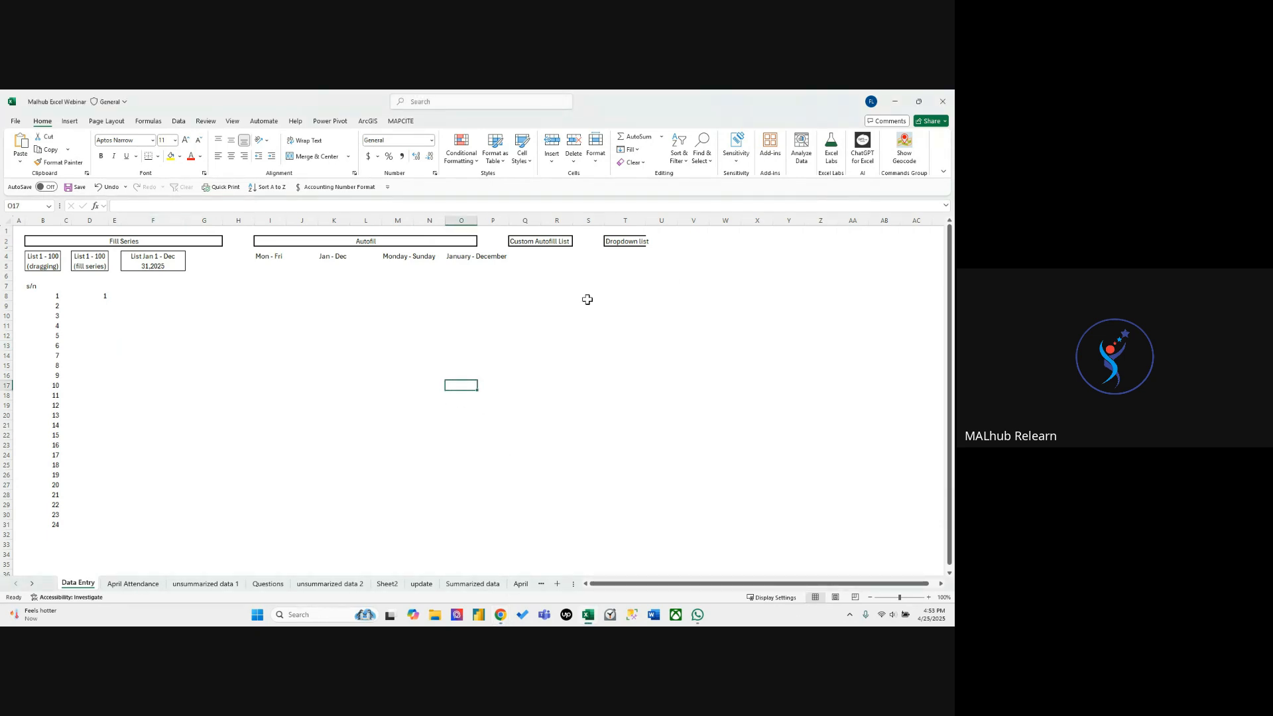
pyautogui.click(376, 337)
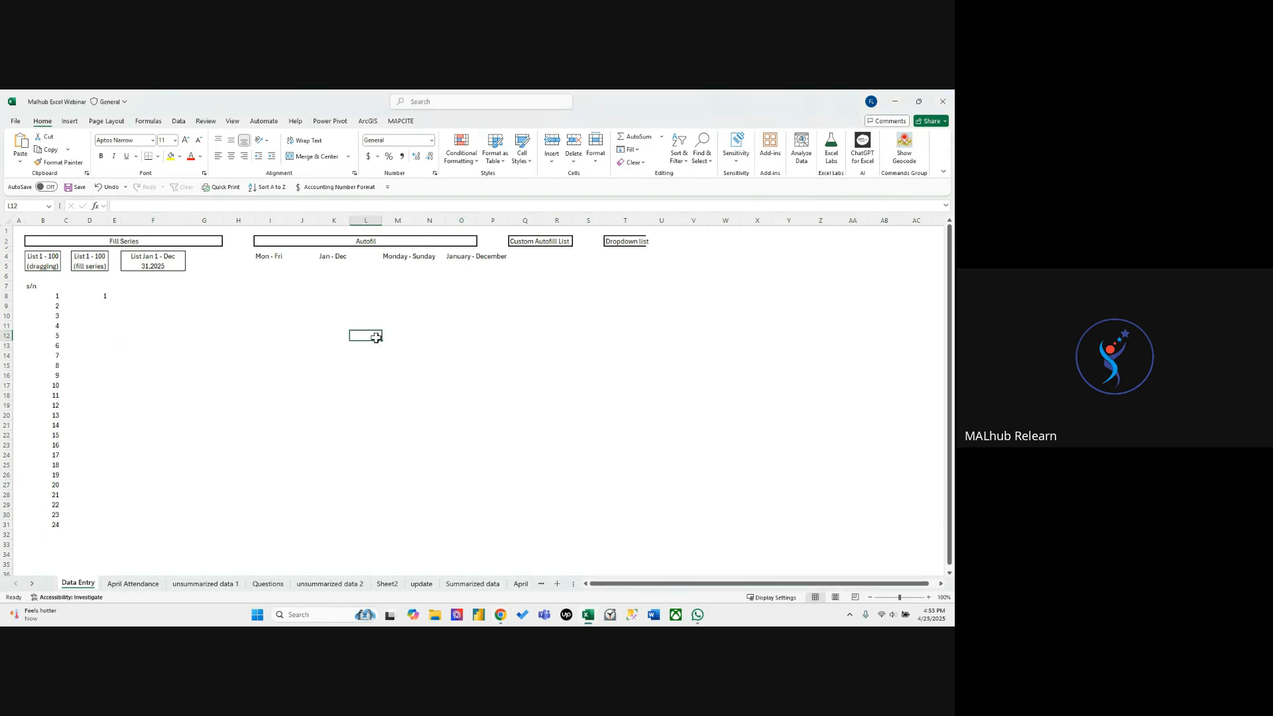
pyautogui.click(464, 402)
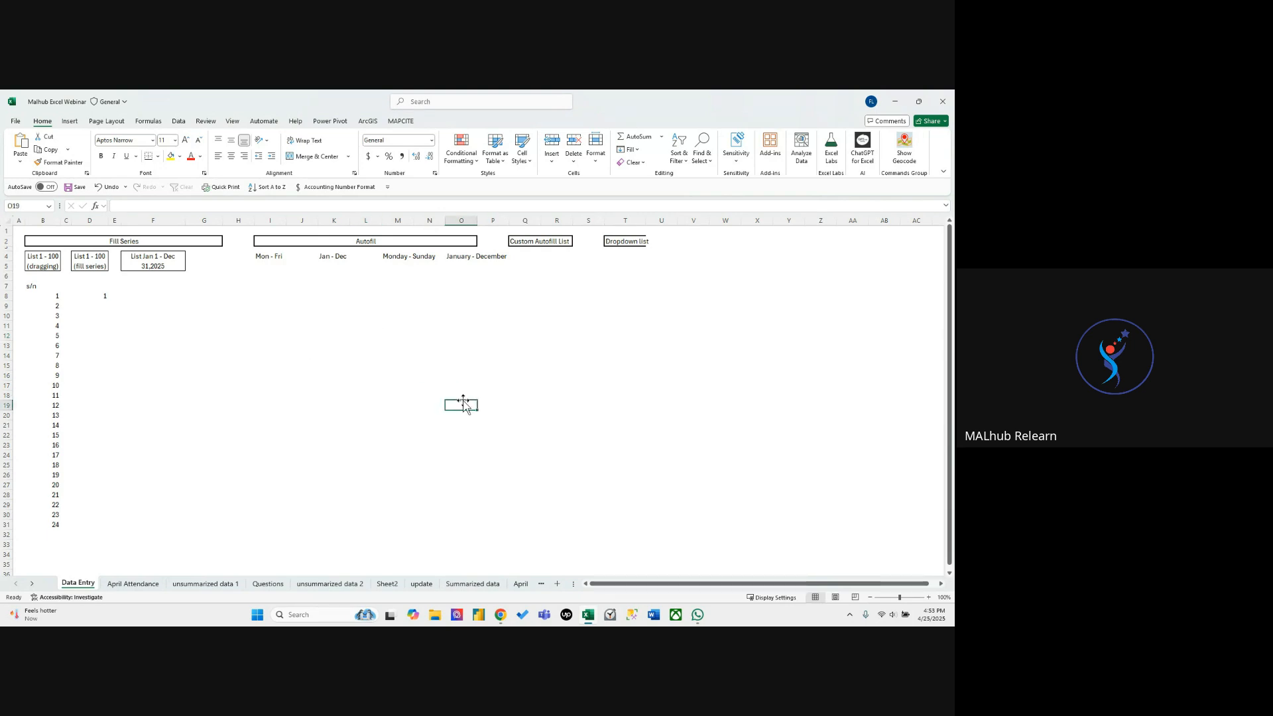
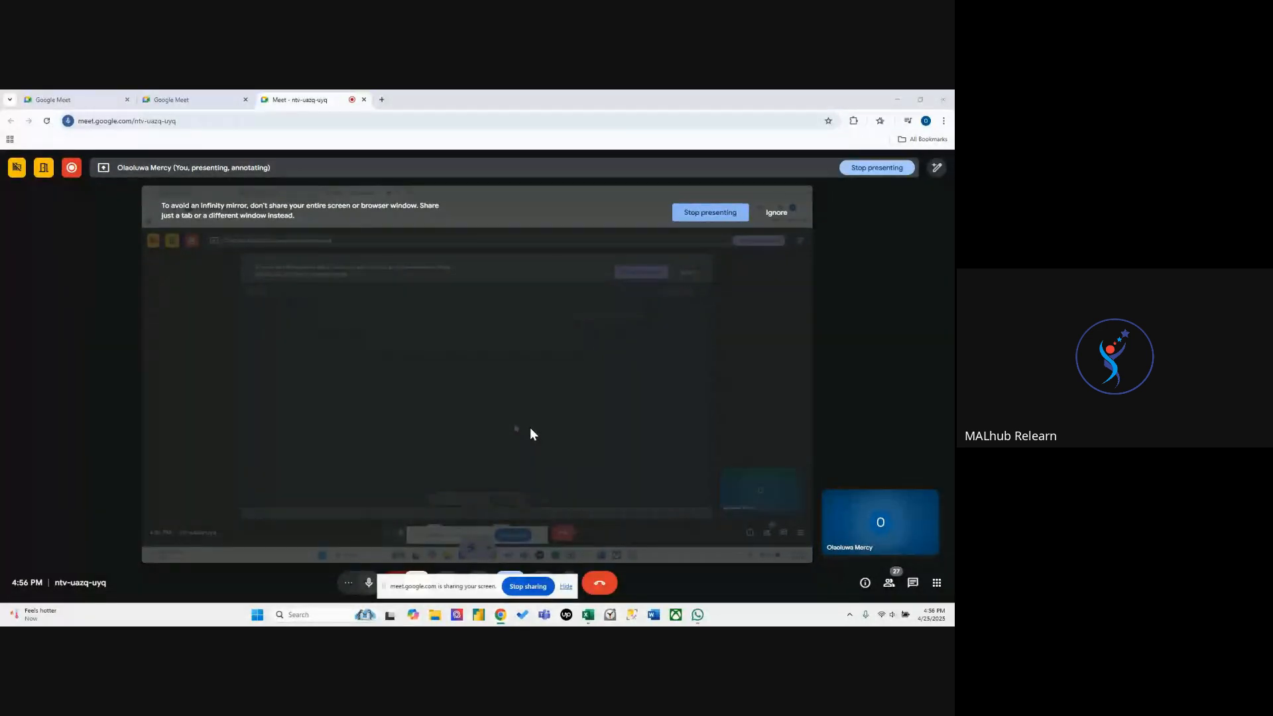
# Switch to the Malhub Excel Webinar workbook in Excel, on its Data Entry sheet.
pyautogui.click(589, 613)
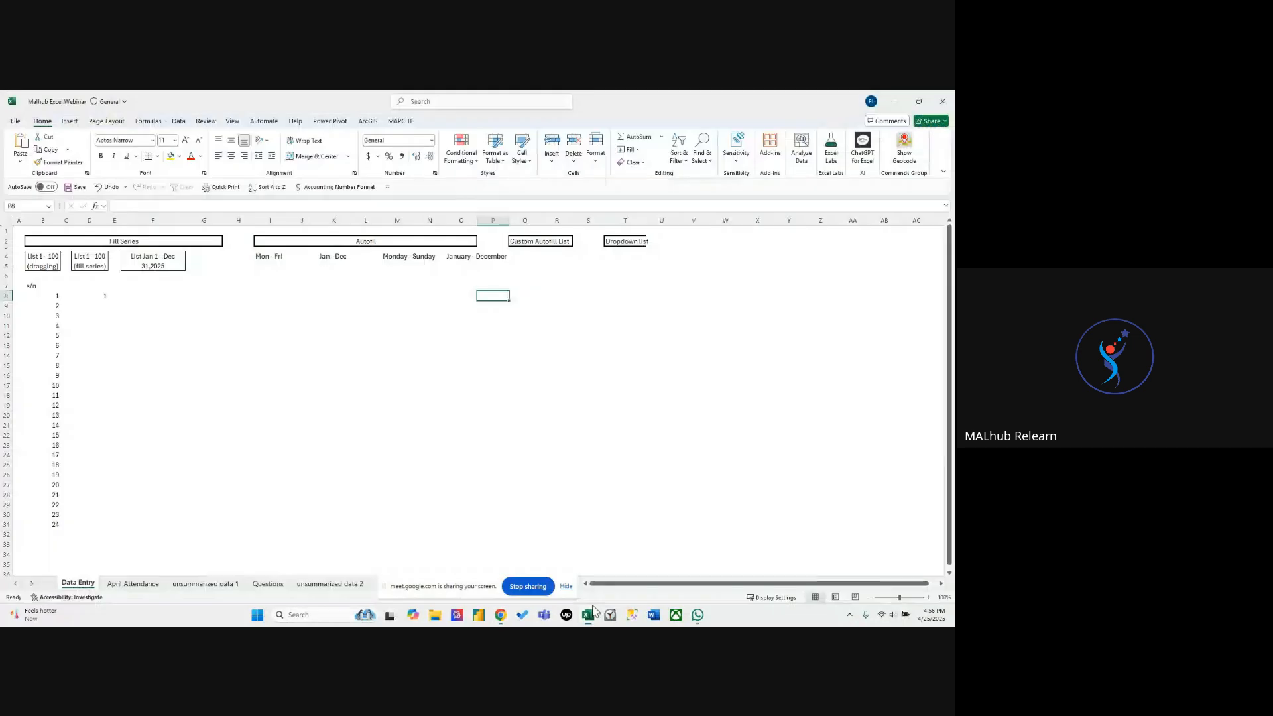
pyautogui.click(411, 365)
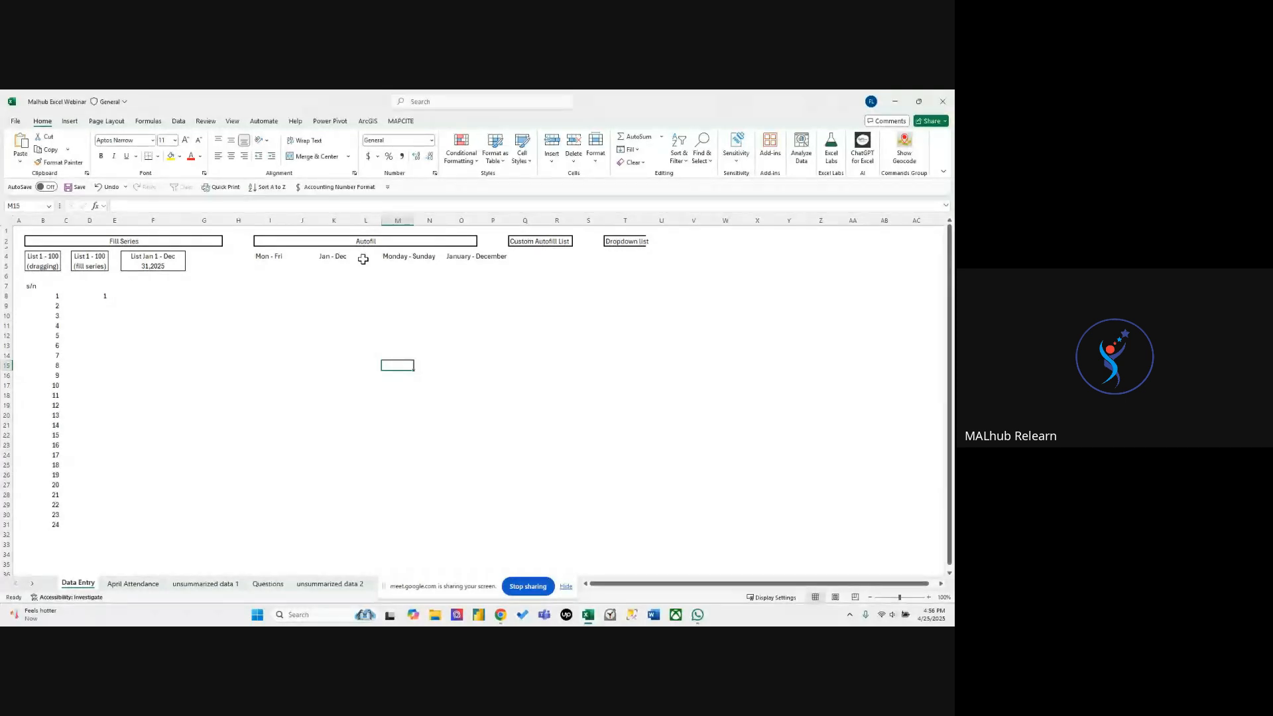
pyautogui.click(361, 338)
pyautogui.click(324, 327)
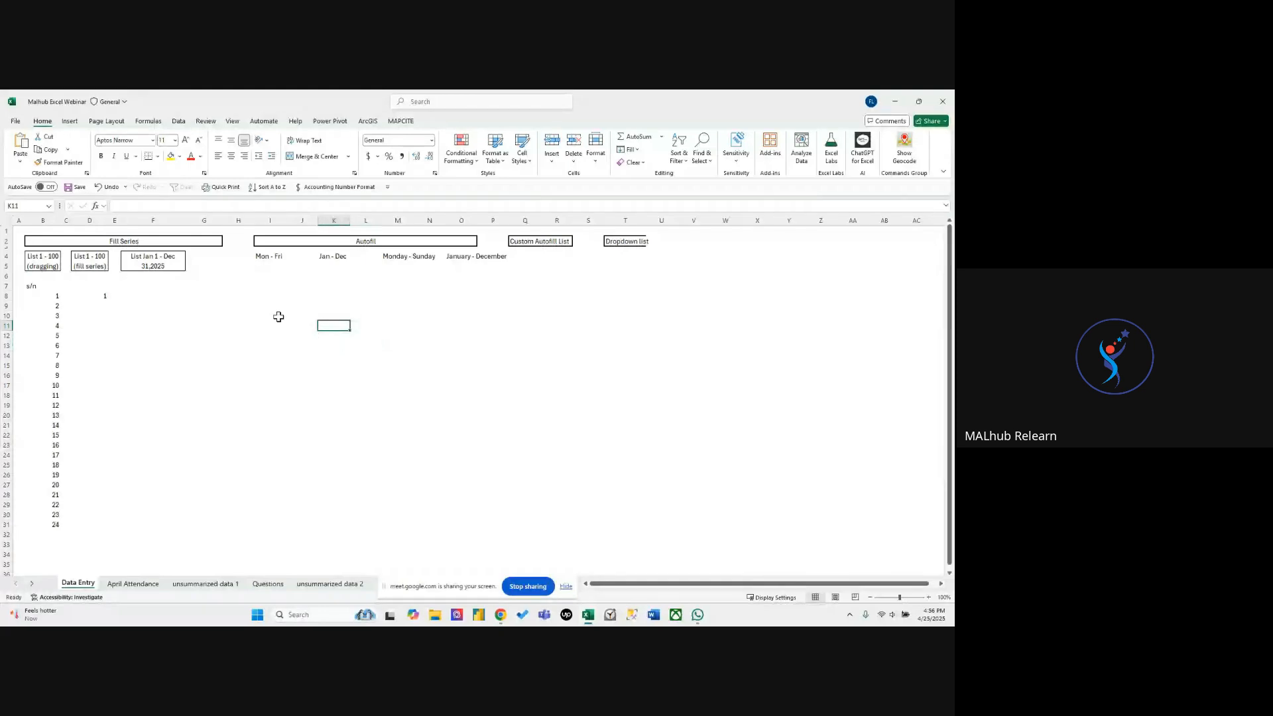
pyautogui.click(234, 312)
pyautogui.click(368, 306)
pyautogui.click(391, 307)
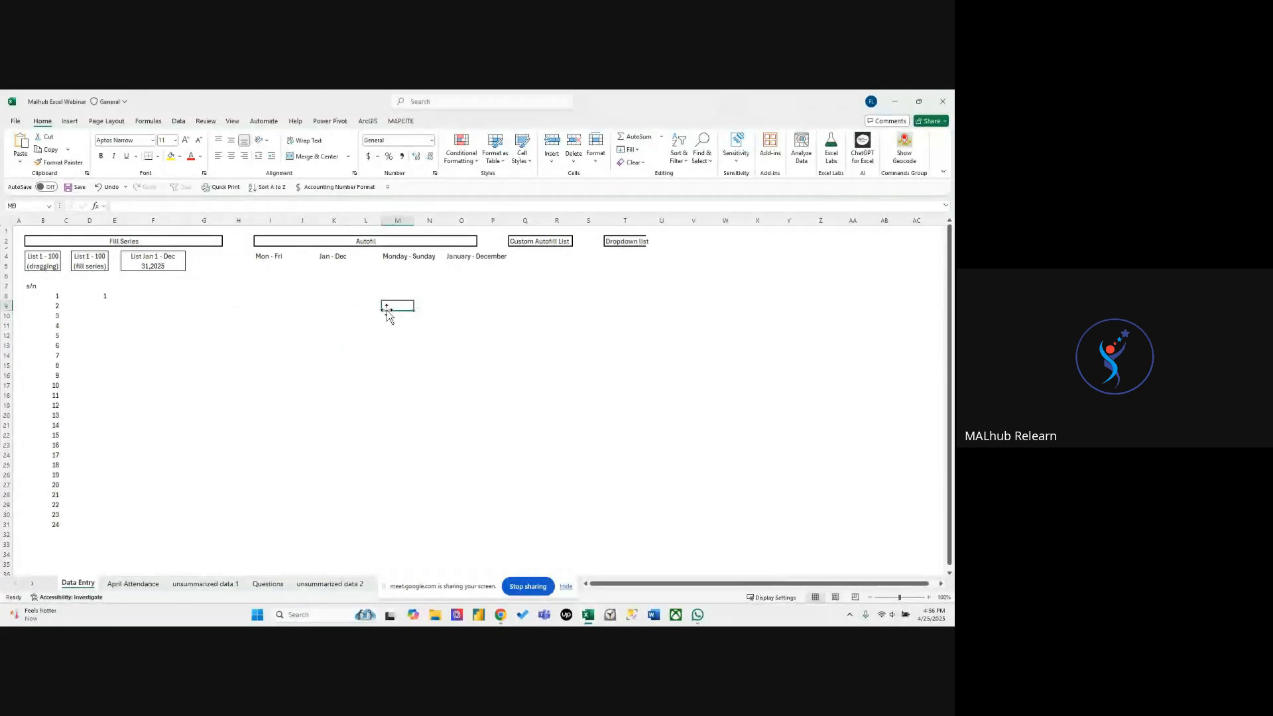
pyautogui.click(554, 345)
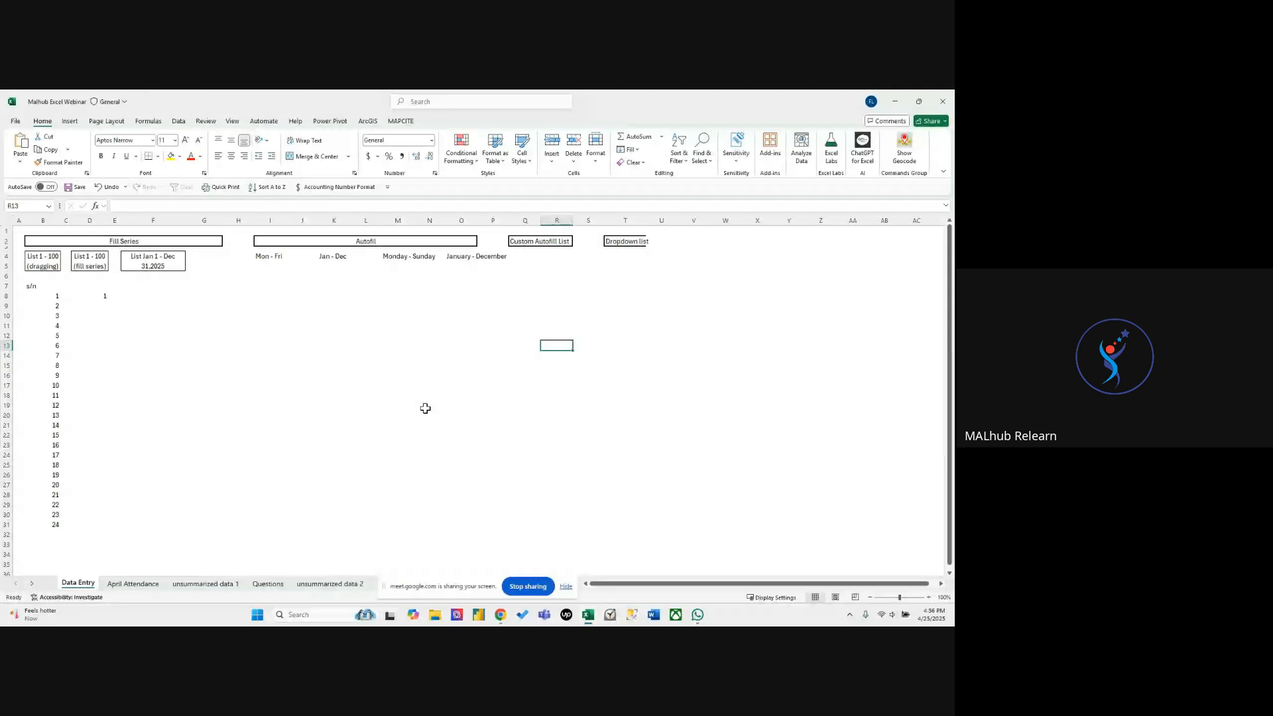
pyautogui.click(368, 336)
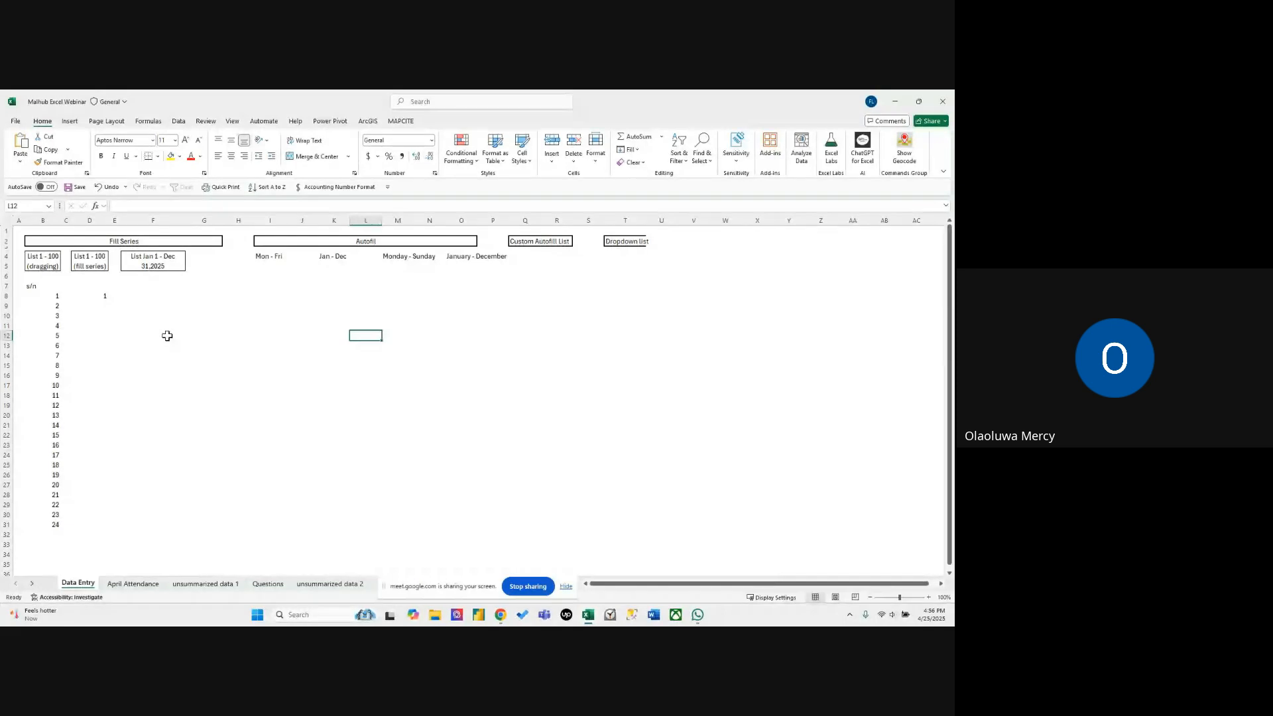
pyautogui.click(83, 373)
pyautogui.moveTo(56, 294); pyautogui.dragTo(56, 524)
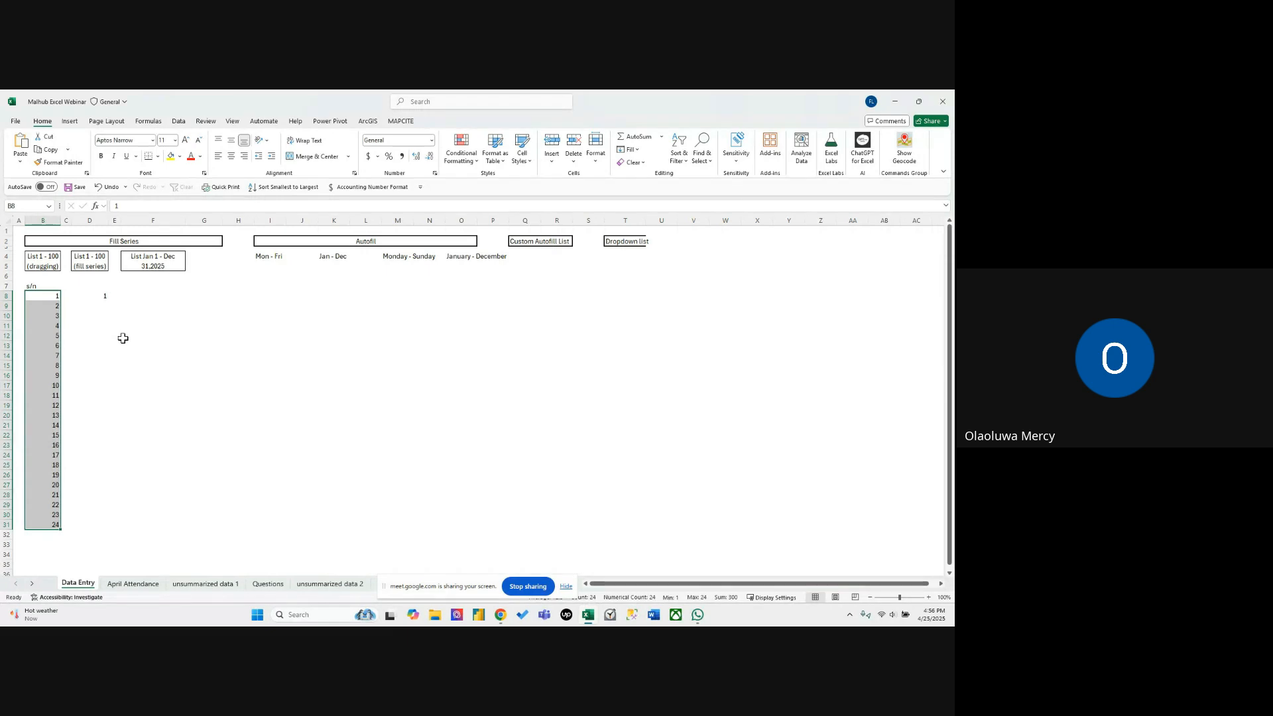
pyautogui.click(177, 335)
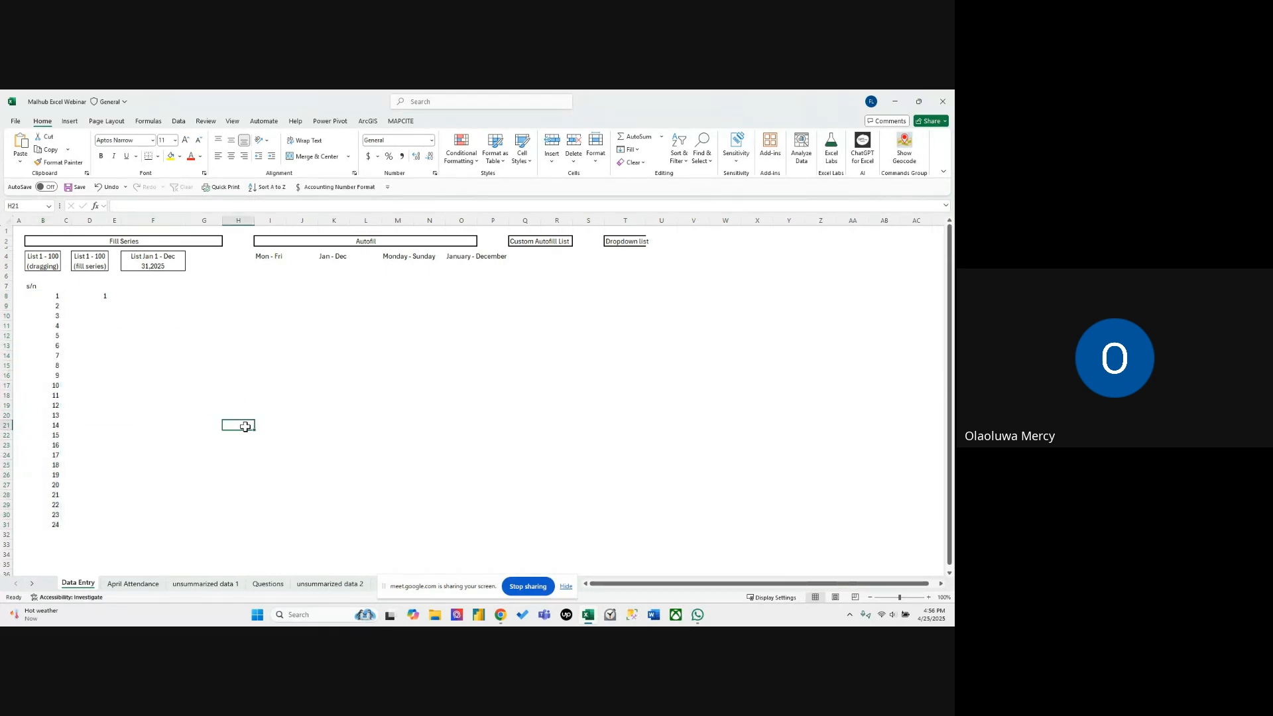
pyautogui.click(146, 346)
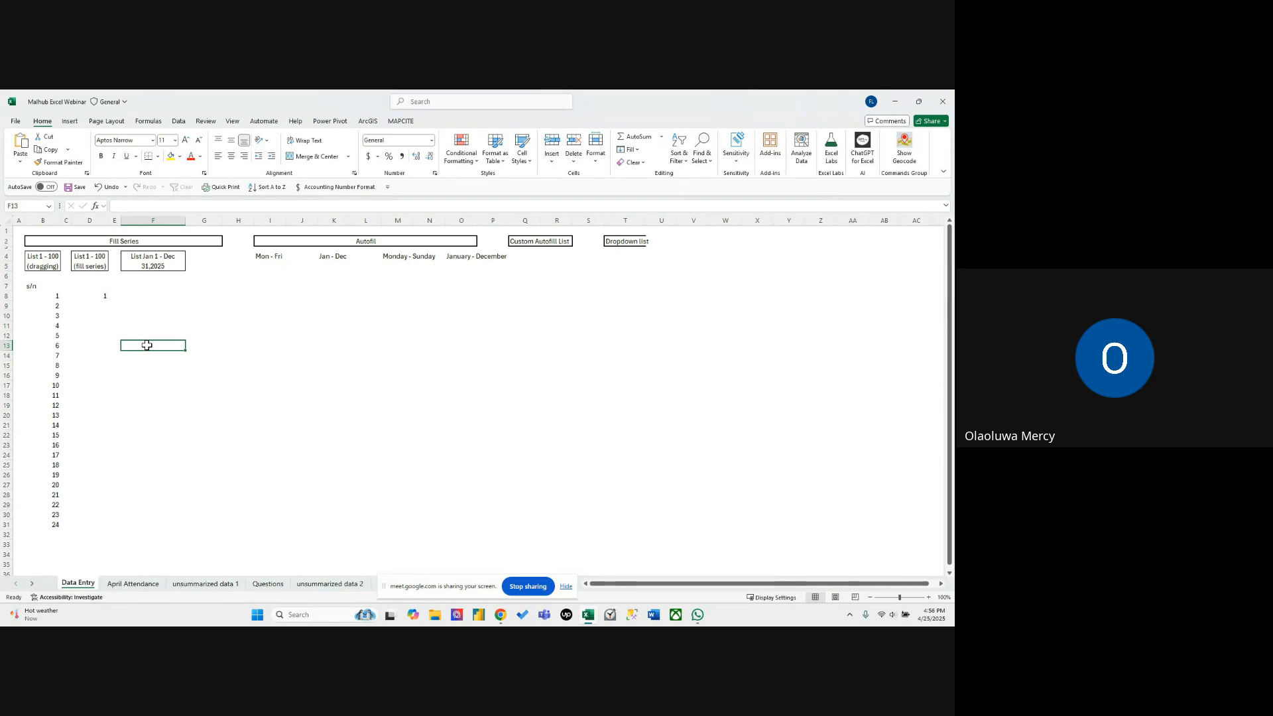
pyautogui.click(100, 345)
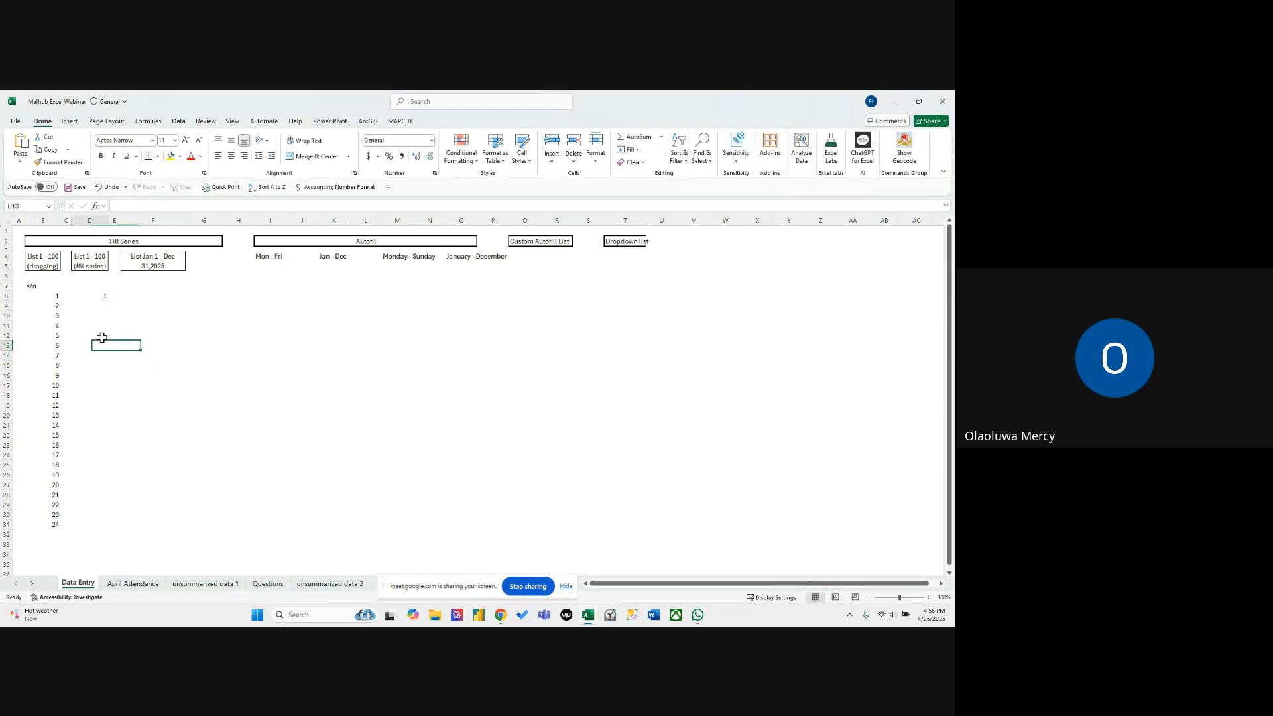
# Clear the numbers 1 to 24 from the s/n list in column B.
pyautogui.moveTo(53, 295); pyautogui.dragTo(56, 522)
pyautogui.press('Delete')
pyautogui.click(108, 444)
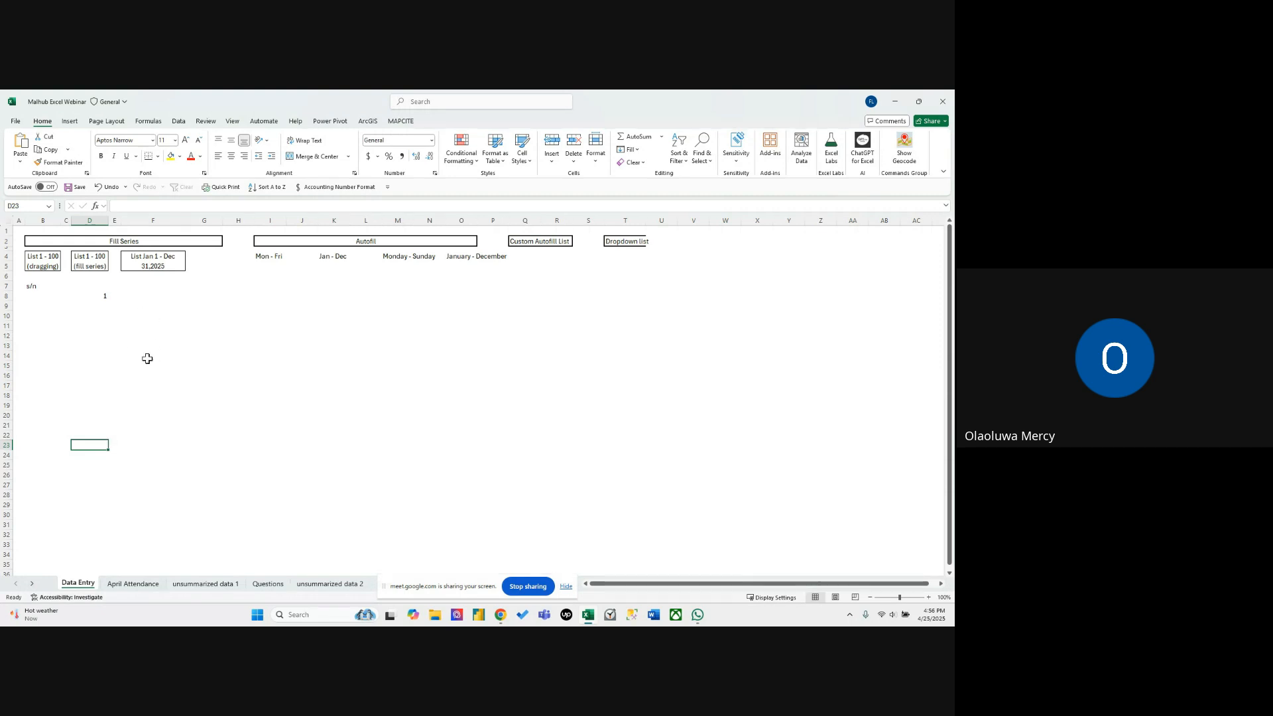
pyautogui.click(43, 292)
pyautogui.click(51, 256)
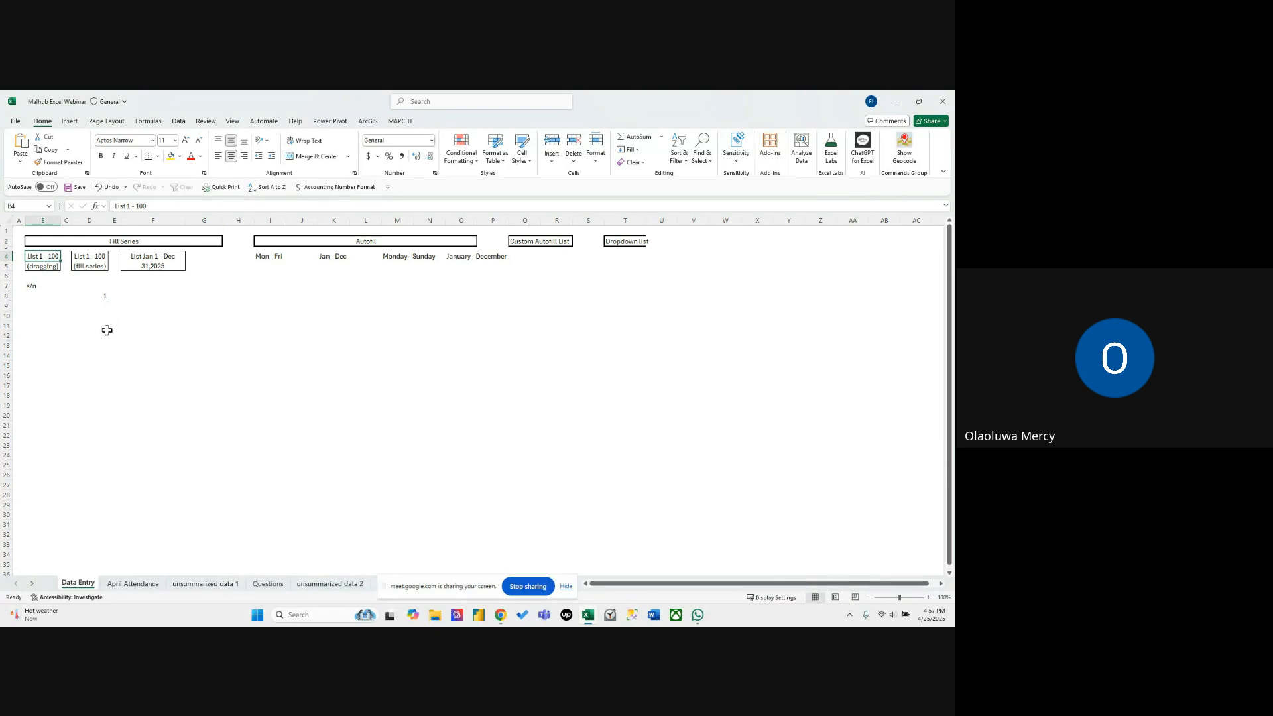
# Enter the numbers 1, 2, 3 and 4 in cells B8 to B11 under the s/n heading.
pyautogui.click(42, 297)
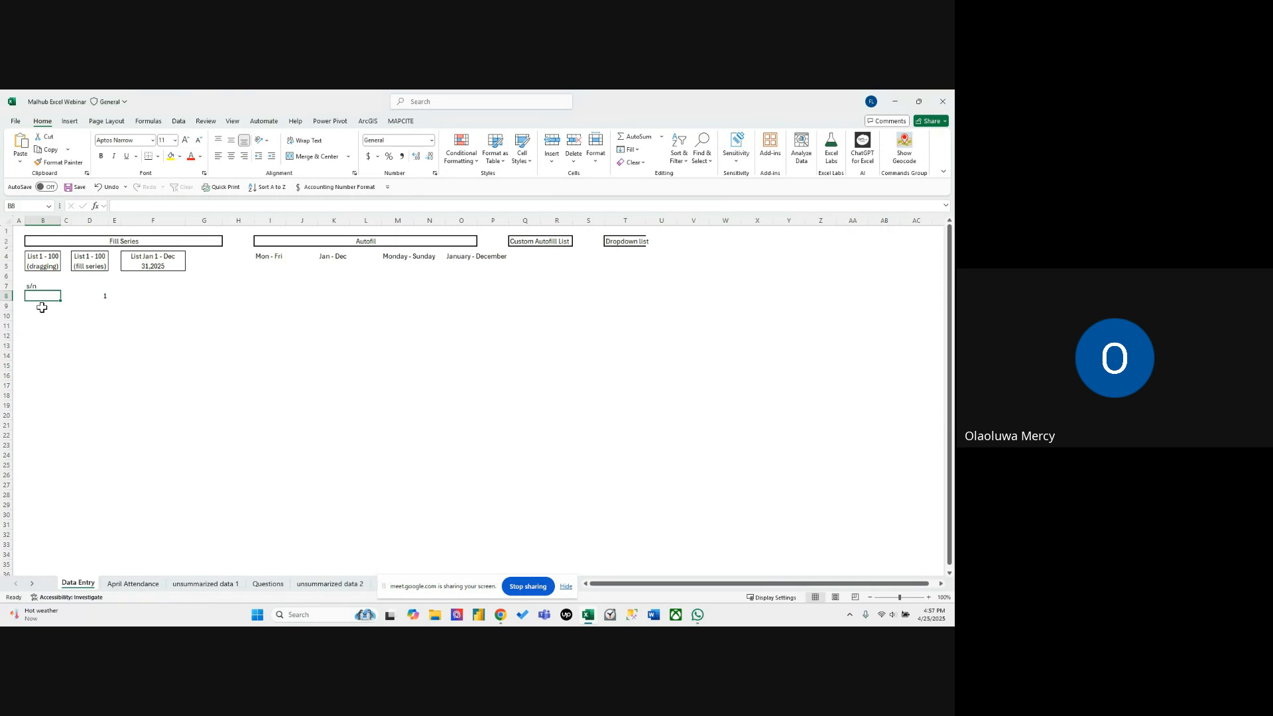
pyautogui.write('1')
pyautogui.press('Return')
pyautogui.write('2')
pyautogui.press('Return')
pyautogui.write('3')
pyautogui.press('Return')
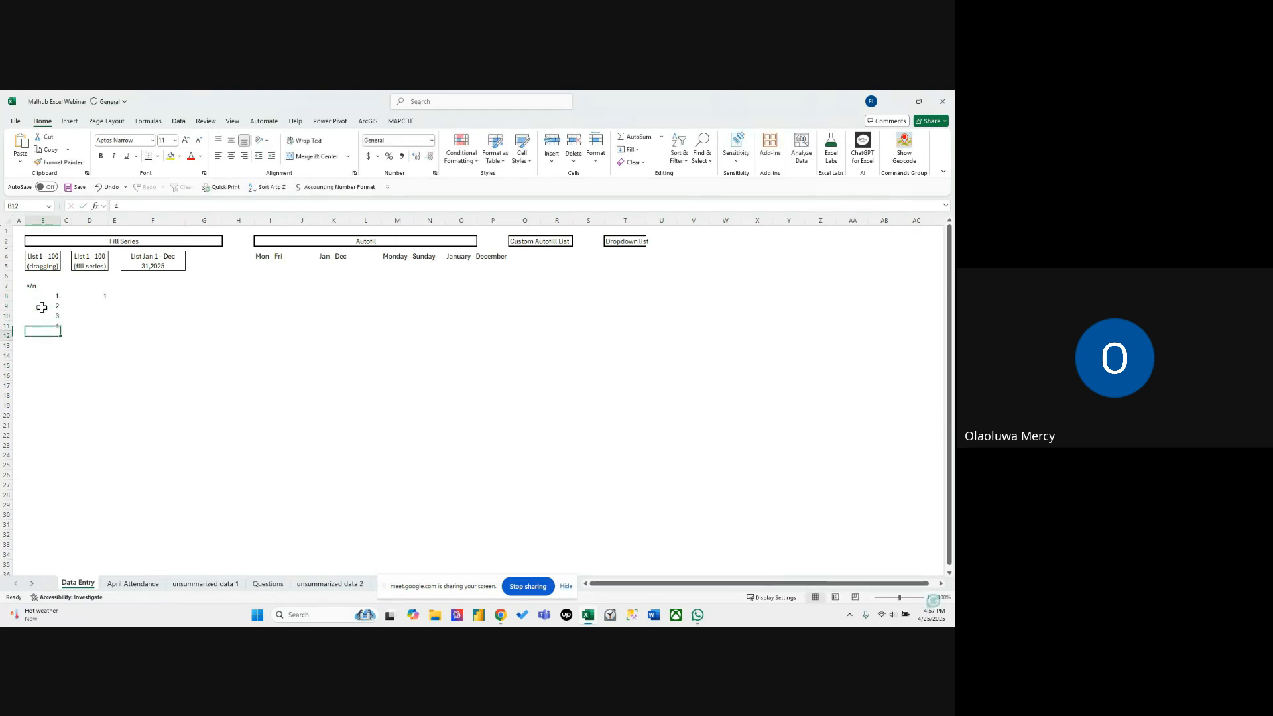
pyautogui.write('4')
pyautogui.press('Return')
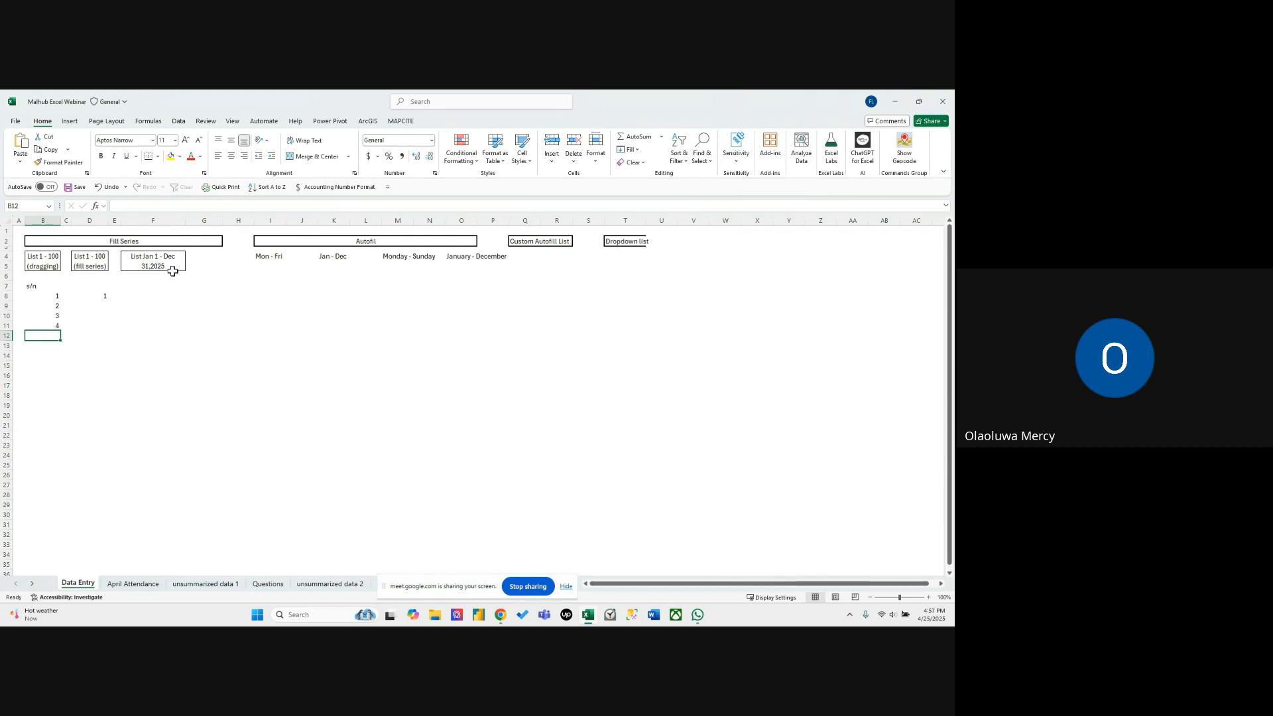
# Extend the 1 to 4 sequence in column B down to 27 in B34 with the fill handle.
pyautogui.click(178, 364)
pyautogui.moveTo(51, 295); pyautogui.dragTo(48, 556)
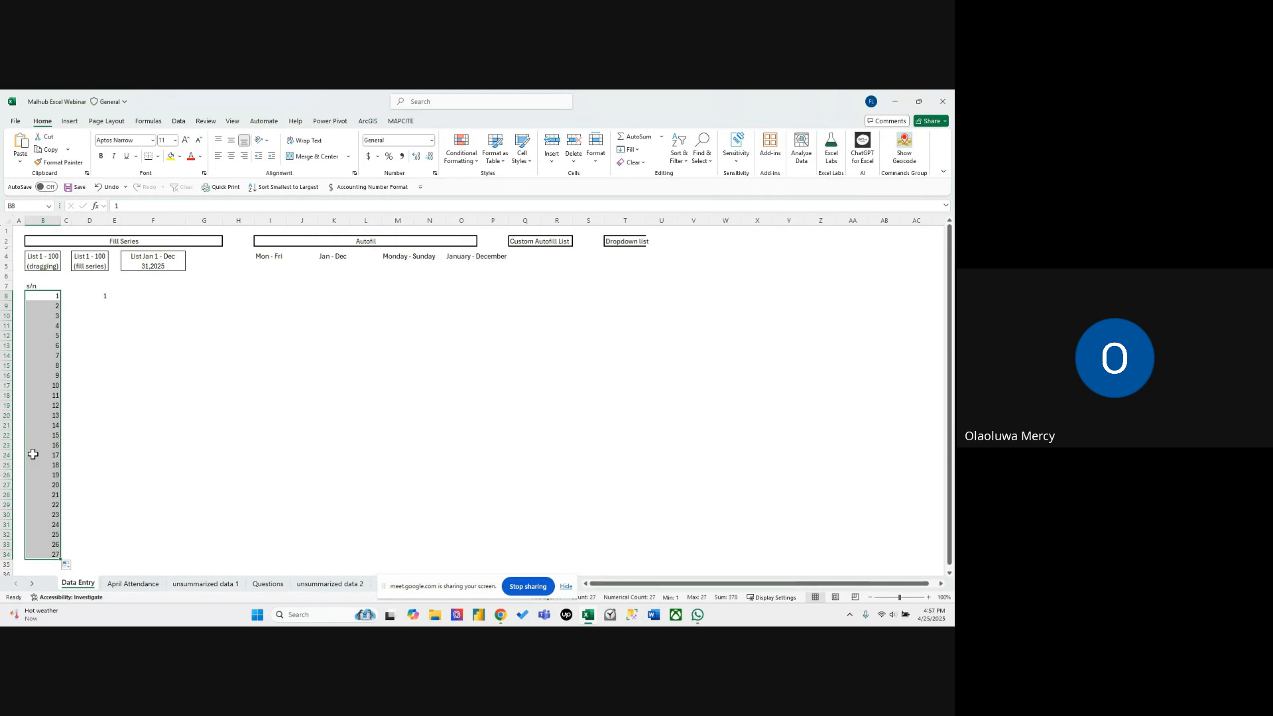
pyautogui.click(82, 453)
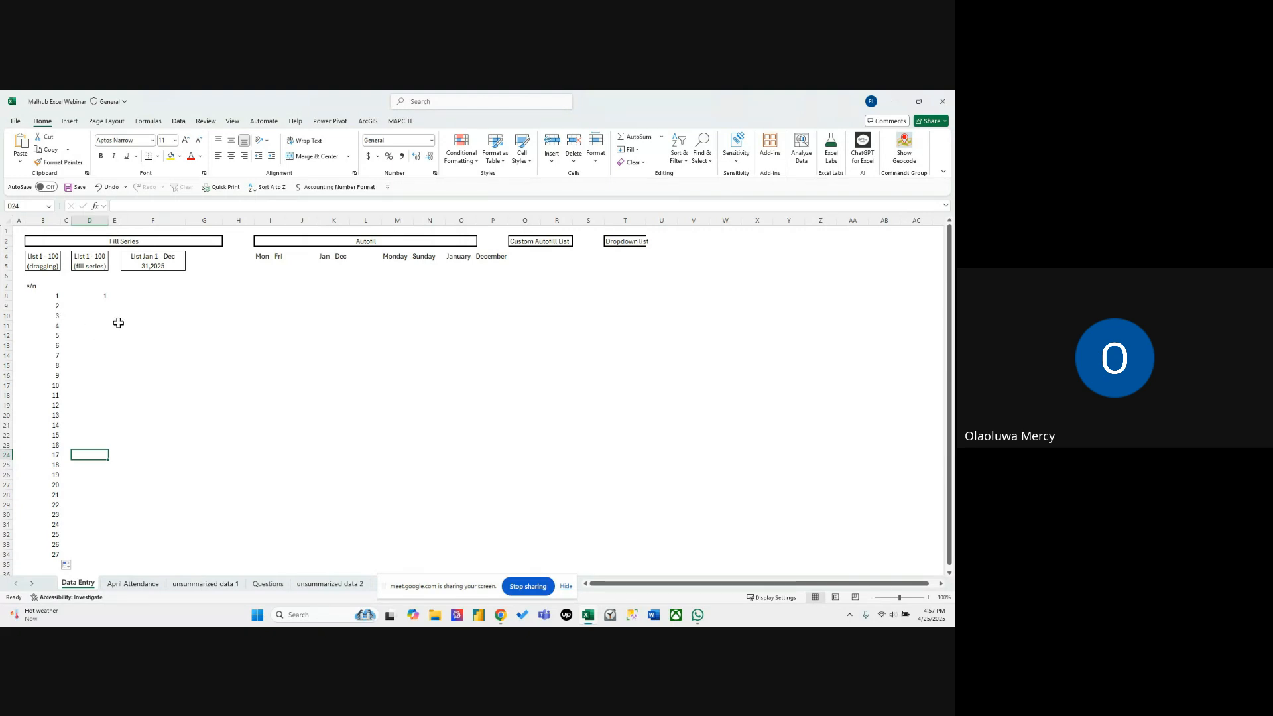
pyautogui.click(101, 298)
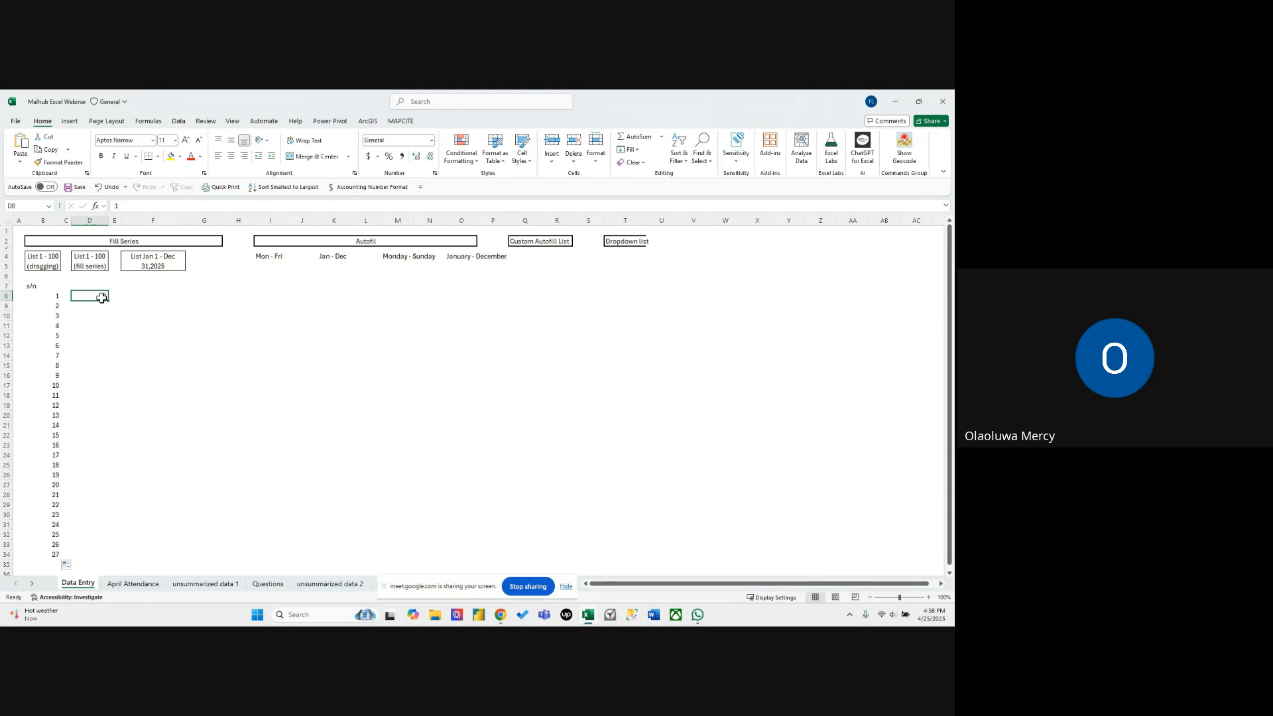
pyautogui.click(303, 428)
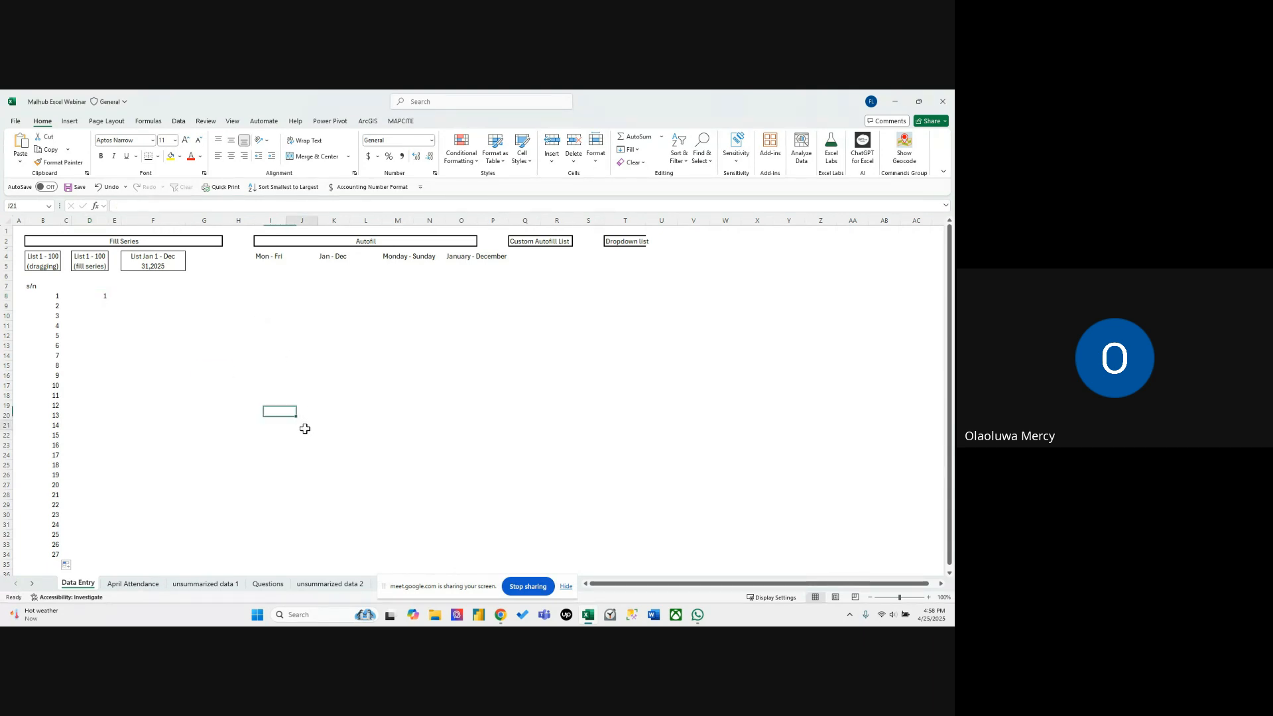
pyautogui.click(114, 242)
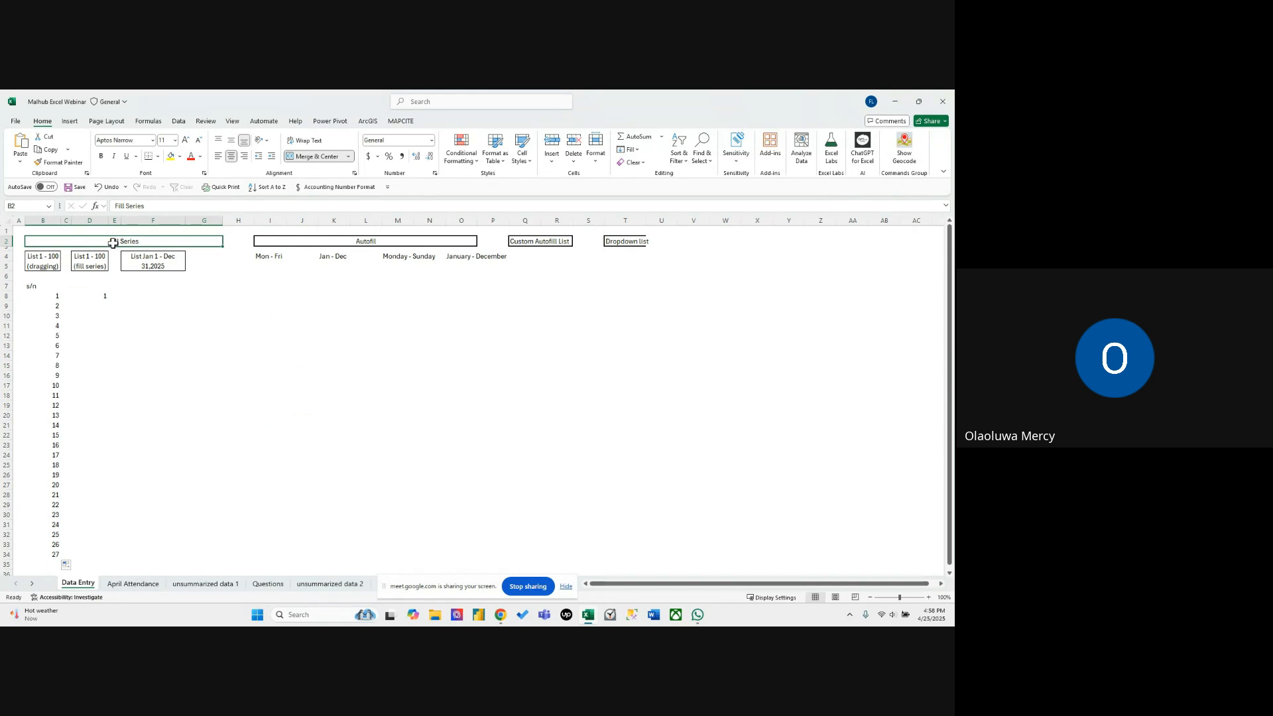
pyautogui.moveTo(50, 305); pyautogui.dragTo(53, 346)
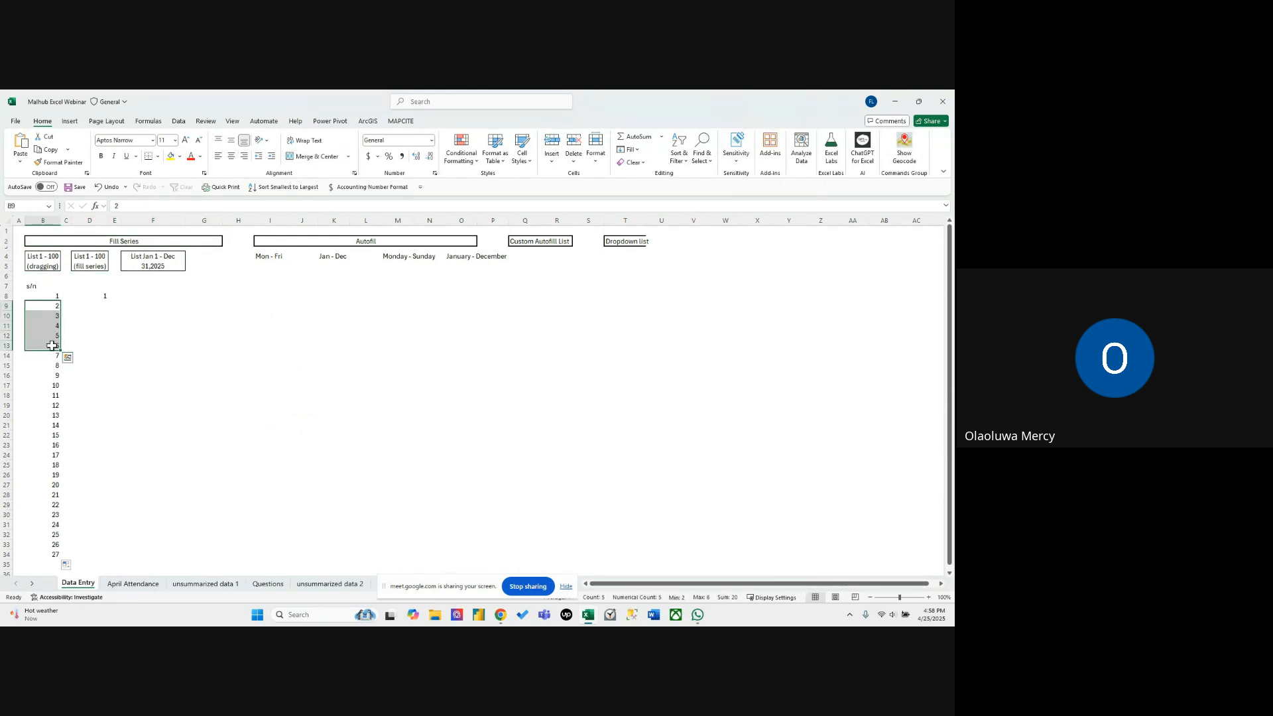
# Fill a linear series down column D from the 1 in D8, with step value 1 and stop value 1000000.
pyautogui.click(94, 298)
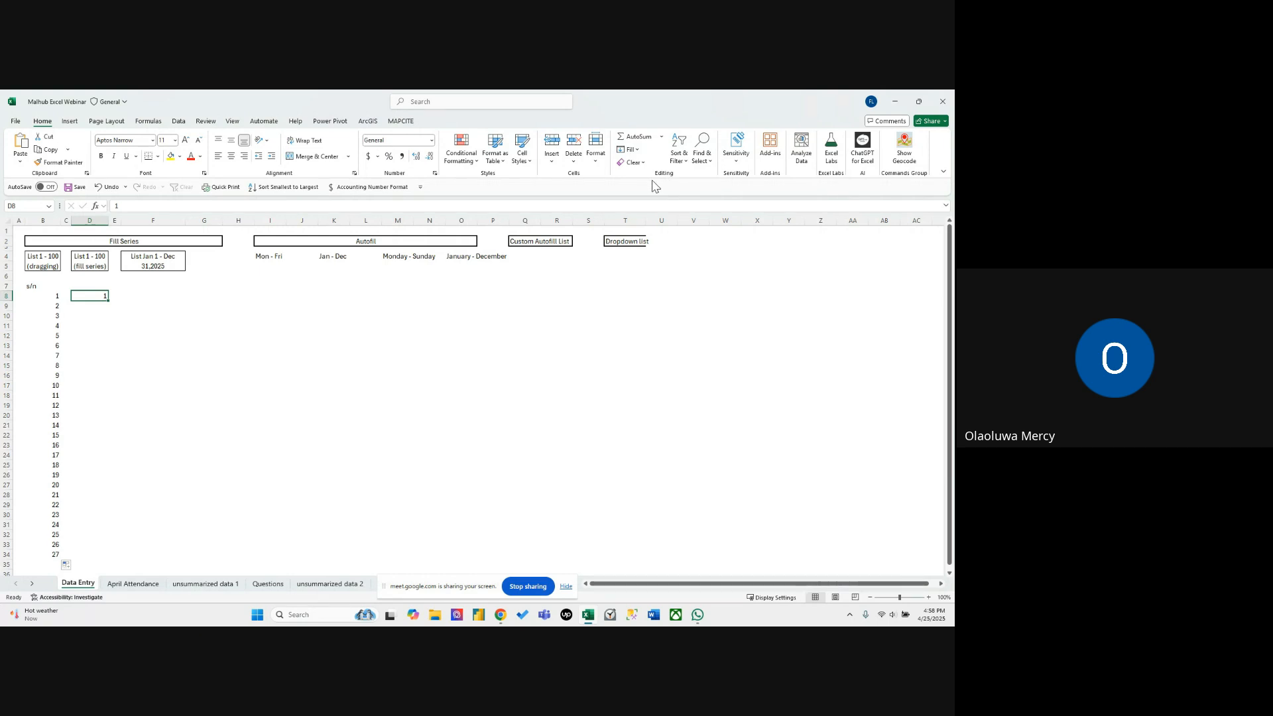
pyautogui.click(636, 151)
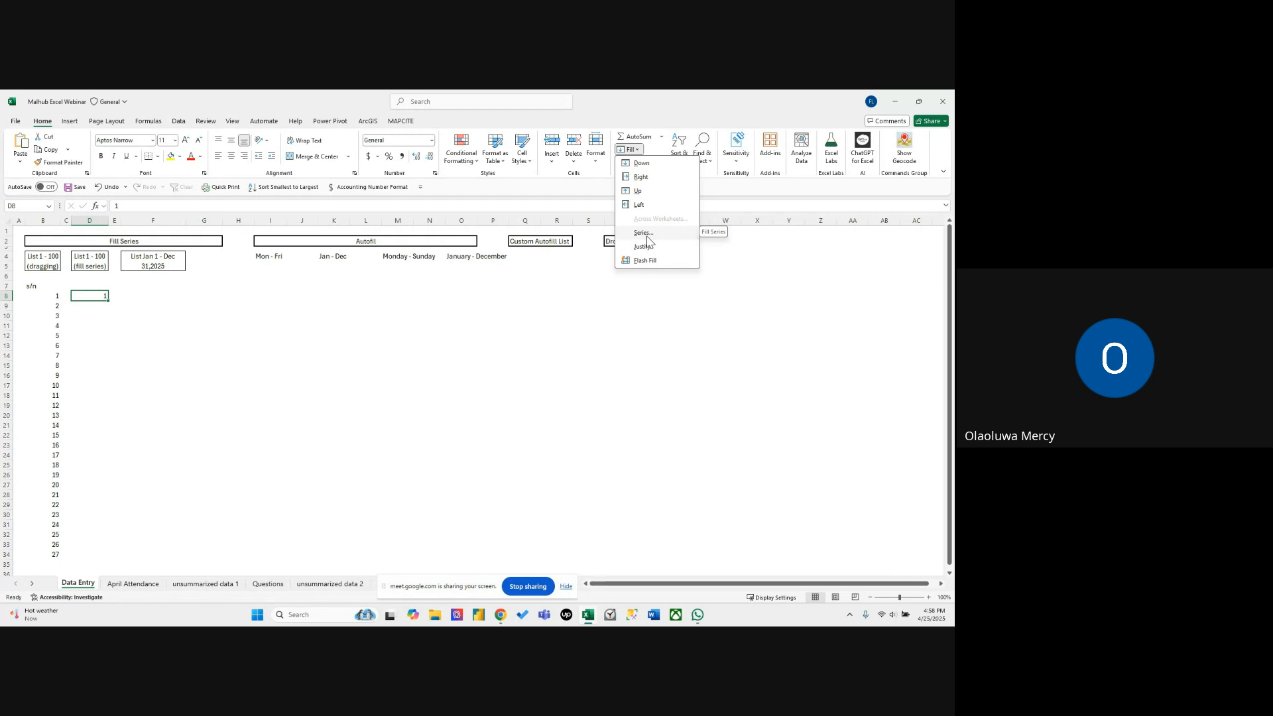
pyautogui.click(644, 234)
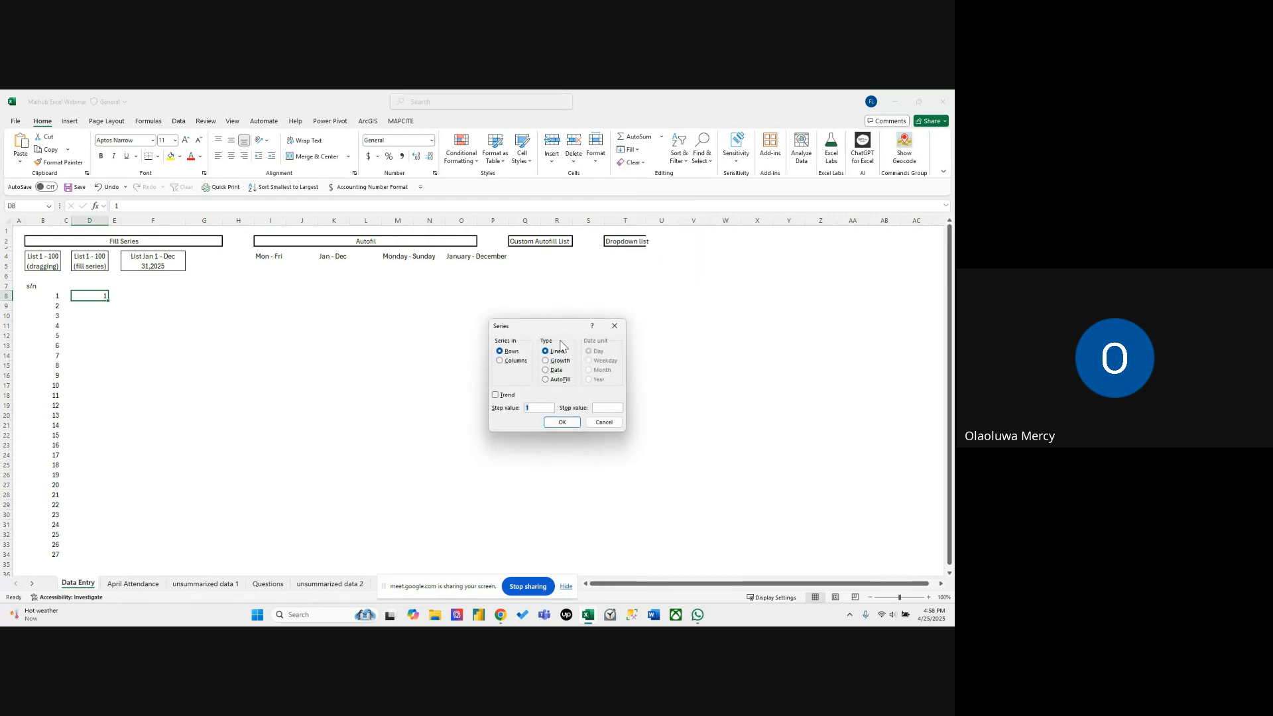
pyautogui.moveTo(553, 329); pyautogui.dragTo(556, 293)
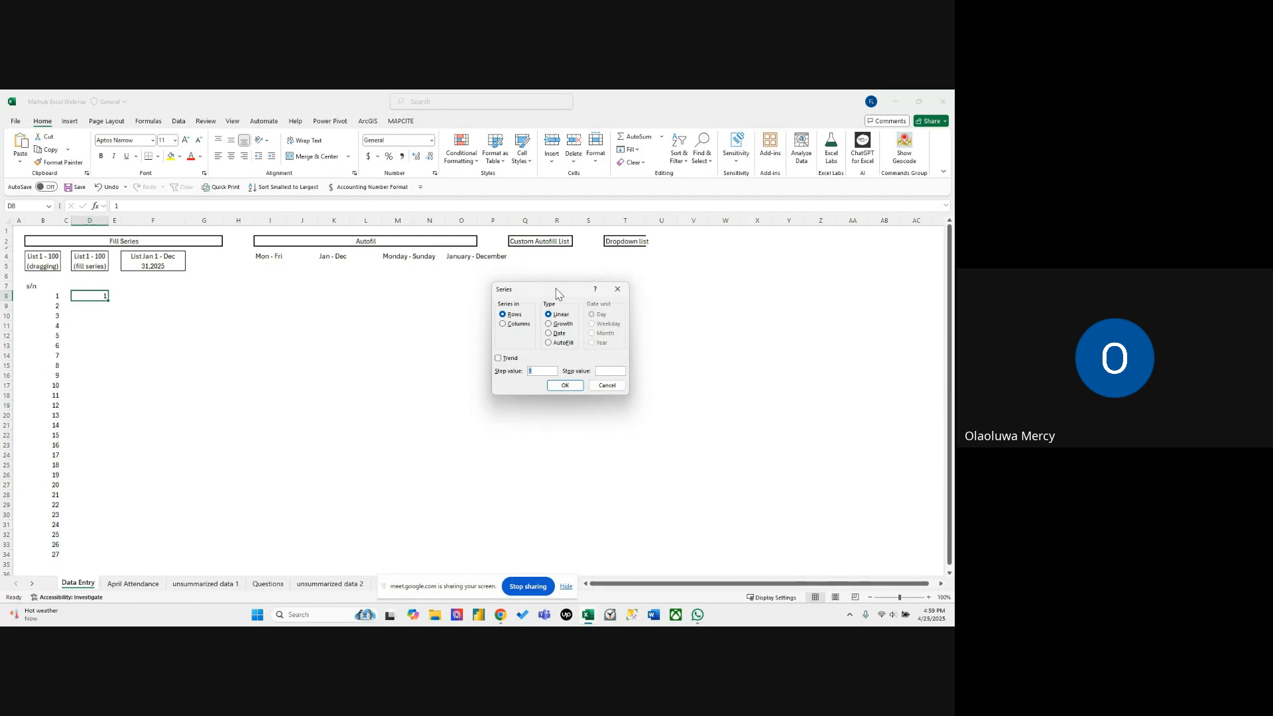
pyautogui.click(506, 325)
pyautogui.click(545, 372)
pyautogui.moveTo(528, 371); pyautogui.dragTo(544, 374)
pyautogui.click(562, 388)
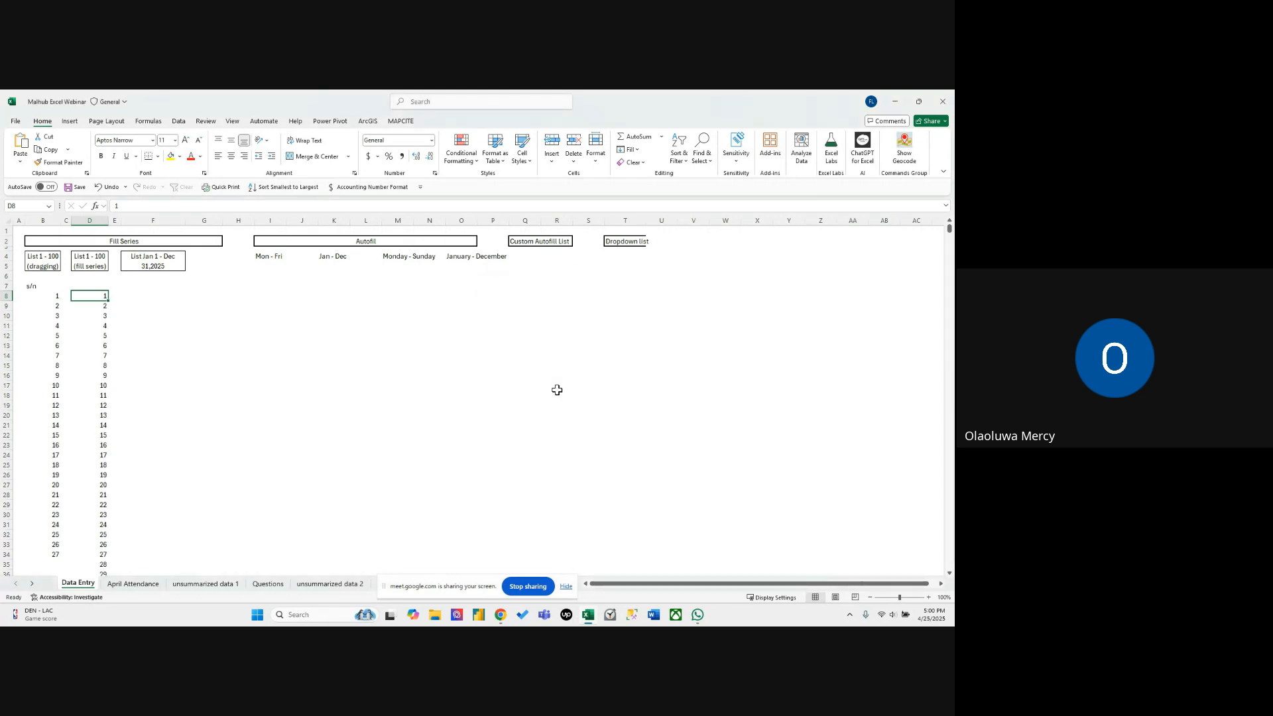
# Check the last number of the filled series in column D and return to the top of the sheet.
pyautogui.press('Down')
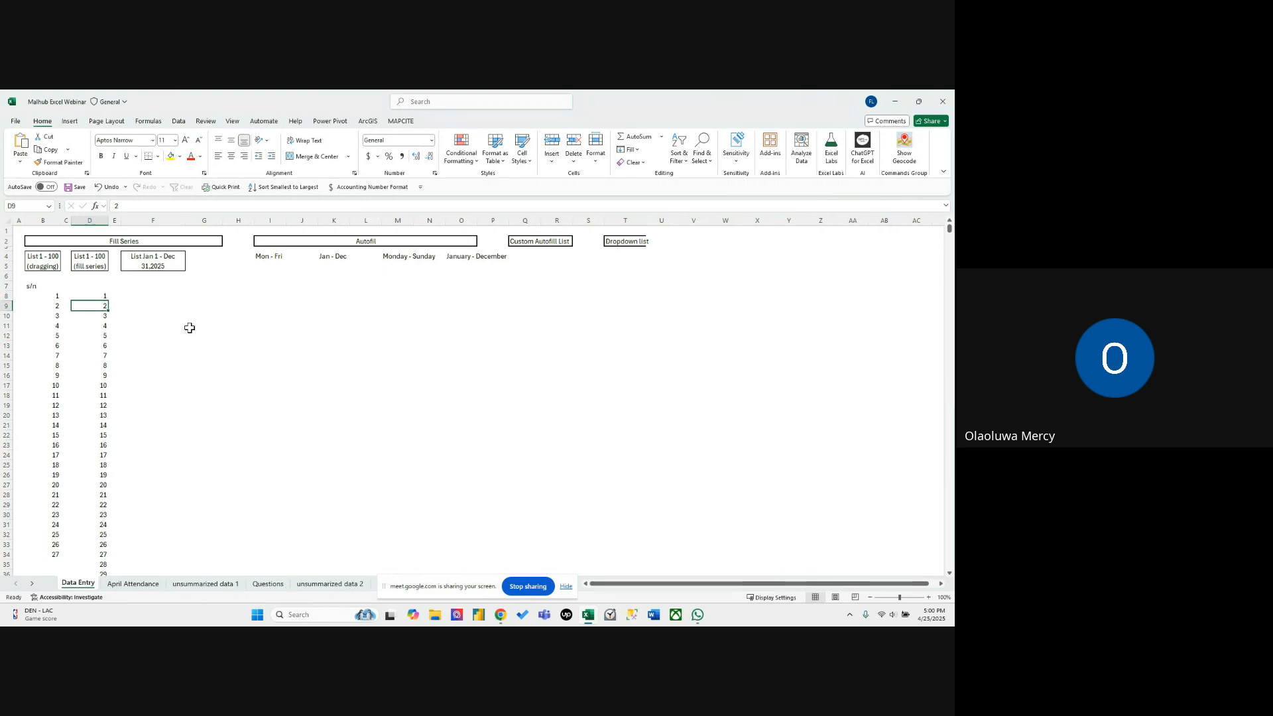
pyautogui.hotkey('ctrl', 'Down')
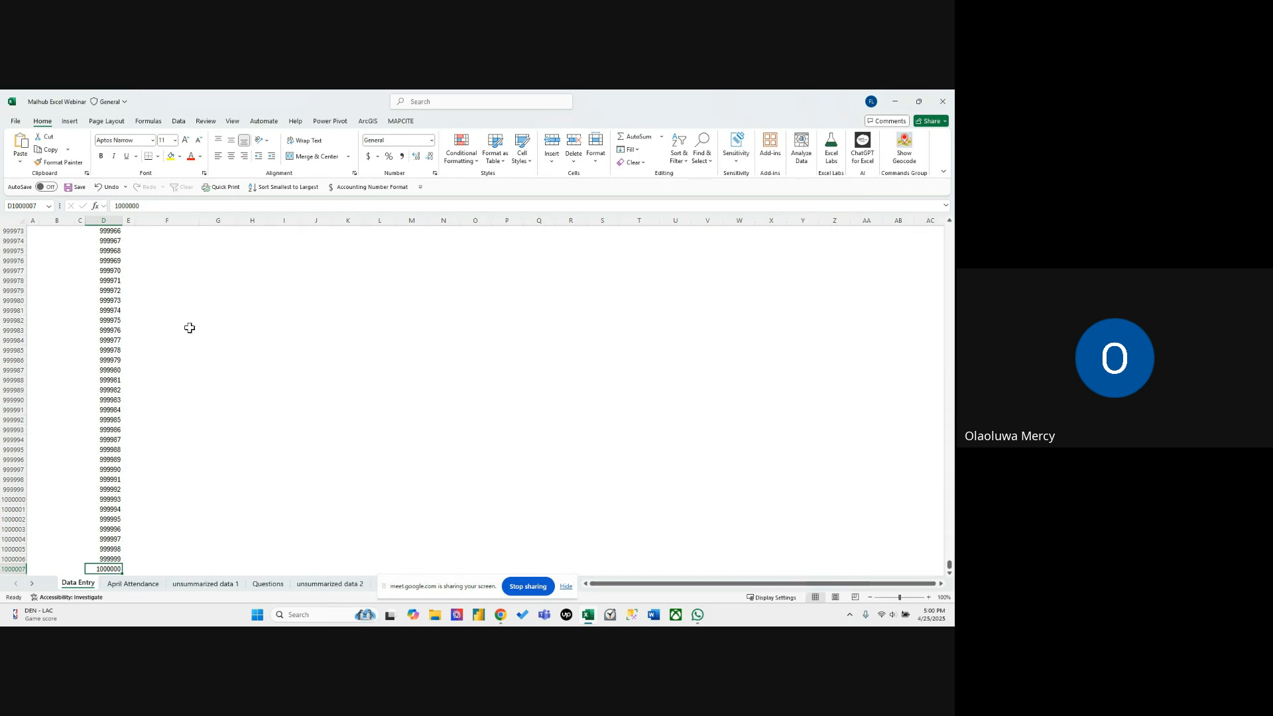
pyautogui.hotkey('ctrl', 'Up')
pyautogui.hotkey('ctrl', 'Up')
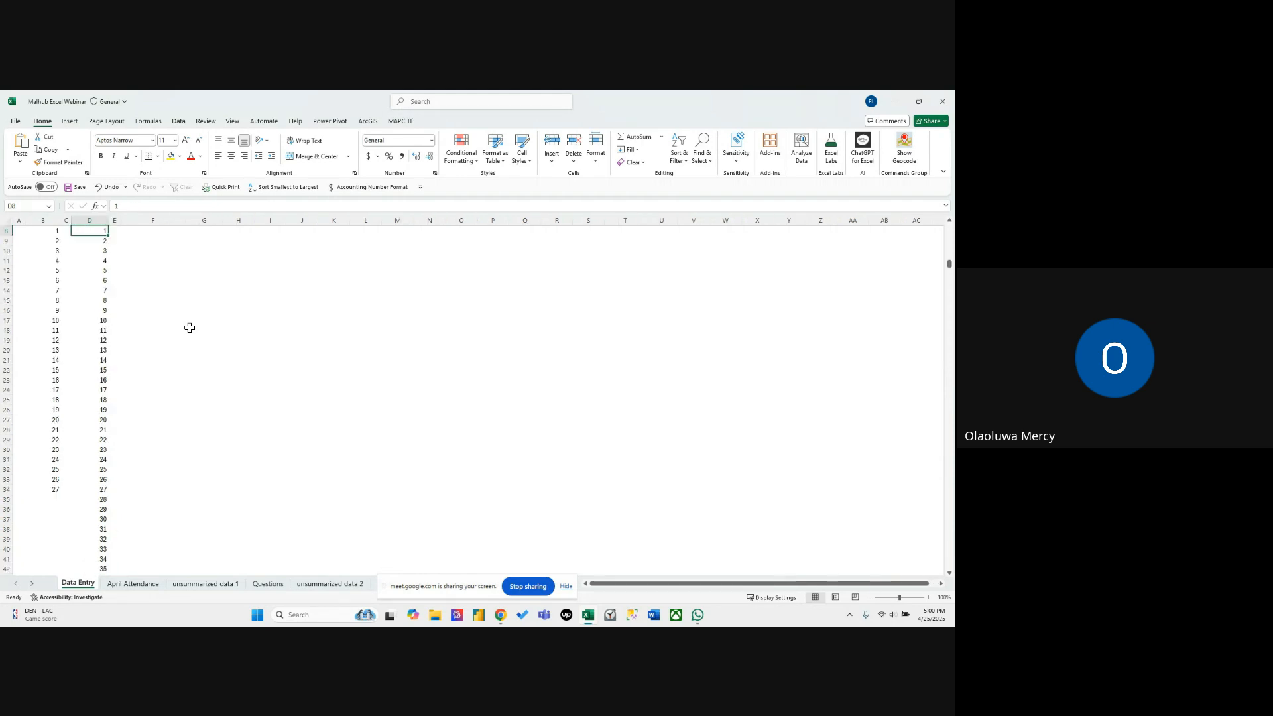
pyautogui.hotkey('ctrl', 'Up')
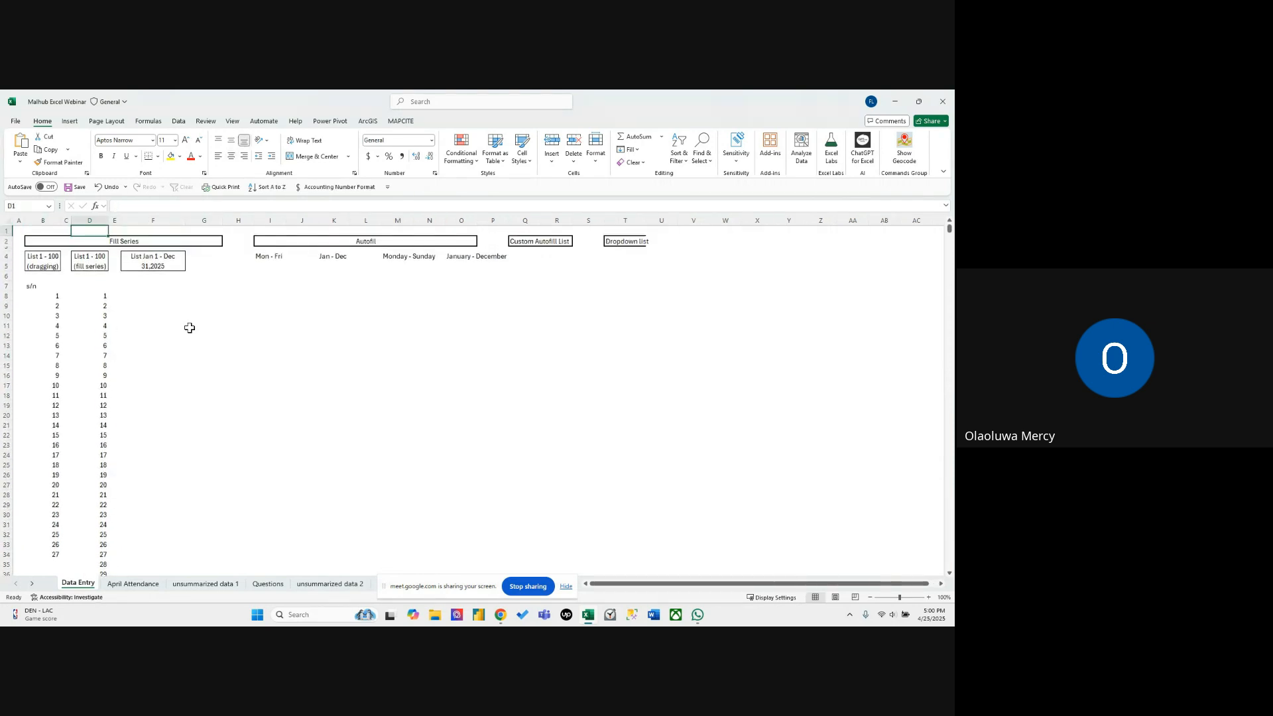
# Enter the date 1/1/2025 in F8 under the List Jan 1 - Dec 31,2025 heading.
pyautogui.click(169, 263)
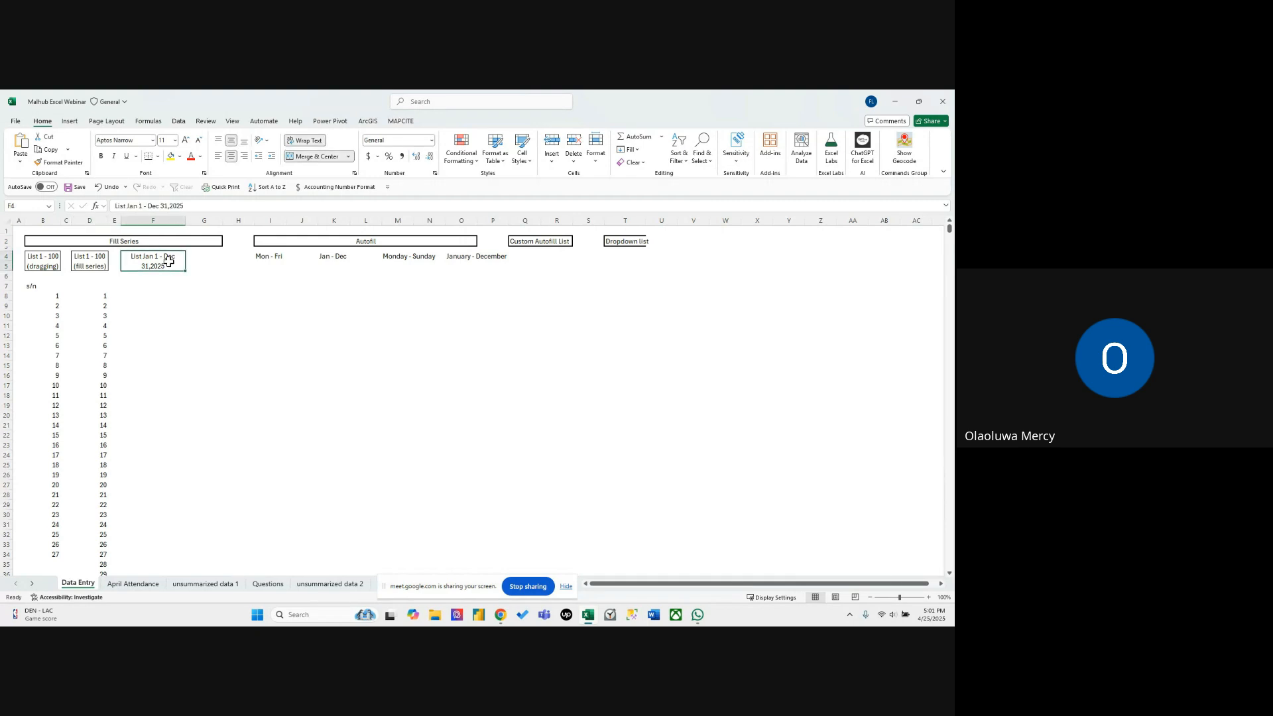
pyautogui.click(155, 291)
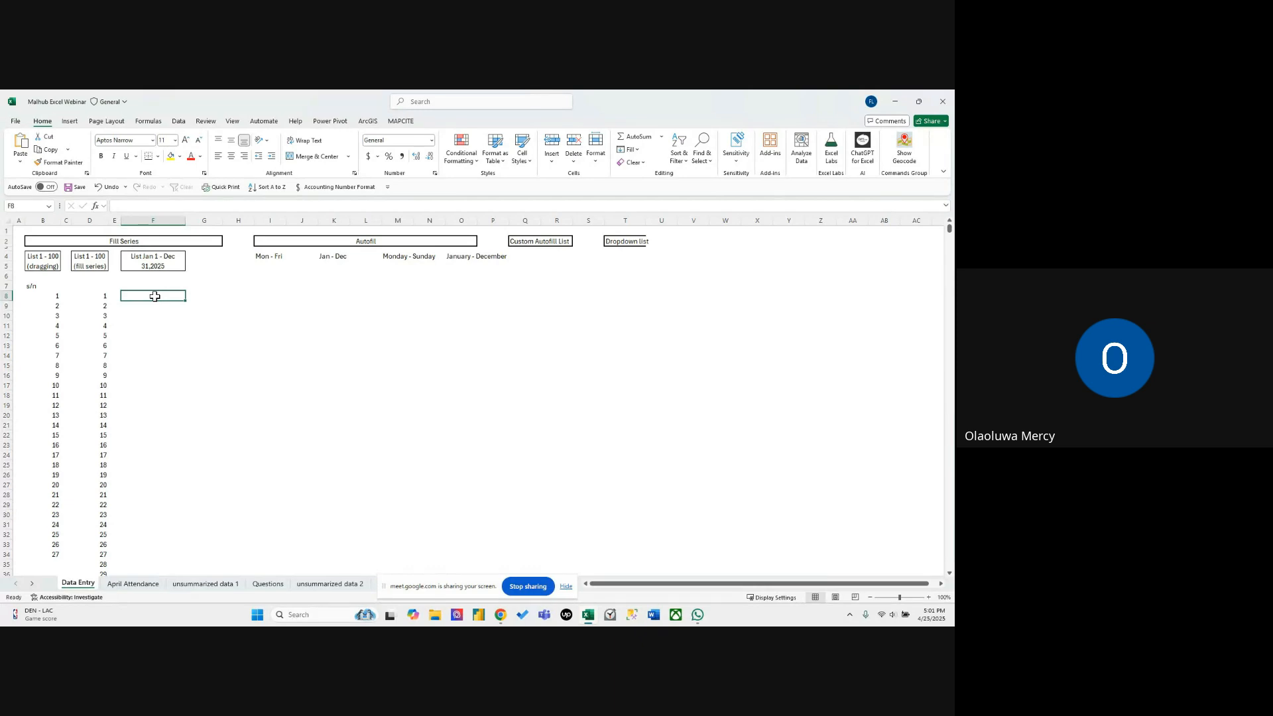
pyautogui.write('1/')
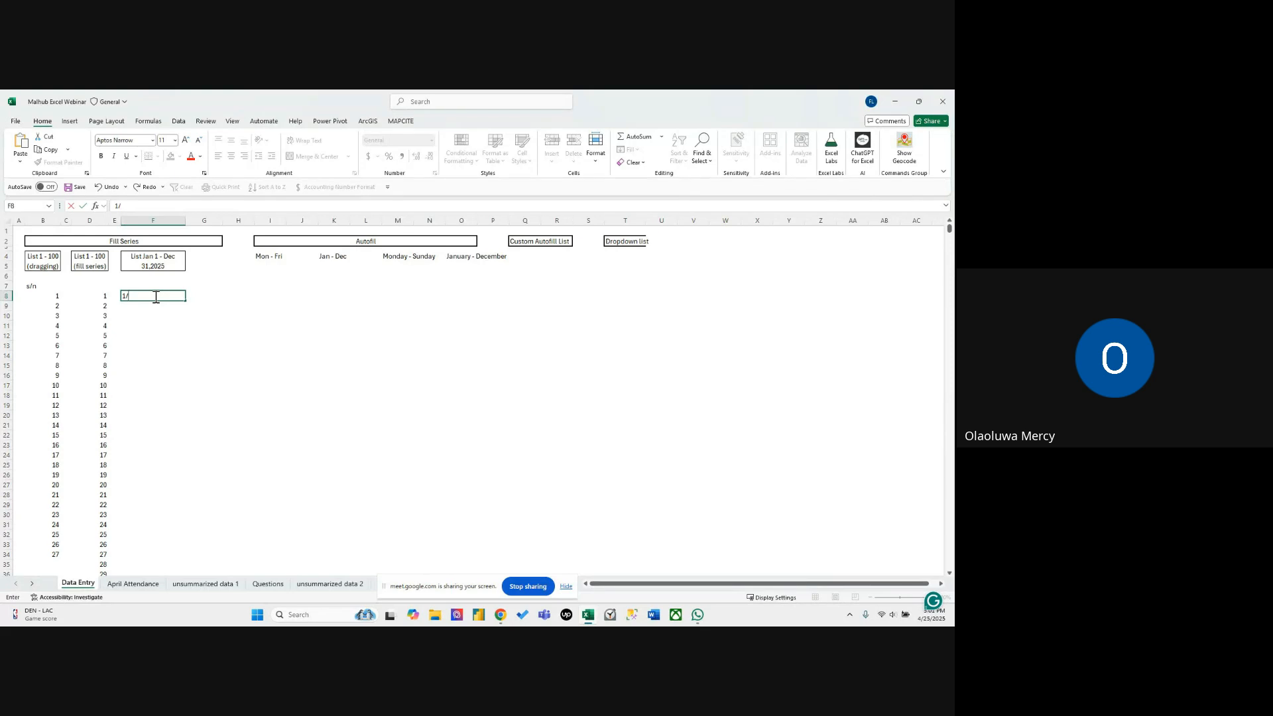
pyautogui.write('1/')
pyautogui.write('2025')
pyautogui.press('Return')
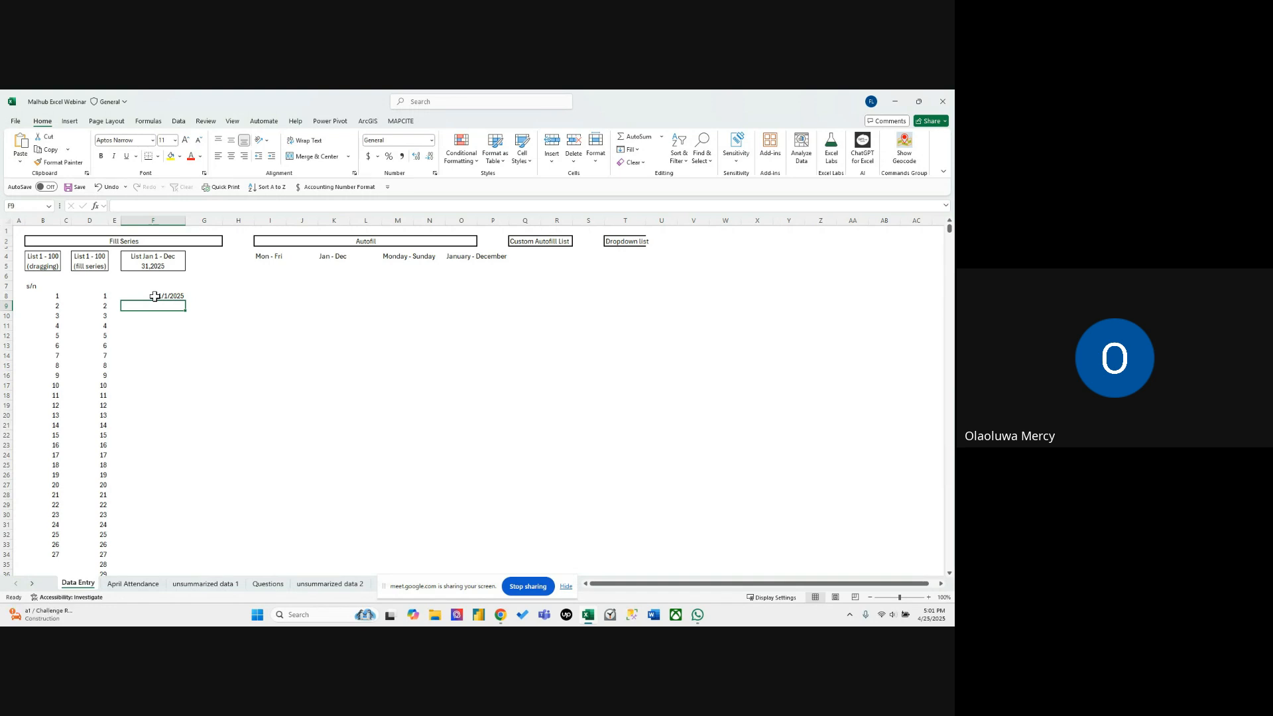
# Enter 1/2/2025 in F9 and extend the two dates down column F to 3/18/2025 in F84 with the fill handle.
pyautogui.write('1/')
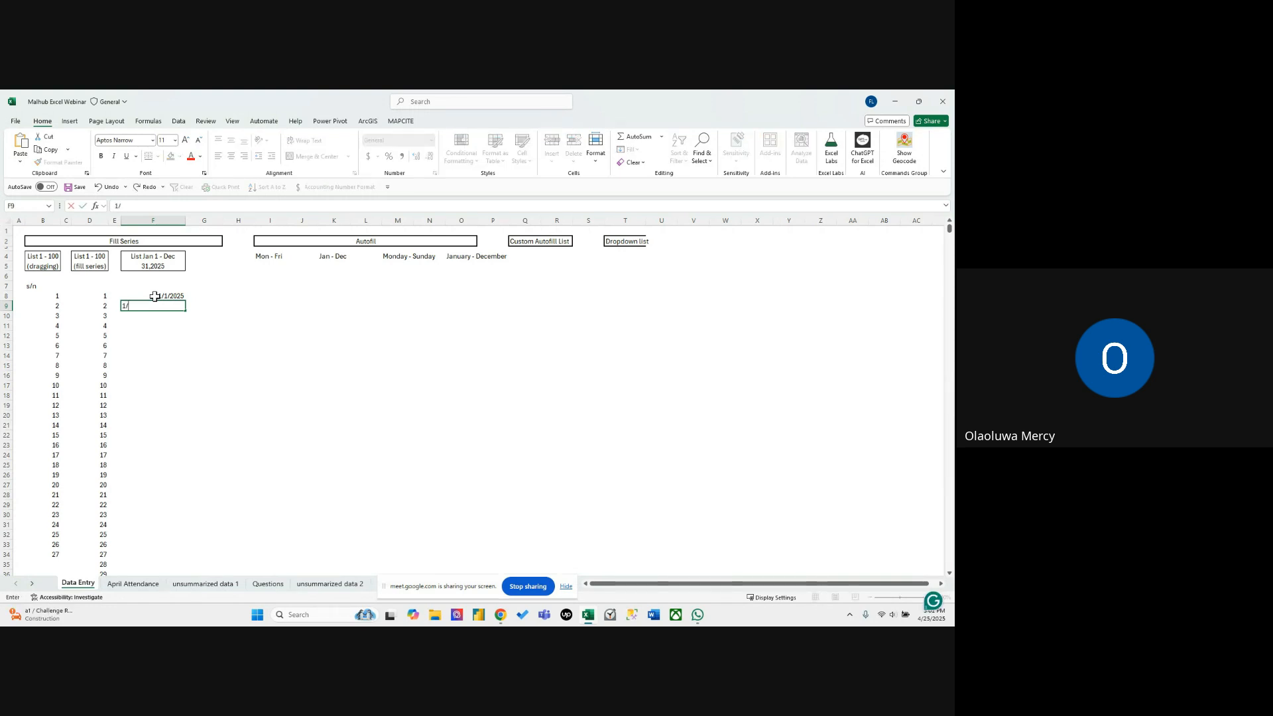
pyautogui.write('2/2025')
pyautogui.press('Return')
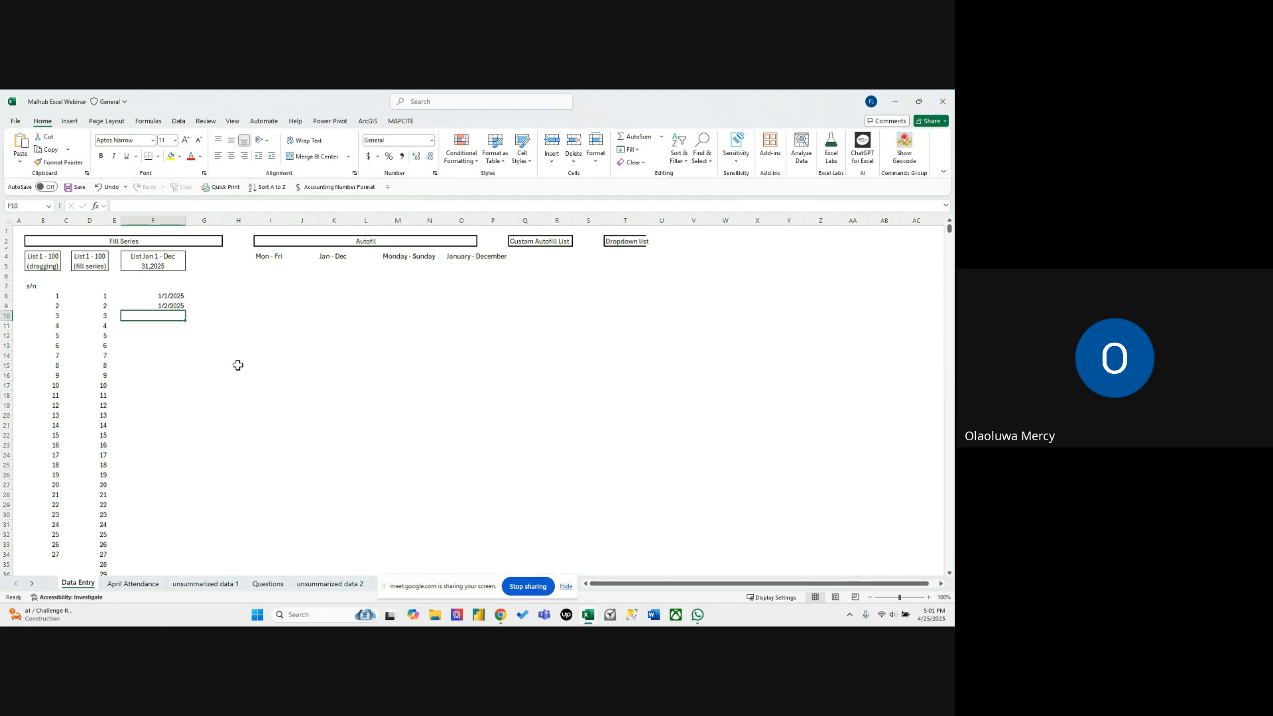
pyautogui.moveTo(168, 296); pyautogui.dragTo(170, 306)
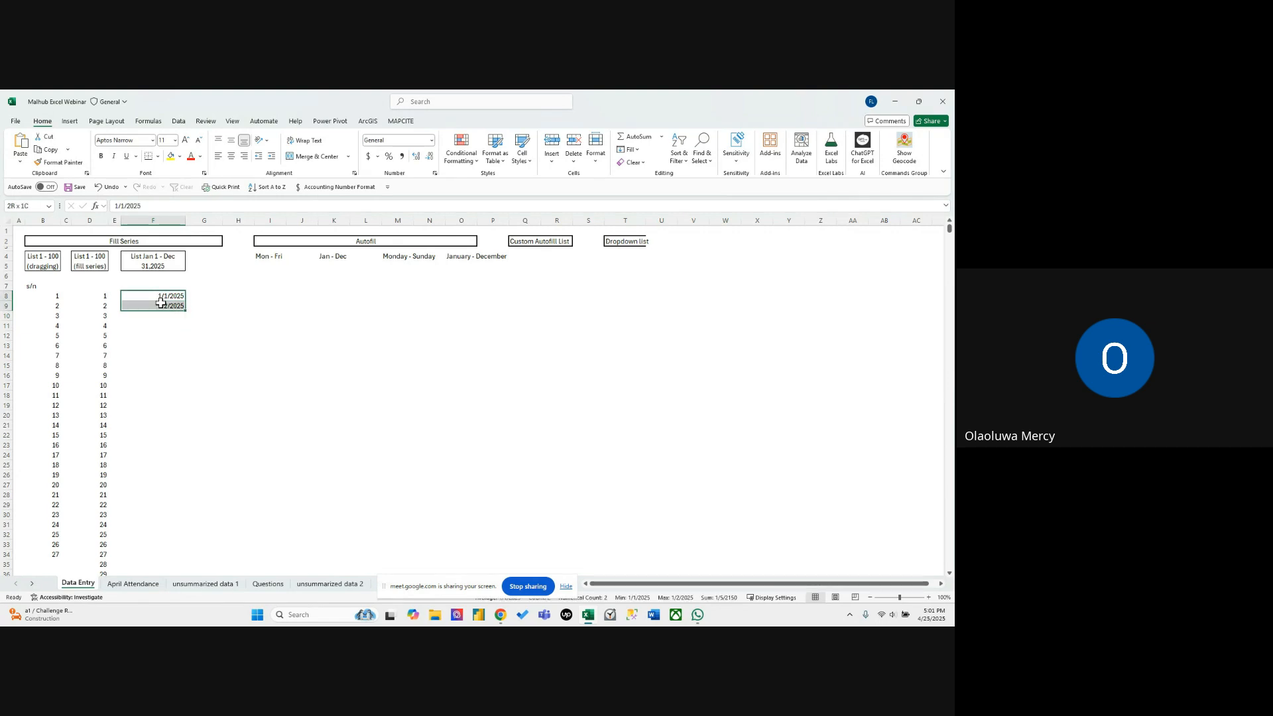
pyautogui.click(212, 305)
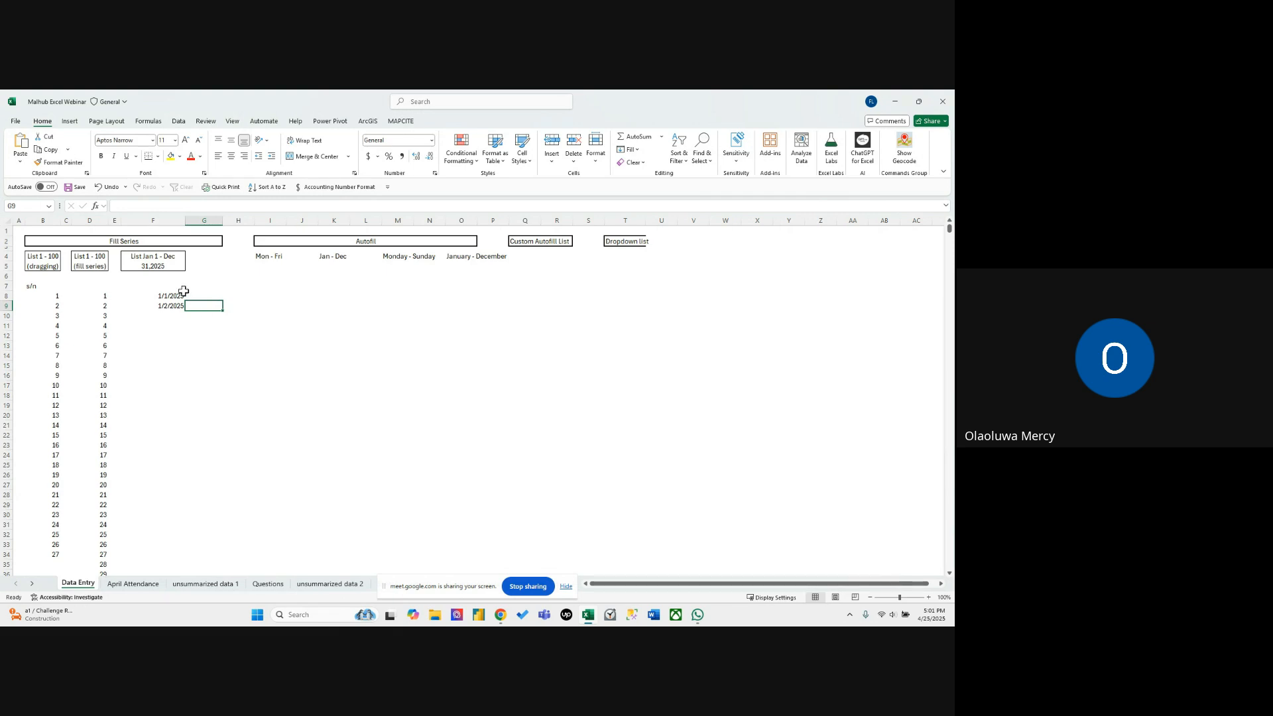
pyautogui.moveTo(171, 296); pyautogui.dragTo(176, 567)
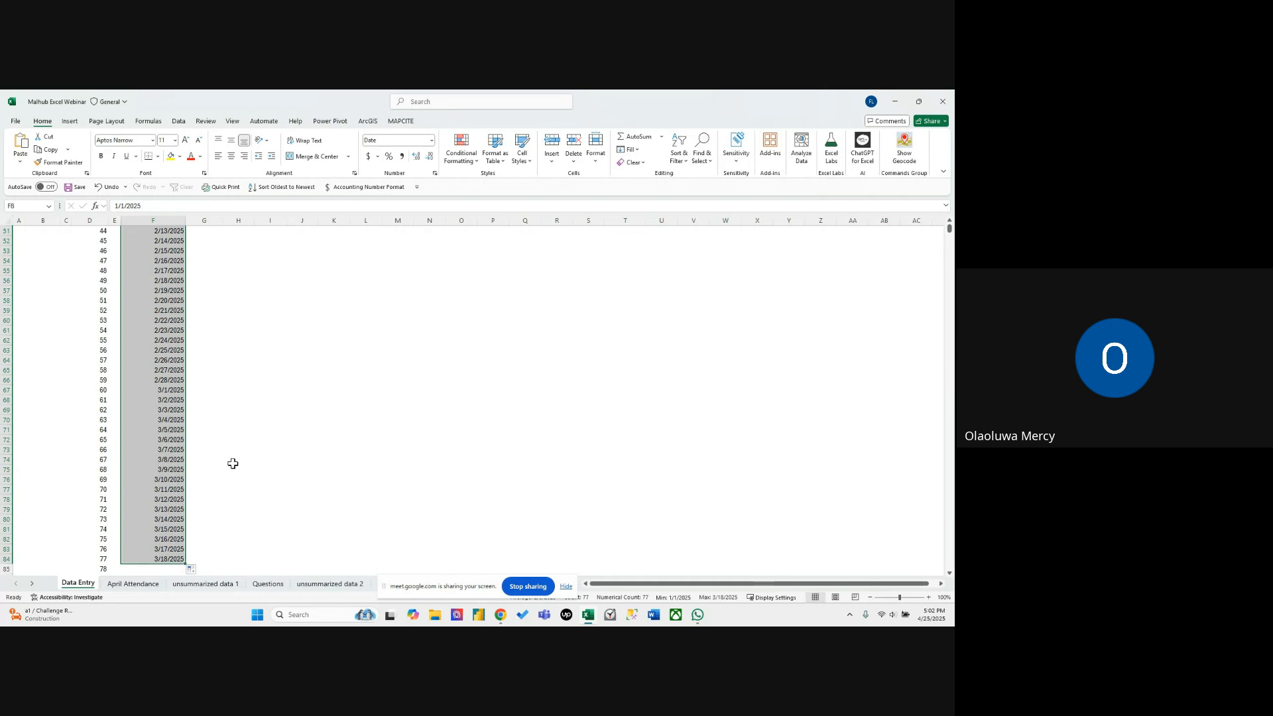
# Delete all dates below 1/1/2025 in column F, from F9 to the end of the list.
pyautogui.click(165, 441)
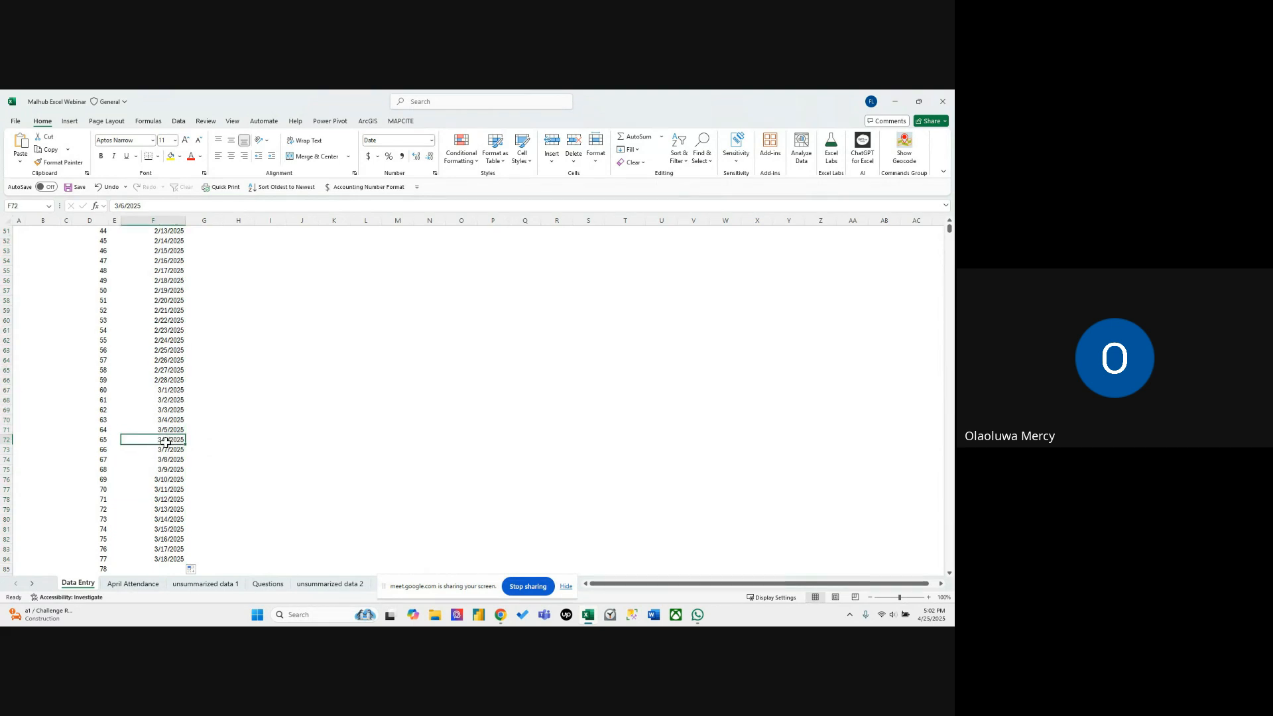
pyautogui.hotkey('ctrl', 'Up')
pyautogui.hotkey('ctrl', 'Up')
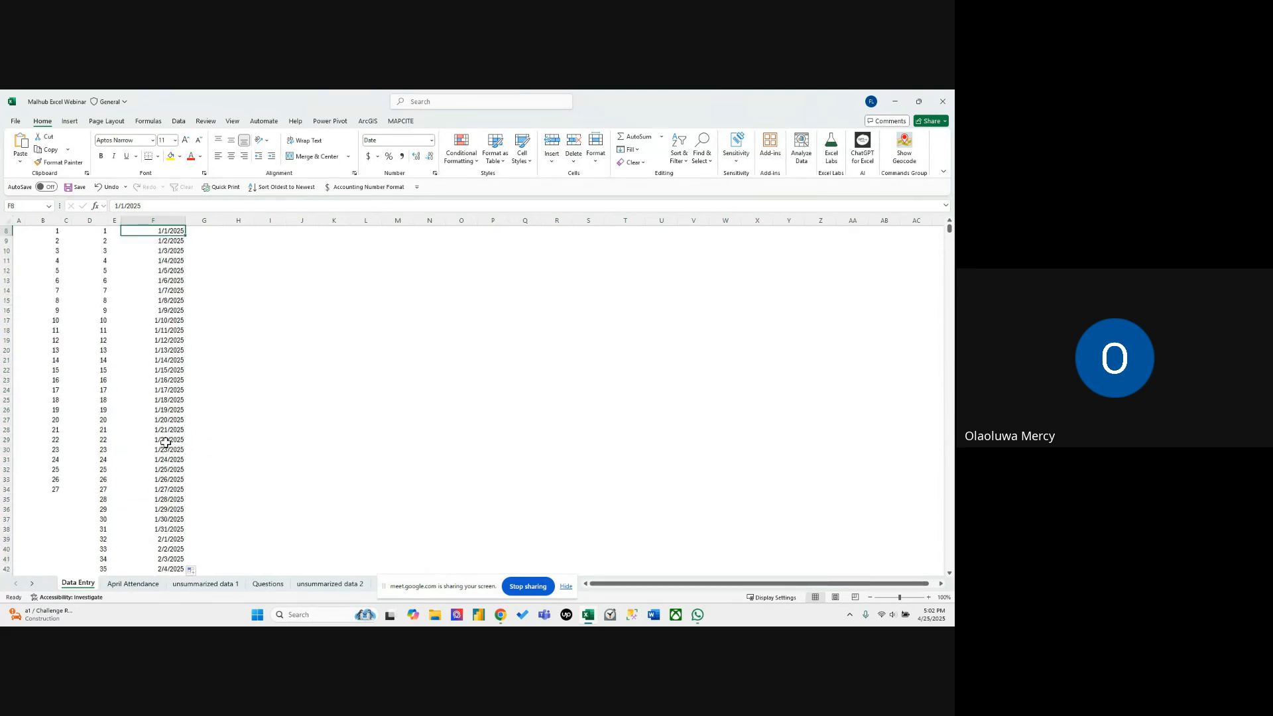
pyautogui.hotkey('ctrl', 'Down')
pyautogui.press('Down')
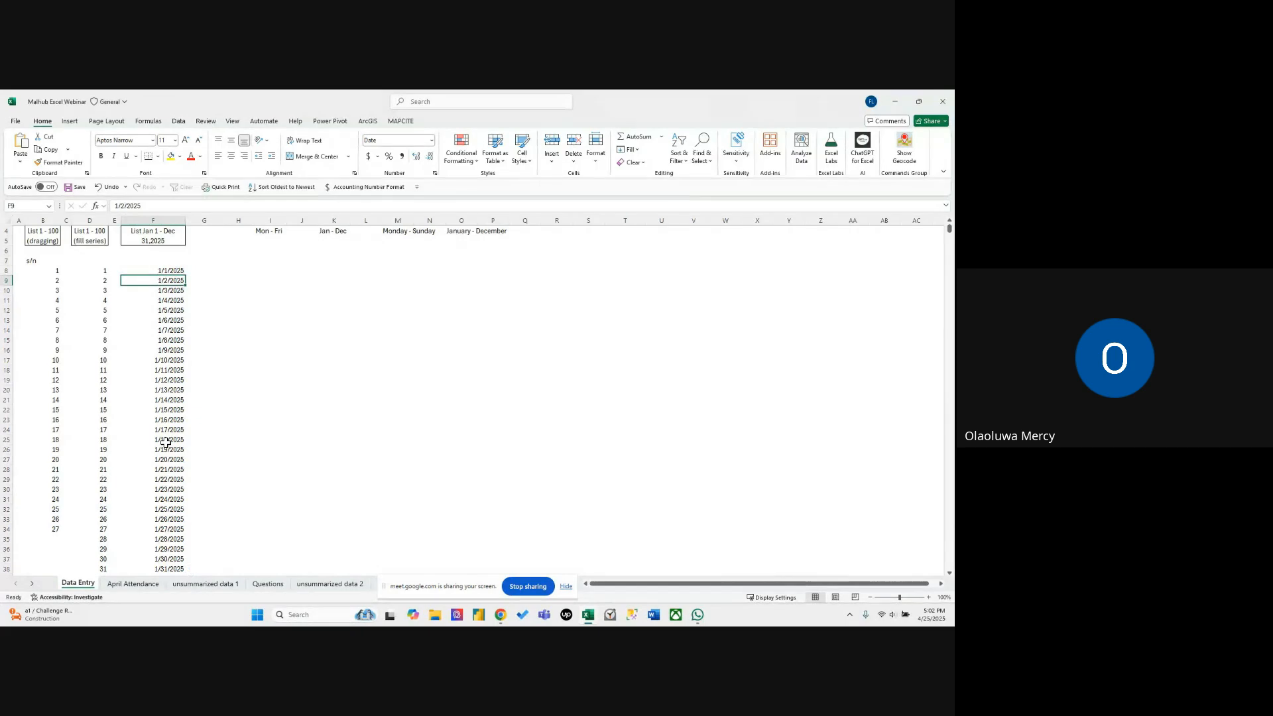
pyautogui.hotkey('ctrl', 'shift', 'Down')
pyautogui.press('Delete')
pyautogui.scroll(16, 166, 442)
pyautogui.press('Up')
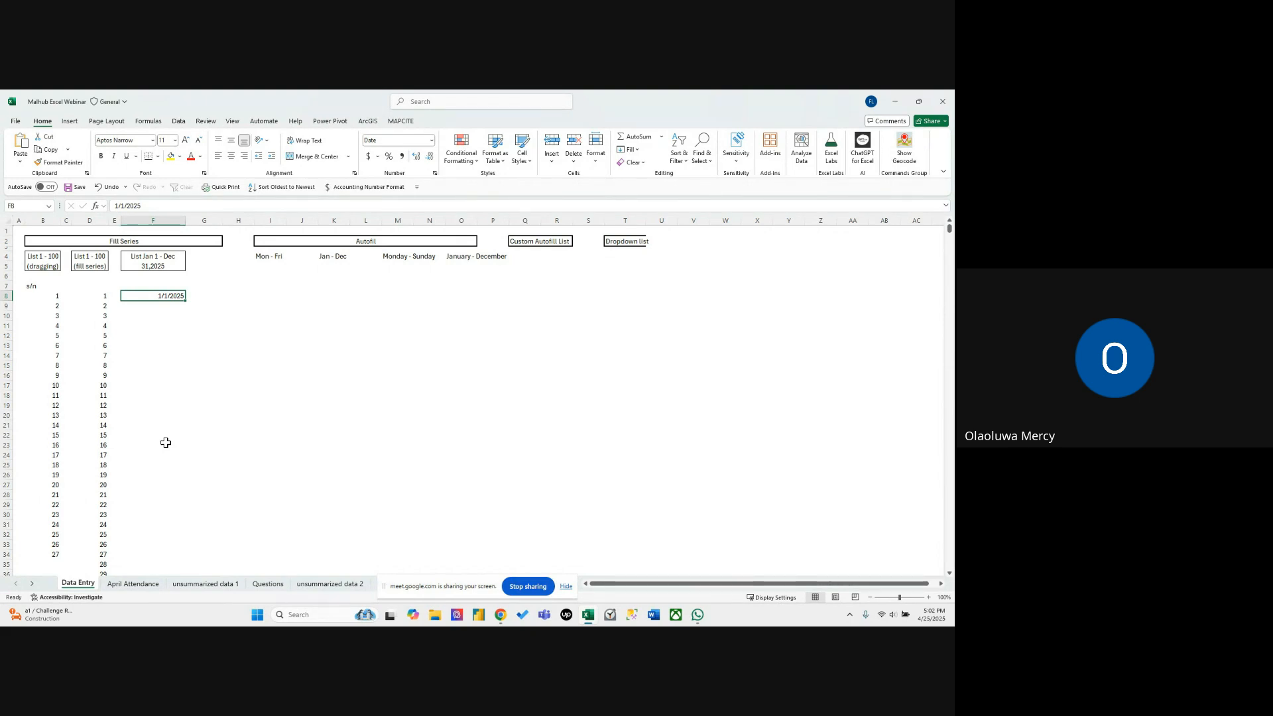
pyautogui.click(98, 295)
pyautogui.click(159, 296)
pyautogui.click(197, 318)
pyautogui.click(171, 290)
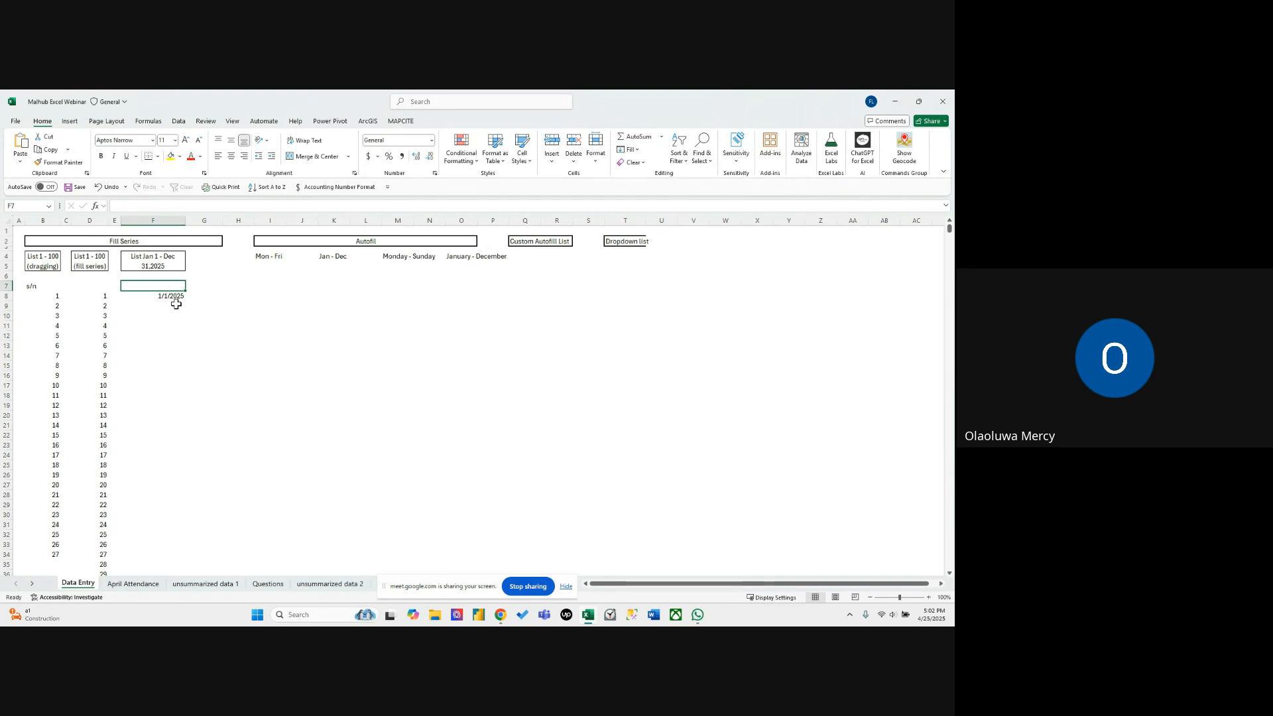
# Copy the date in F8 into the two neighbouring cells G8 and H8.
pyautogui.click(173, 297)
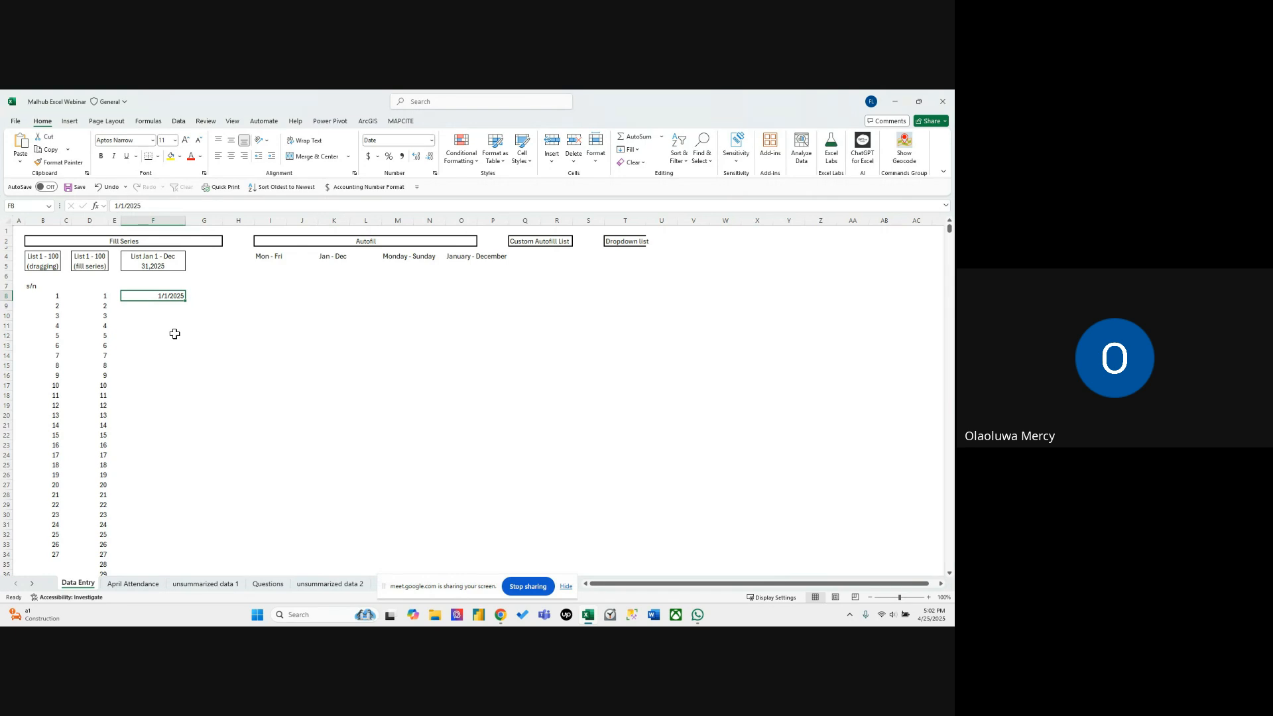
pyautogui.hotkey('ctrl', 'c')
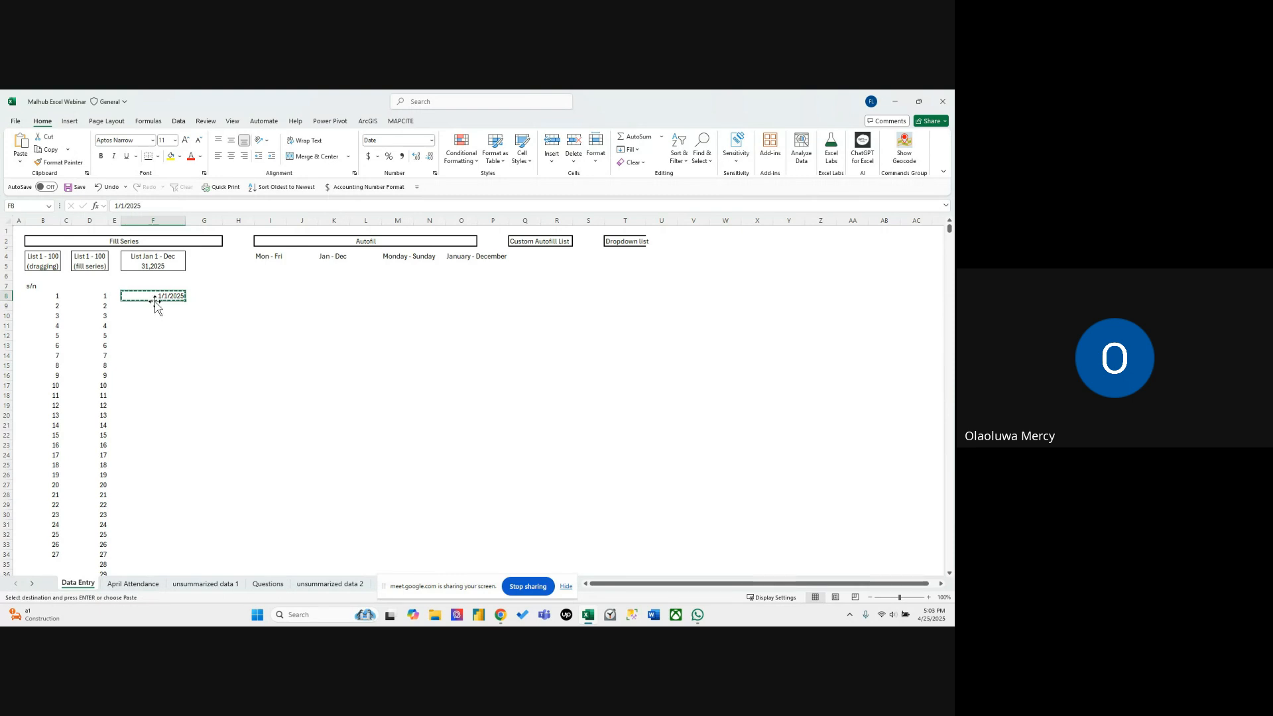
pyautogui.click(198, 304)
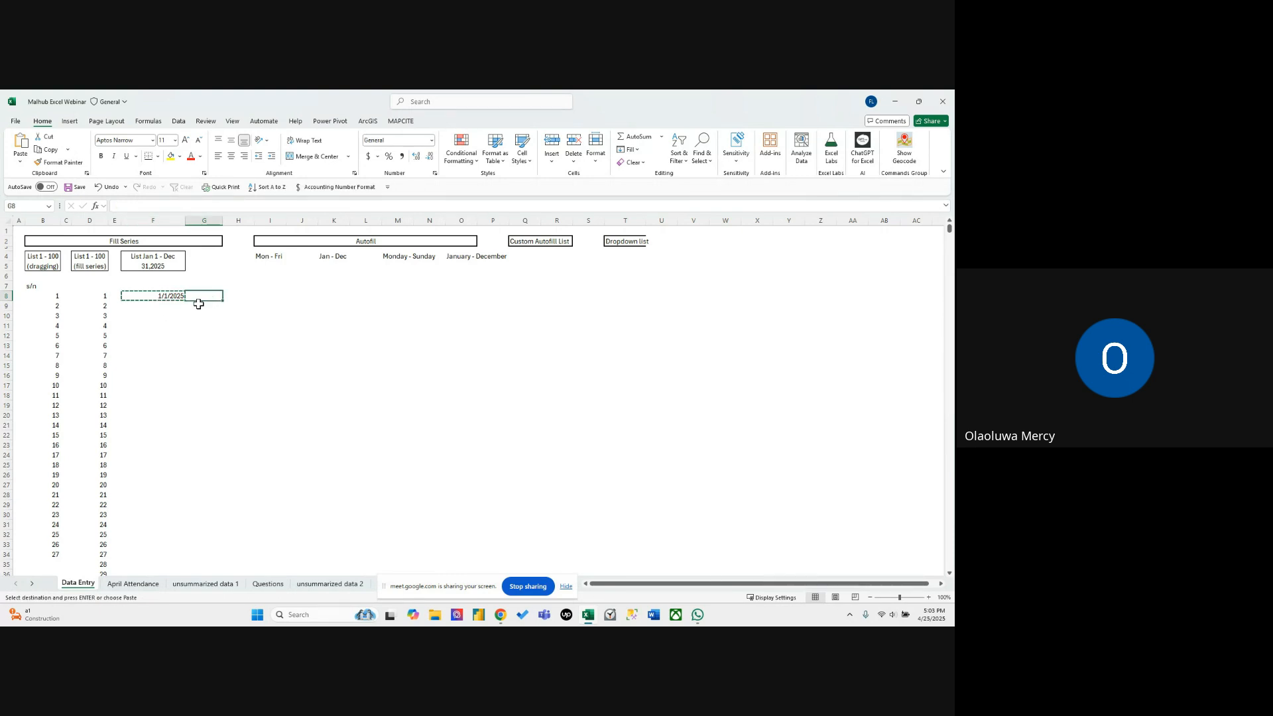
pyautogui.hotkey('ctrl', 'v')
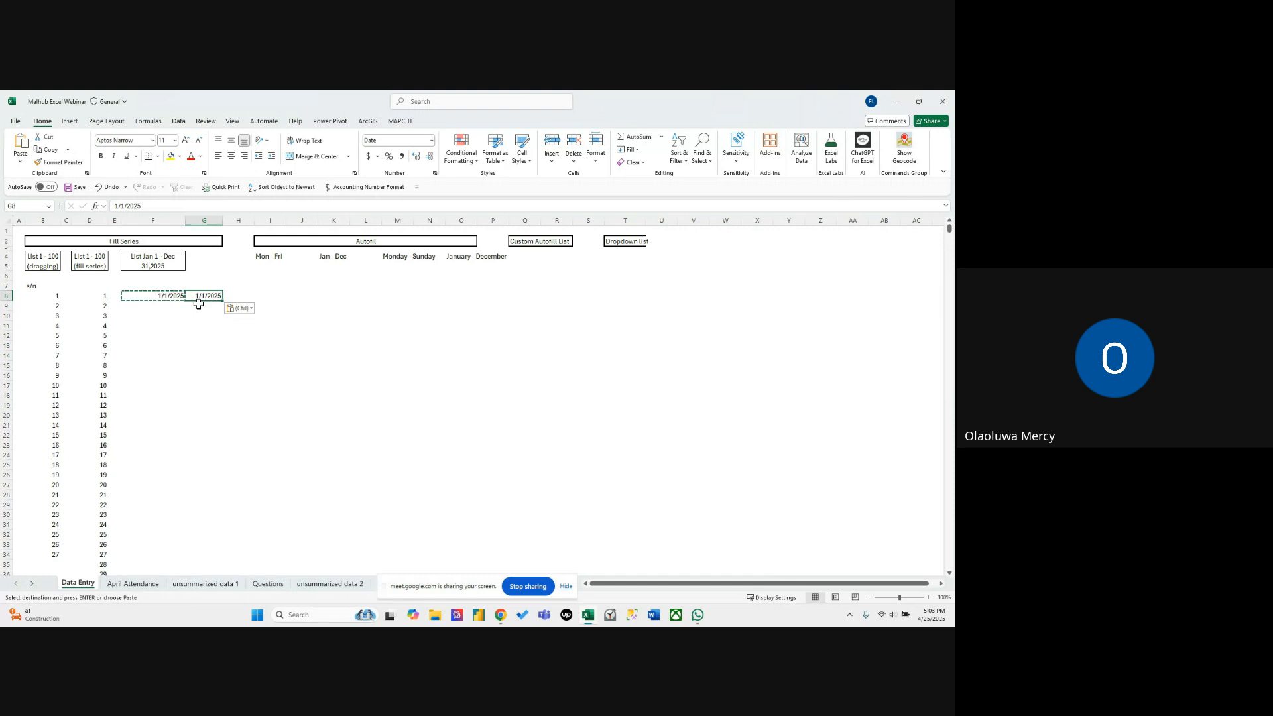
pyautogui.click(236, 295)
pyautogui.hotkey('ctrl', 'v')
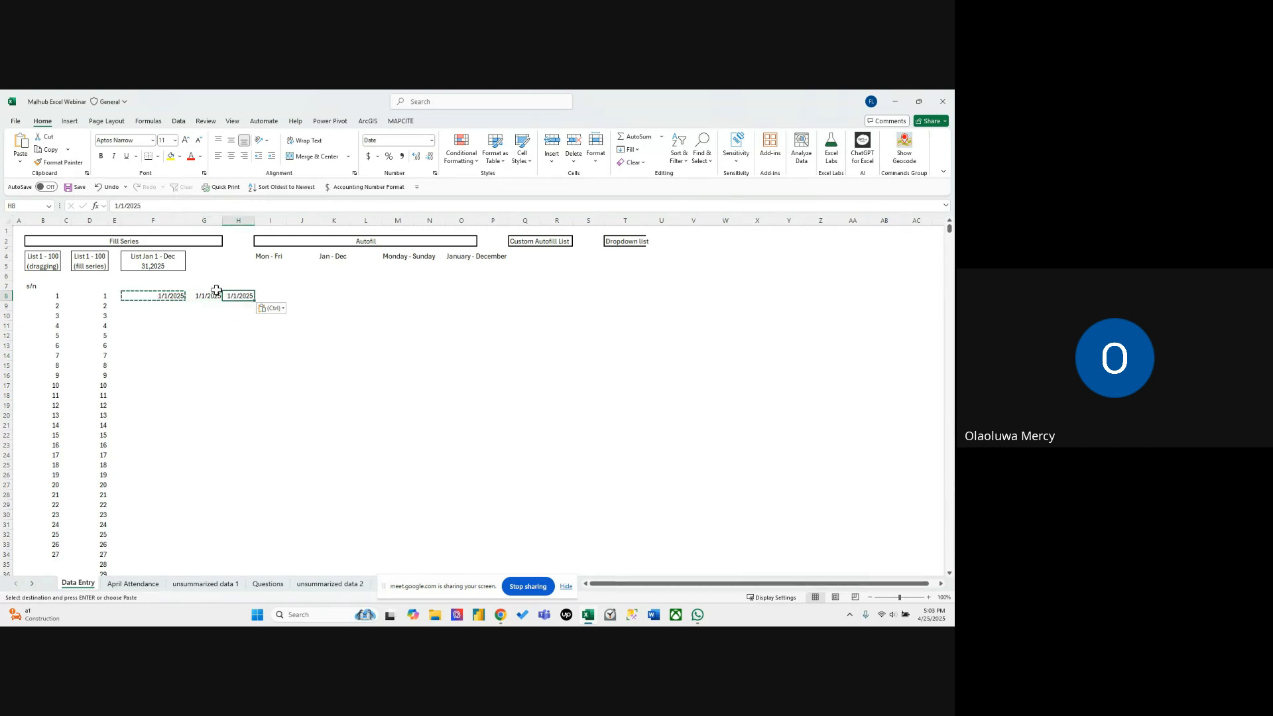
# Change the date in H8 to 12/31/2025.
pyautogui.click(123, 205)
pyautogui.write('2')
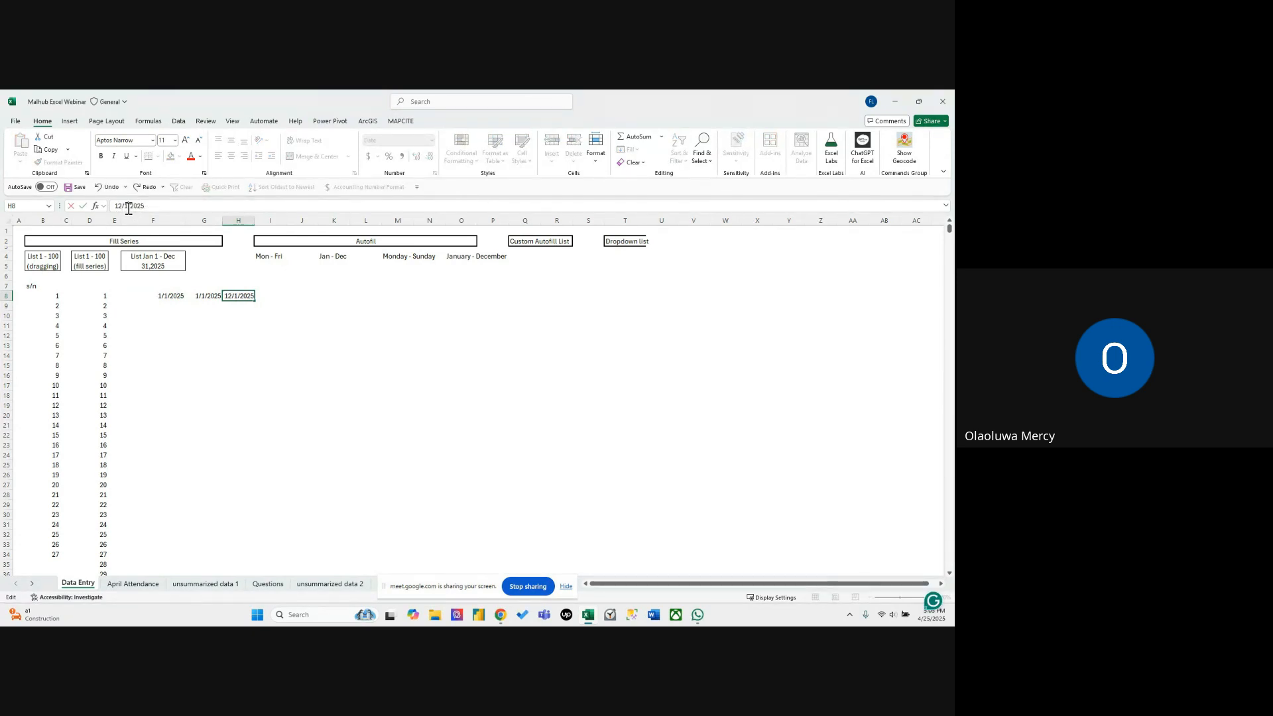
pyautogui.click(127, 205)
pyautogui.write('3')
pyautogui.press('Return')
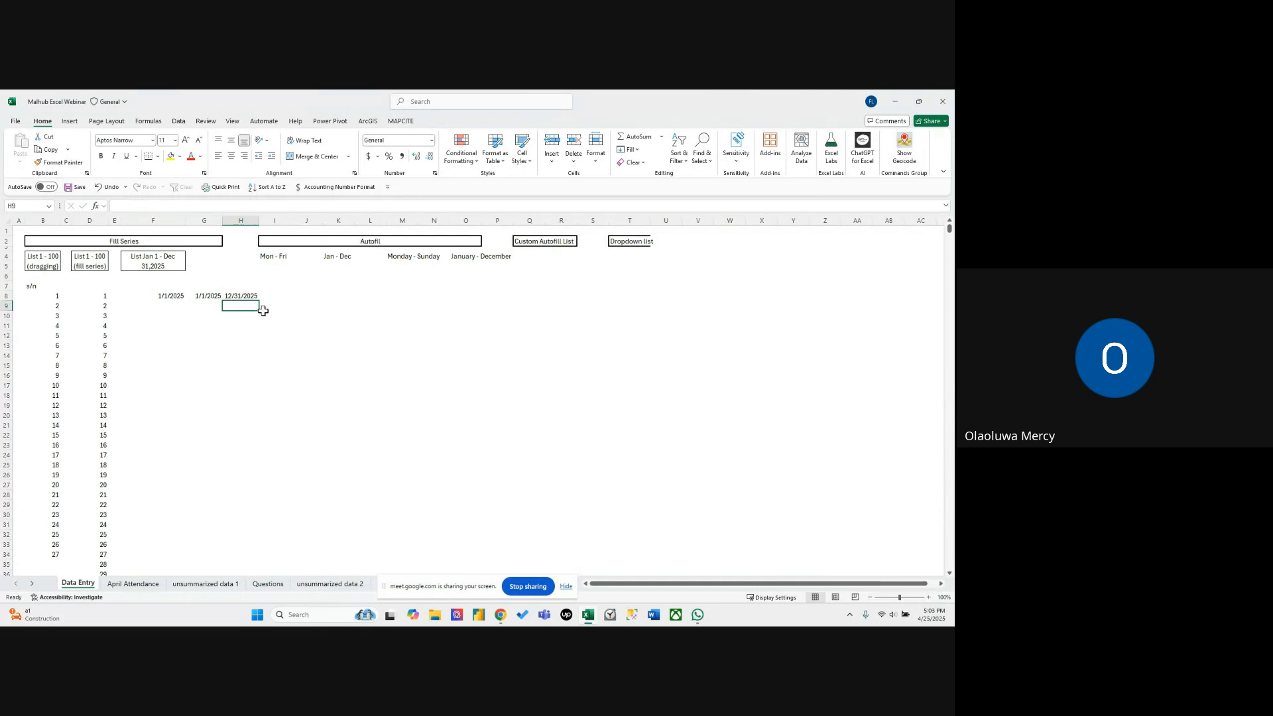
pyautogui.click(296, 324)
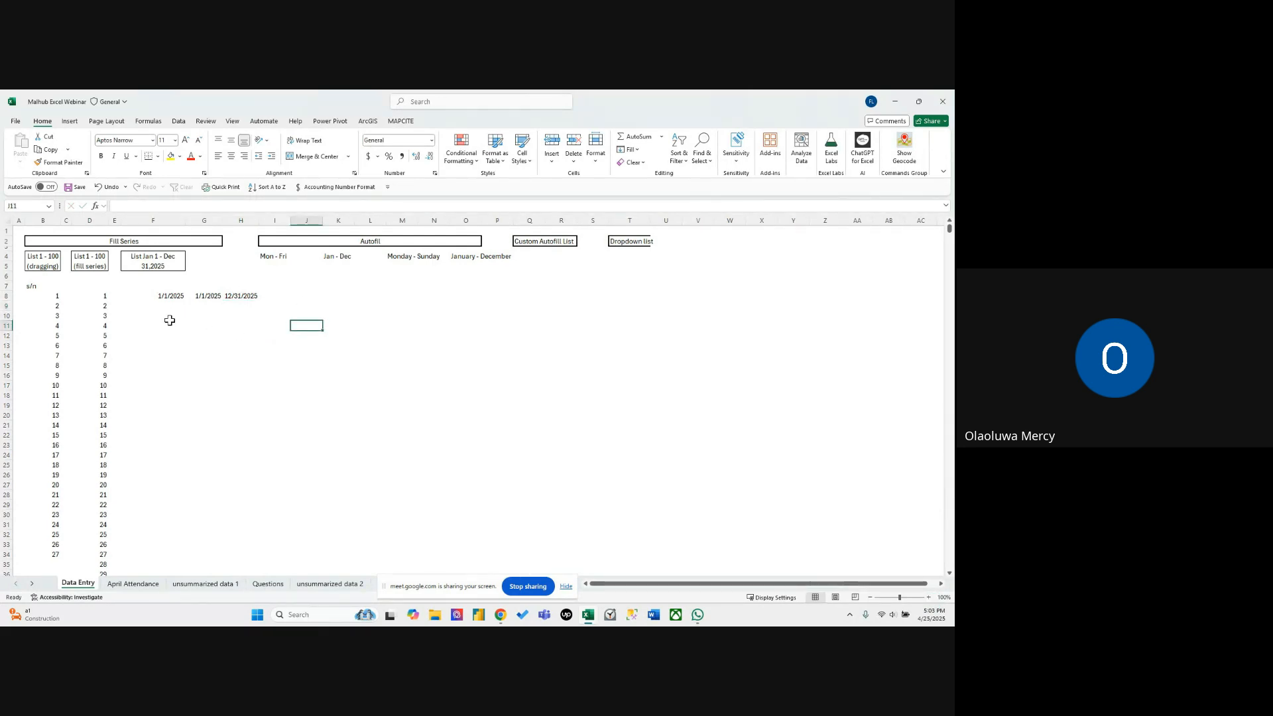
# Format the start and end dates in G8:H8 as numbers without decimal places.
pyautogui.moveTo(205, 295); pyautogui.dragTo(251, 297)
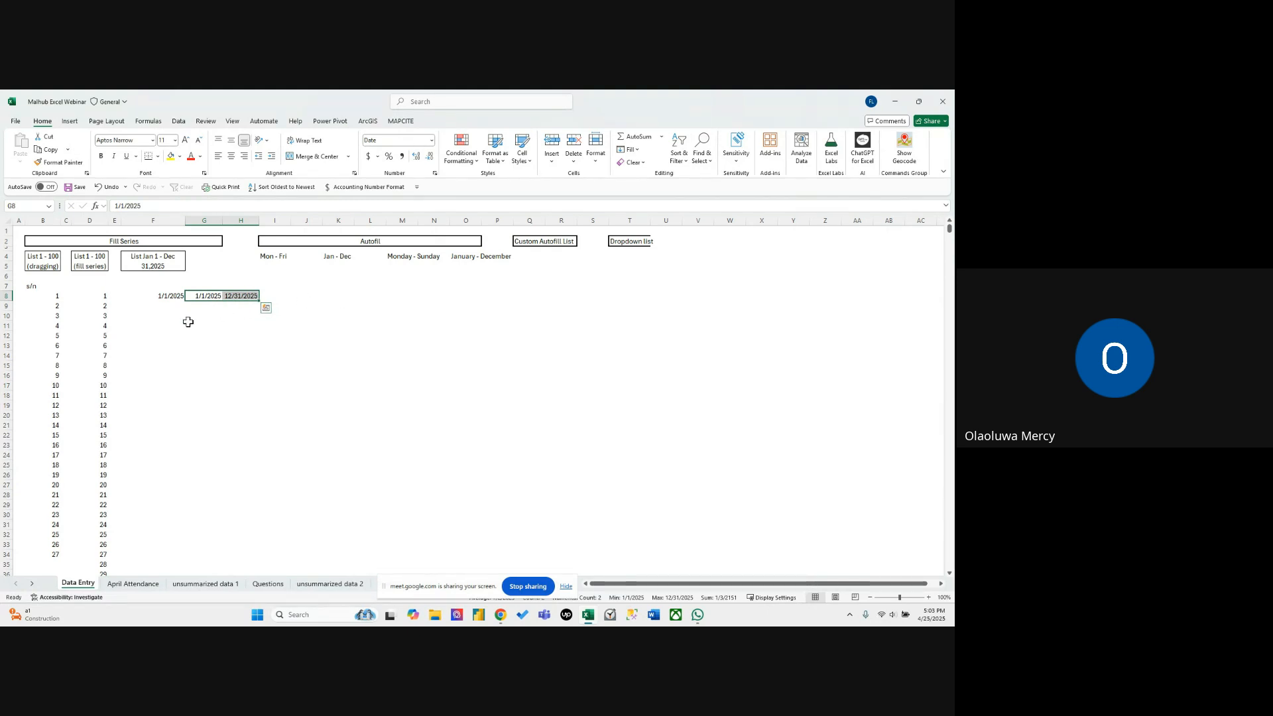
pyautogui.click(432, 141)
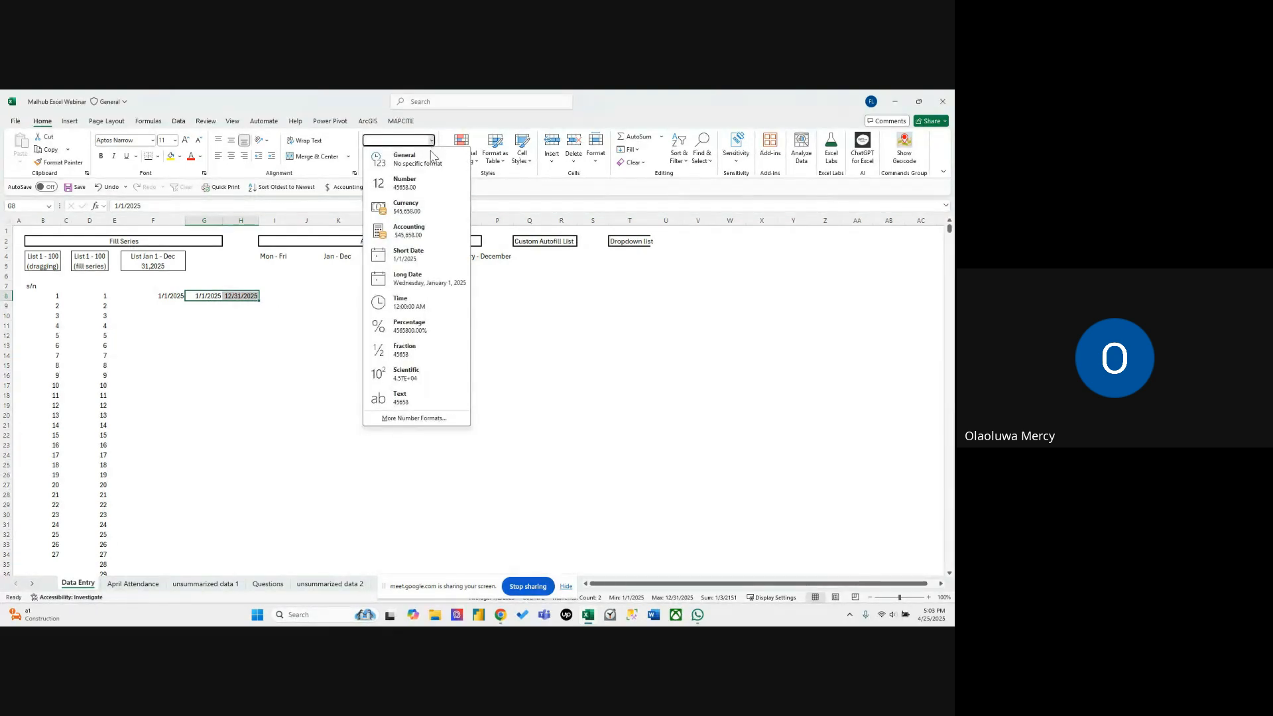
pyautogui.click(425, 189)
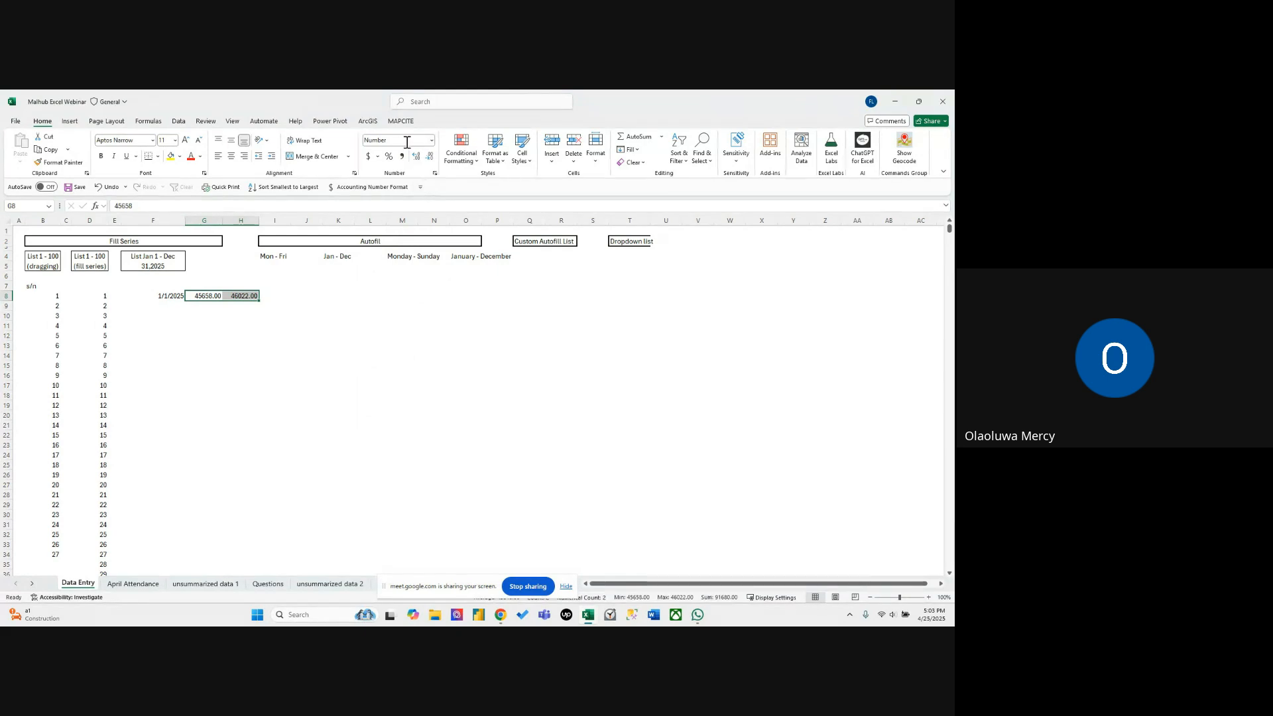
pyautogui.click(429, 156)
pyautogui.click(429, 156)
pyautogui.click(331, 345)
# Compare the serial numbers in G8 and H8 with the start date in F8.
pyautogui.click(213, 296)
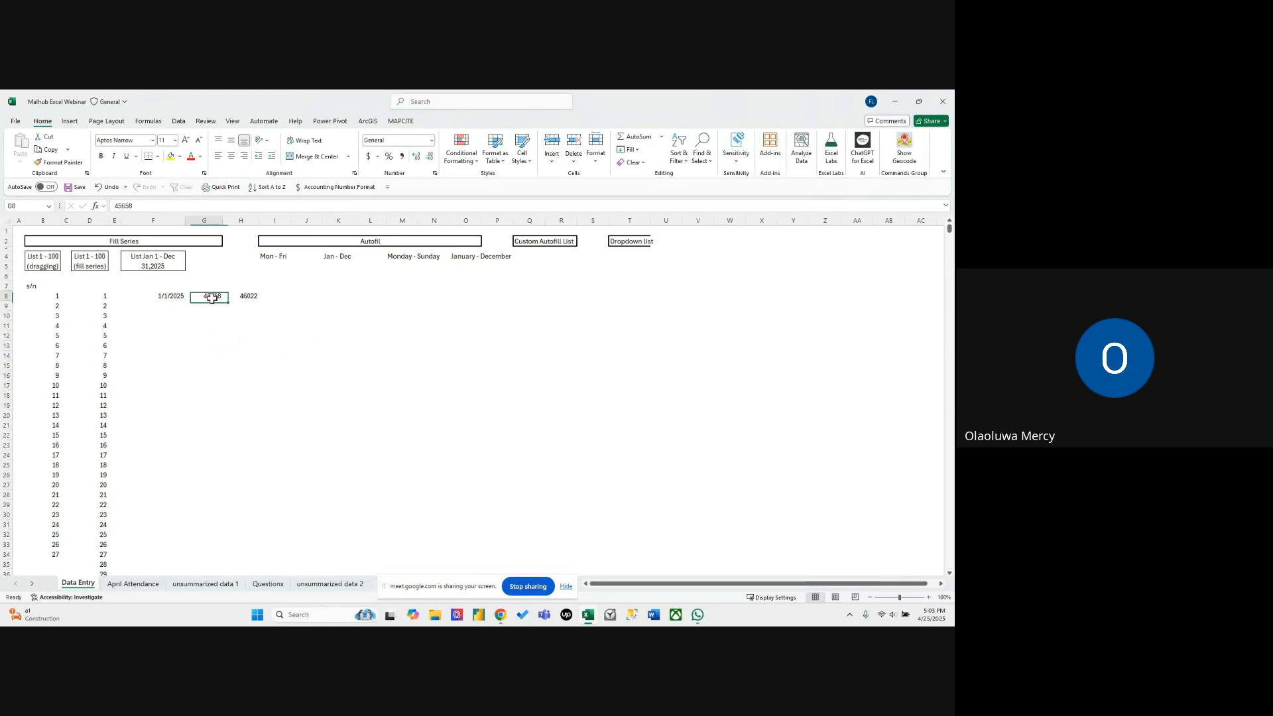
pyautogui.click(235, 297)
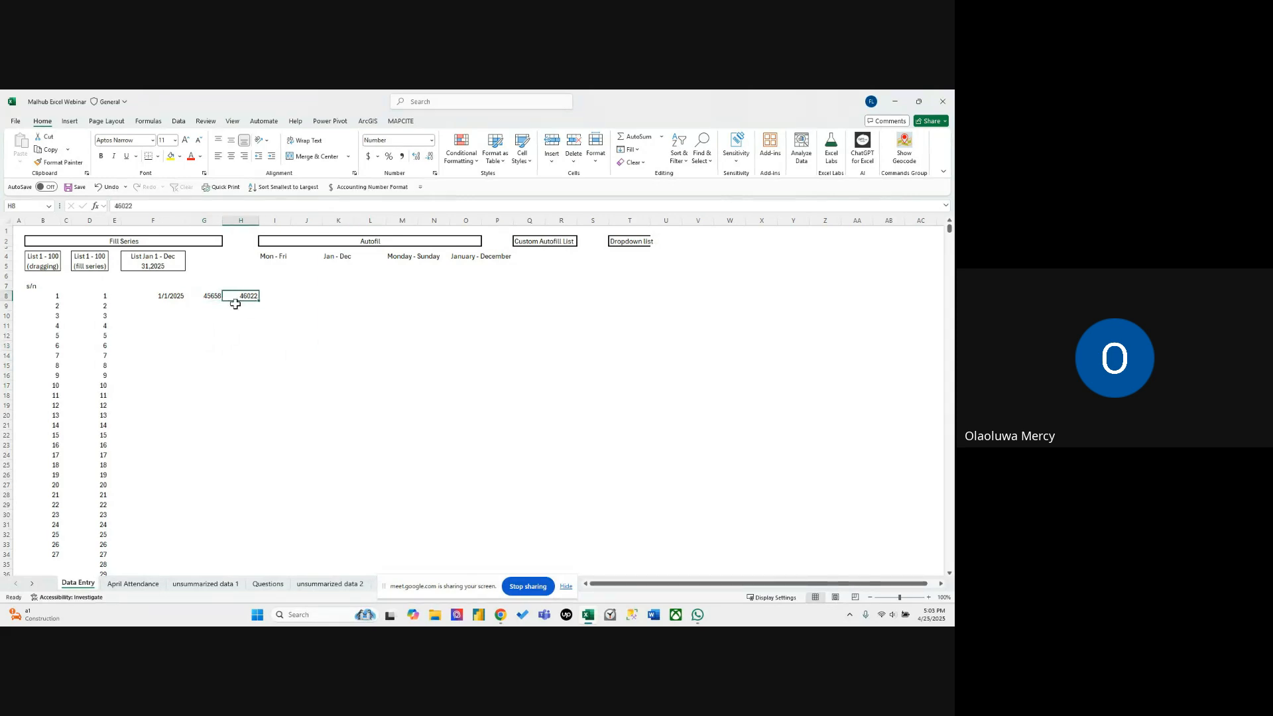
pyautogui.click(175, 298)
pyautogui.click(245, 297)
pyautogui.click(174, 299)
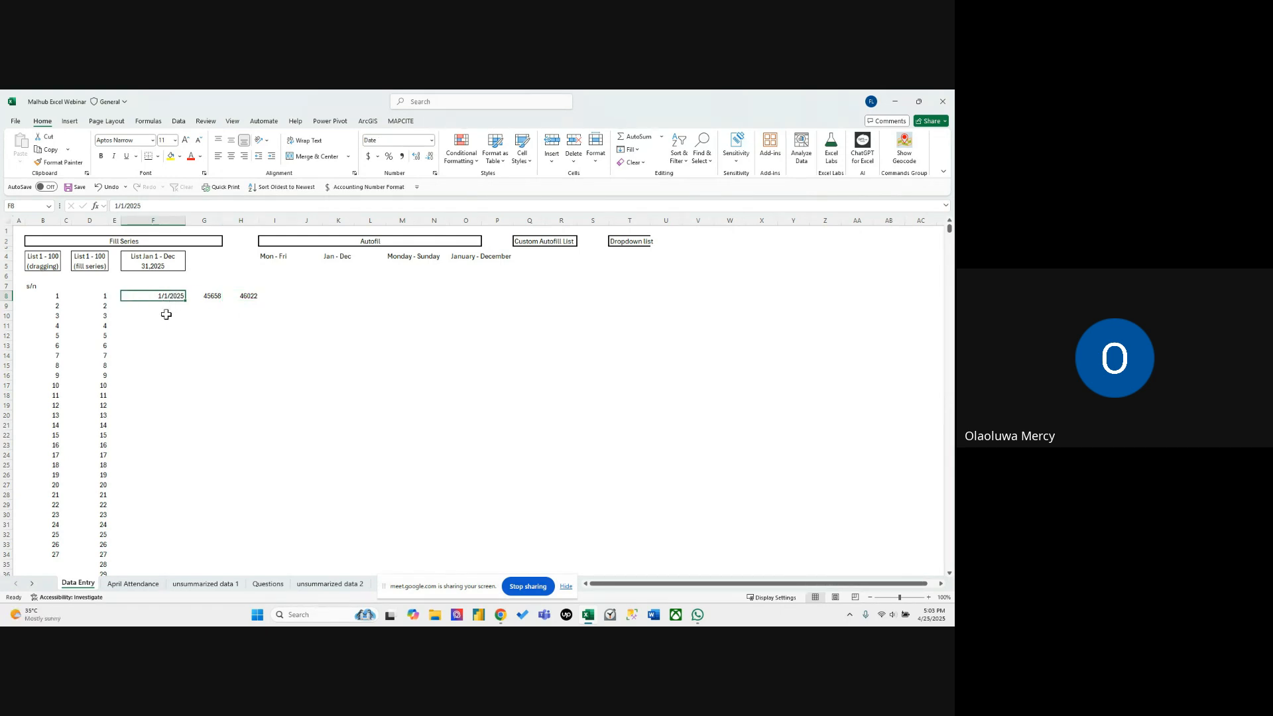
pyautogui.click(246, 296)
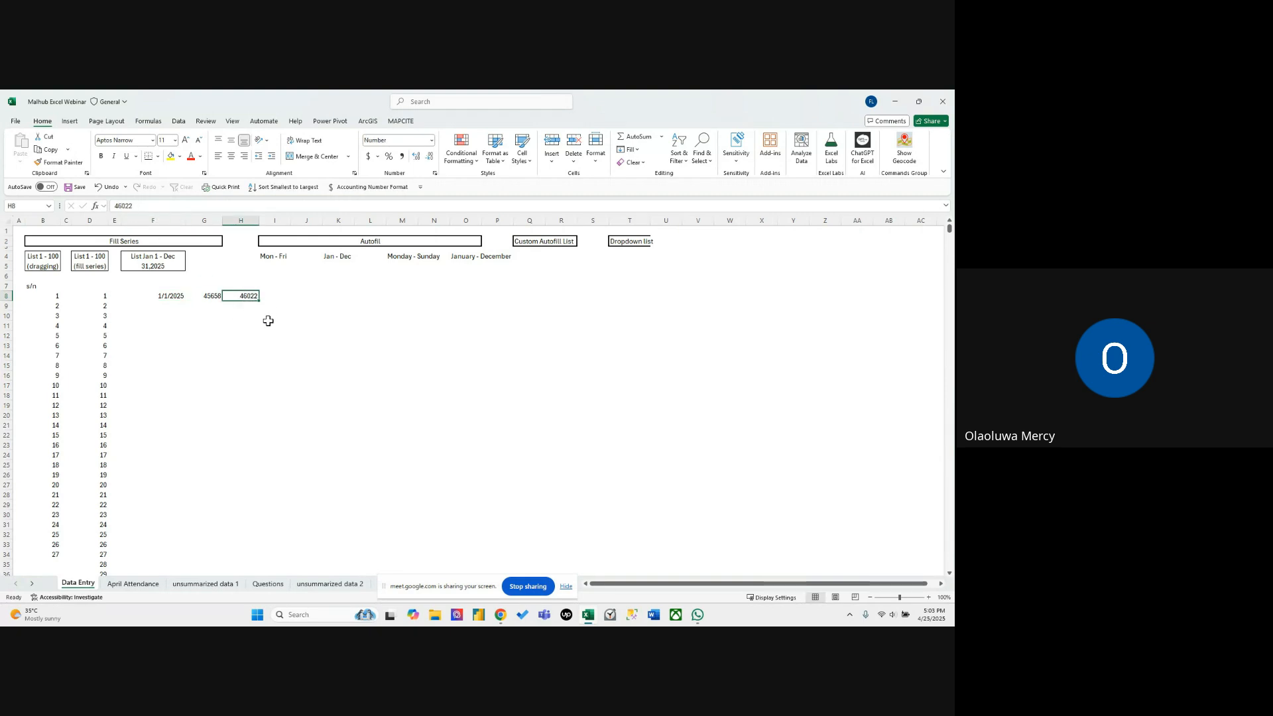
# Fill a daily date series down column F from the date in F8, with step value 1 and stop value 46022.
pyautogui.click(171, 300)
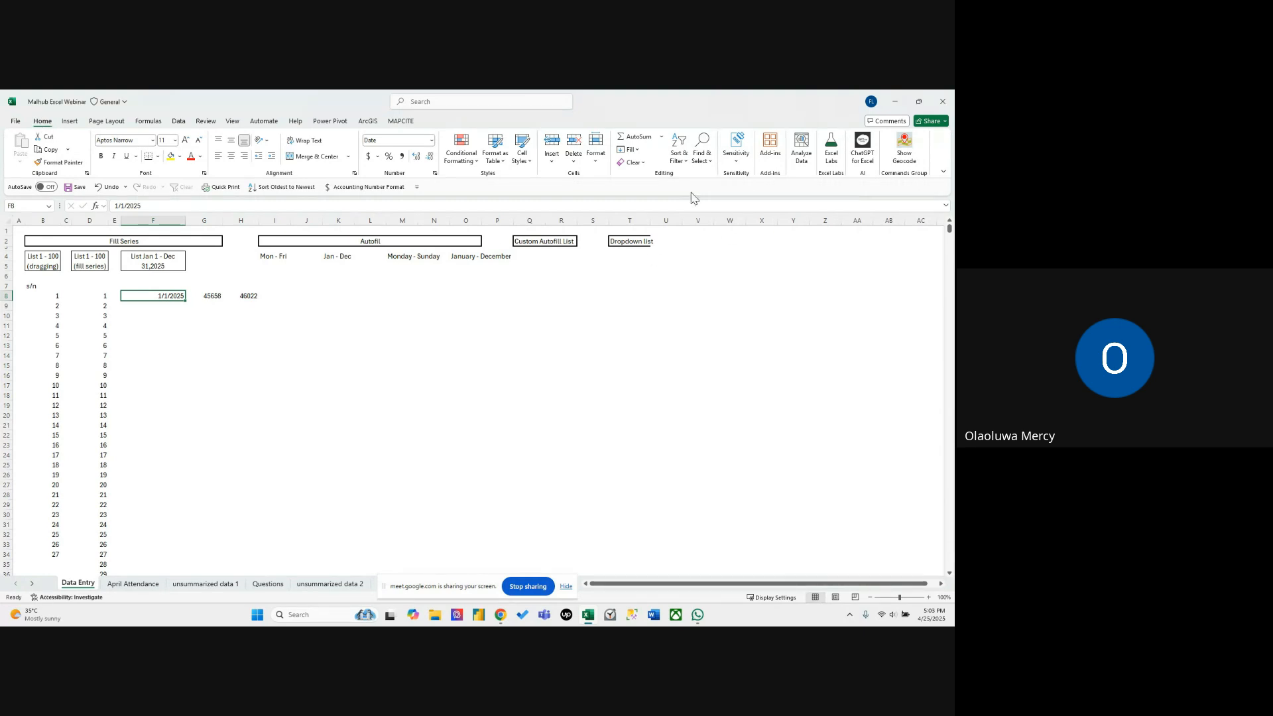
pyautogui.click(630, 149)
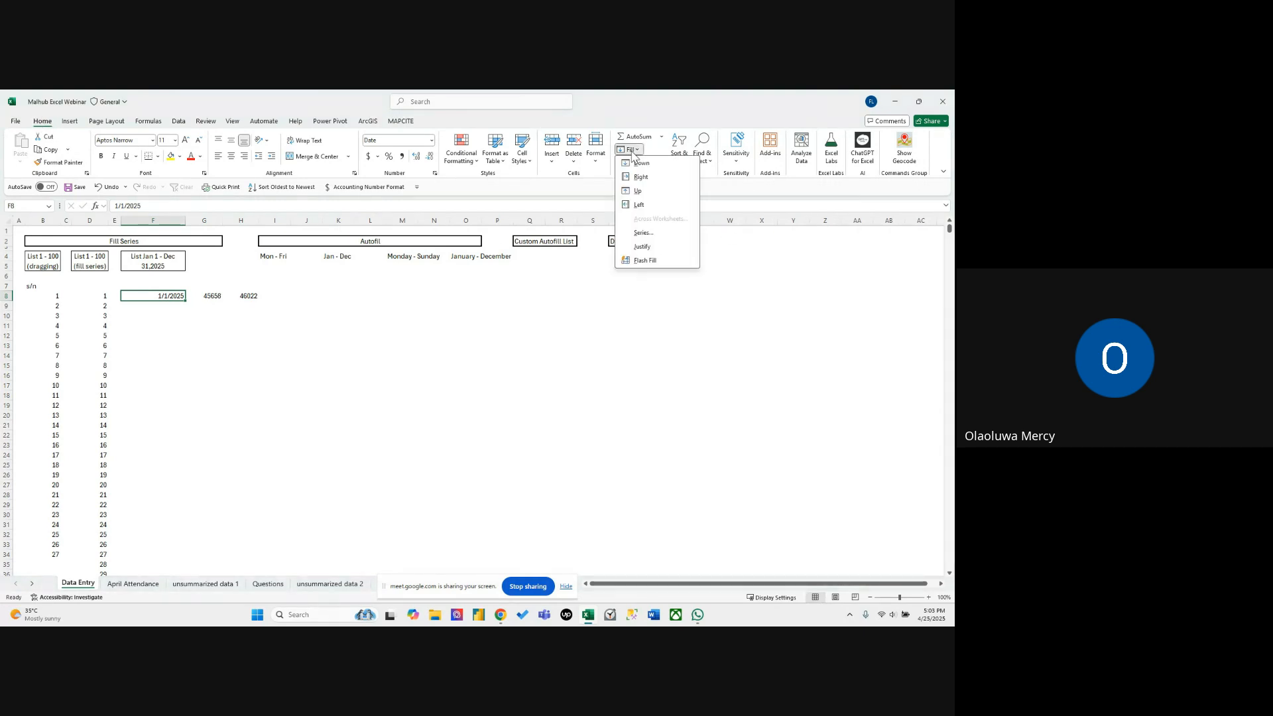
pyautogui.click(643, 232)
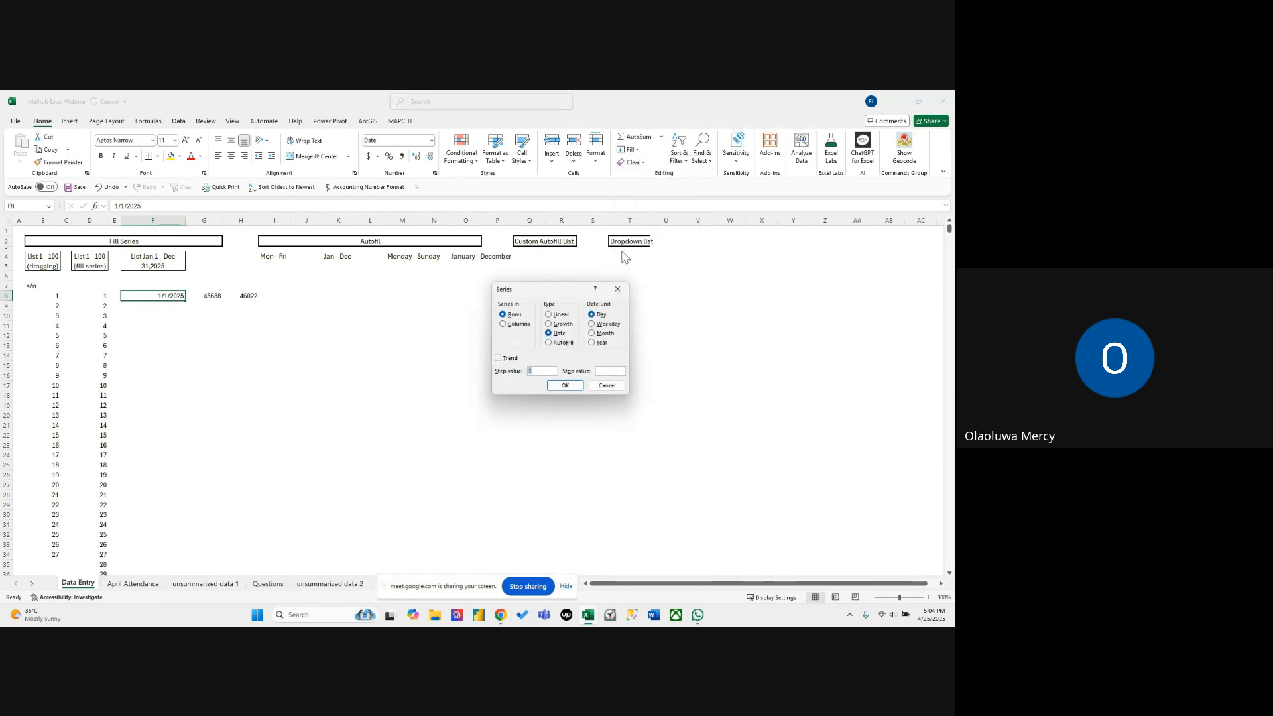
pyautogui.click(506, 326)
pyautogui.click(602, 371)
pyautogui.write('46022')
pyautogui.click(563, 386)
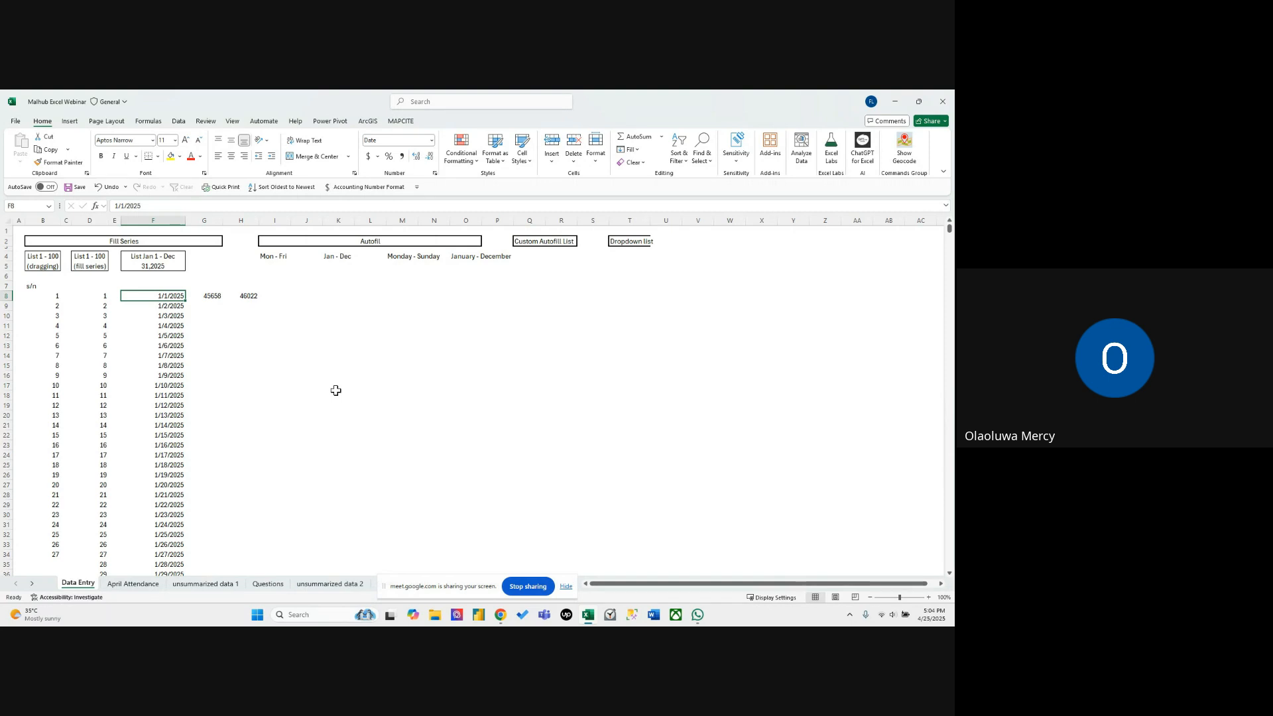
# Check the first and last dates of the filled series in column F and return to the top of the sheet.
pyautogui.hotkey('ctrl', 'Down')
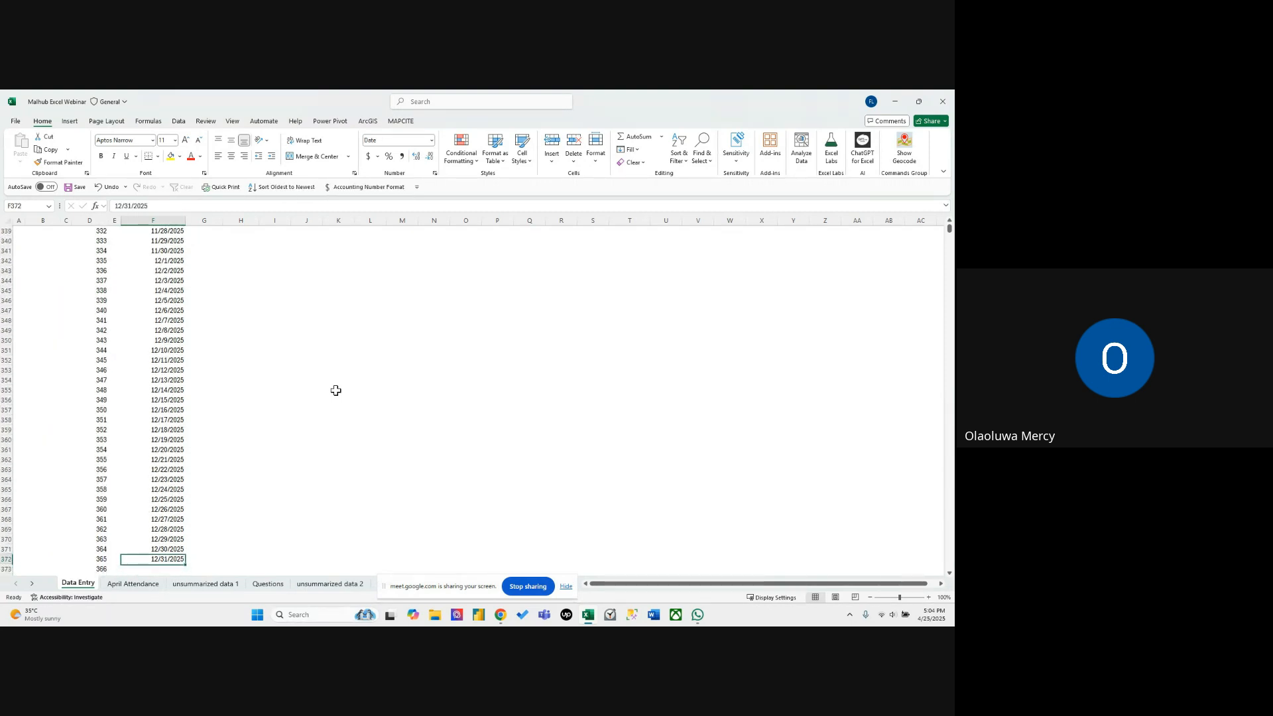
pyautogui.hotkey('ctrl', 'Up')
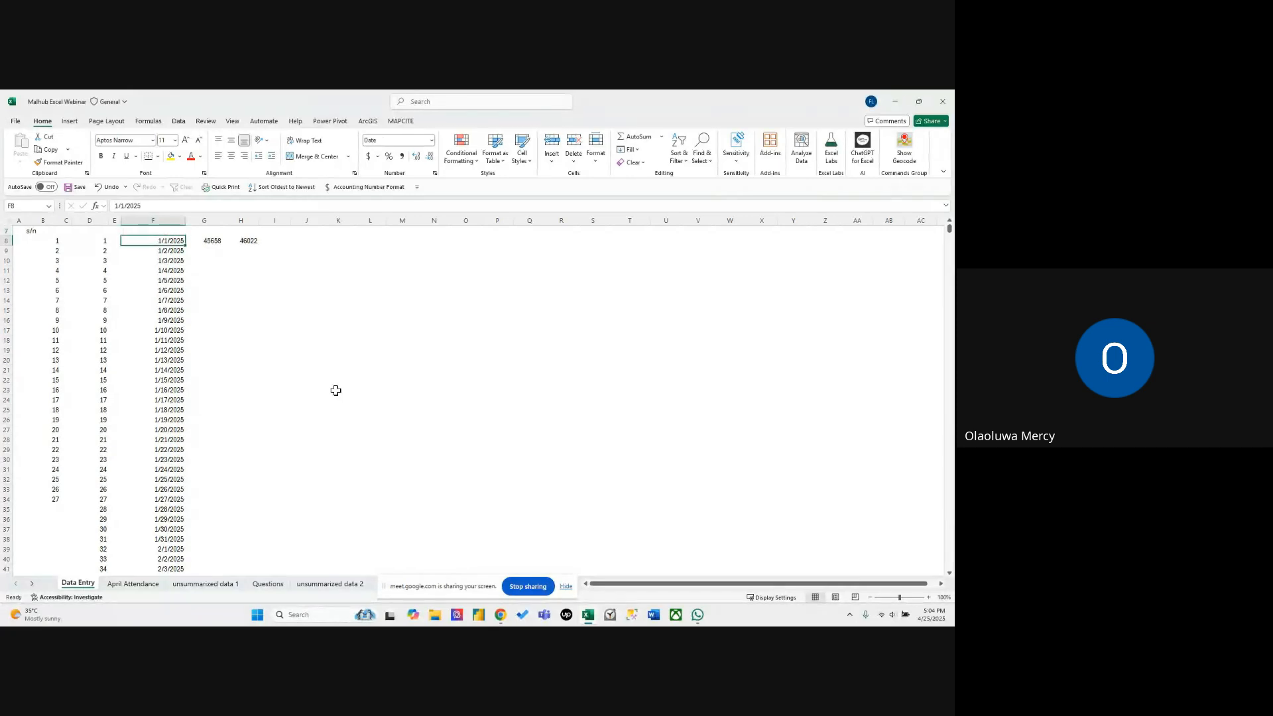
pyautogui.hotkey('ctrl', 'Down')
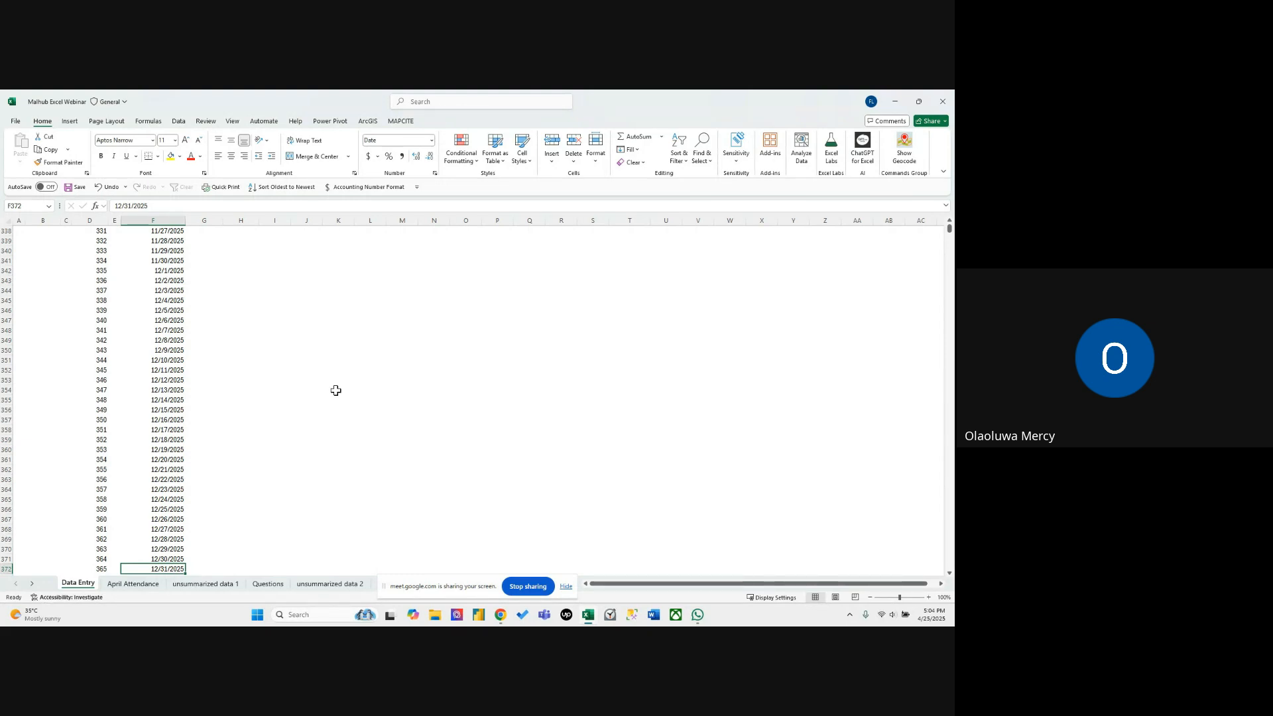
pyautogui.hotkey('ctrl', 'Up')
pyautogui.hotkey('ctrl', 'Up')
pyautogui.hotkey('ctrl', 'Up')
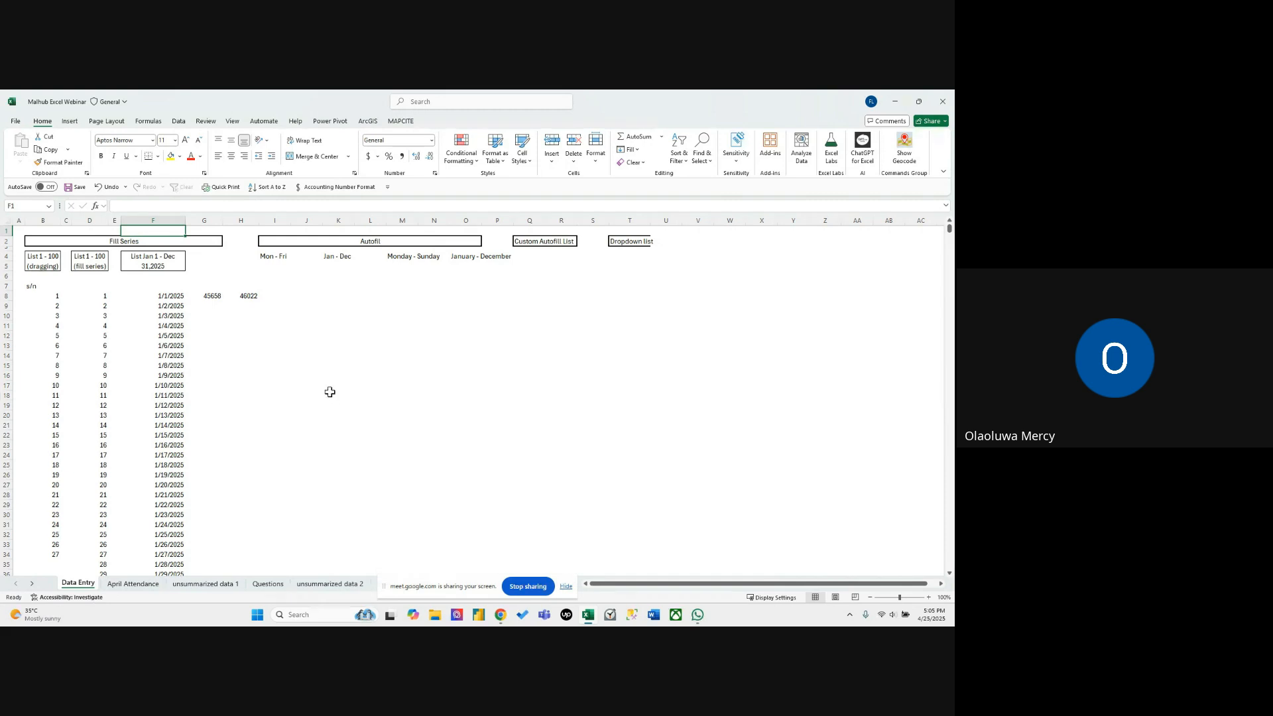
# Delete the helper serial numbers in G8:H8.
pyautogui.moveTo(211, 296); pyautogui.dragTo(240, 294)
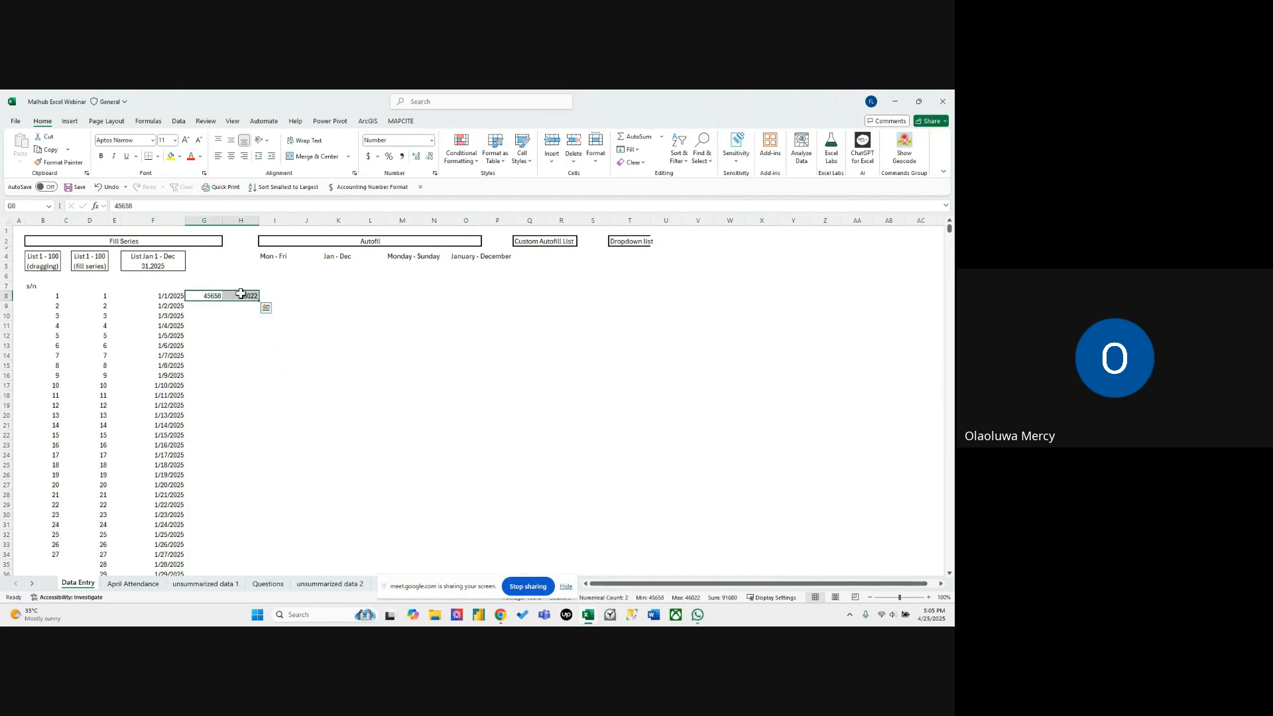
pyautogui.press('Delete')
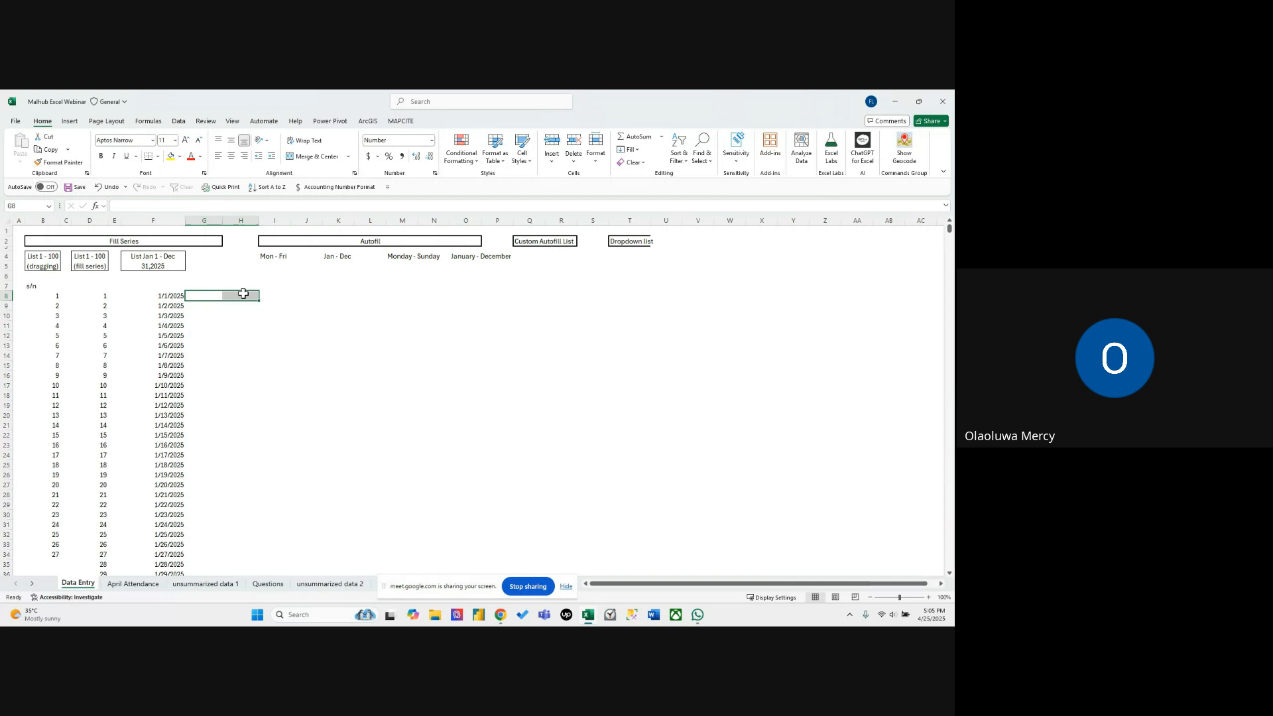
# Enter Mon in I6 under the Mon - Fri heading and autofill the weekdays down to Sun in I12.
pyautogui.click(307, 287)
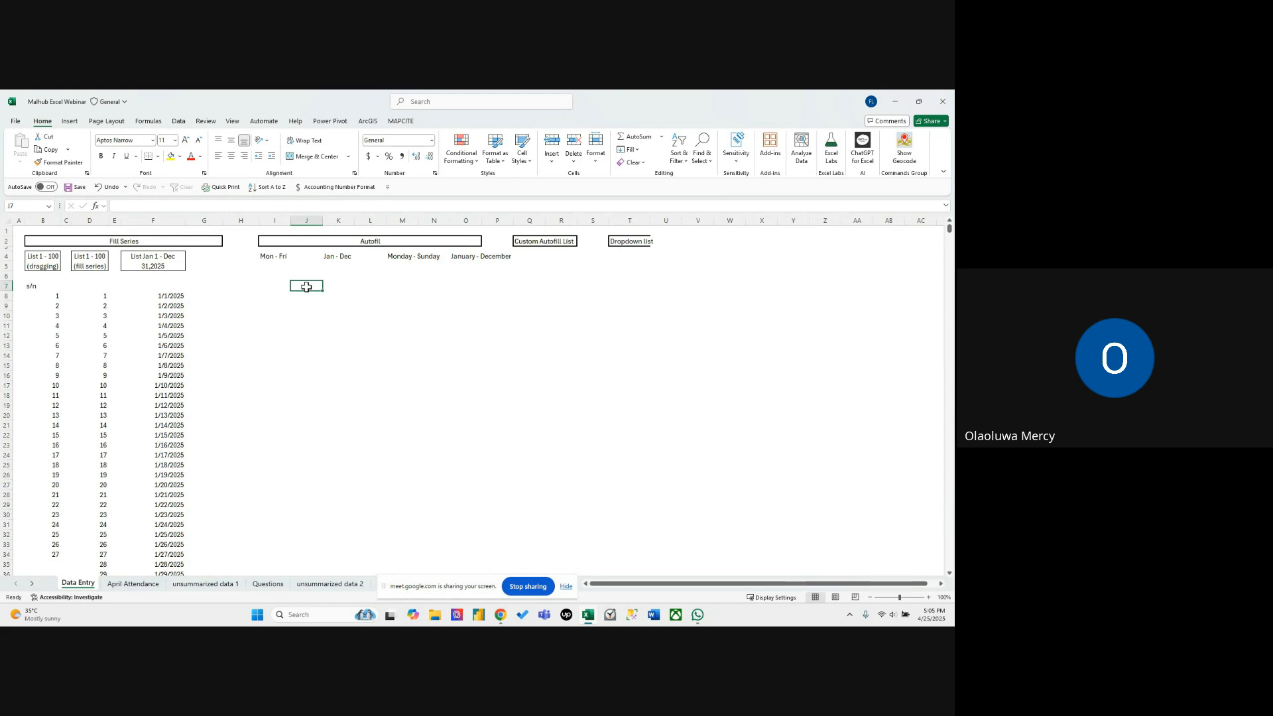
pyautogui.click(312, 293)
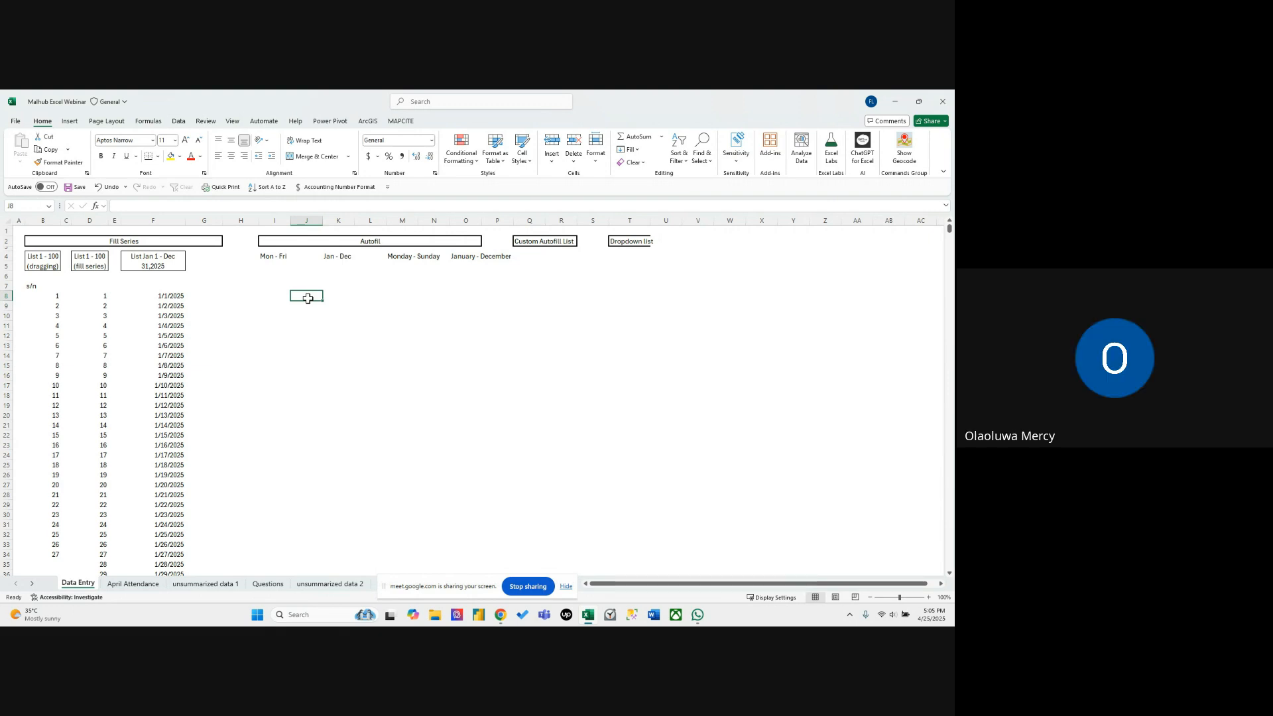
pyautogui.click(275, 258)
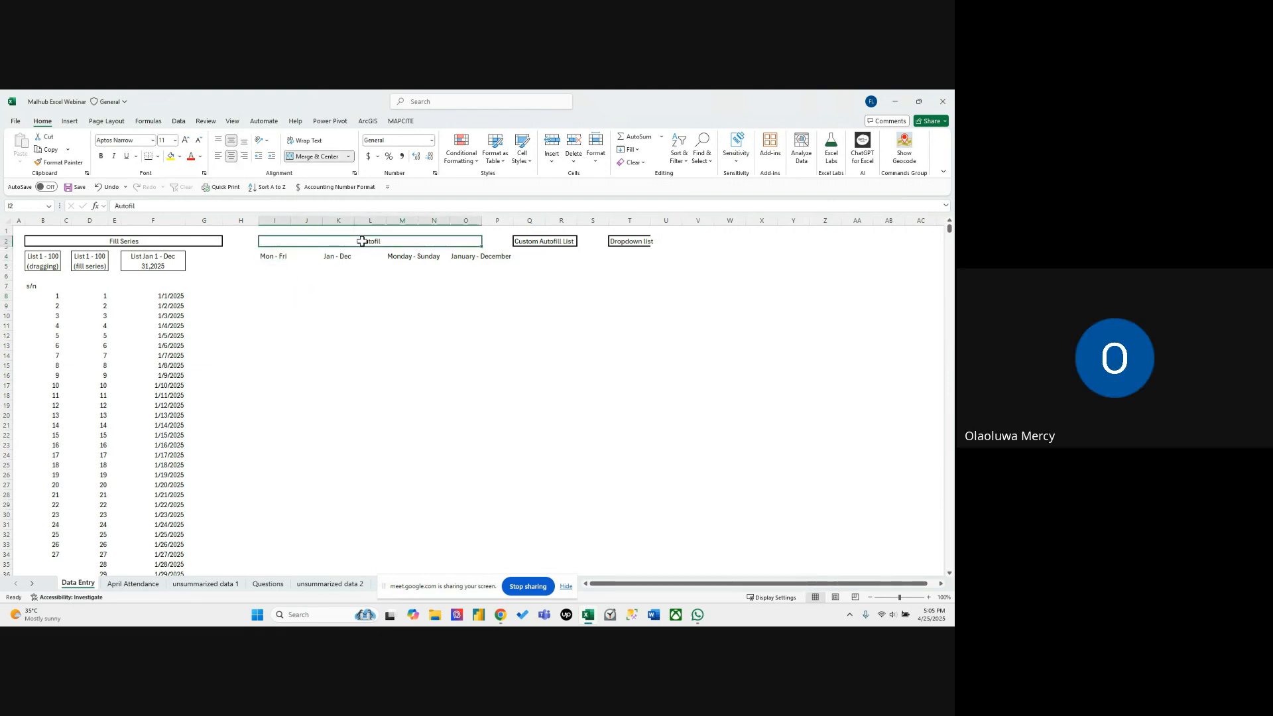
pyautogui.click(282, 277)
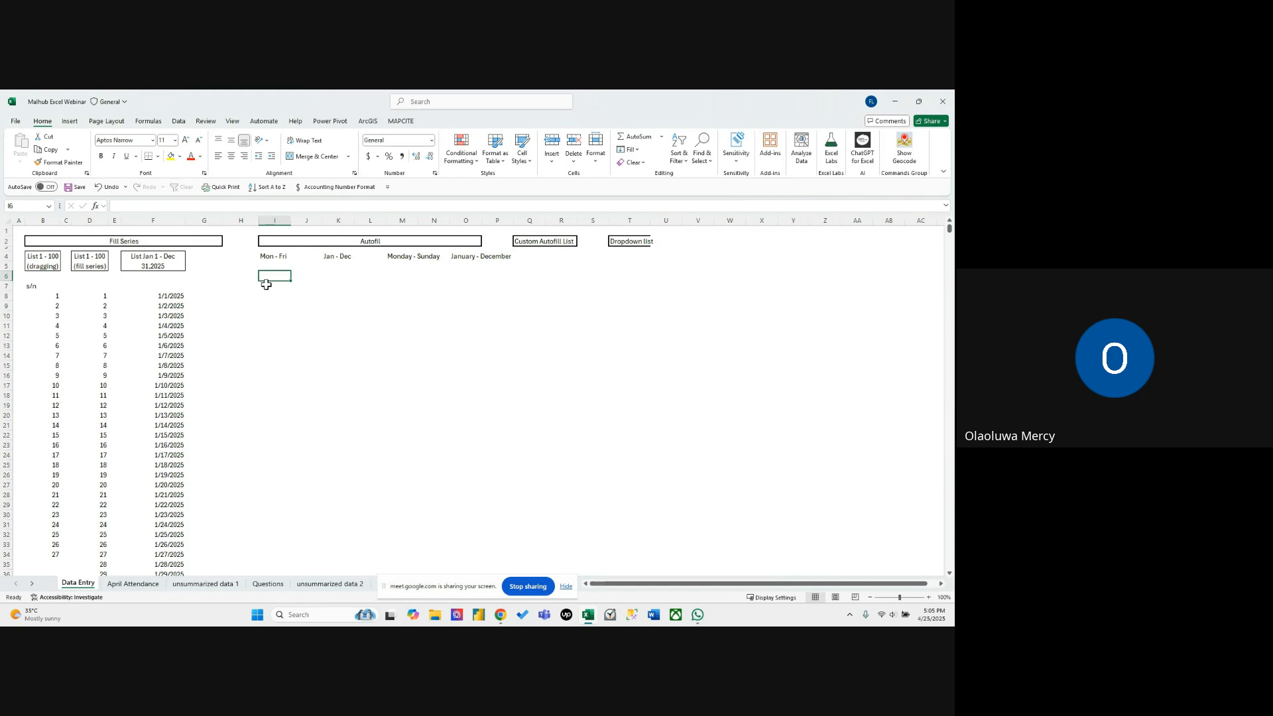
pyautogui.write('on')
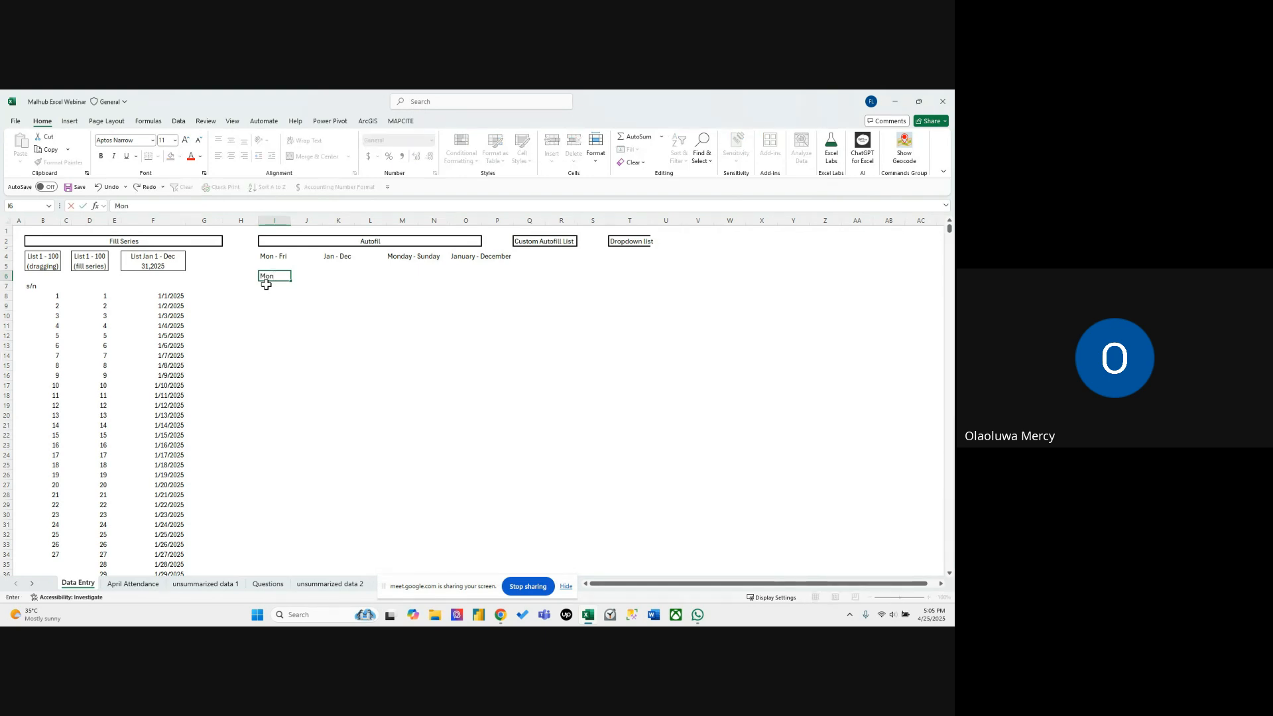
pyautogui.press('Return')
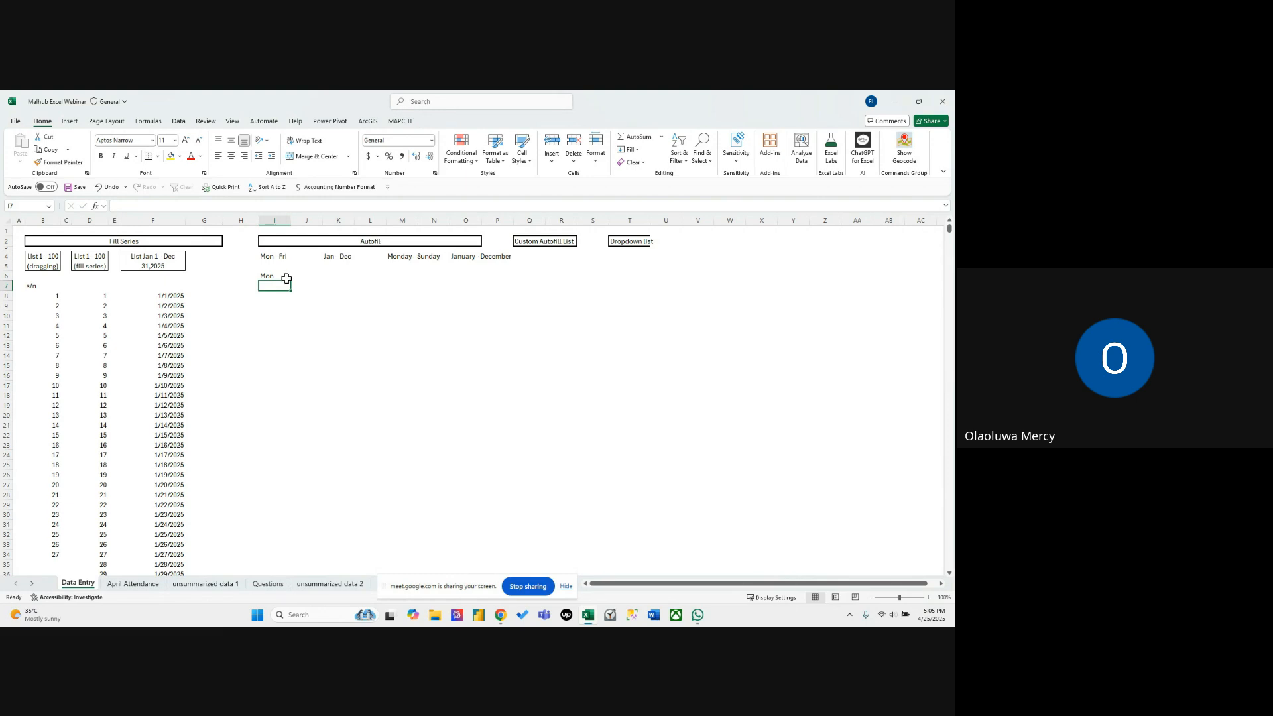
pyautogui.click(285, 277)
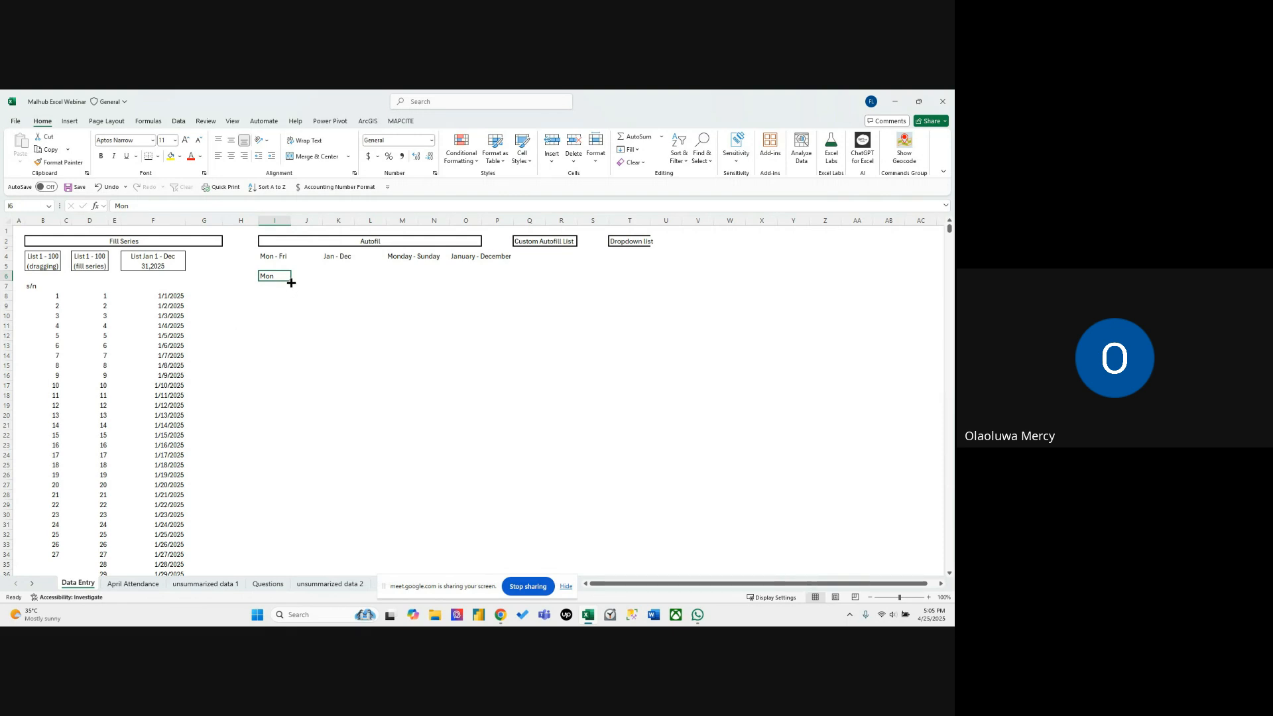
pyautogui.moveTo(292, 282); pyautogui.dragTo(277, 339)
# Enter January in K6, autofill the months down to December in K17, and fit column K to its contents.
pyautogui.click(330, 329)
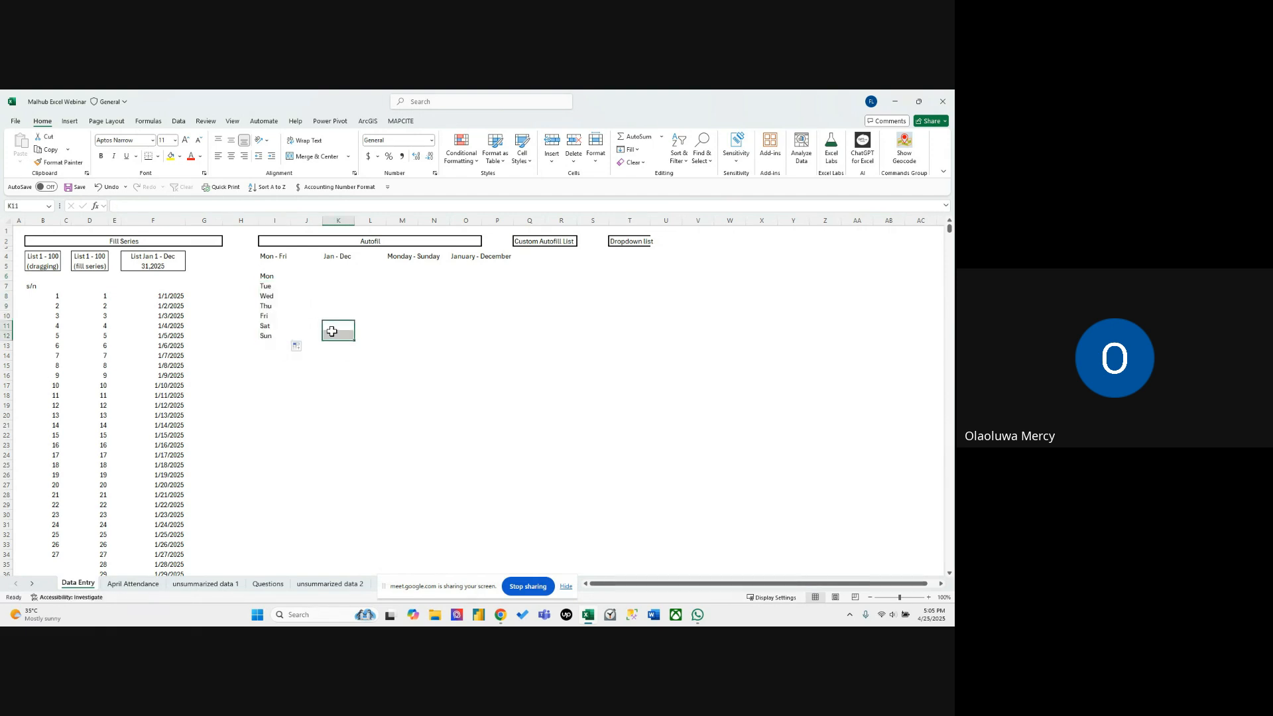
pyautogui.click(335, 278)
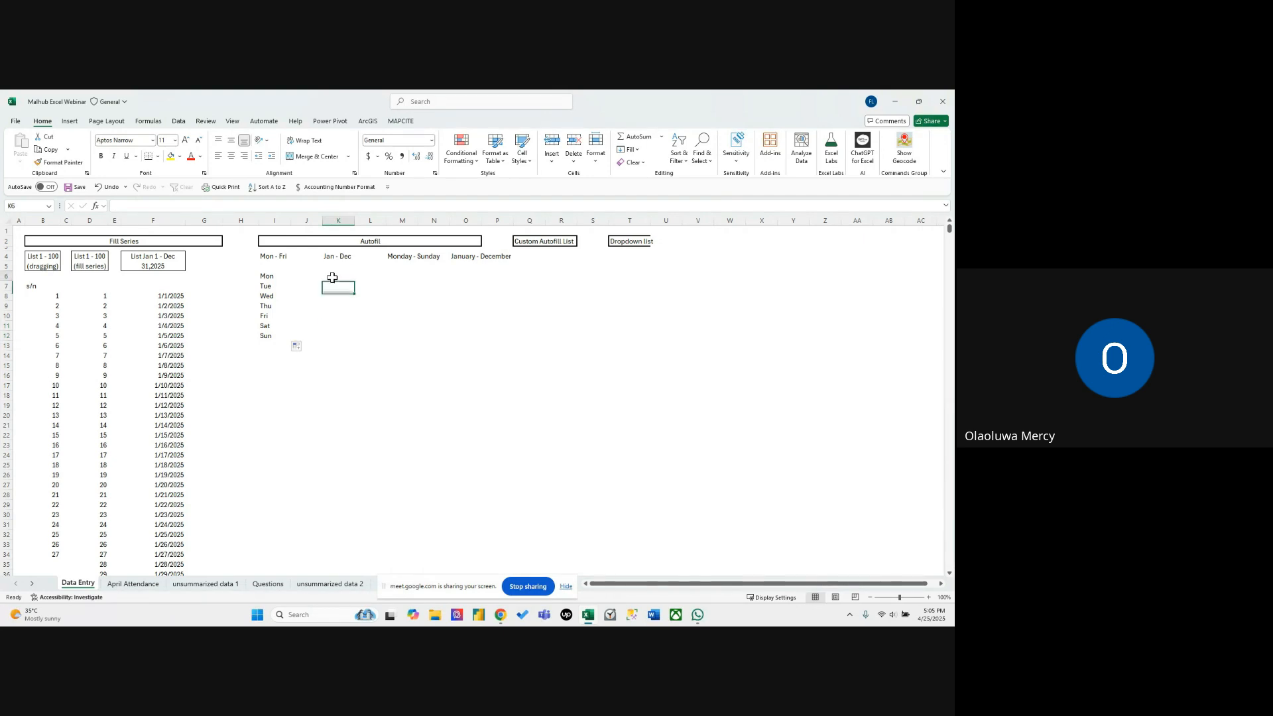
pyautogui.write('January')
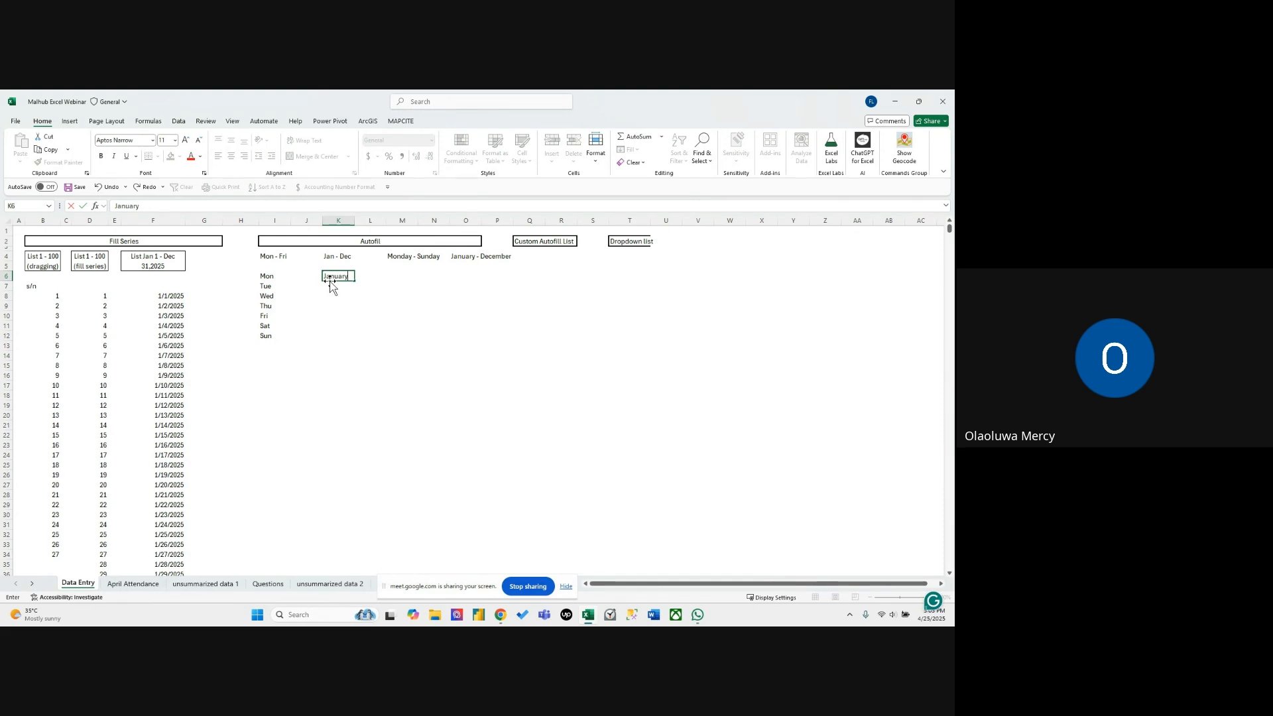
pyautogui.hotkey('ctrl', 'Return')
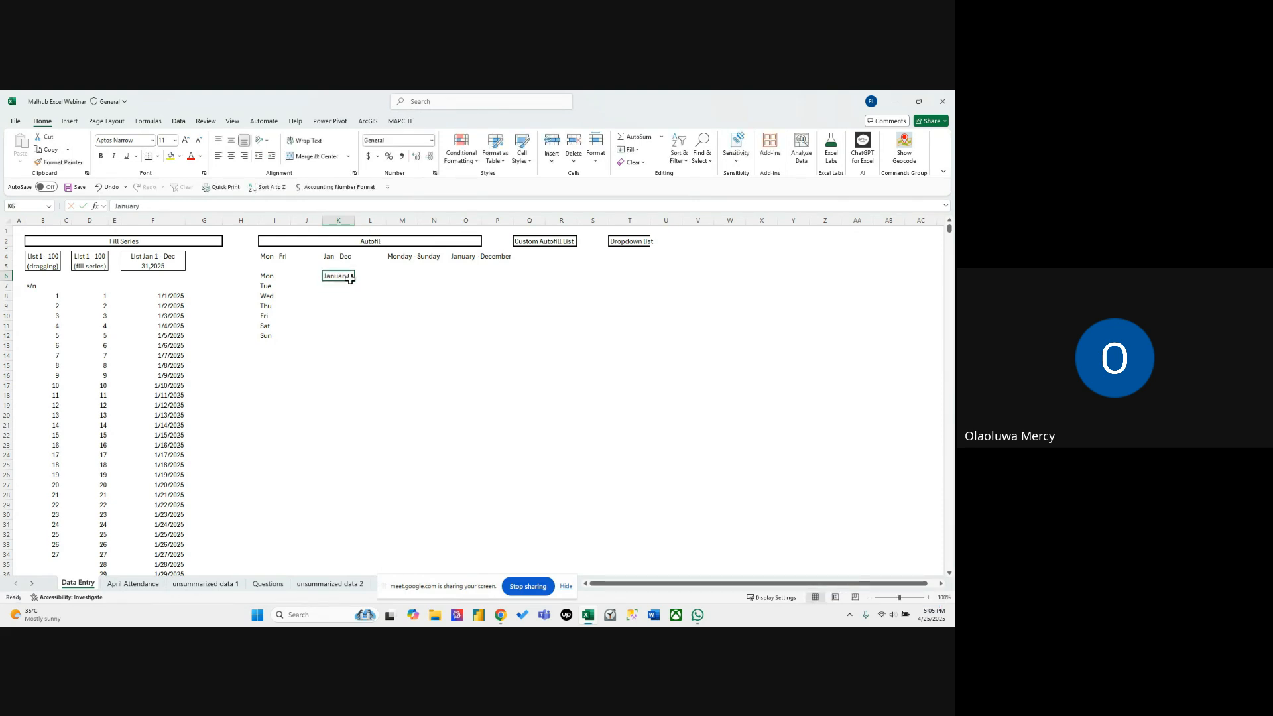
pyautogui.moveTo(350, 279); pyautogui.dragTo(333, 386)
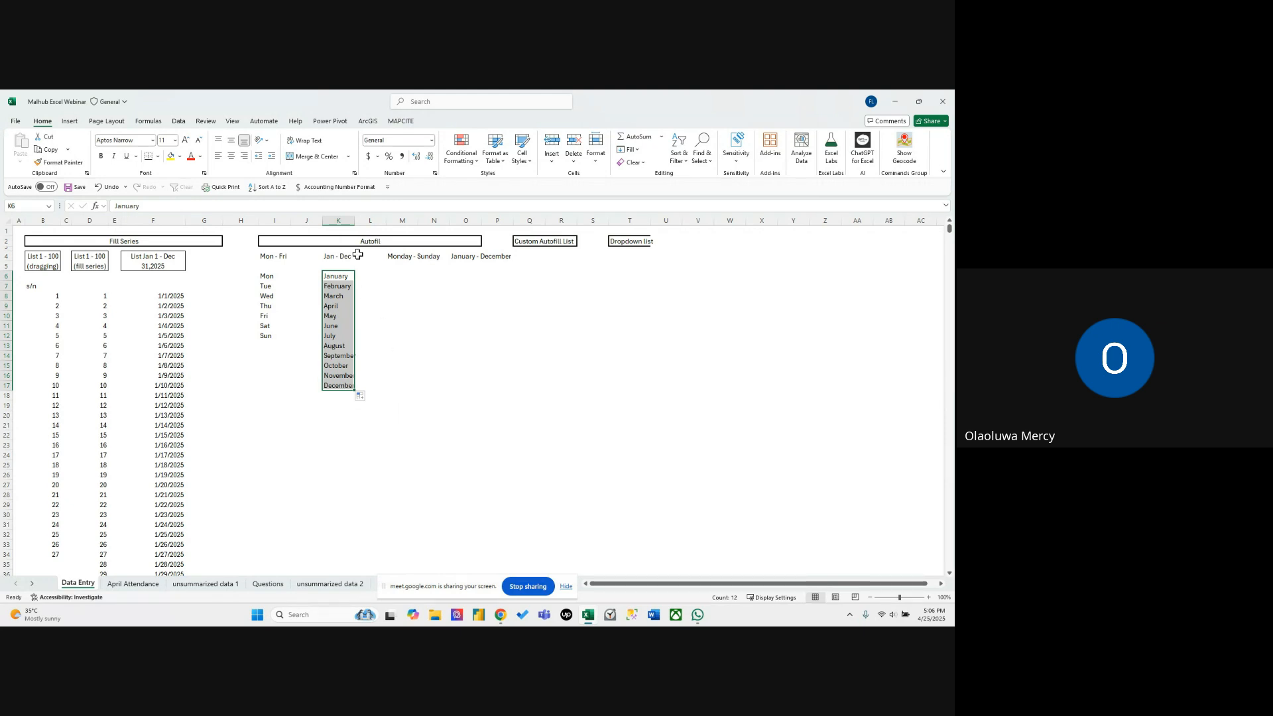
pyautogui.doubleClick(354, 220)
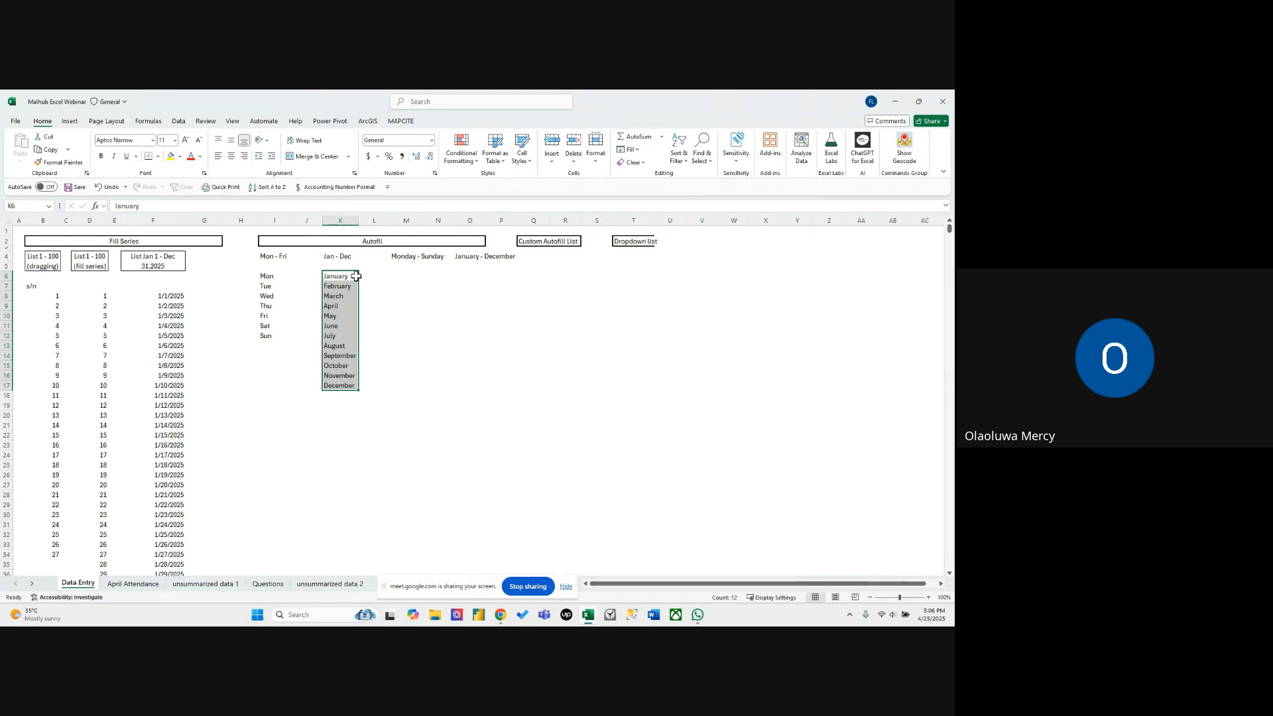
pyautogui.click(283, 274)
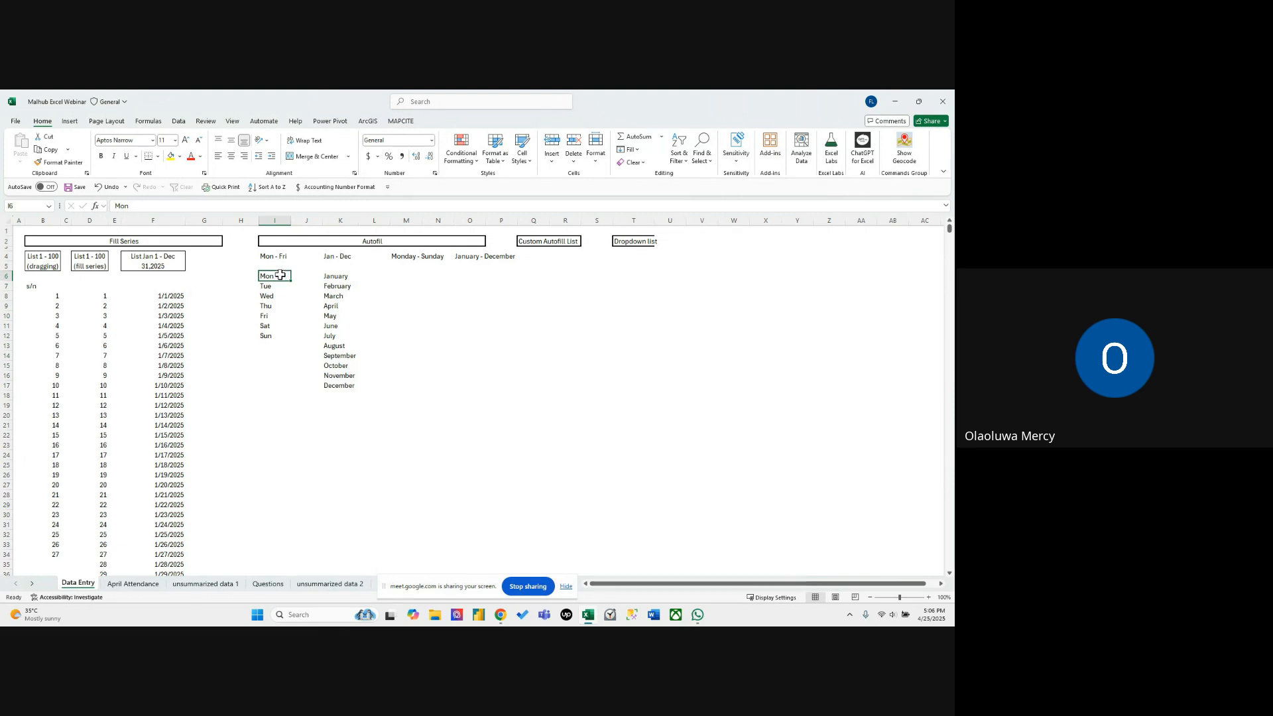
pyautogui.click(328, 276)
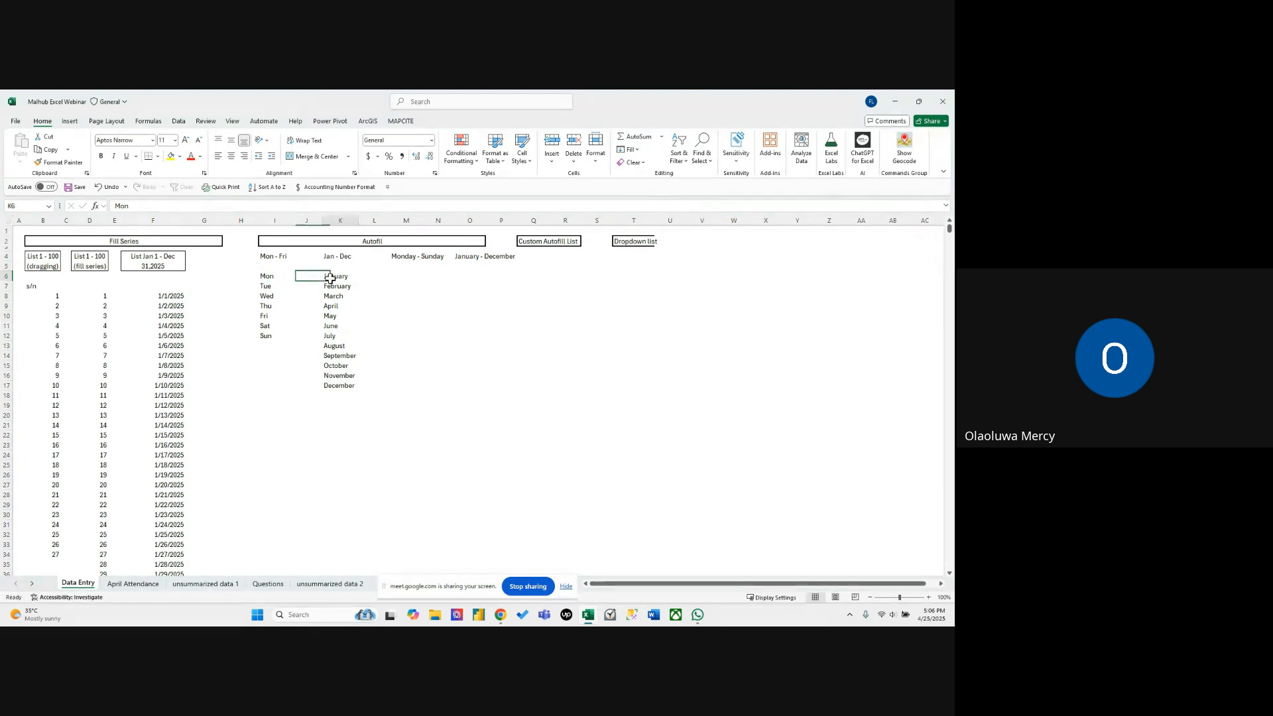
pyautogui.moveTo(391, 320); pyautogui.dragTo(366, 325)
pyautogui.click(400, 258)
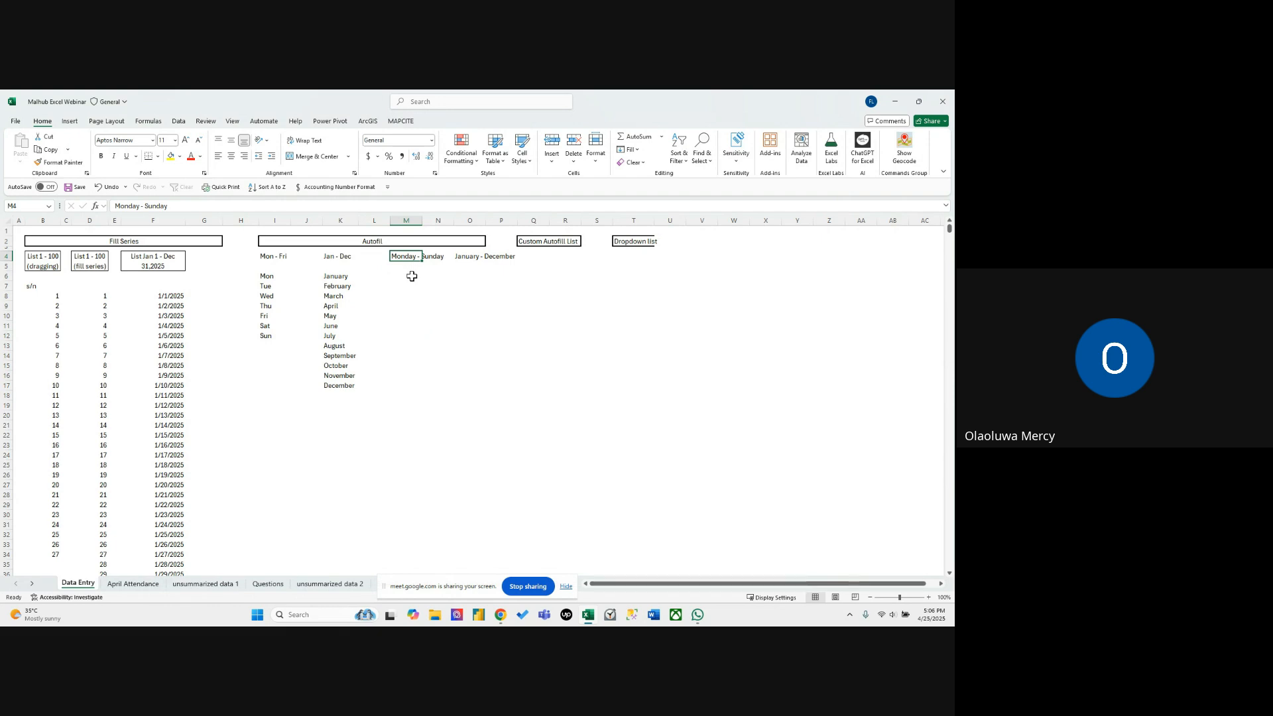
pyautogui.click(412, 276)
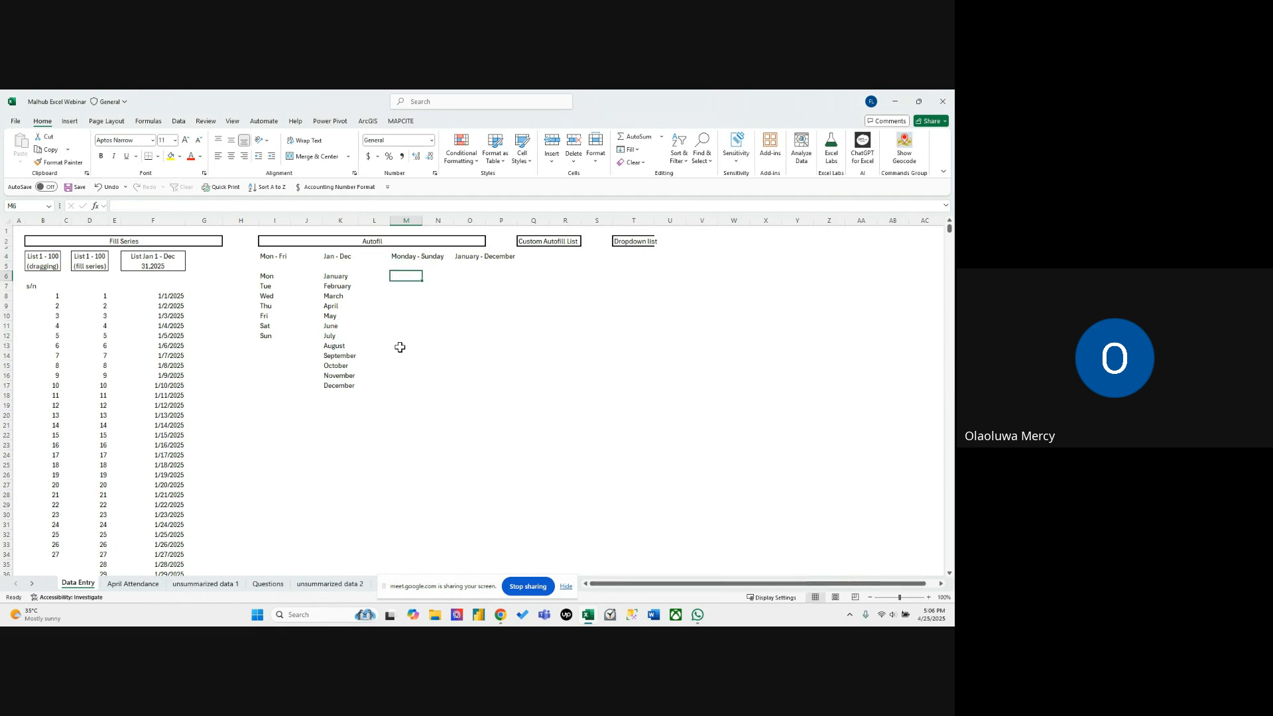
pyautogui.click(340, 278)
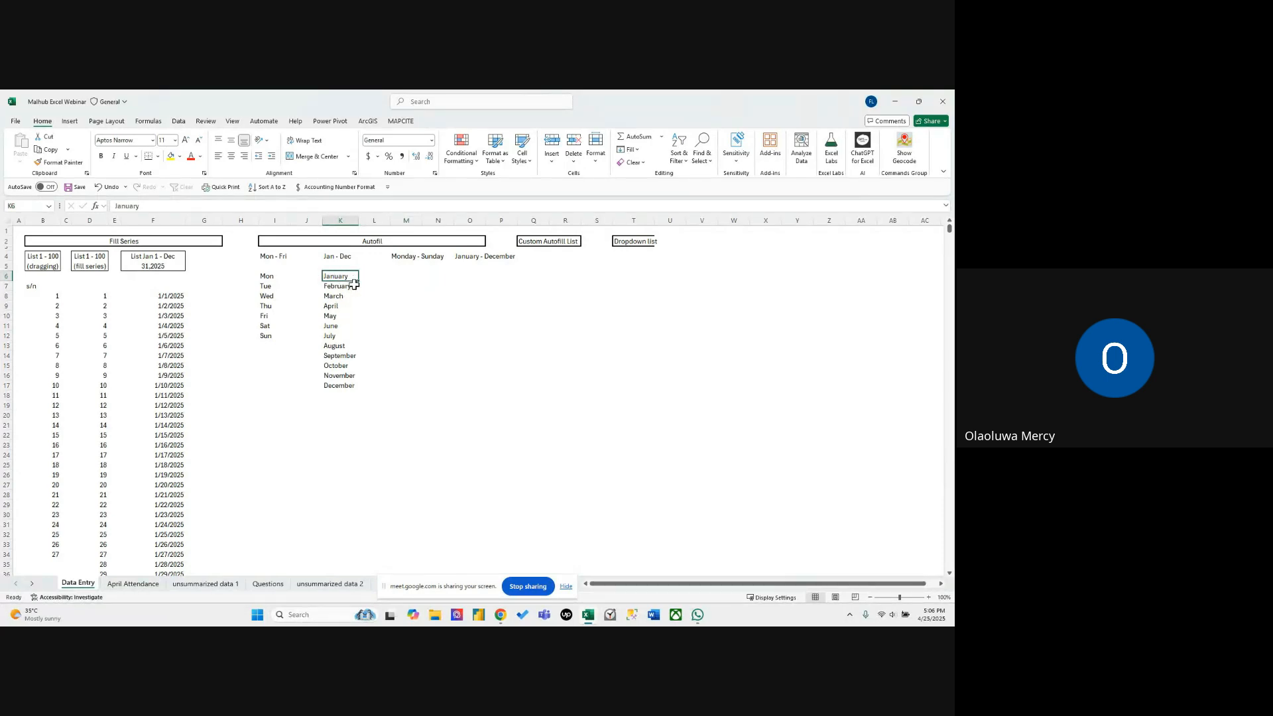
pyautogui.click(403, 331)
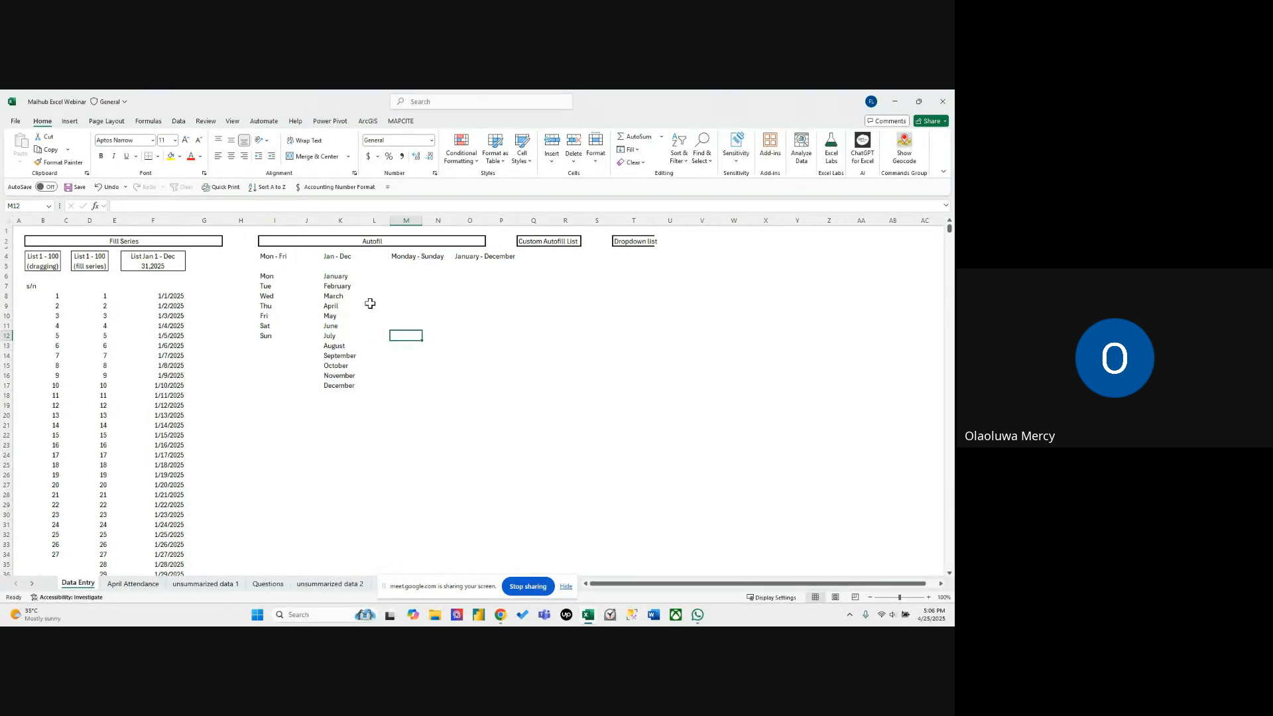
pyautogui.click(275, 286)
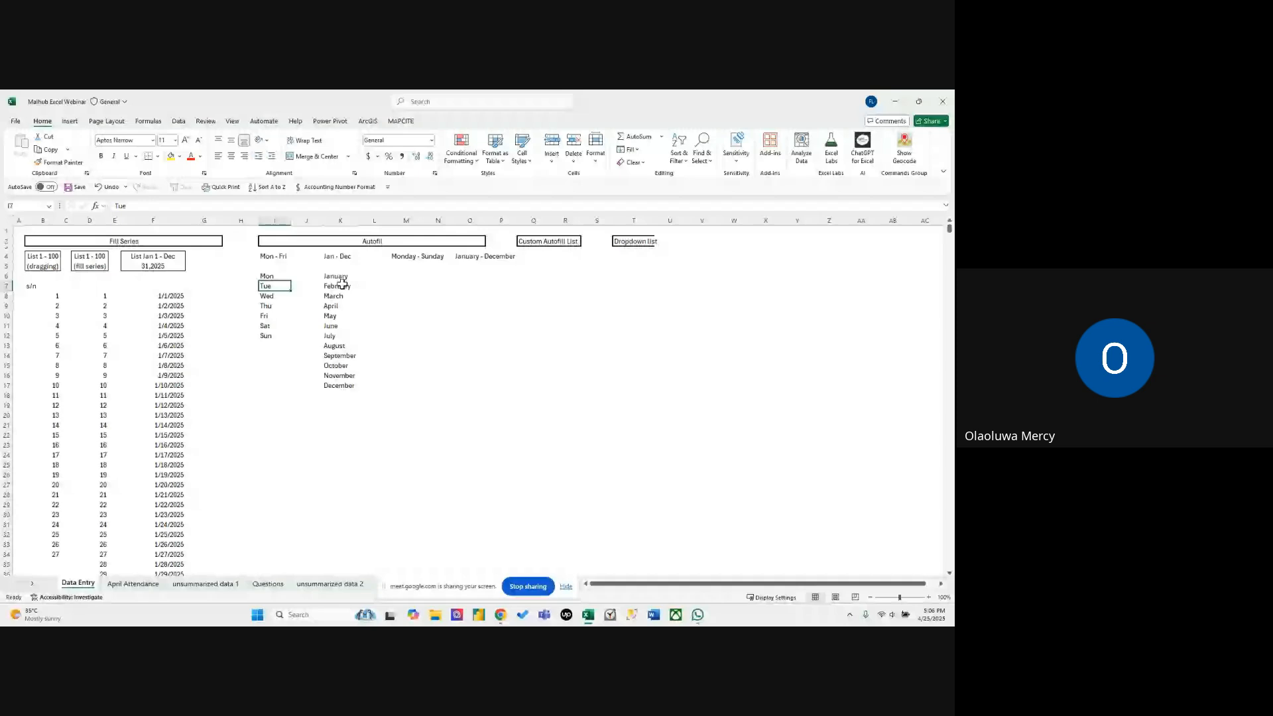
pyautogui.click(417, 276)
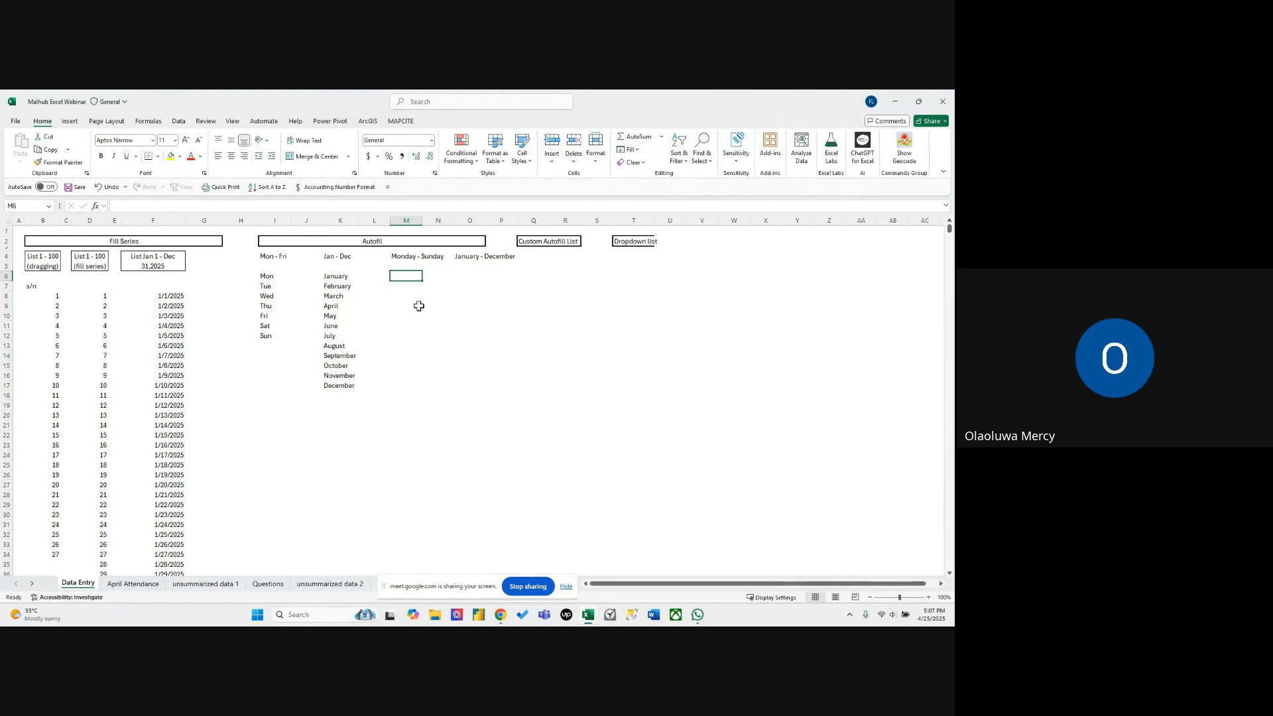
pyautogui.click(337, 277)
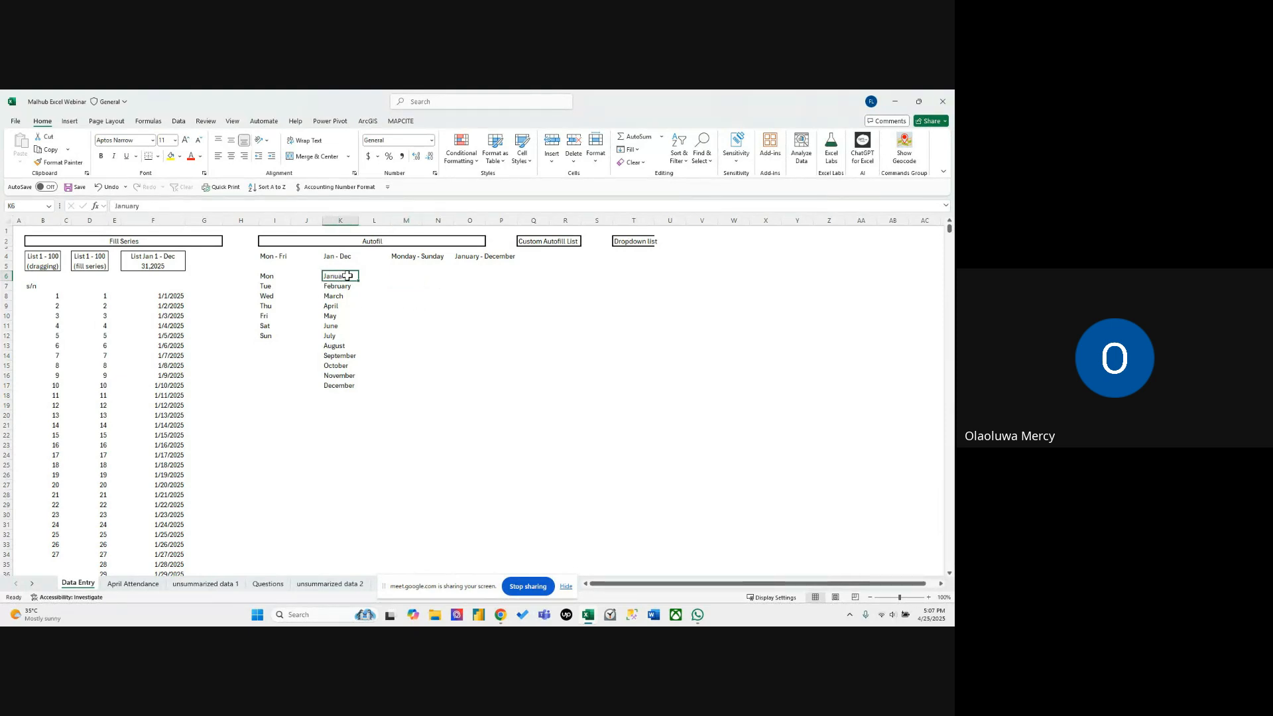
pyautogui.click(409, 276)
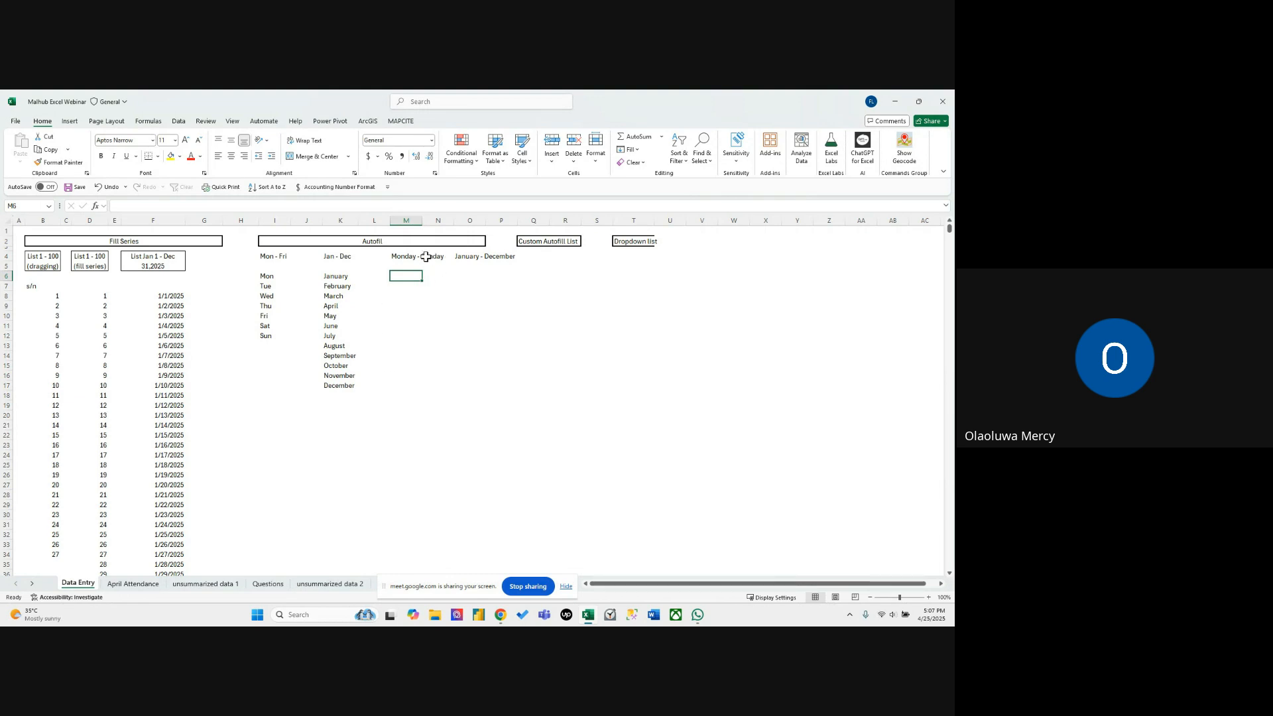
pyautogui.click(336, 279)
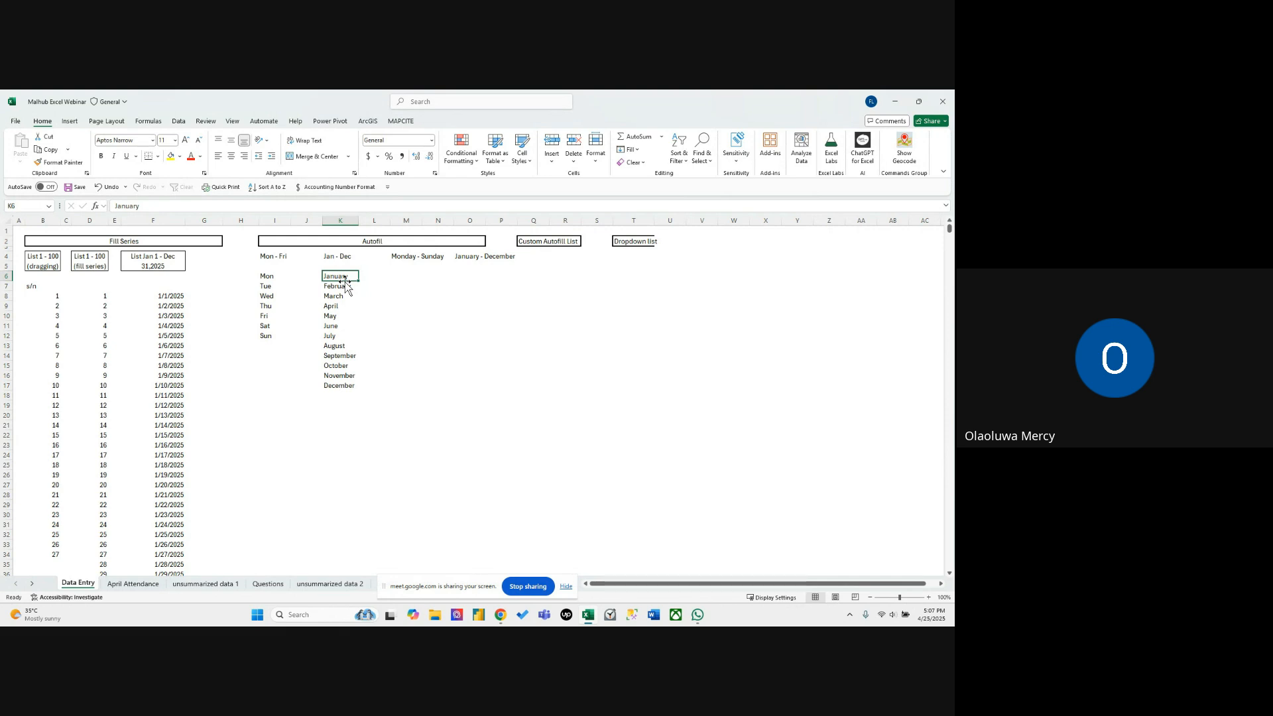
pyautogui.click(407, 242)
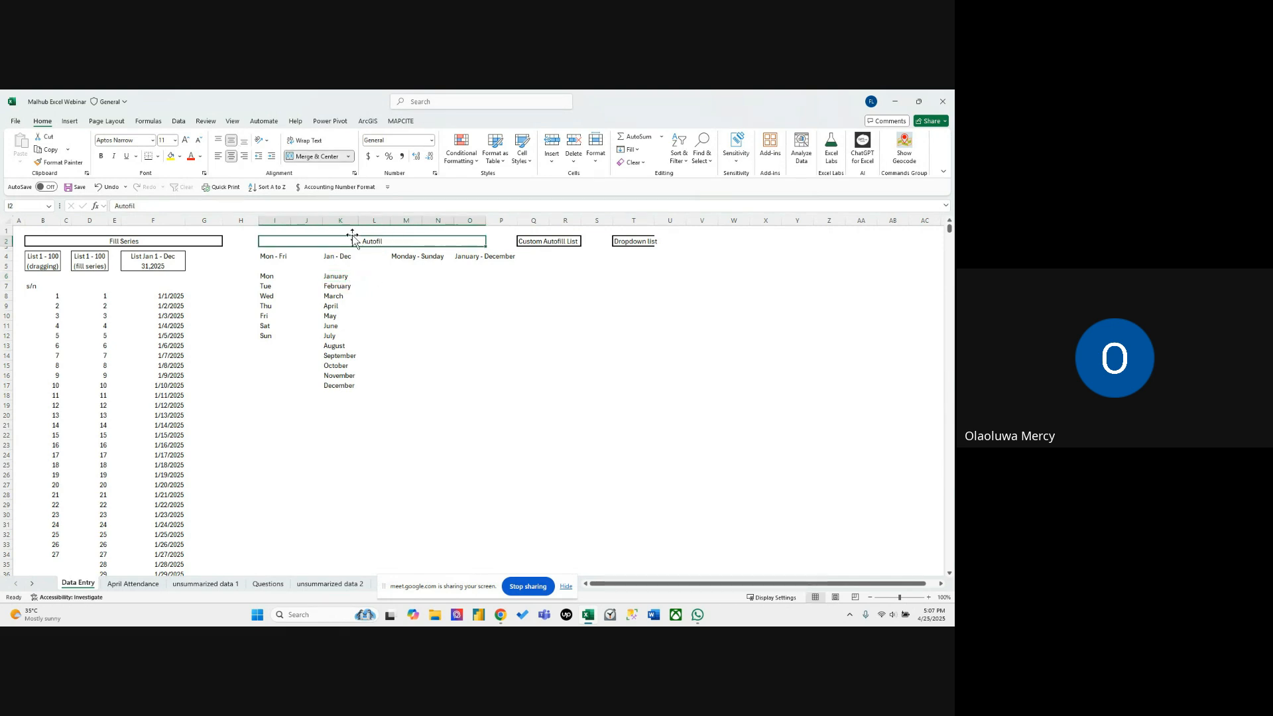
pyautogui.click(398, 278)
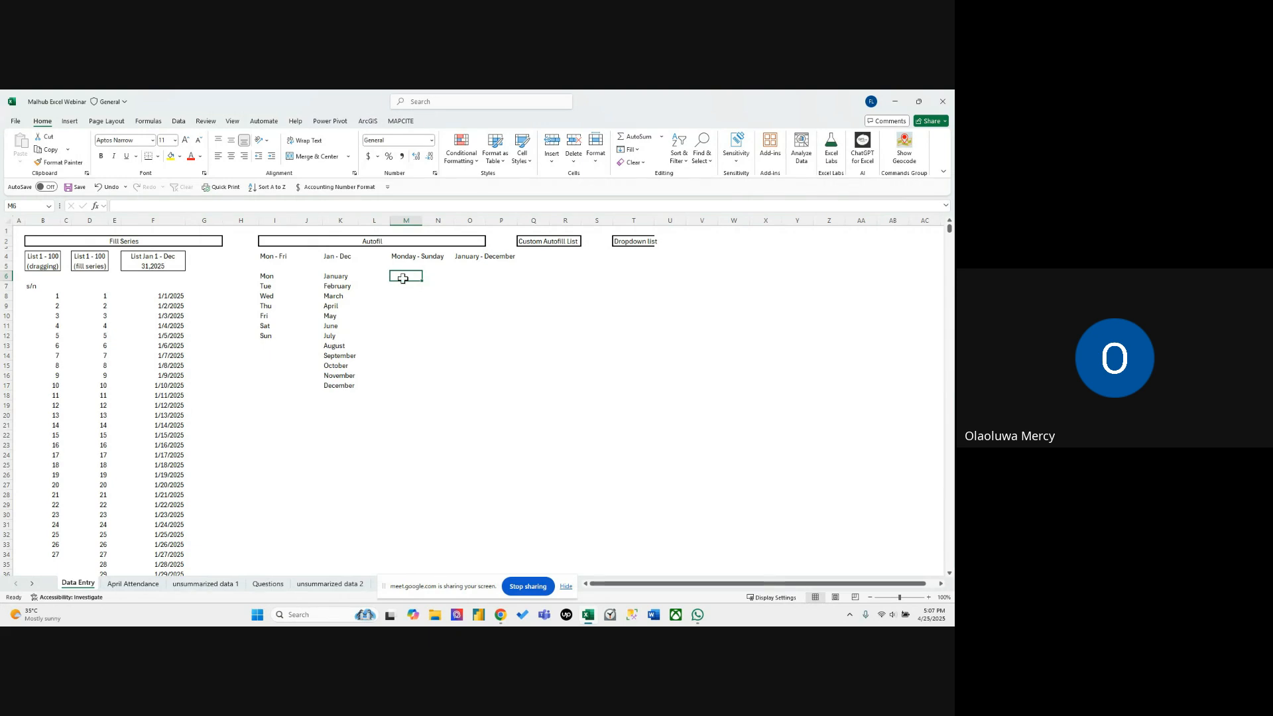
pyautogui.click(438, 318)
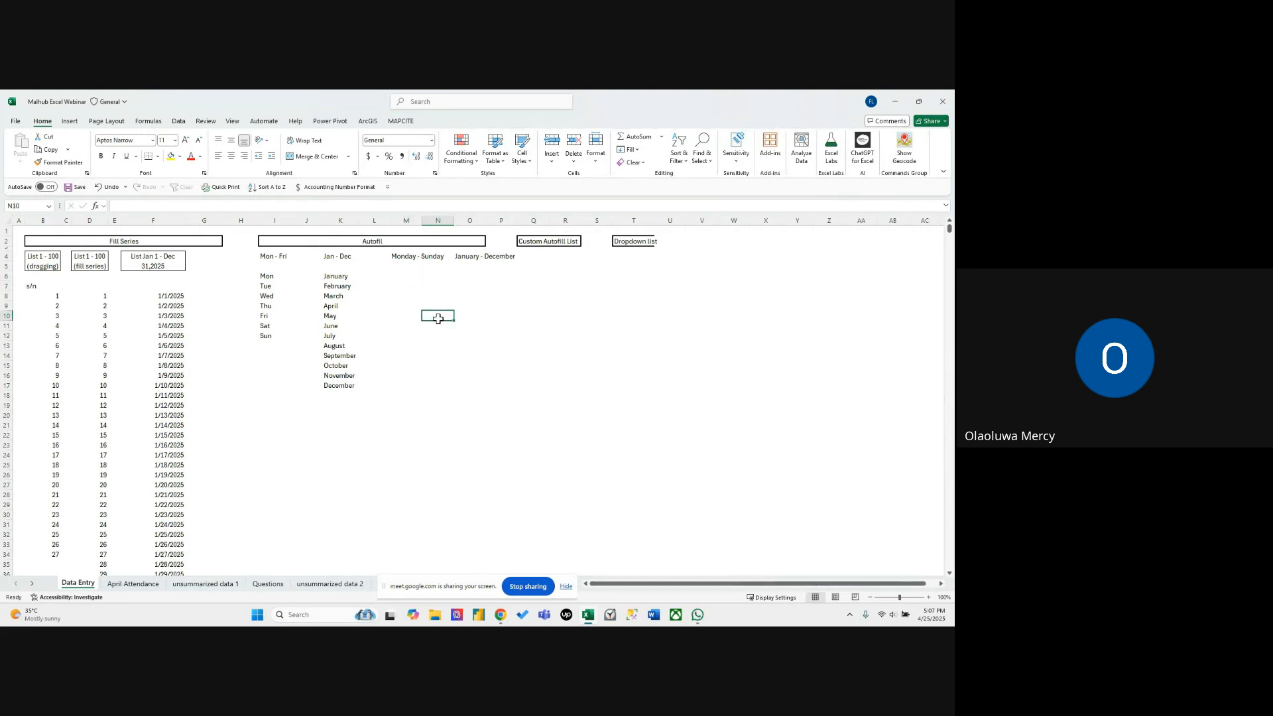
pyautogui.click(545, 243)
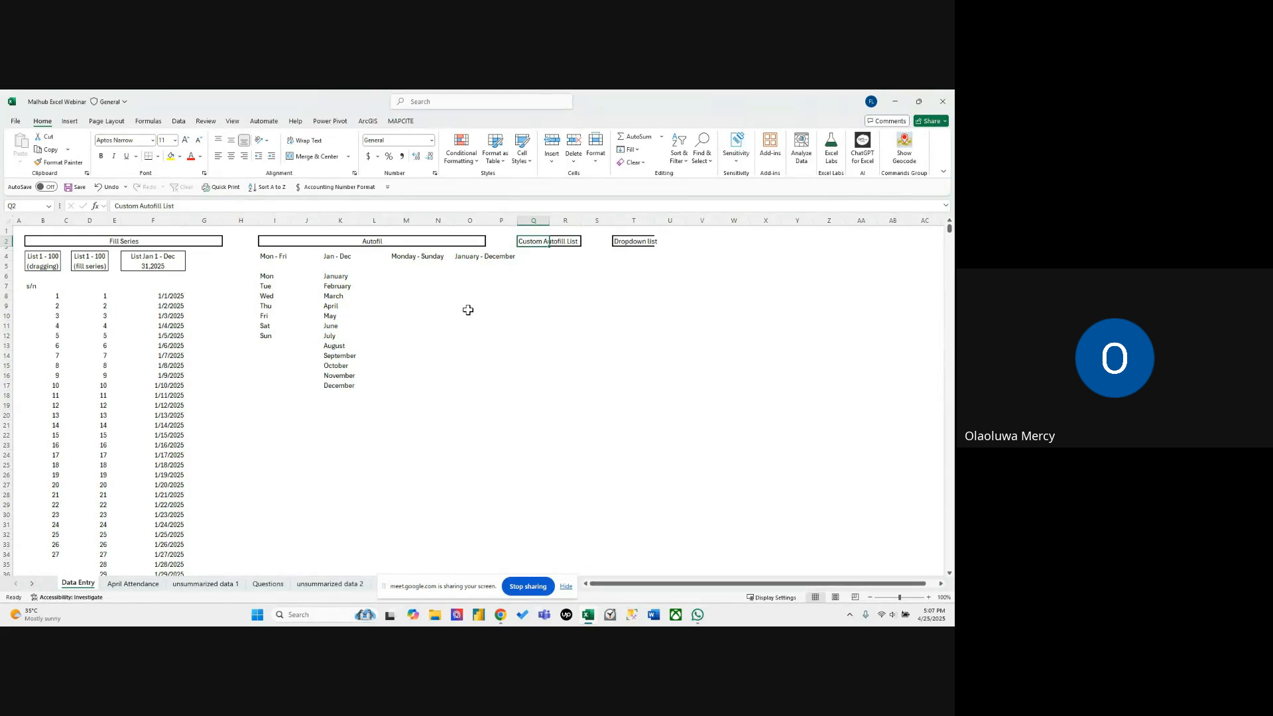
pyautogui.click(438, 276)
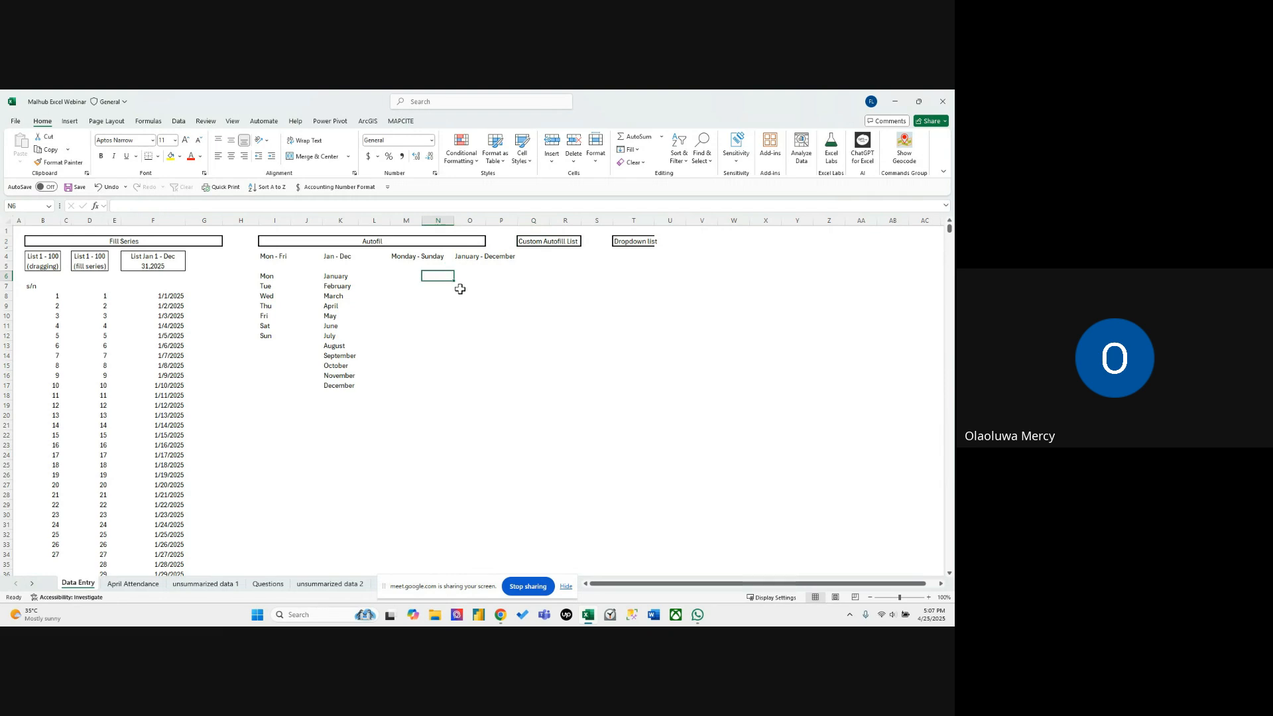
# Open the editor for custom lists from the advanced Excel options and place its dialog over the Autofill columns.
pyautogui.click(15, 121)
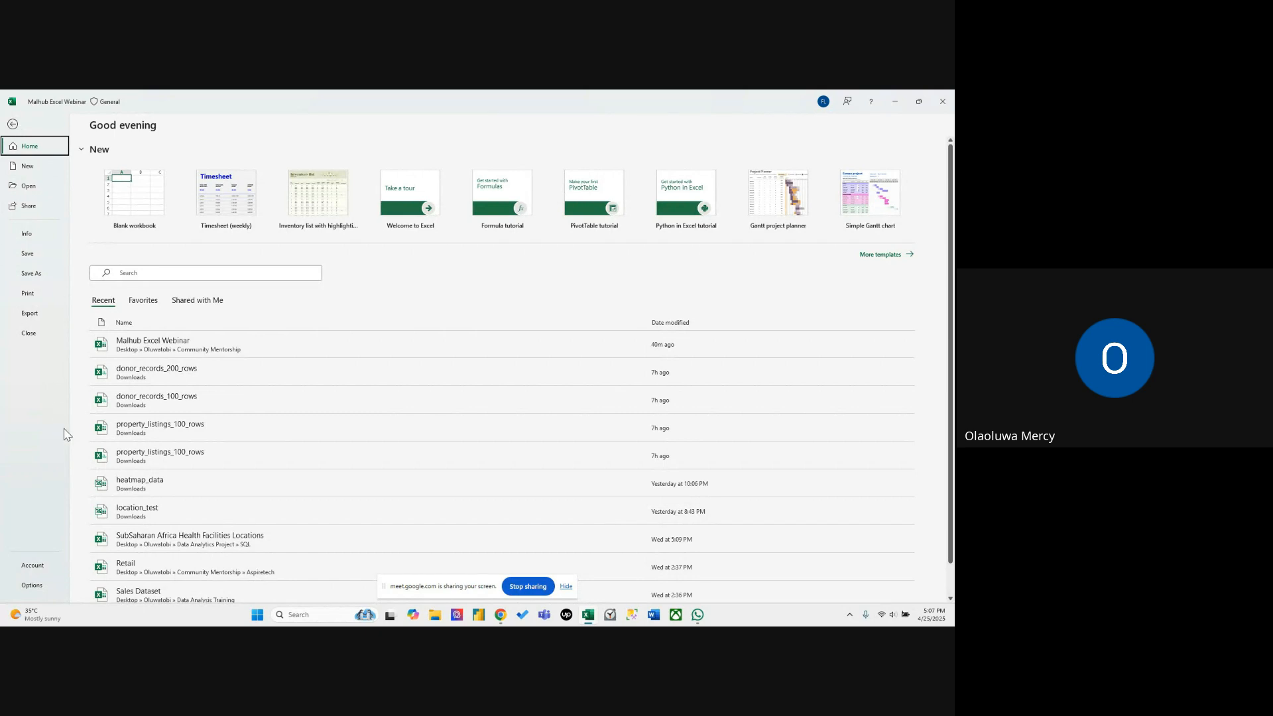
pyautogui.click(42, 587)
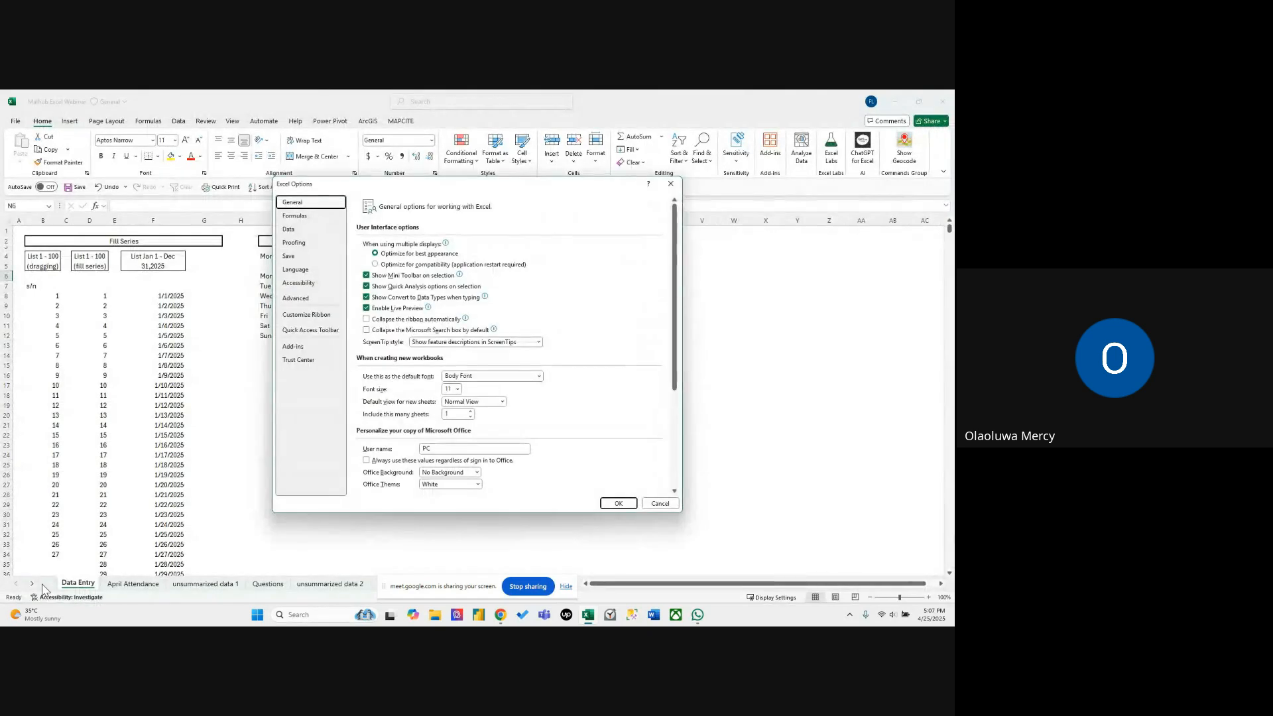
pyautogui.click(295, 300)
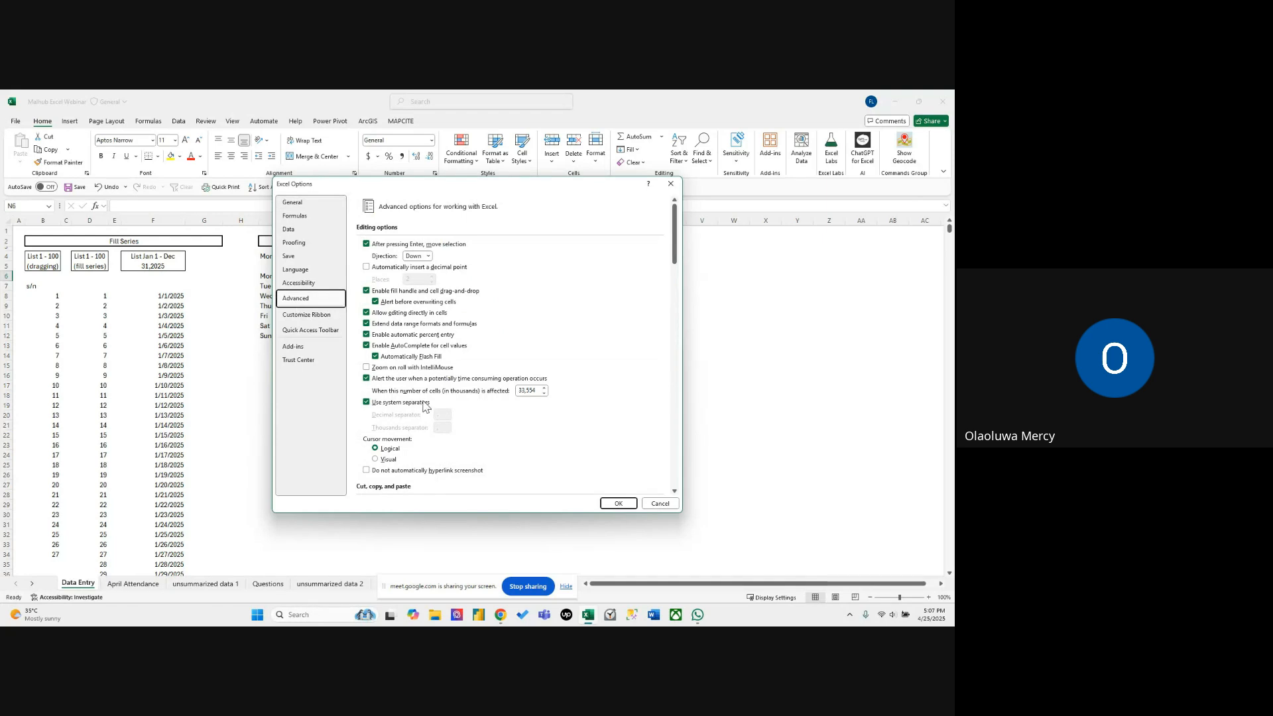
pyautogui.scroll(-10, 425, 406)
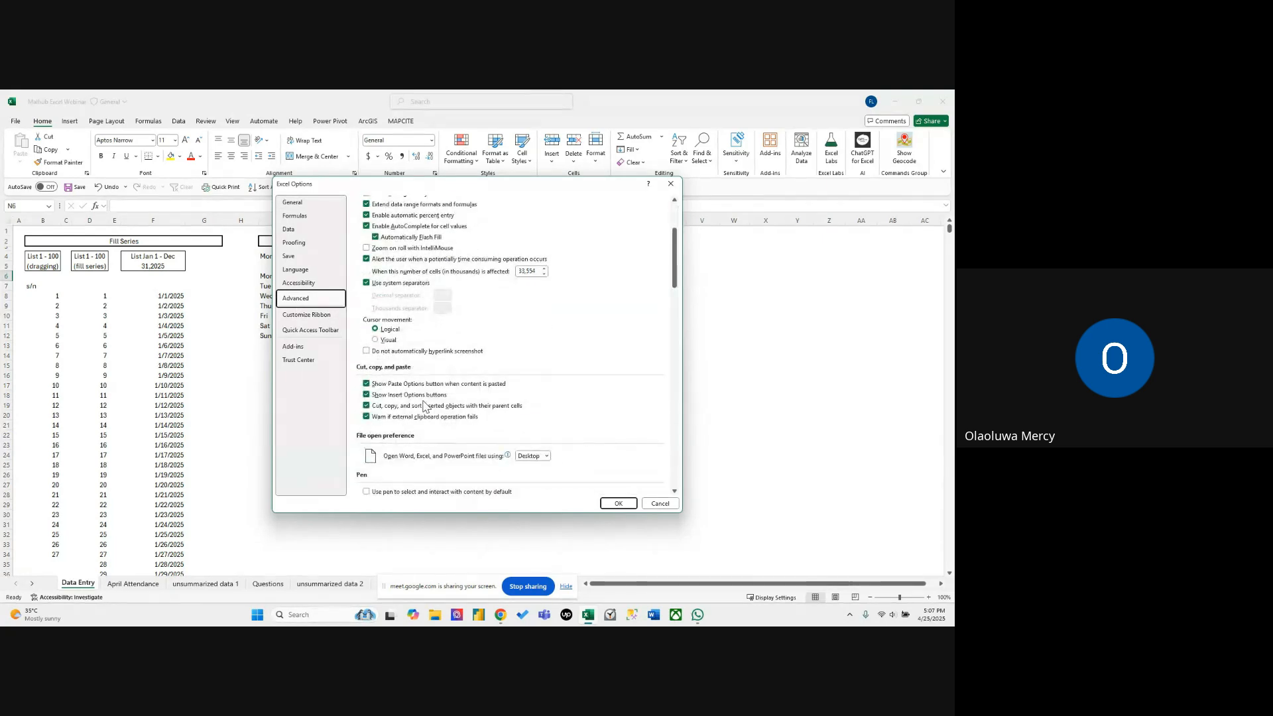
pyautogui.scroll(-9, 424, 405)
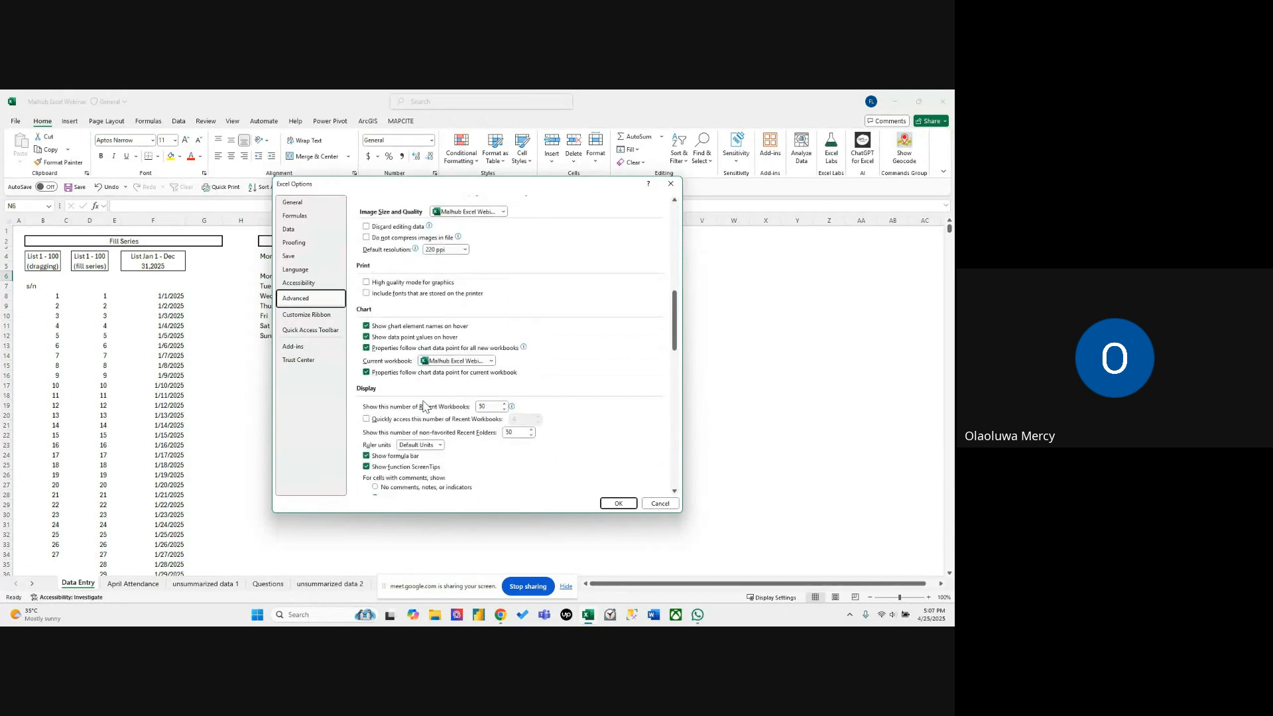
pyautogui.scroll(-1, 424, 406)
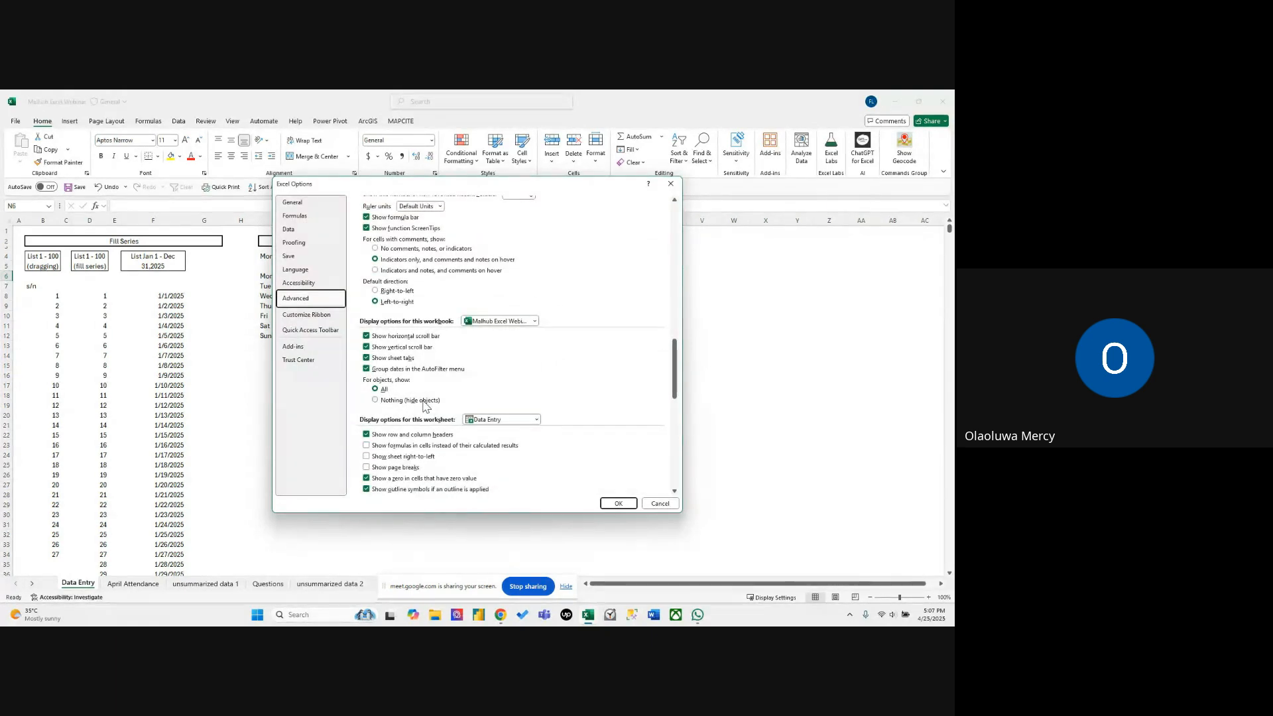
pyautogui.scroll(-7, 424, 405)
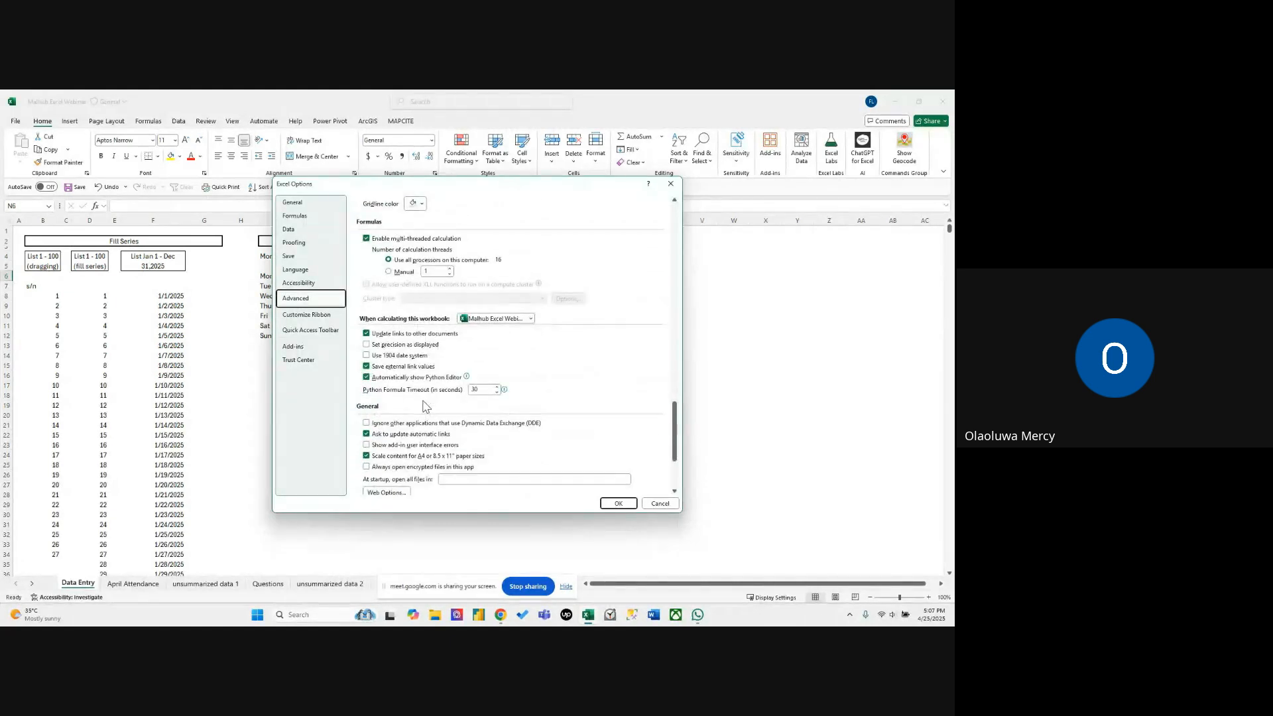
pyautogui.scroll(-3, 424, 406)
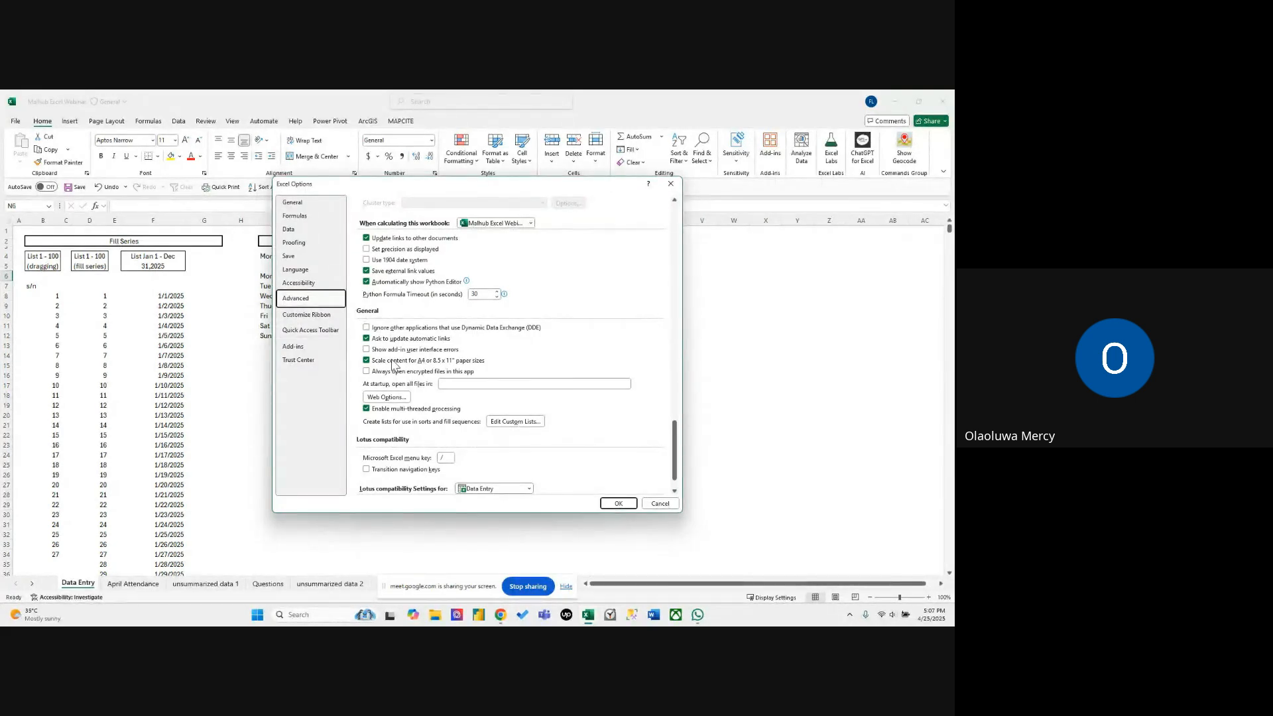
pyautogui.click(514, 423)
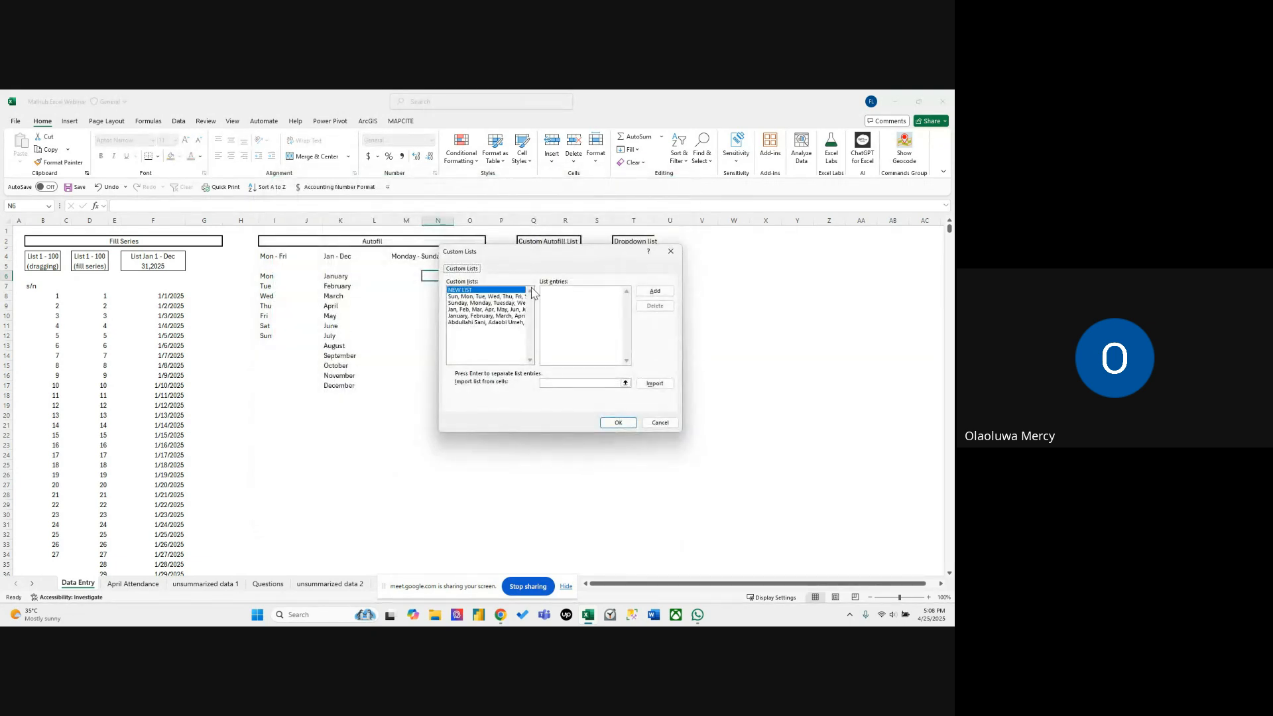
pyautogui.moveTo(529, 260); pyautogui.dragTo(425, 262)
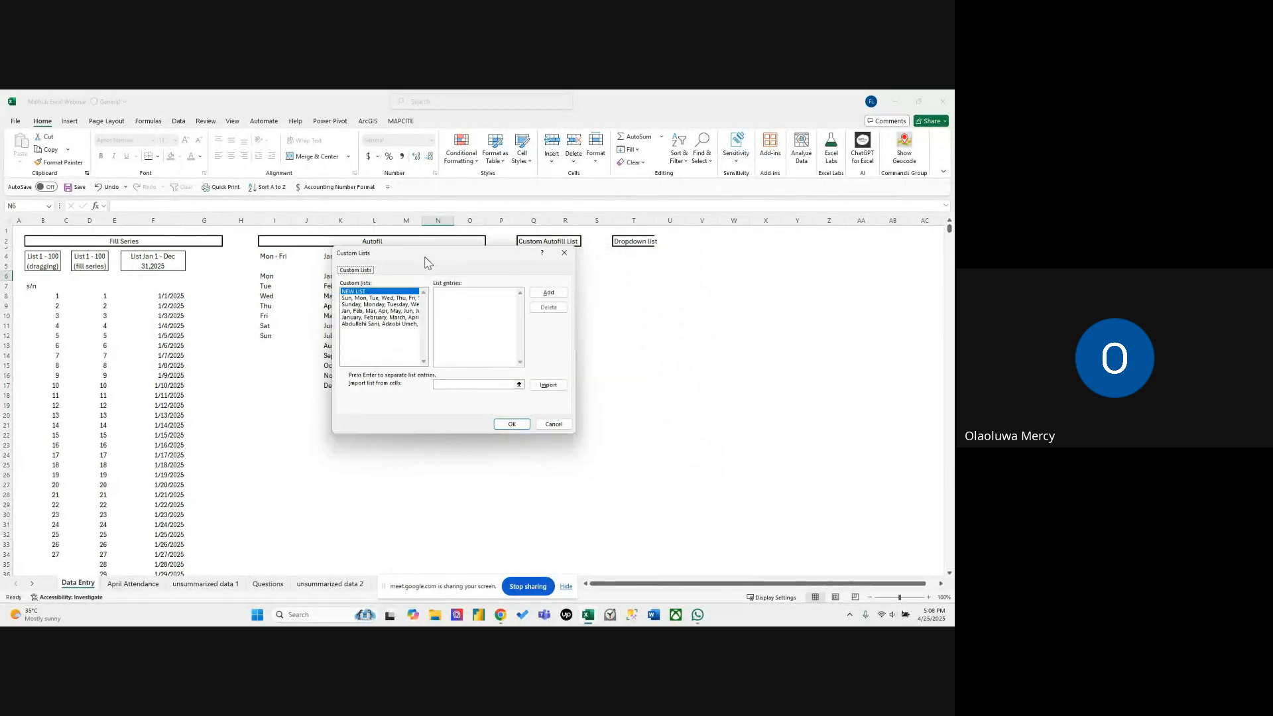
# Examine the built-in weekday and month lists and the option for importing a list from cells, ending on NEW LIST.
pyautogui.click(372, 298)
pyautogui.click(374, 305)
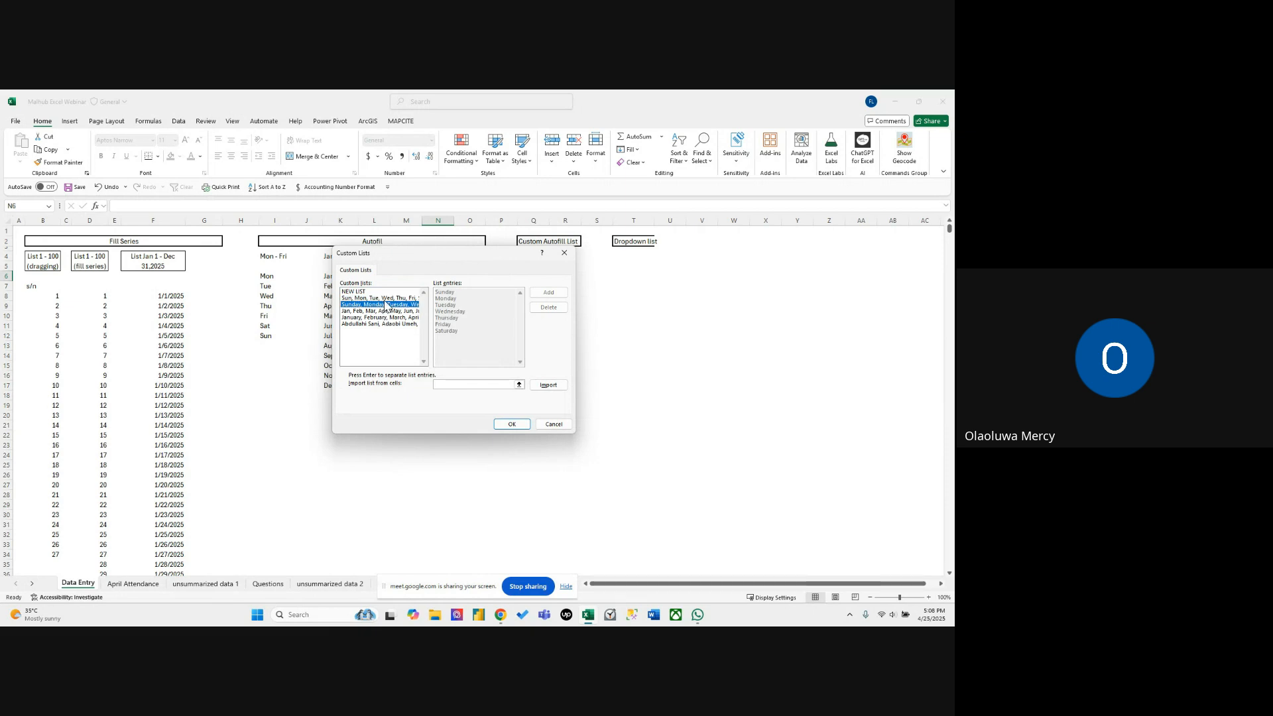
pyautogui.click(386, 311)
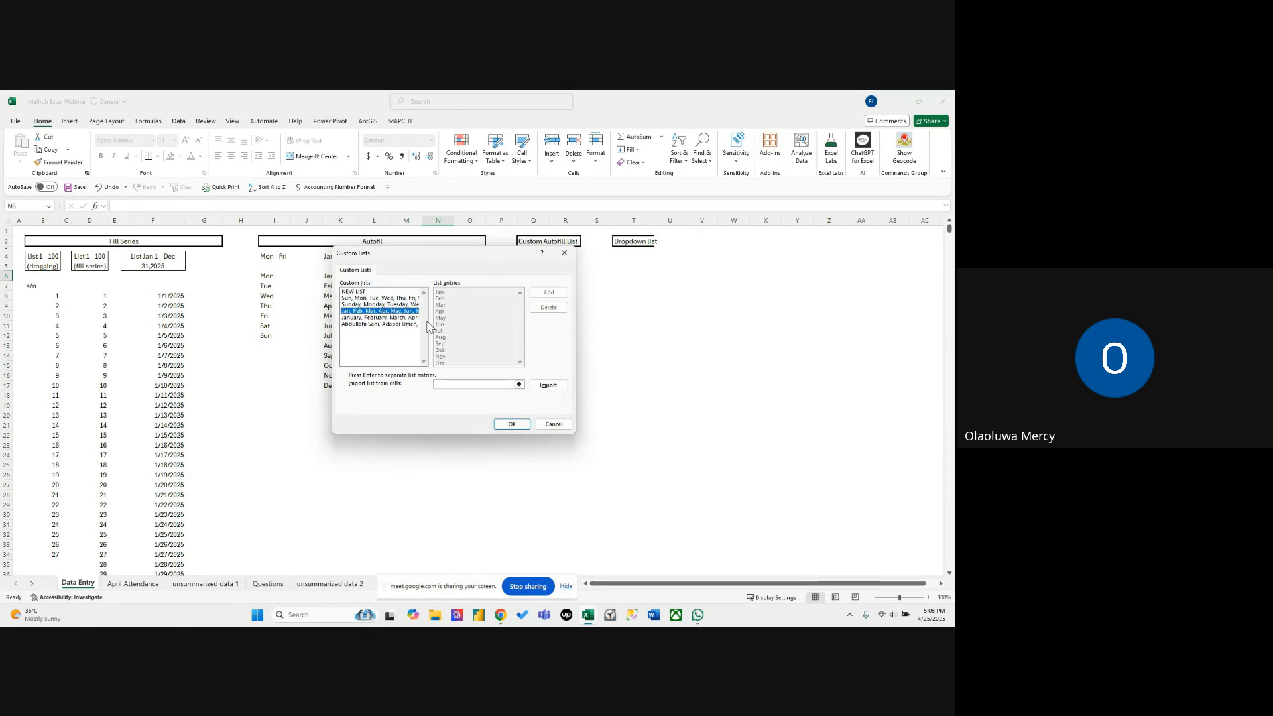
pyautogui.click(388, 292)
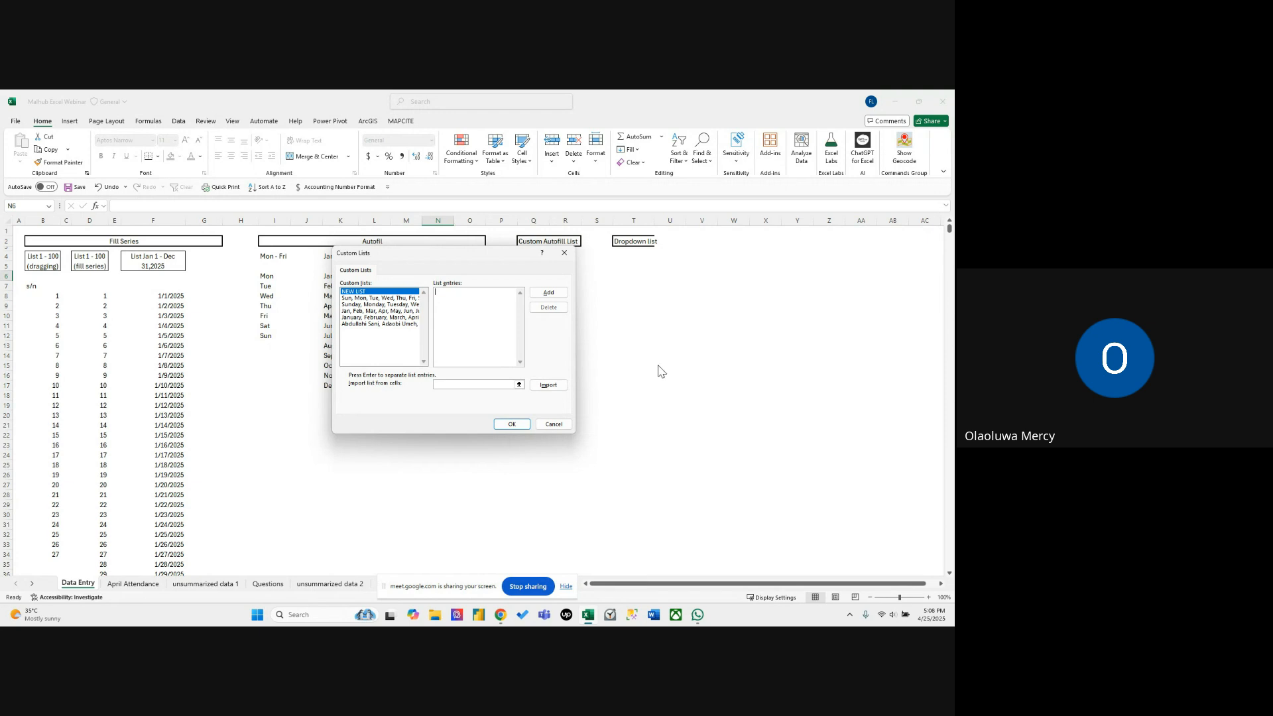
pyautogui.click(519, 384)
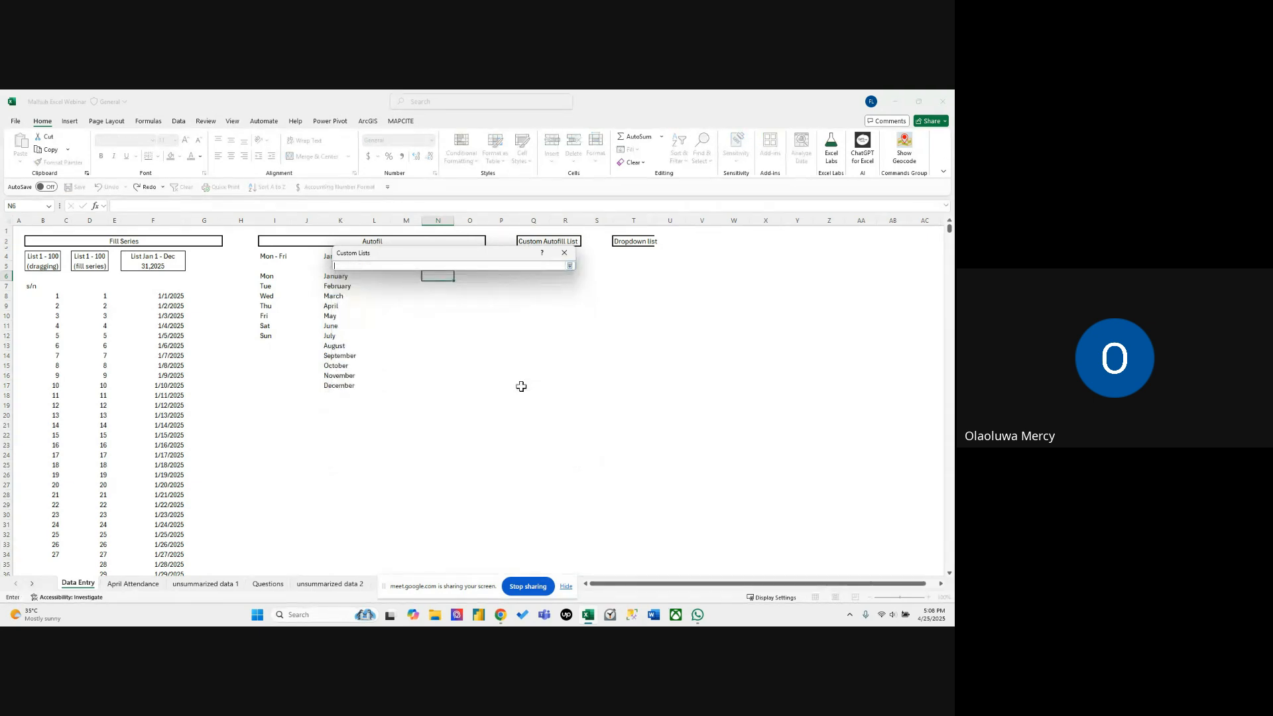
pyautogui.click(569, 266)
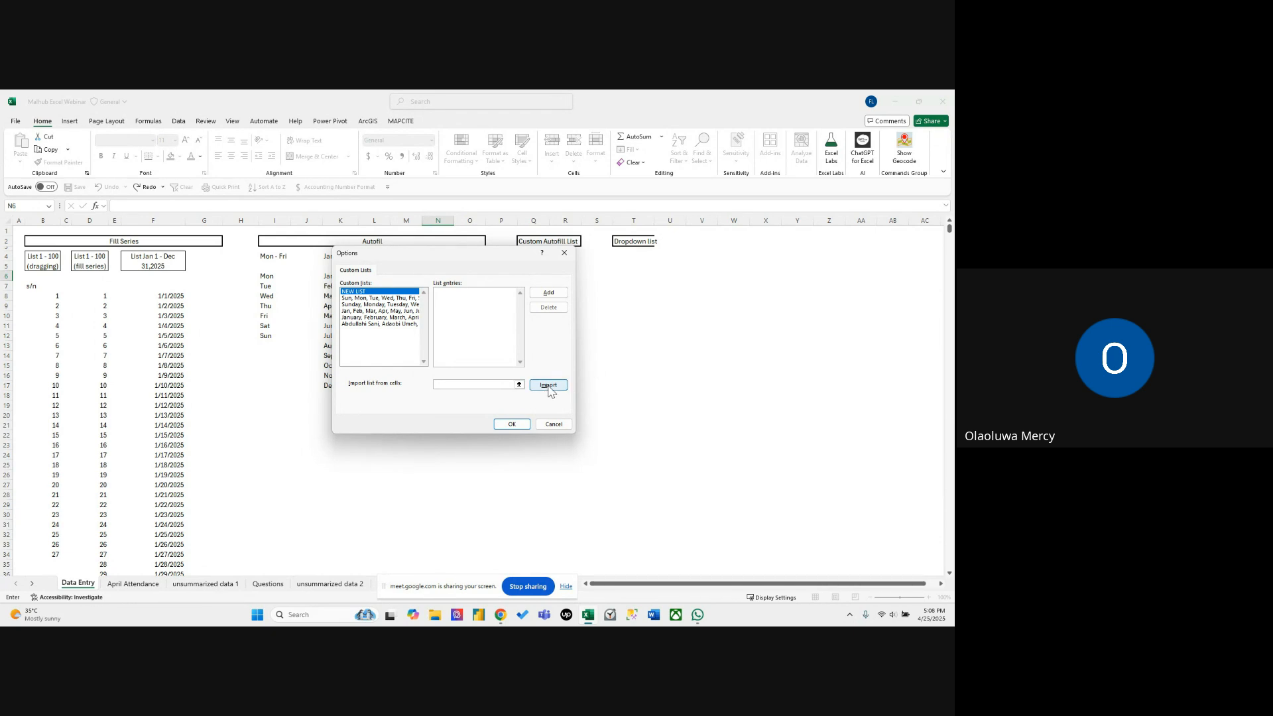
# Add a new custom list of six comma-separated name entries, including Malhub second, and accept the Excel options.
pyautogui.click(472, 304)
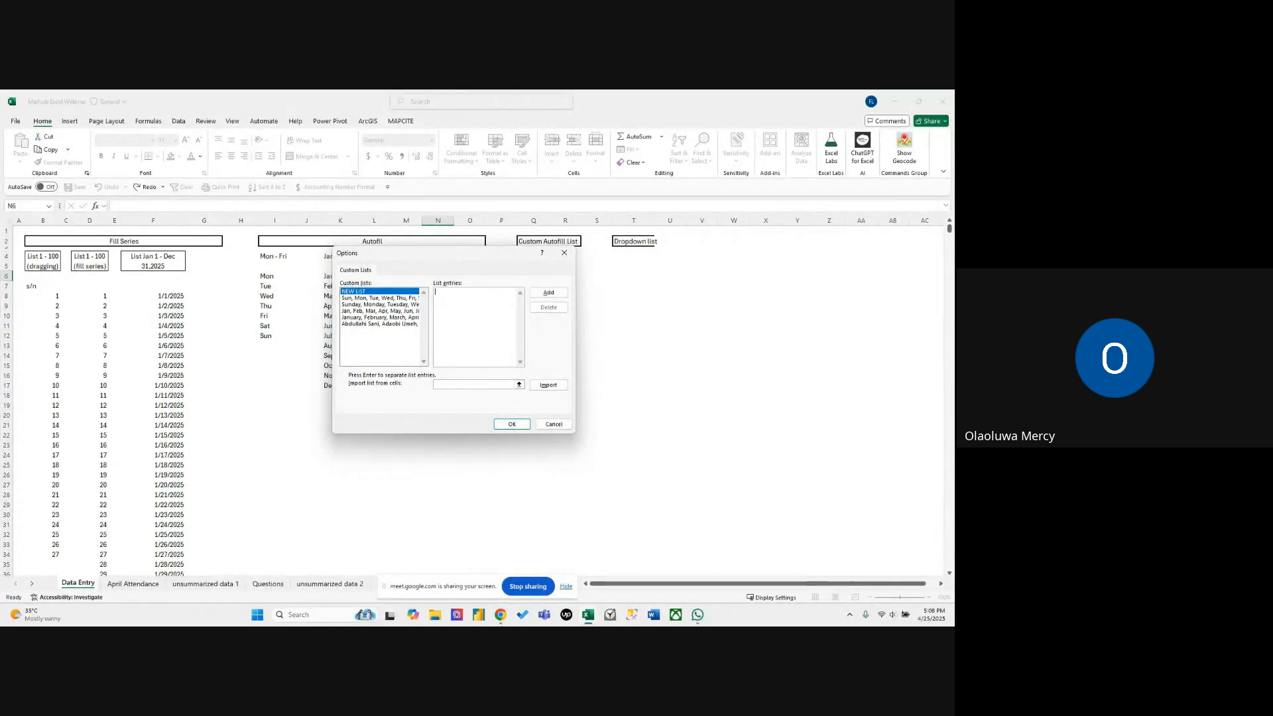
pyautogui.write('lagoke, Mai')
pyautogui.write('hub, Olaoluwa,')
pyautogui.press('BackSpace')
pyautogui.write('oke, Nabil, Olumo')
pyautogui.moveTo(457, 293); pyautogui.dragTo(426, 294)
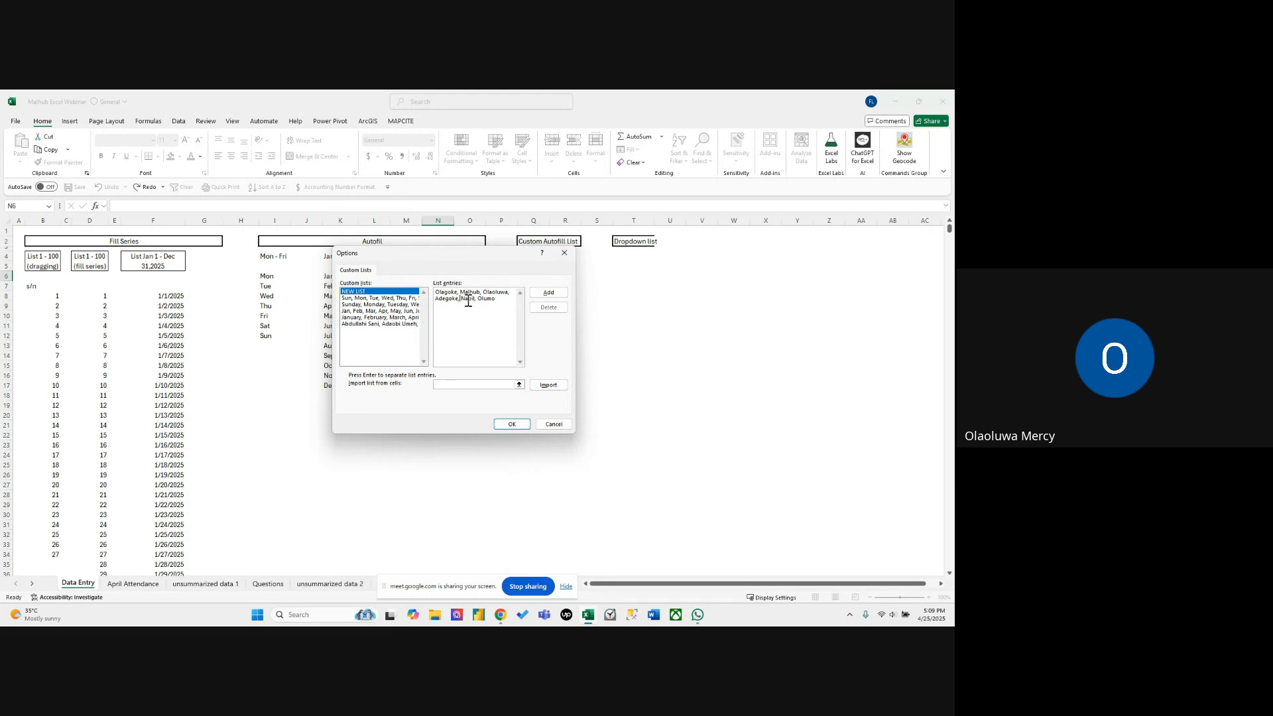
pyautogui.click(542, 295)
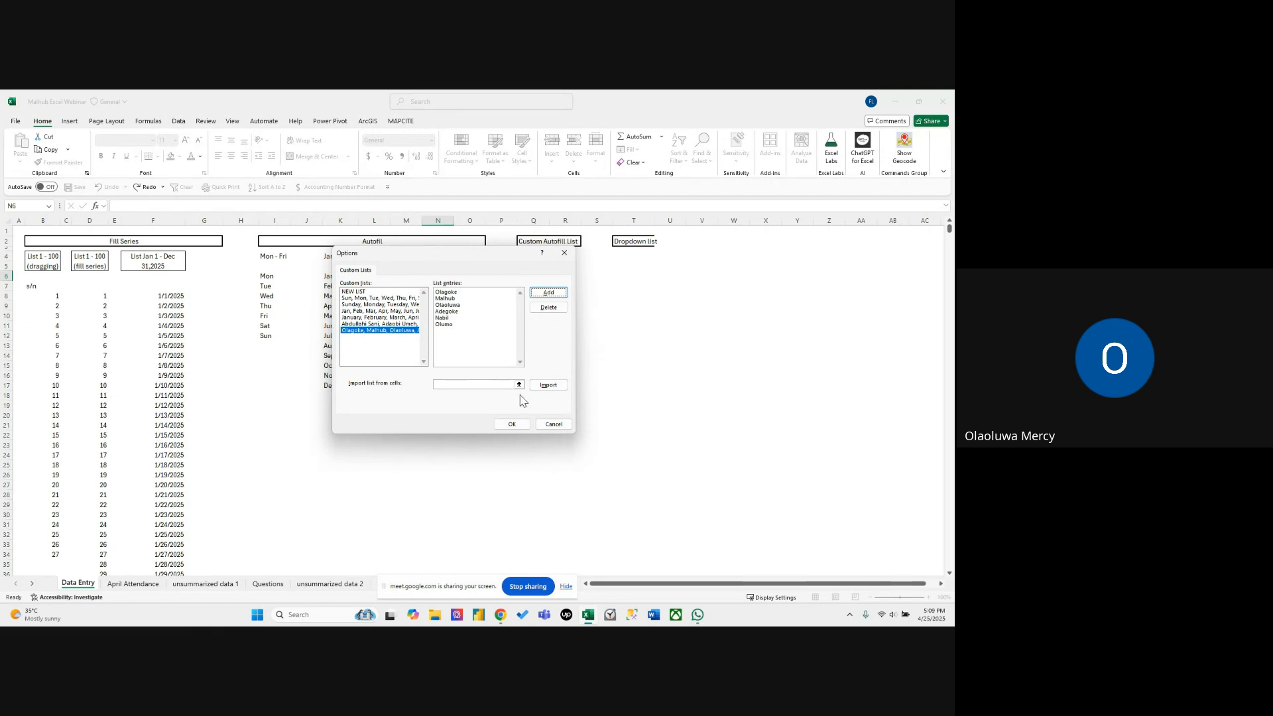
pyautogui.click(514, 424)
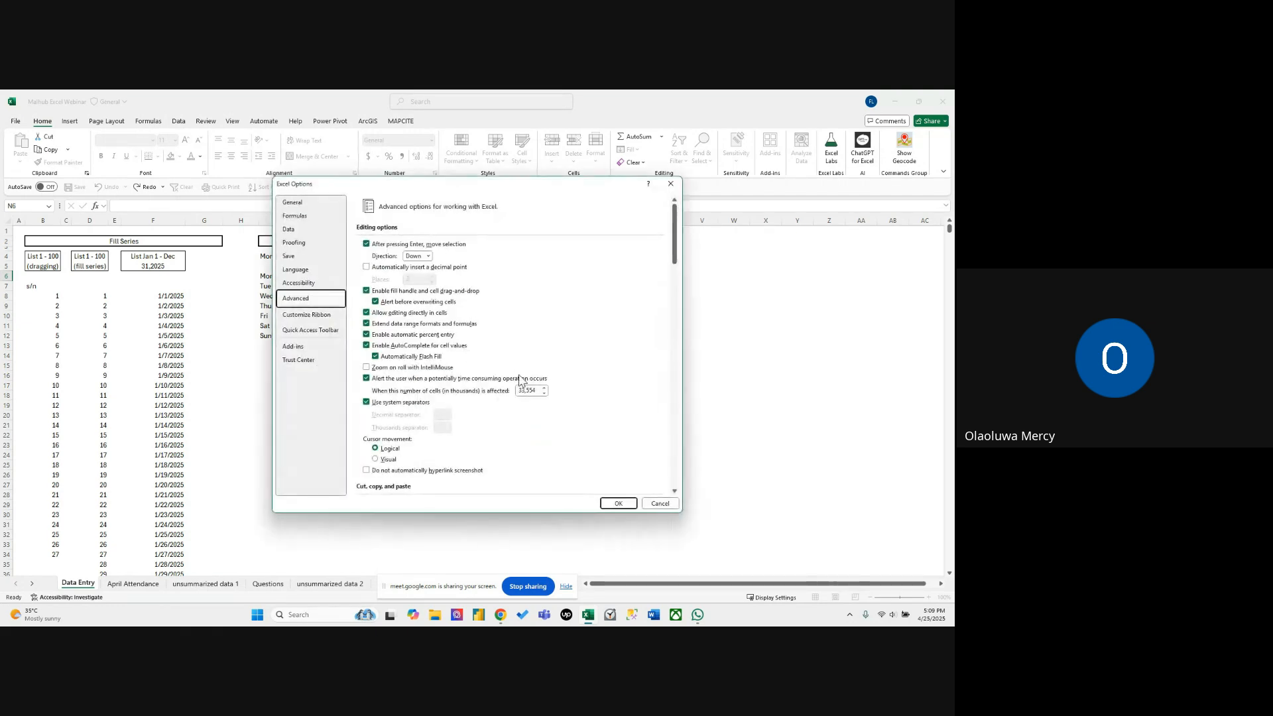
pyautogui.click(617, 503)
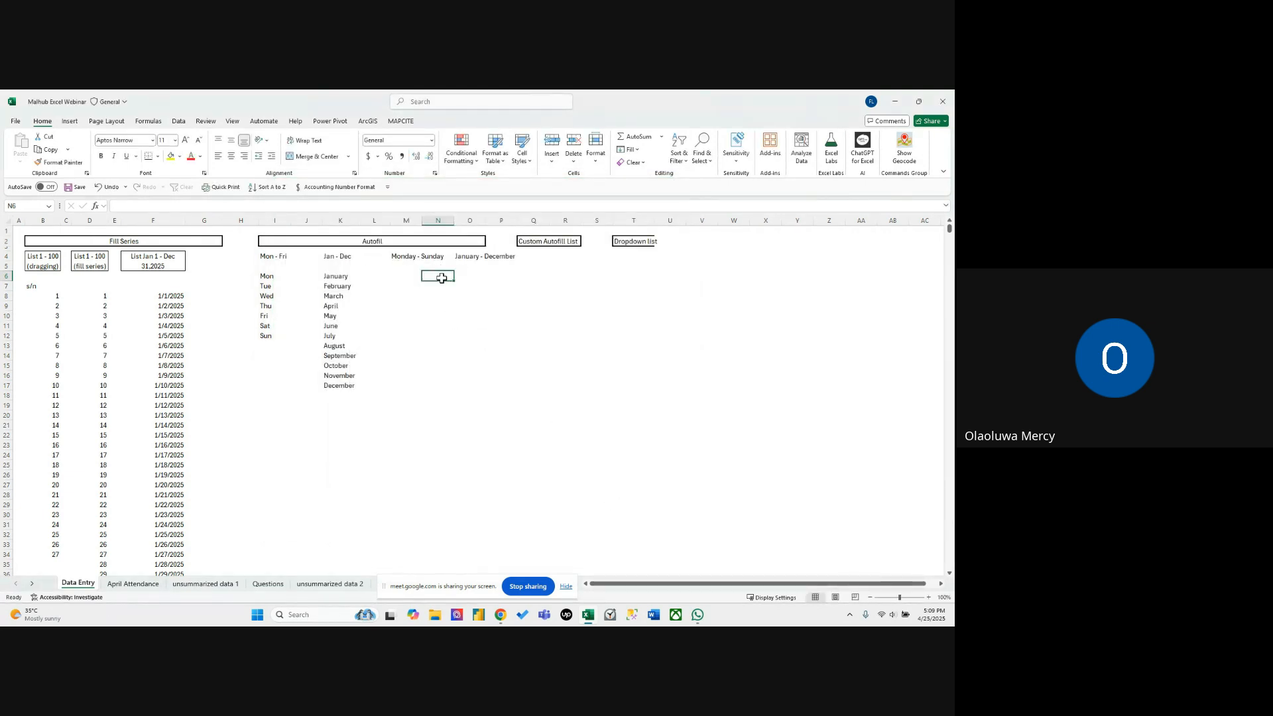
# Enter the custom list's first name in N6 and autofill the remaining entries down to N11.
pyautogui.write('Ol')
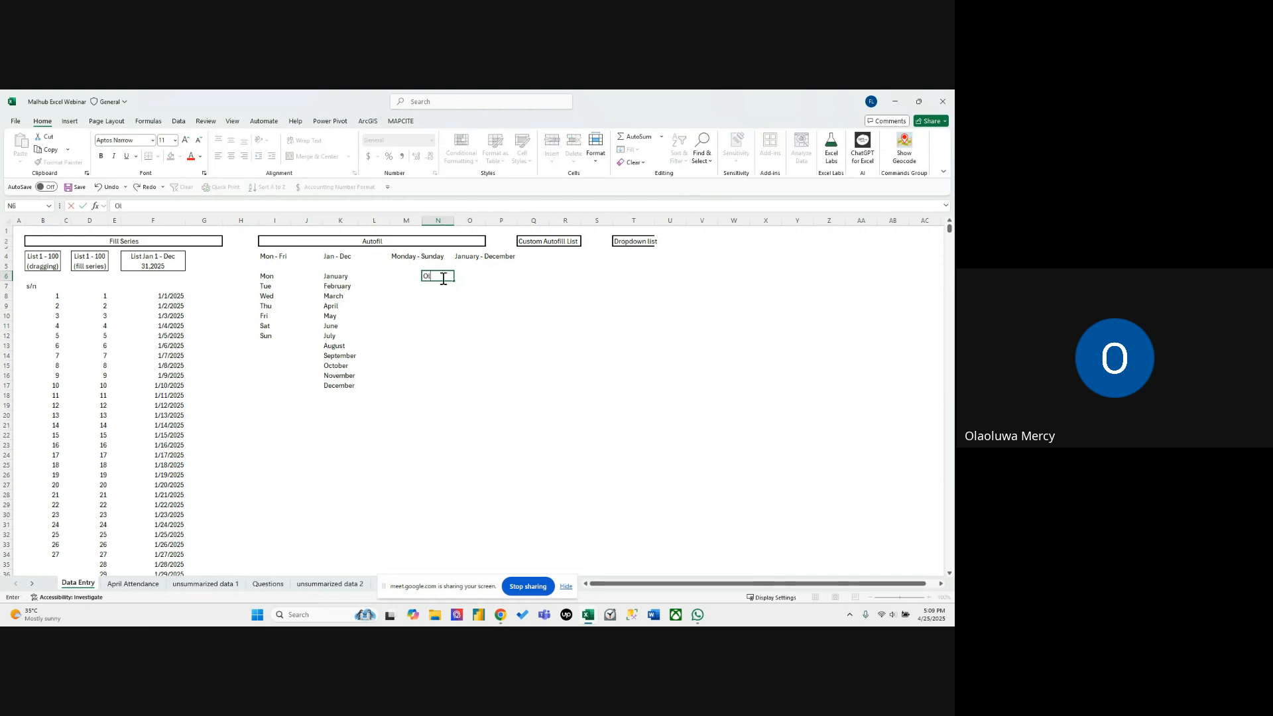
pyautogui.write('agoke')
pyautogui.press('Return')
pyautogui.click(443, 278)
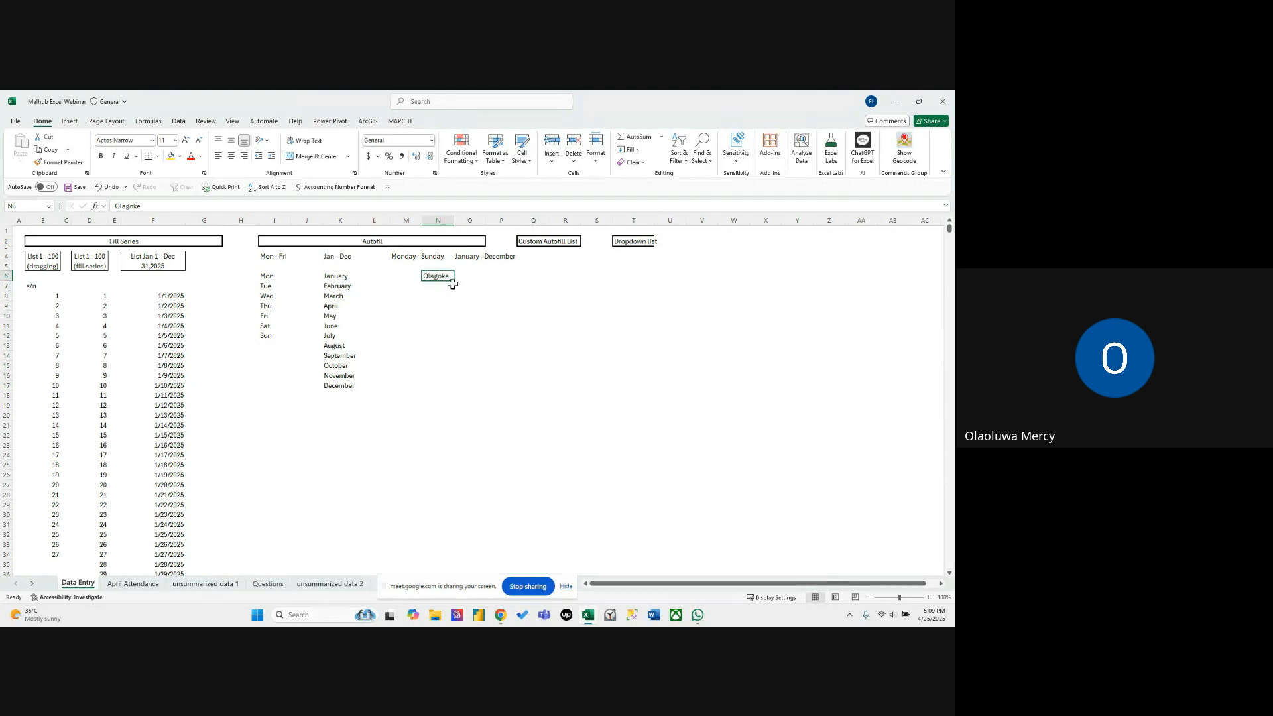
pyautogui.moveTo(453, 284); pyautogui.dragTo(484, 301)
pyautogui.click(489, 339)
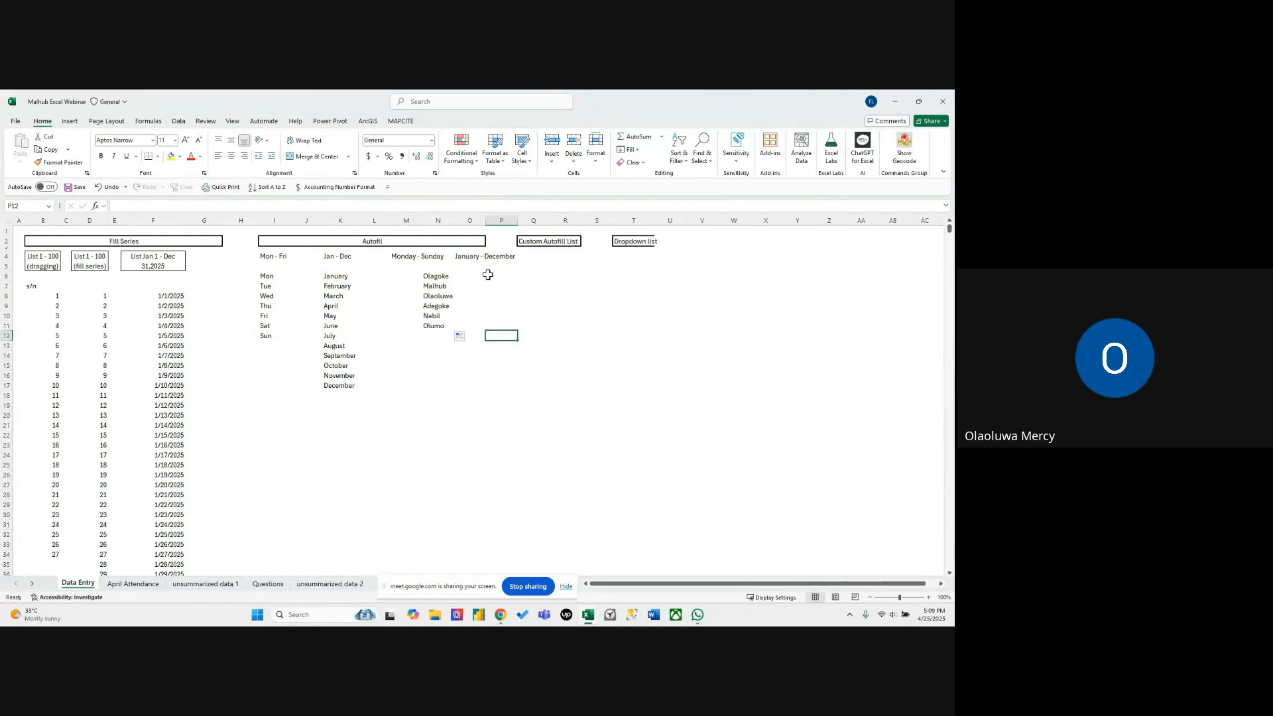
pyautogui.click(623, 240)
pyautogui.click(621, 256)
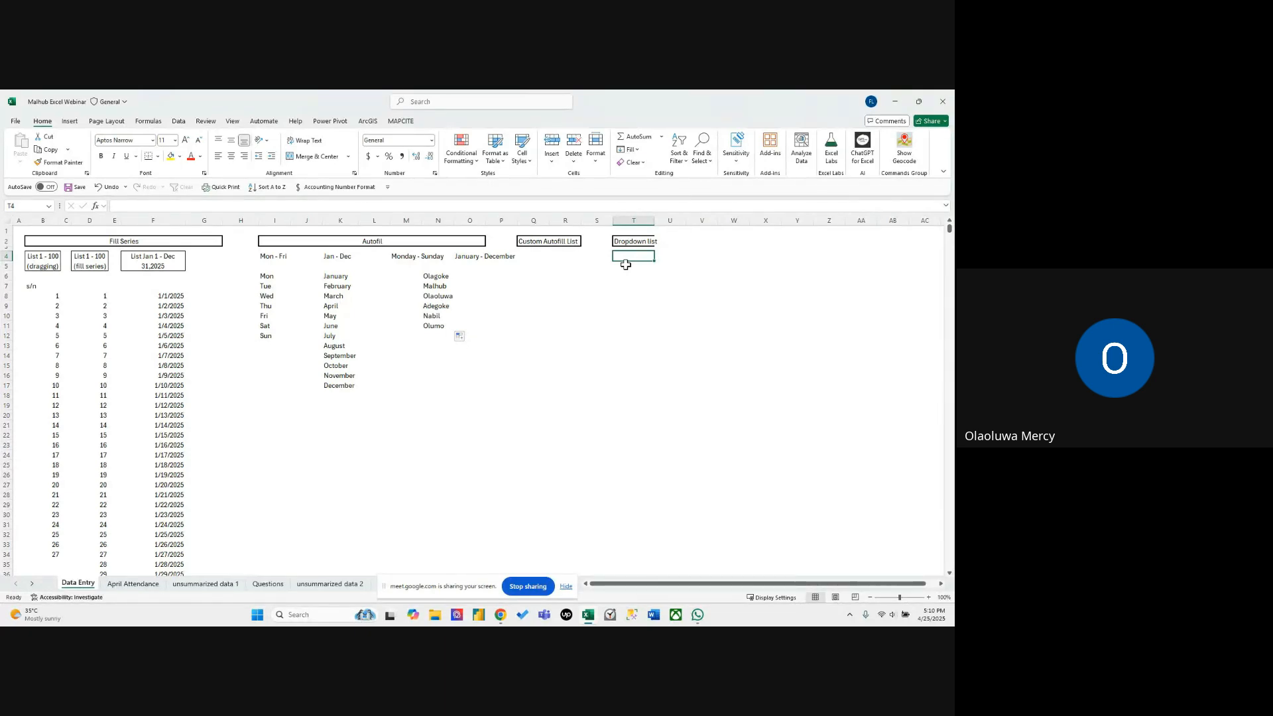
pyautogui.click(502, 286)
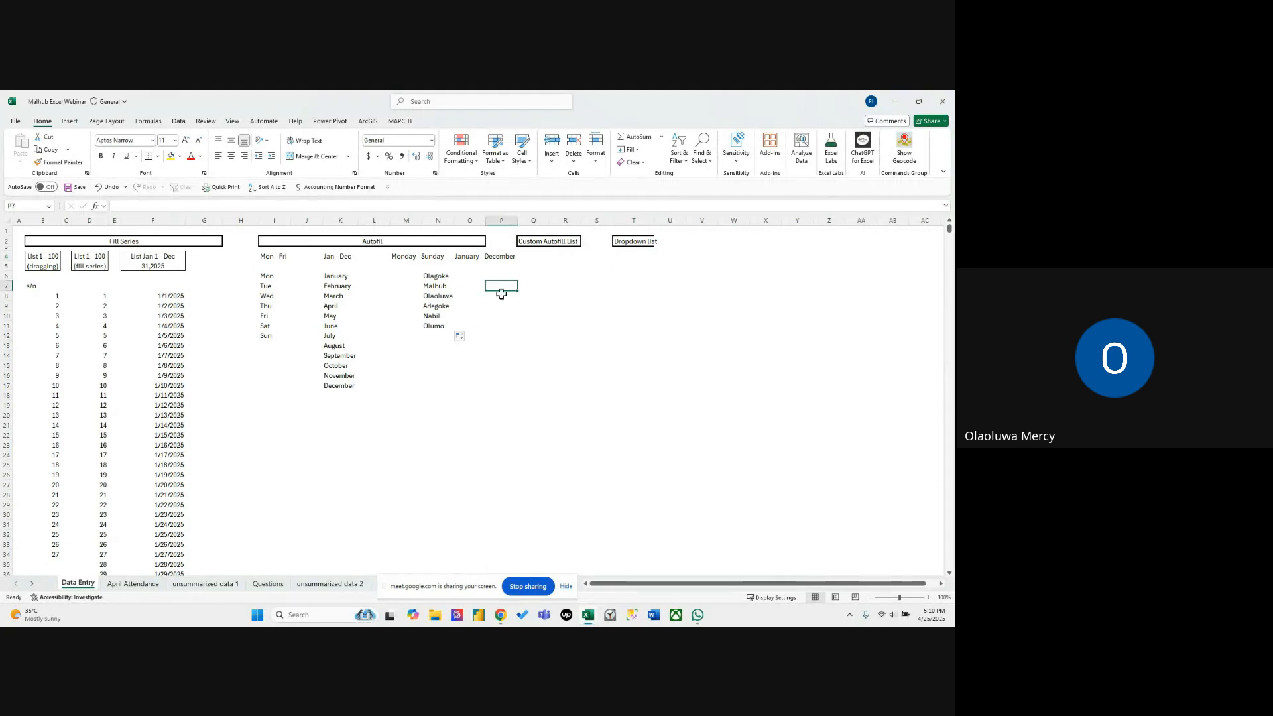
pyautogui.click(442, 277)
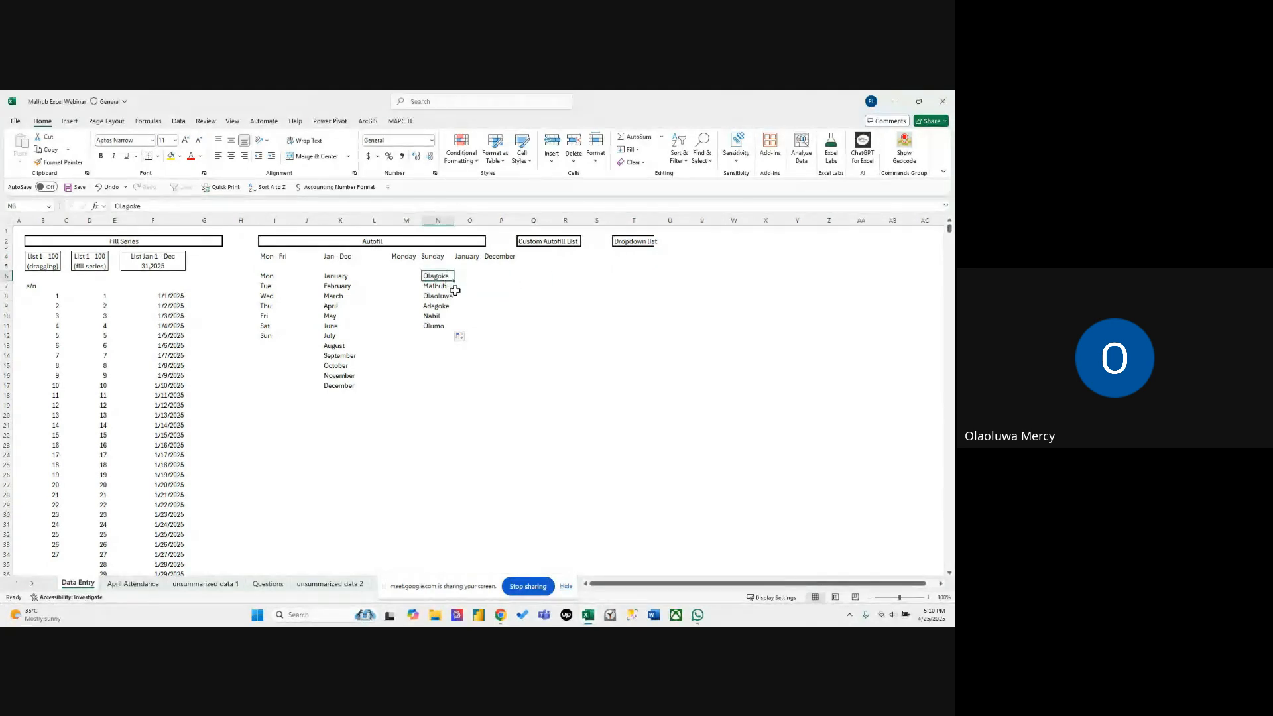
pyautogui.click(456, 286)
pyautogui.click(444, 292)
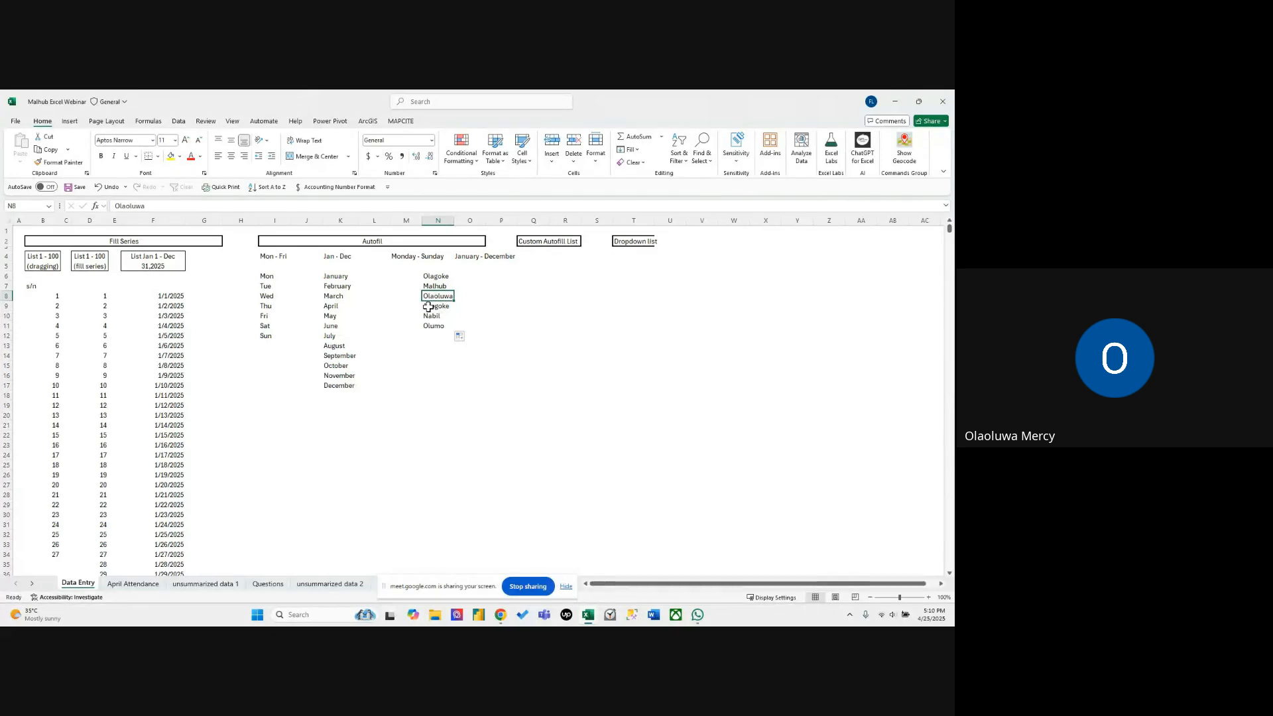
pyautogui.click(441, 307)
pyautogui.click(502, 319)
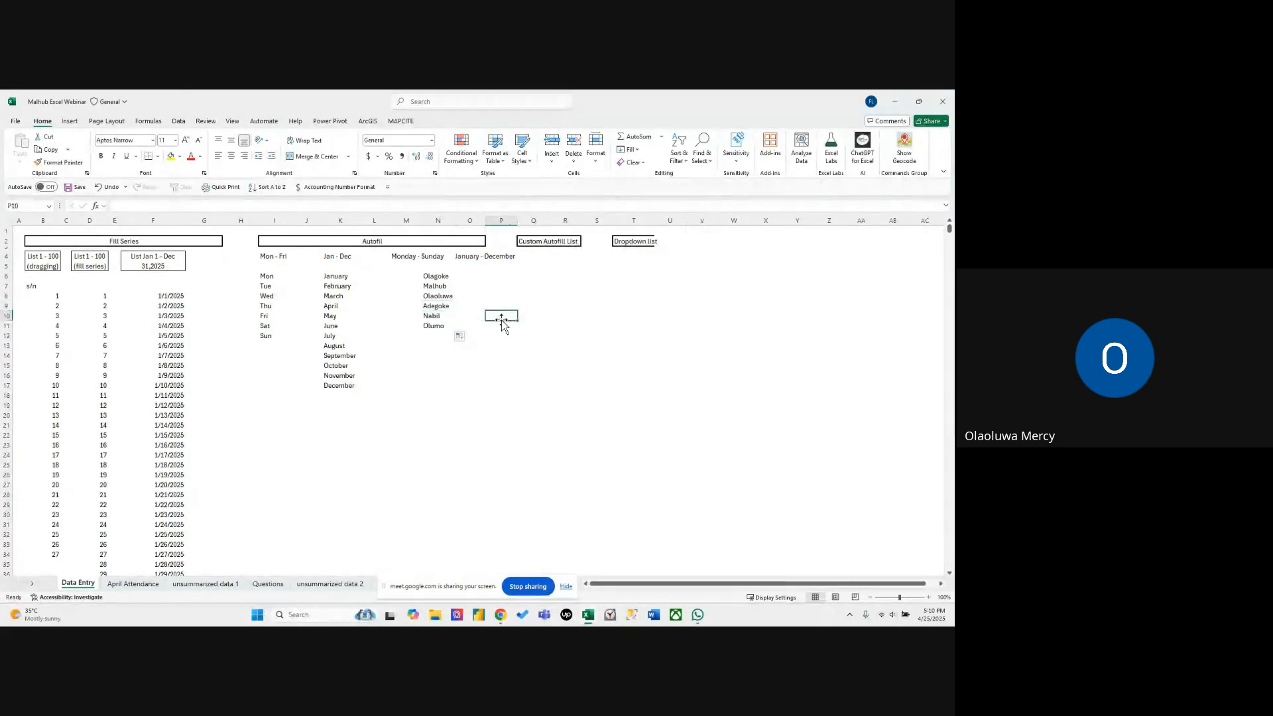
pyautogui.doubleClick(502, 318)
pyautogui.click(523, 297)
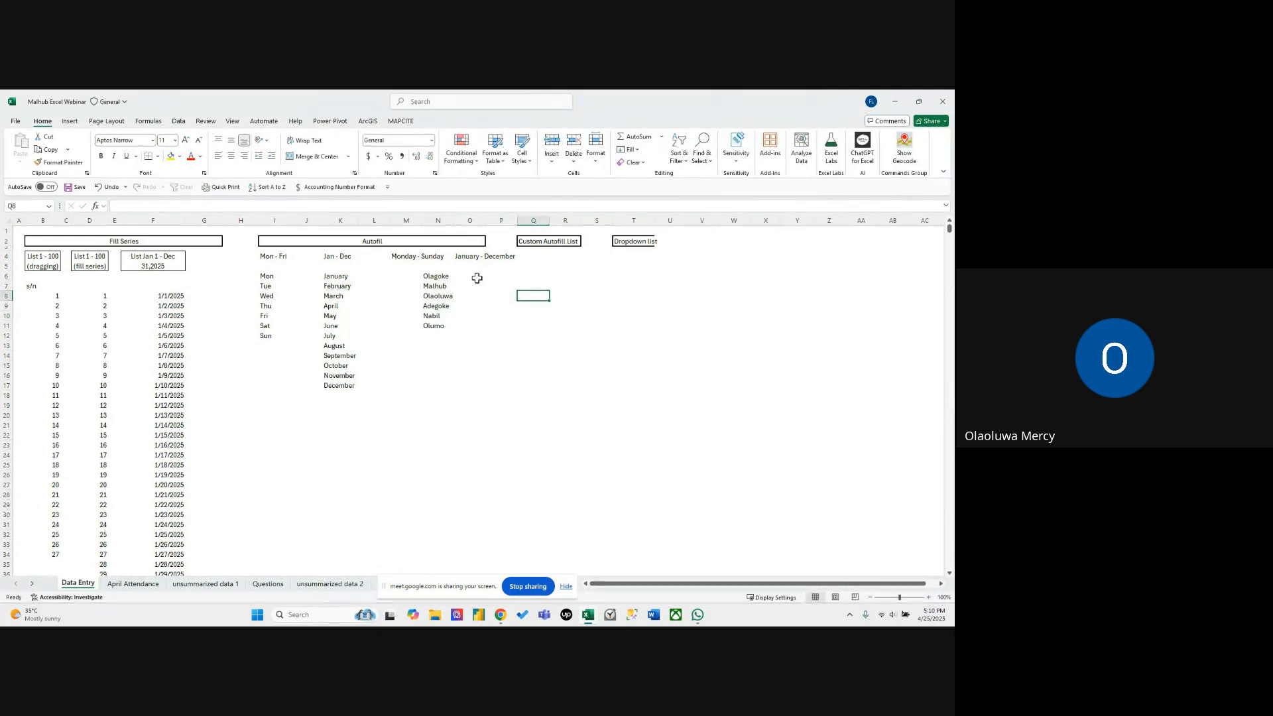
# Start a data validation rule for cell T4 below the Dropdown list heading, allowing only values from a List.
pyautogui.click(630, 260)
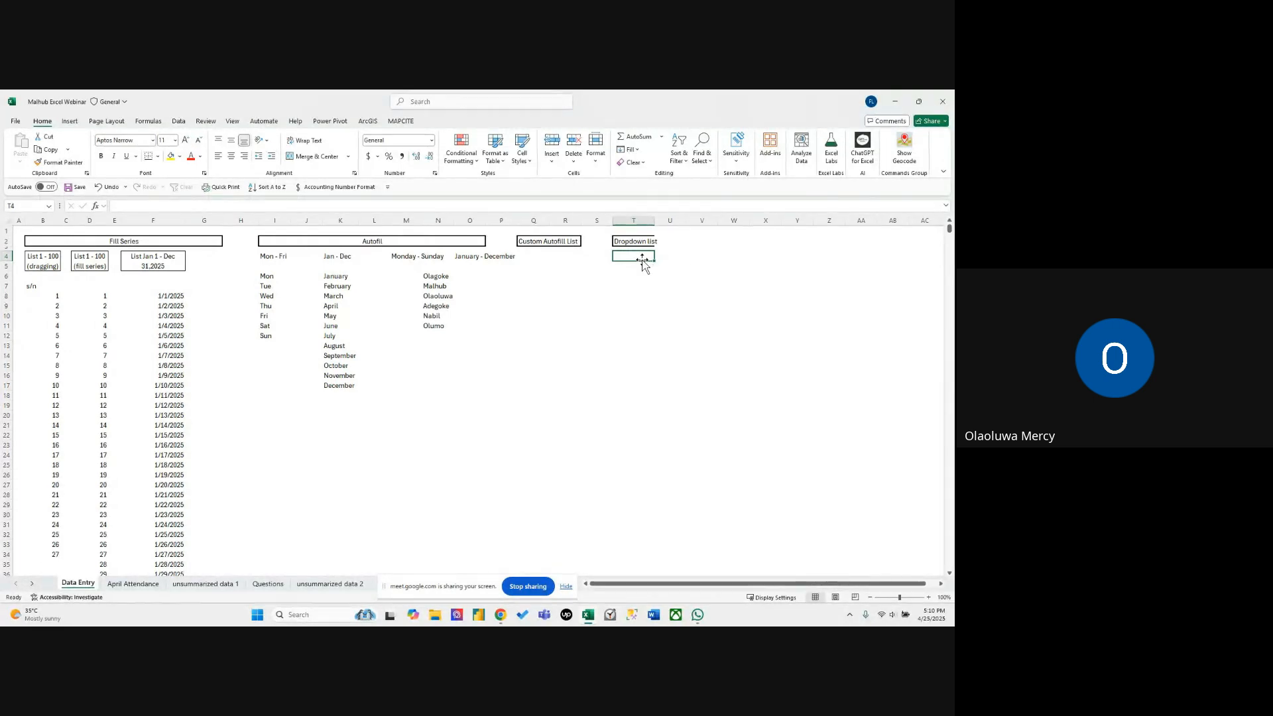
pyautogui.click(178, 121)
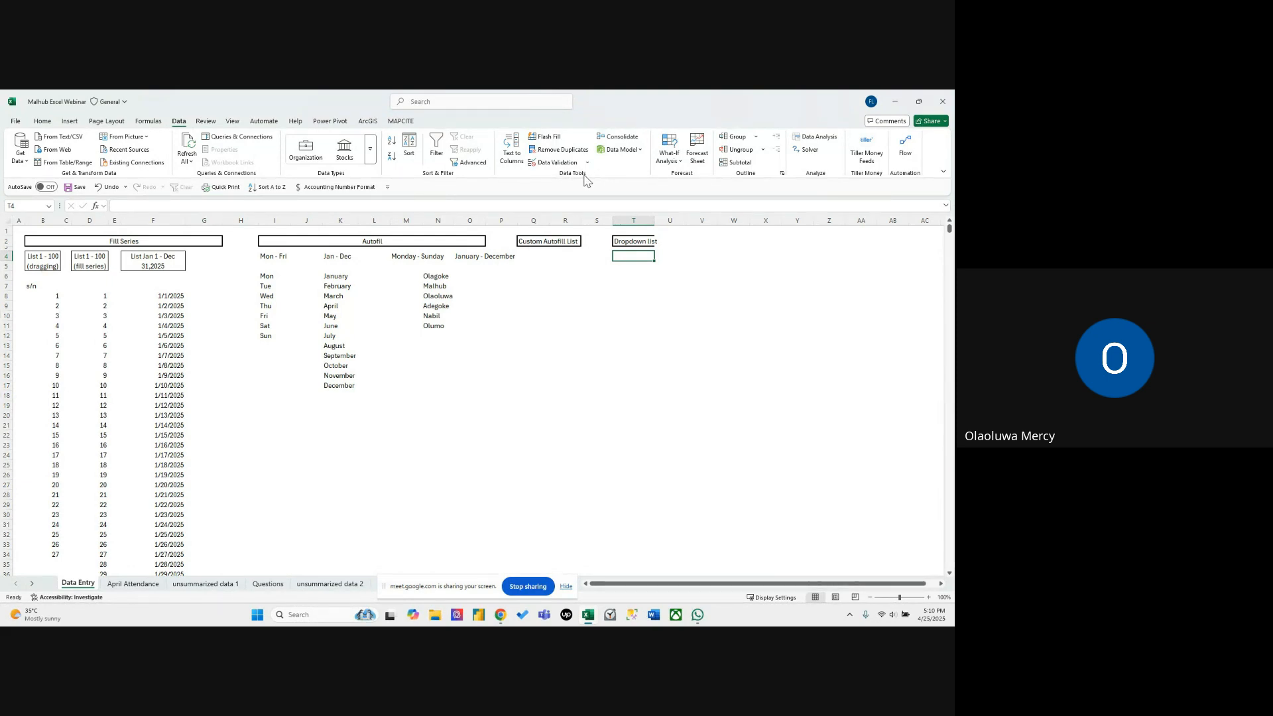
pyautogui.click(548, 167)
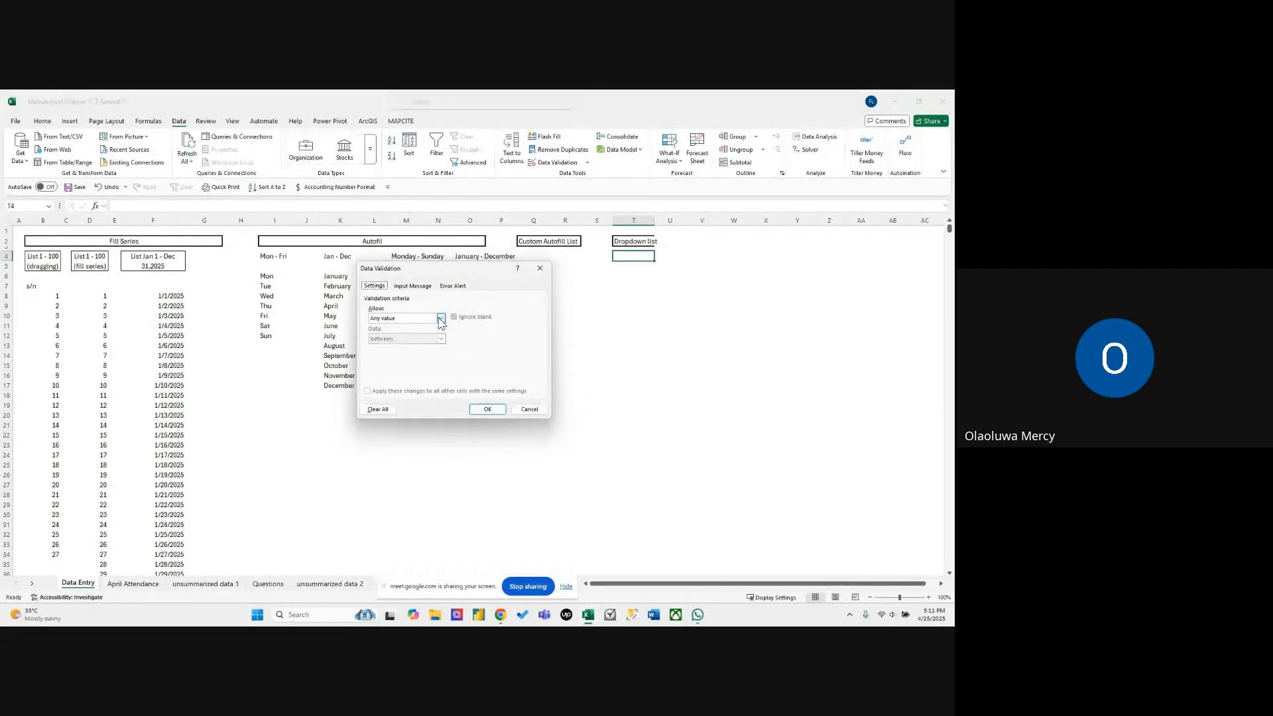
pyautogui.click(441, 319)
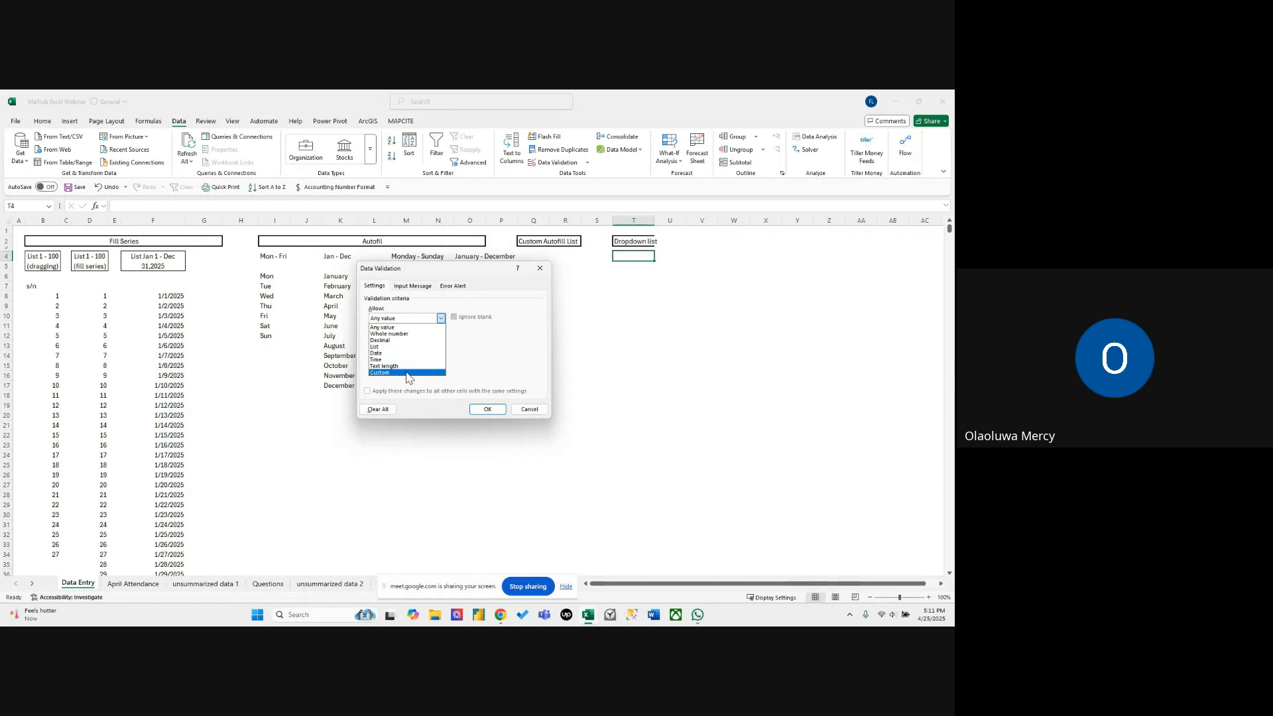
pyautogui.click(398, 346)
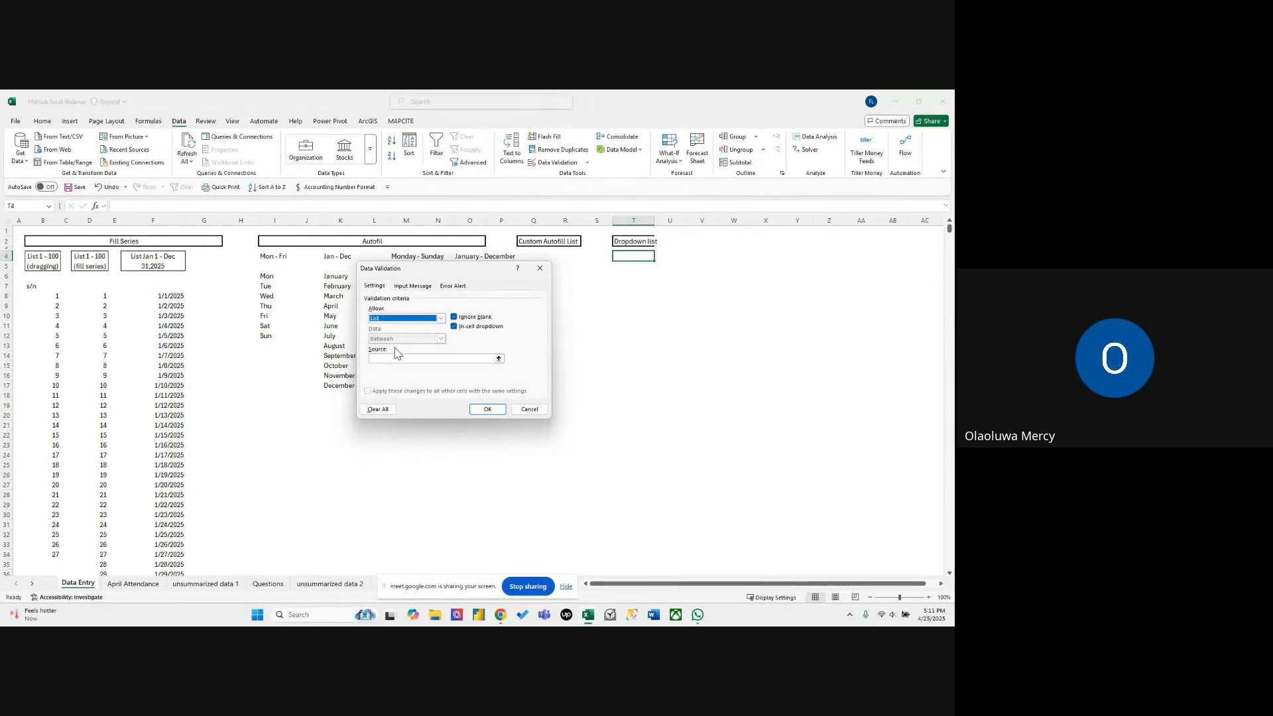
# Set the validation source to the names in N6:N11 and apply the dropdown list to T4.
pyautogui.click(476, 359)
pyautogui.moveTo(477, 275); pyautogui.dragTo(447, 317)
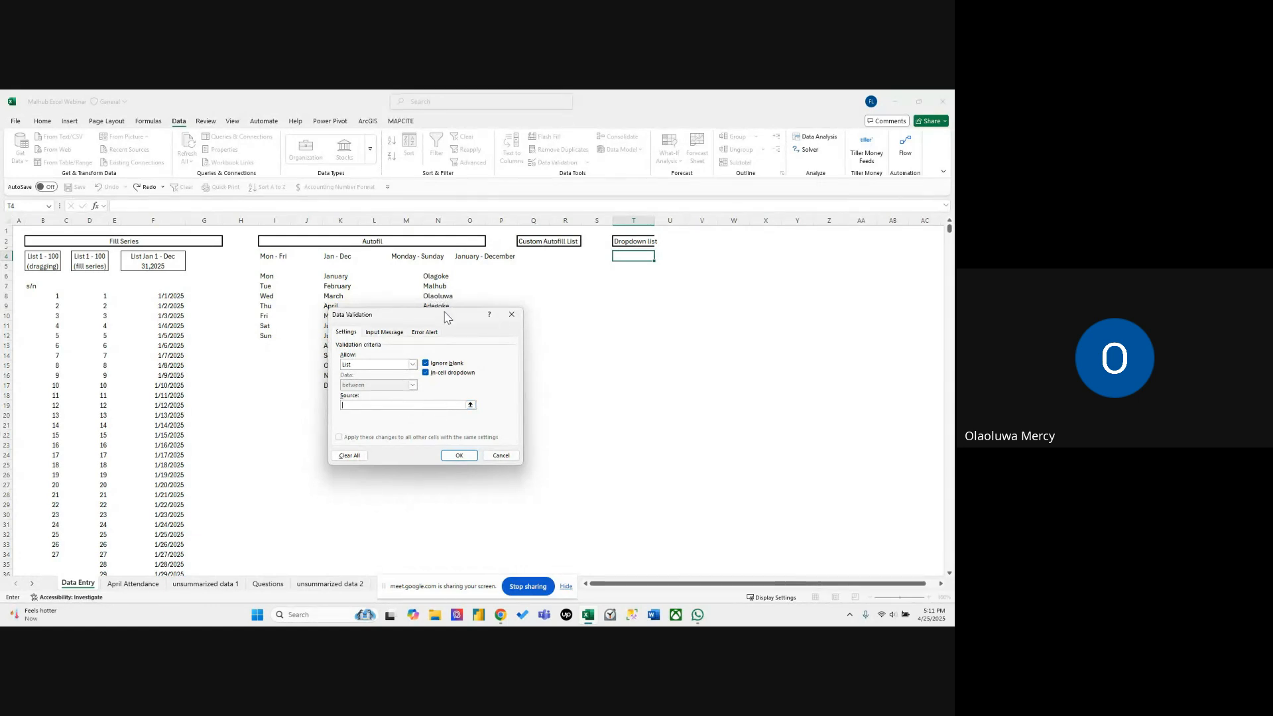
pyautogui.moveTo(449, 315); pyautogui.dragTo(396, 347)
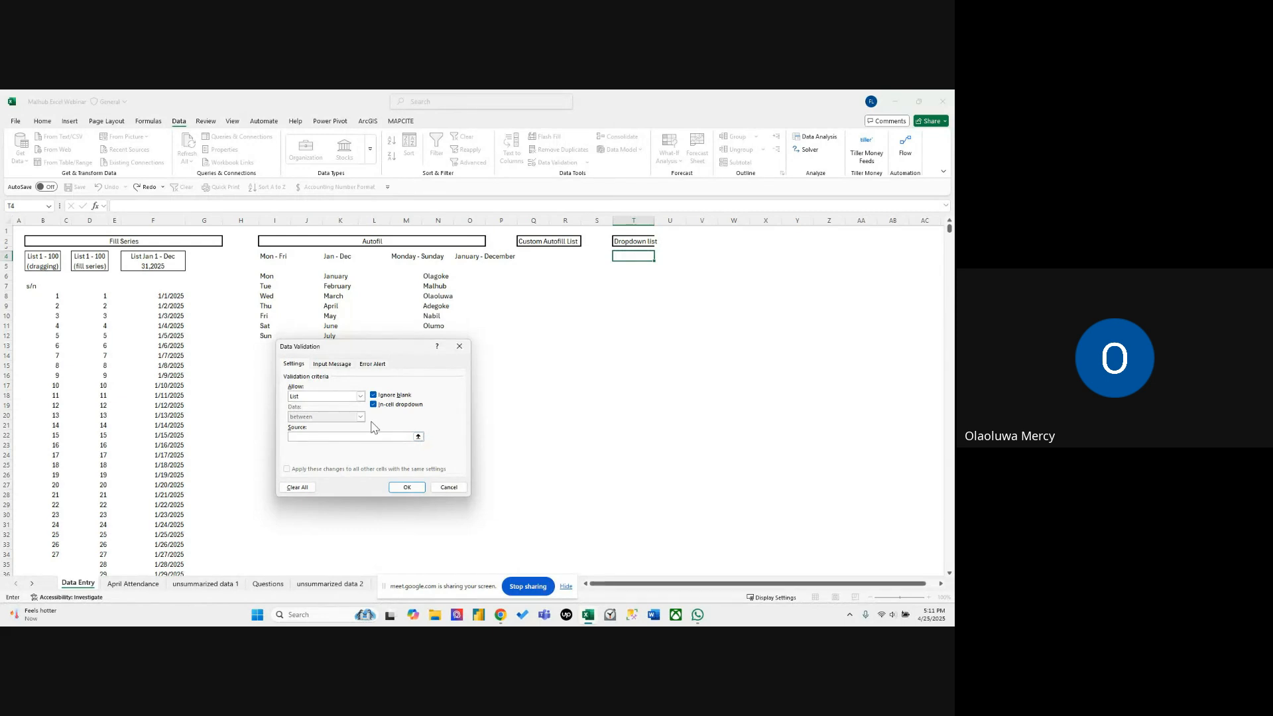
pyautogui.click(419, 437)
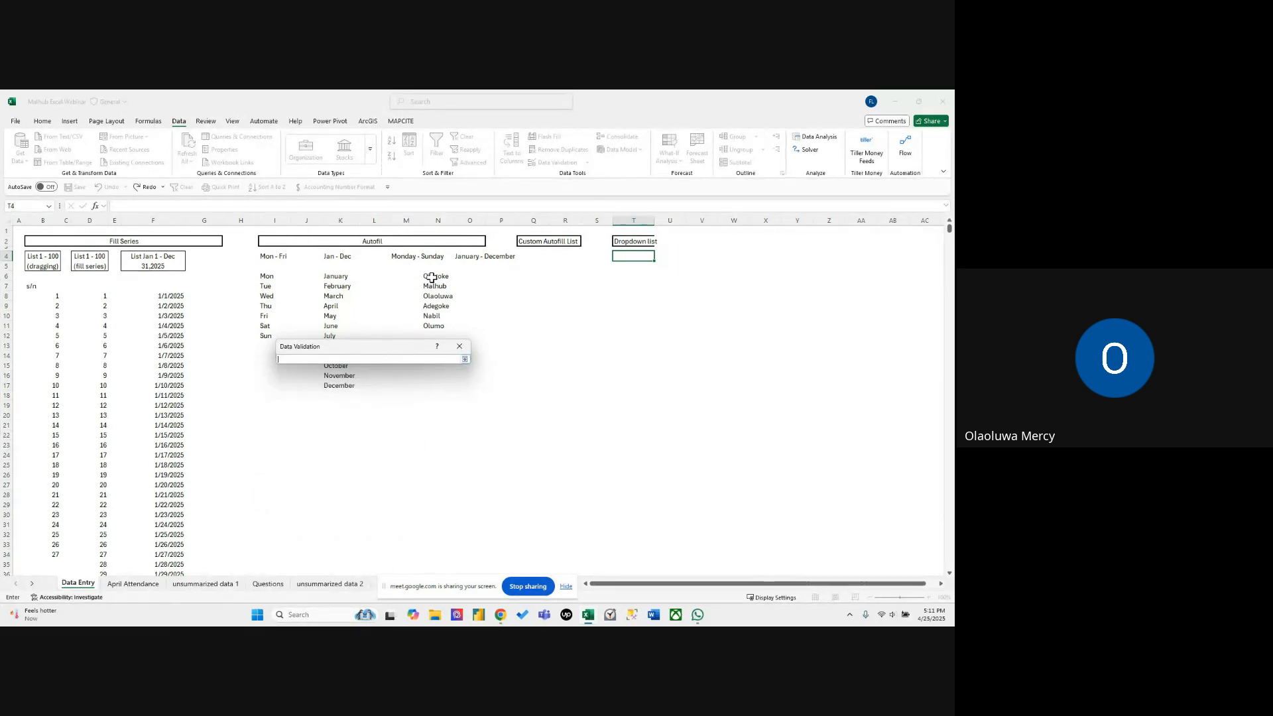
pyautogui.moveTo(428, 277); pyautogui.dragTo(432, 326)
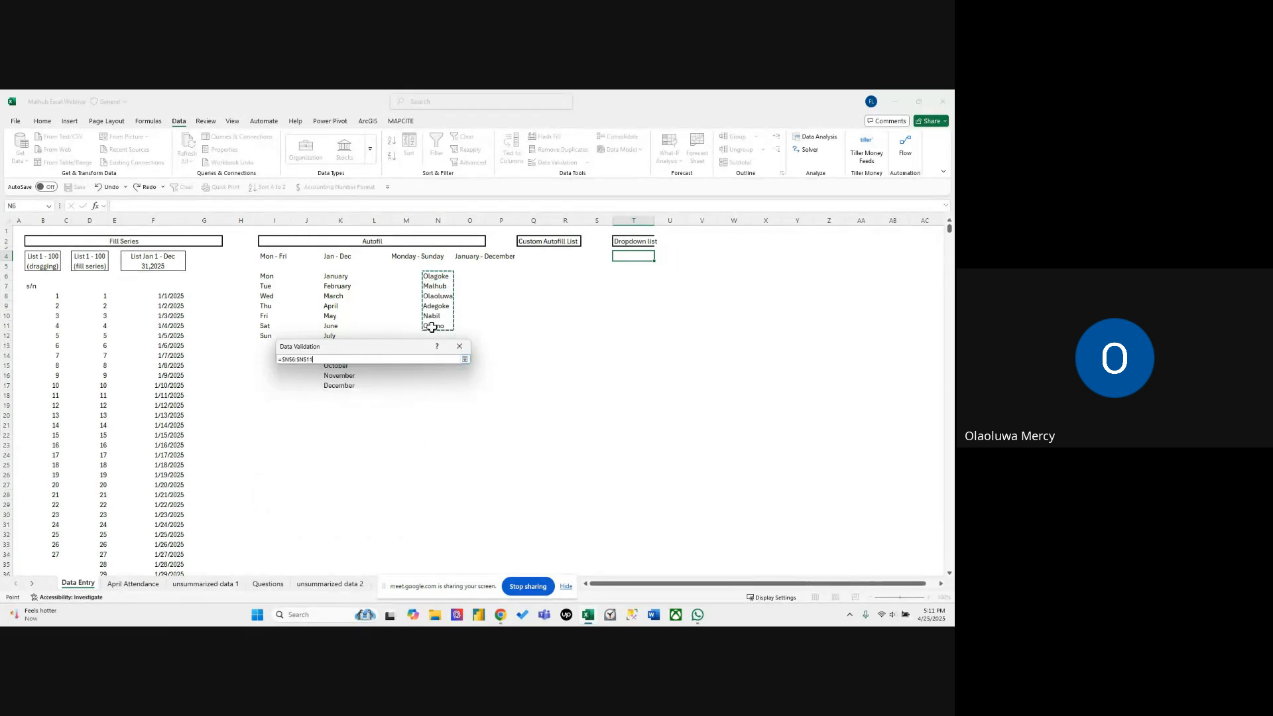
pyautogui.click(465, 360)
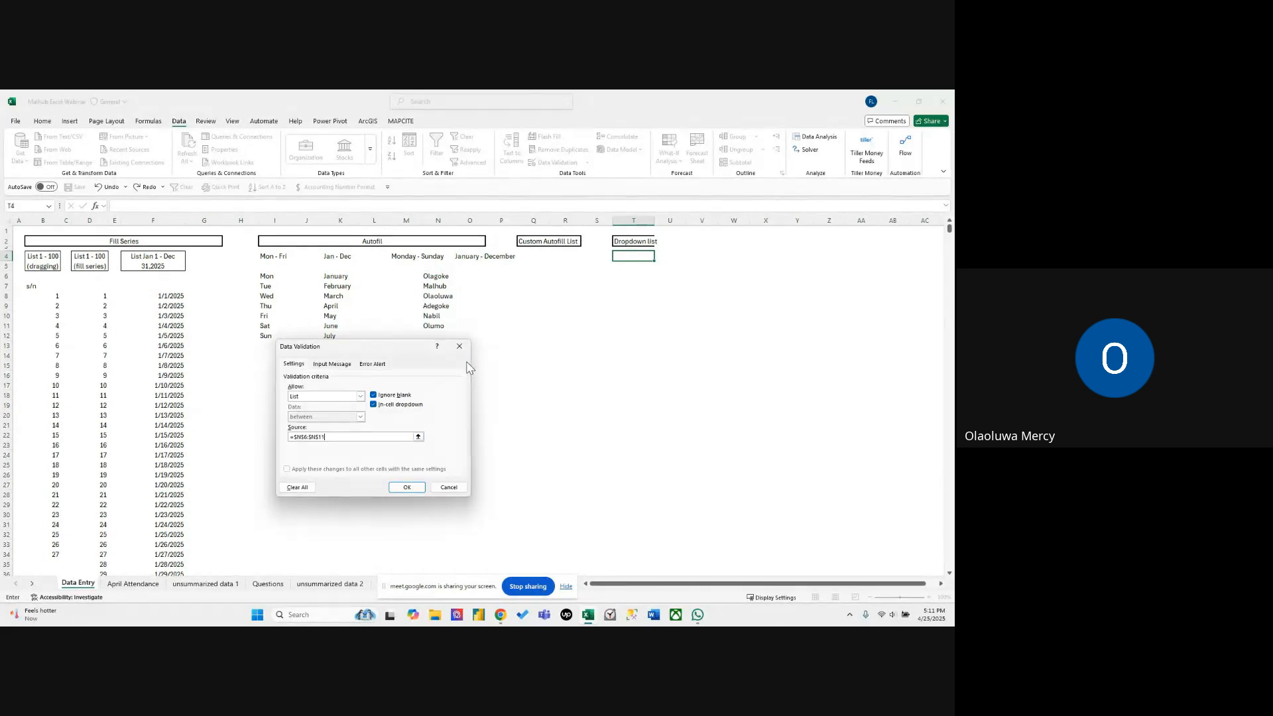
pyautogui.click(407, 487)
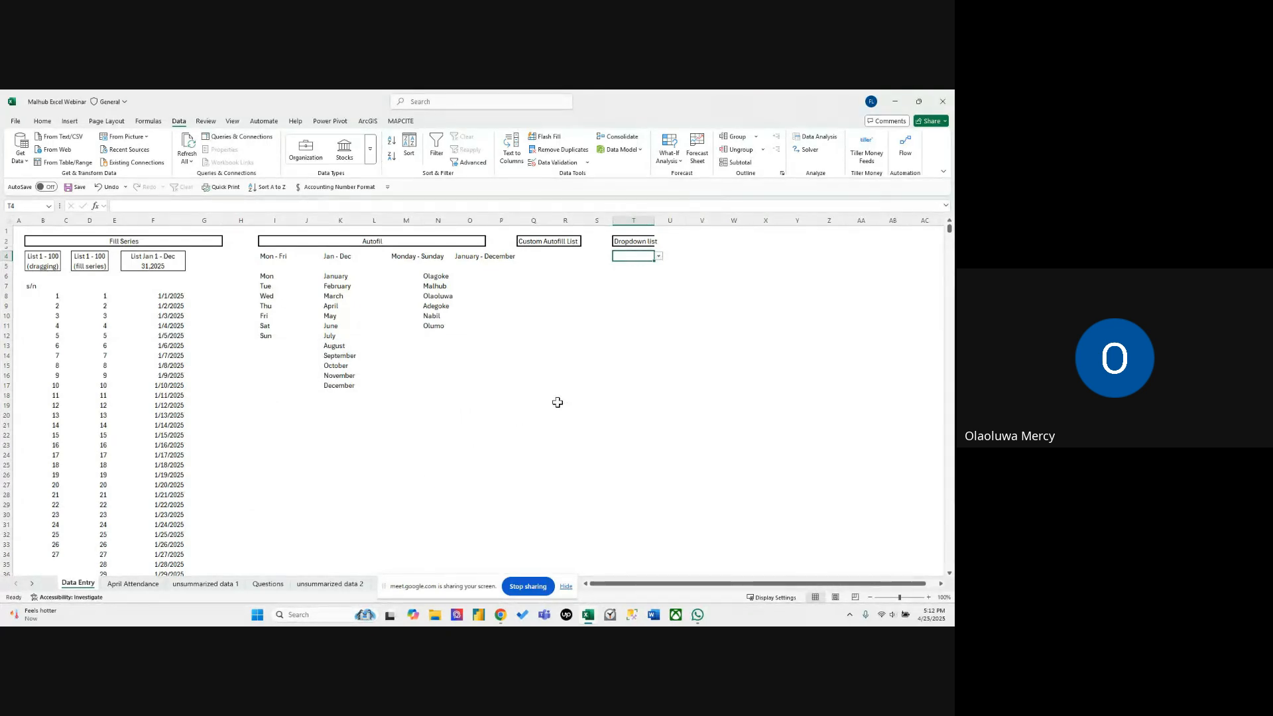
# Test the dropdown in T4 by choosing the first, third and finally the fourth list entry.
pyautogui.click(659, 256)
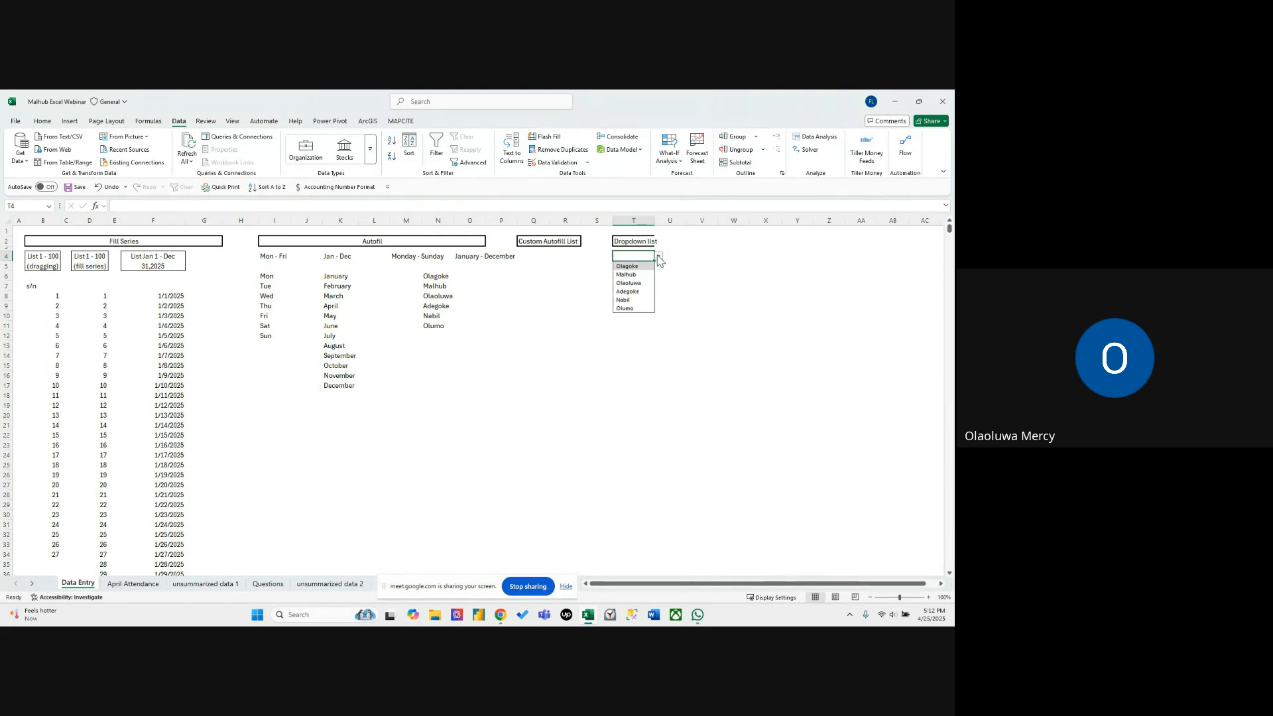
pyautogui.click(643, 266)
pyautogui.click(658, 257)
pyautogui.click(636, 285)
pyautogui.click(658, 257)
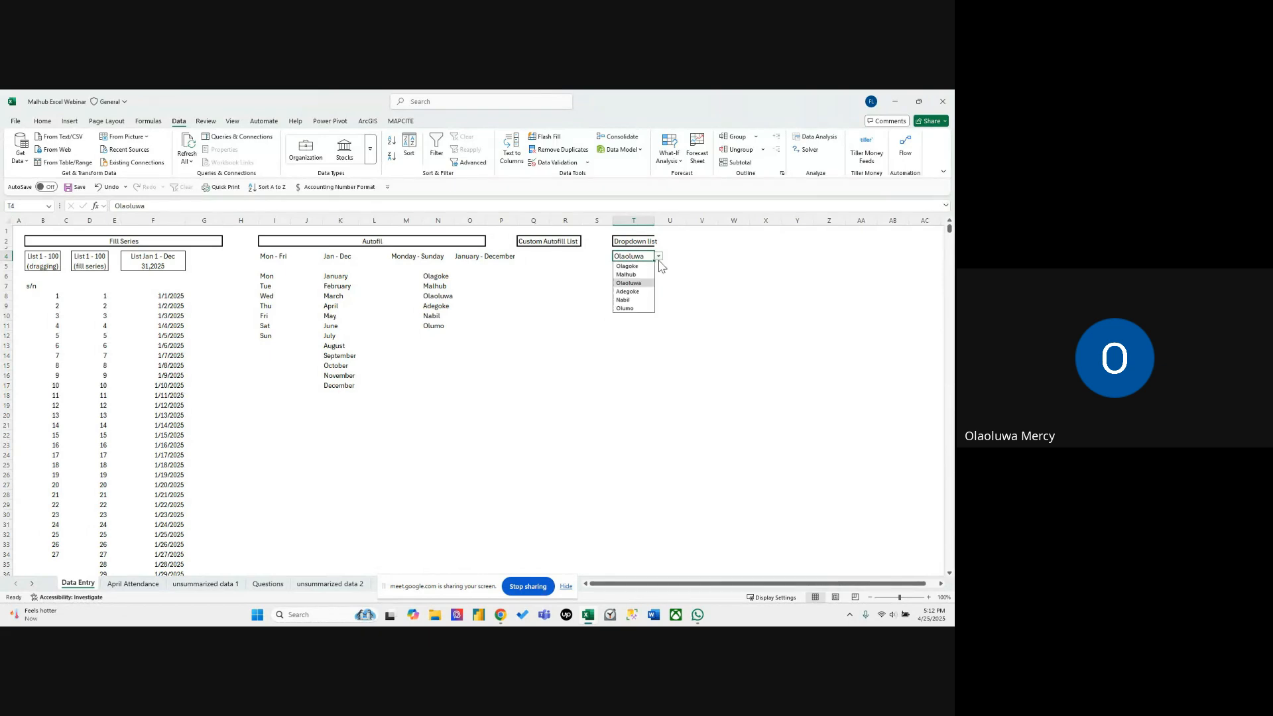
pyautogui.click(637, 296)
pyautogui.click(648, 275)
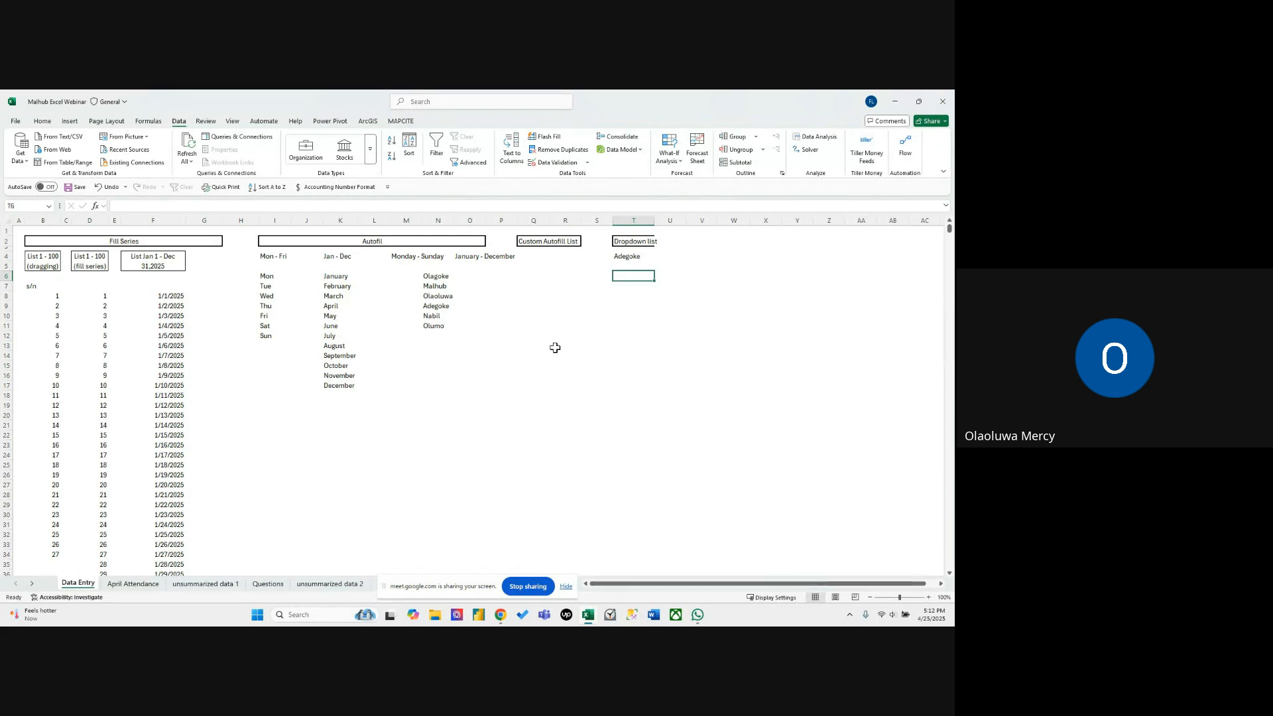
pyautogui.click(524, 367)
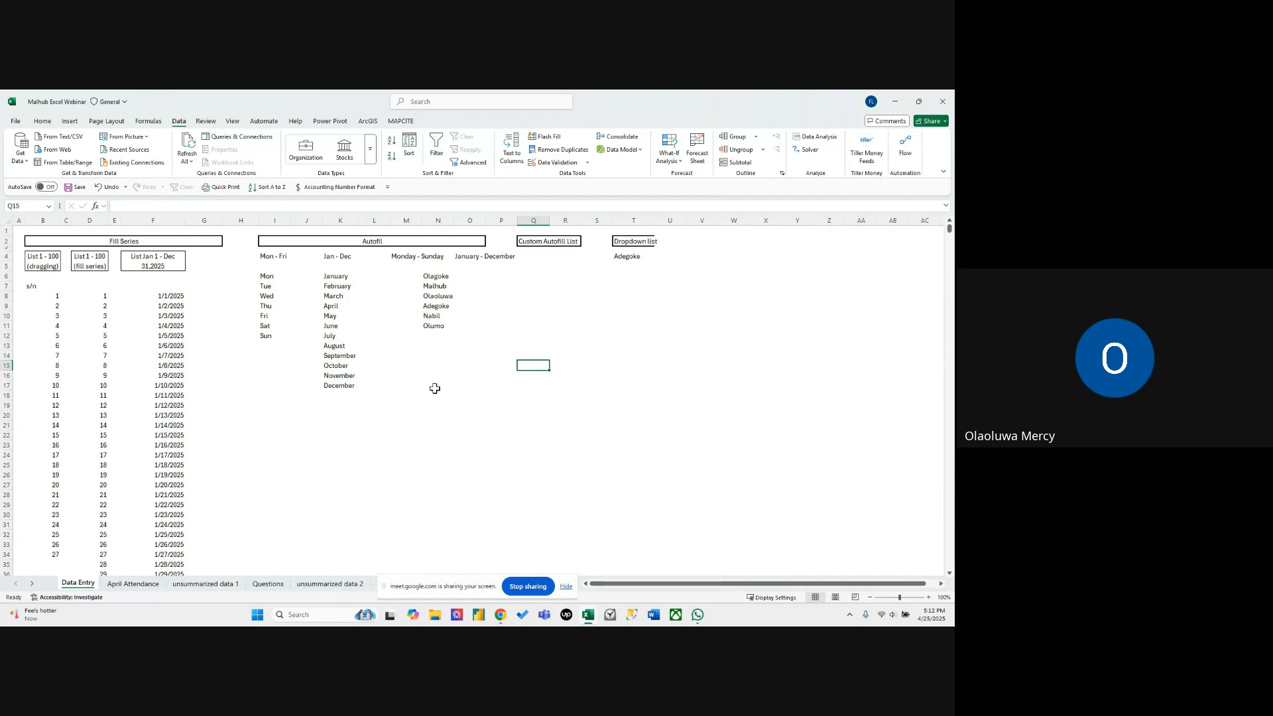
# Hide the screen-sharing notice, open the April Attendance sheet and turn off its gridlines.
pyautogui.click(565, 586)
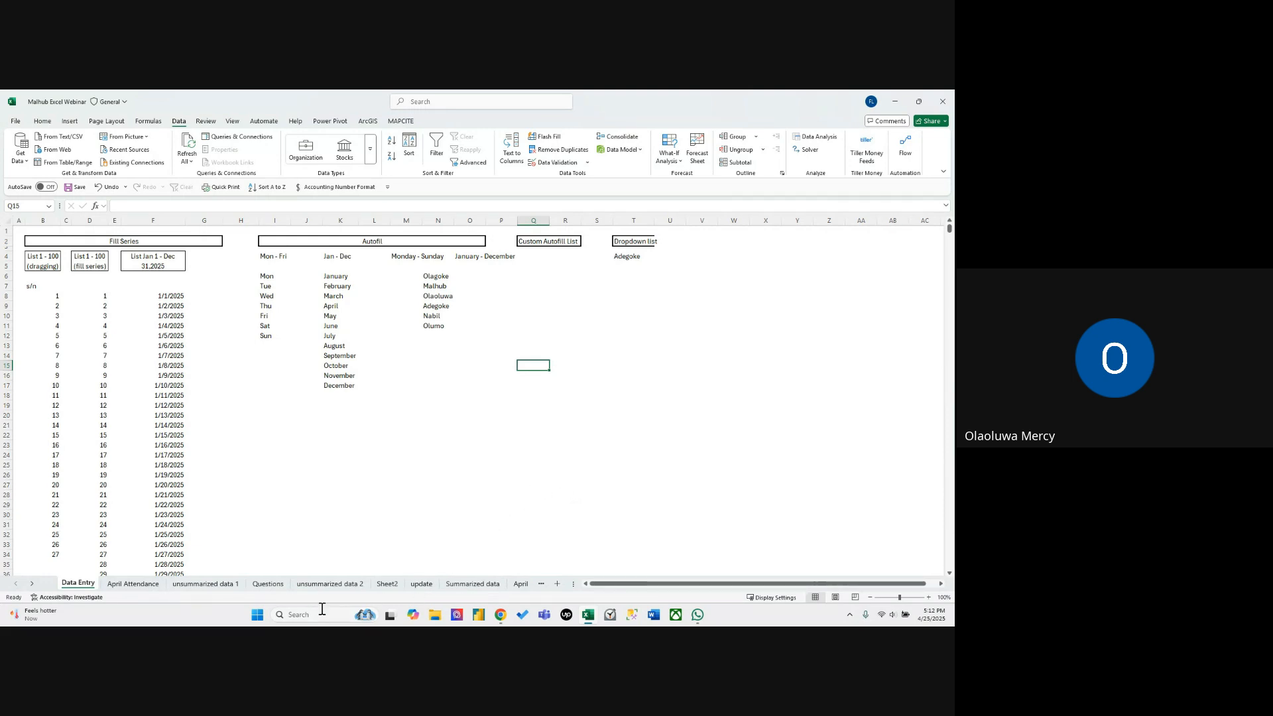
pyautogui.click(147, 586)
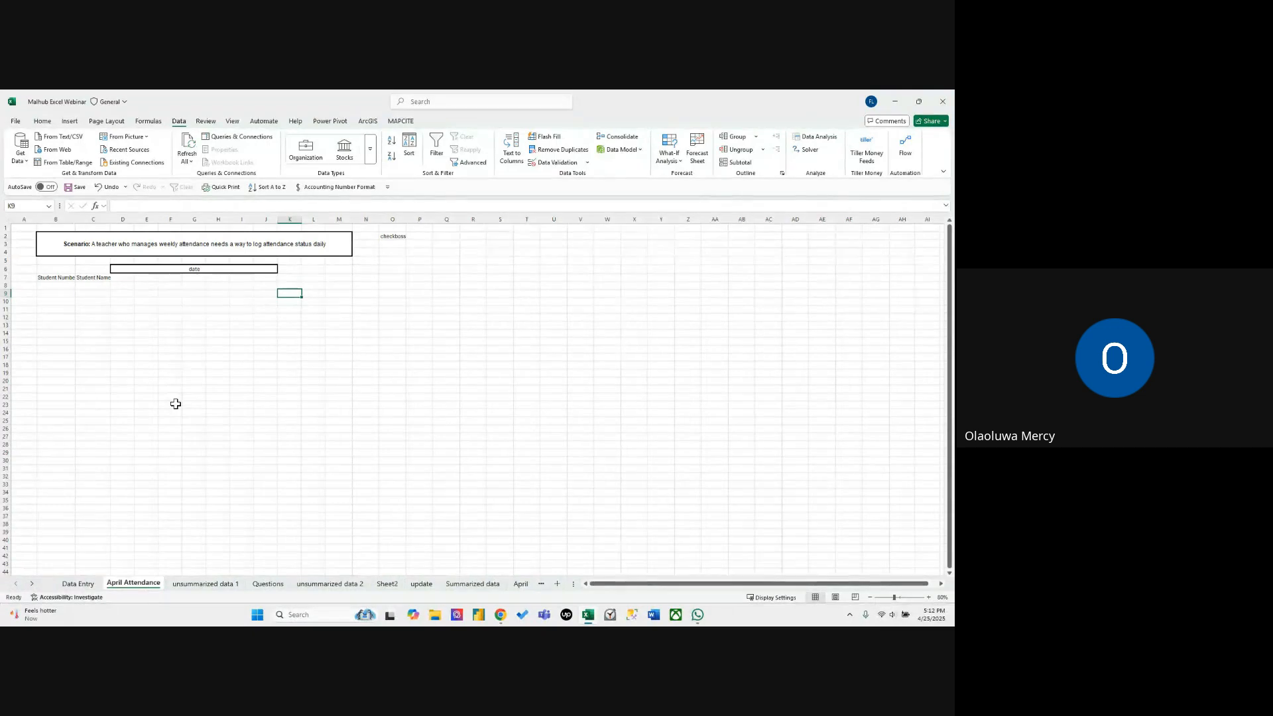
pyautogui.click(232, 120)
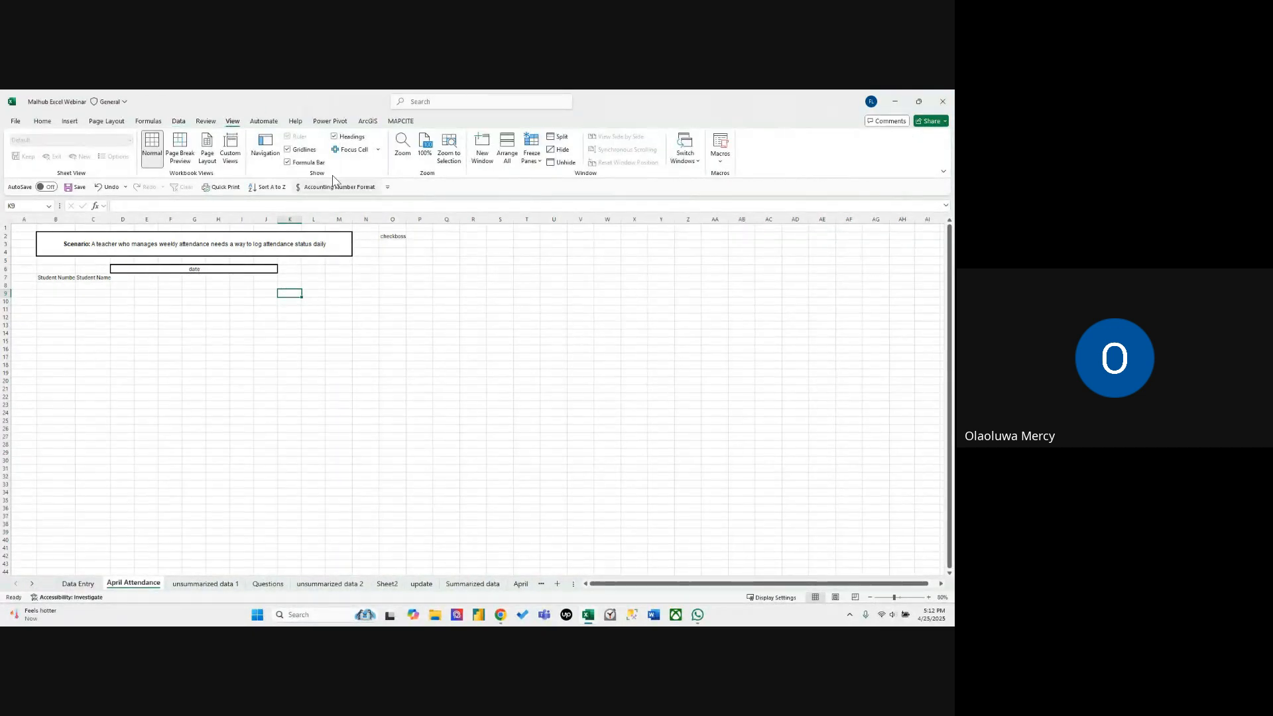
pyautogui.click(288, 149)
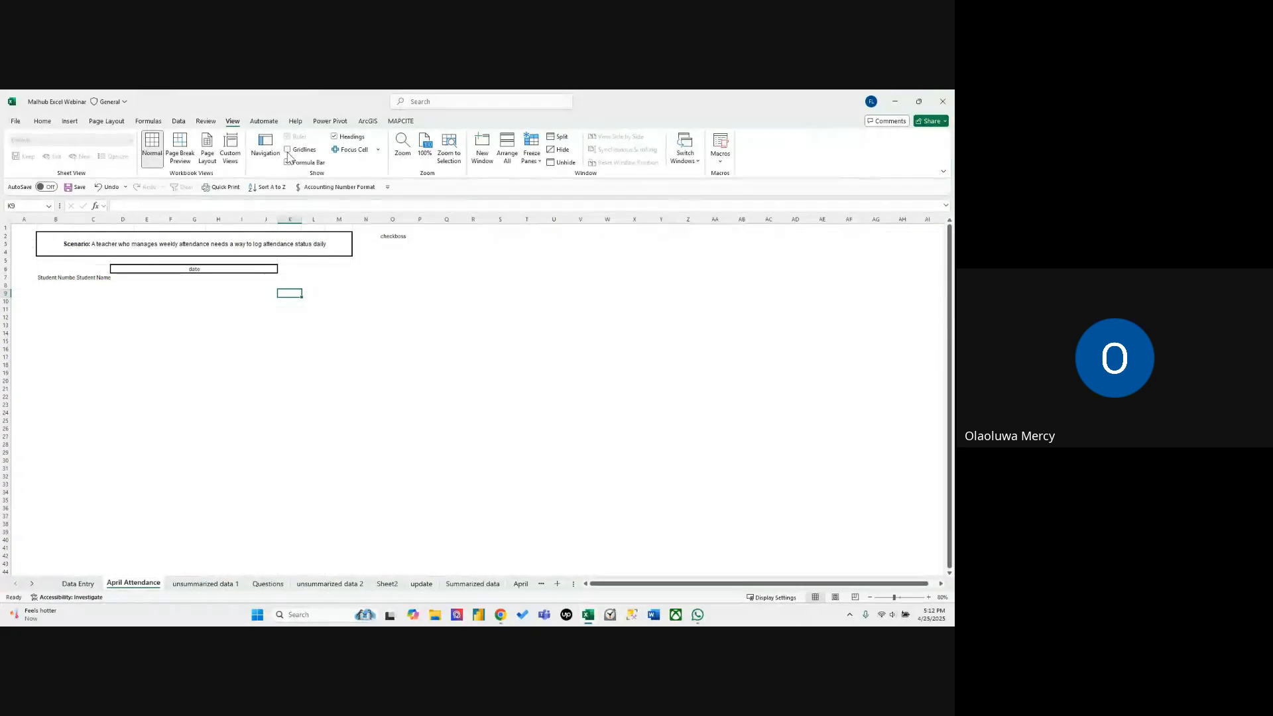
pyautogui.click(368, 329)
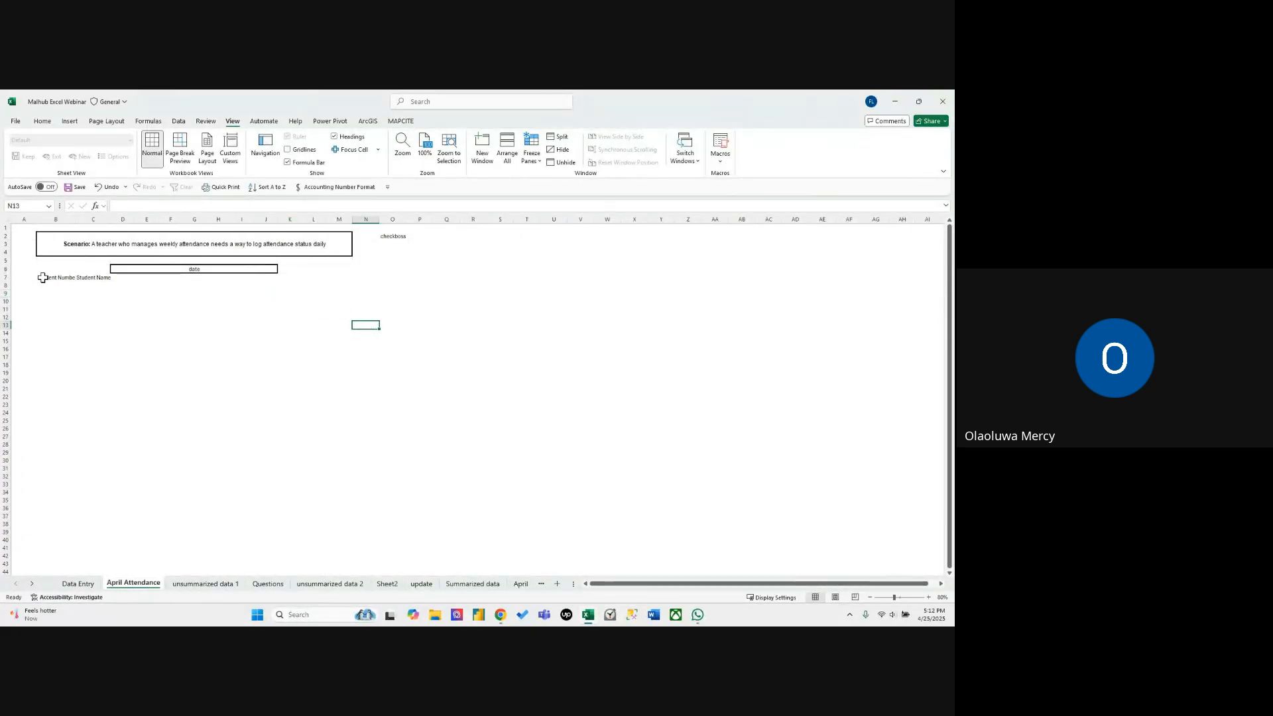
# Review the attendance scenario and headings, and autofit column B to the Student Number heading.
pyautogui.click(68, 279)
pyautogui.click(71, 253)
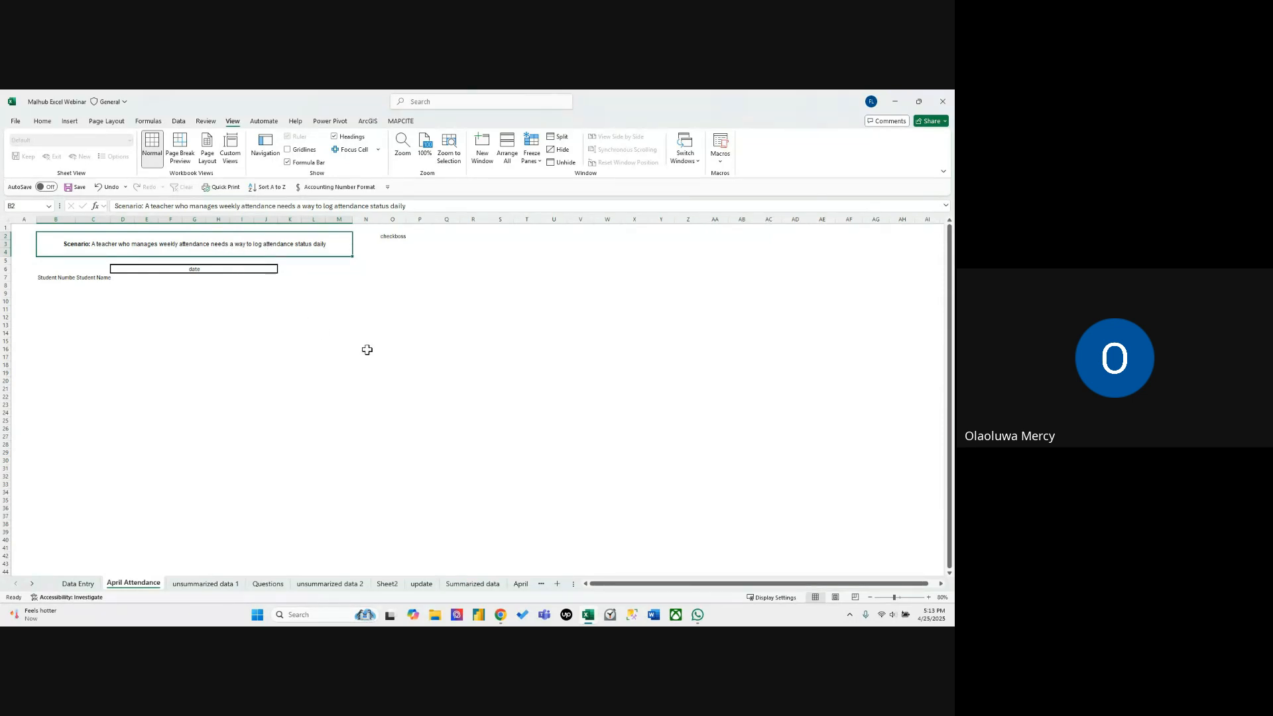
pyautogui.click(312, 340)
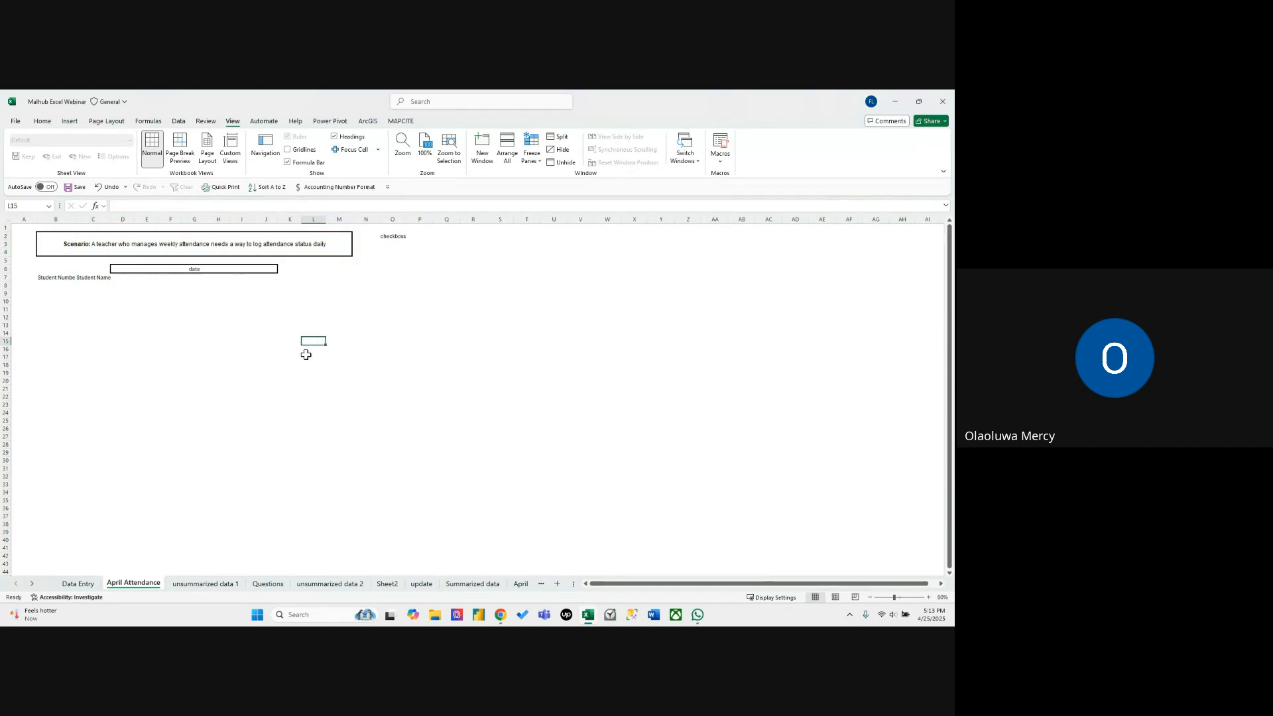
pyautogui.click(52, 285)
pyautogui.click(81, 285)
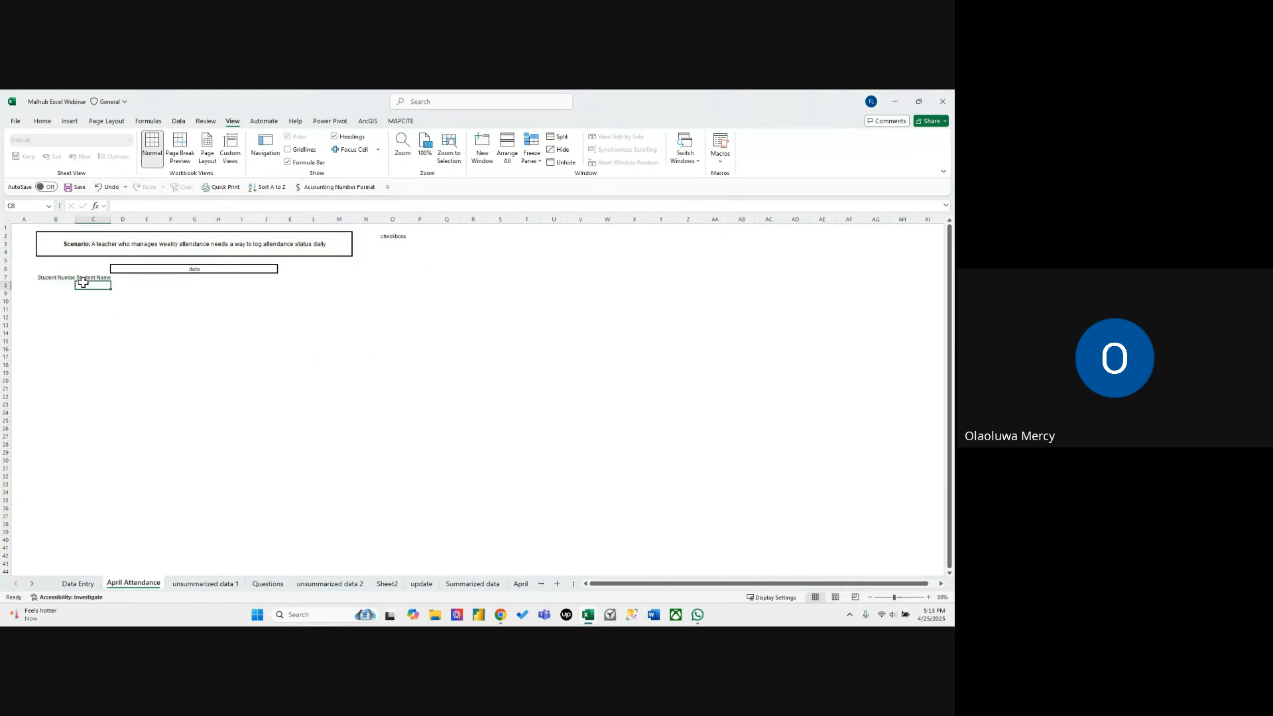
pyautogui.click(61, 285)
pyautogui.click(67, 277)
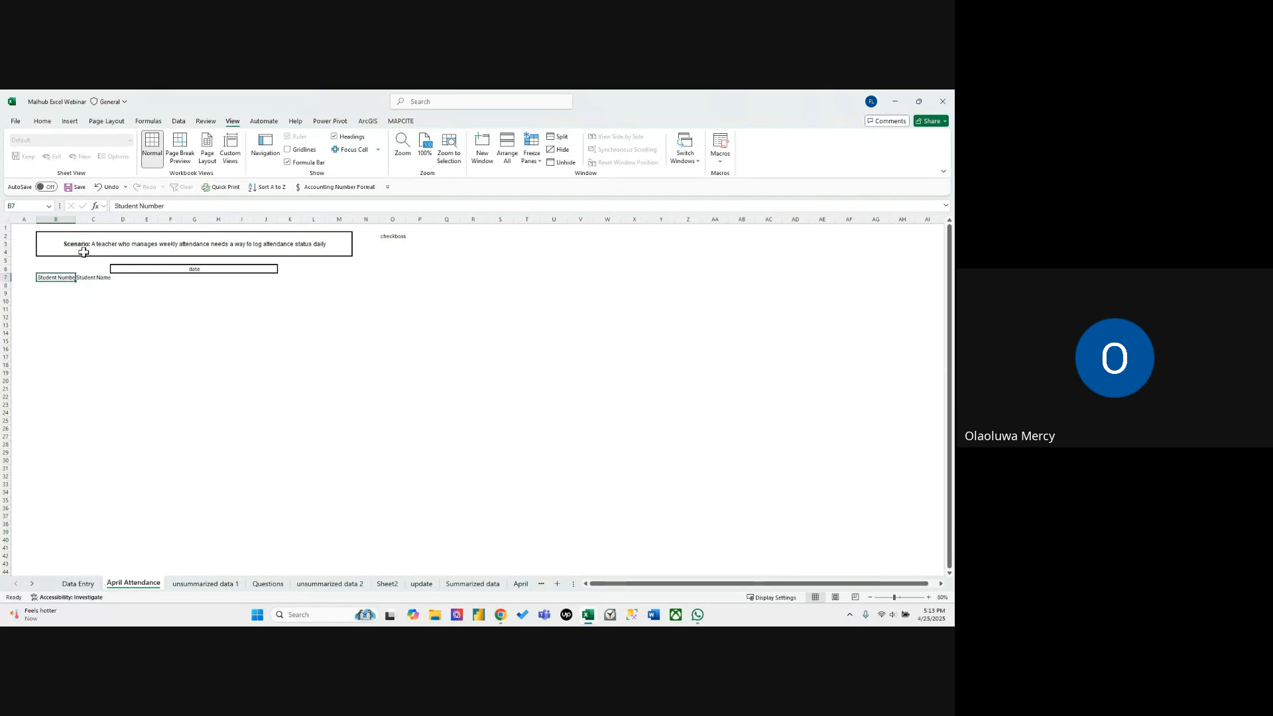
pyautogui.doubleClick(77, 223)
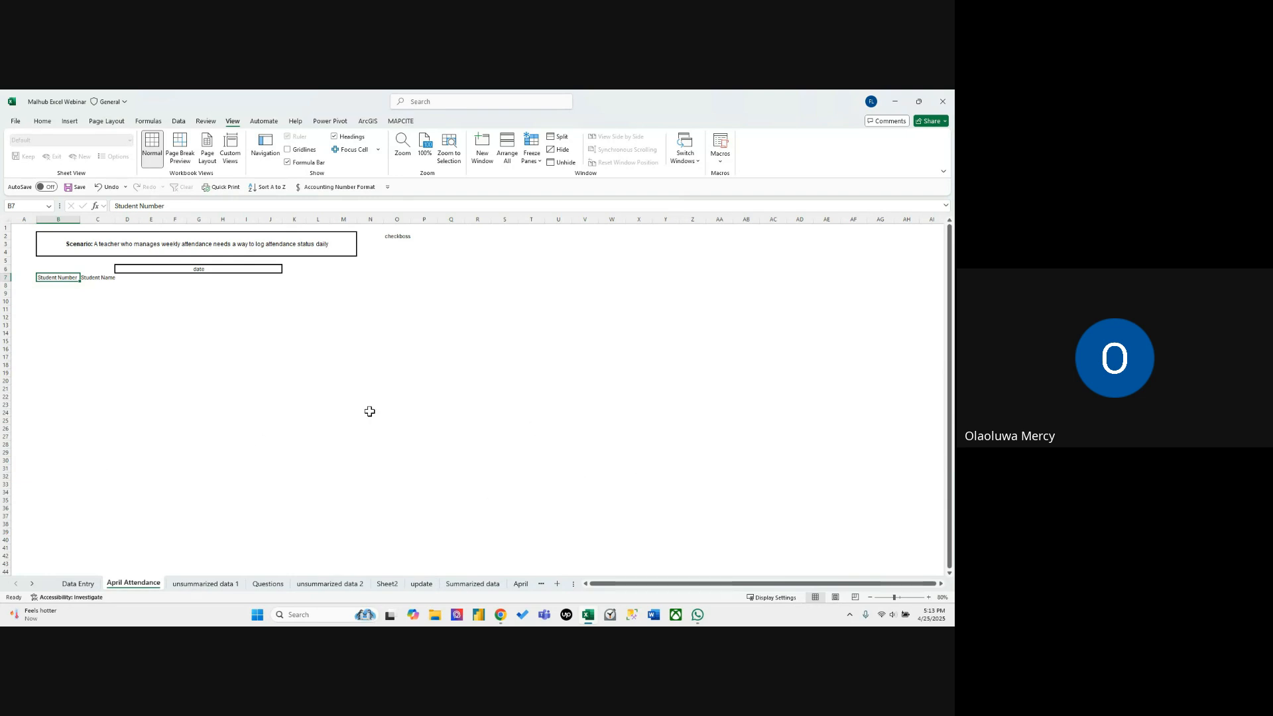
# Enter the student numbers S0001 in B8 and S0002 in B9.
pyautogui.click(63, 286)
pyautogui.write('S0001')
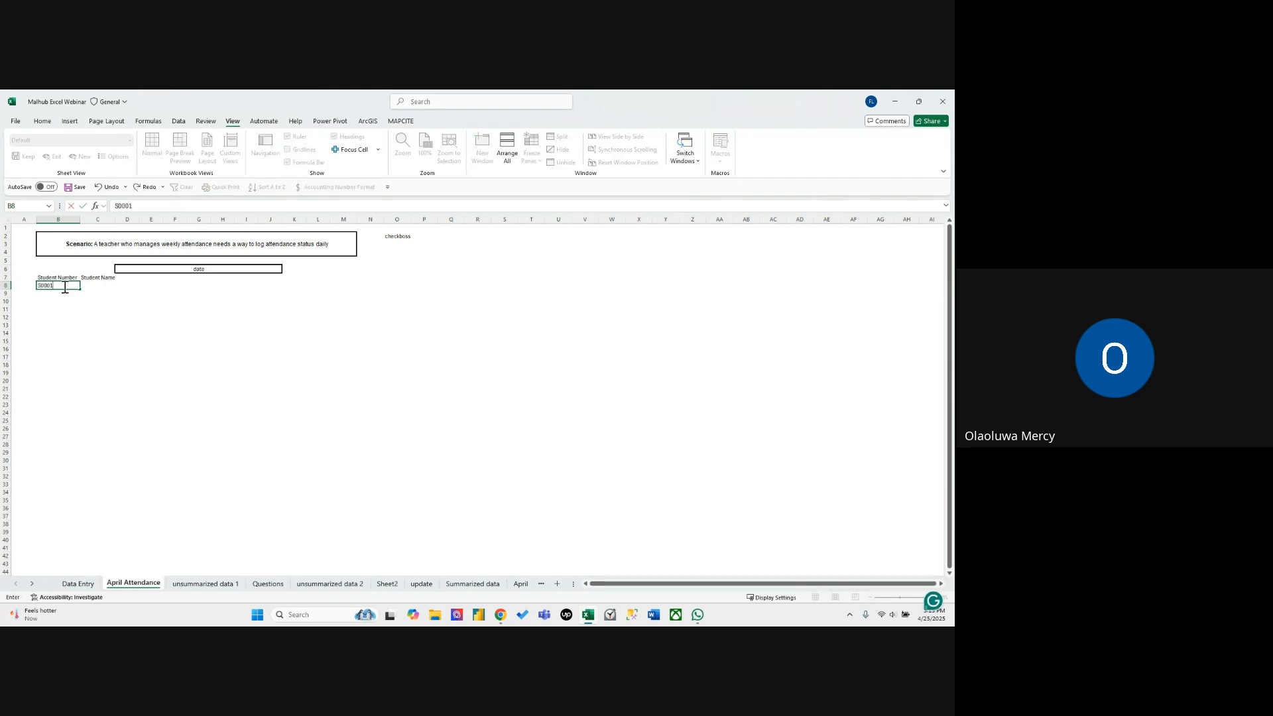
pyautogui.press('Return')
pyautogui.write('S0002')
pyautogui.press('Return')
pyautogui.click(97, 365)
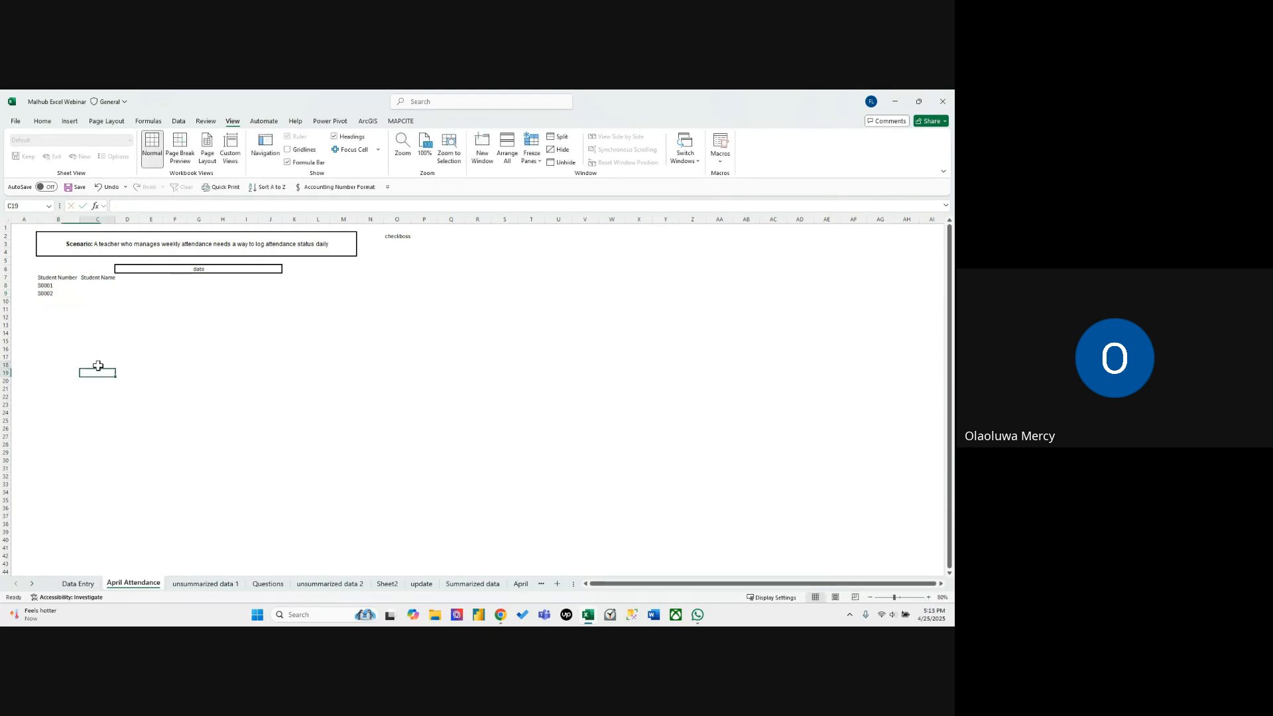
# Autofill the student numbers from B8:B9 down to S0020 in B27.
pyautogui.click(53, 293)
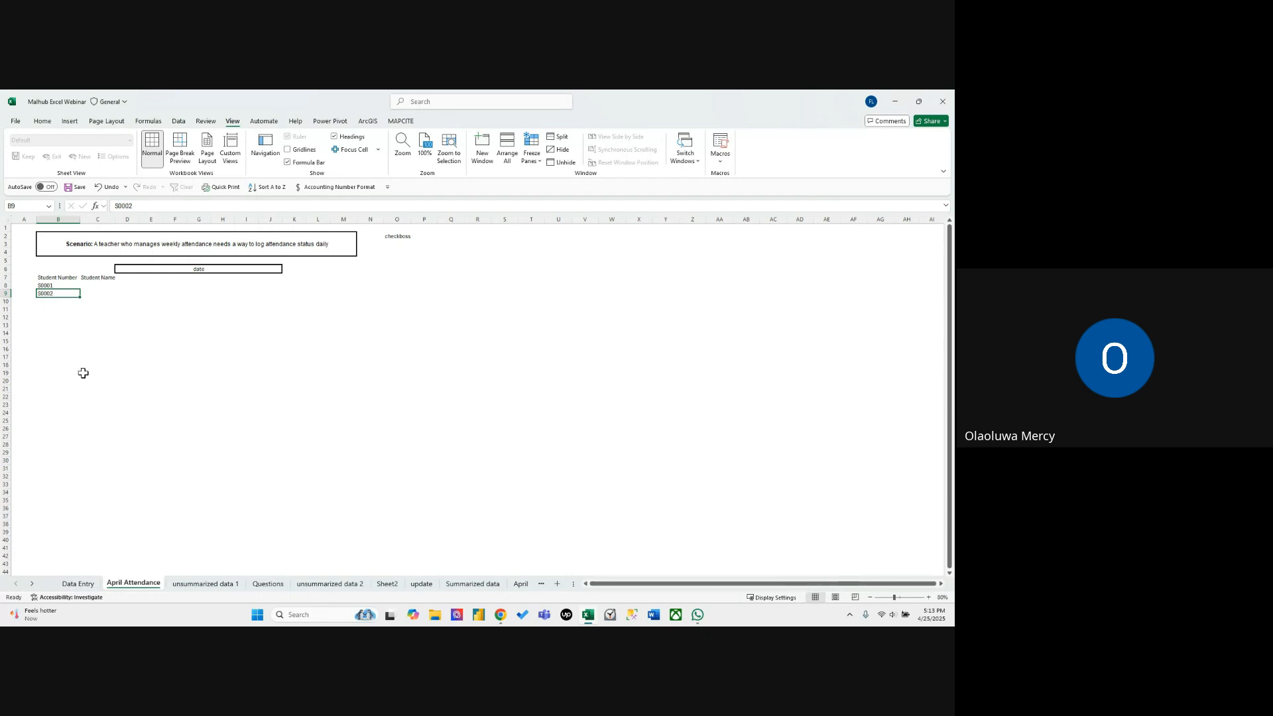
pyautogui.click(53, 287)
pyautogui.moveTo(53, 289); pyautogui.dragTo(53, 293)
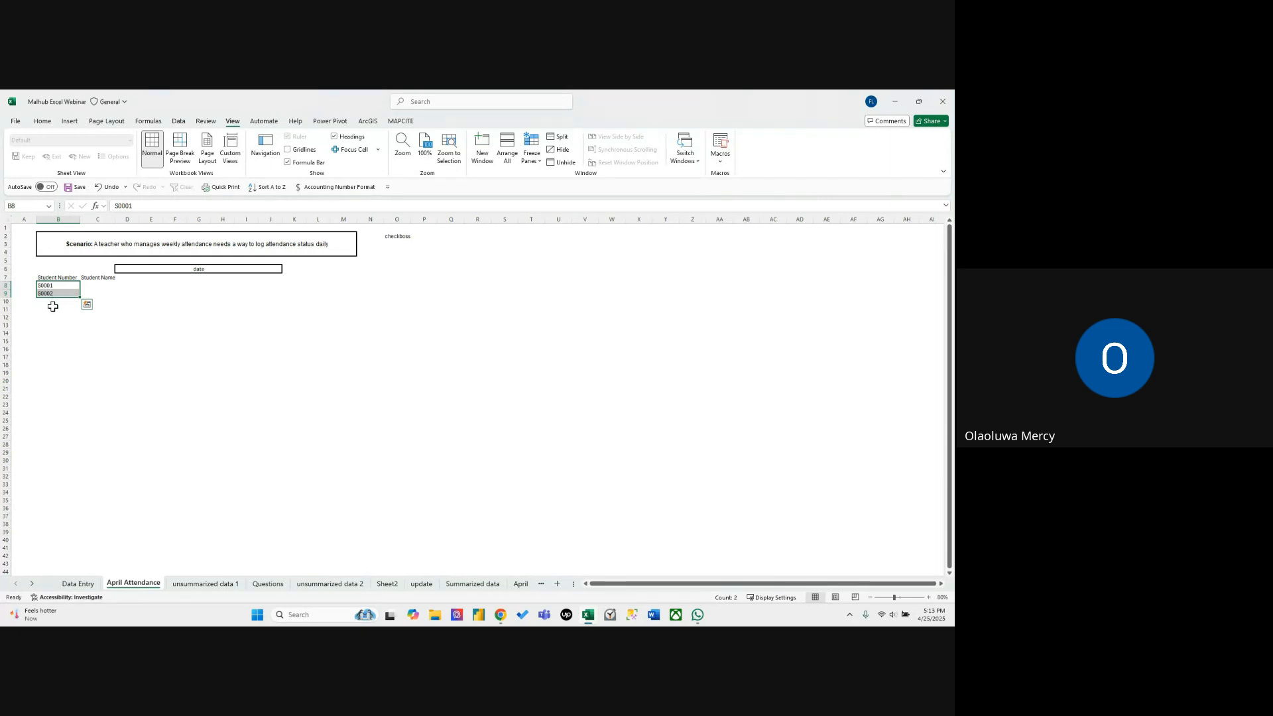
pyautogui.moveTo(80, 297); pyautogui.dragTo(66, 438)
pyautogui.click(121, 342)
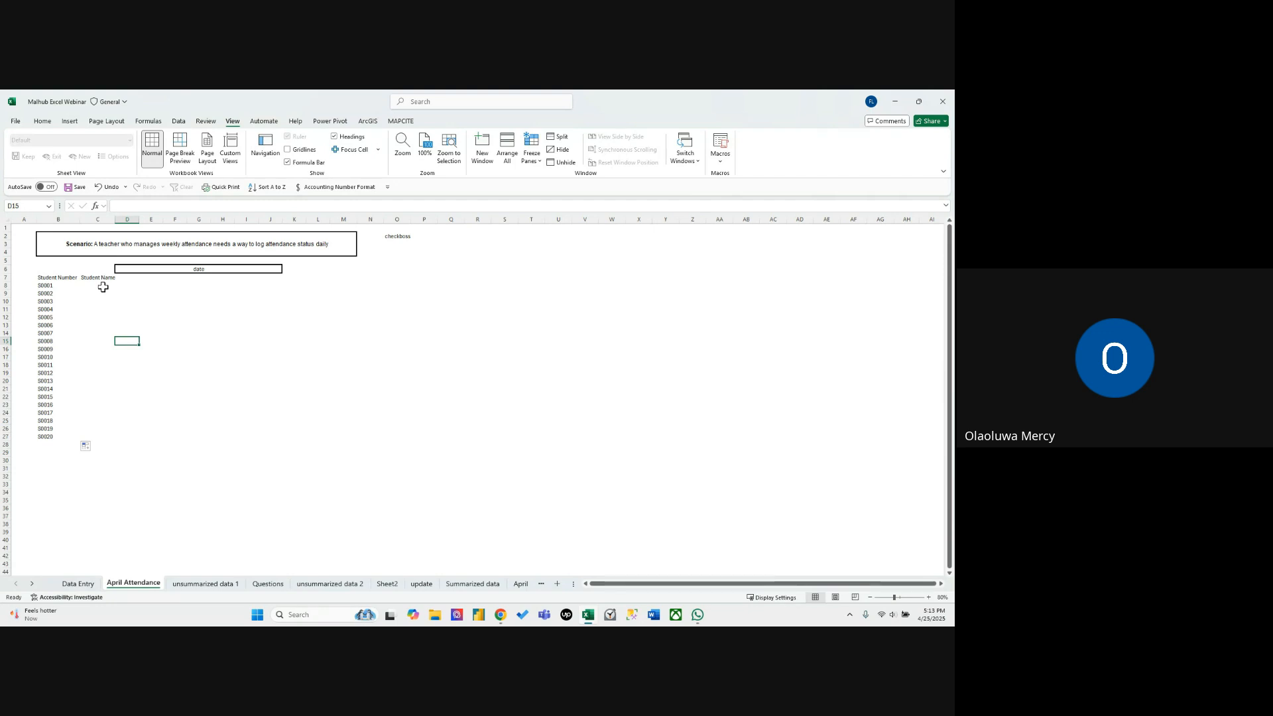
# Enter the first student's full name in C8, beside student number S0001.
pyautogui.click(102, 288)
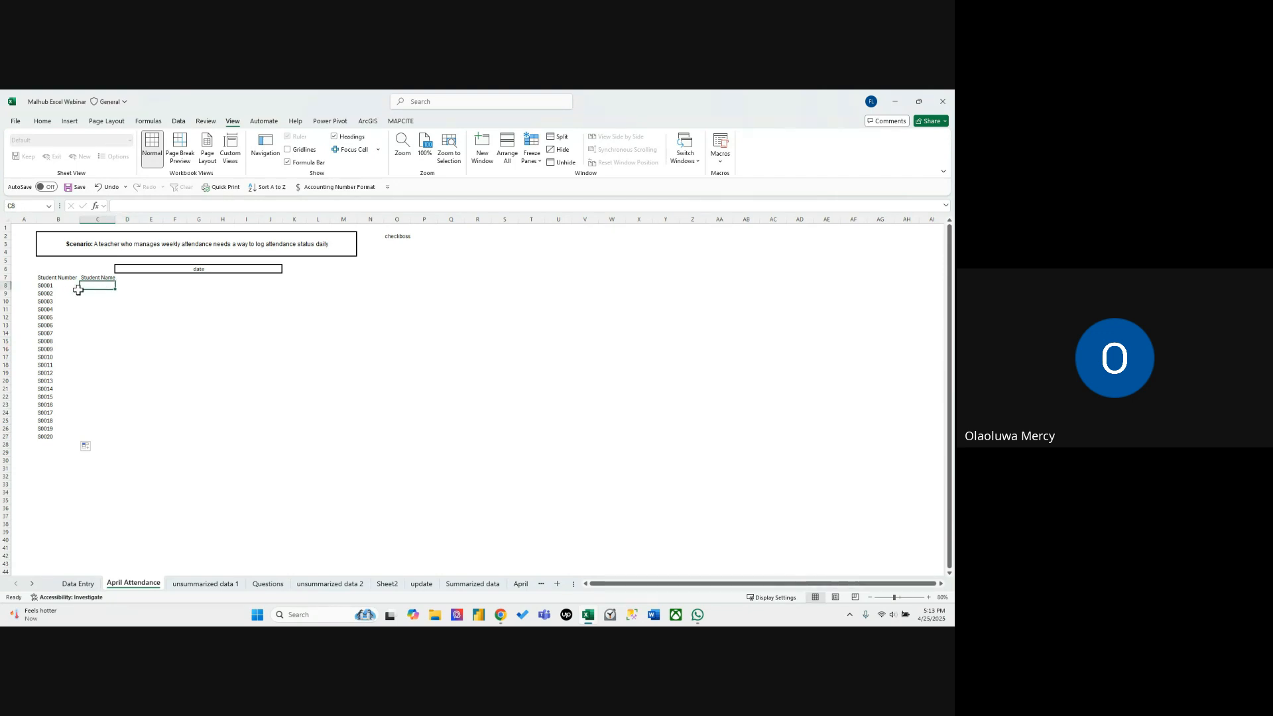
pyautogui.click(55, 286)
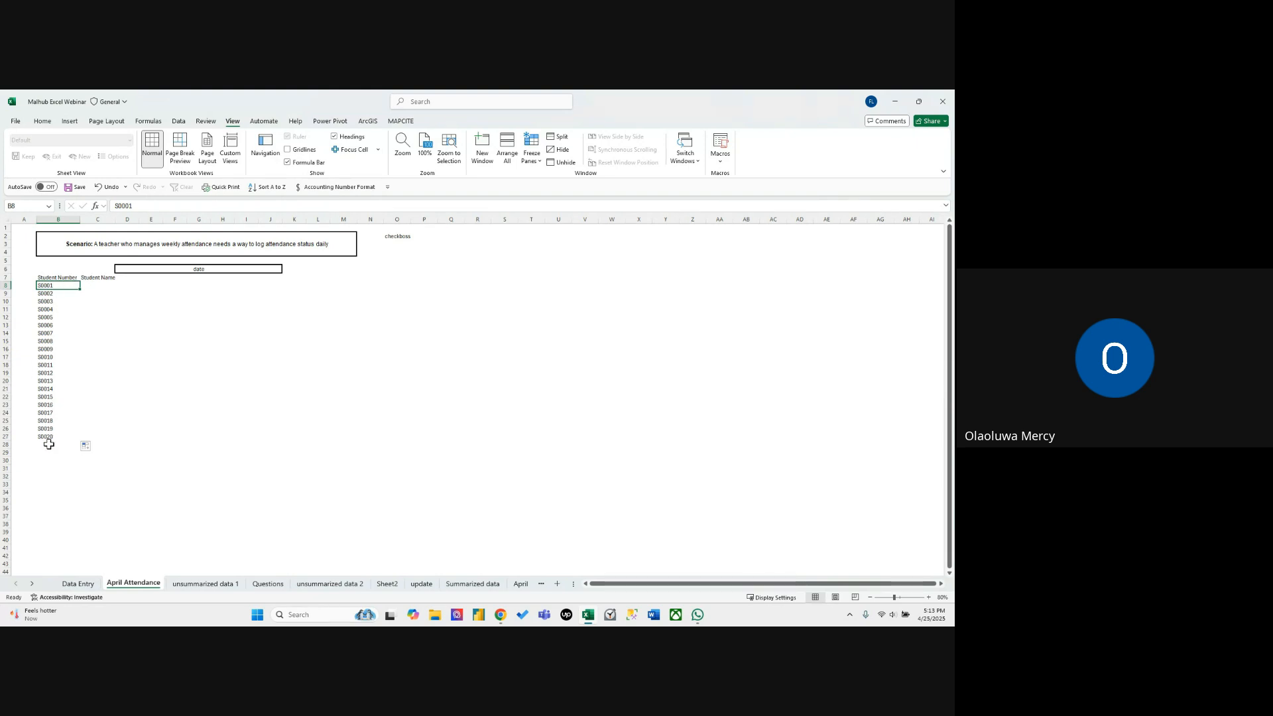
pyautogui.click(92, 286)
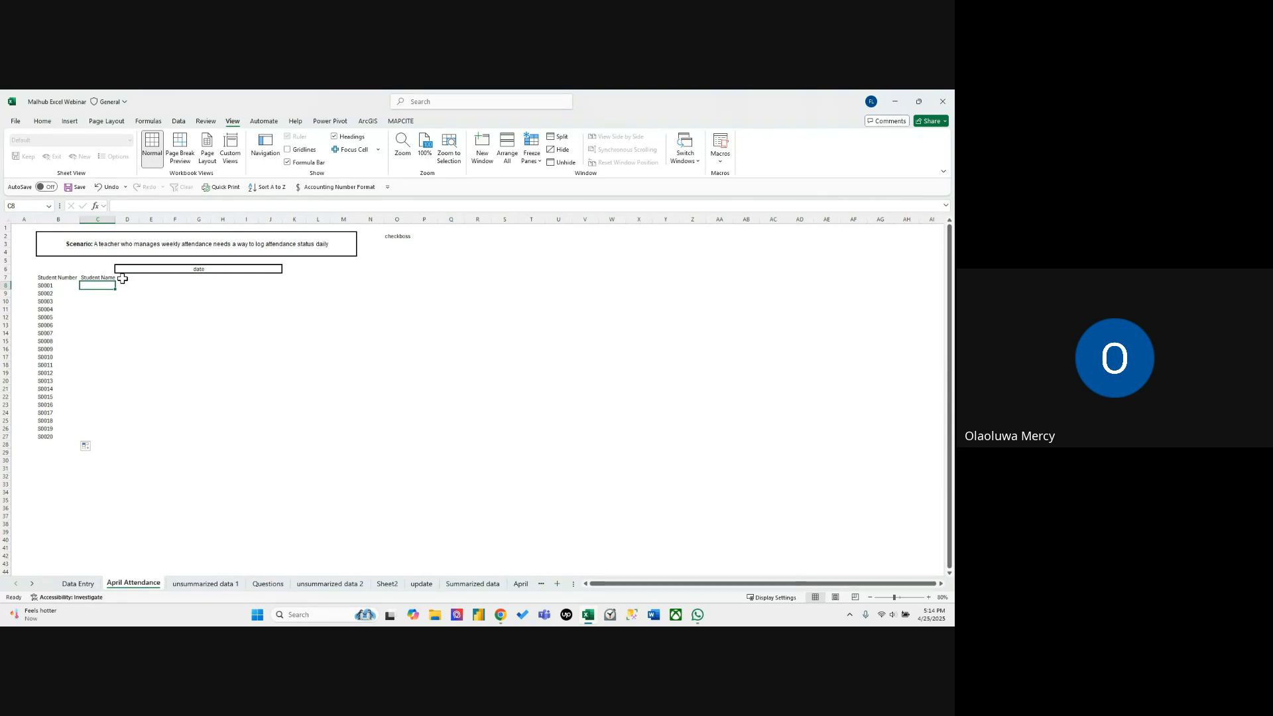
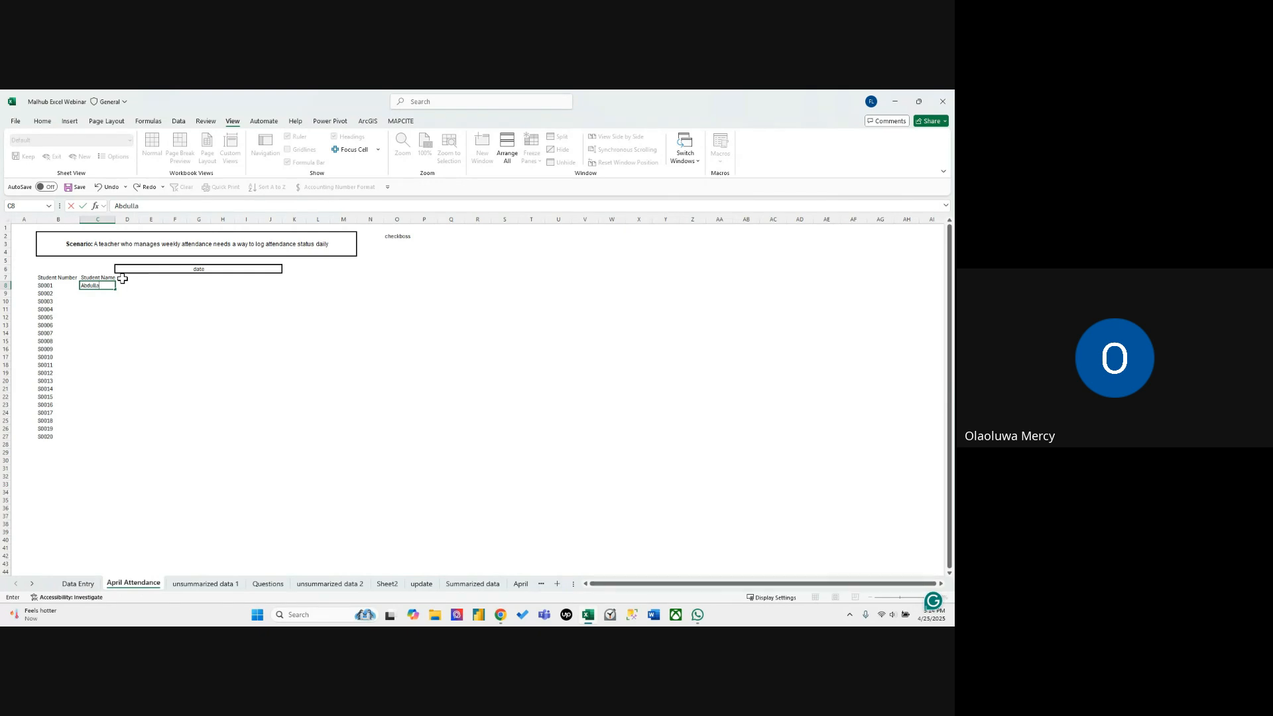
pyautogui.press('Return')
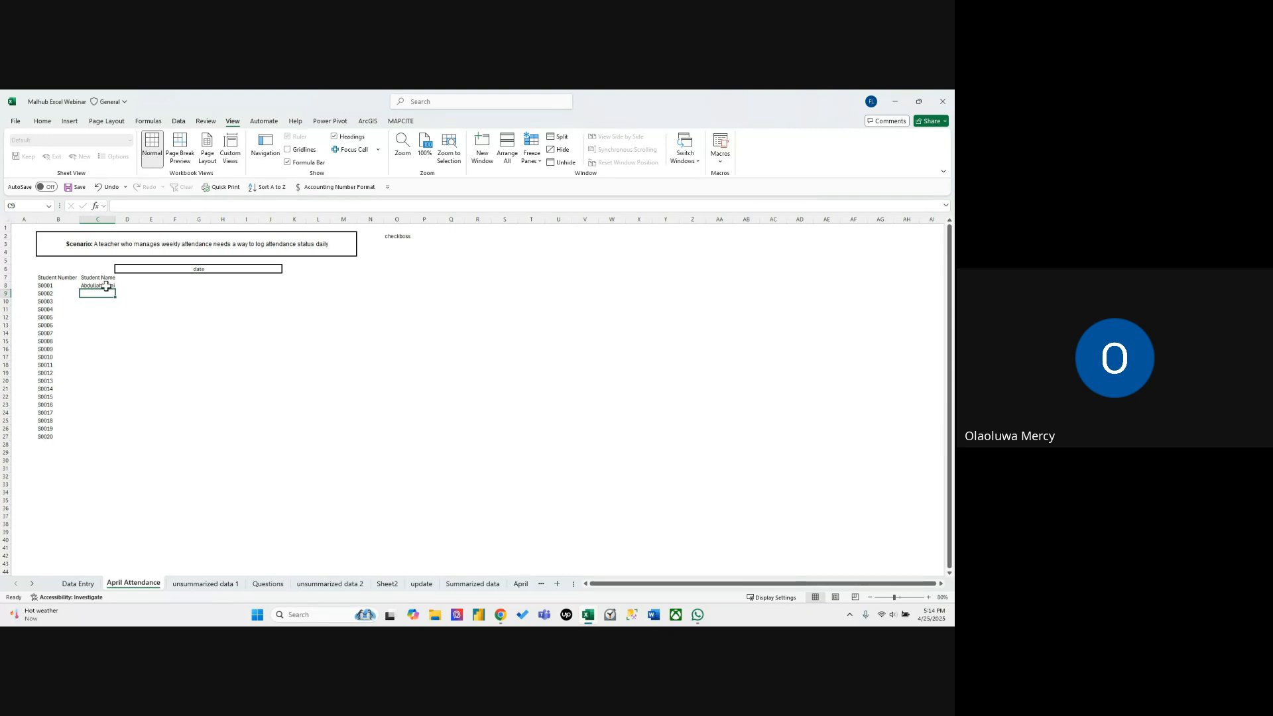
# Autofill the custom list of student names from C8 down to C27 and autofit column C to them.
pyautogui.click(106, 286)
pyautogui.moveTo(113, 293); pyautogui.dragTo(87, 440)
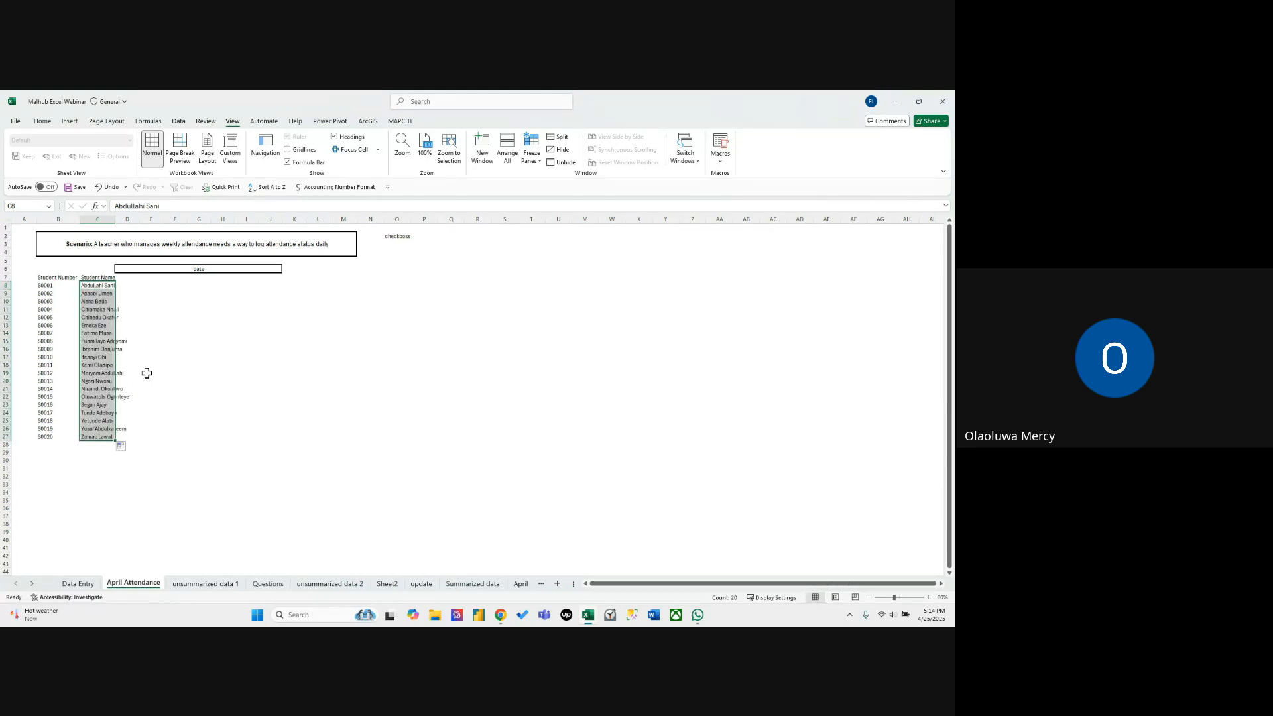
pyautogui.doubleClick(120, 226)
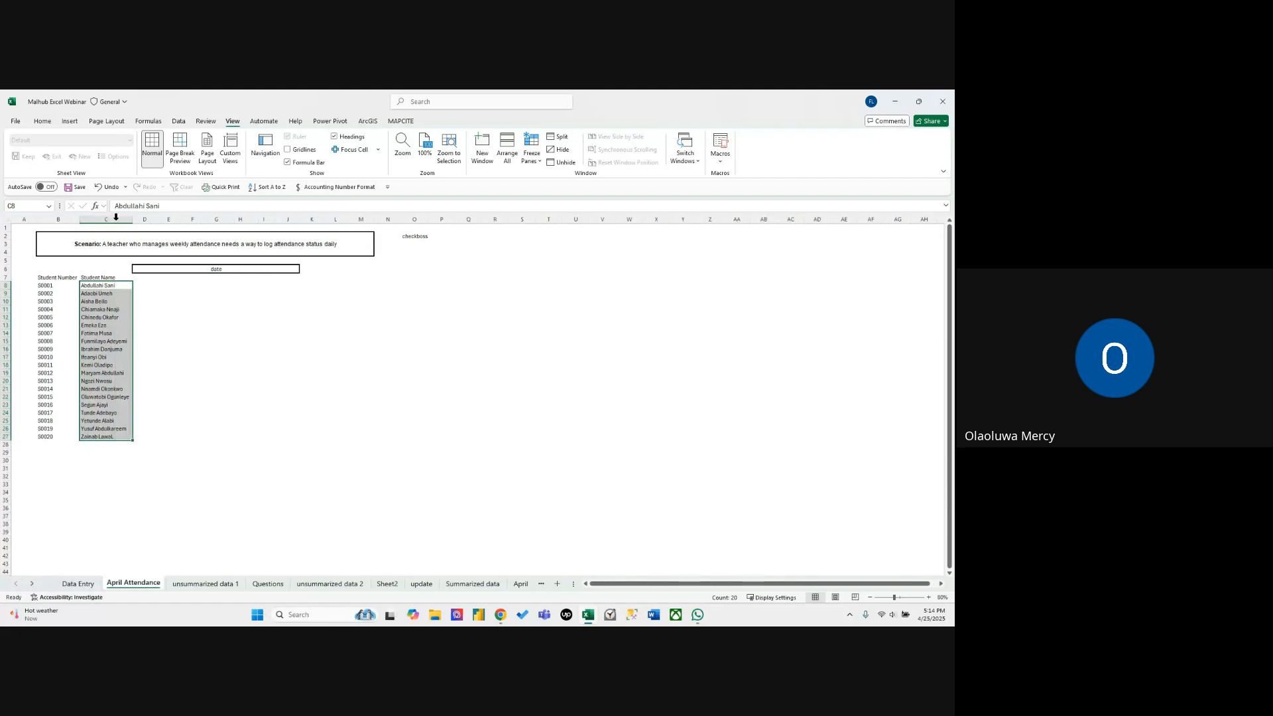
pyautogui.click(226, 340)
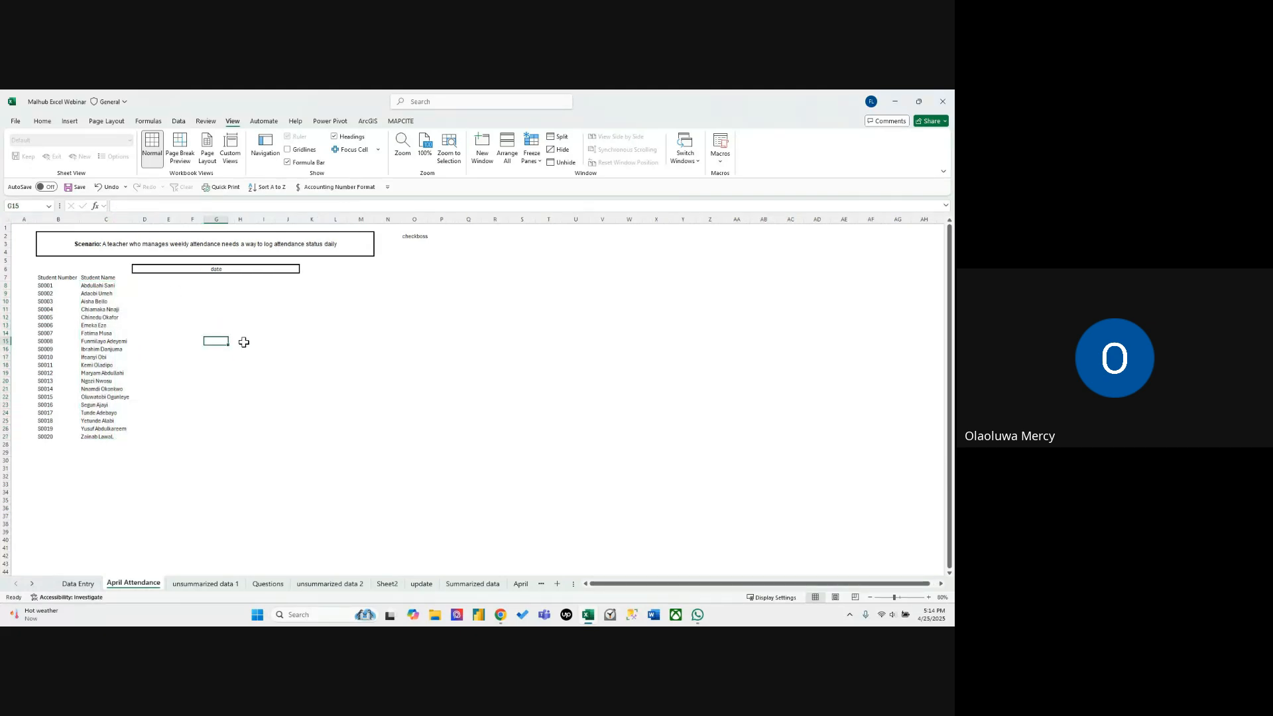
pyautogui.click(137, 278)
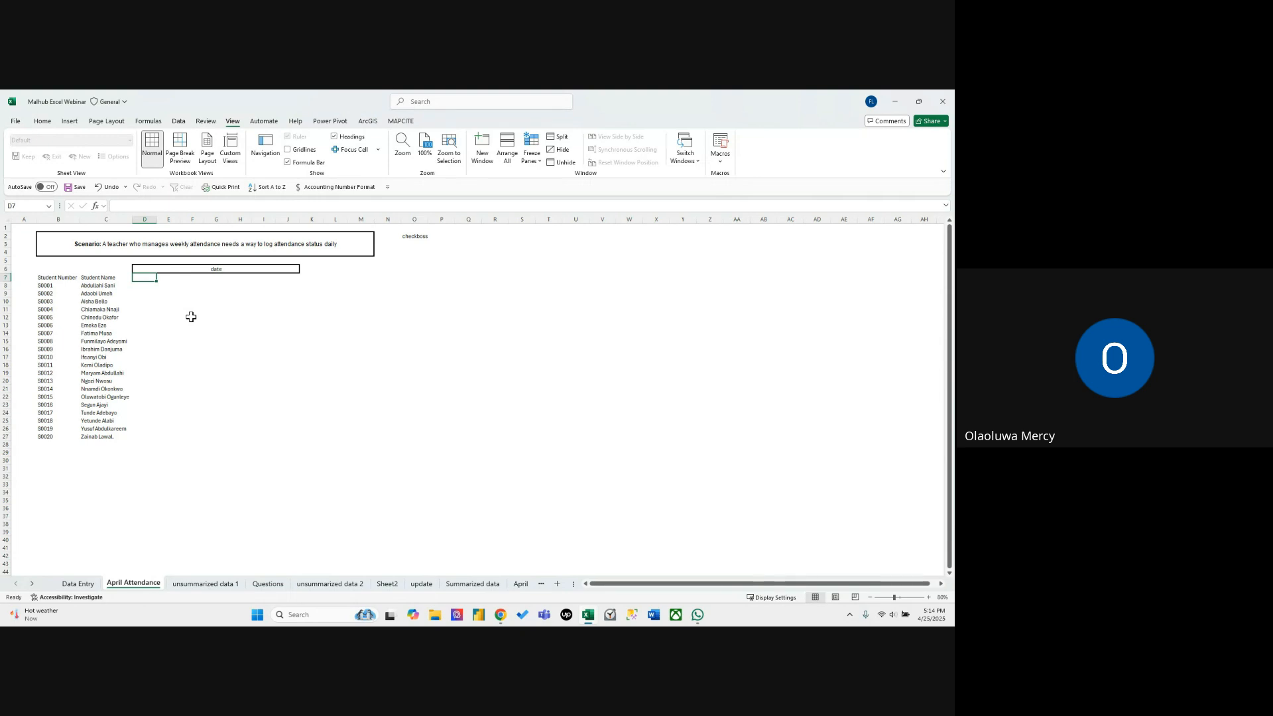
pyautogui.click(168, 301)
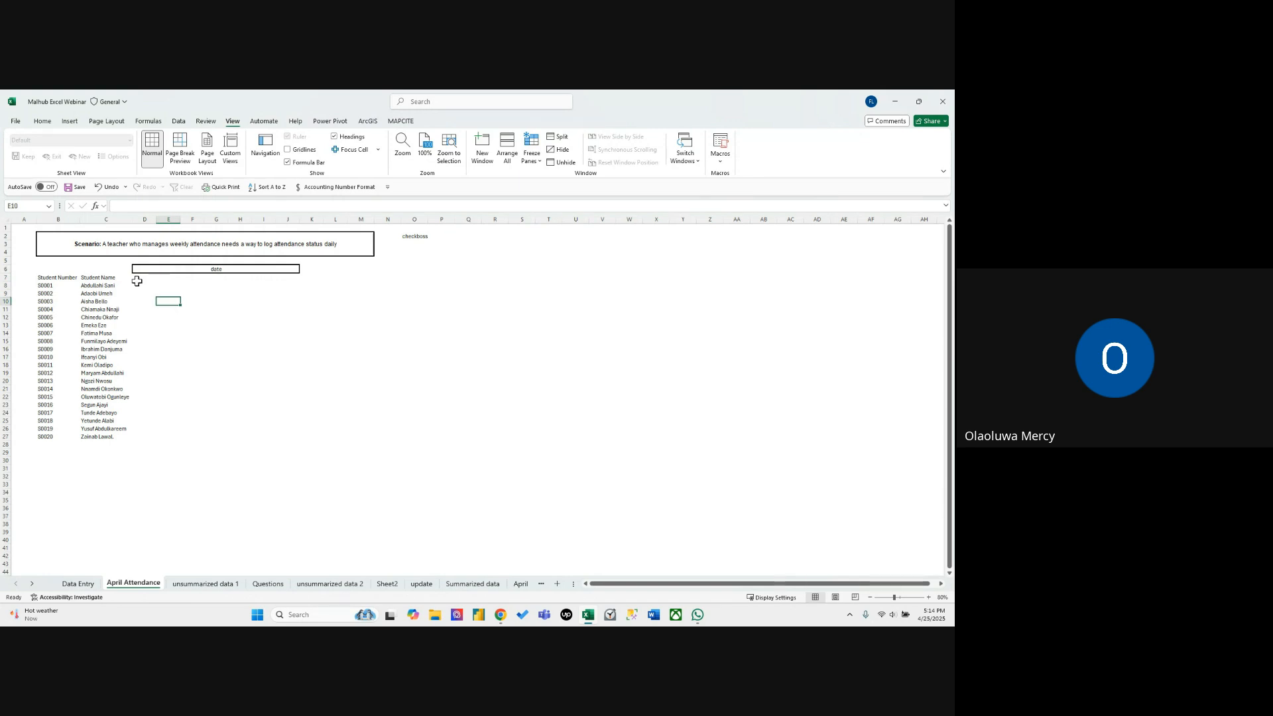
pyautogui.moveTo(136, 282); pyautogui.dragTo(636, 277)
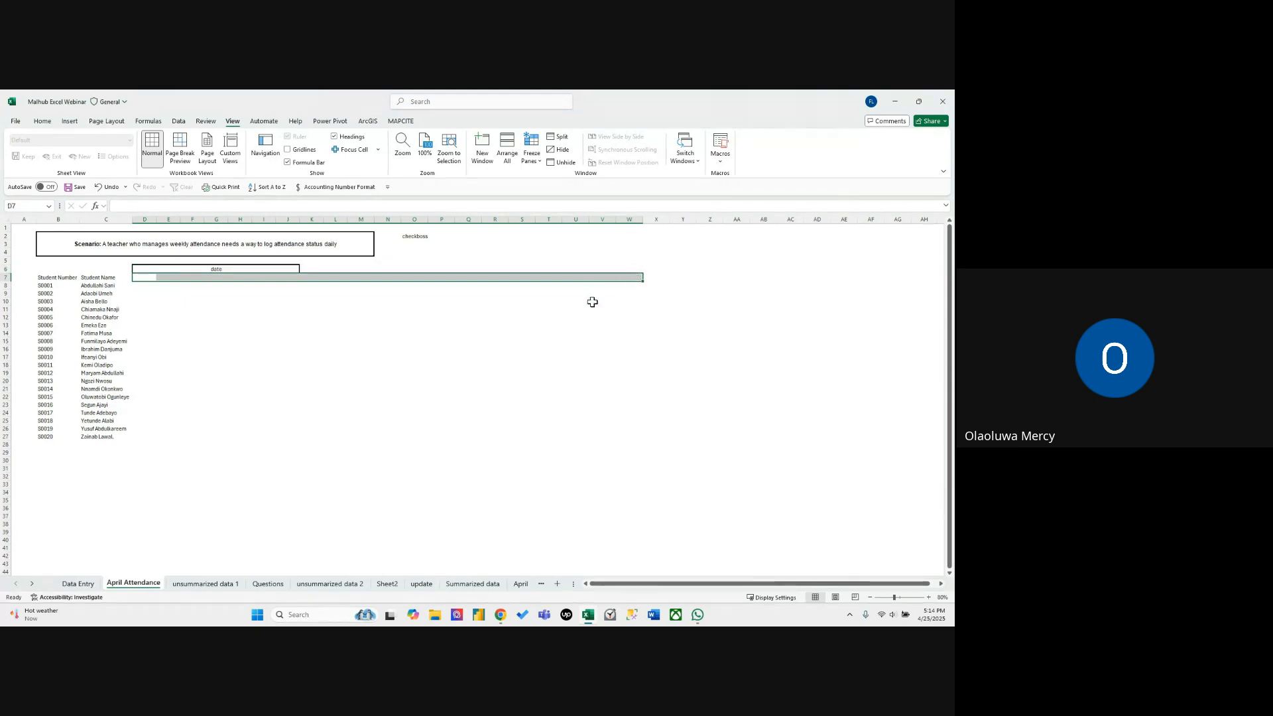
pyautogui.click(388, 330)
pyautogui.click(139, 279)
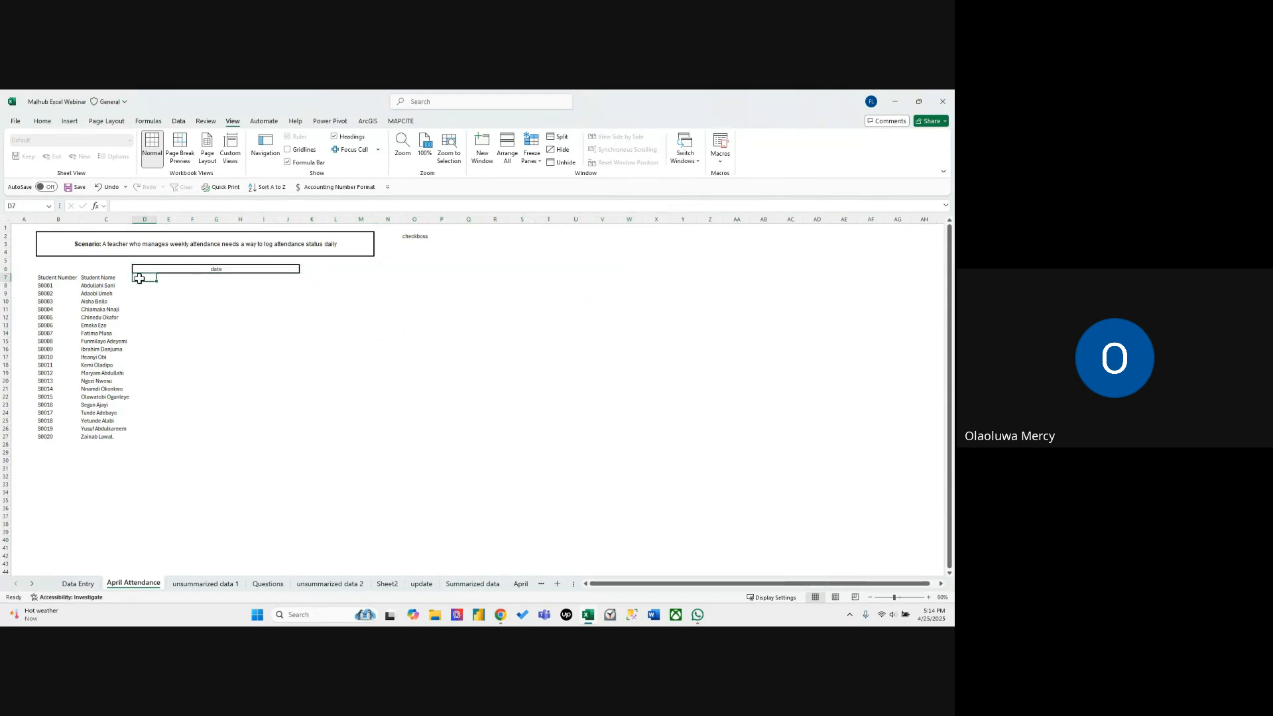
pyautogui.write('4')
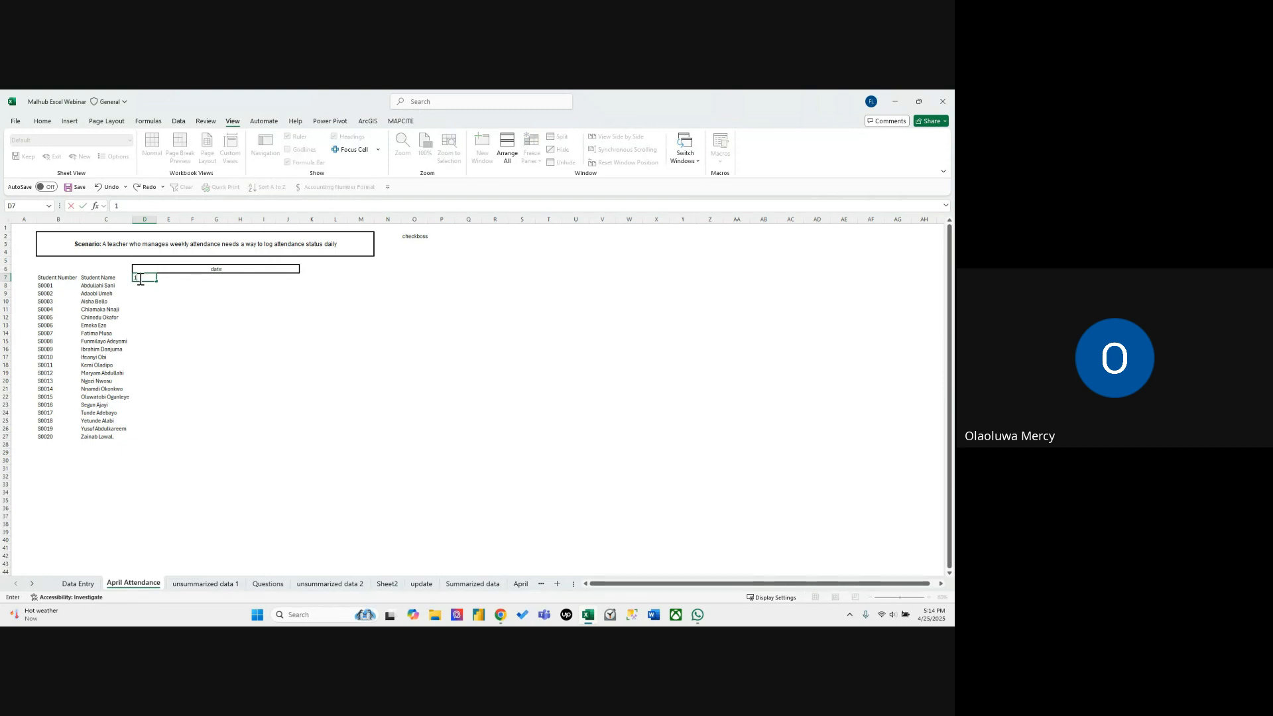
pyautogui.write('/1/2025')
pyautogui.press('Tab')
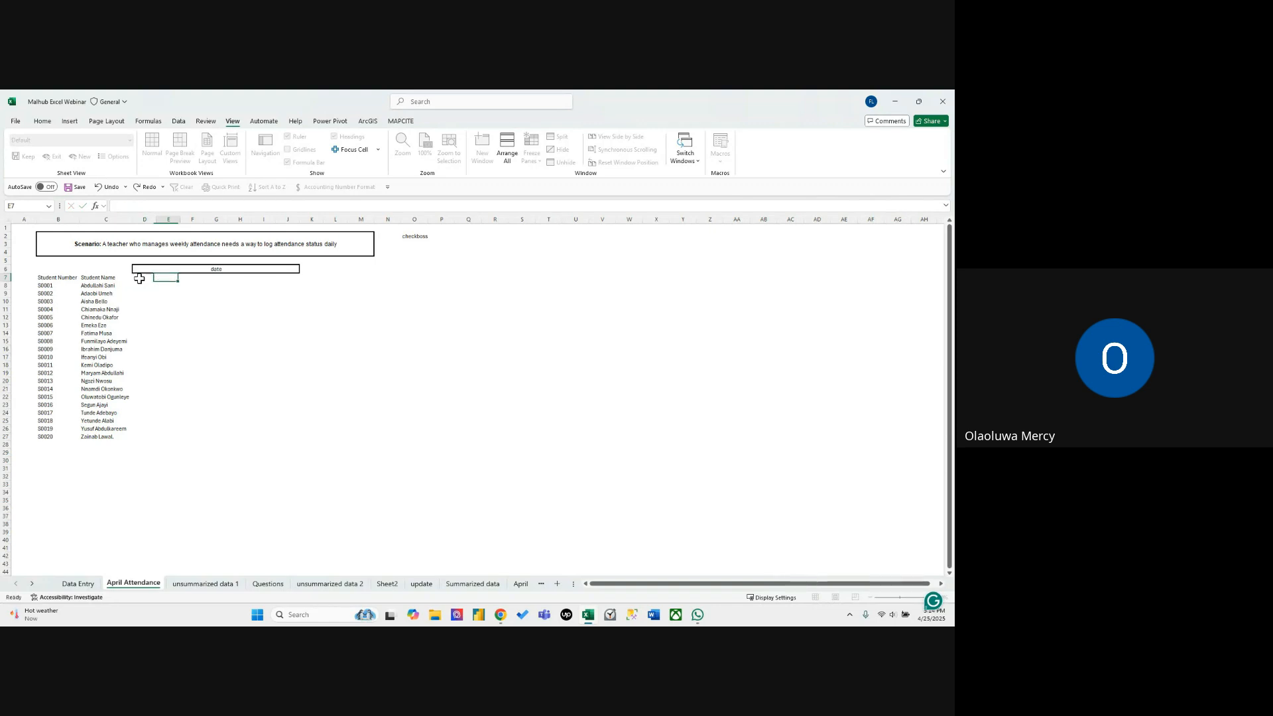
pyautogui.hotkey('ctrl', 'z')
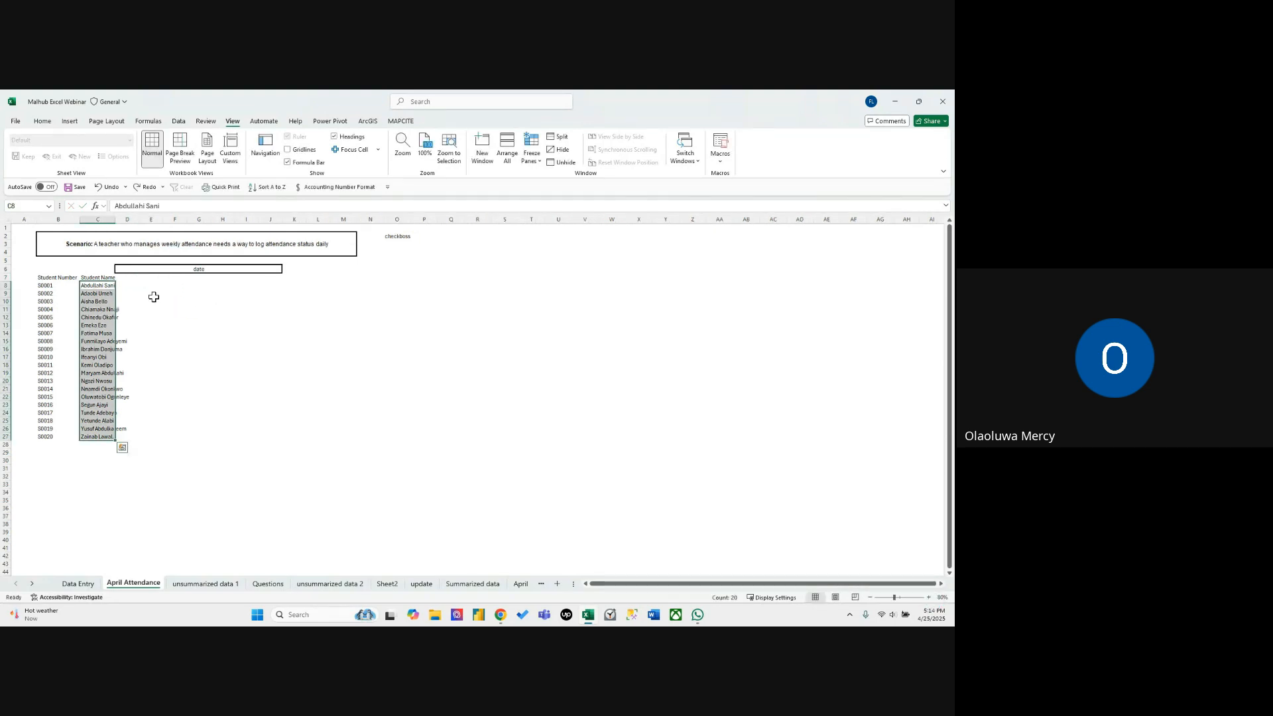
# Enter the date 4/1/2025 in D7, with columns C and D autofitted to their contents.
pyautogui.doubleClick(116, 220)
pyautogui.click(146, 277)
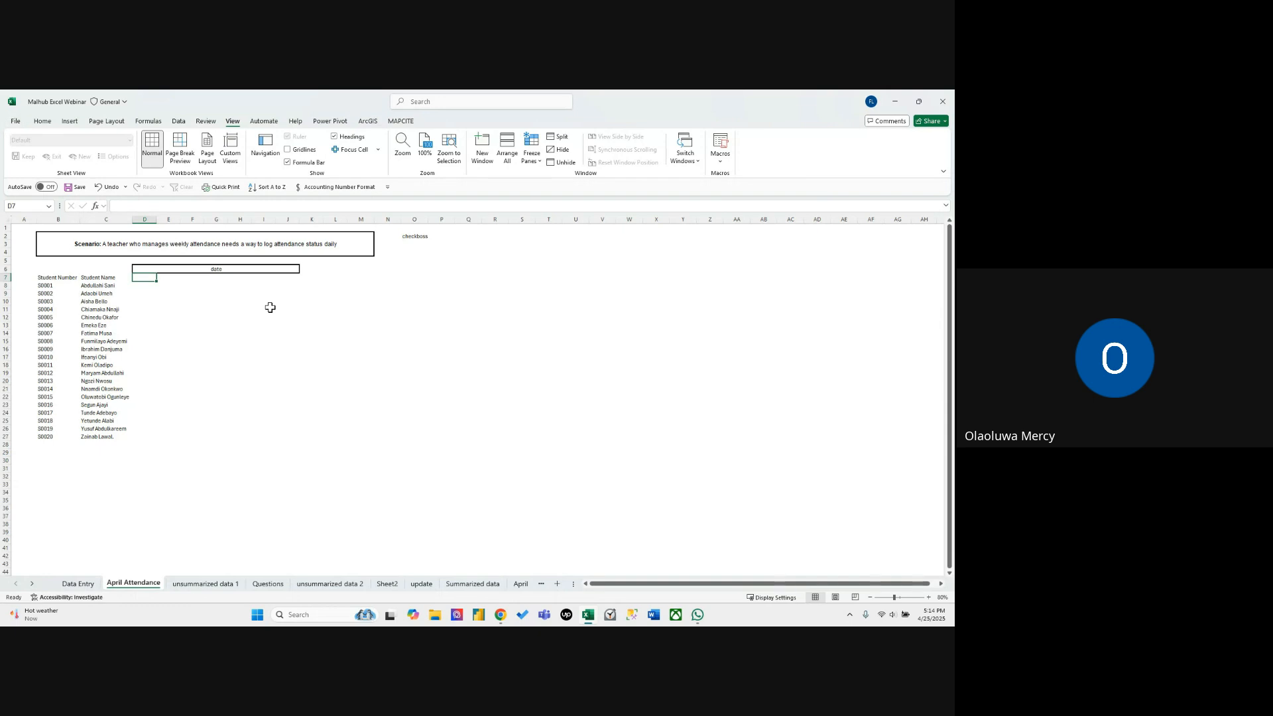
pyautogui.write('4')
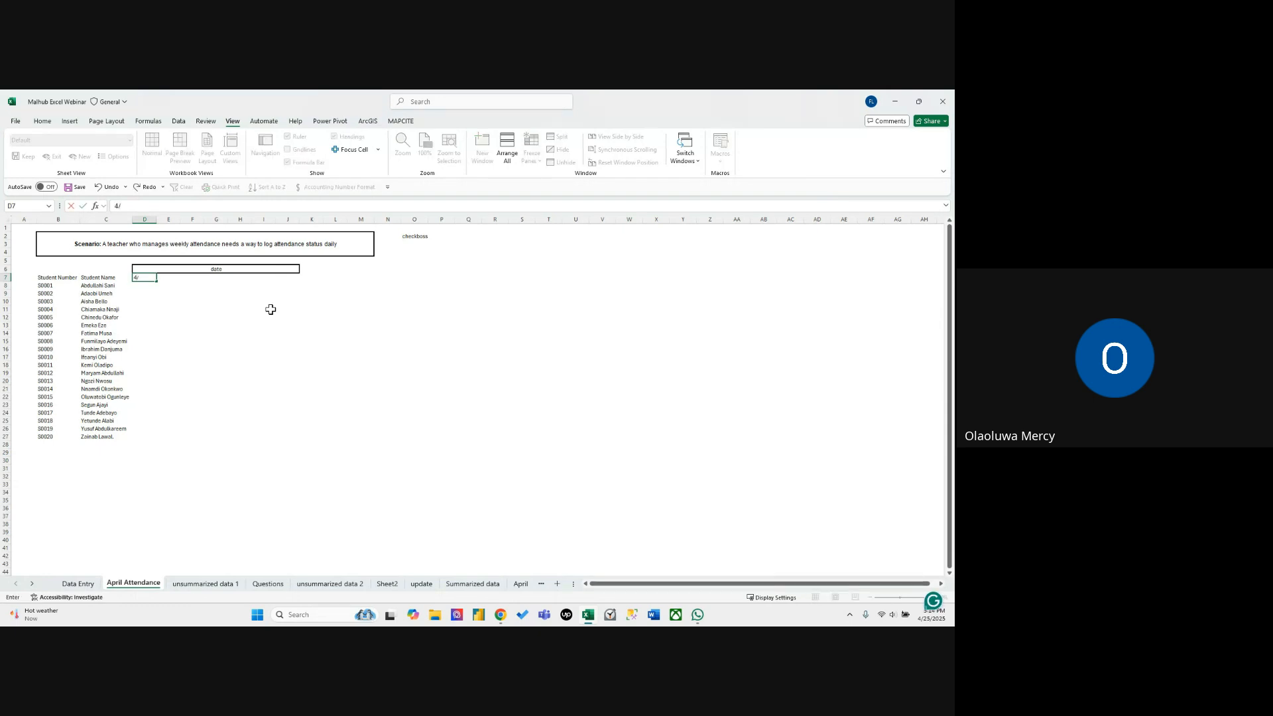
pyautogui.write('/1/2025')
pyautogui.press('Tab')
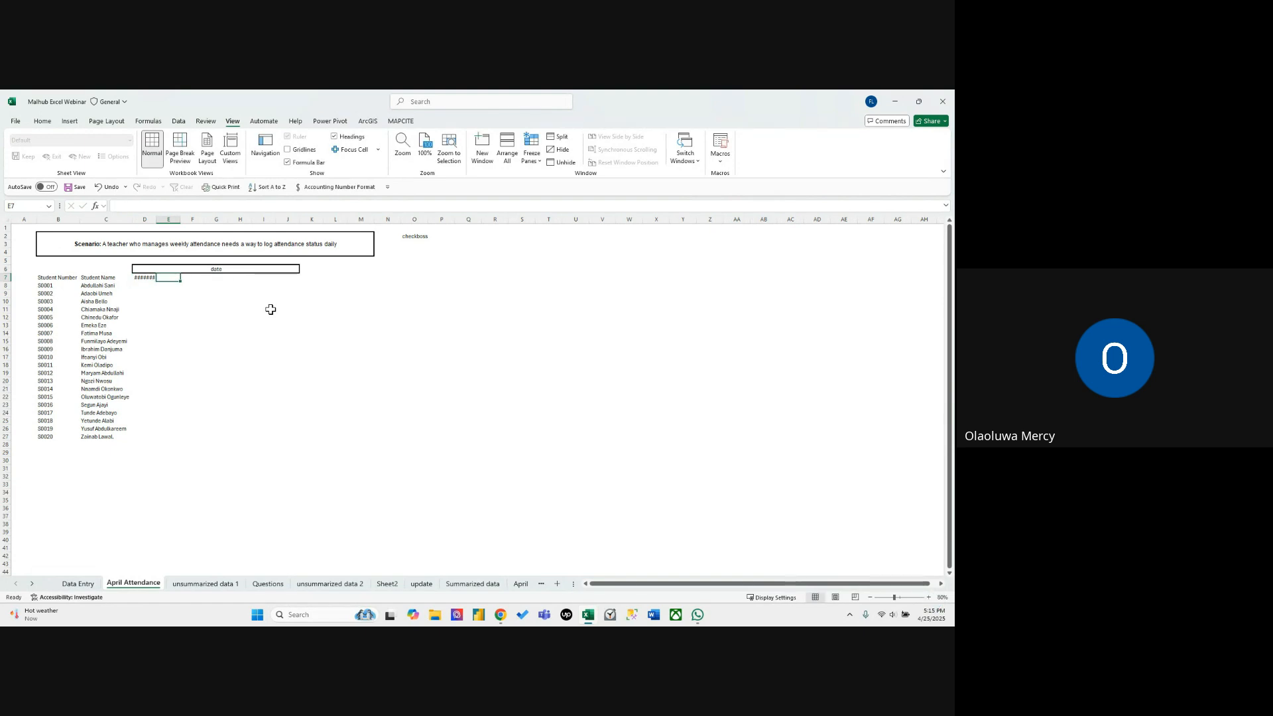
pyautogui.doubleClick(158, 222)
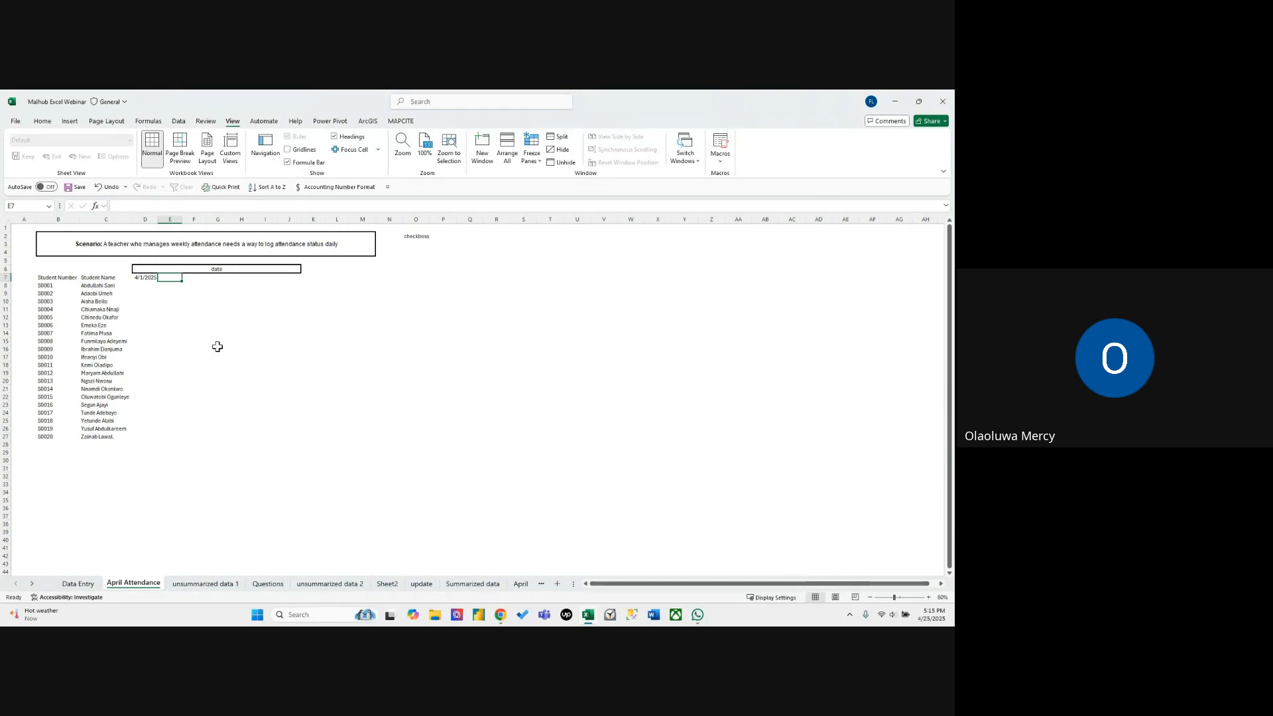
# Enter the date 4/2/2025 in E7 and autofit column E to it.
pyautogui.write('4')
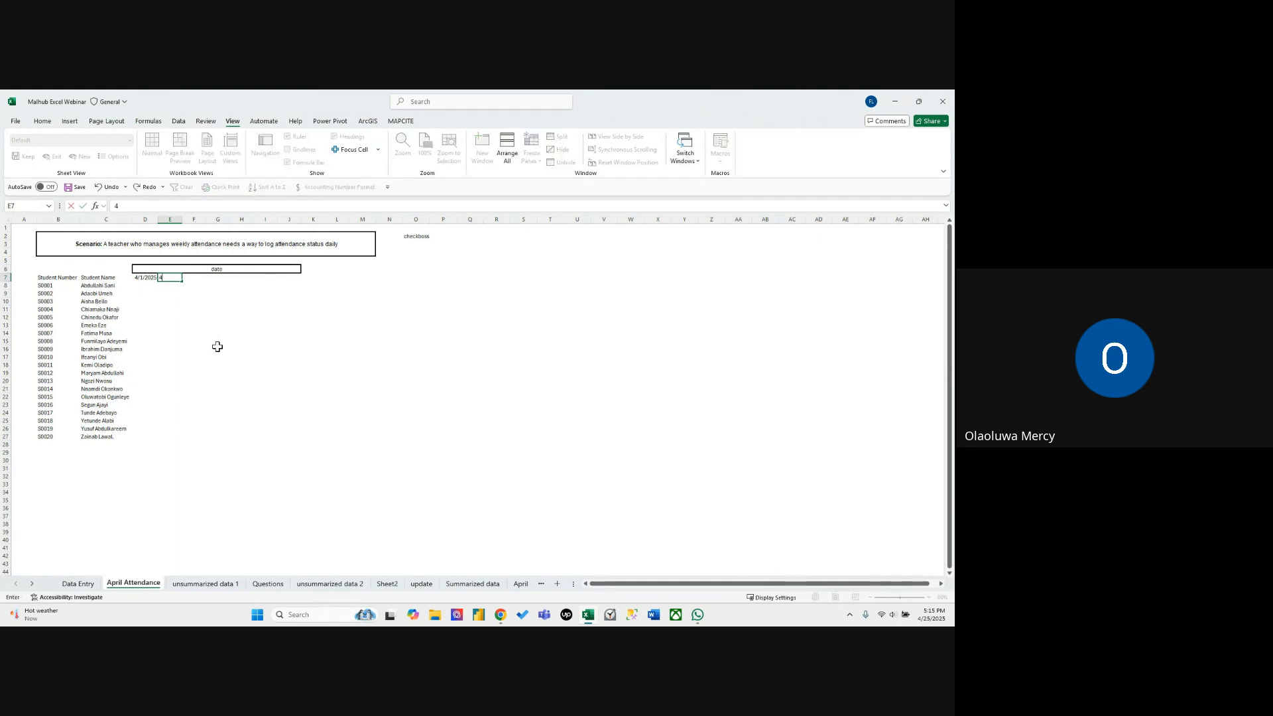
pyautogui.write('/2/2025')
pyautogui.press('Return')
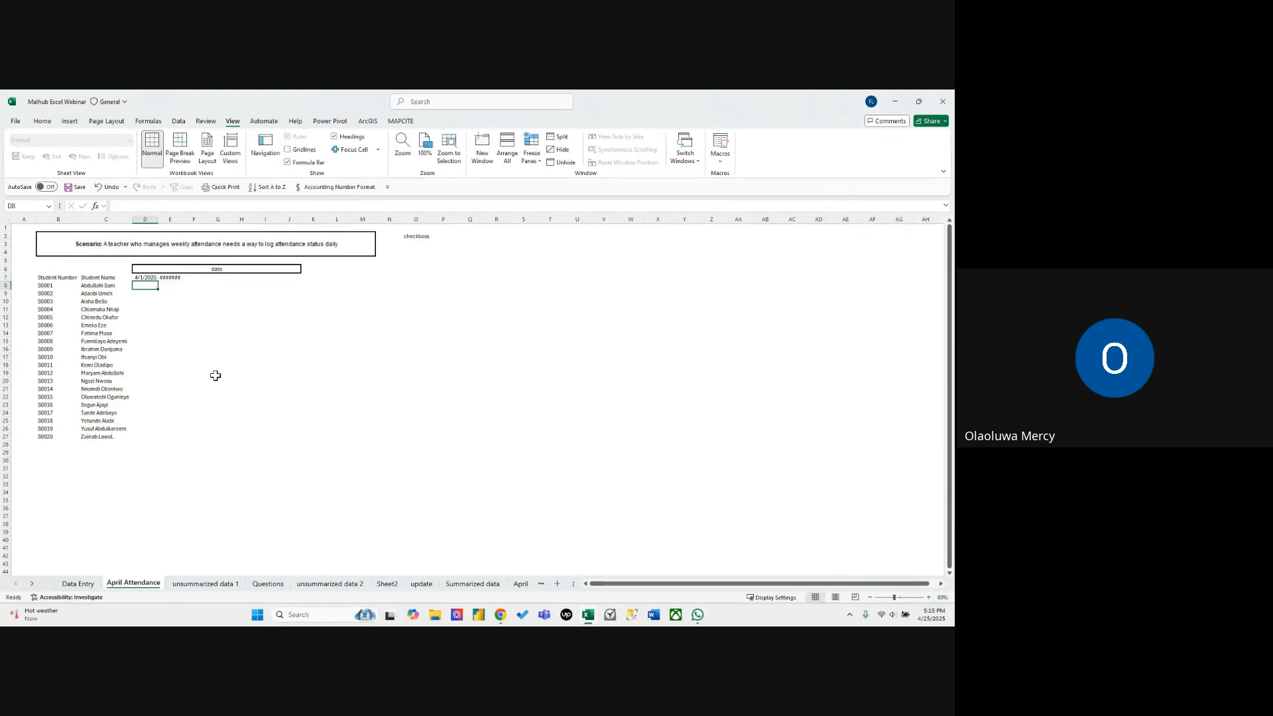
pyautogui.click(178, 217)
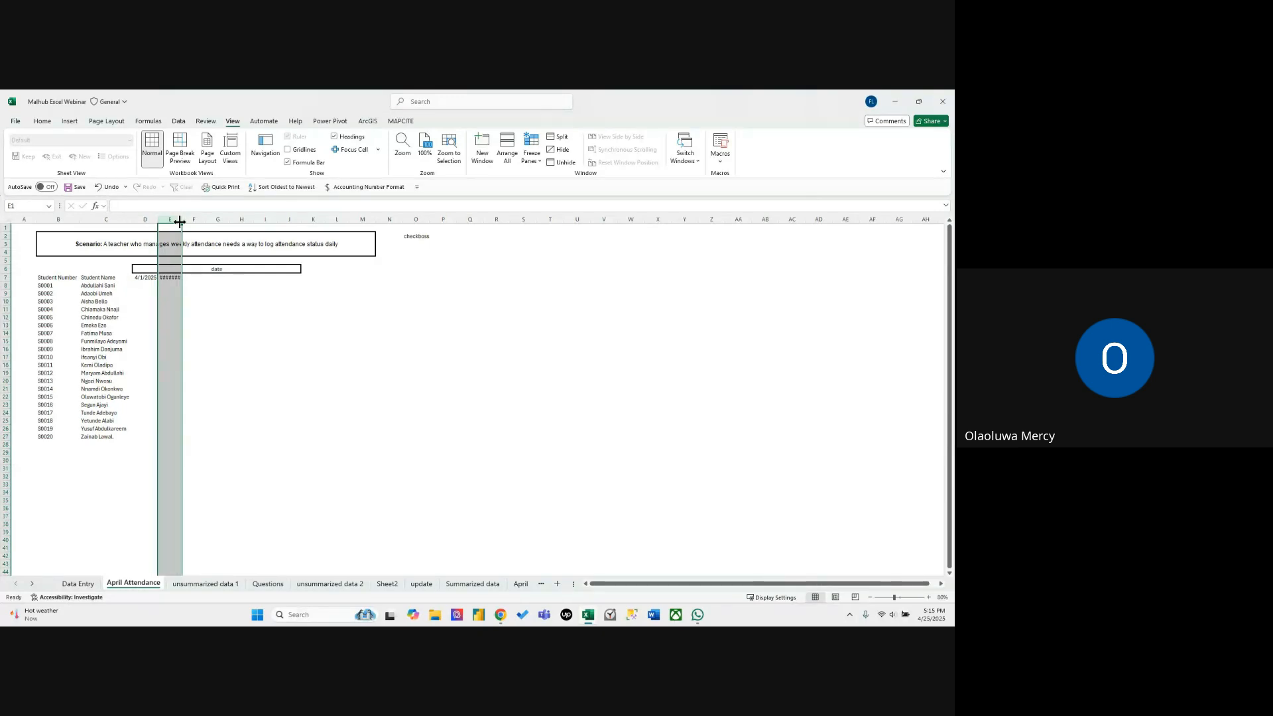
pyautogui.doubleClick(181, 221)
pyautogui.click(216, 324)
# Enter the date 4/3/2025 in F7 and widen column F to fit it.
pyautogui.click(187, 279)
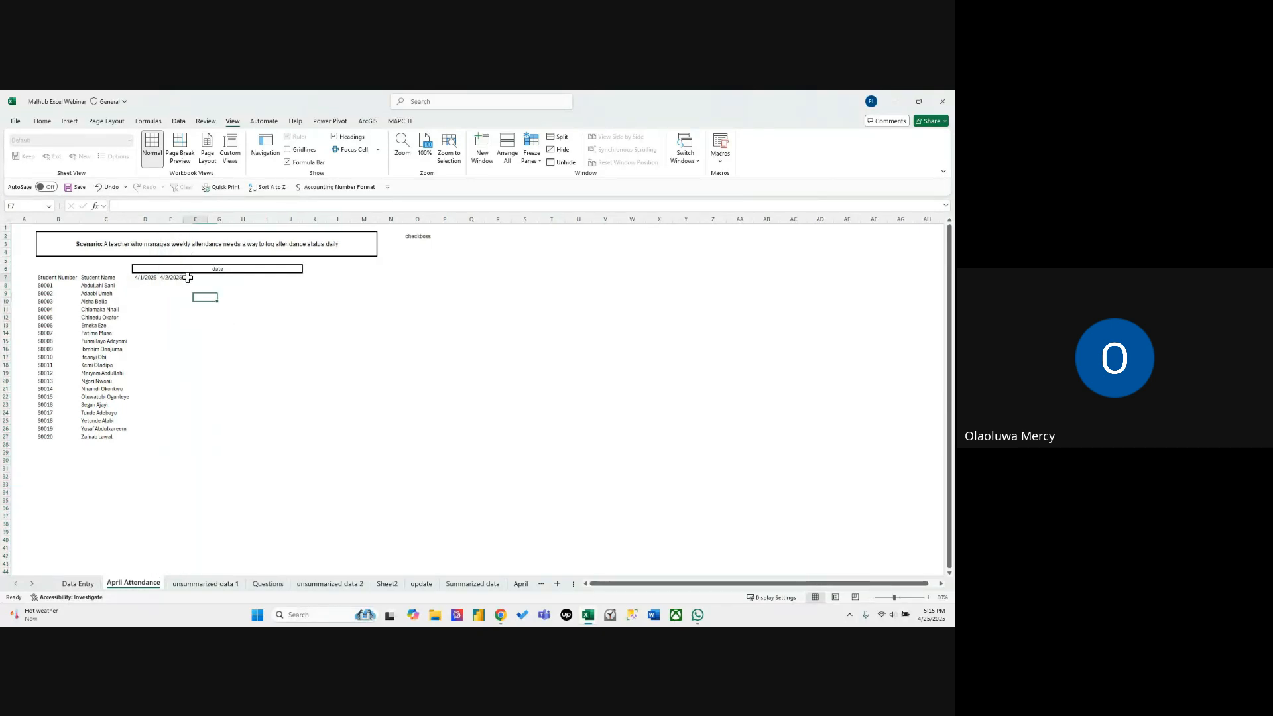
pyautogui.write('4')
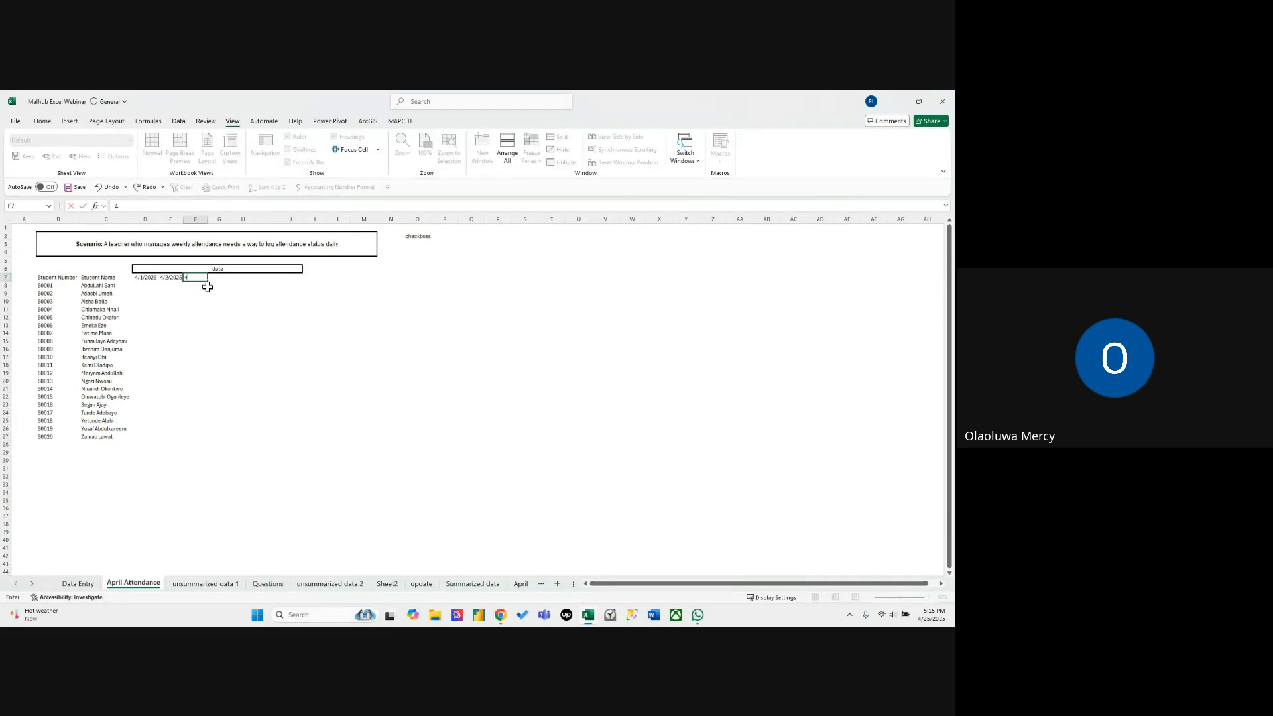
pyautogui.write('/3/2025')
pyautogui.press('Return')
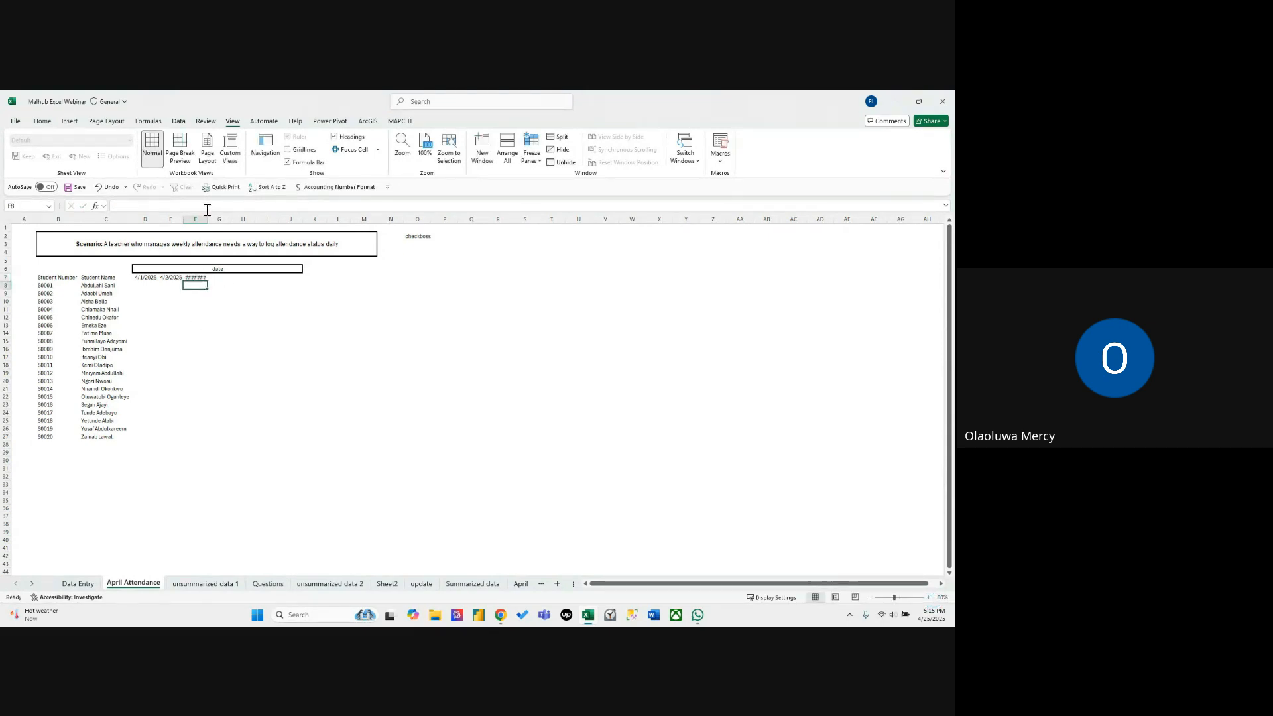
pyautogui.moveTo(209, 223); pyautogui.dragTo(209, 223)
pyautogui.click(220, 325)
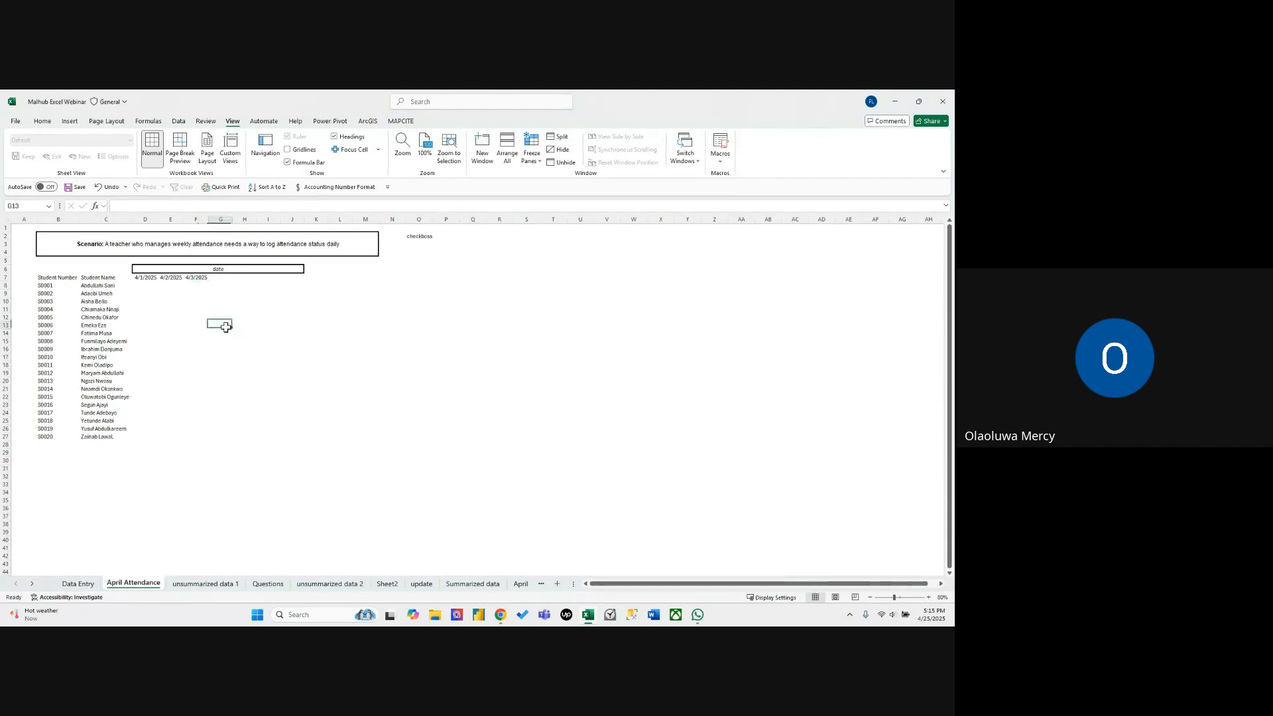
# Autofill the dates from D7:F7 along row 7 to 4/25/2025 in AB7 and autofit the date columns.
pyautogui.moveTo(138, 279); pyautogui.dragTo(785, 285)
pyautogui.click(149, 280)
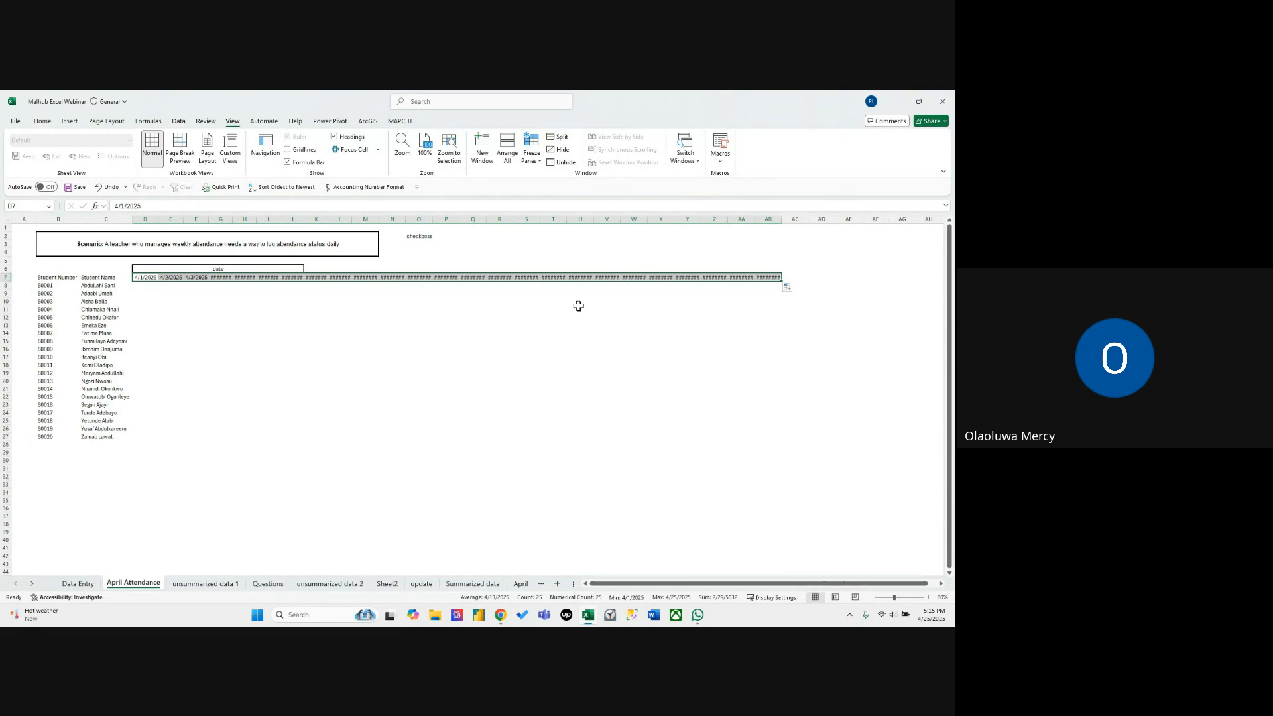
pyautogui.click(42, 121)
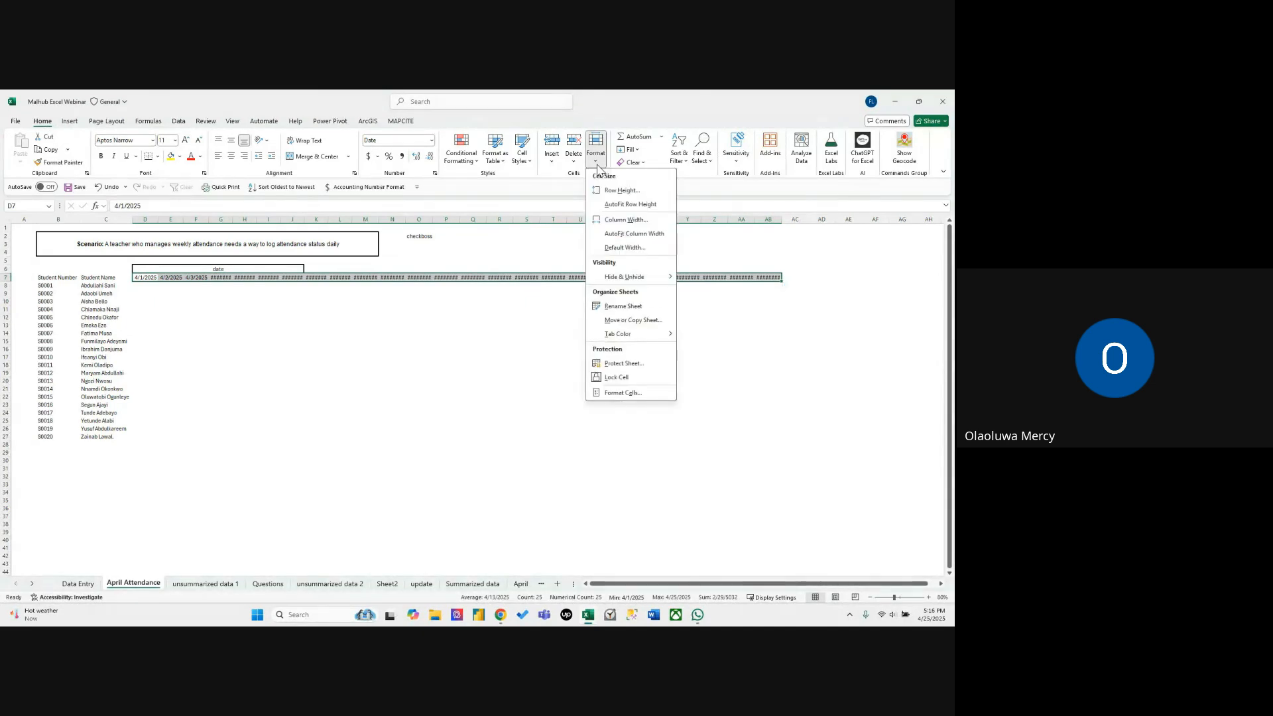
pyautogui.click(615, 234)
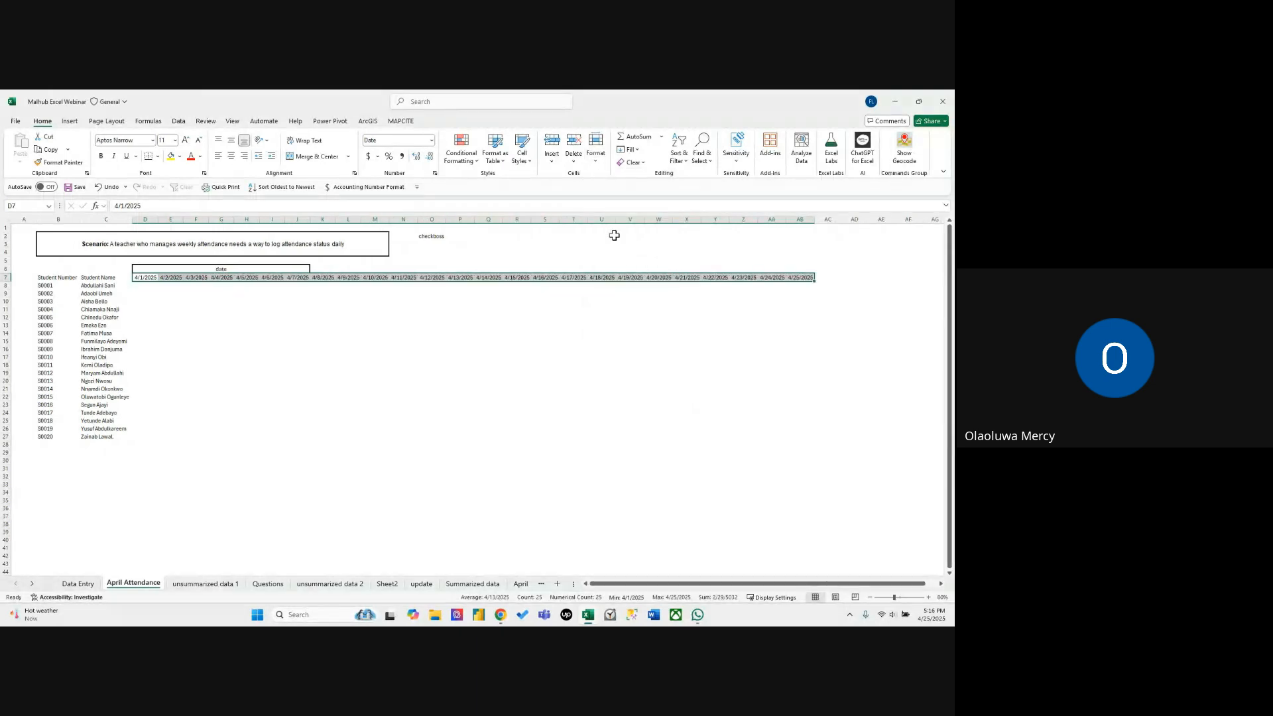
pyautogui.click(716, 300)
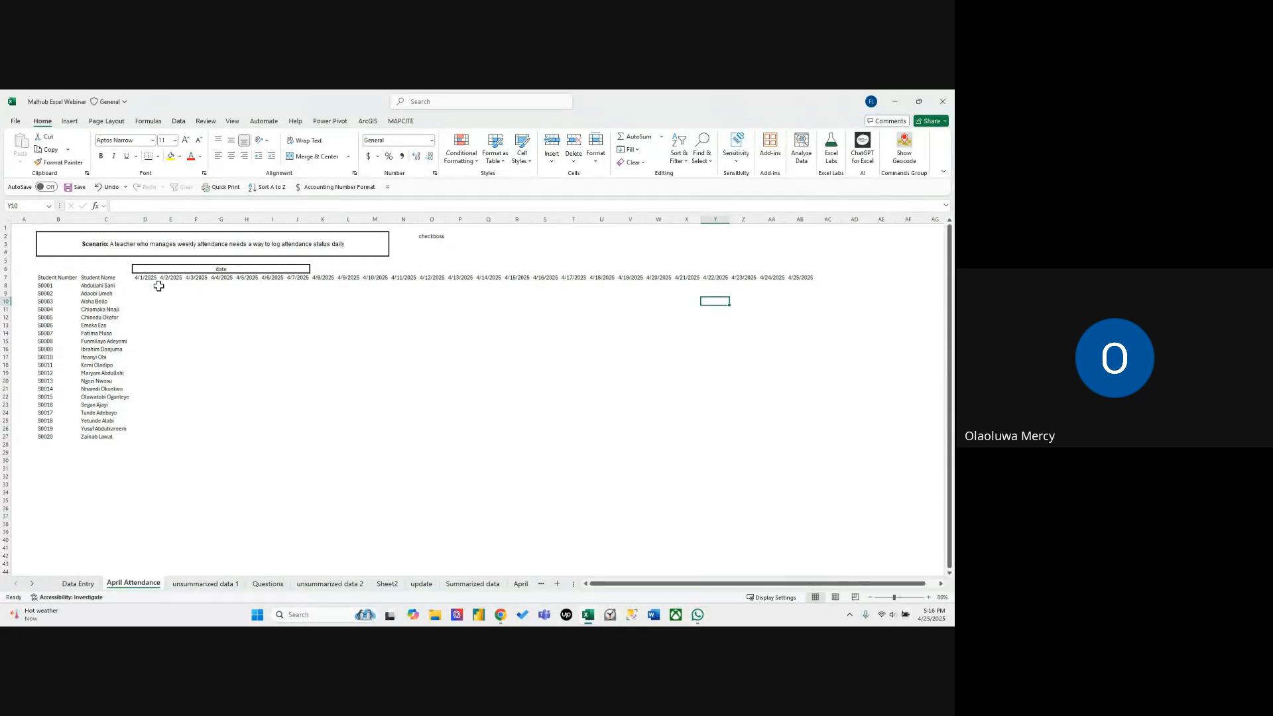
# Clear the dates from E7 through AB7 in the heading row.
pyautogui.moveTo(170, 278); pyautogui.dragTo(792, 277)
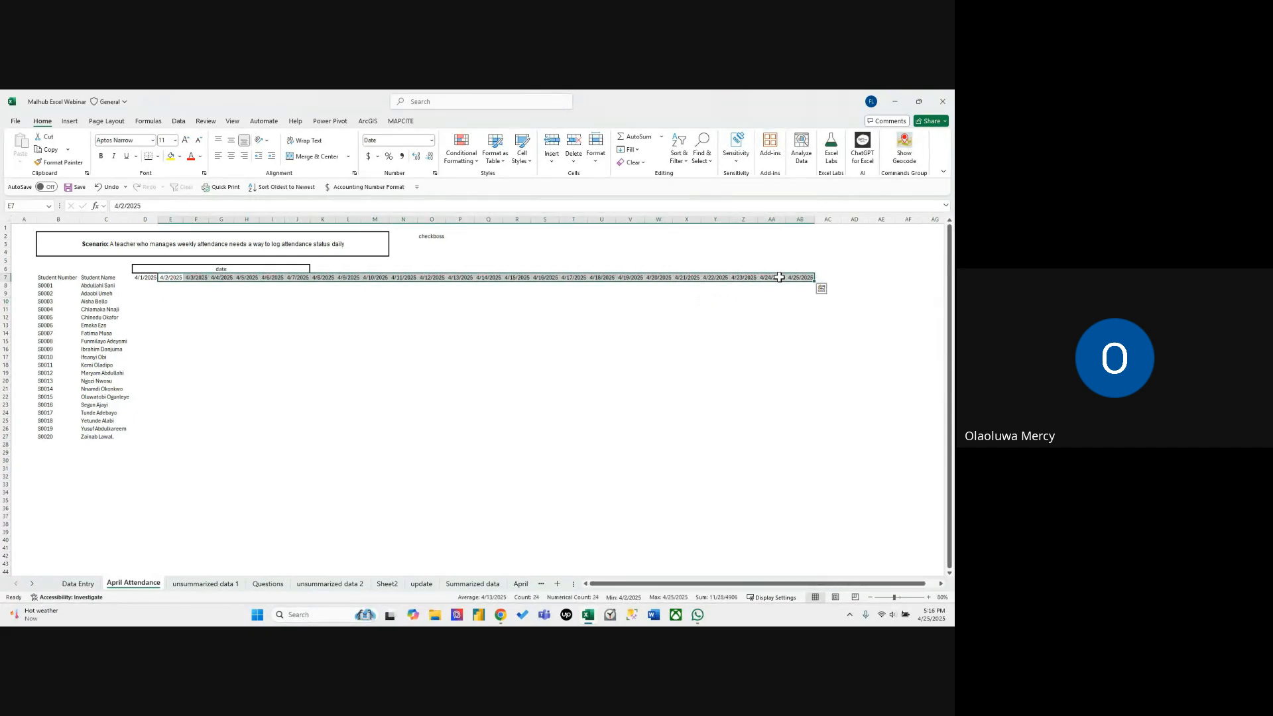
pyautogui.press('Delete')
pyautogui.click(288, 349)
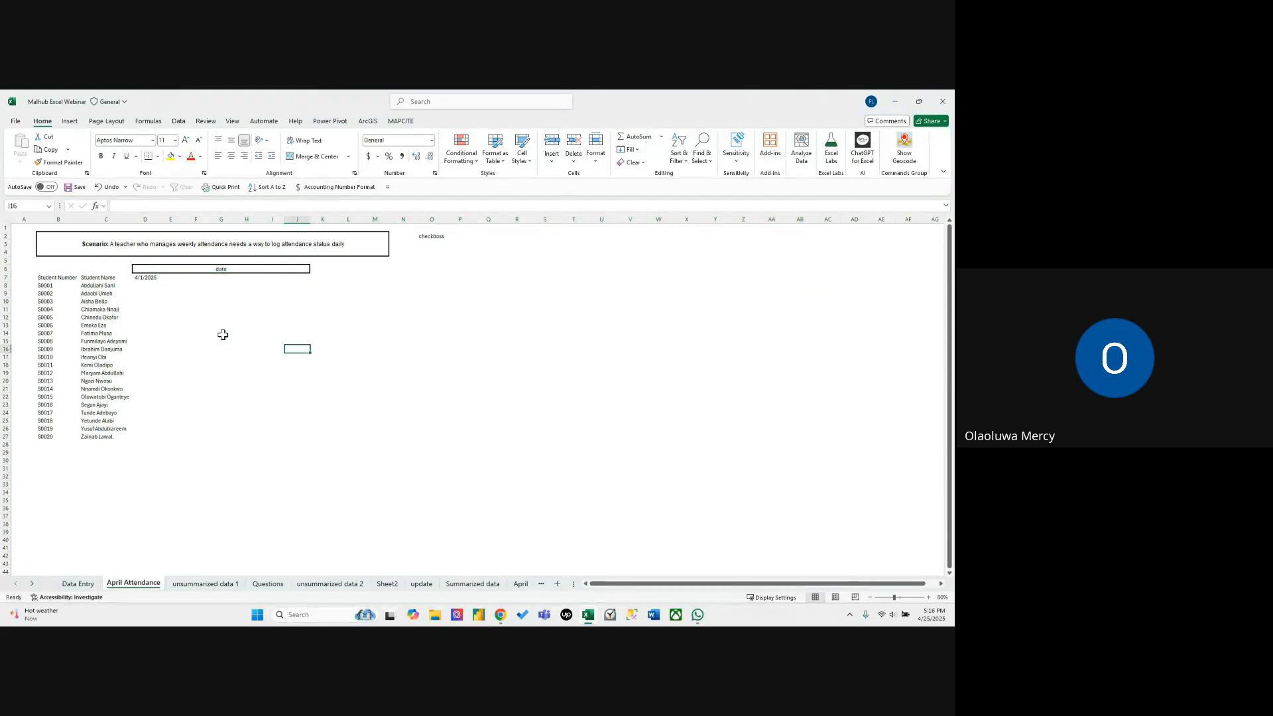
pyautogui.click(148, 278)
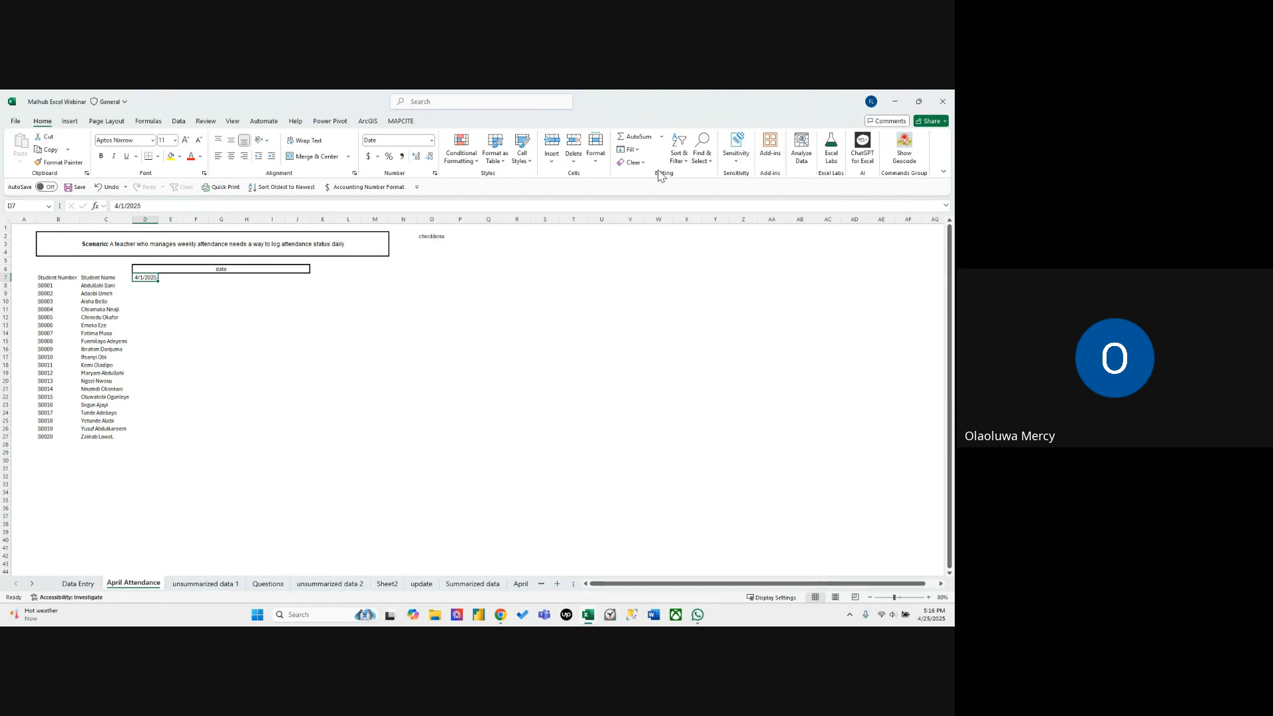
pyautogui.click(629, 150)
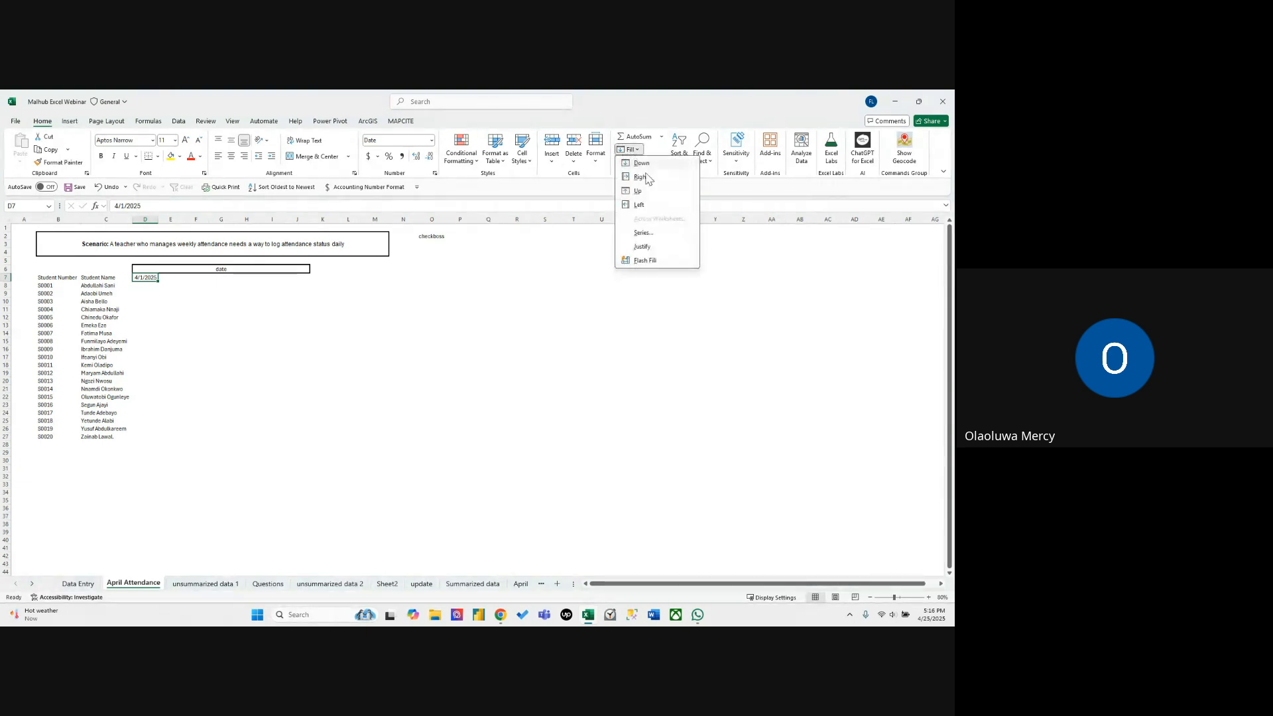
pyautogui.click(662, 236)
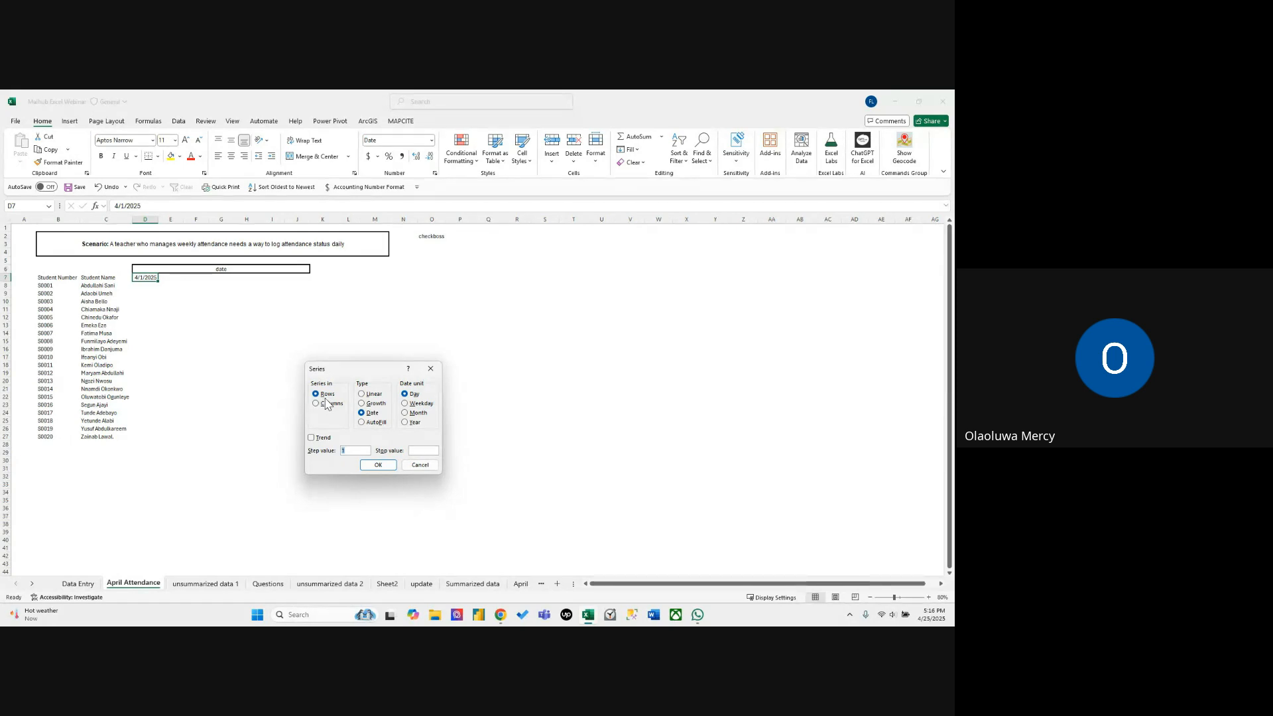
pyautogui.click(430, 369)
pyautogui.click(196, 333)
pyautogui.click(150, 279)
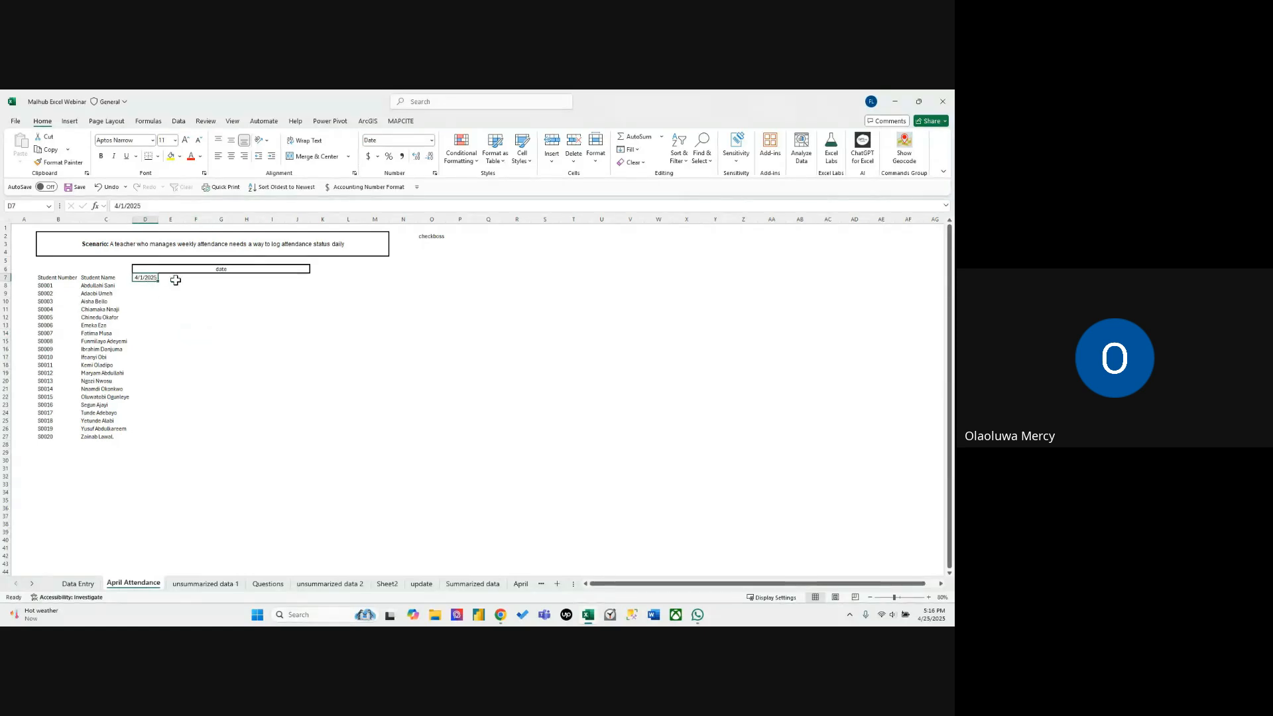
# Enter the date 4/30/2025 in E7.
pyautogui.click(174, 279)
pyautogui.write('4')
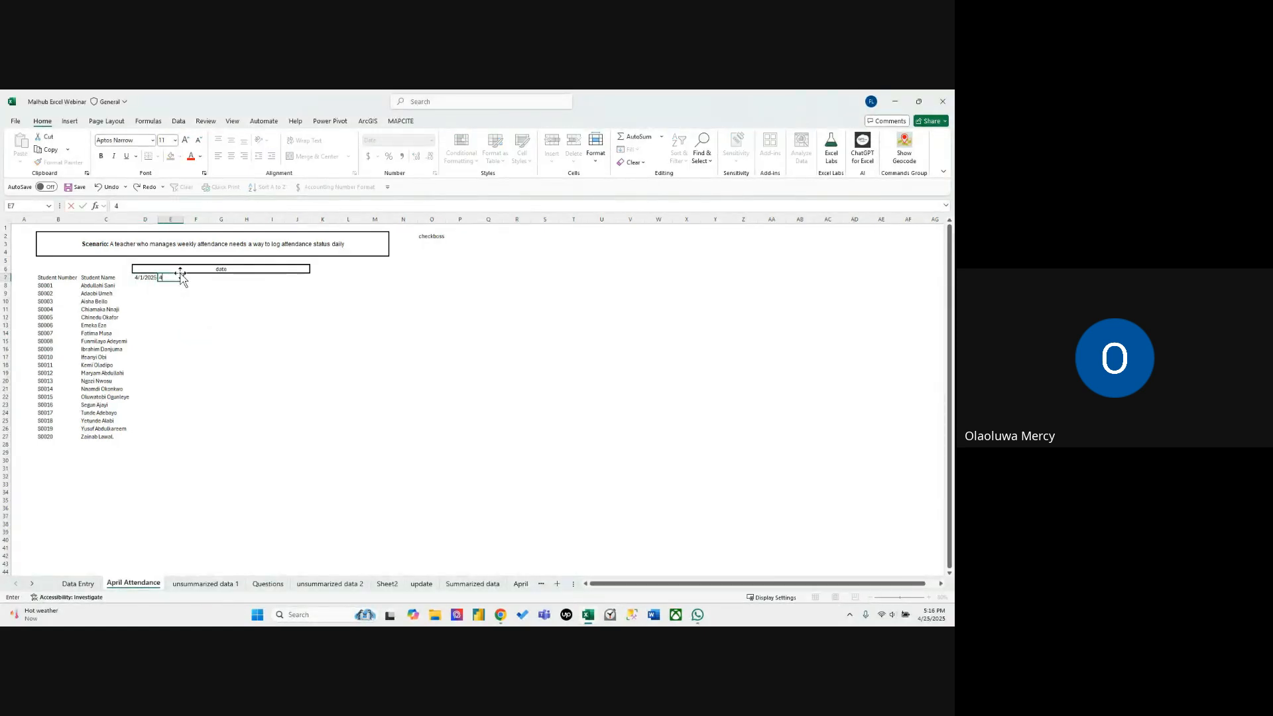
pyautogui.write('/30/202')
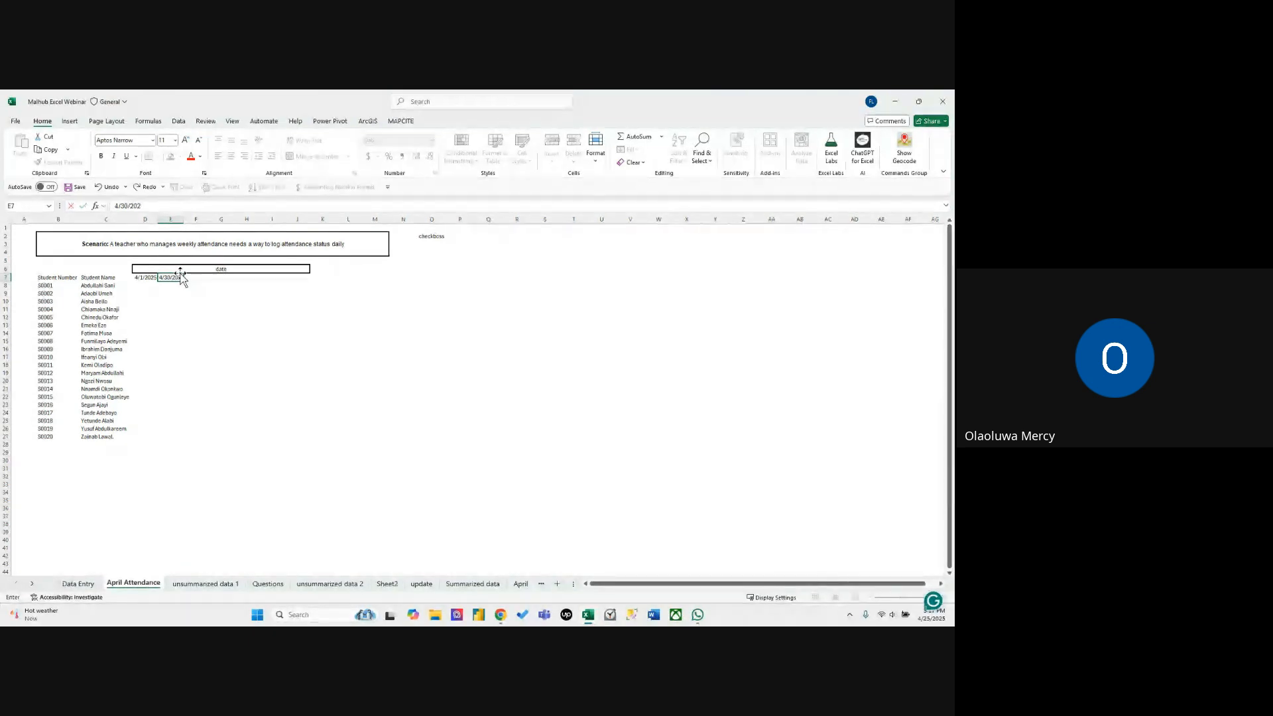
pyautogui.write('5')
pyautogui.click(180, 272)
pyautogui.click(173, 278)
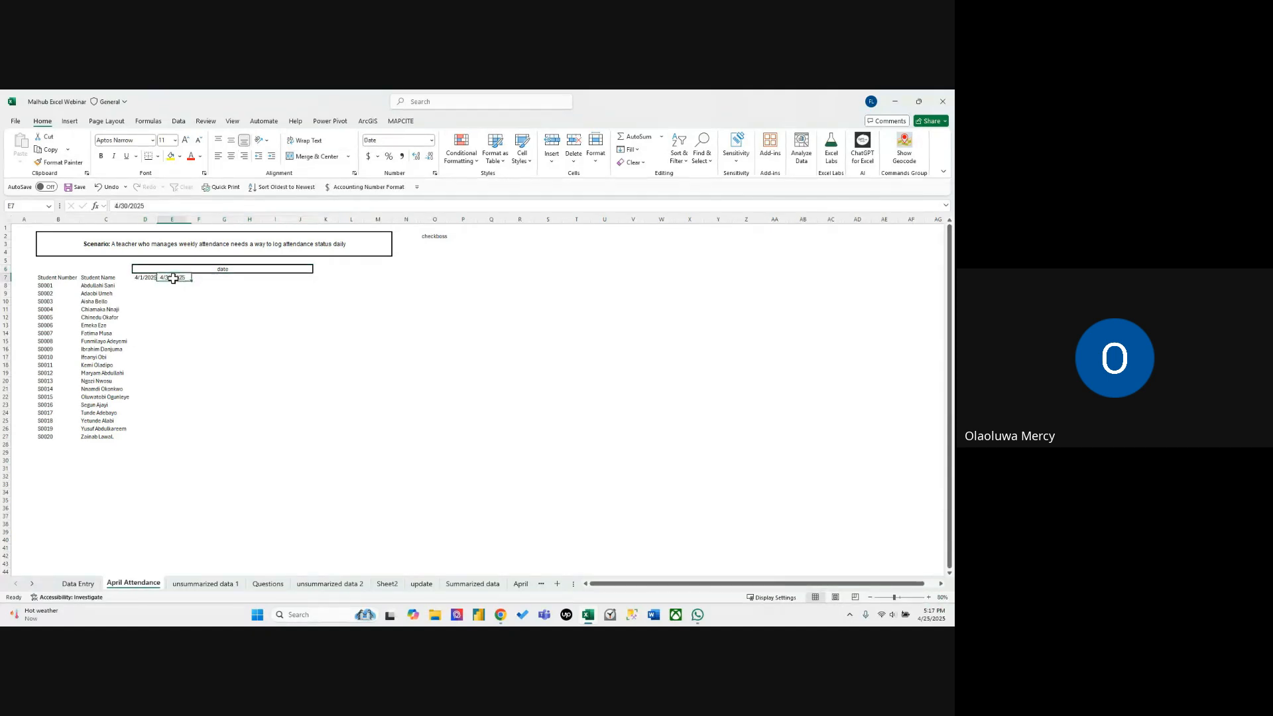
# Convert the date in E7 to the Number format and move it to E18.
pyautogui.click(432, 140)
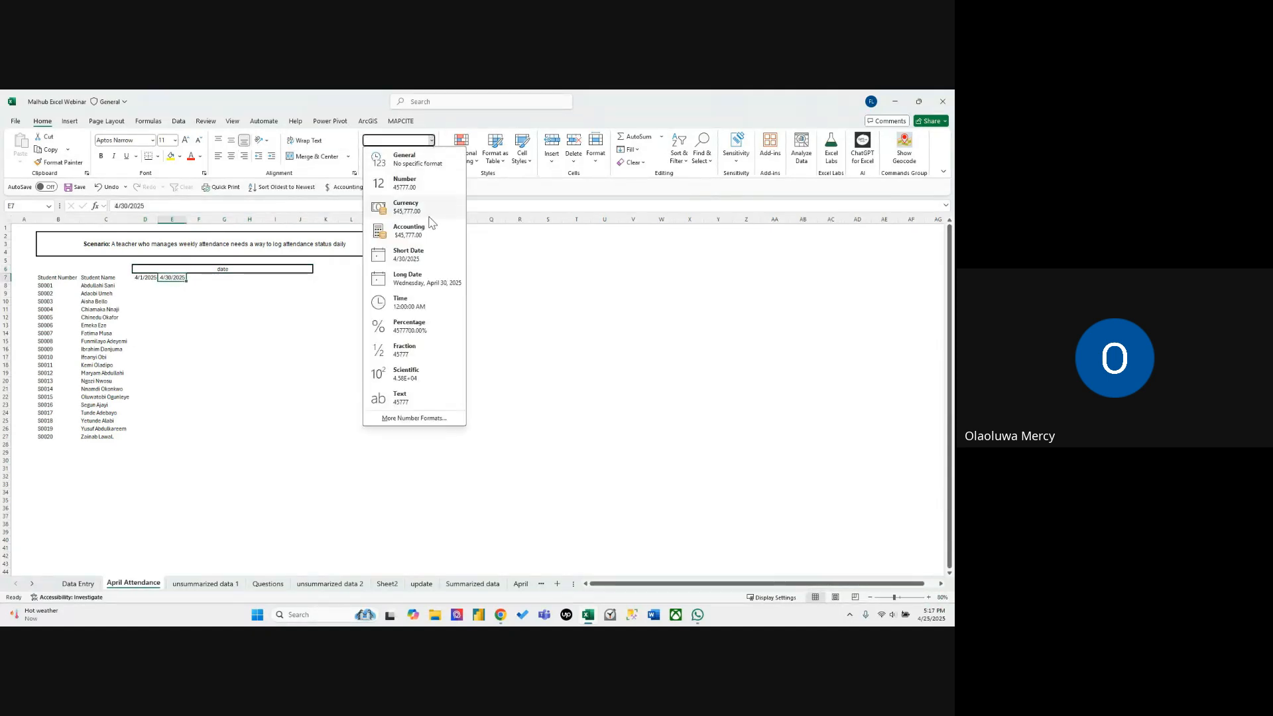
pyautogui.click(418, 183)
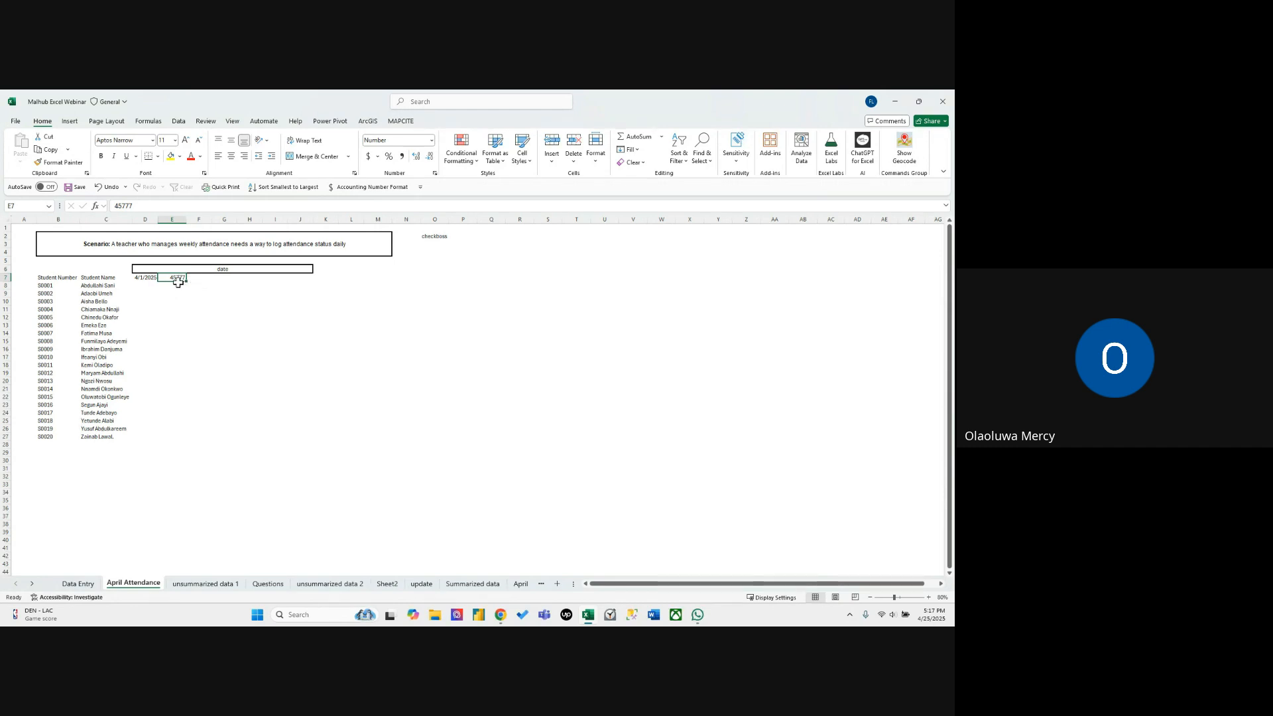
pyautogui.moveTo(177, 284); pyautogui.dragTo(179, 369)
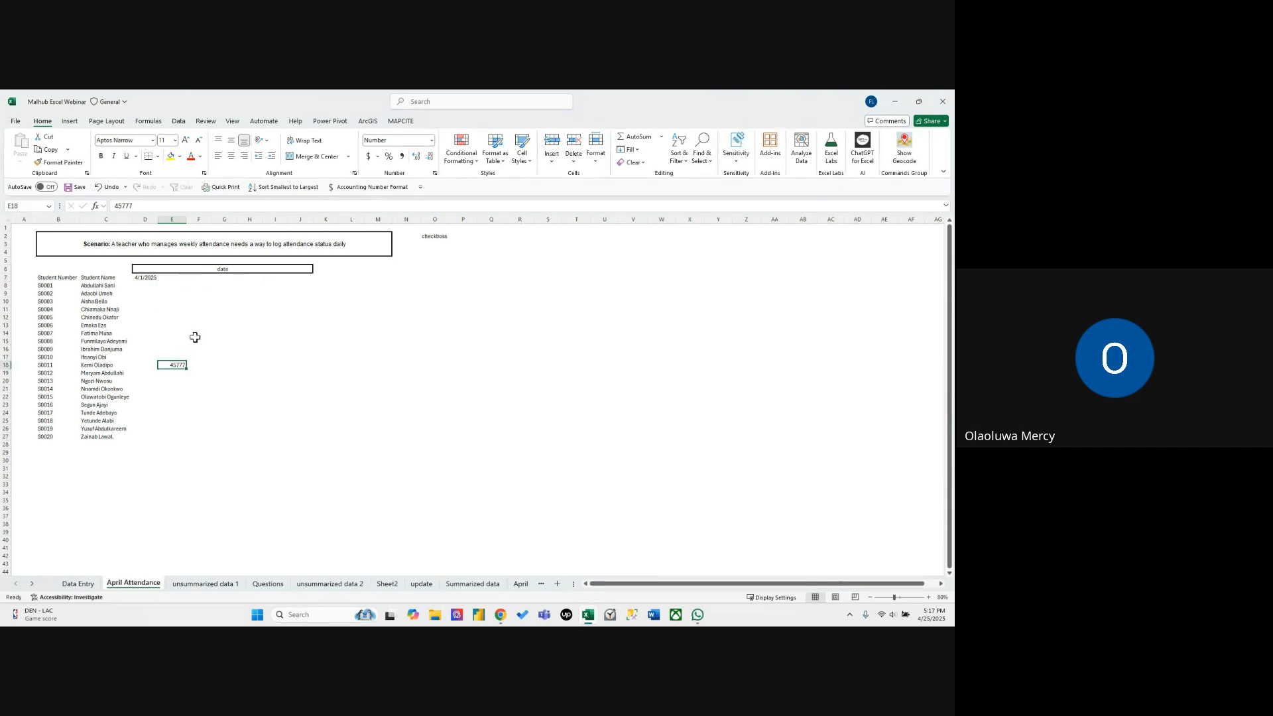
# Fill row 7 from D7 with a date series of weekdays, using step value 1 and stop value 45777.
pyautogui.click(147, 277)
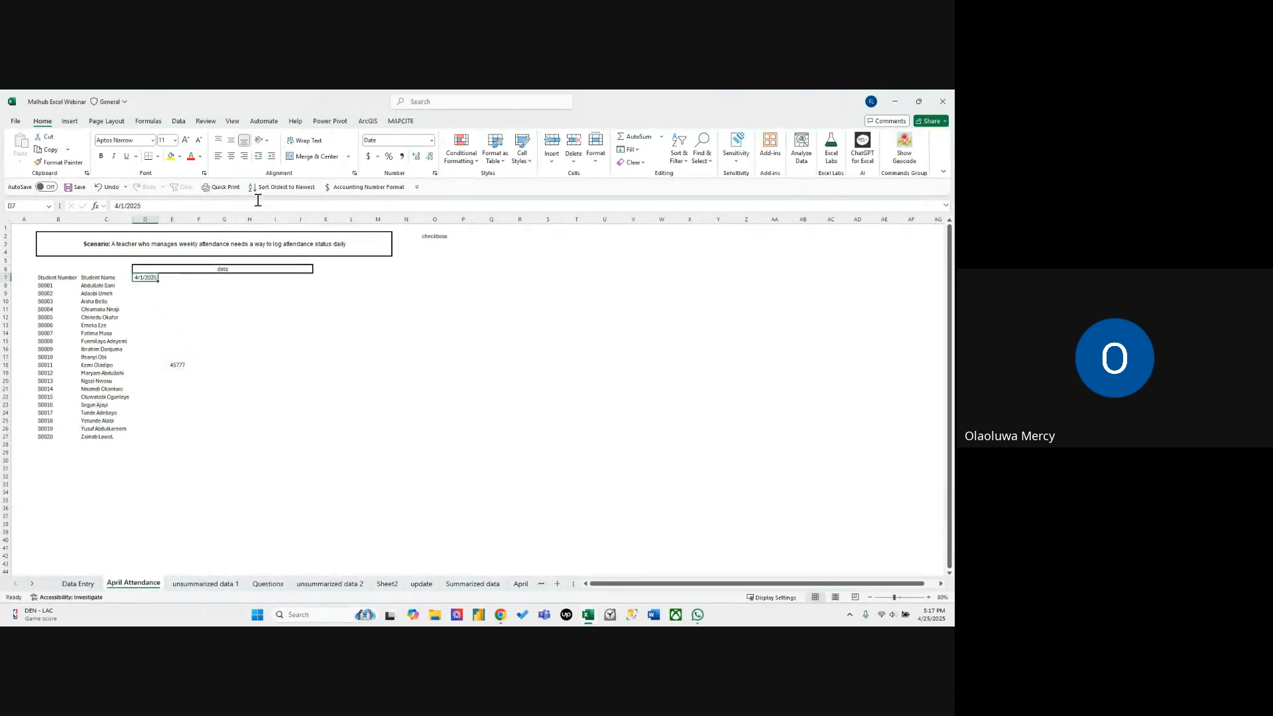
pyautogui.click(631, 153)
pyautogui.click(642, 241)
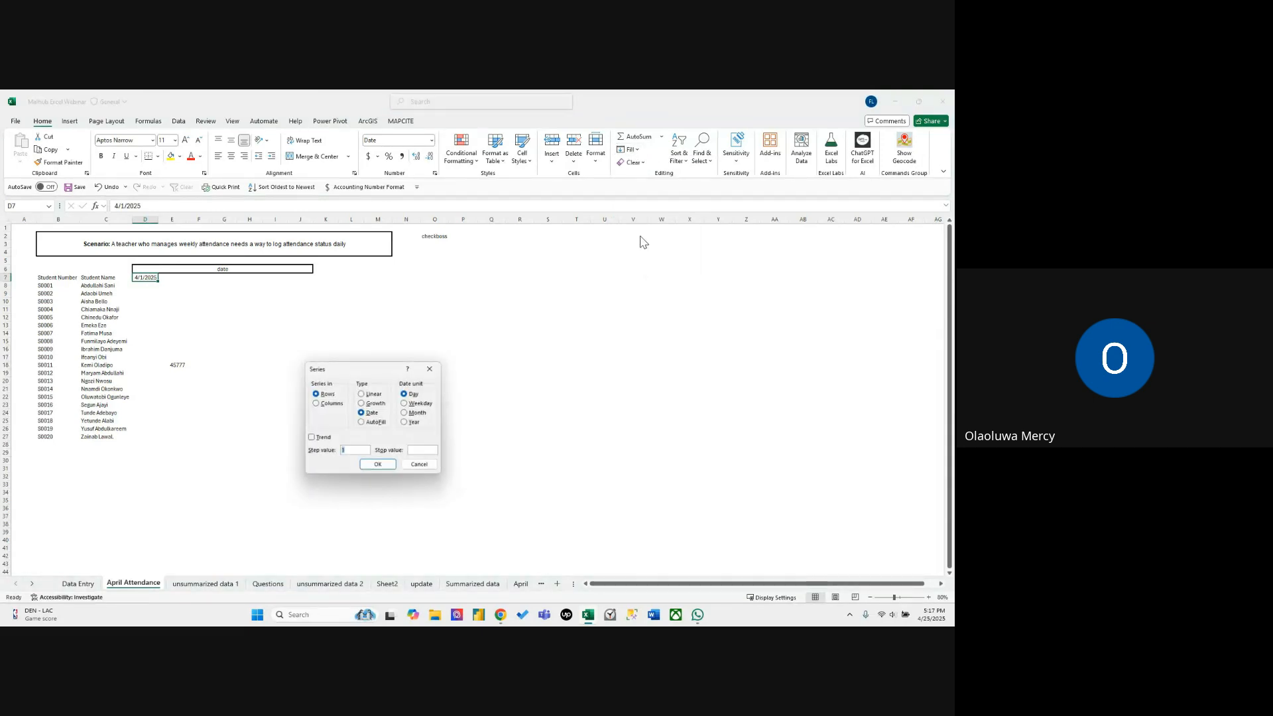
pyautogui.moveTo(356, 370); pyautogui.dragTo(428, 327)
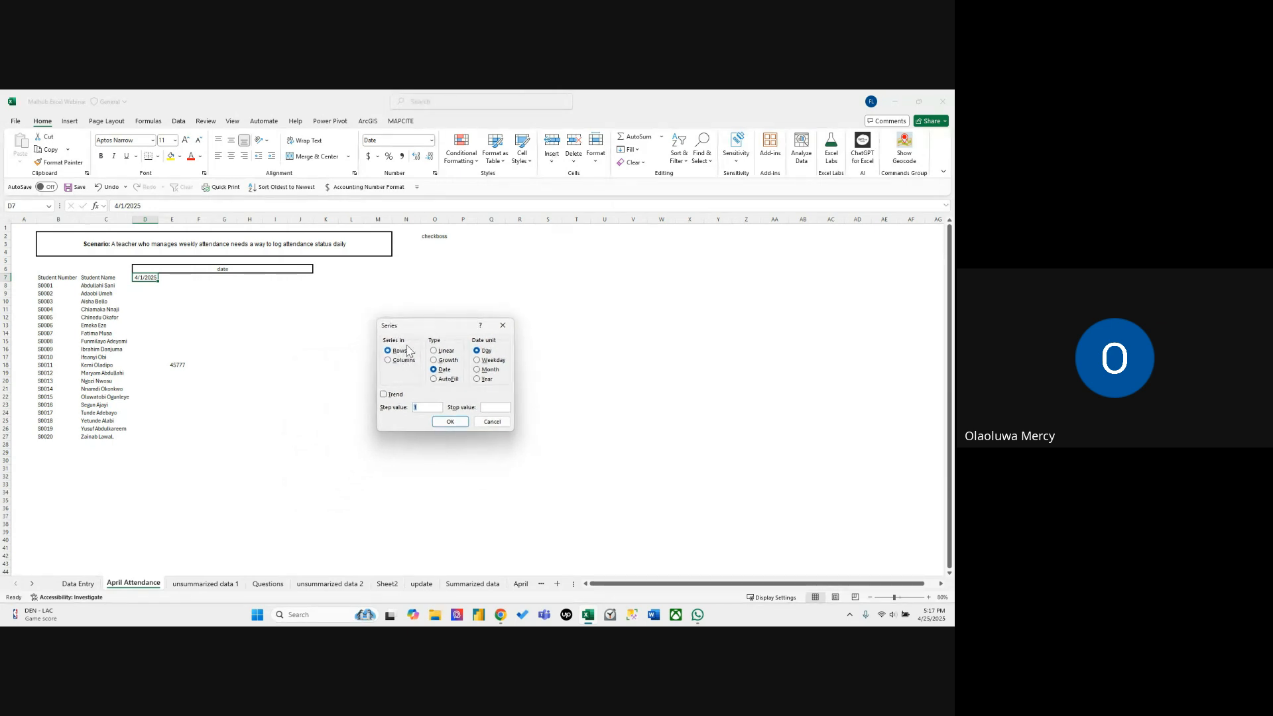
pyautogui.click(487, 407)
pyautogui.click(493, 409)
pyautogui.click(494, 360)
pyautogui.click(449, 422)
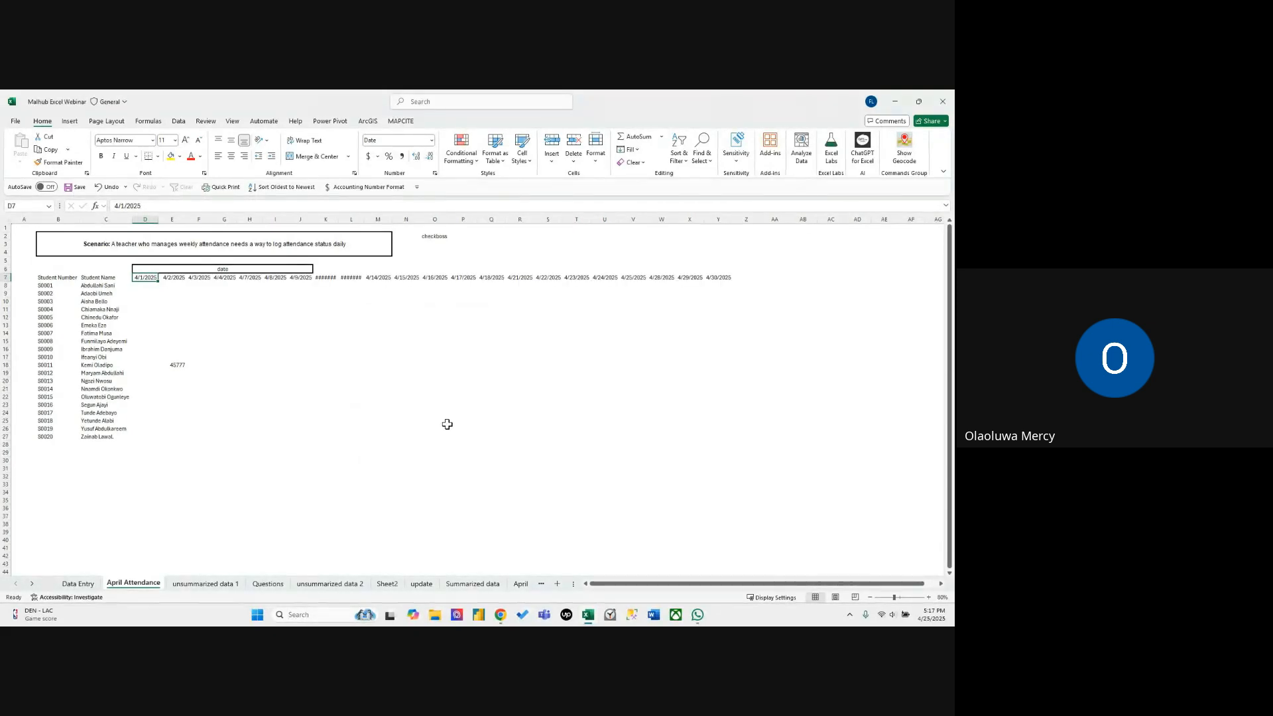
pyautogui.click(441, 389)
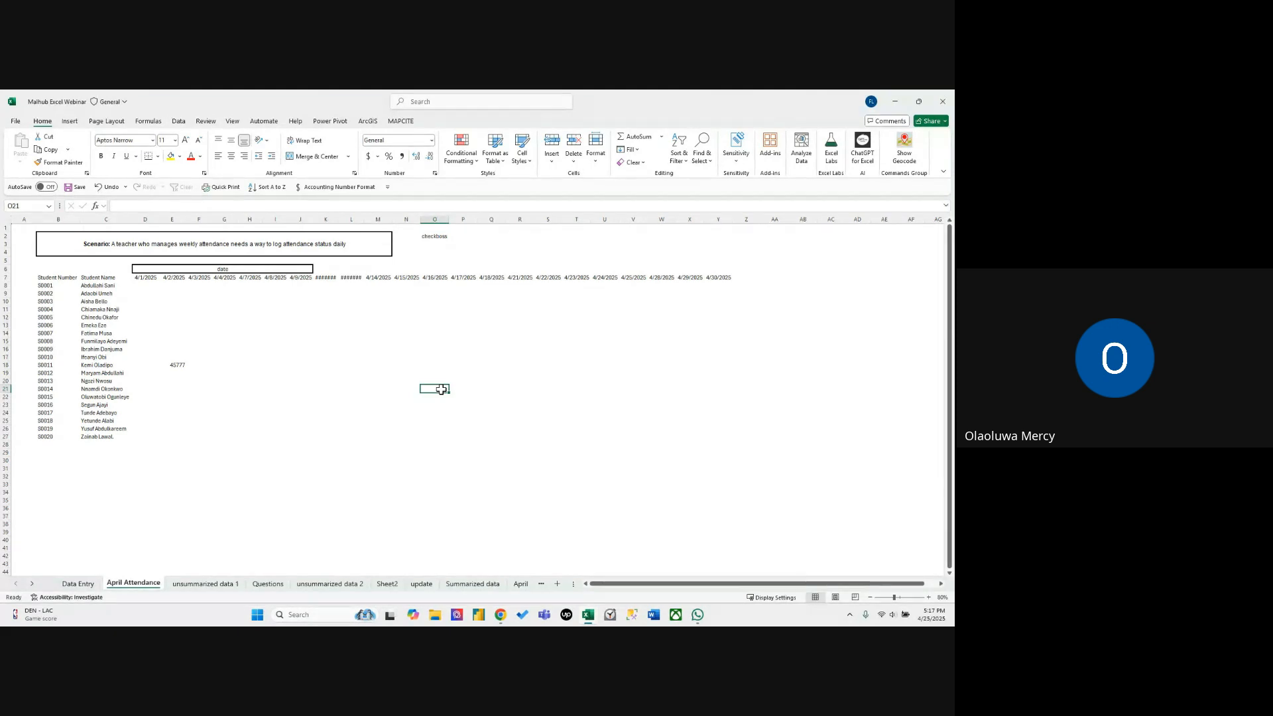
# Autofit the width of the date columns D through Y and delete the helper number in E18.
pyautogui.moveTo(161, 277); pyautogui.dragTo(712, 274)
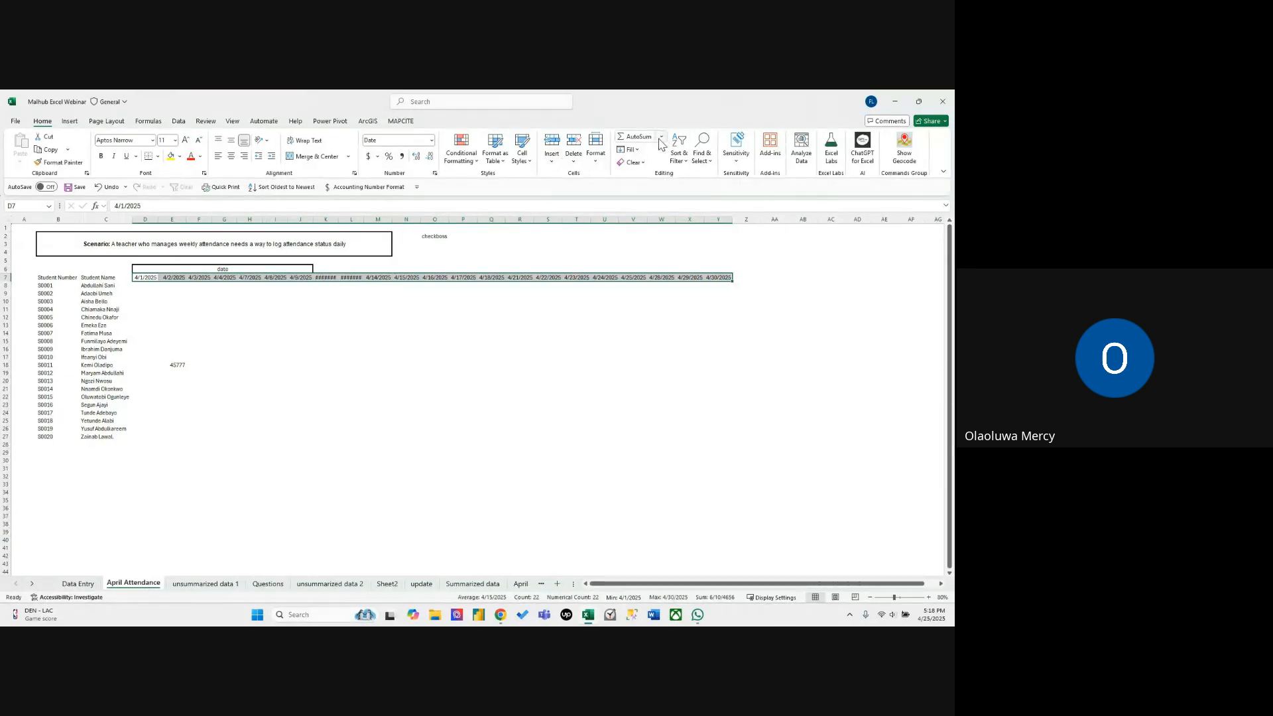
pyautogui.click(599, 162)
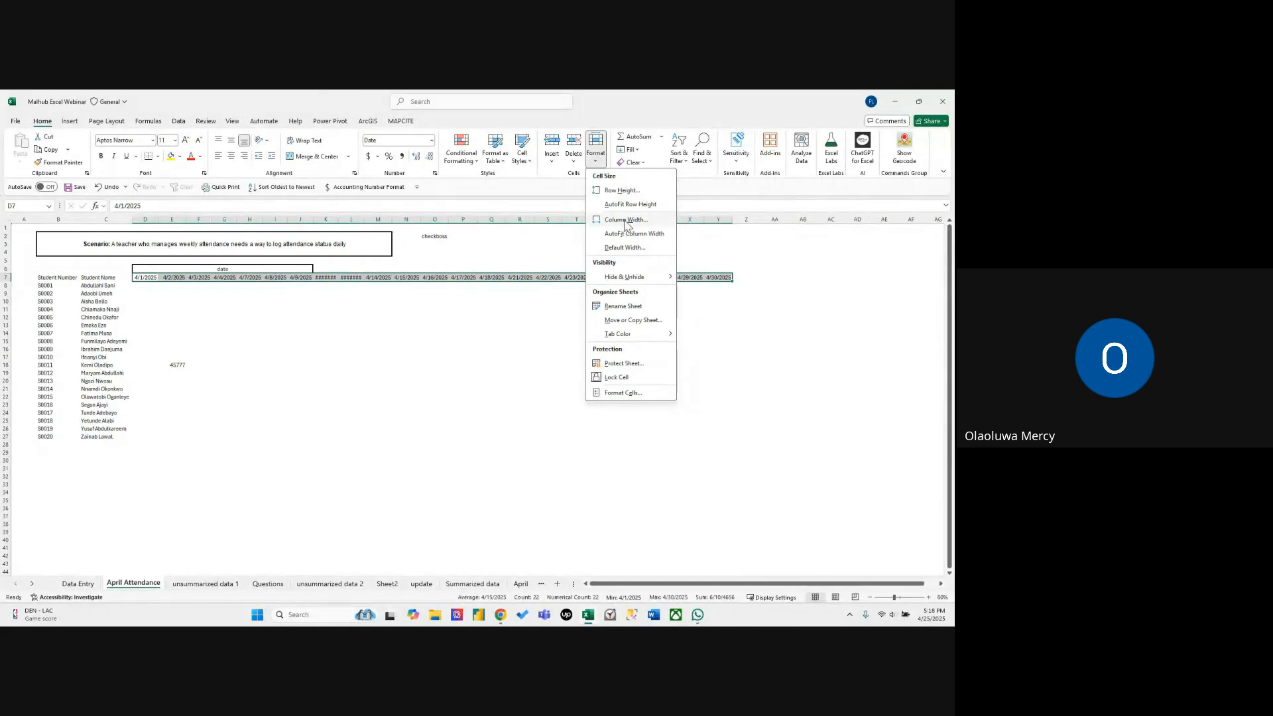
pyautogui.click(630, 233)
pyautogui.click(608, 316)
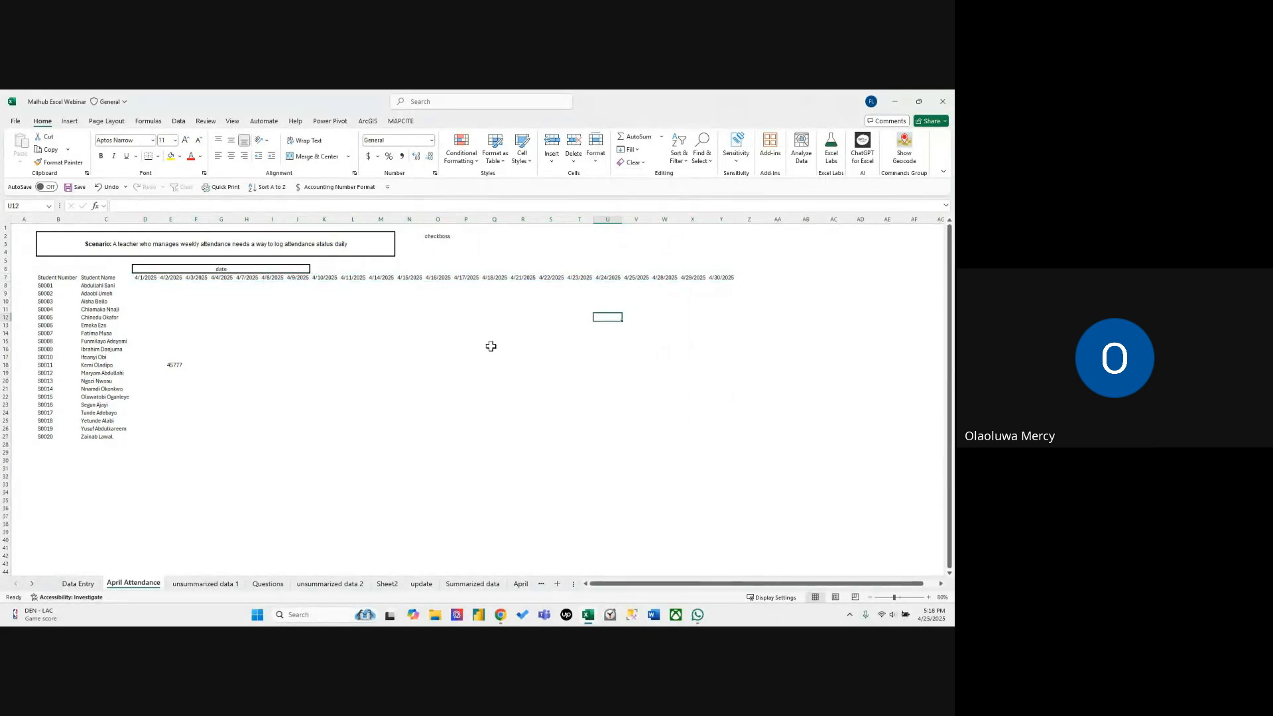
pyautogui.click(181, 364)
pyautogui.press('Delete')
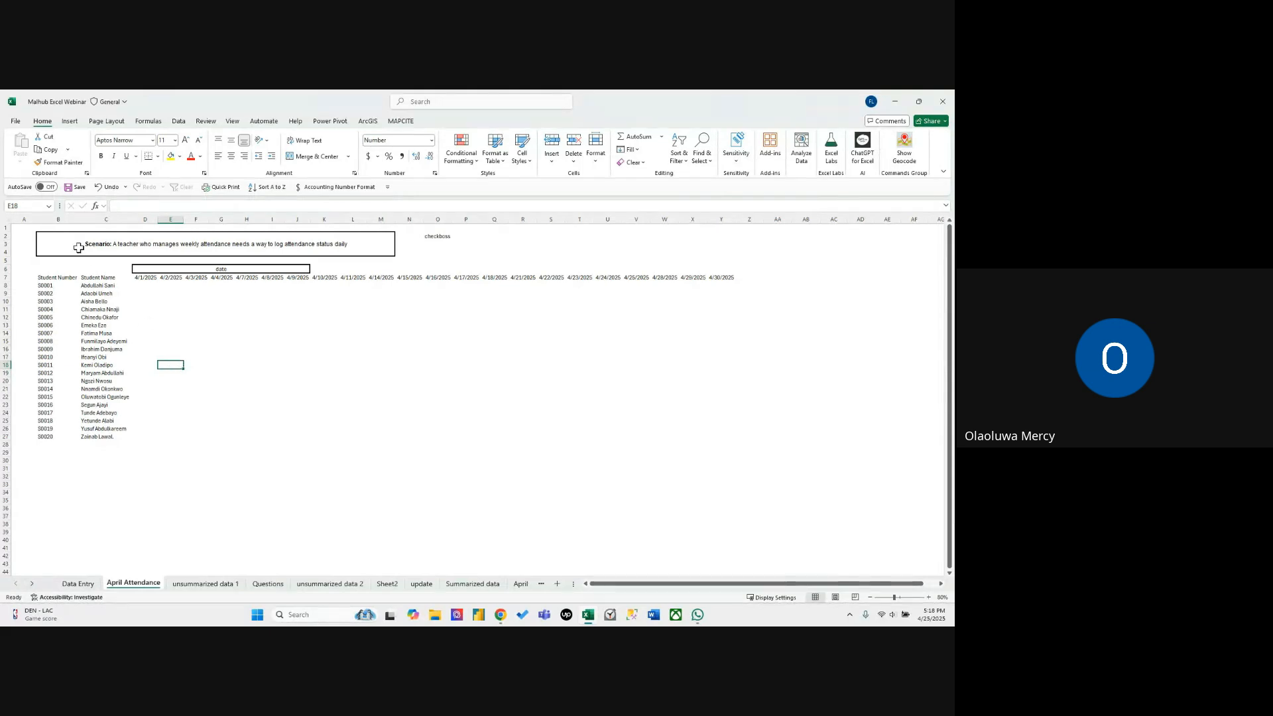
# Apply All Borders to the attendance table B7:Y27.
pyautogui.moveTo(45, 277); pyautogui.dragTo(731, 438)
pyautogui.click(157, 156)
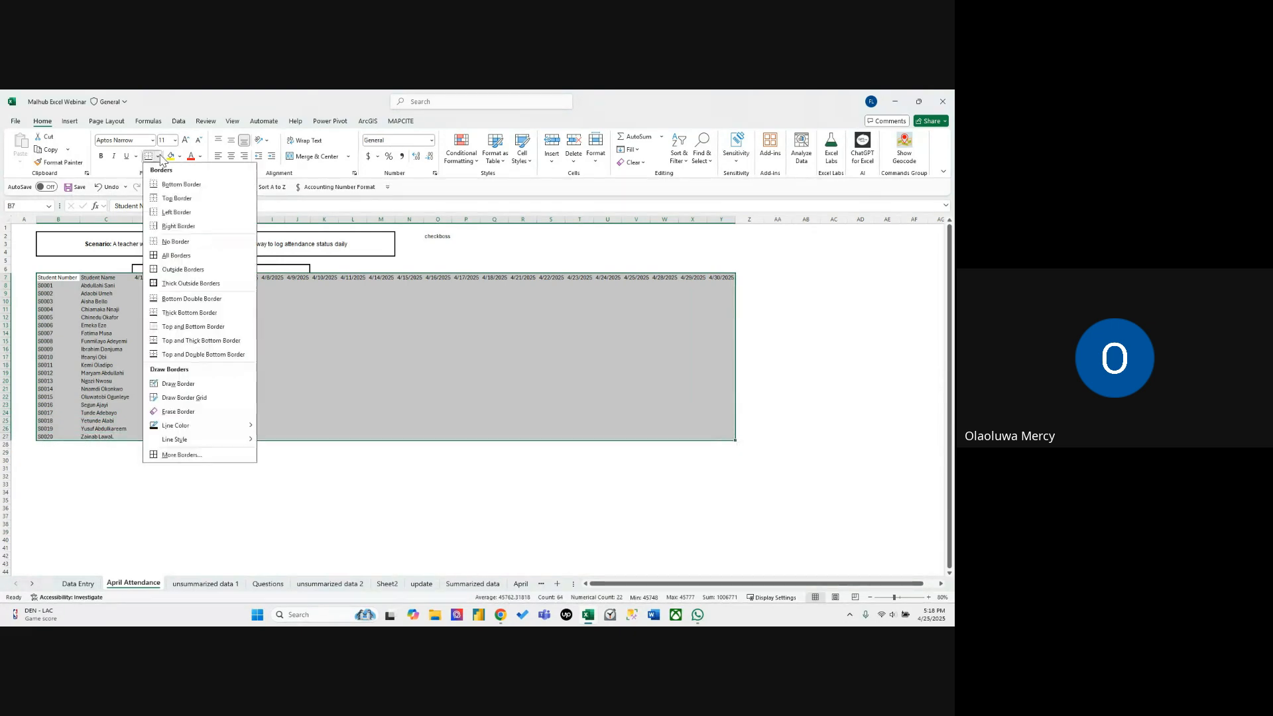
pyautogui.click(177, 256)
pyautogui.click(297, 483)
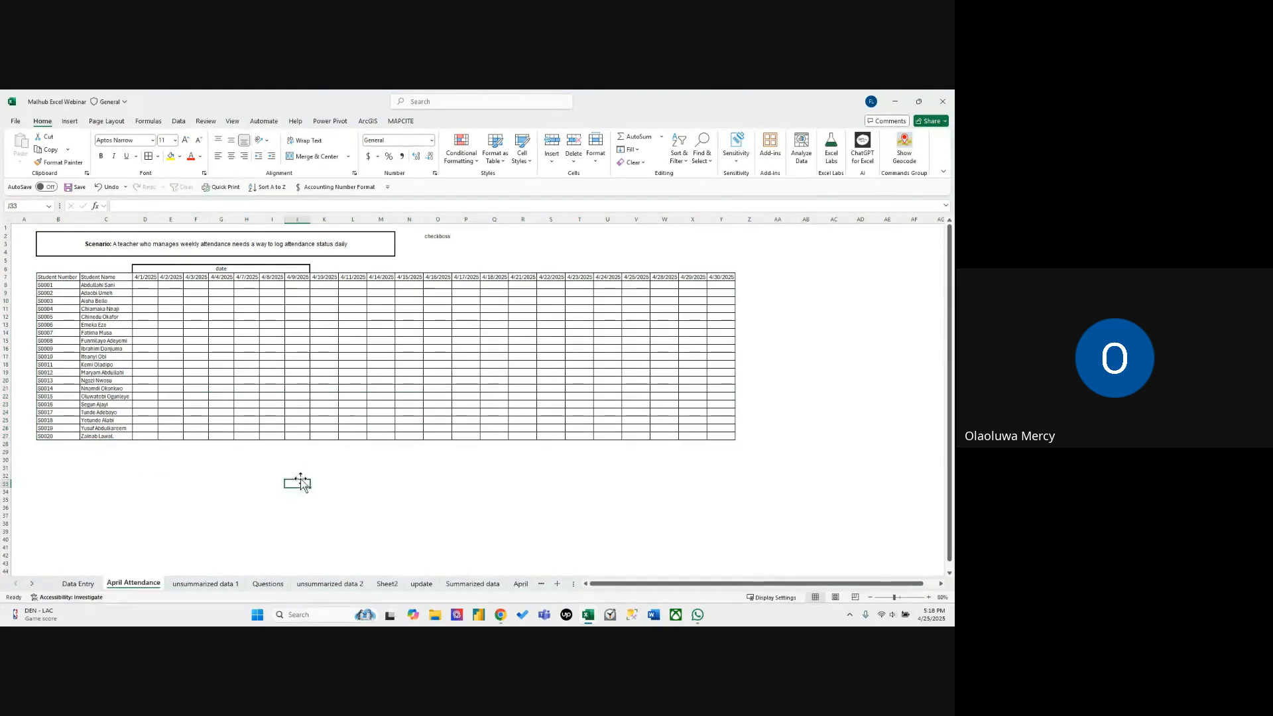
# Clear the contents and formatting of the merged "date" heading above the dates in row 6.
pyautogui.click(166, 269)
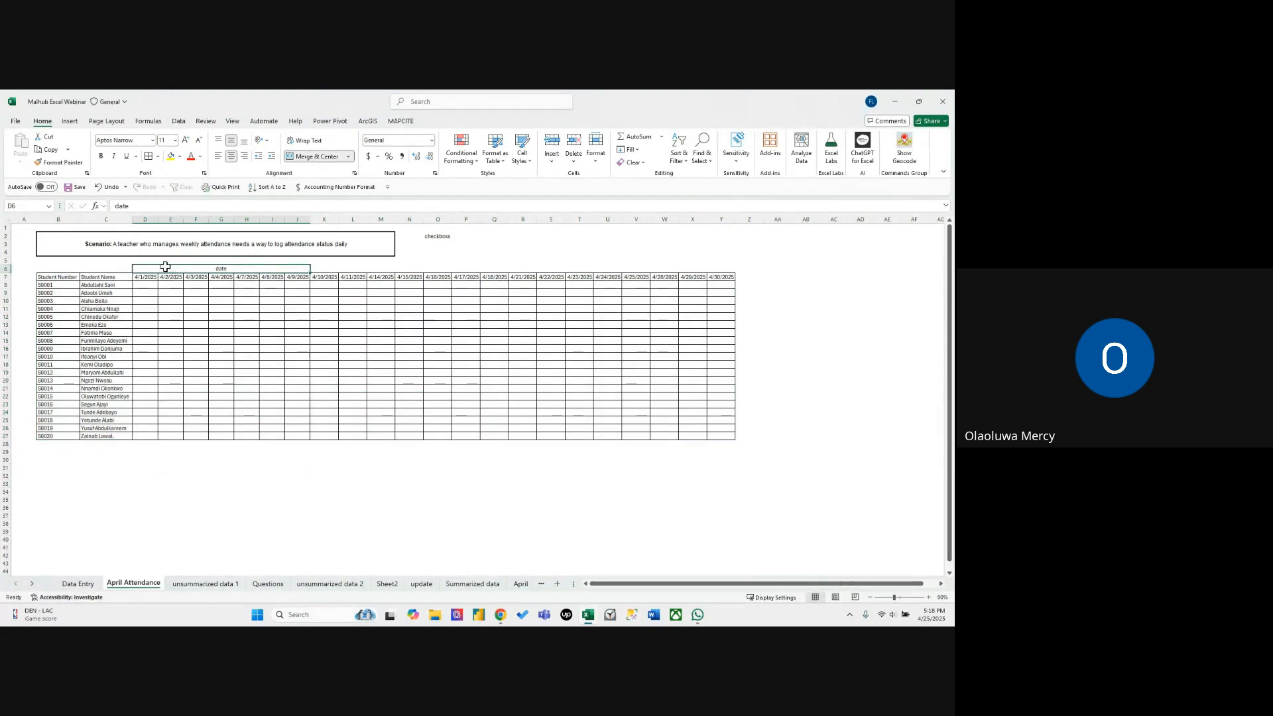
pyautogui.click(635, 162)
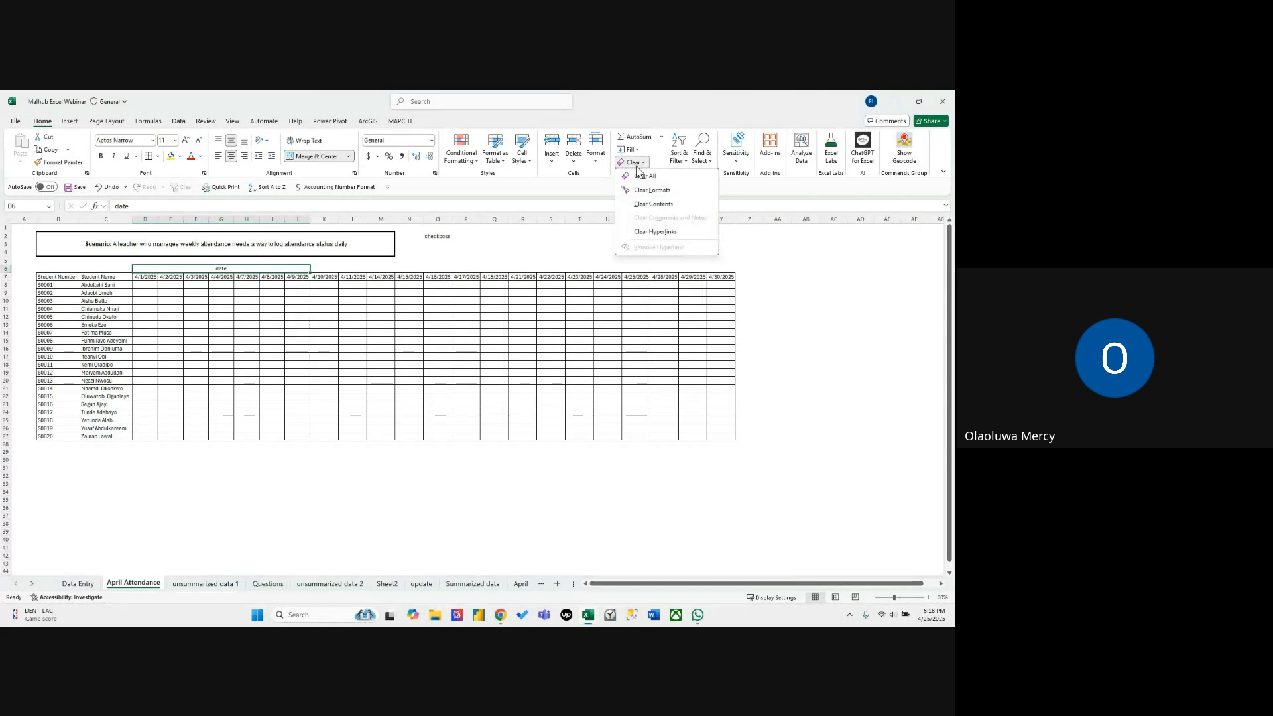
pyautogui.click(645, 176)
pyautogui.click(488, 261)
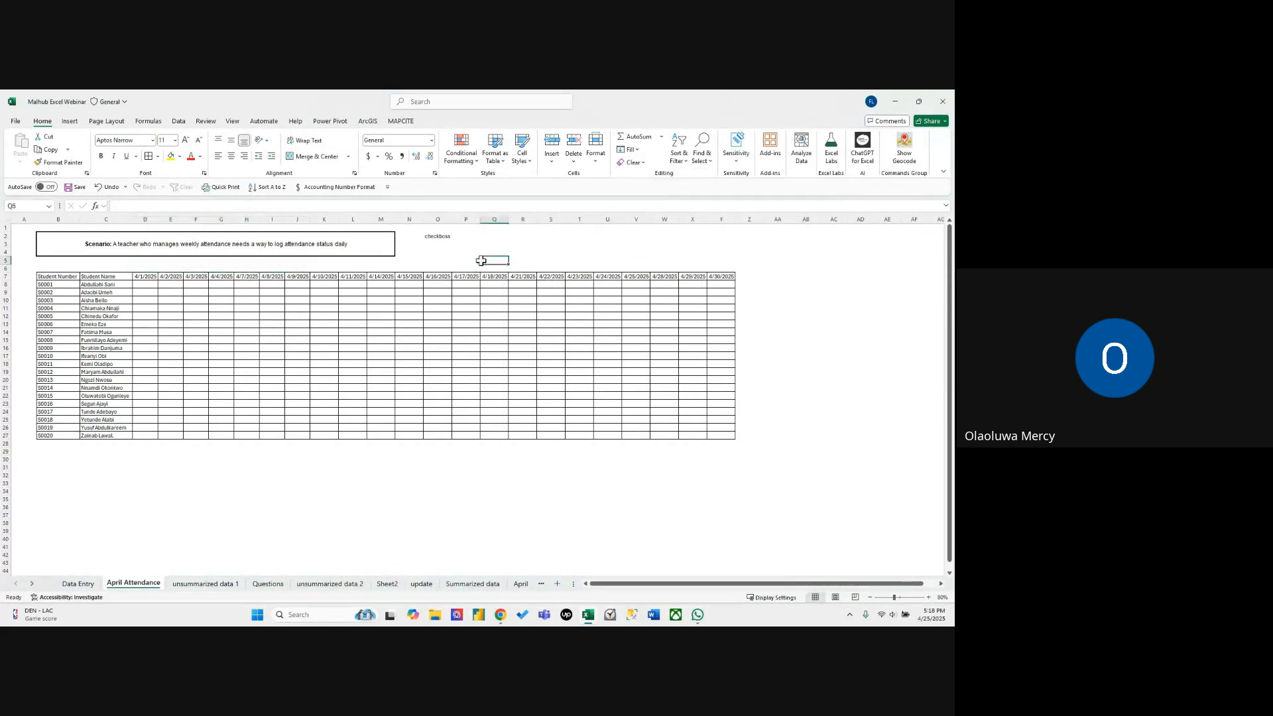
pyautogui.click(144, 285)
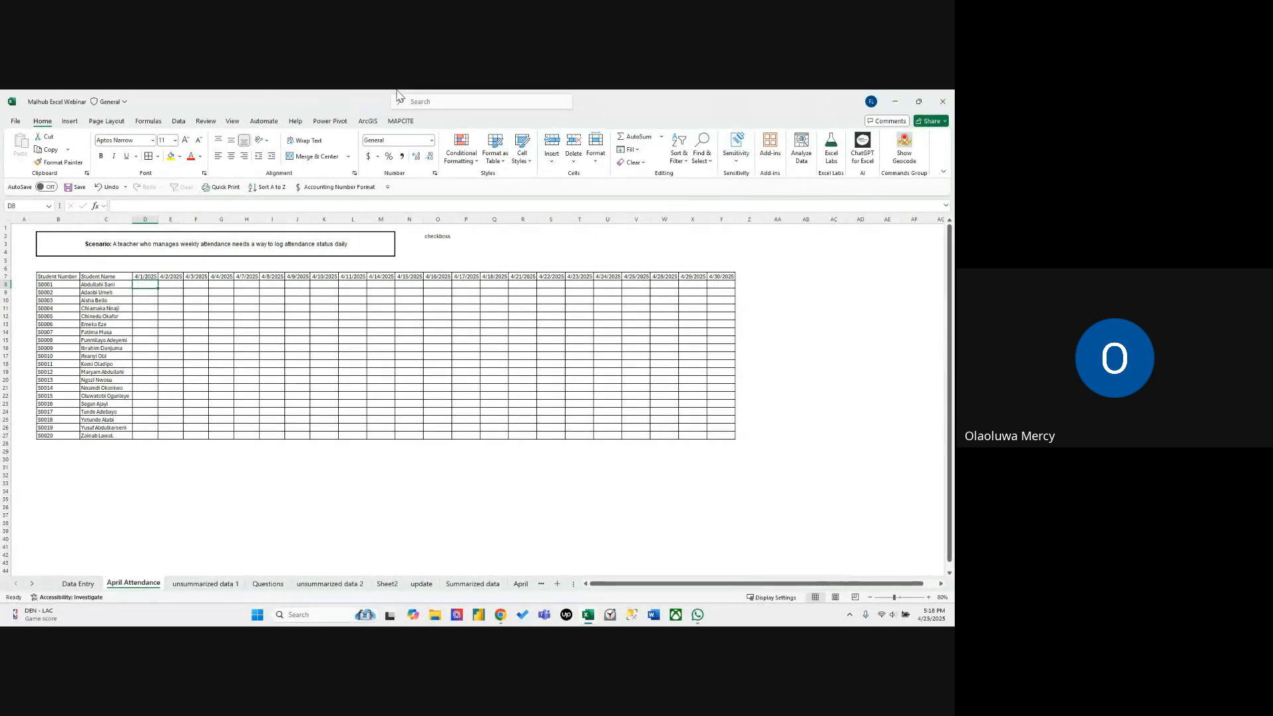
pyautogui.scroll(-2, 356, 424)
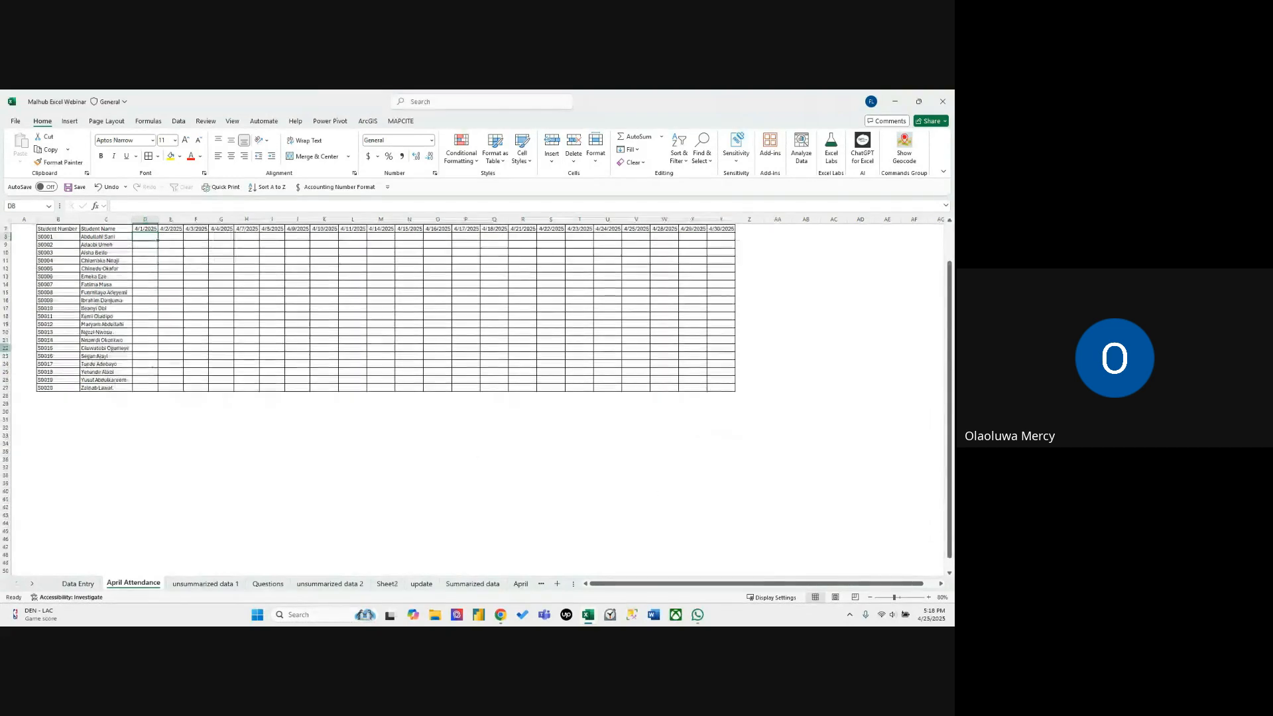
pyautogui.scroll(2, 113, 439)
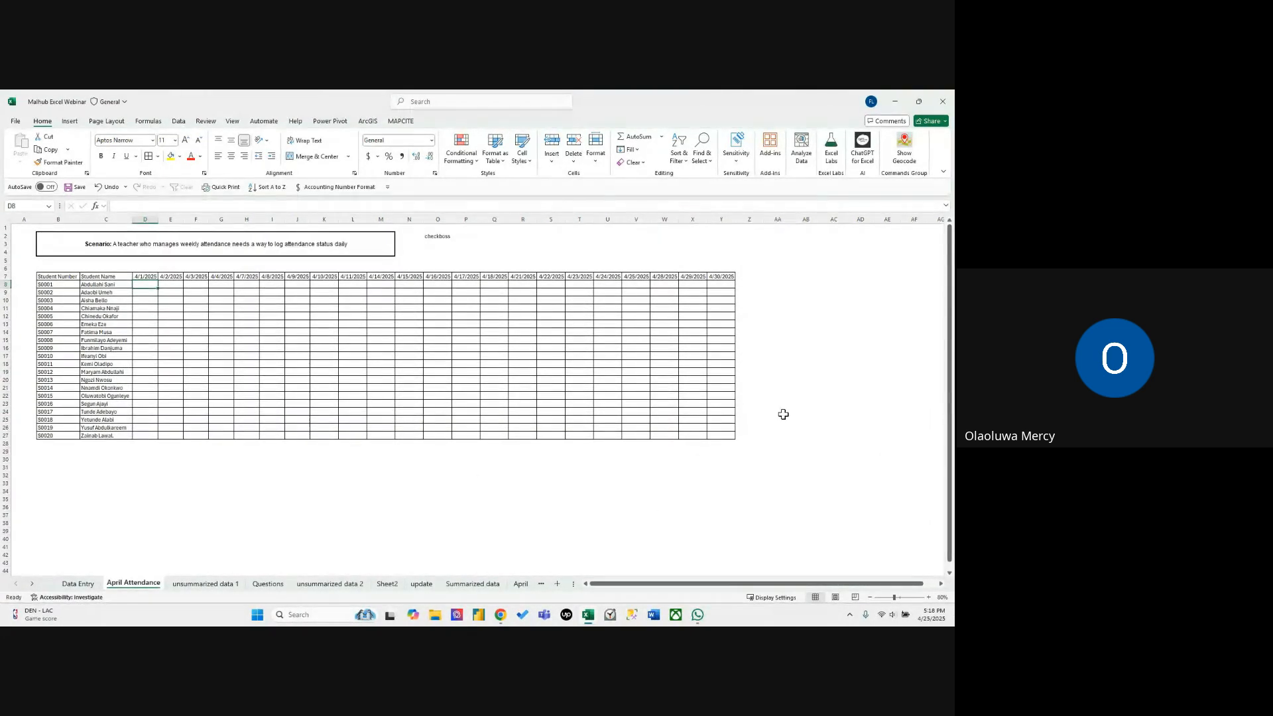
pyautogui.click(412, 458)
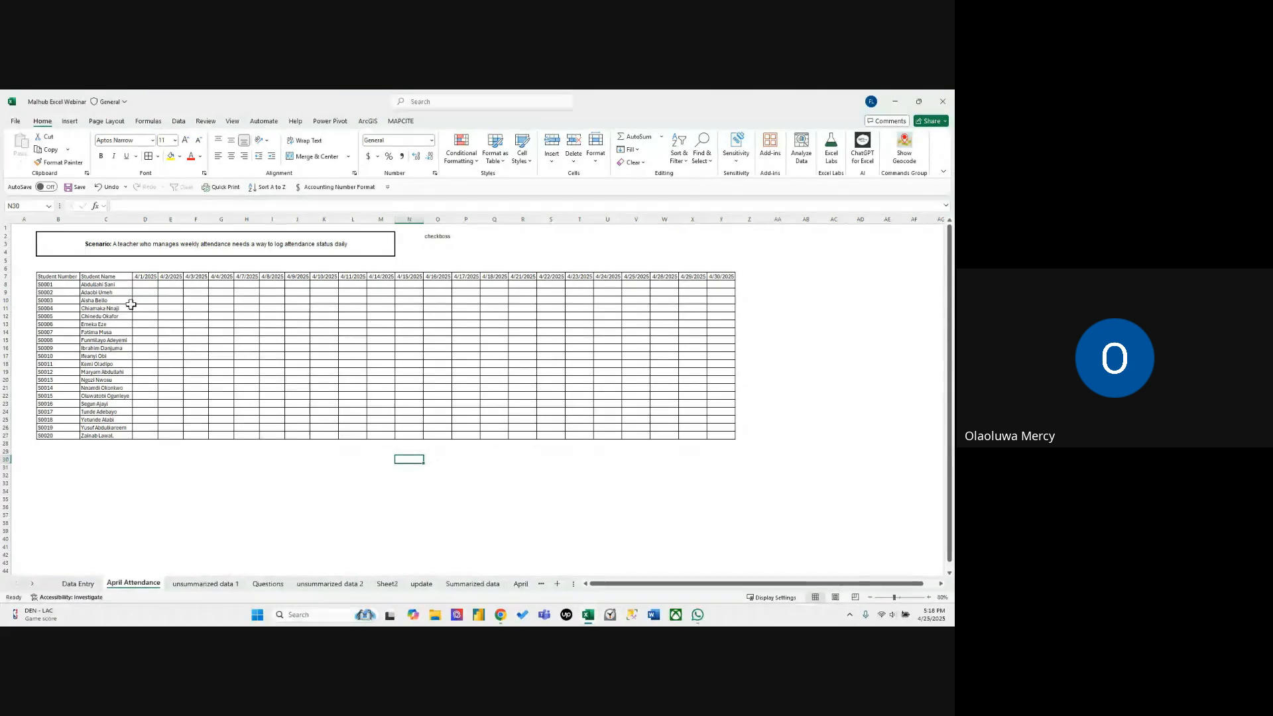
# Add list data validation to D8 with the source P,L,A.
pyautogui.click(147, 285)
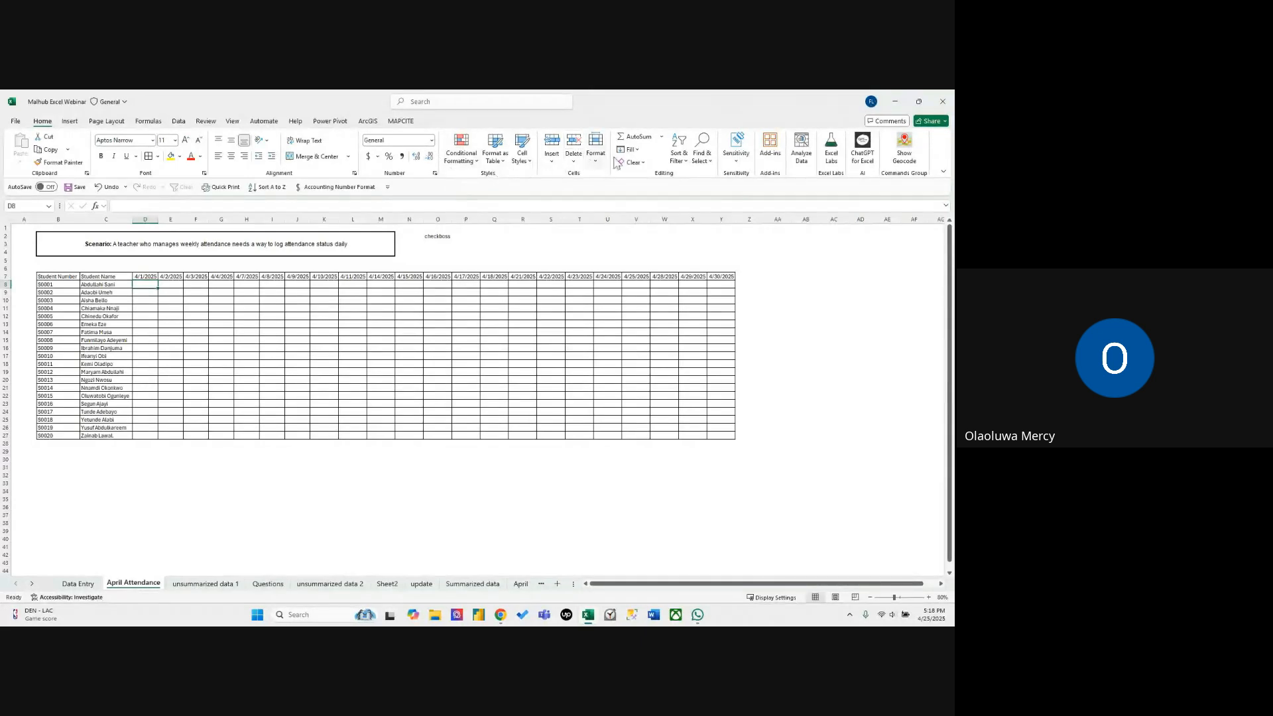
pyautogui.click(178, 121)
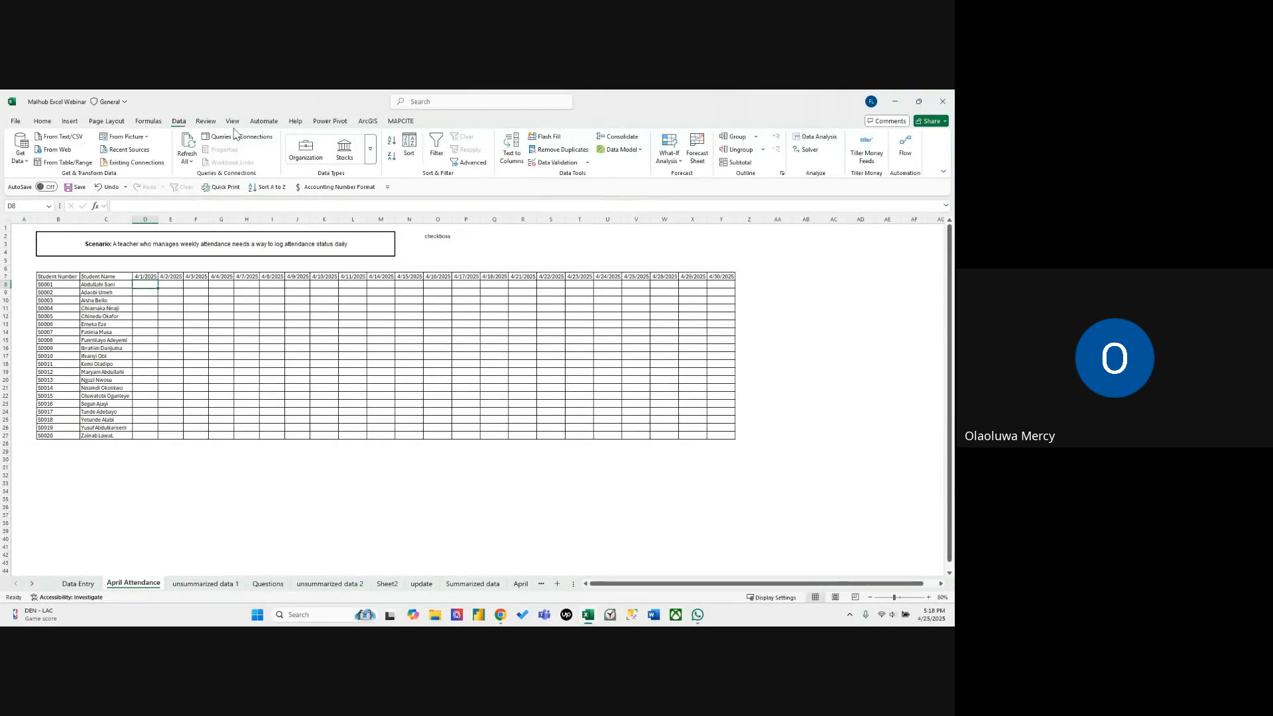
pyautogui.click(541, 161)
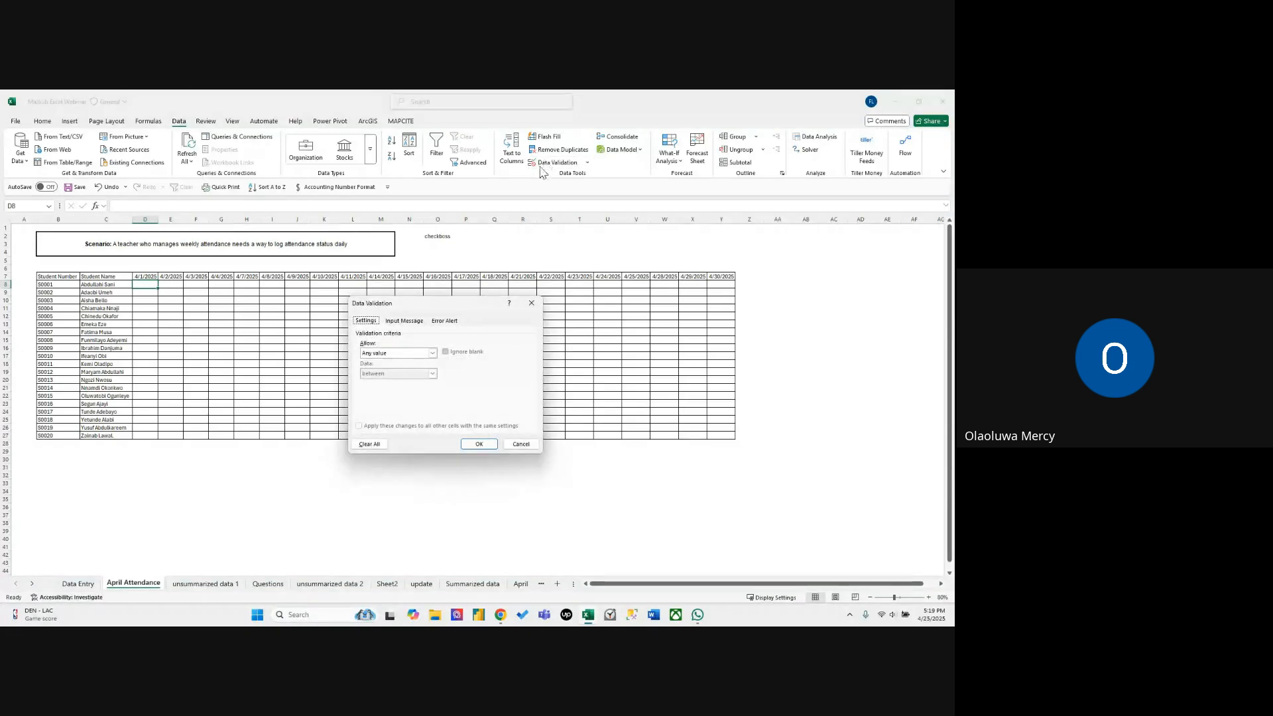
pyautogui.click(433, 353)
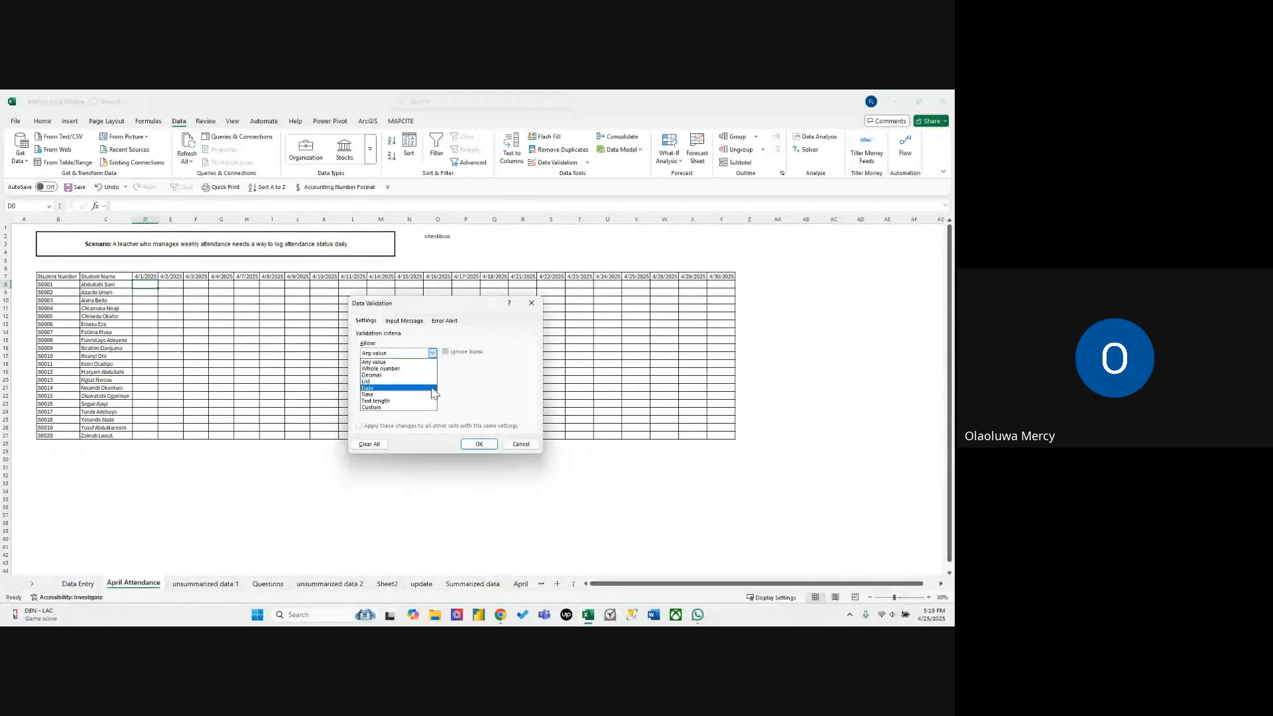
pyautogui.click(431, 382)
pyautogui.click(418, 393)
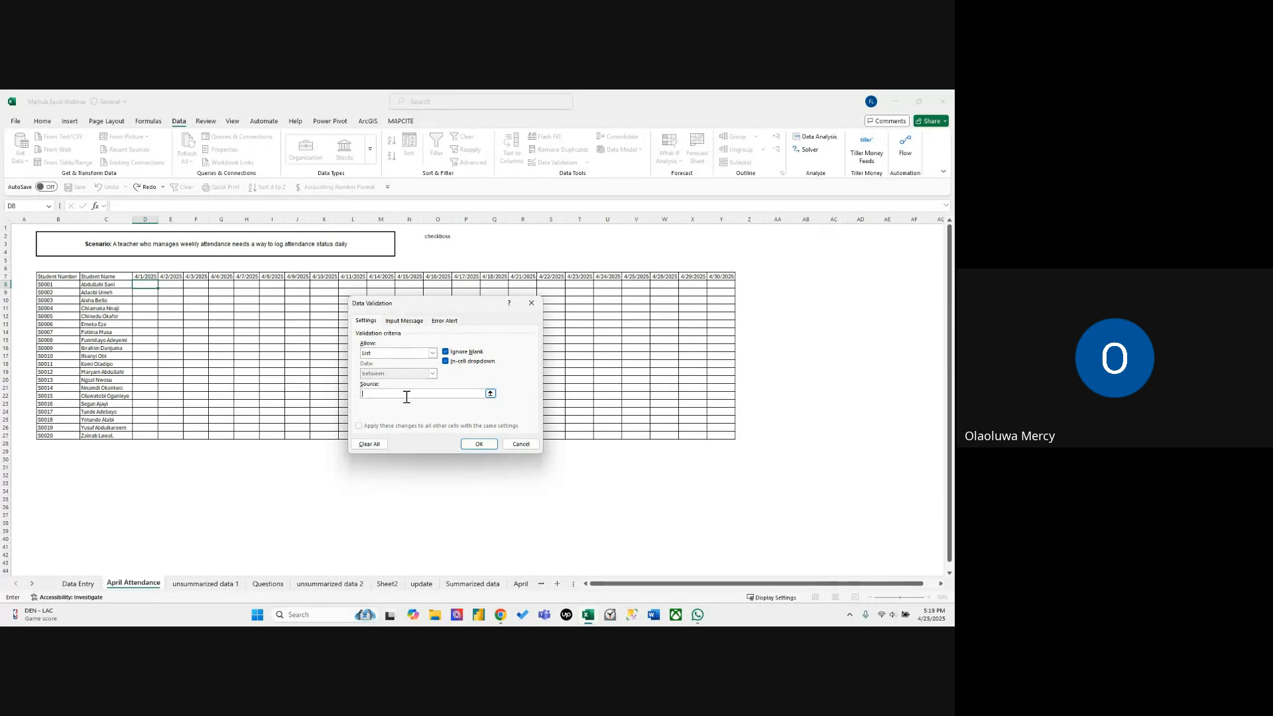
pyautogui.write('P,L,A')
pyautogui.click(480, 444)
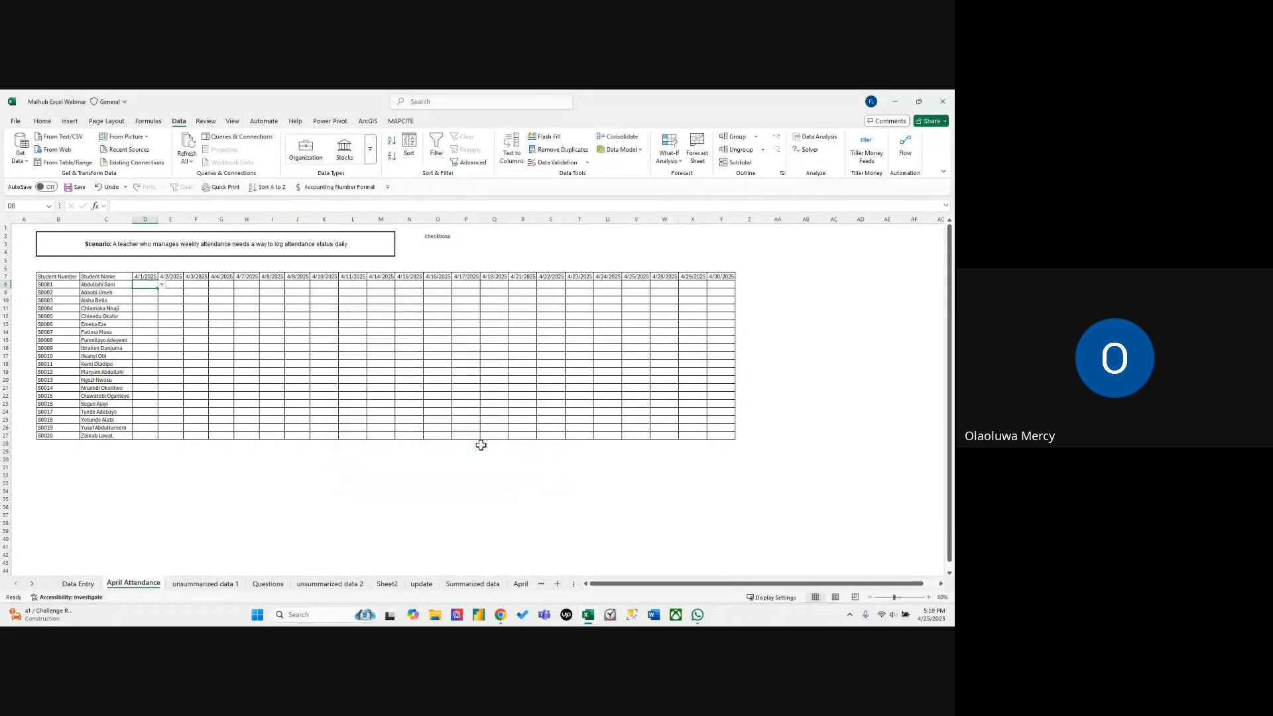
# Open the dropdown in D8 to check its attendance options.
pyautogui.click(161, 287)
pyautogui.click(137, 293)
pyautogui.click(161, 286)
pyautogui.click(162, 285)
pyautogui.click(150, 309)
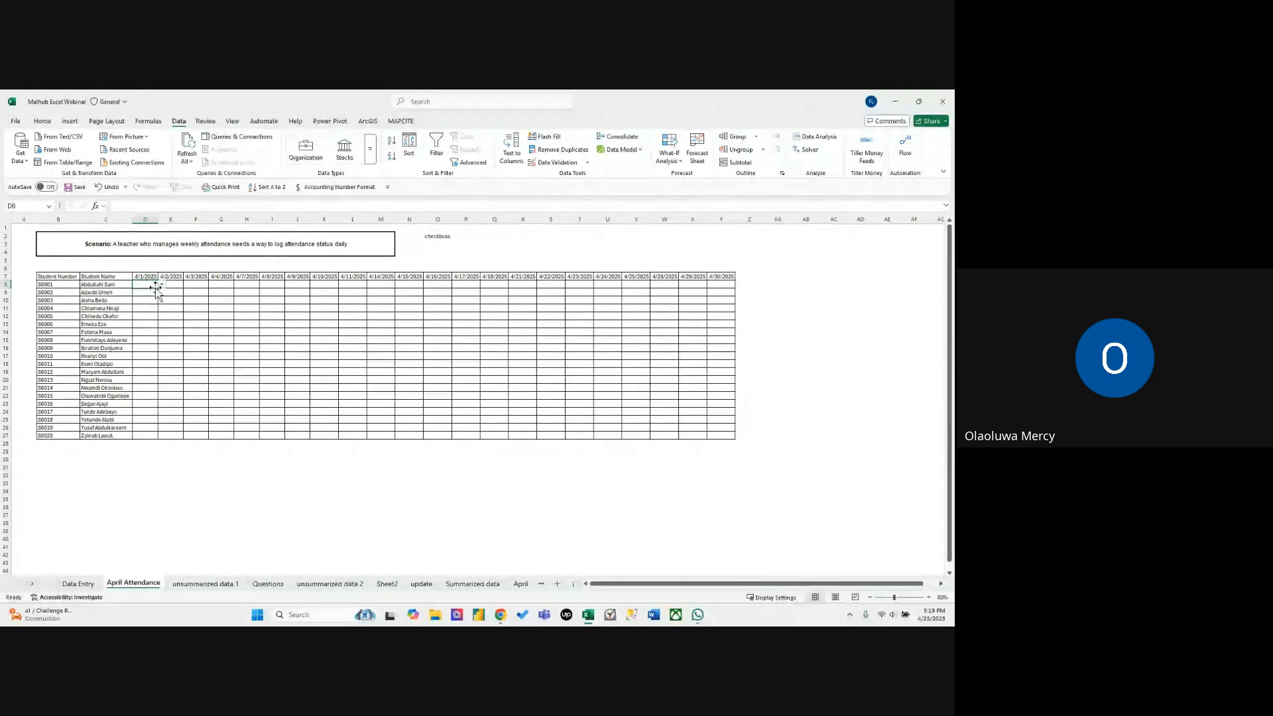
pyautogui.click(169, 324)
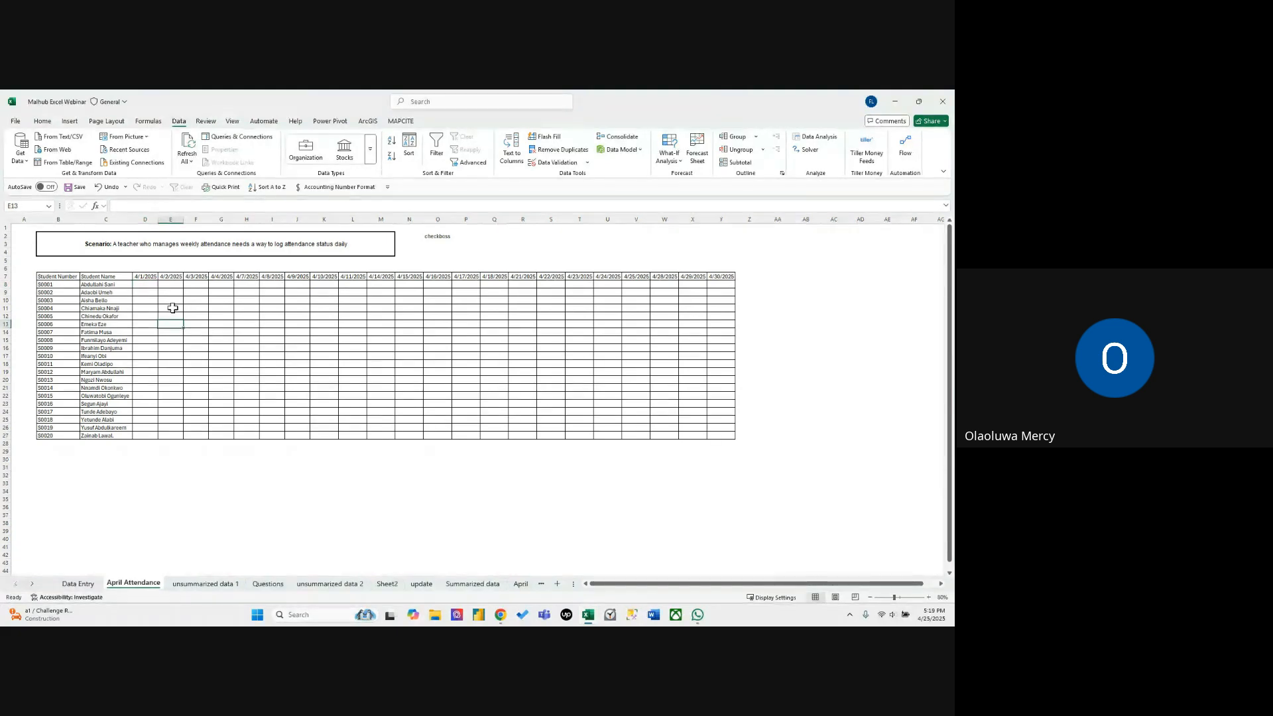
pyautogui.moveTo(171, 292); pyautogui.dragTo(372, 341)
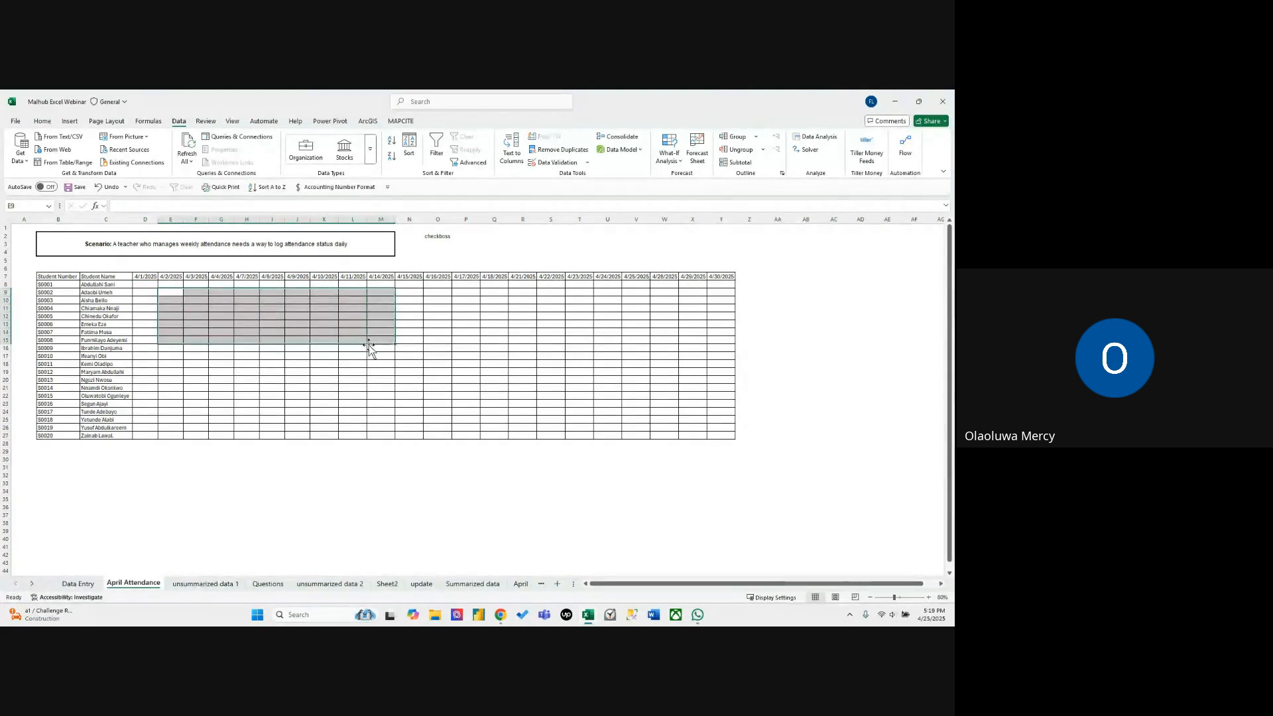
pyautogui.click(210, 379)
pyautogui.click(139, 284)
pyautogui.moveTo(140, 284); pyautogui.dragTo(711, 436)
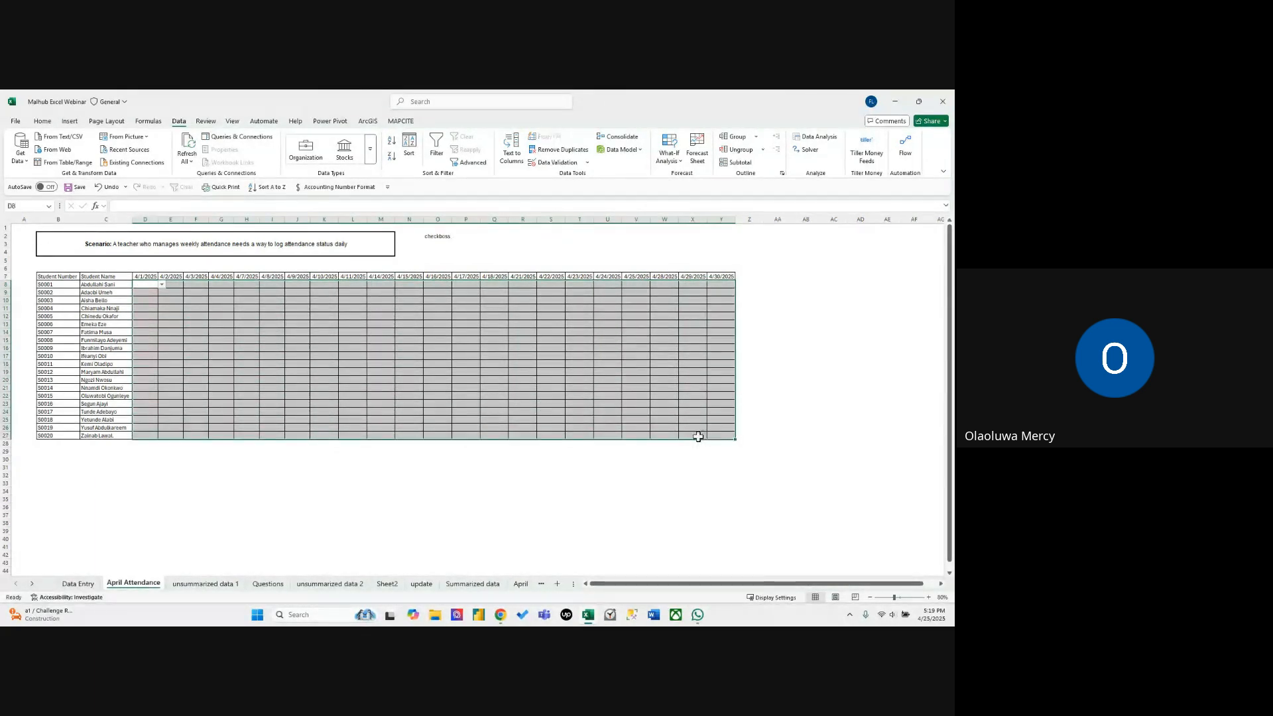
pyautogui.click(553, 163)
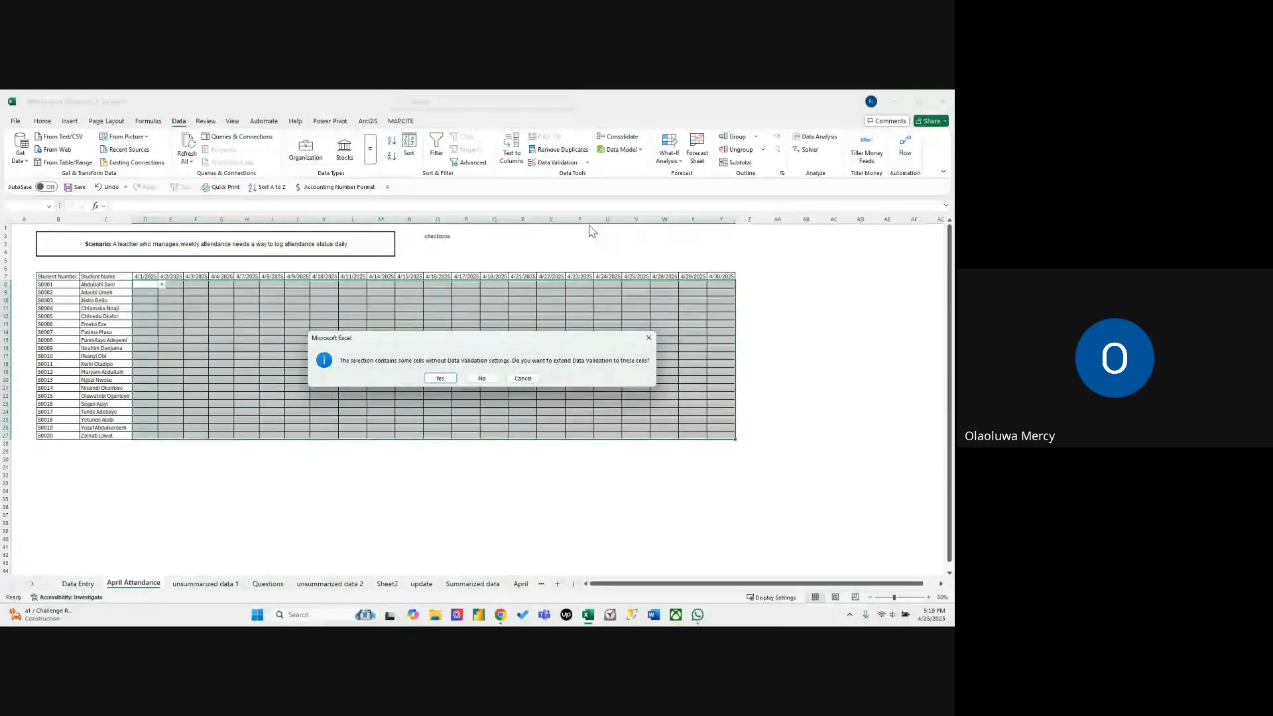
pyautogui.click(649, 338)
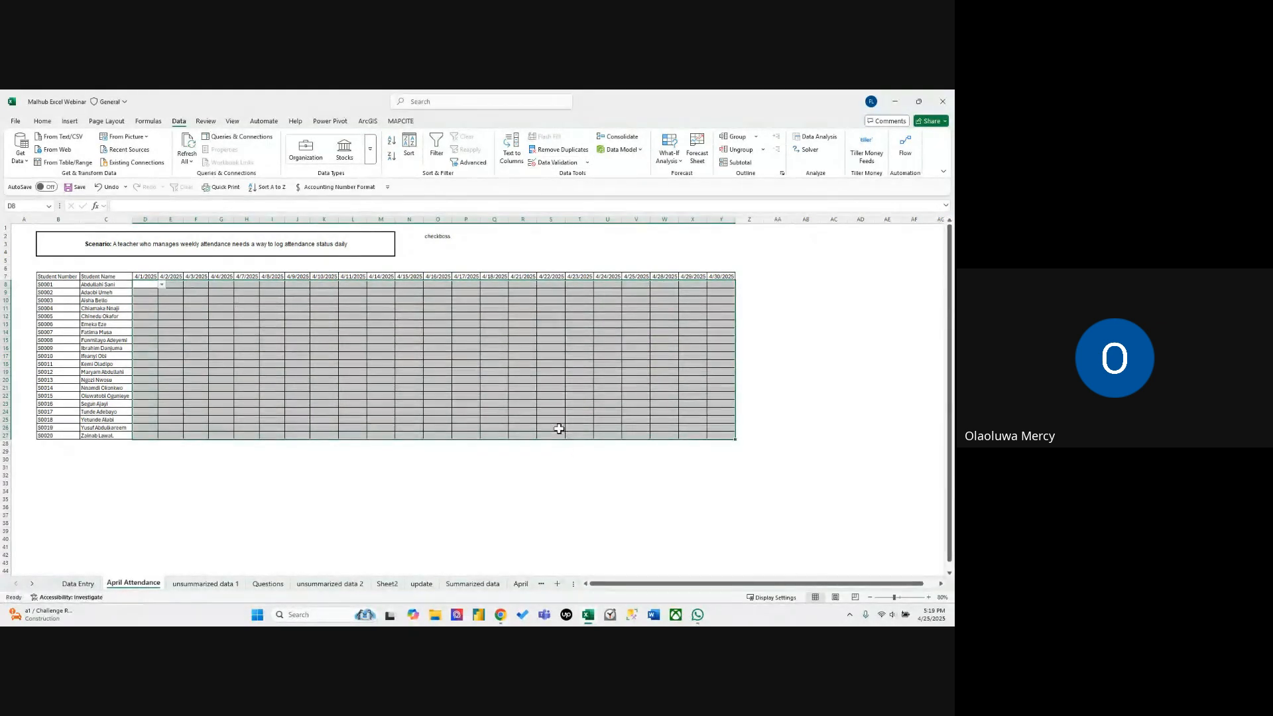
pyautogui.click(556, 420)
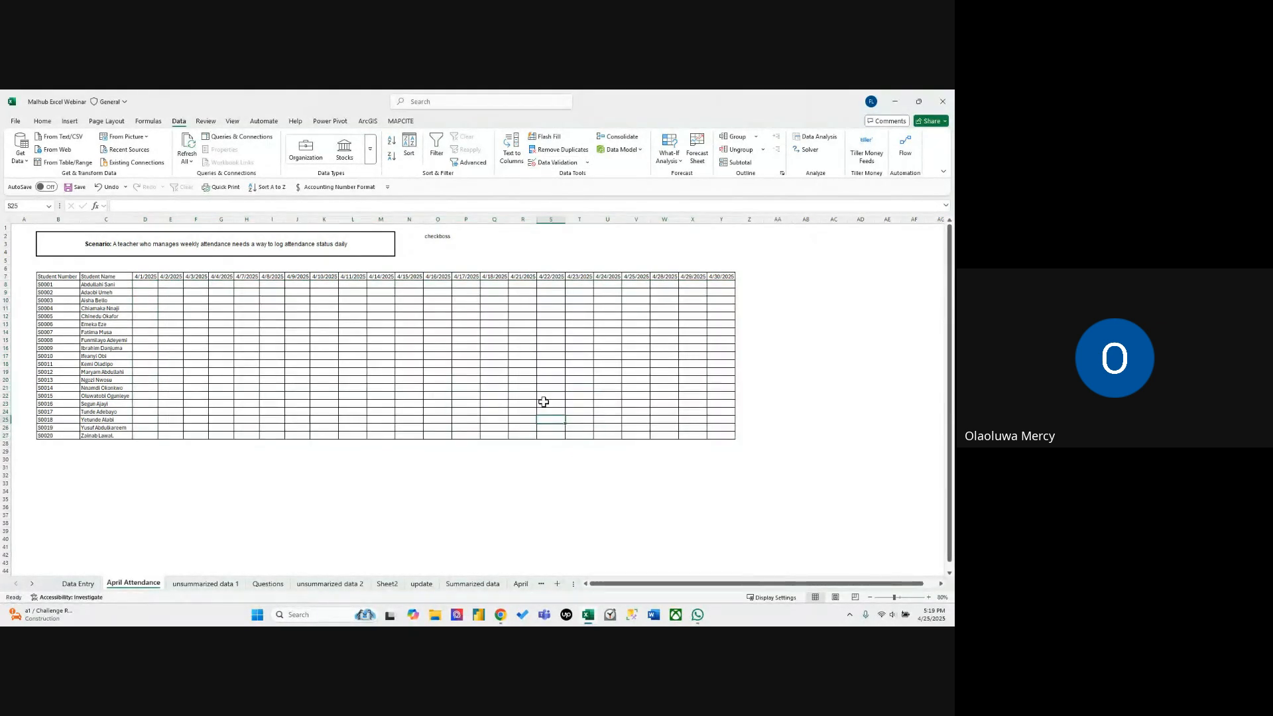
# Autofill the attendance dropdown from D8 down to D27, and extend it across to column Q.
pyautogui.click(144, 285)
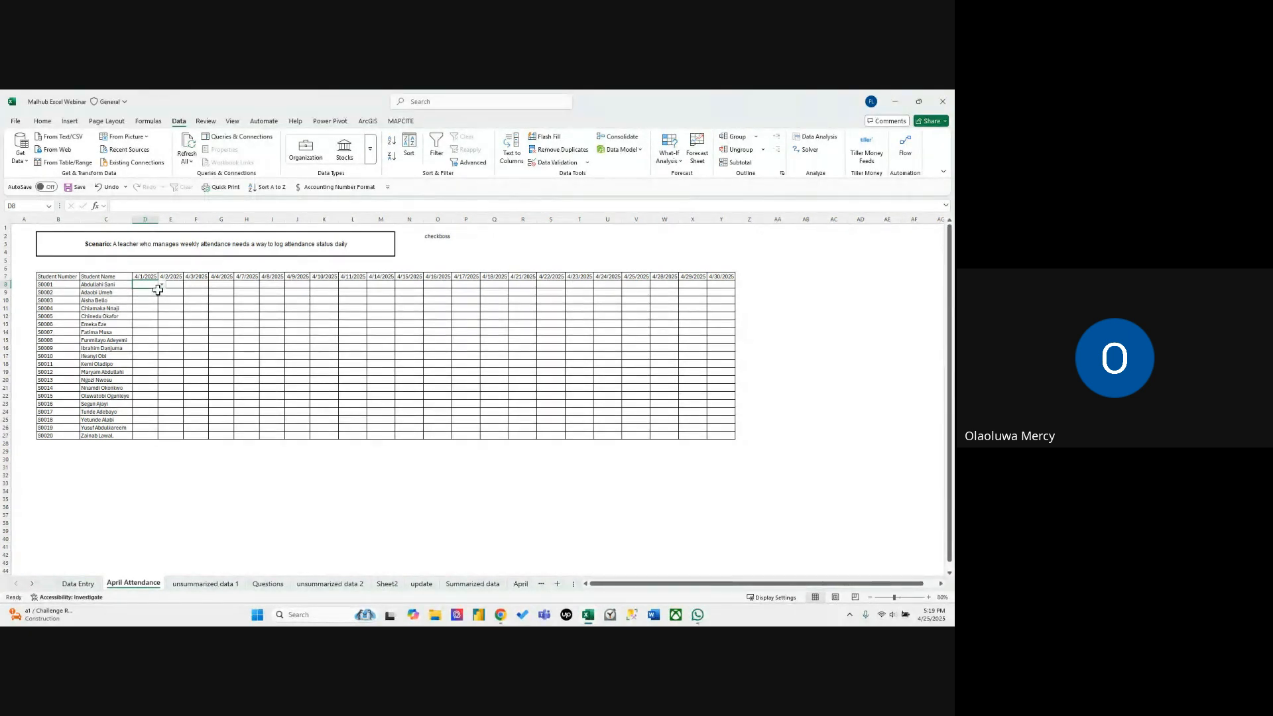
pyautogui.moveTo(159, 291); pyautogui.dragTo(146, 435)
pyautogui.click(146, 434)
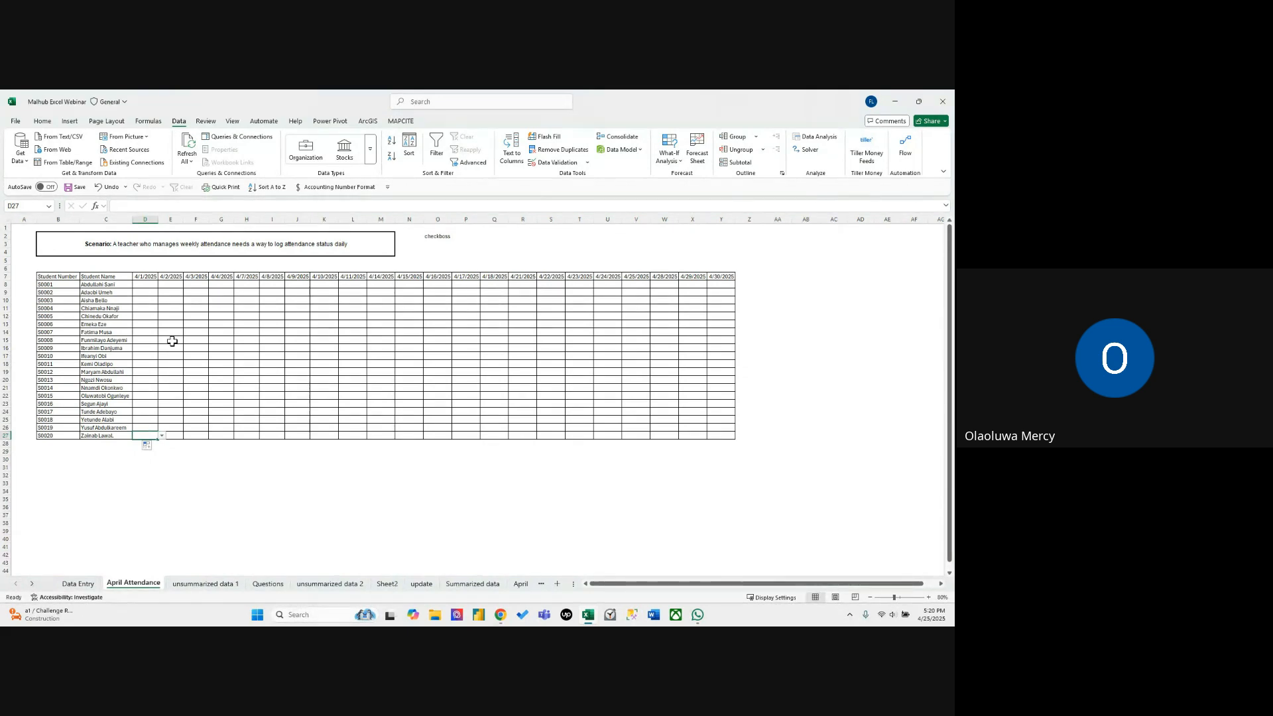
pyautogui.click(149, 283)
pyautogui.moveTo(148, 286); pyautogui.dragTo(492, 435)
pyautogui.click(492, 435)
pyautogui.click(493, 420)
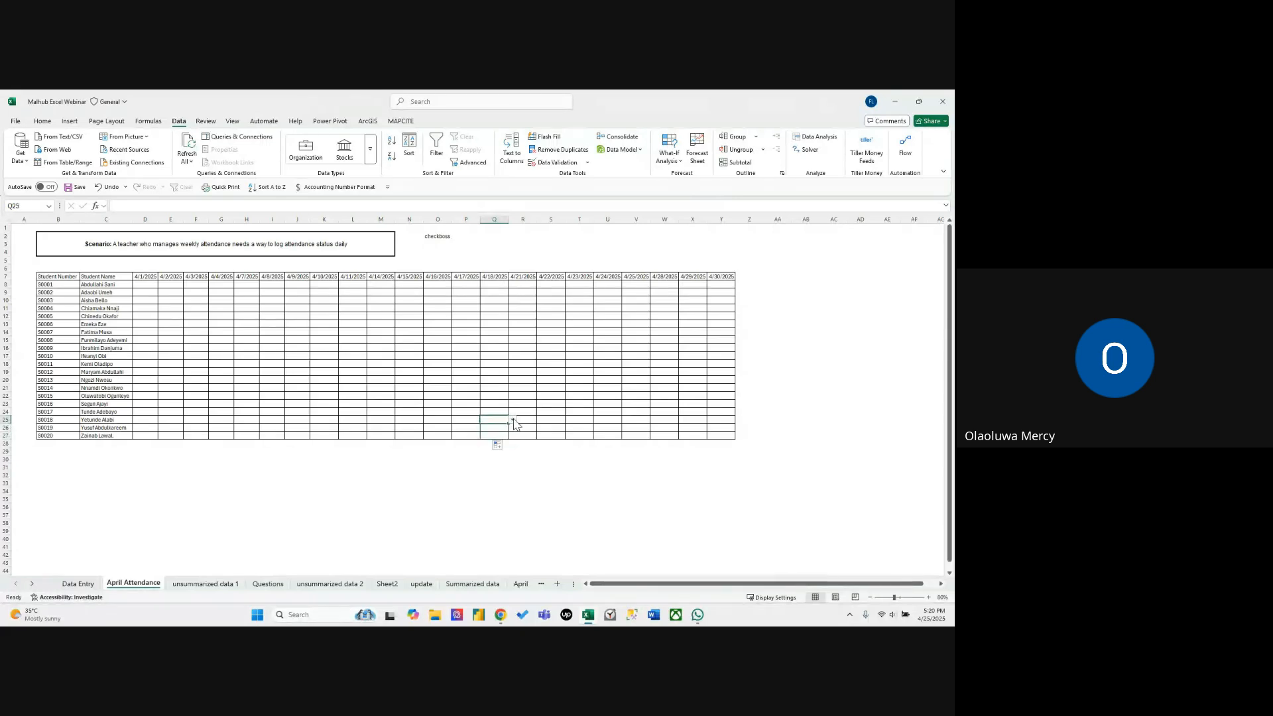
# Open the dropdowns in Q25 and O23 to check their attendance options.
pyautogui.click(511, 421)
pyautogui.click(425, 406)
pyautogui.click(456, 407)
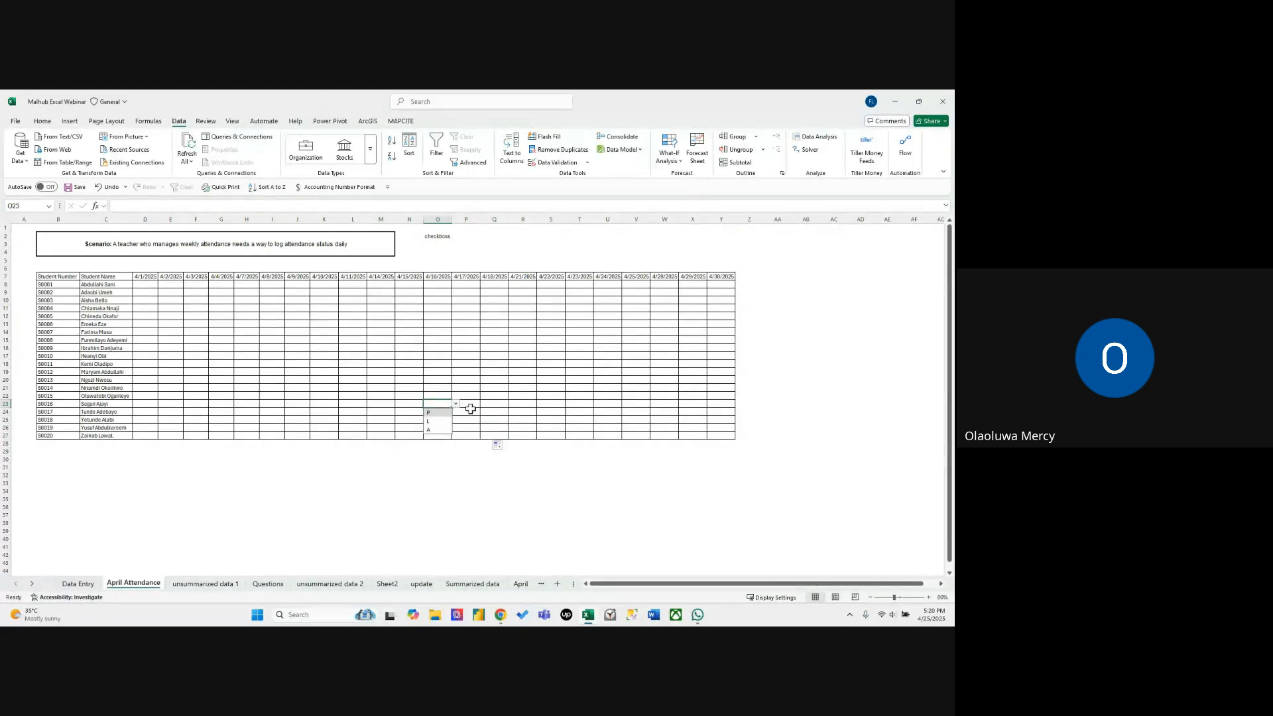
pyautogui.click(542, 334)
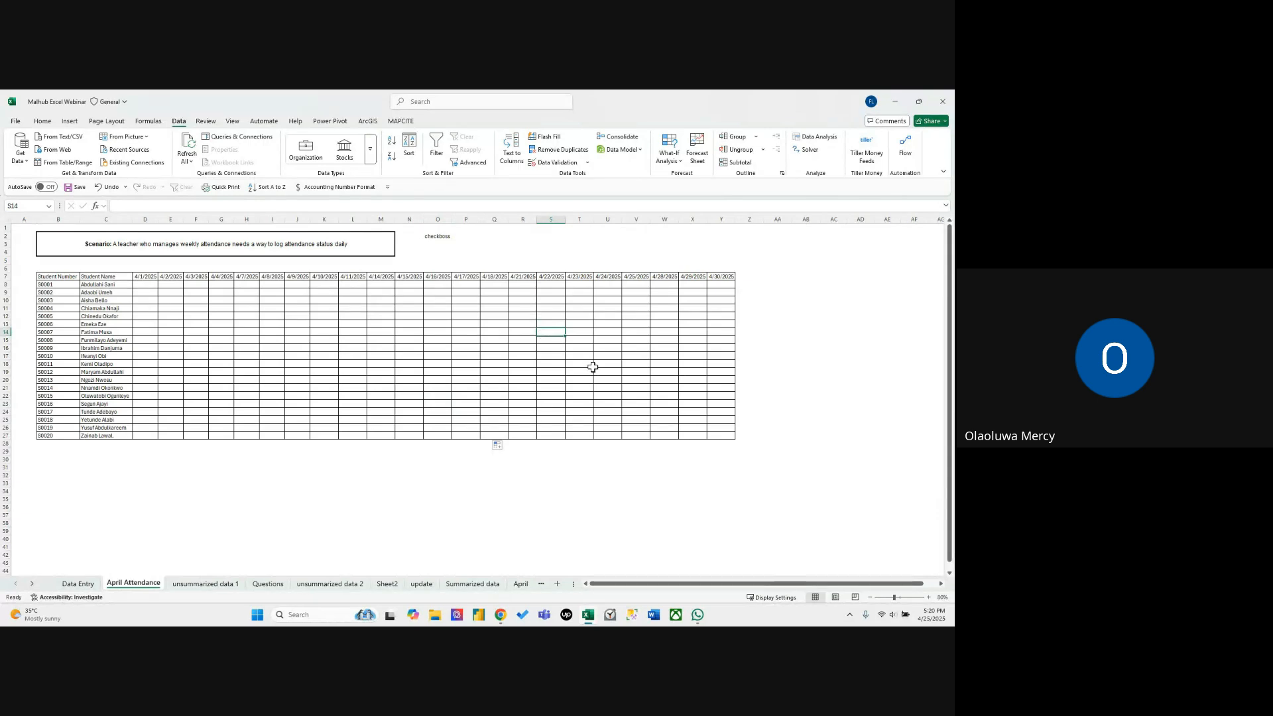
# Insert a checkbox in R8, try toggling it, and autofill unchecked checkboxes across R8:Y14.
pyautogui.moveTo(531, 284)
pyautogui.mouseDown()
pyautogui.moveTo(610, 318)
pyautogui.moveTo(526, 283)
pyautogui.mouseUp()
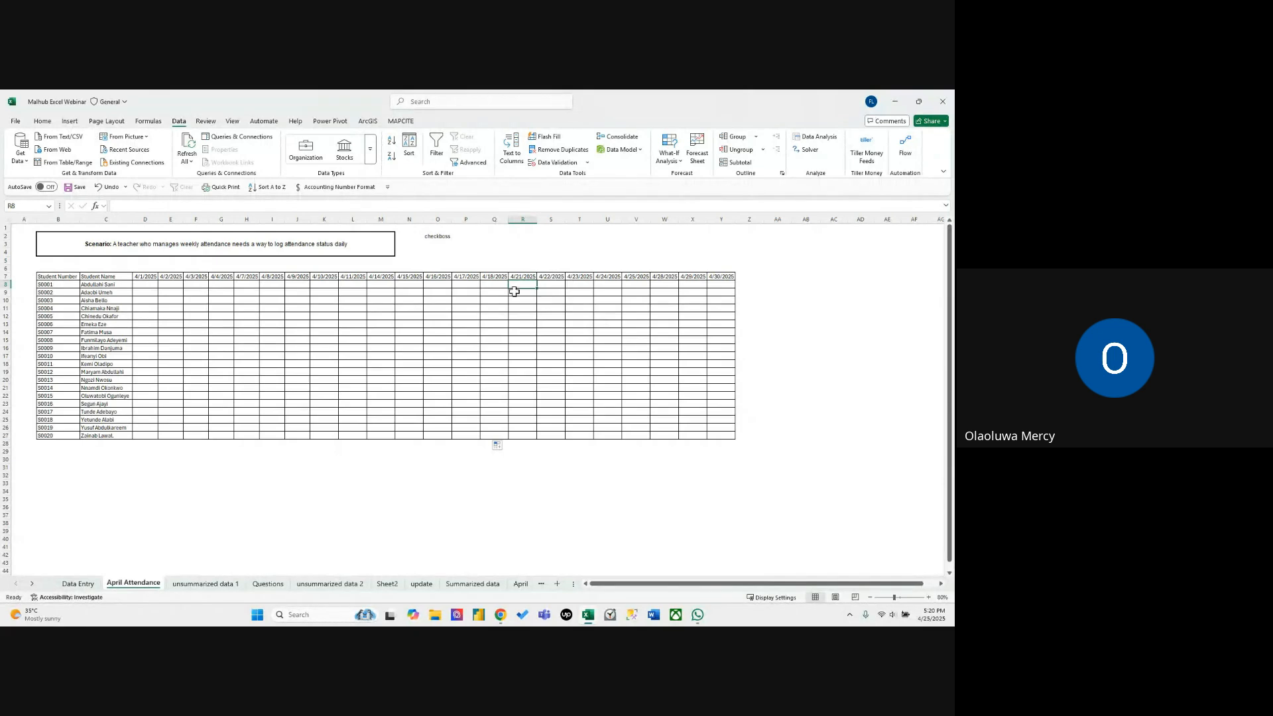
pyautogui.click(71, 122)
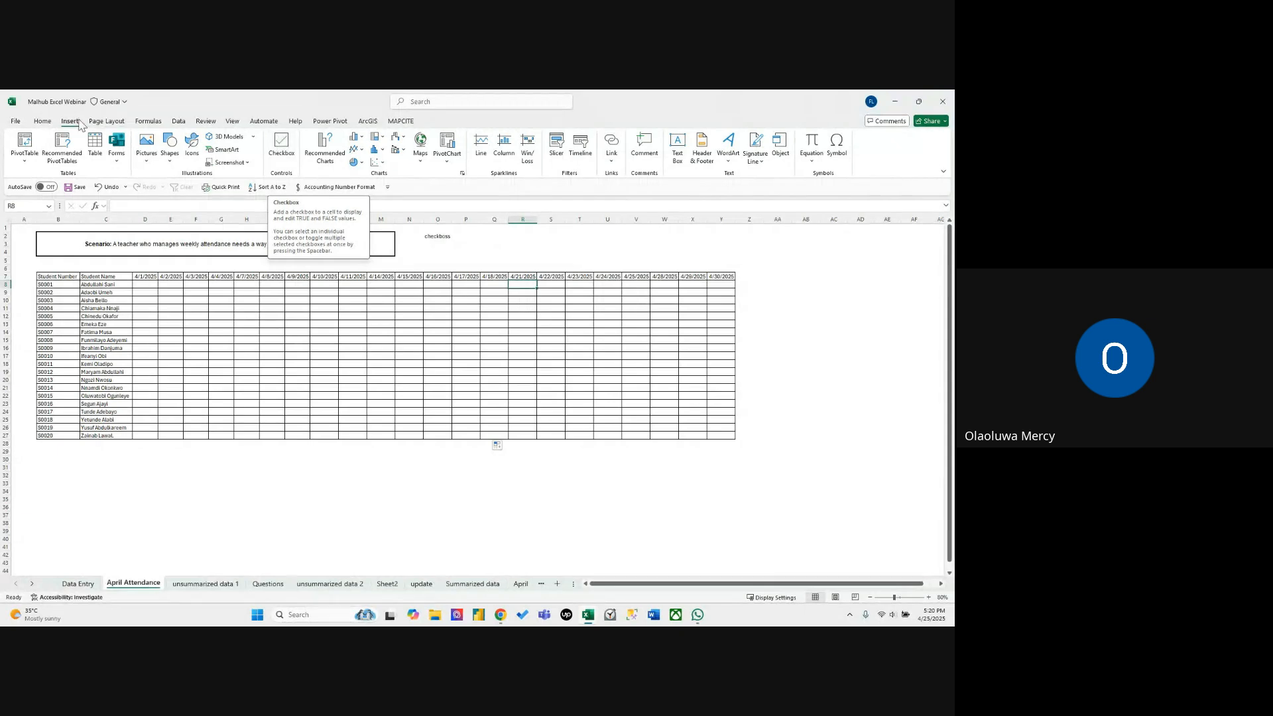
pyautogui.click(283, 147)
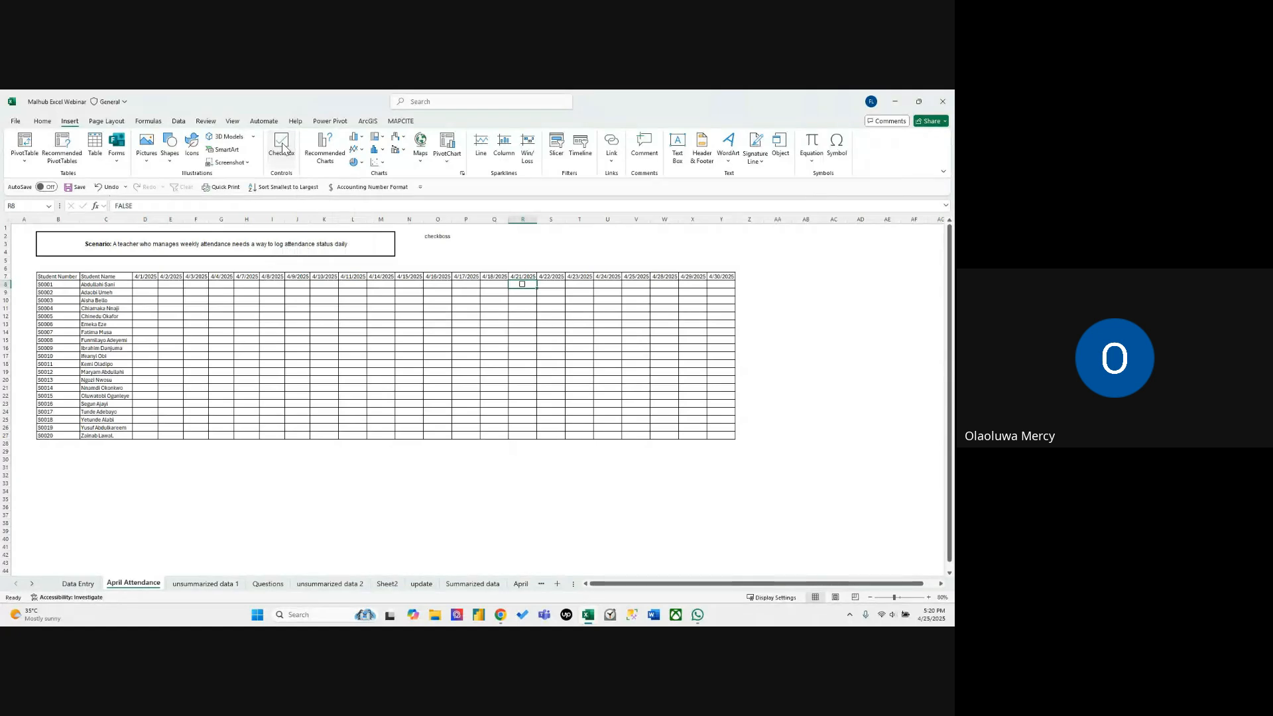
pyautogui.click(522, 286)
pyautogui.moveTo(537, 289); pyautogui.dragTo(725, 335)
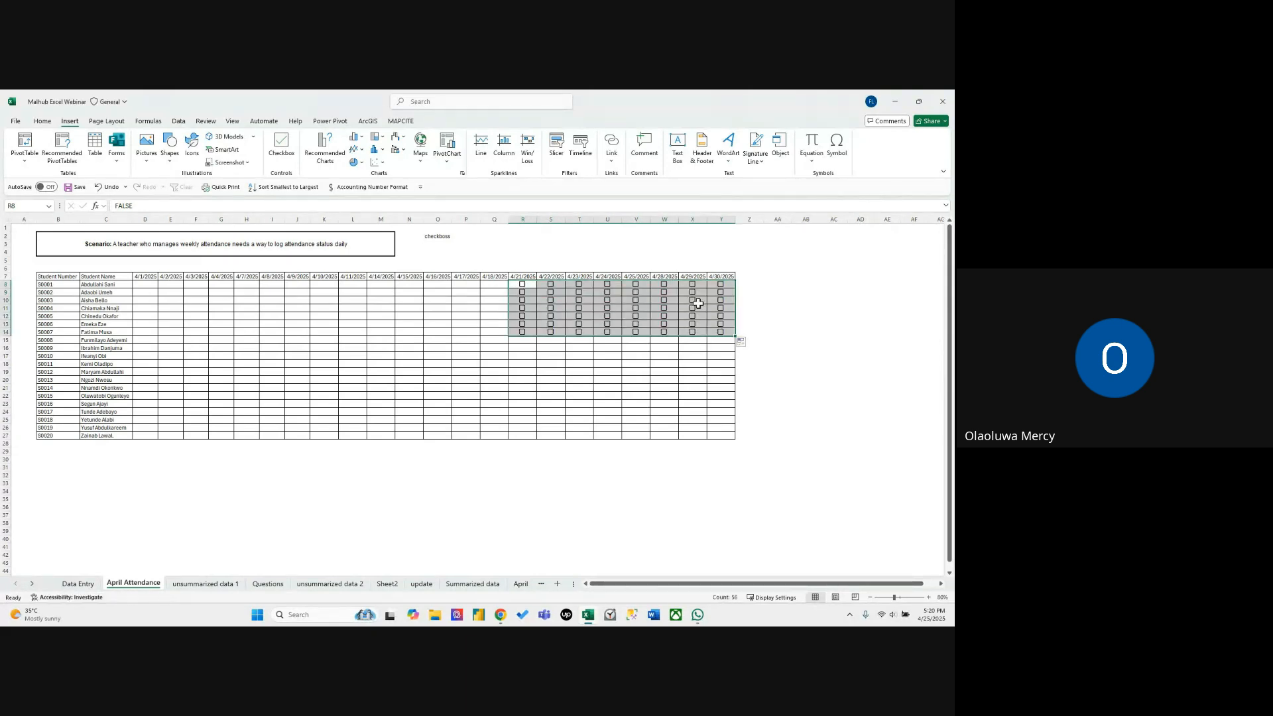
# Tick the checkboxes in T11 and T12 as a test, and clear both again.
pyautogui.click(579, 308)
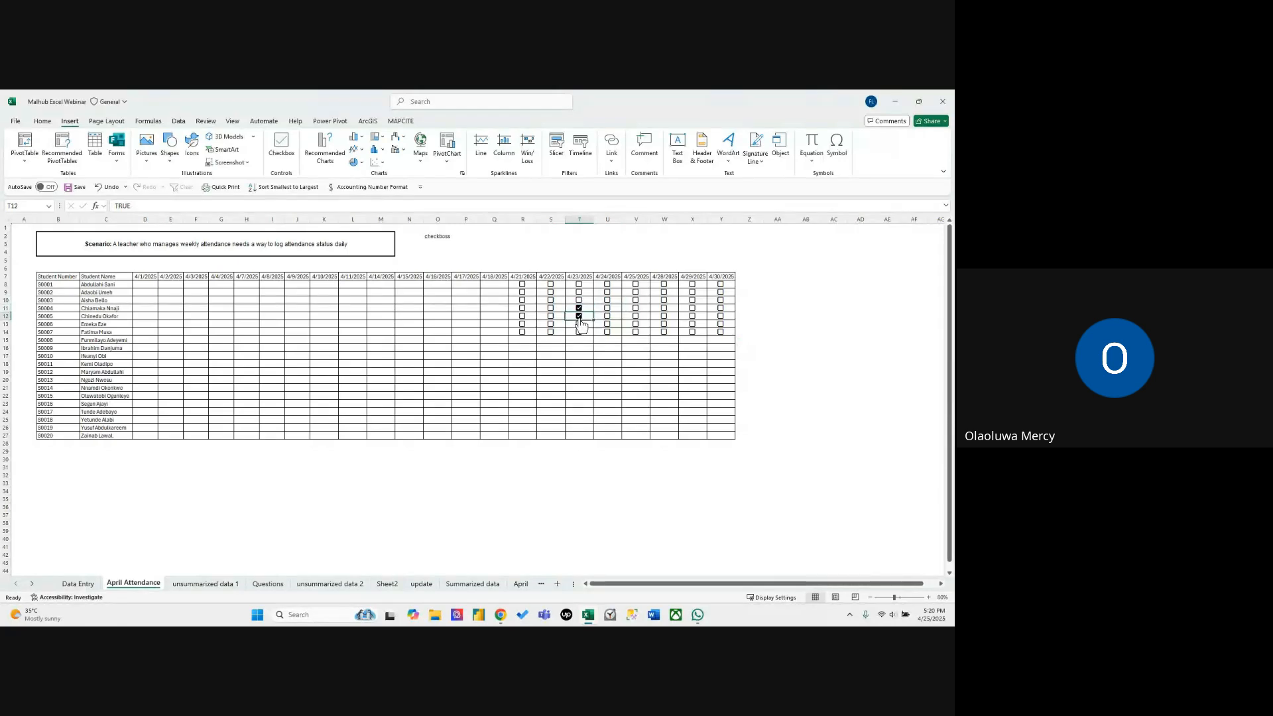
pyautogui.click(579, 317)
pyautogui.click(579, 317)
pyautogui.click(578, 309)
pyautogui.click(748, 307)
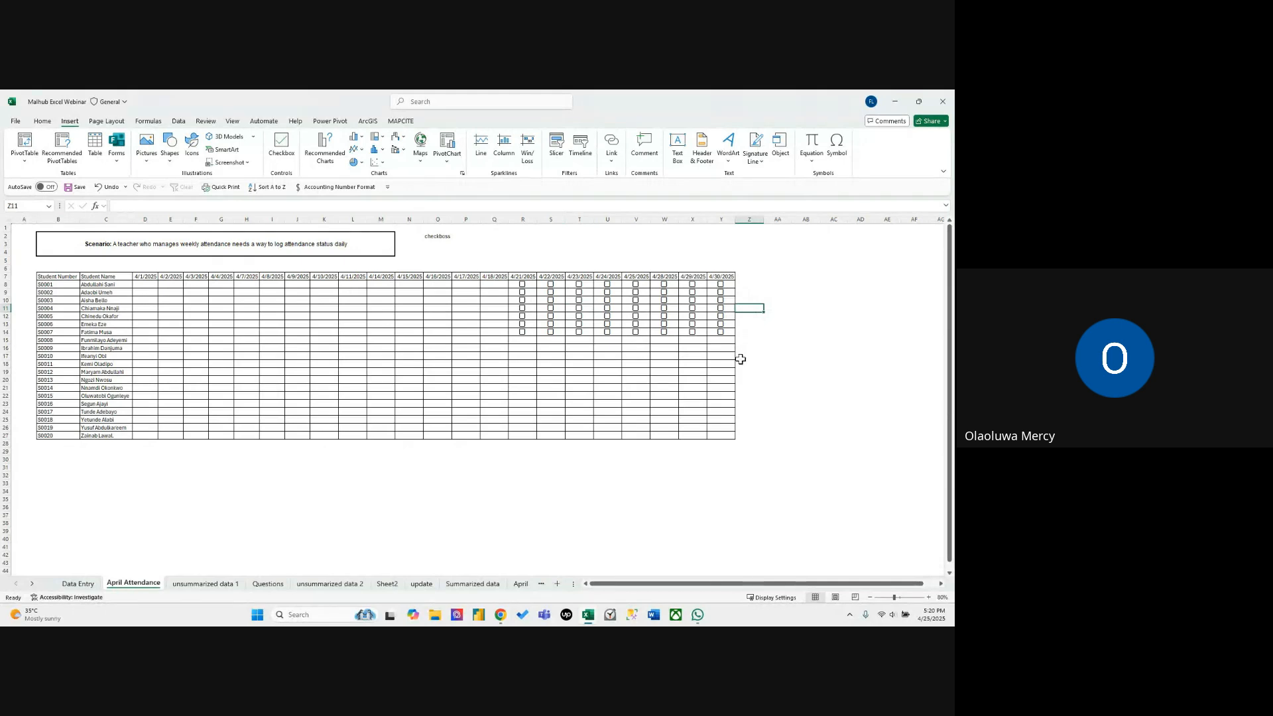
pyautogui.click(743, 283)
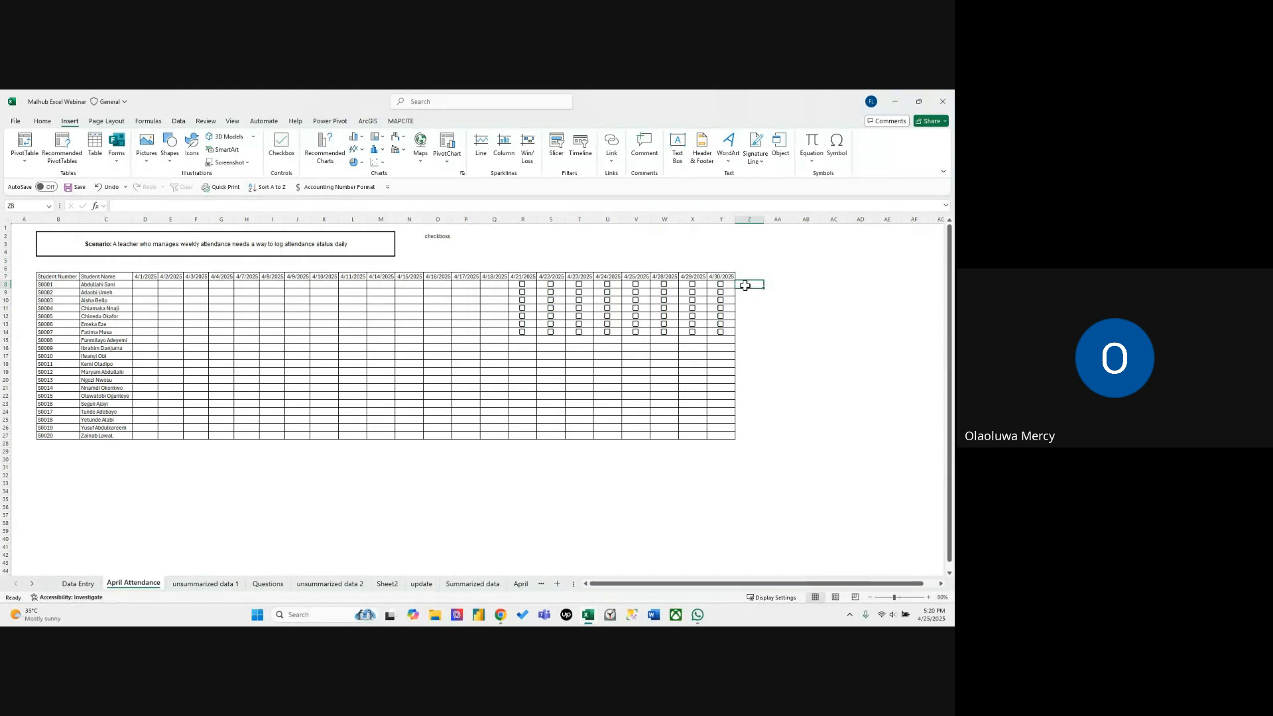
pyautogui.moveTo(745, 286); pyautogui.dragTo(745, 356)
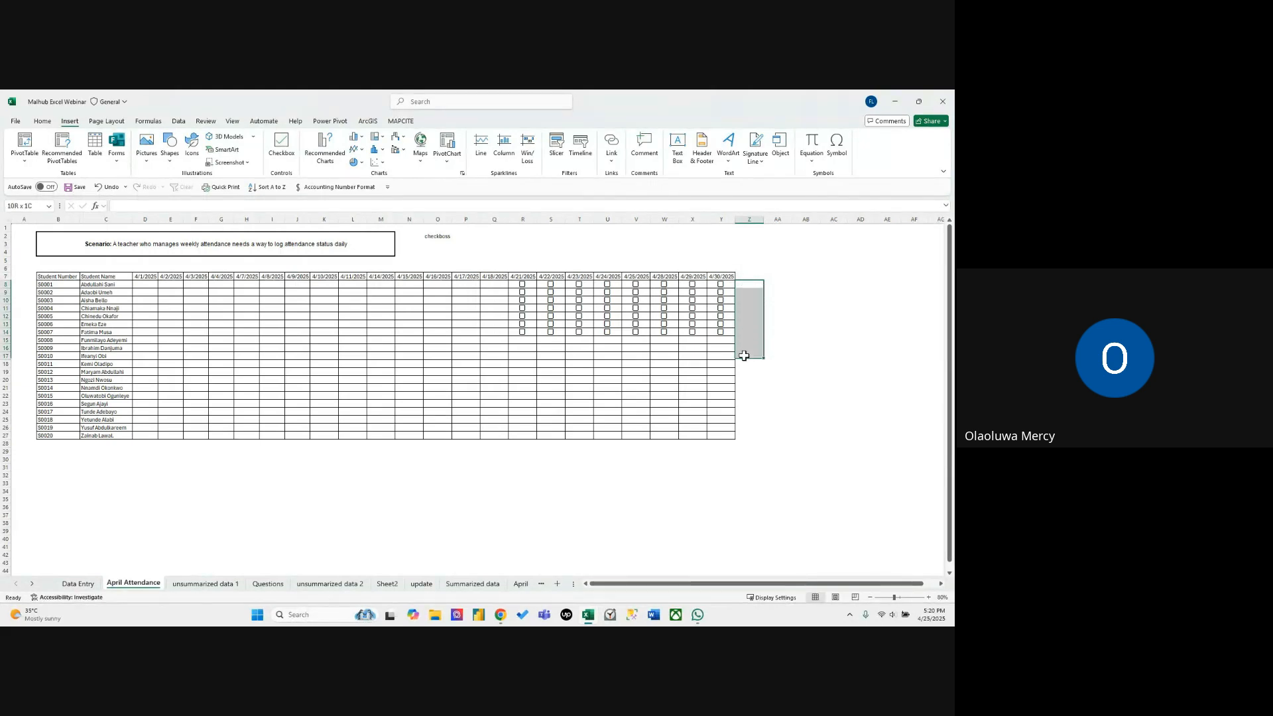
pyautogui.click(747, 287)
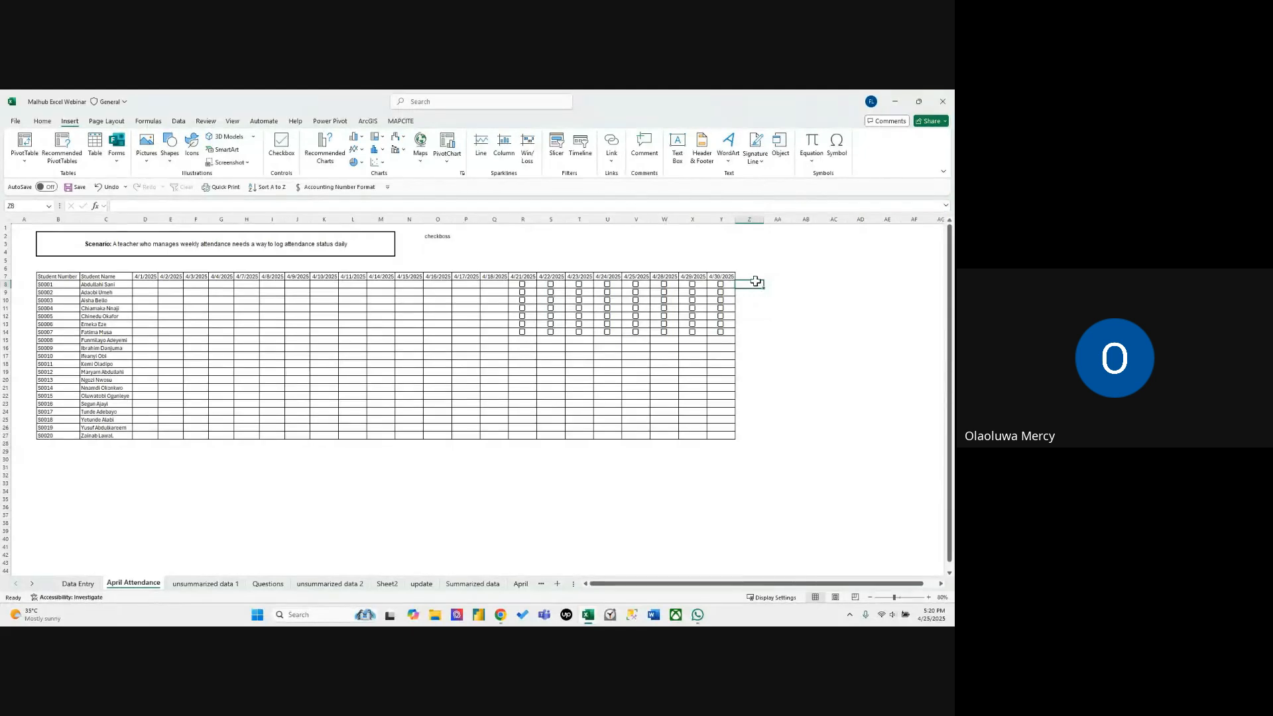
pyautogui.click(780, 354)
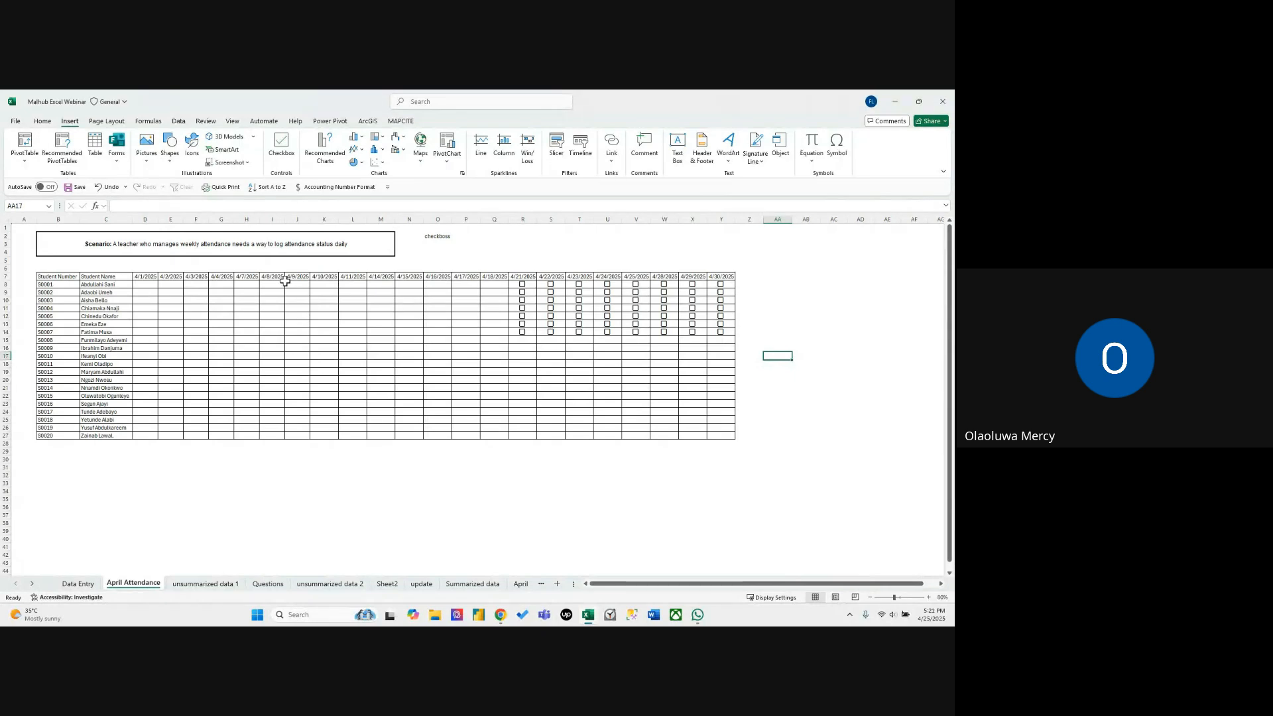
pyautogui.click(273, 237)
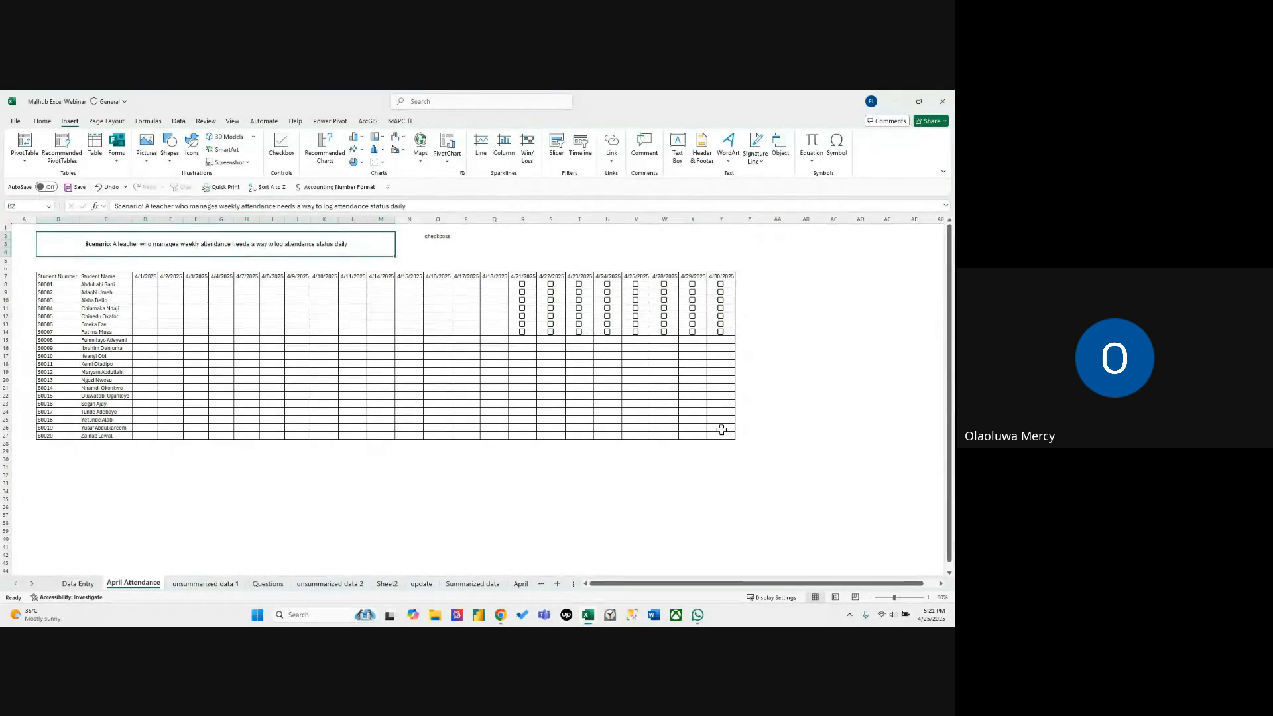
pyautogui.click(578, 500)
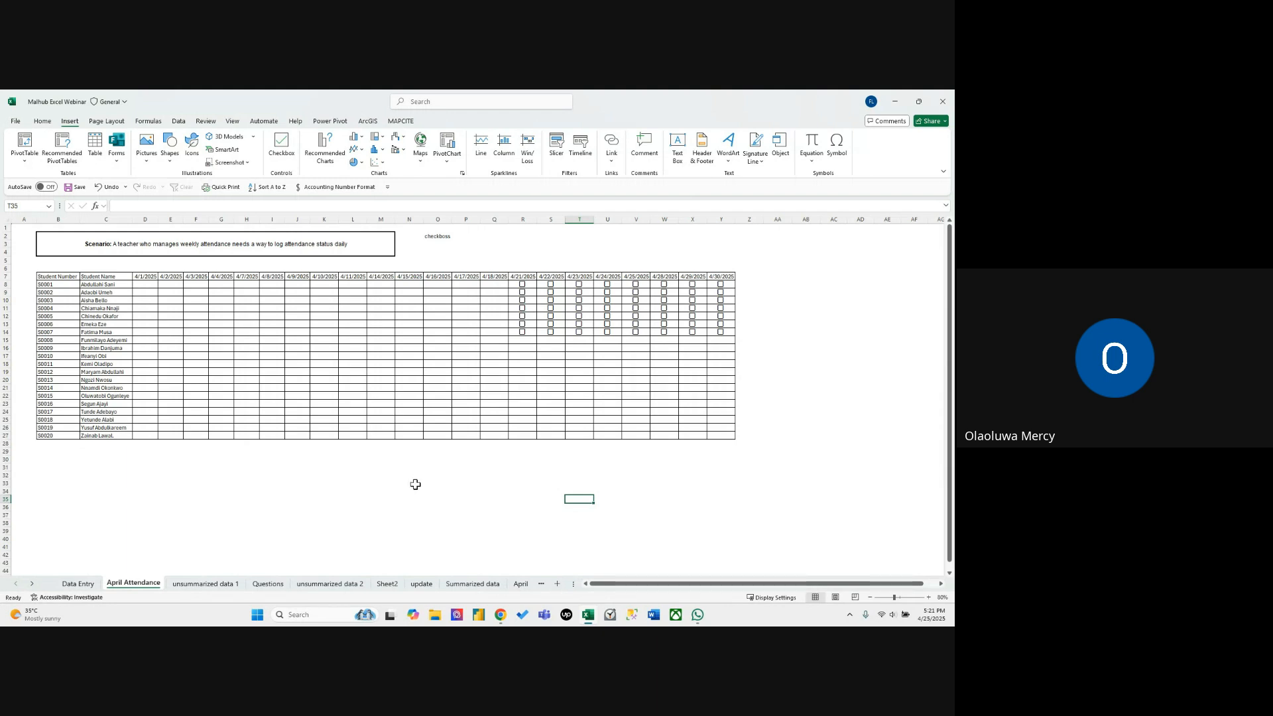
pyautogui.click(375, 515)
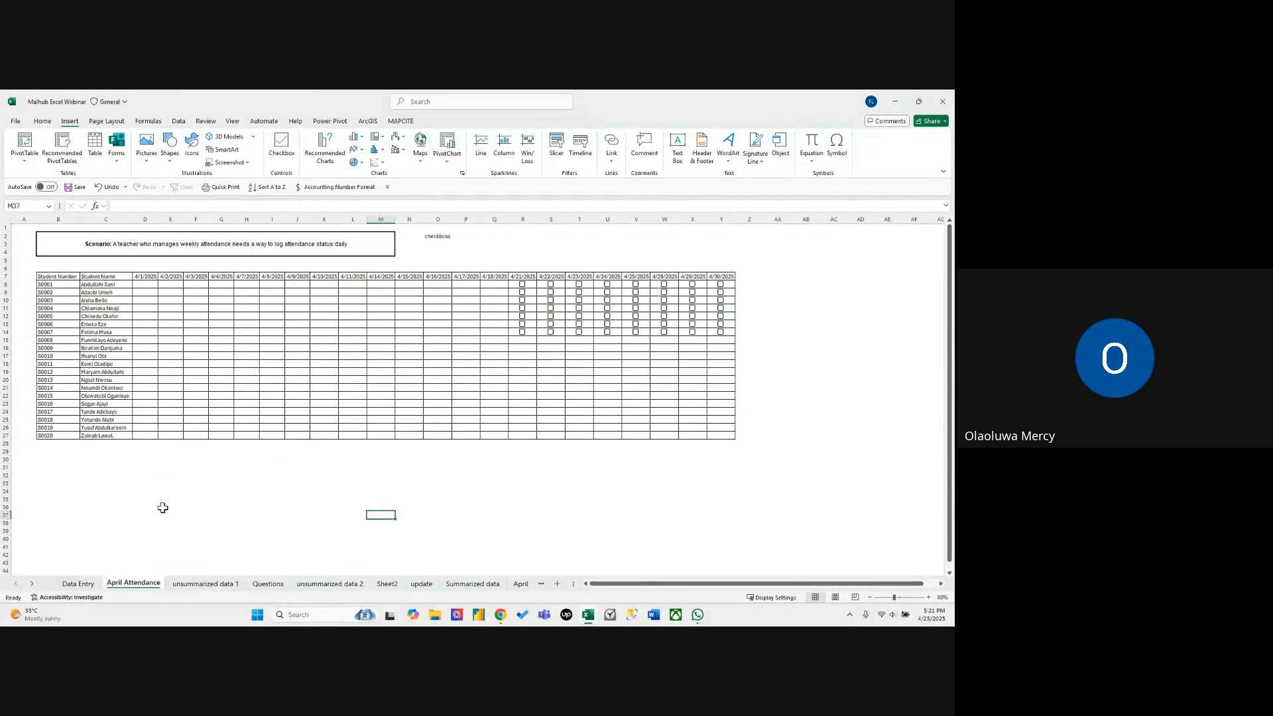
# Switch to the "unsummarized data 1" sheet.
pyautogui.click(191, 585)
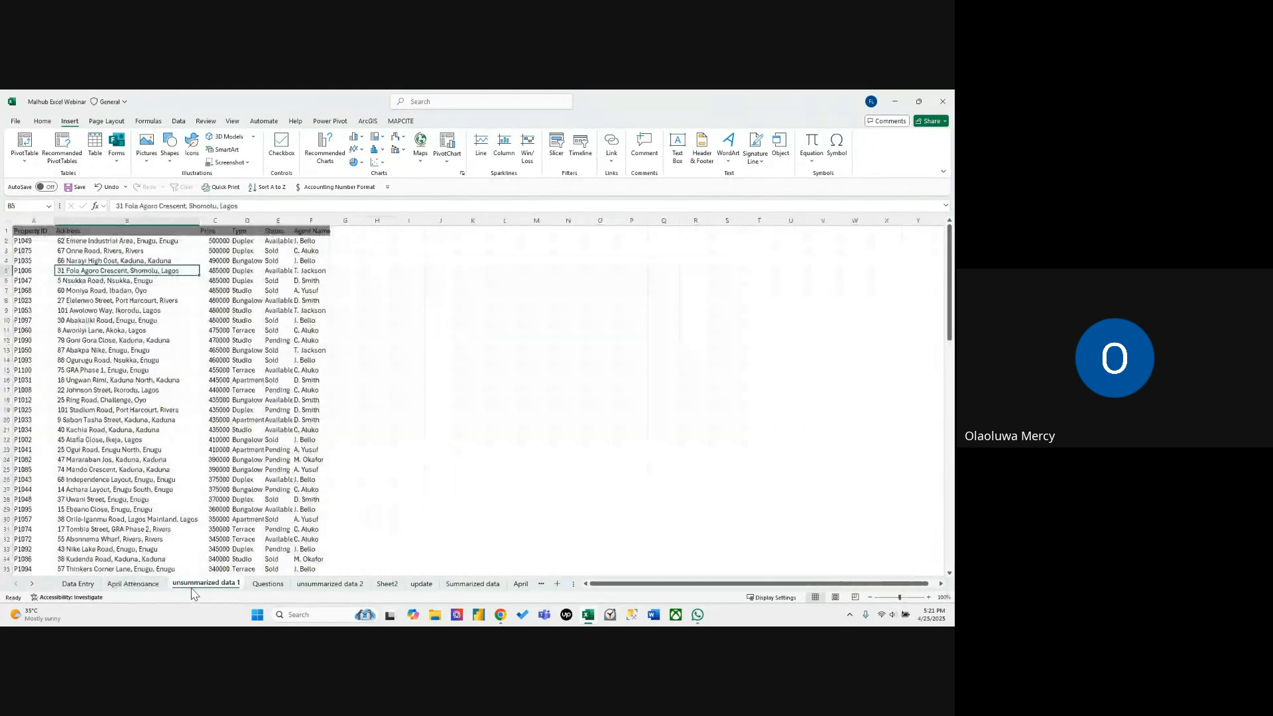
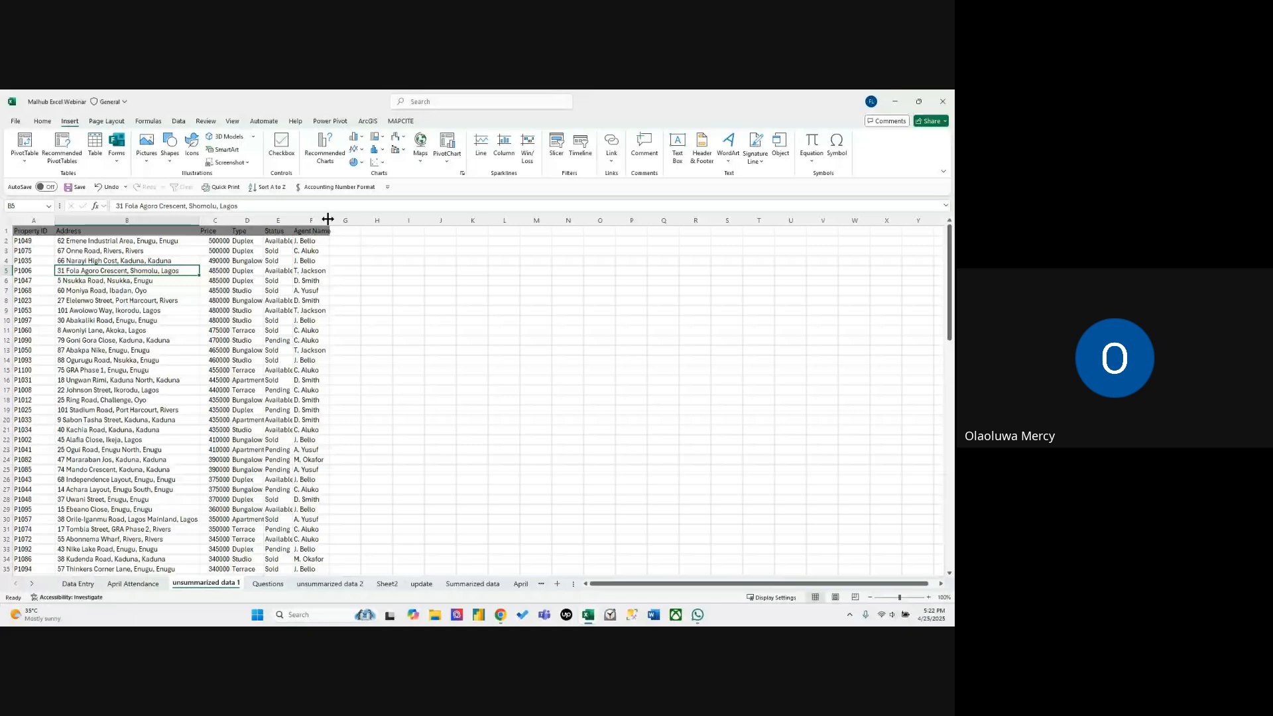
# Widen the Price, Type, Status and Agent Name columns so their entries fit.
pyautogui.doubleClick(327, 219)
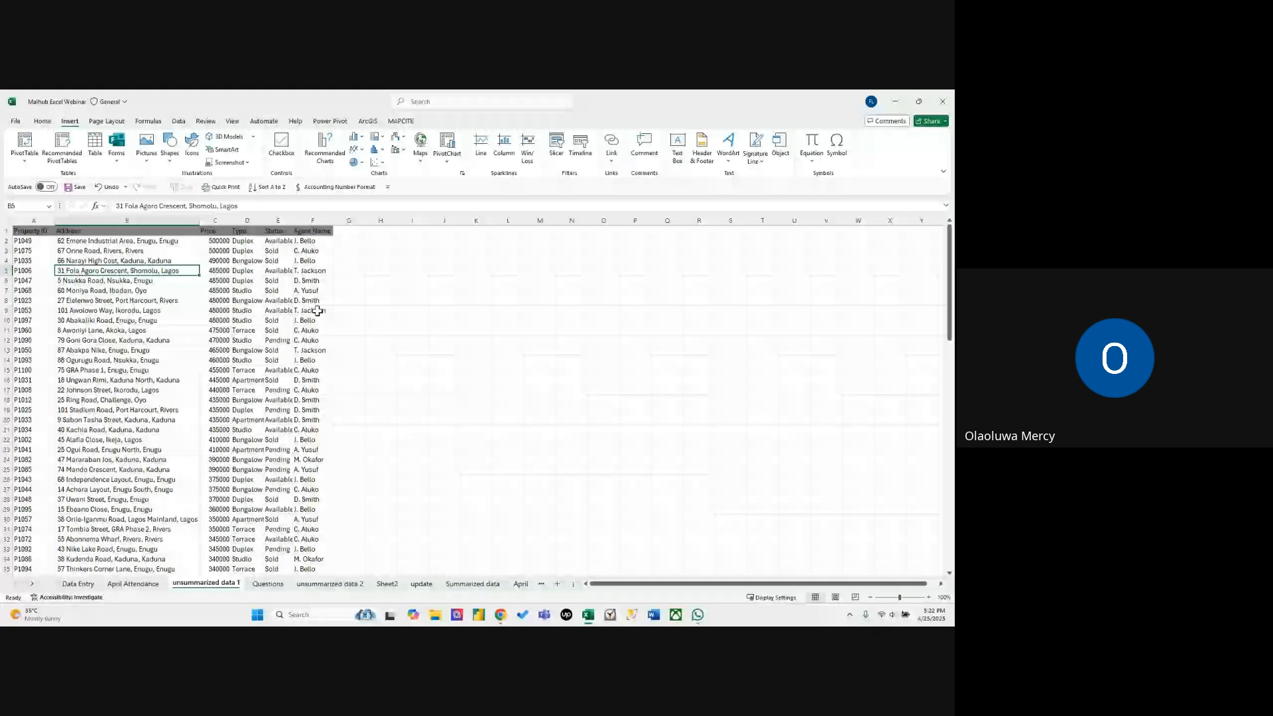
pyautogui.click(488, 240)
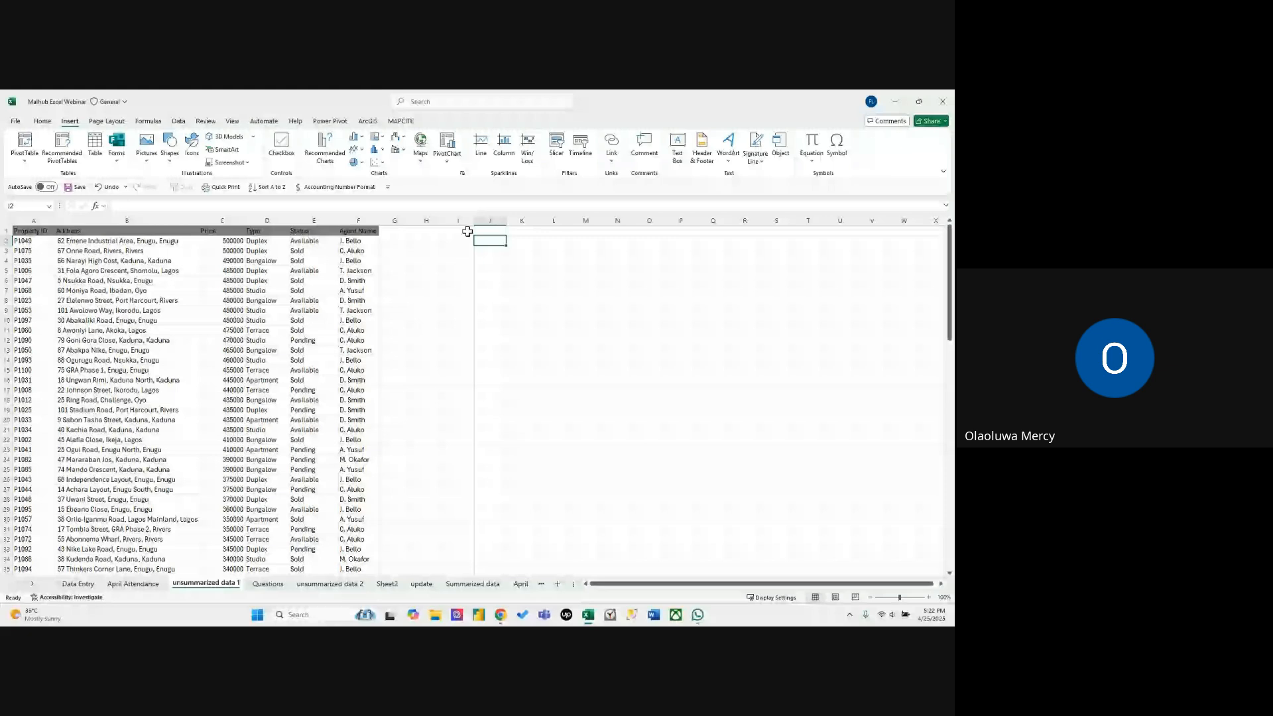
pyautogui.click(457, 270)
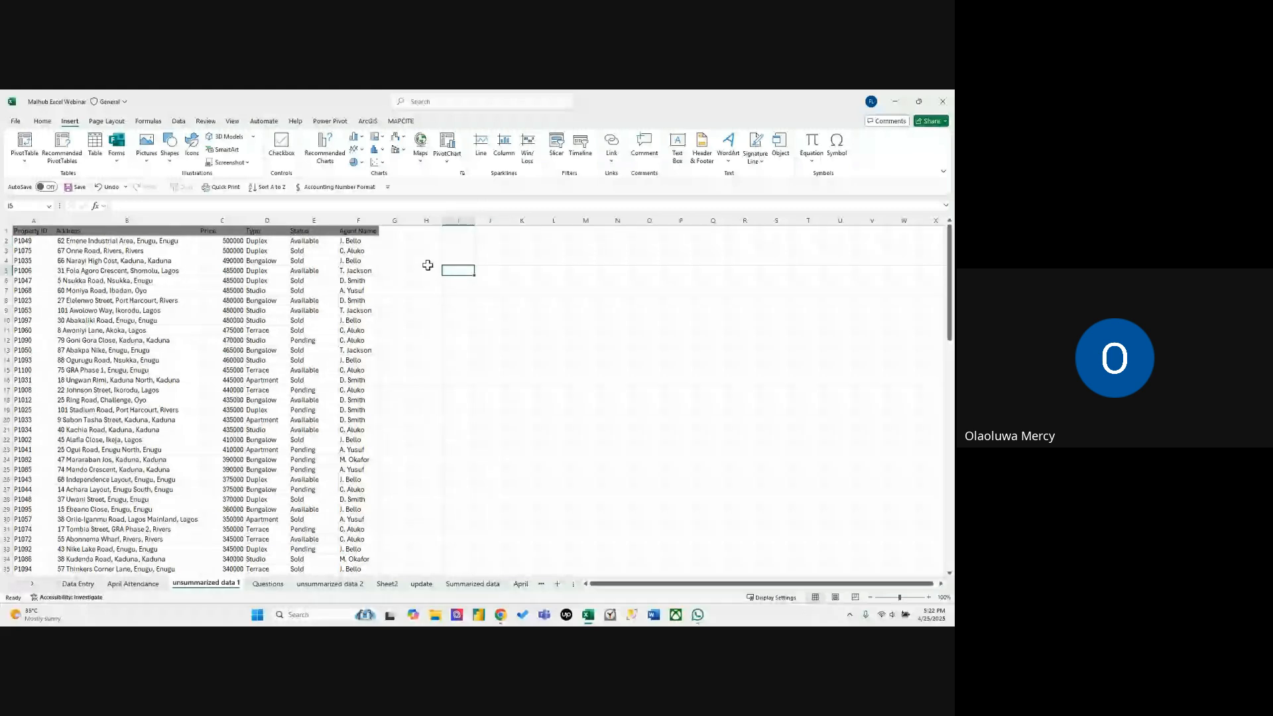
pyautogui.click(210, 251)
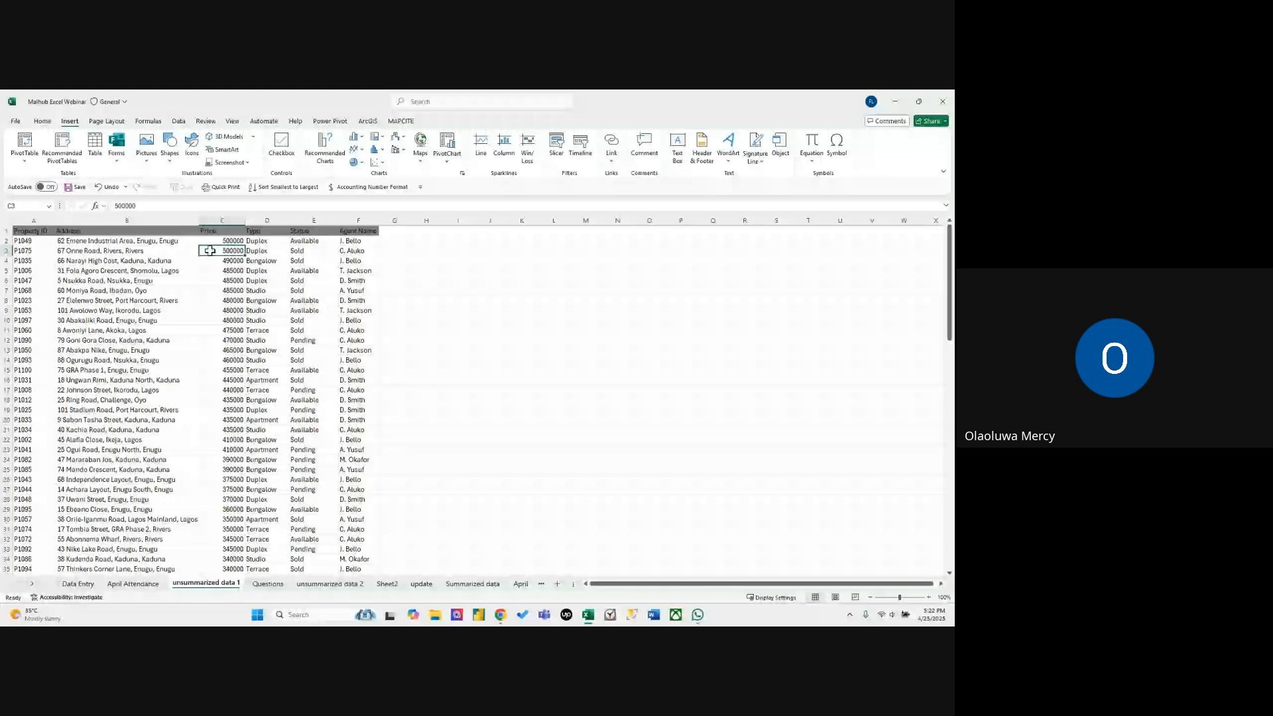
pyautogui.click(358, 261)
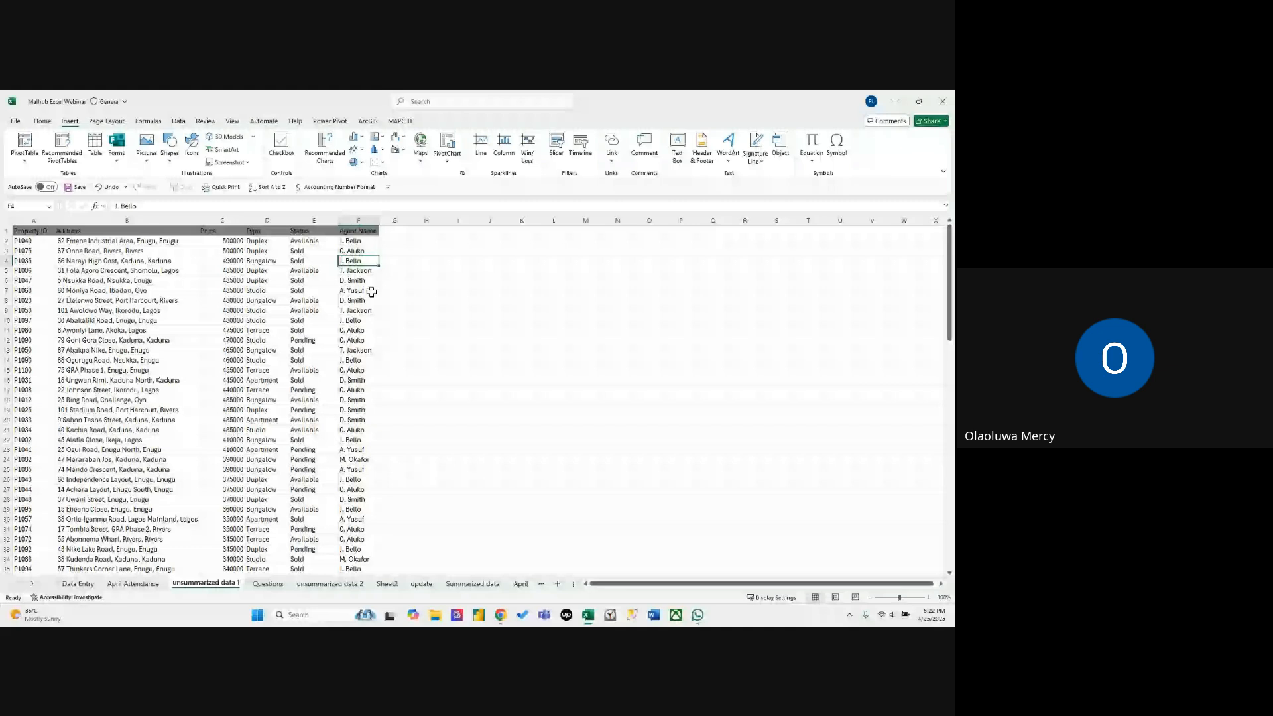
pyautogui.click(427, 300)
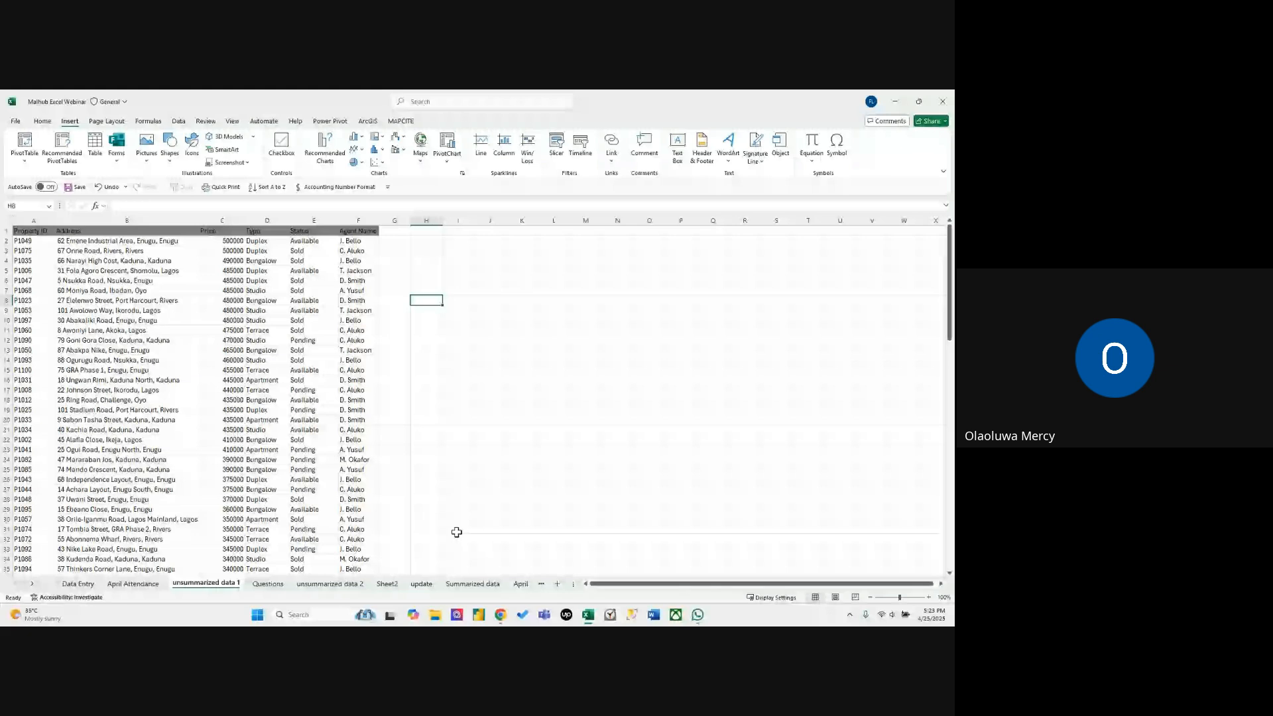
# Switch to the Google Meet call in Chrome to read the in-call messages, and return to the Excel workbook.
pyautogui.moveTo(507, 609)
pyautogui.click(554, 567)
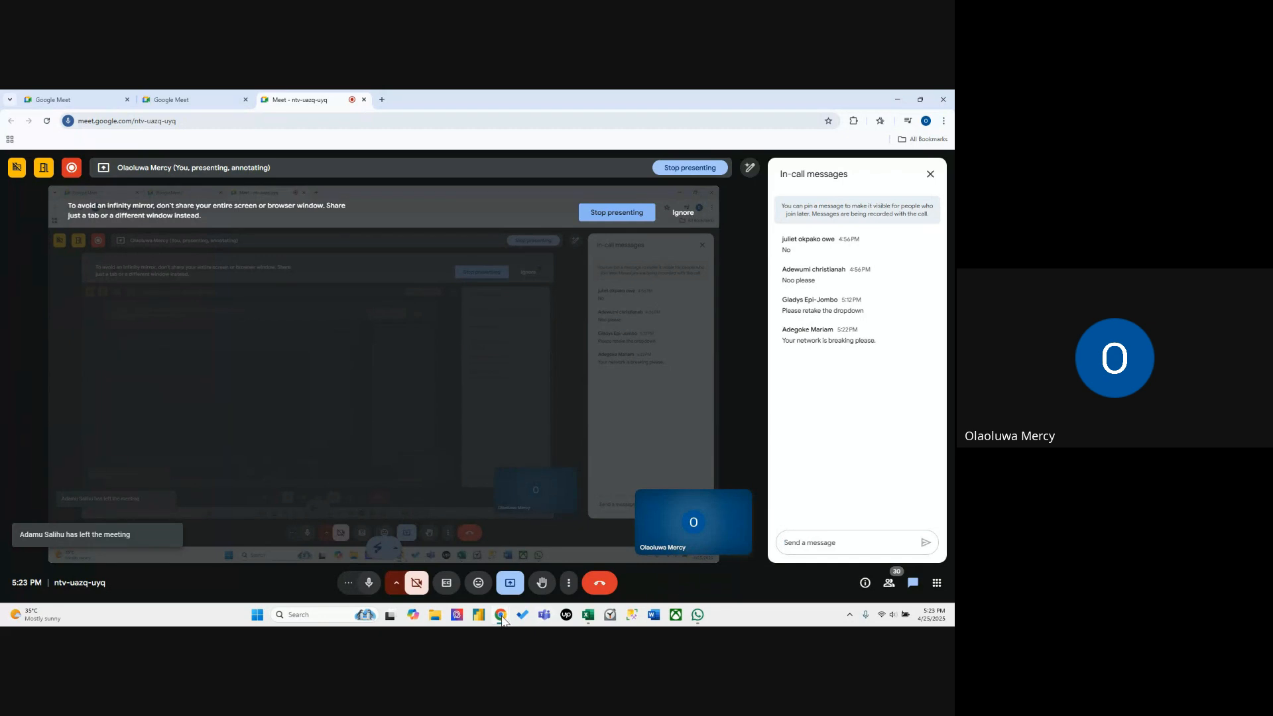
pyautogui.moveTo(502, 616)
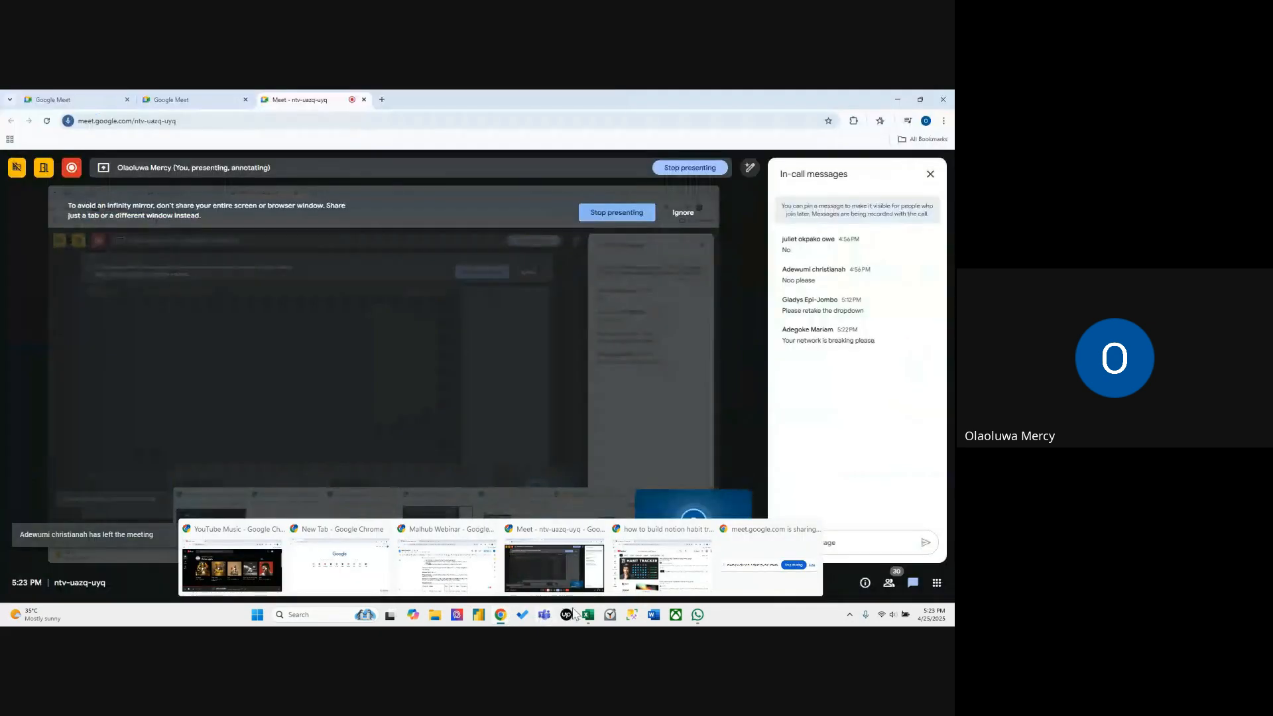
pyautogui.click(589, 616)
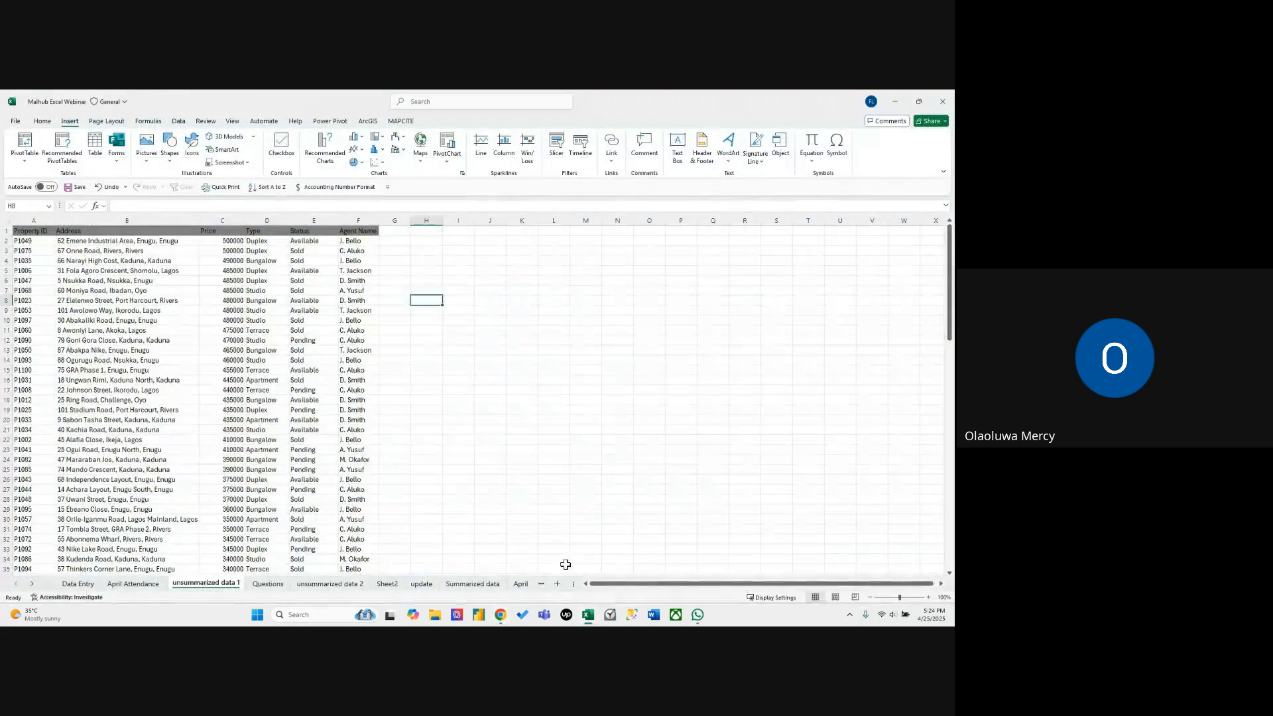
pyautogui.click(522, 498)
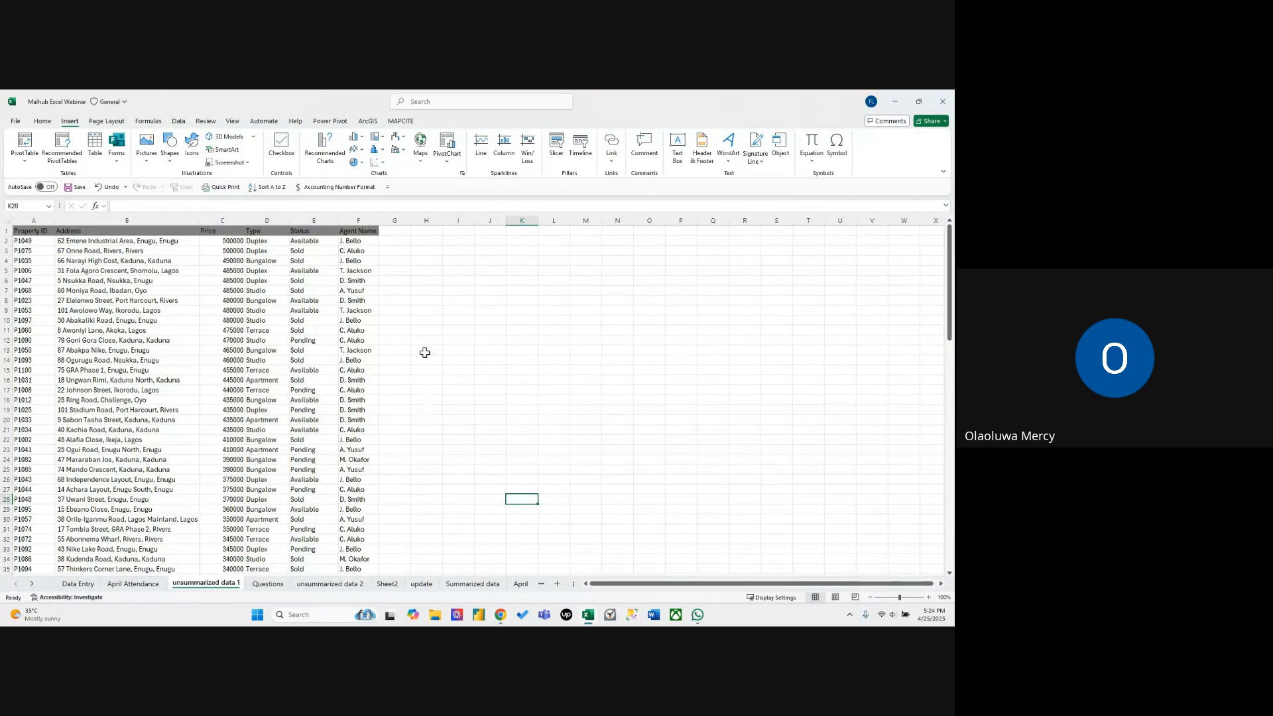
pyautogui.click(327, 409)
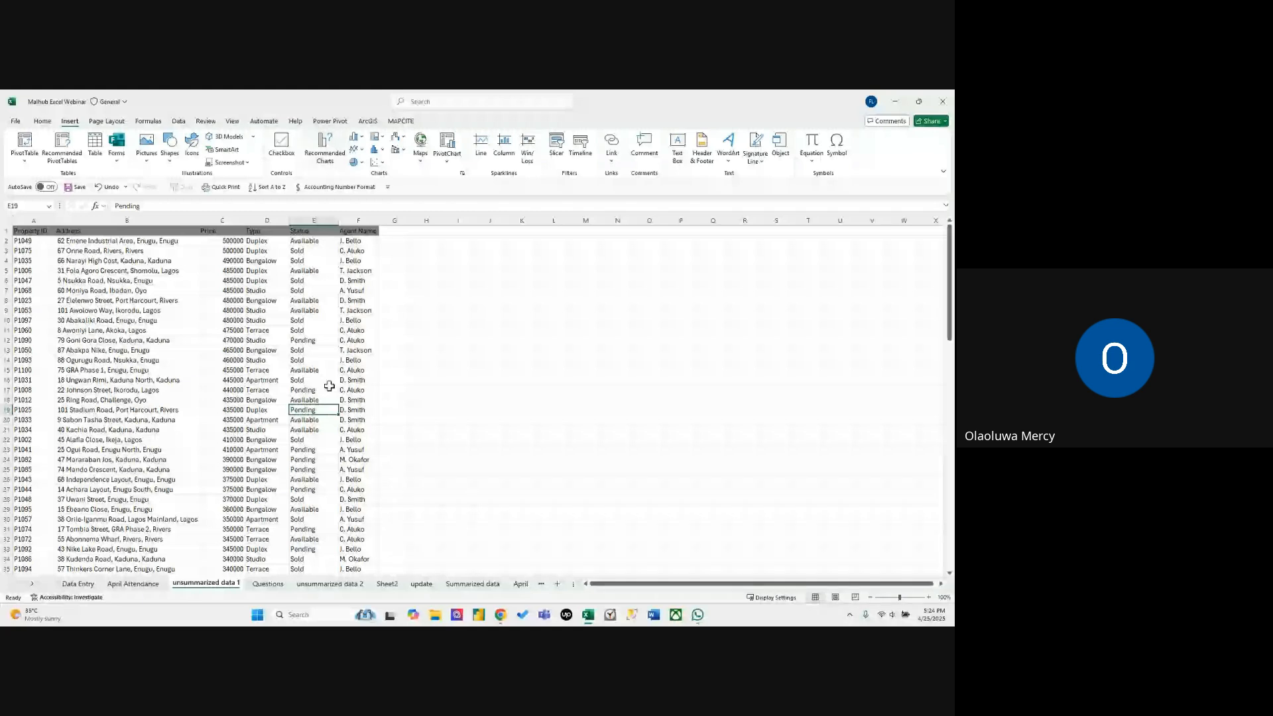
pyautogui.press('Left')
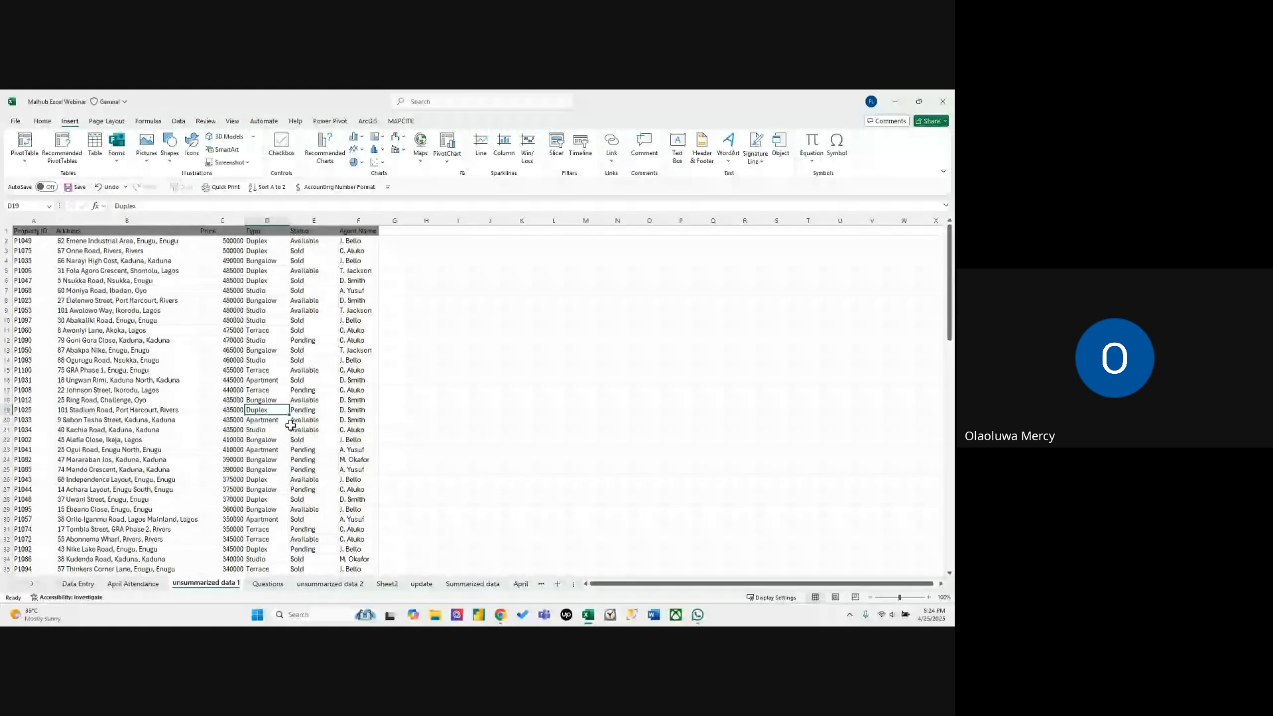
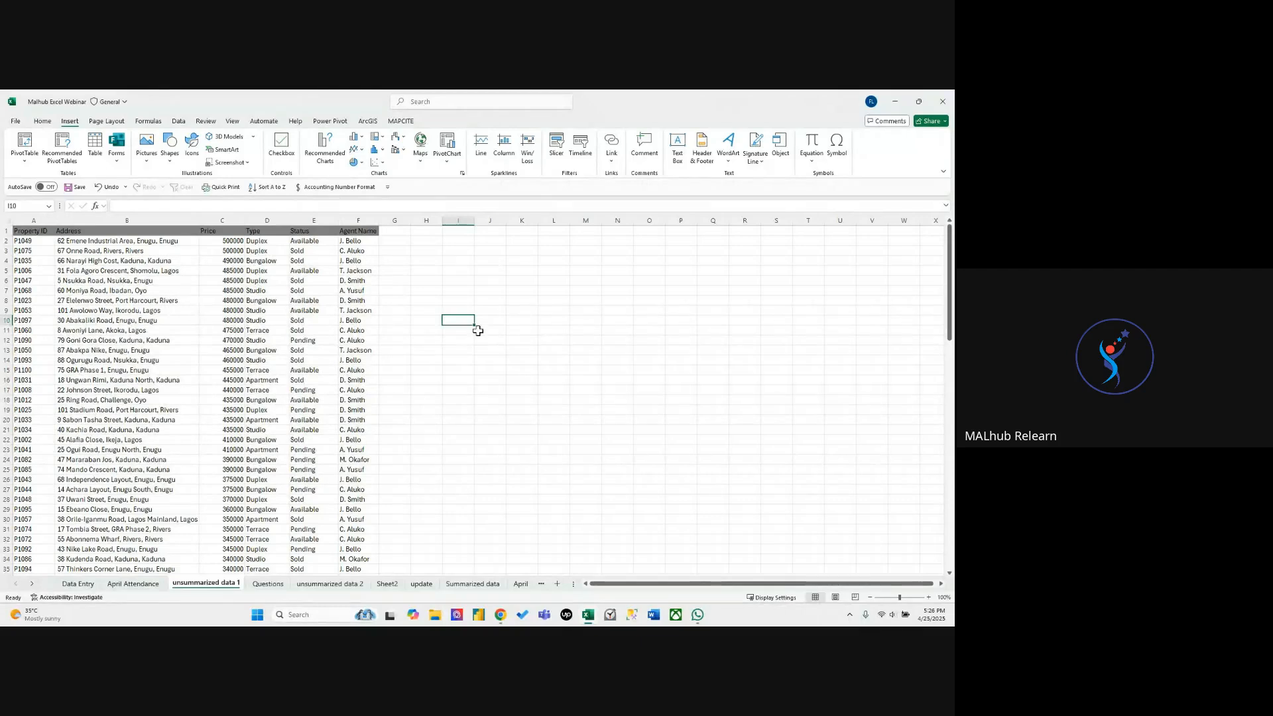
# Check the Google Meet call in Chrome, and switch back to the property data in the Excel workbook.
pyautogui.click(534, 468)
pyautogui.click(557, 449)
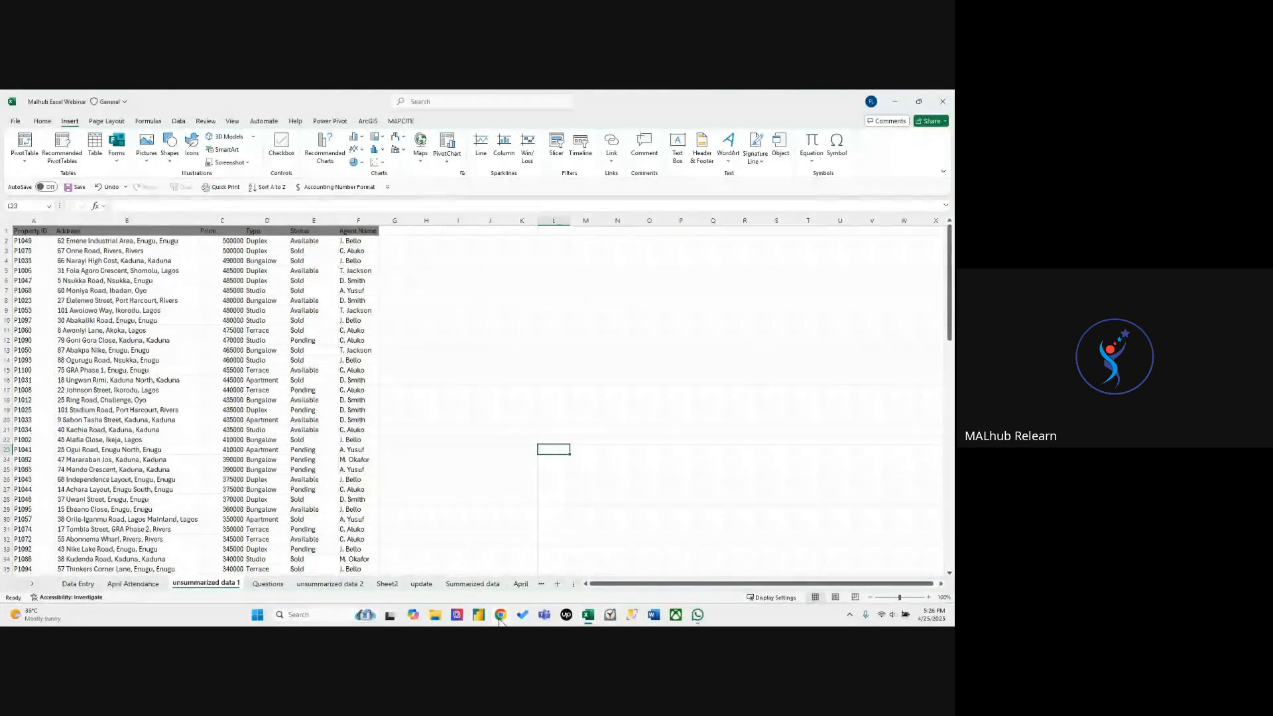
pyautogui.moveTo(500, 615)
pyautogui.click(537, 554)
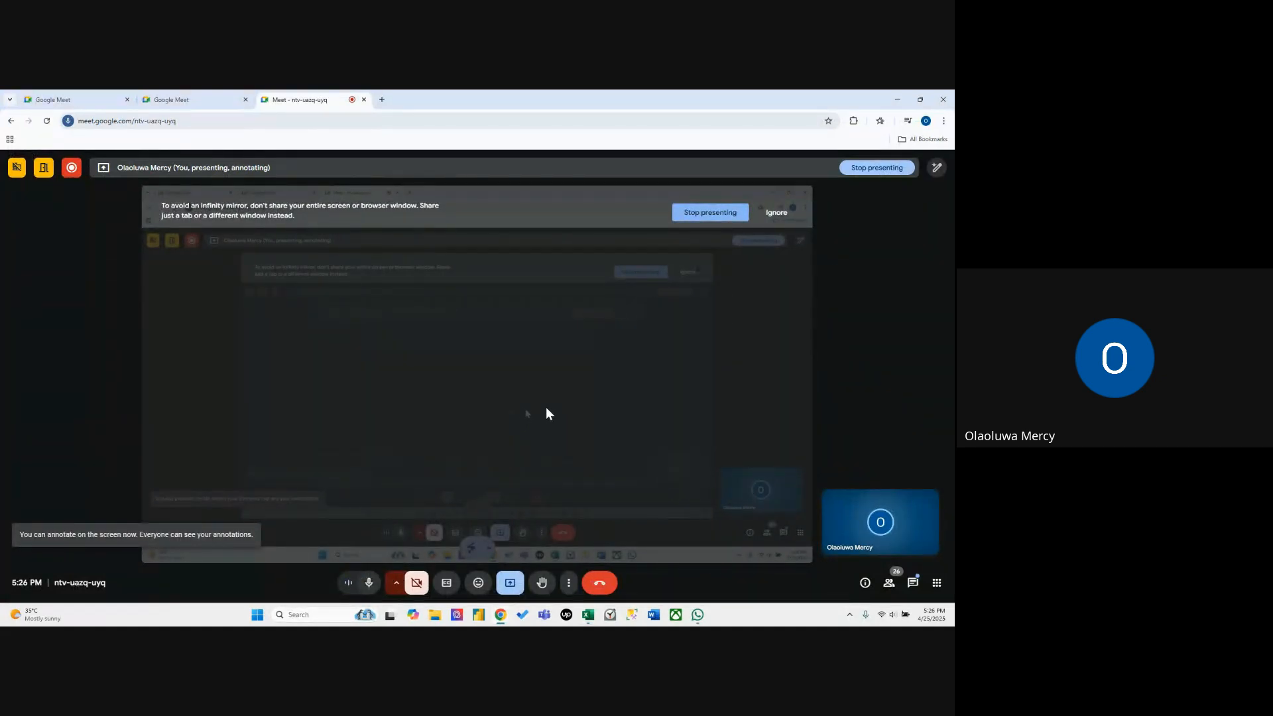
pyautogui.click(588, 615)
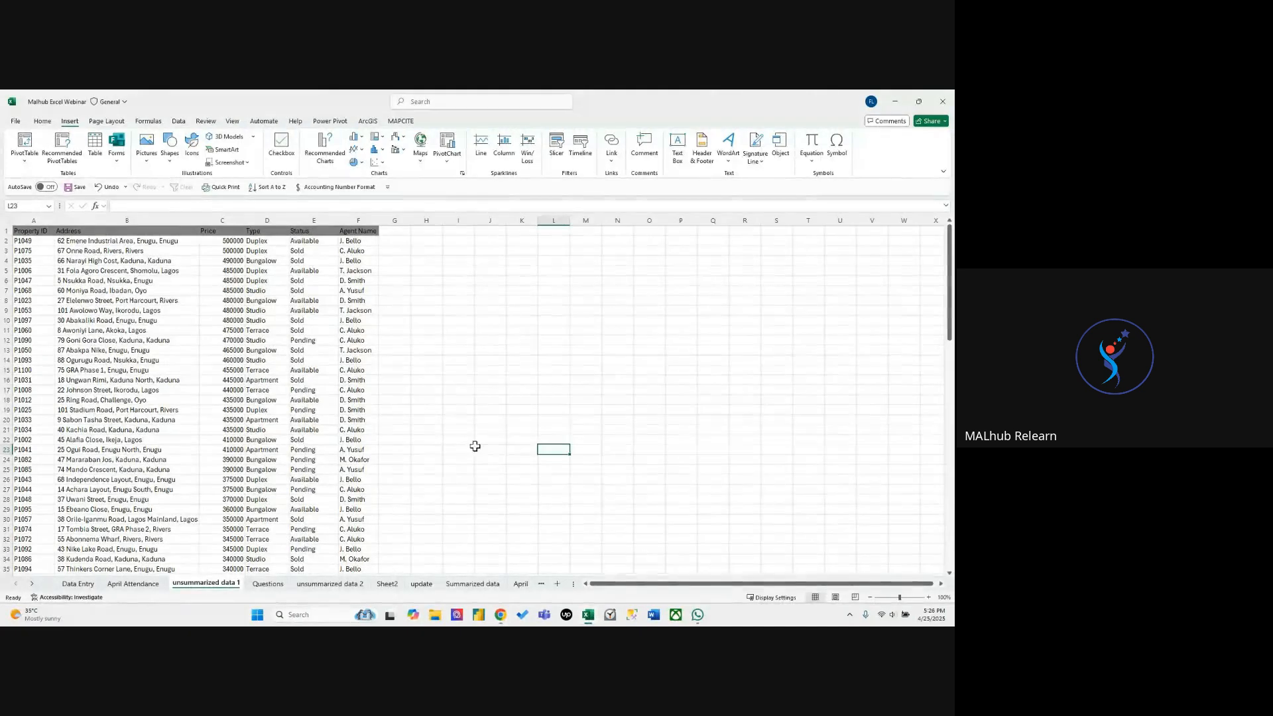
pyautogui.click(393, 340)
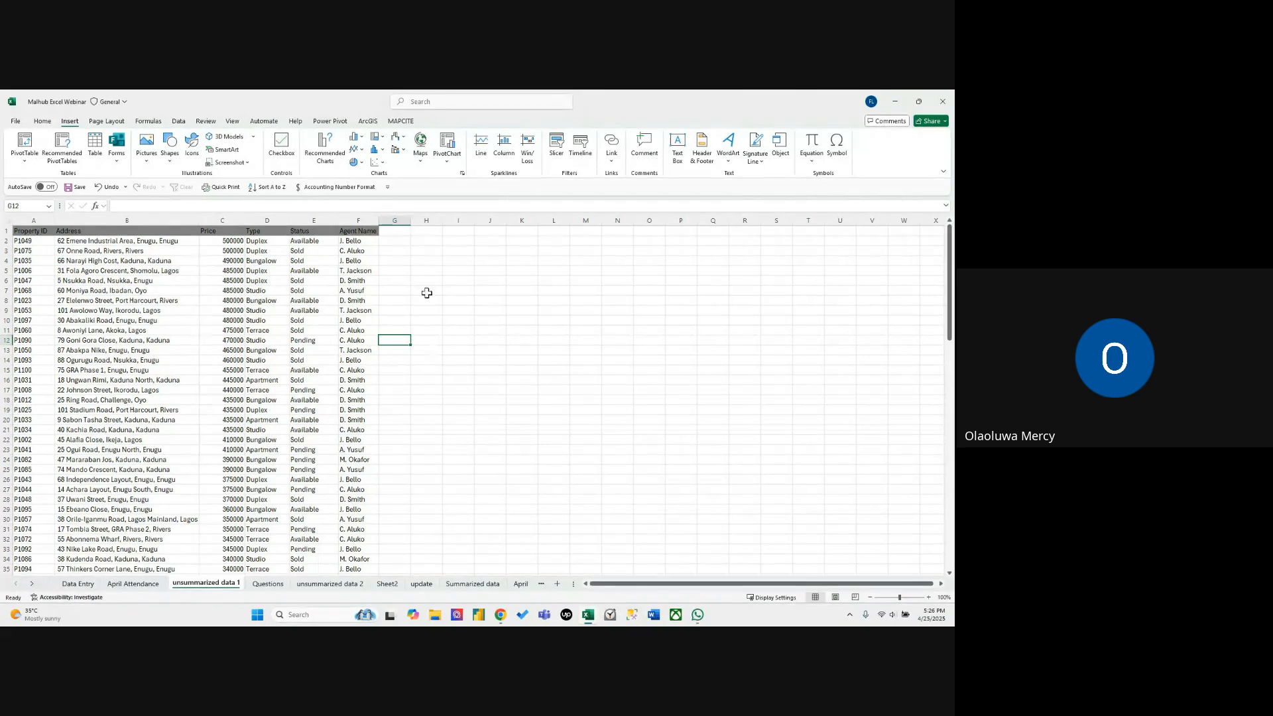
pyautogui.click(333, 279)
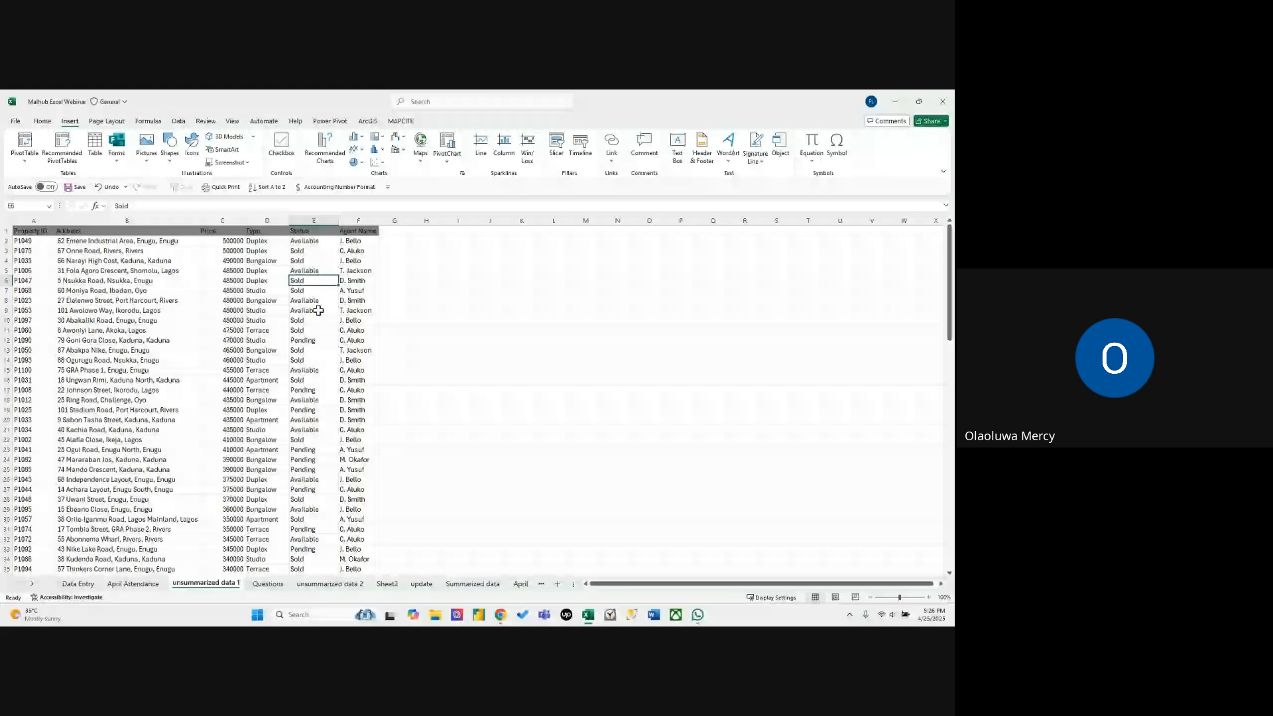
pyautogui.click(359, 360)
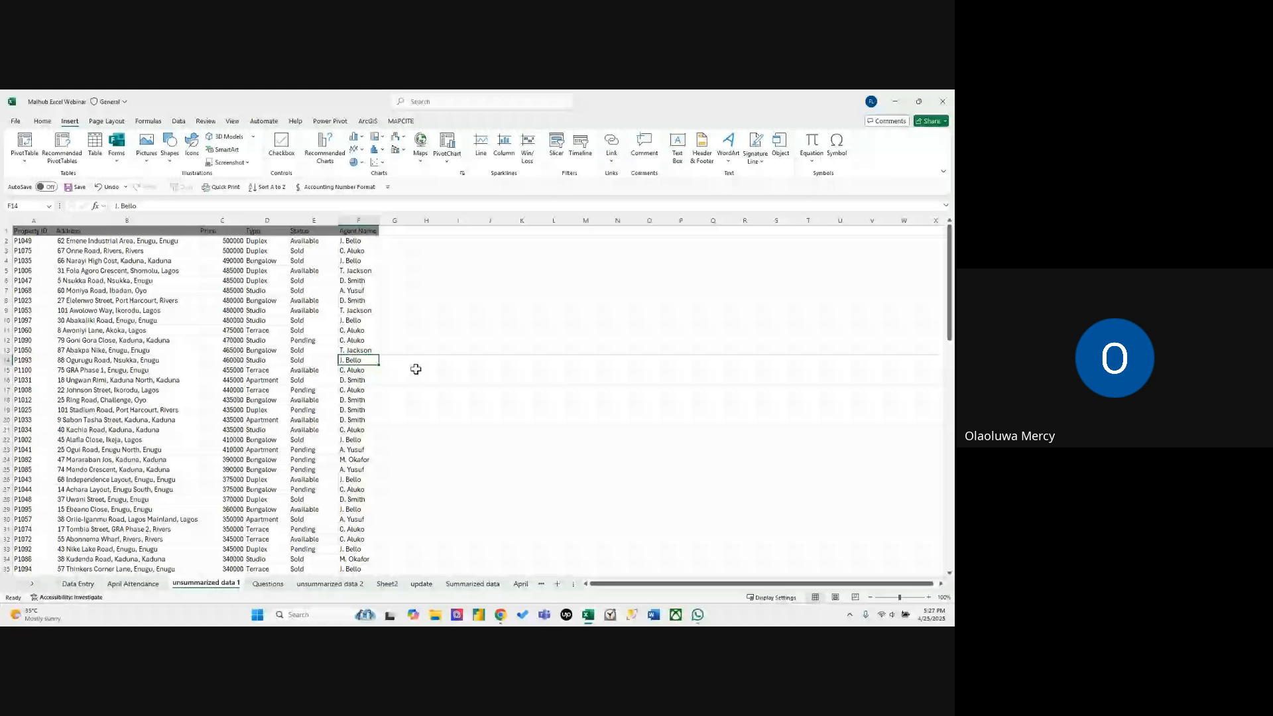
pyautogui.click(457, 380)
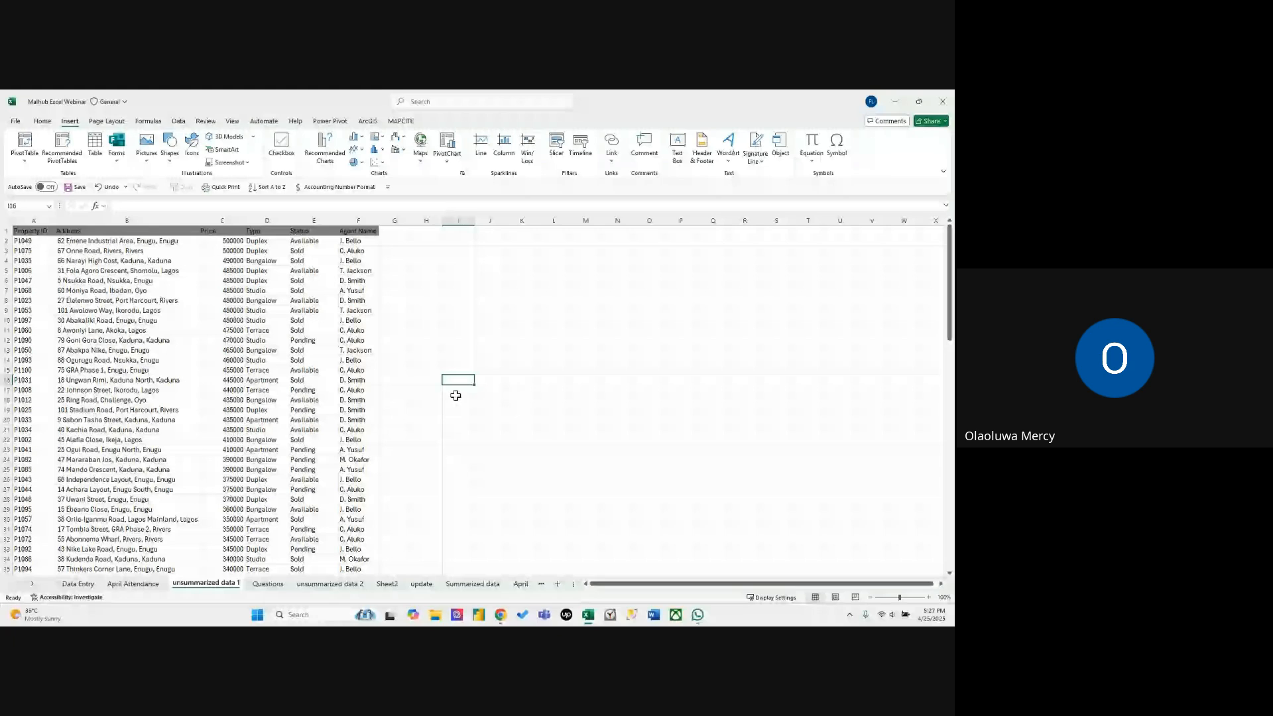
pyautogui.click(426, 370)
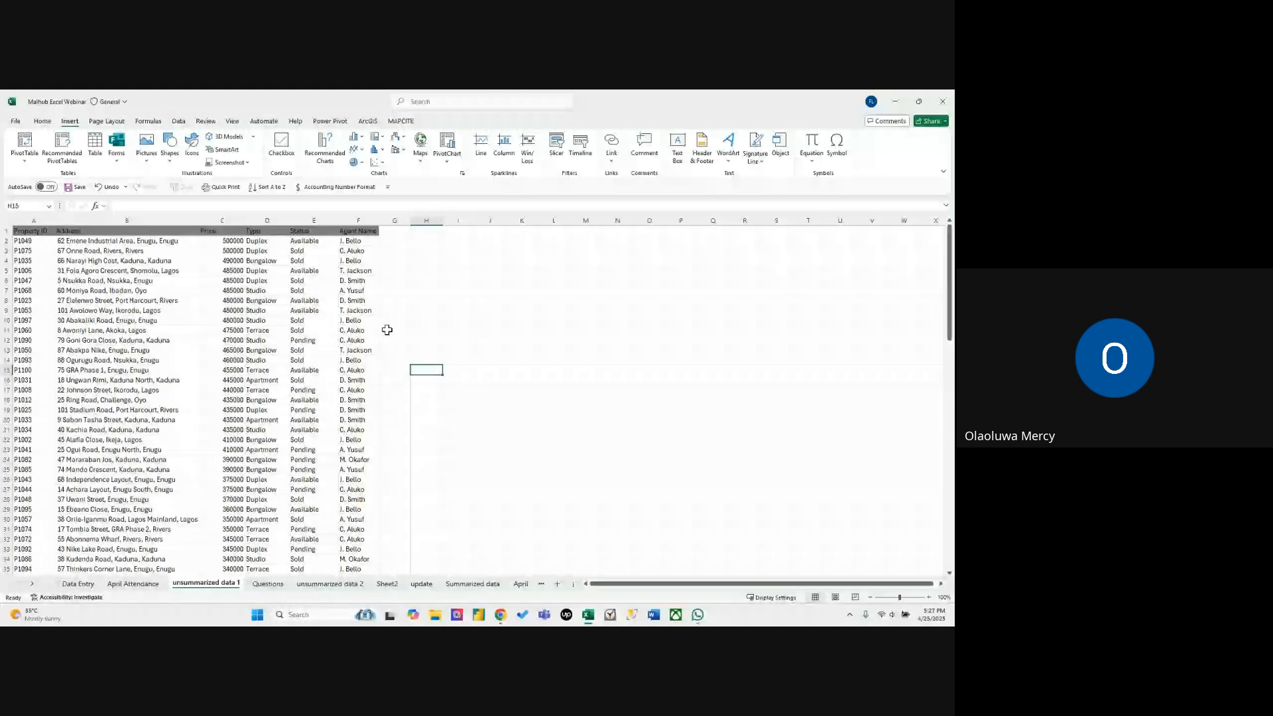
pyautogui.click(459, 319)
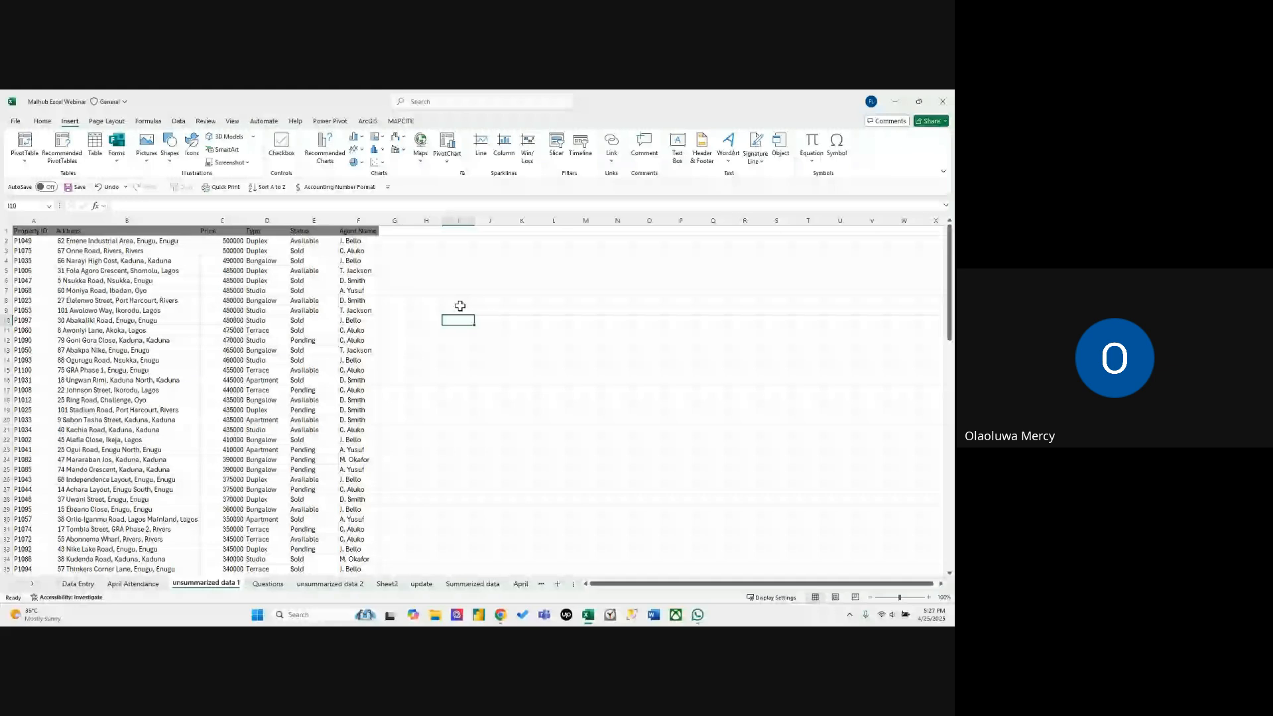
pyautogui.click(462, 339)
pyautogui.click(421, 342)
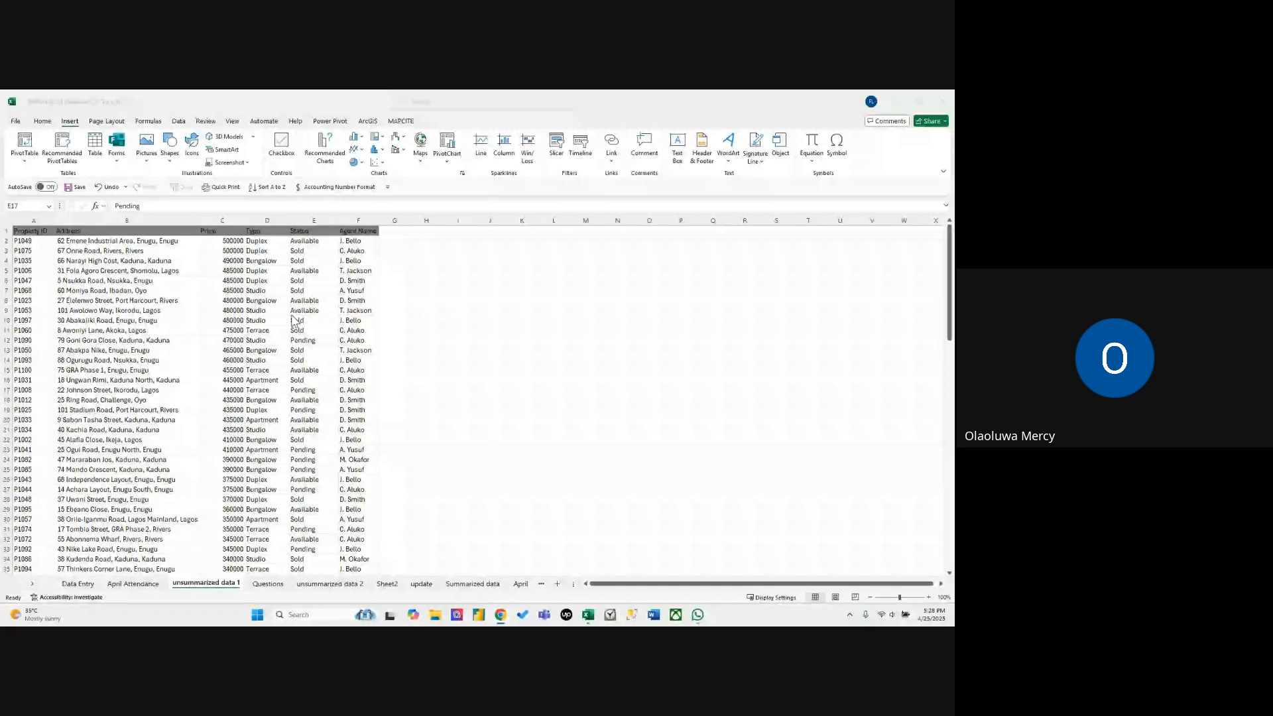
# Open the Questions sheet and read the six listing questions and the Excel topics listed beside them.
pyautogui.click(272, 584)
pyautogui.click(272, 585)
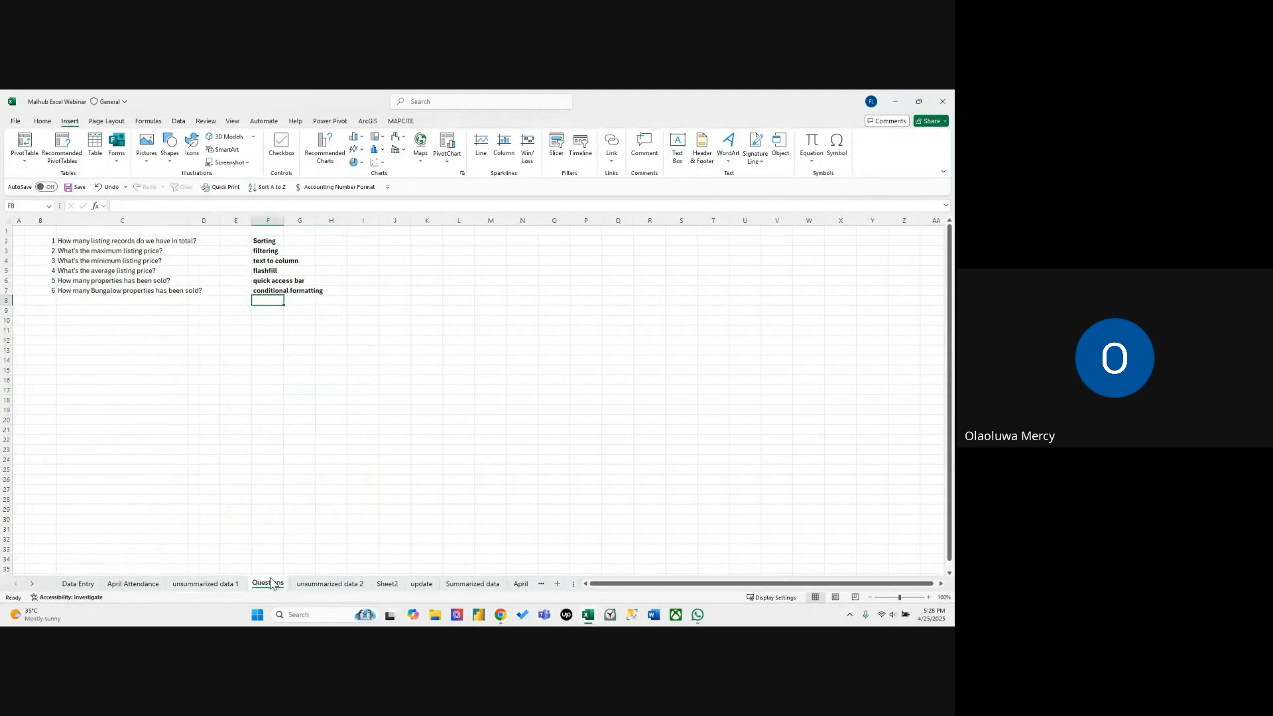
pyautogui.click(248, 478)
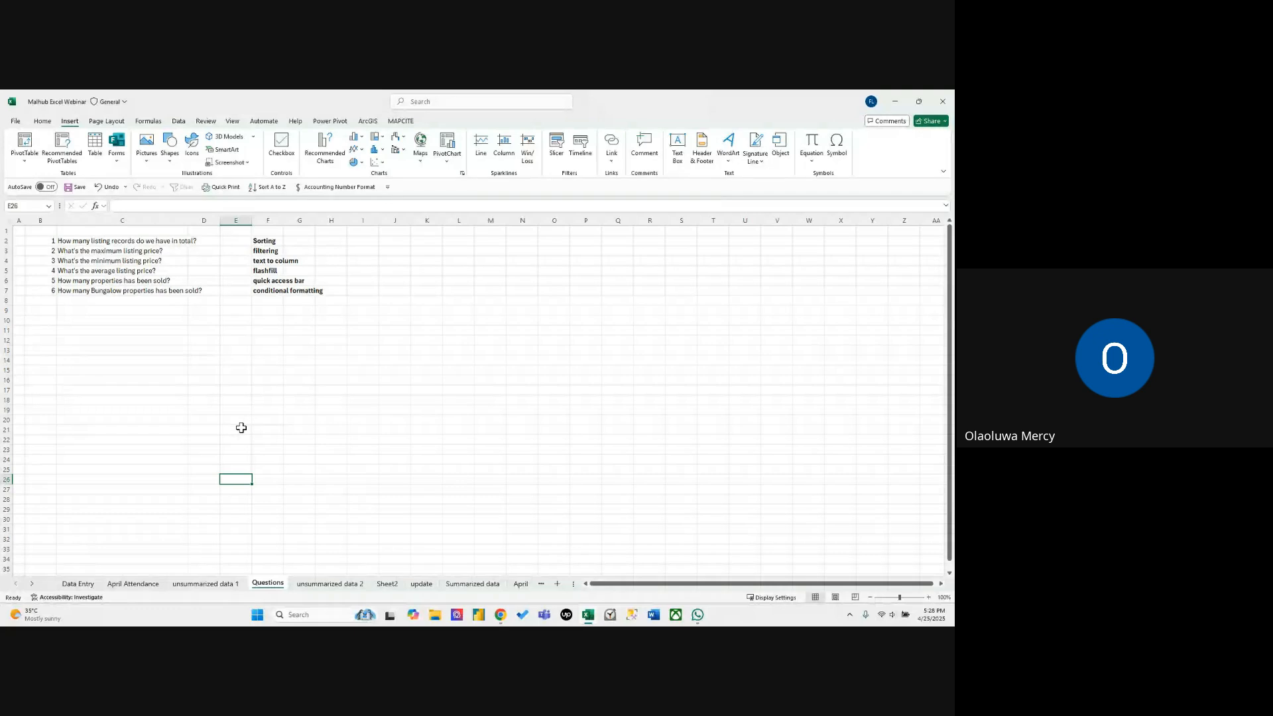
pyautogui.click(154, 241)
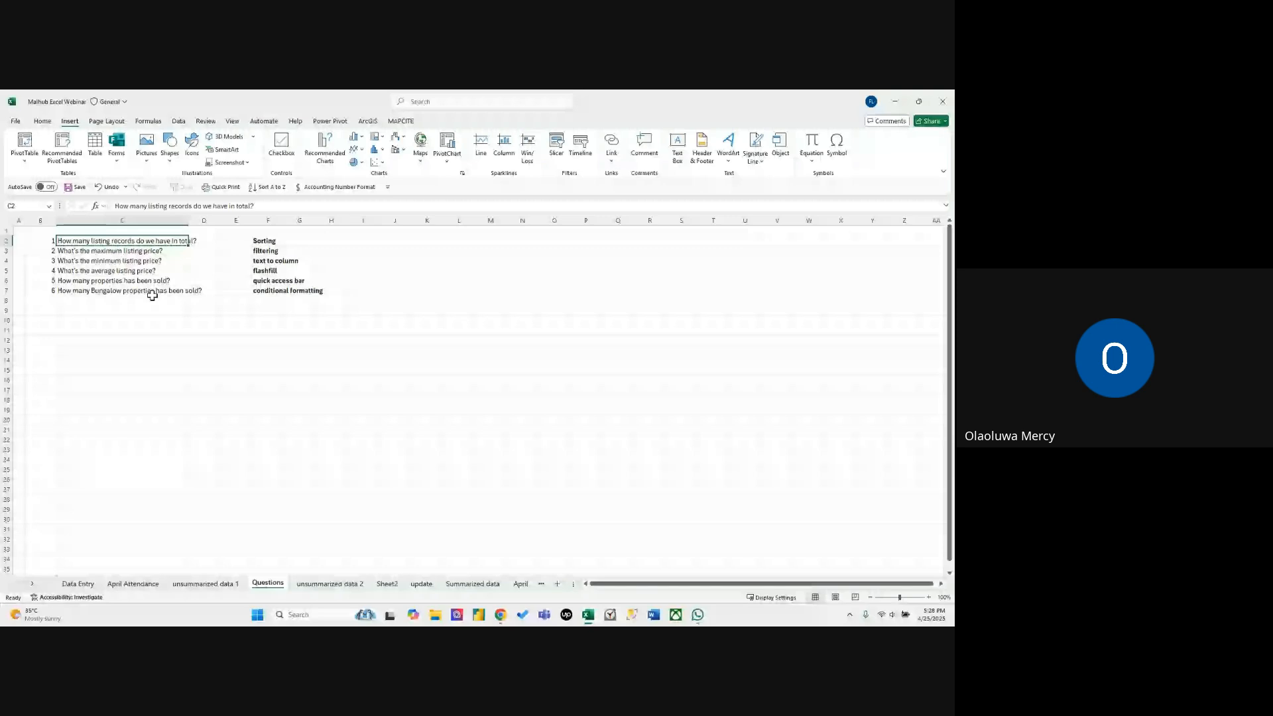
pyautogui.click(327, 359)
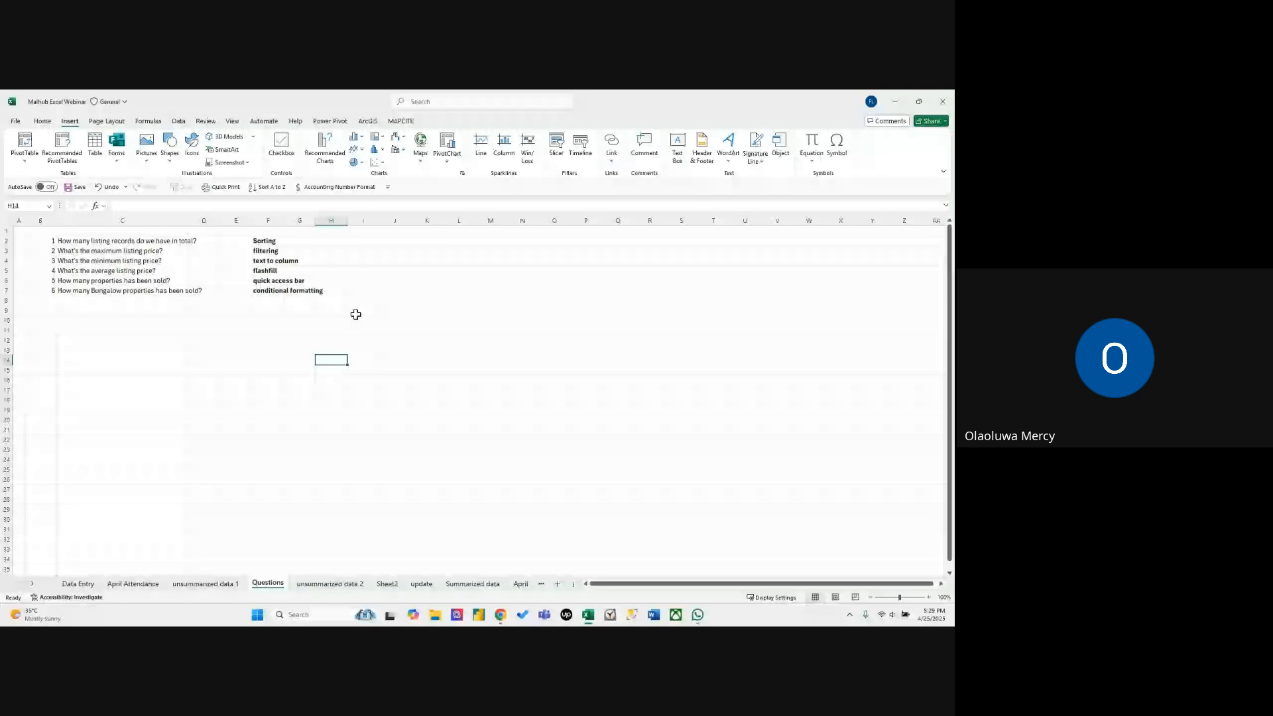
pyautogui.click(238, 323)
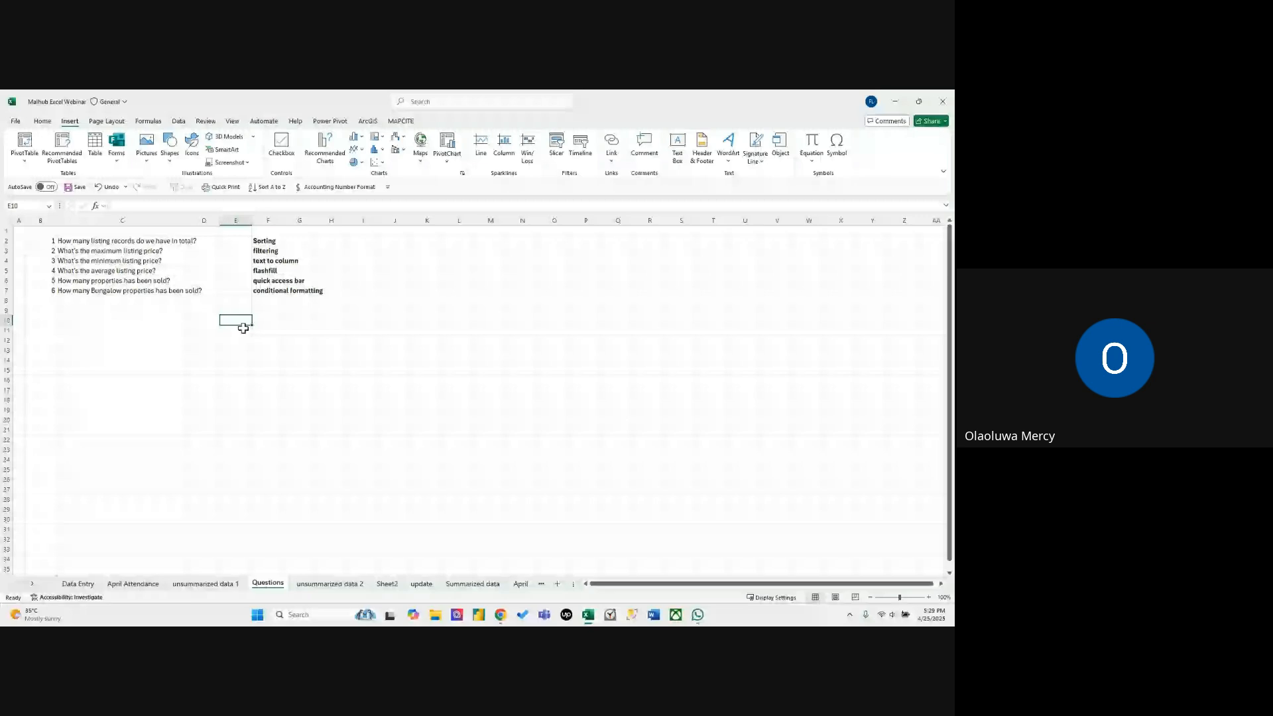
pyautogui.click(118, 240)
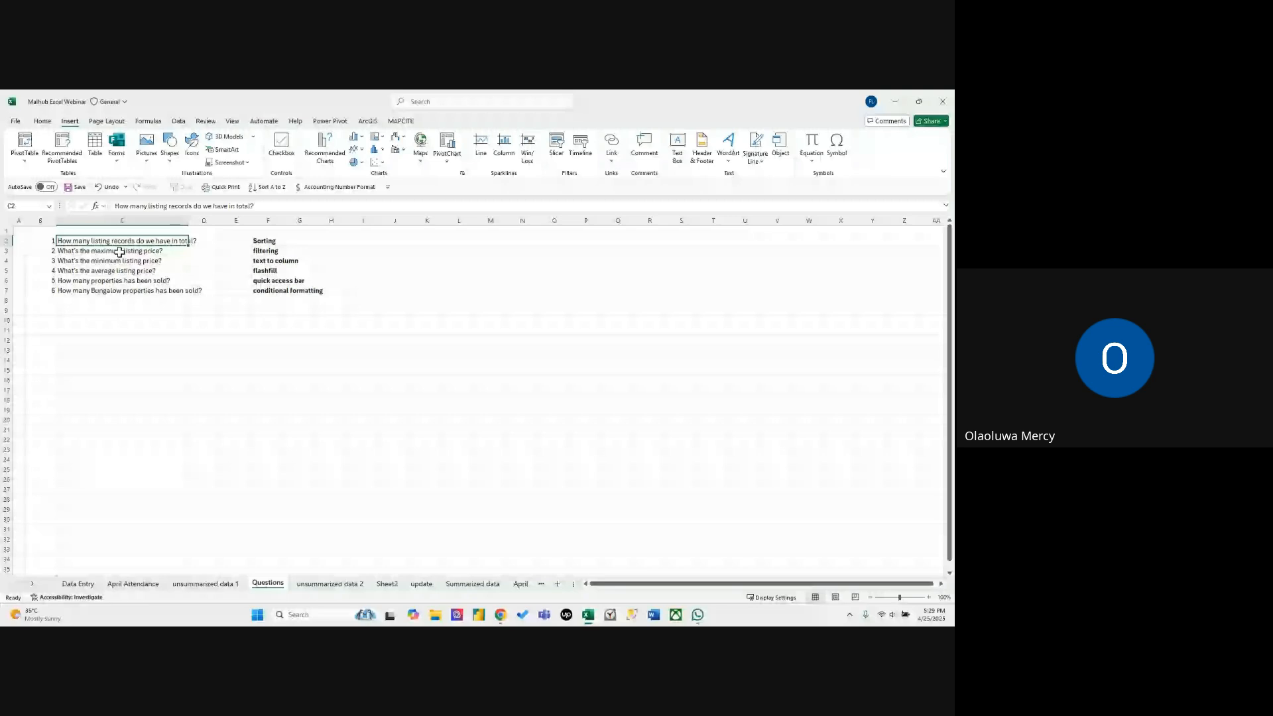
# Select all Property ID entries below the header on unsummarized data 1 to read the total number of listing records.
pyautogui.click(207, 583)
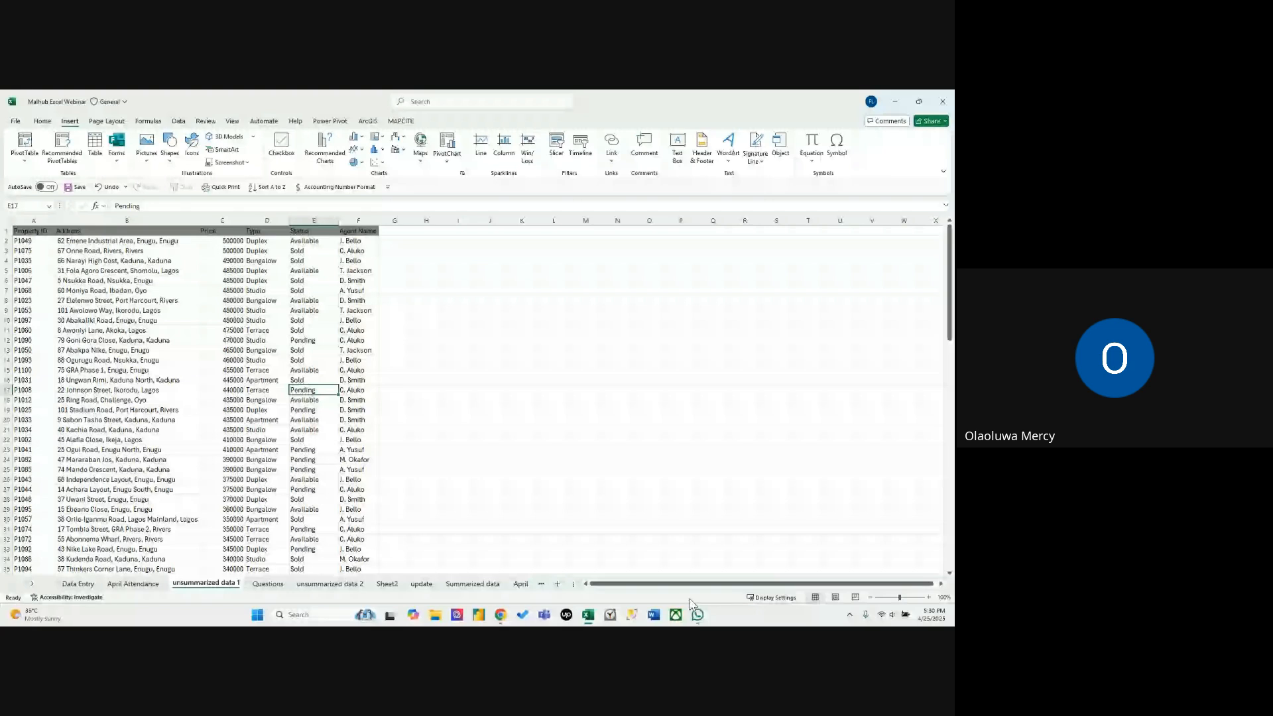
pyautogui.click(19, 239)
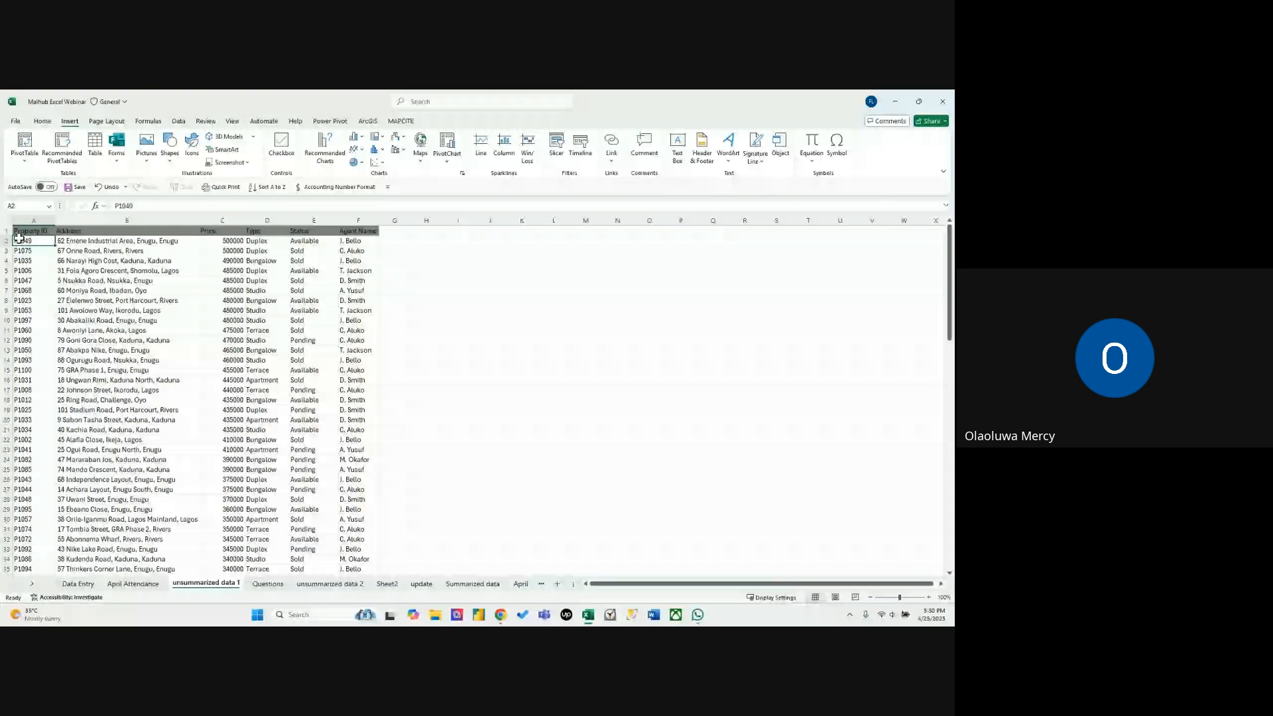
pyautogui.hotkey('ctrl', 'shift', 'Down')
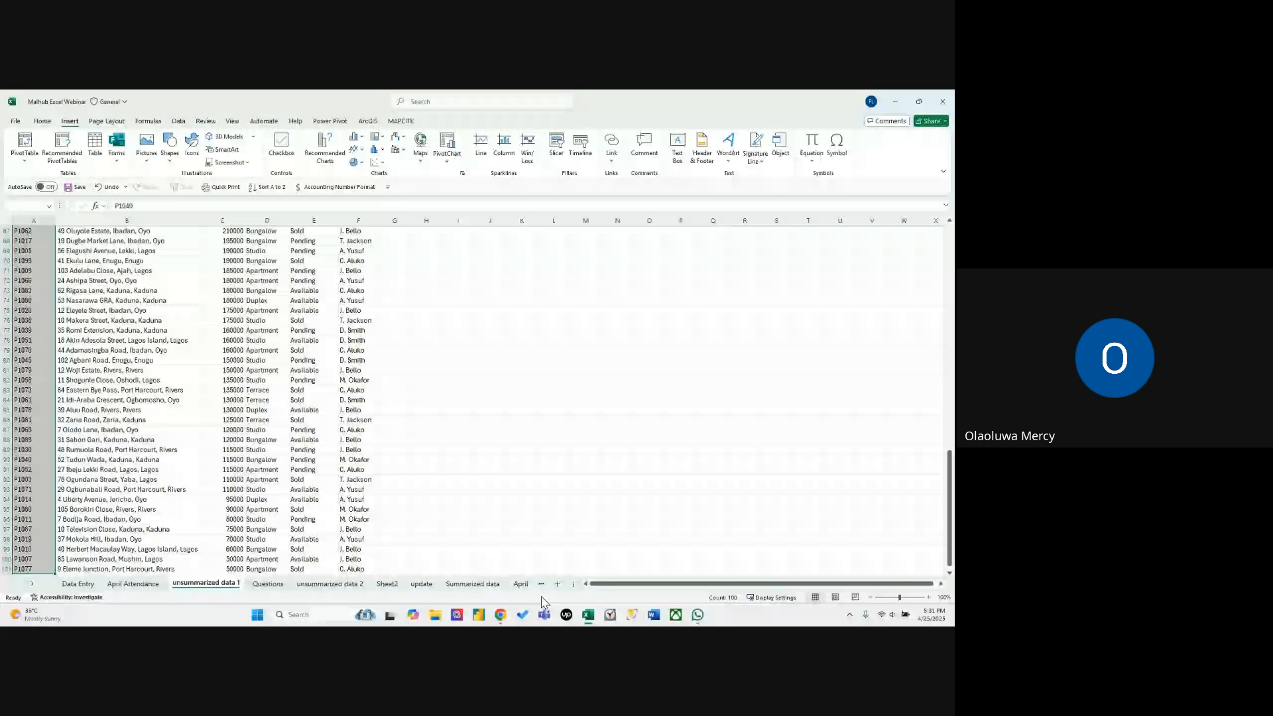
# Check the Questions sheet, select all Price entries on unsummarized data 1 to read their statistics, and view the status bar's display options.
pyautogui.hotkey('ctrl', 'pagedown')
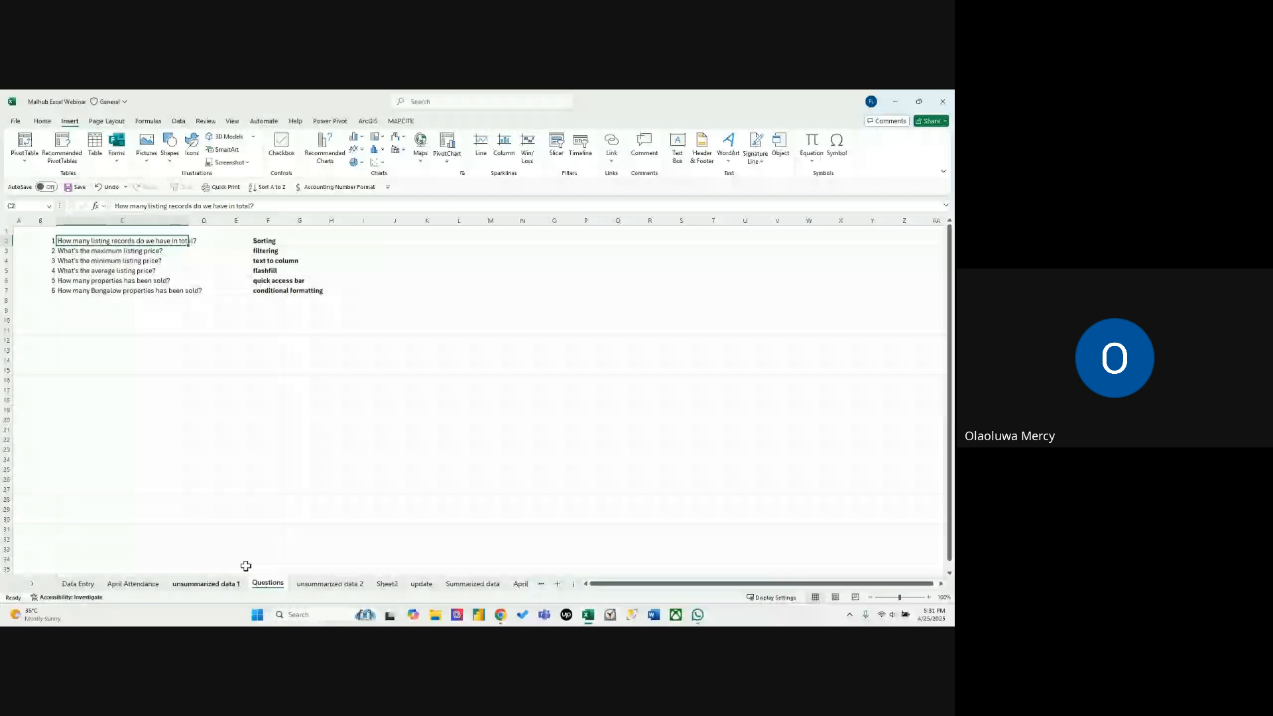
pyautogui.click(206, 584)
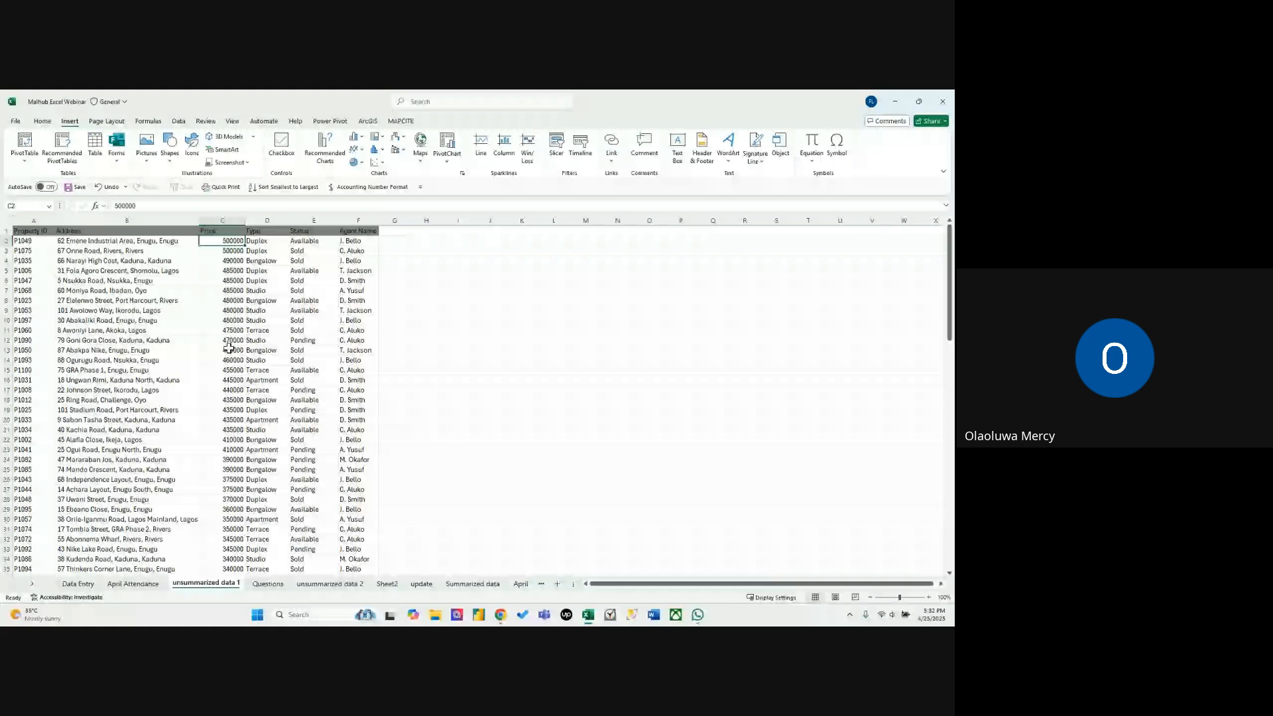
pyautogui.hotkey('ctrl', 'shift', 'Down')
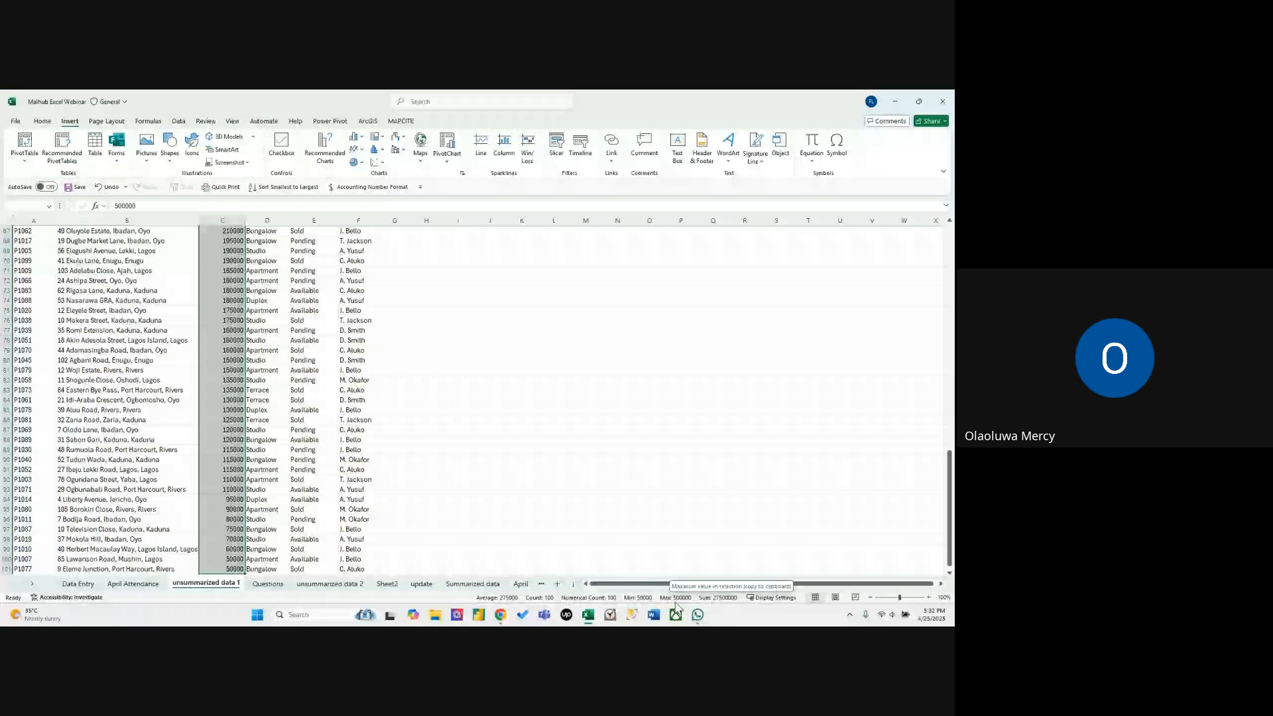
pyautogui.rightClick(708, 597)
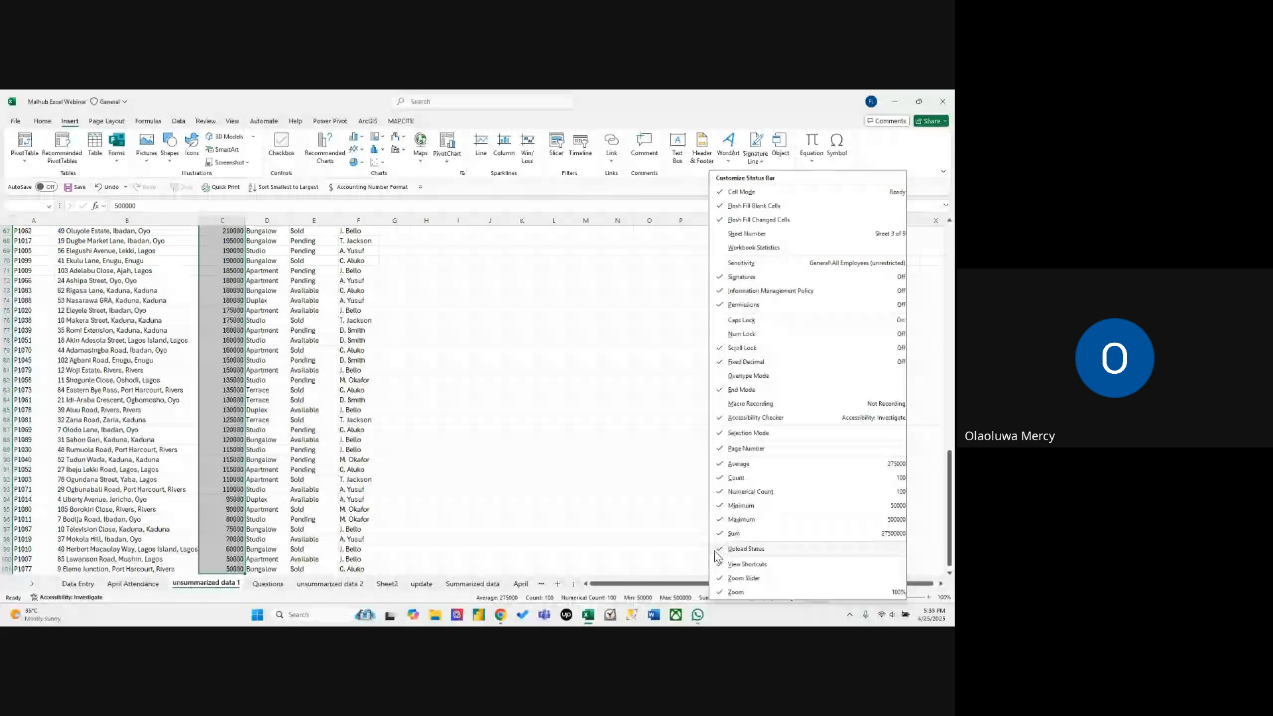
# Copy the sum of the selected prices from the status bar, paste it into cell O82, and delete it again.
pyautogui.click(716, 601)
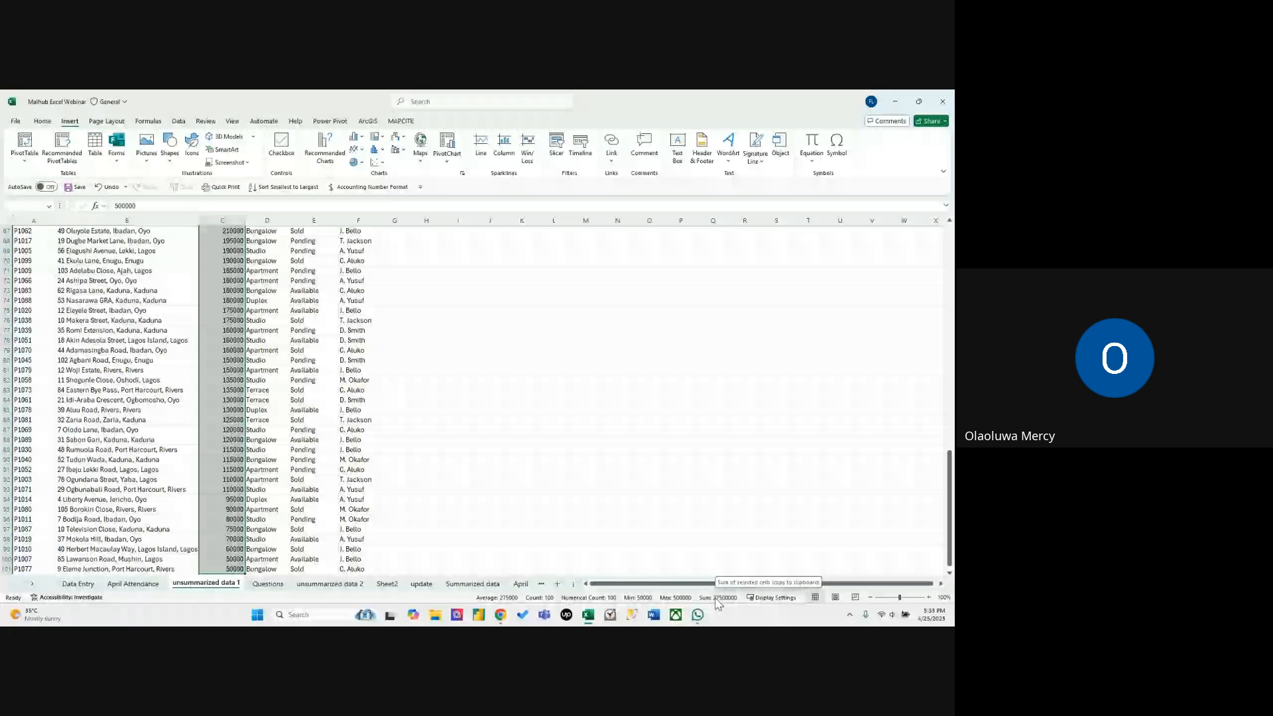
pyautogui.click(614, 369)
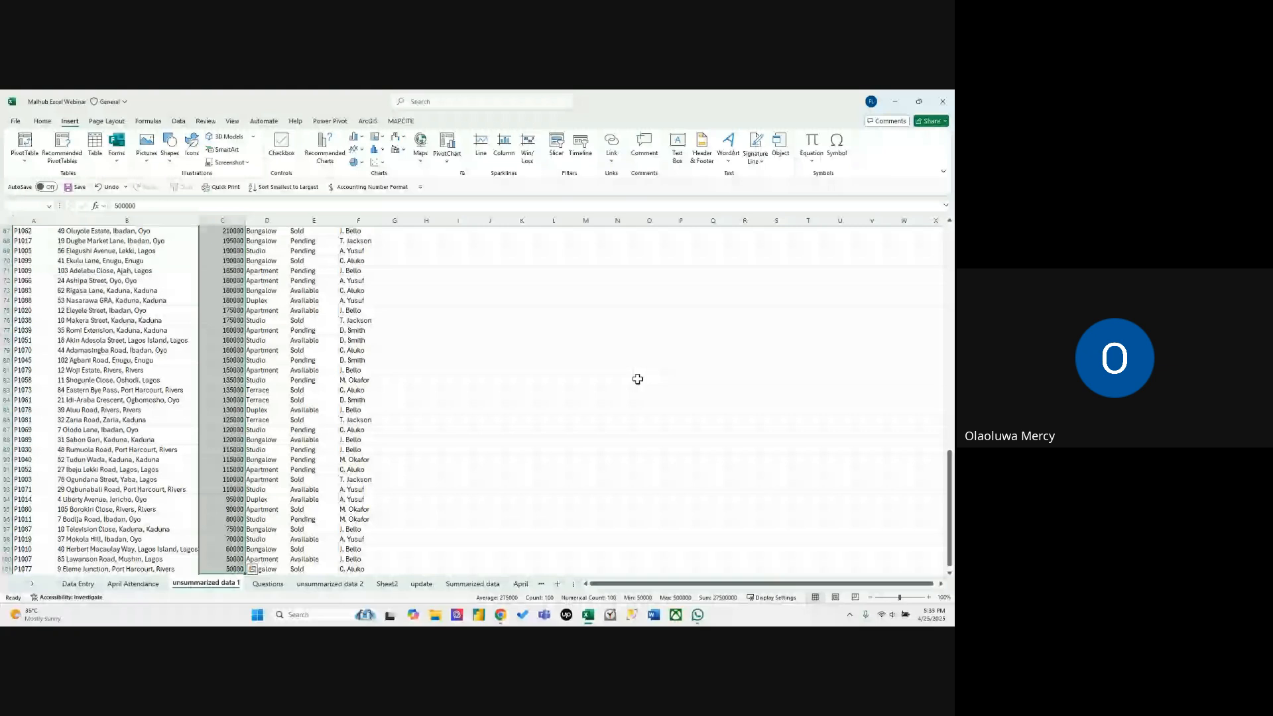
pyautogui.click(638, 381)
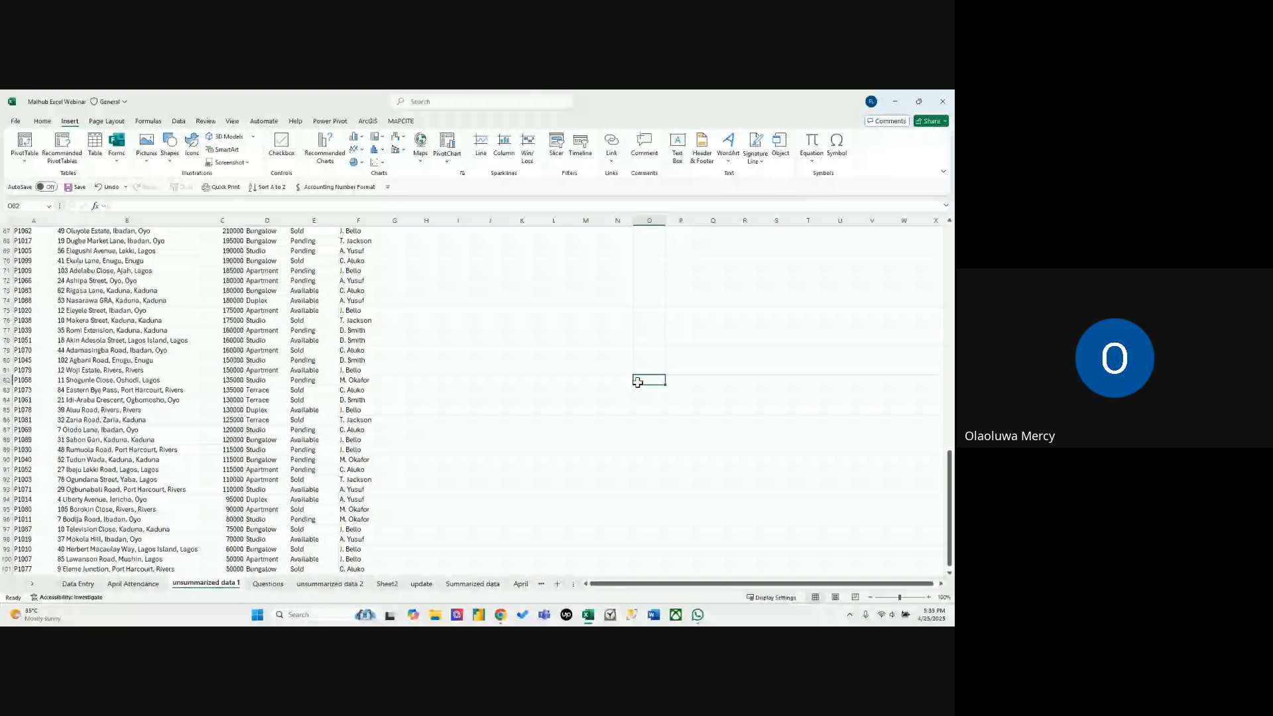
pyautogui.hotkey('ctrl', 'v')
pyautogui.press('Delete')
# Check the remaining questions on the Questions sheet, and turn on header filters for the property data on unsummarized data 1.
pyautogui.hotkey('ctrl', 'pagedown')
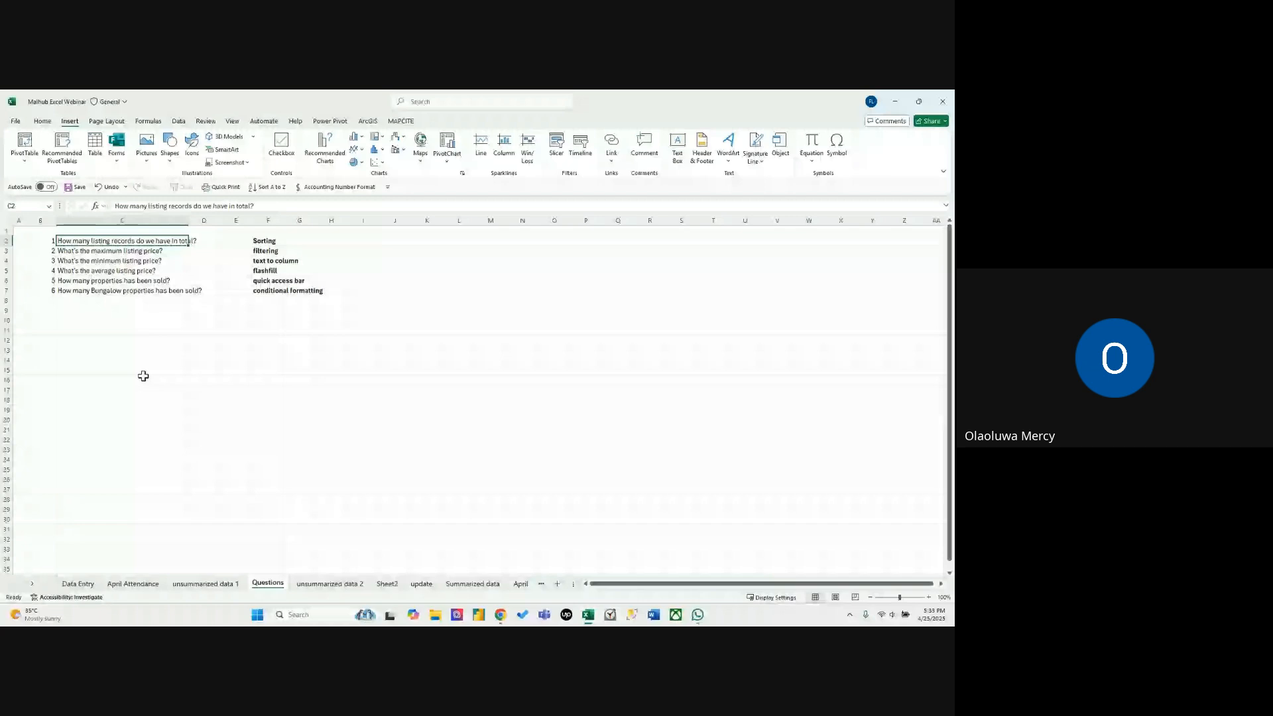
pyautogui.hotkey('ctrl', 'pageup')
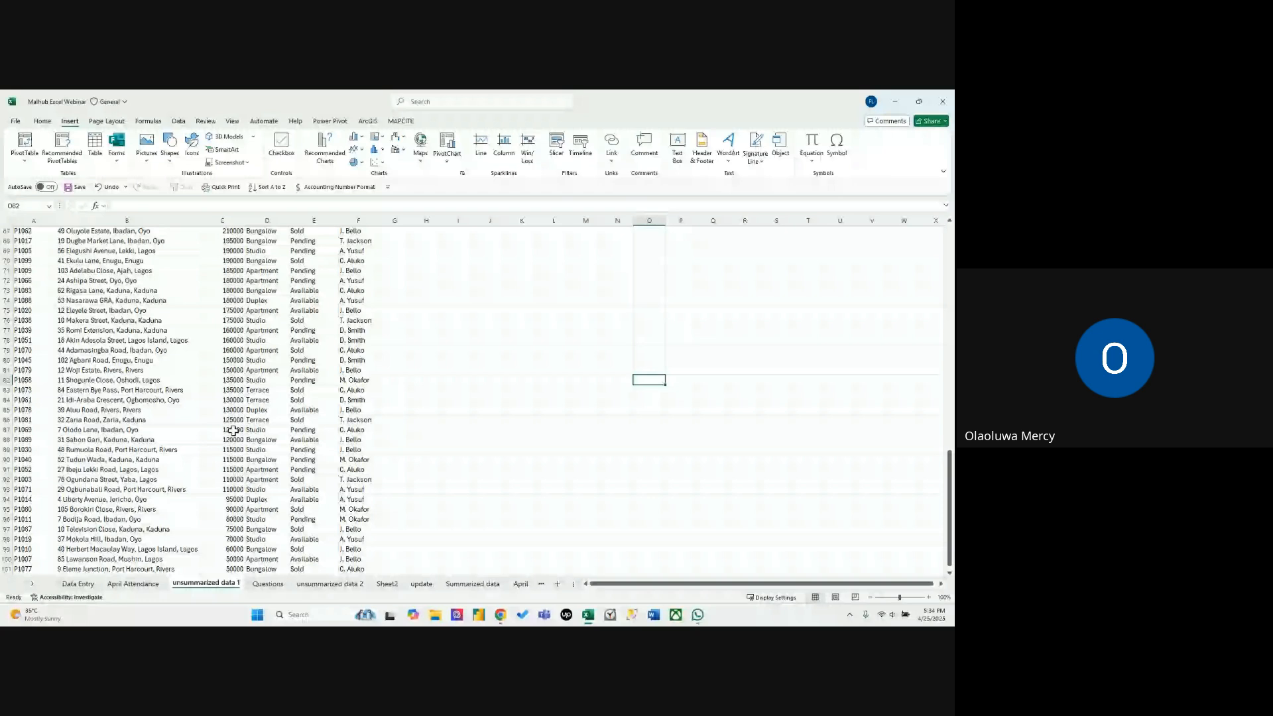
pyautogui.click(233, 430)
pyautogui.hotkey('ctrl', 'Up')
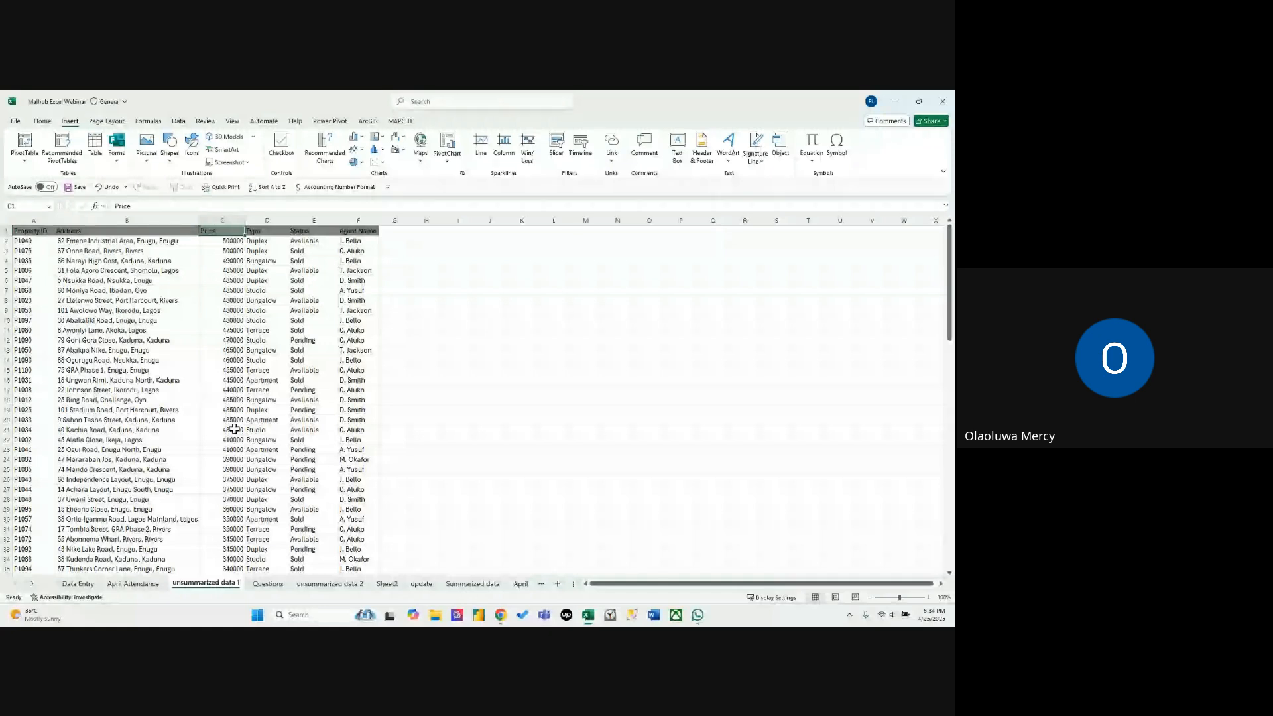
pyautogui.click(224, 258)
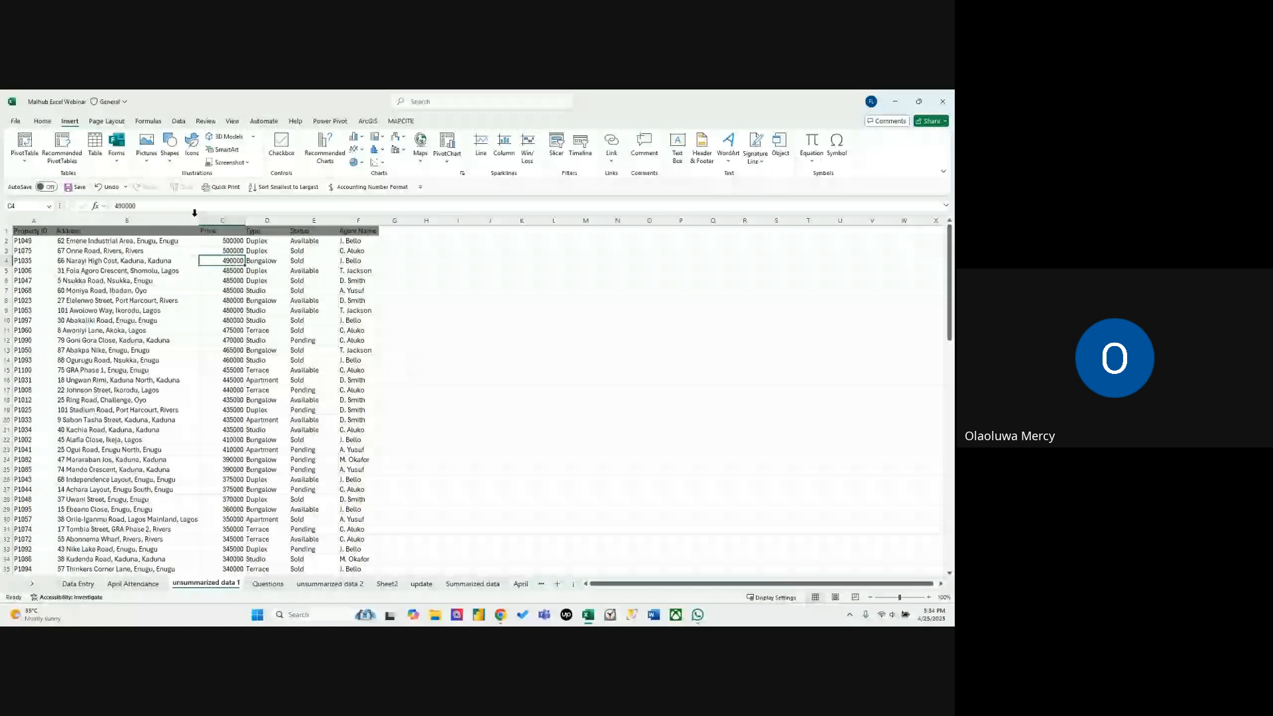
pyautogui.click(44, 122)
pyautogui.click(679, 154)
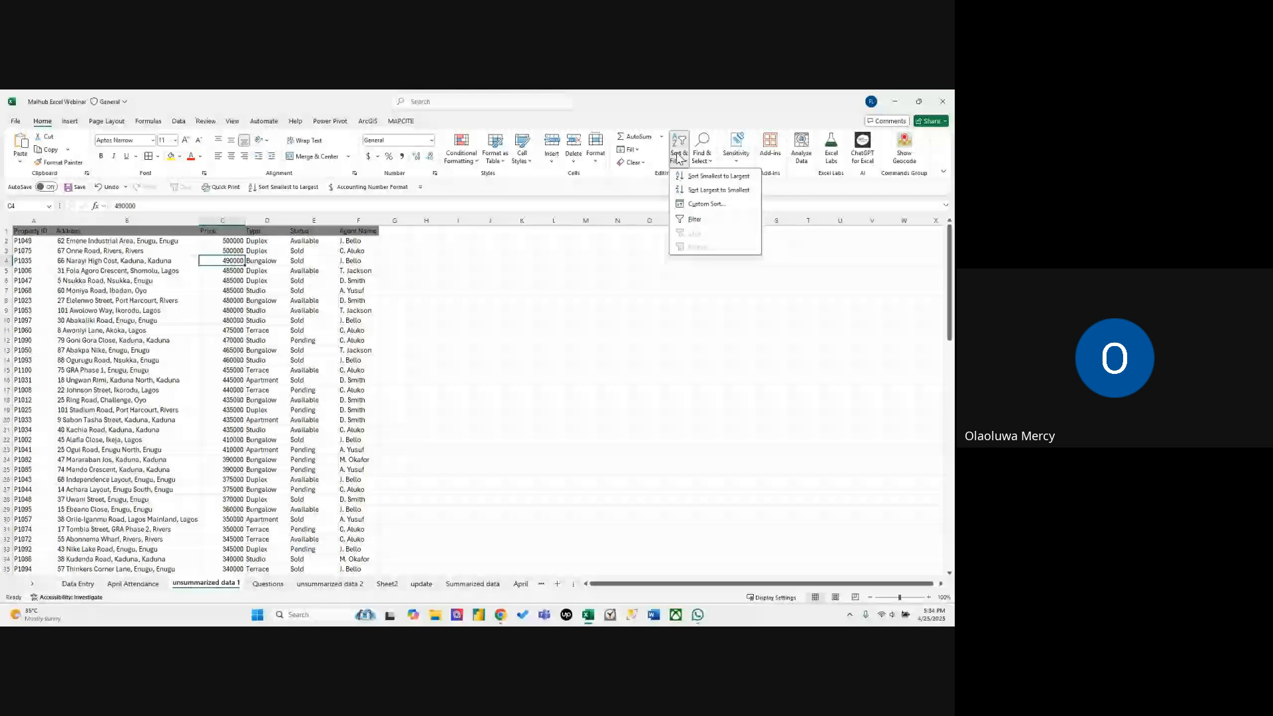
pyautogui.click(693, 226)
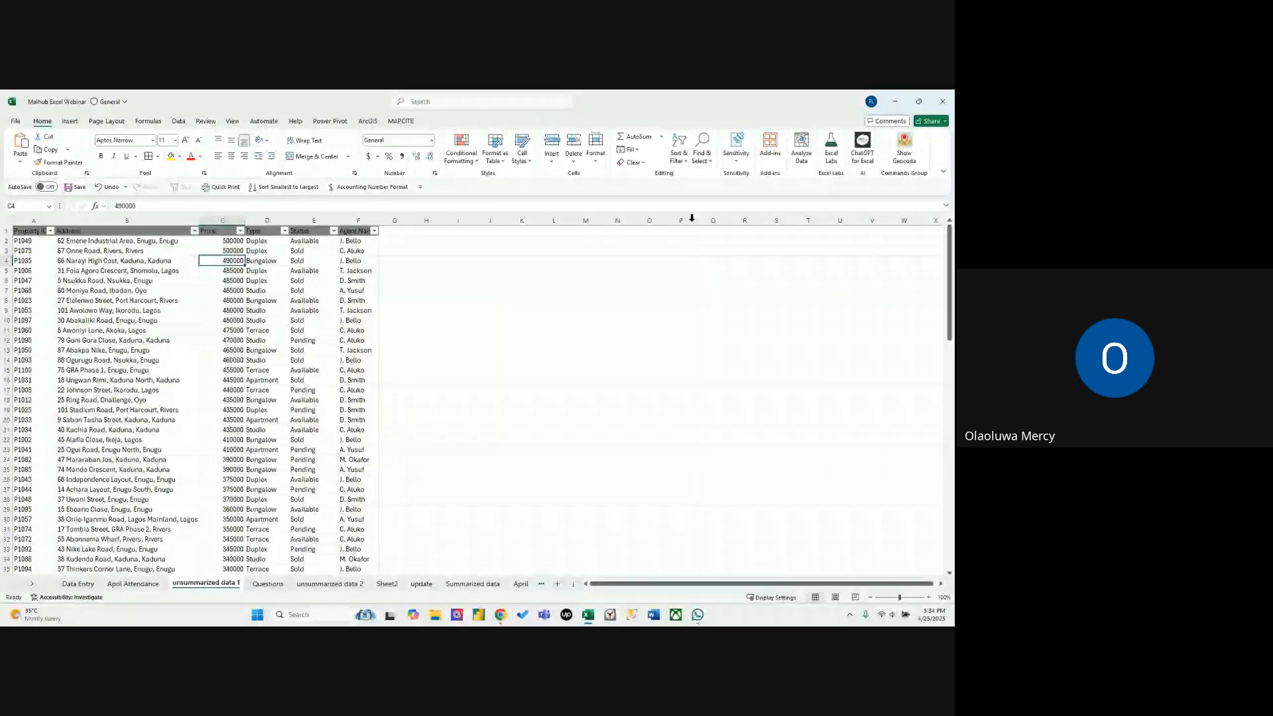
# Filter the Status column on unsummarized data 1 to show only Sold listings.
pyautogui.click(160, 320)
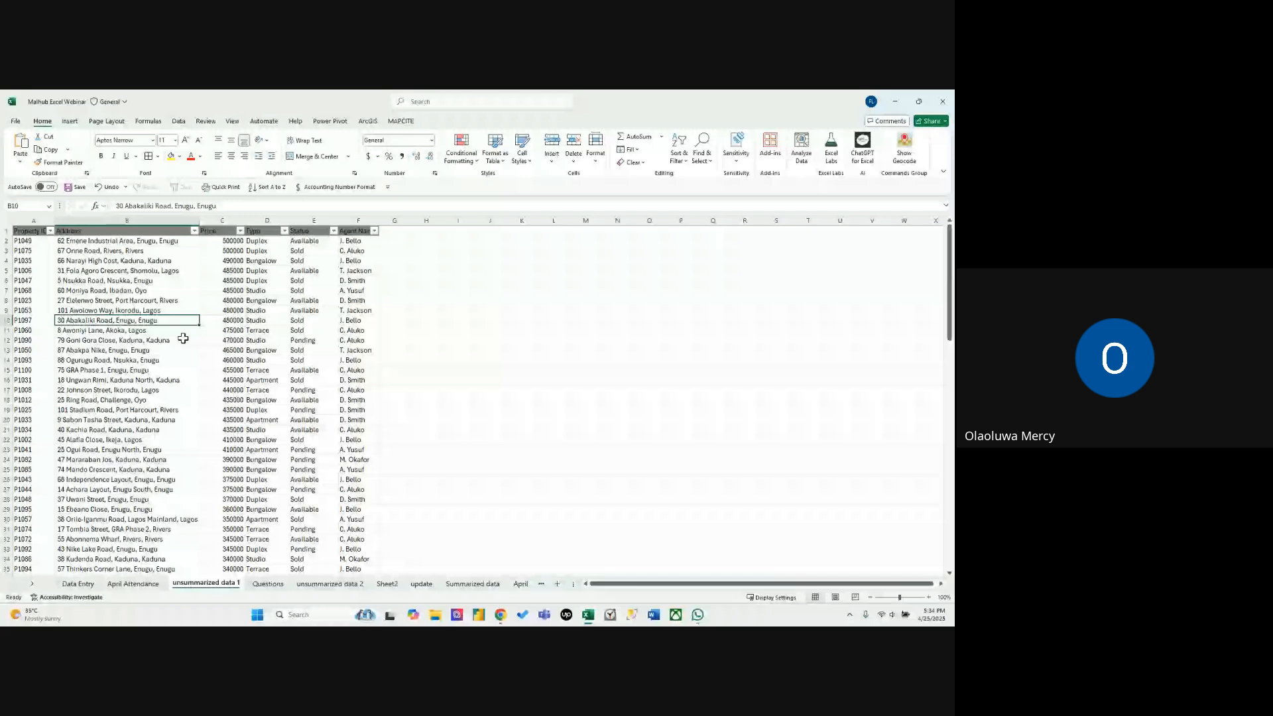
pyautogui.click(314, 271)
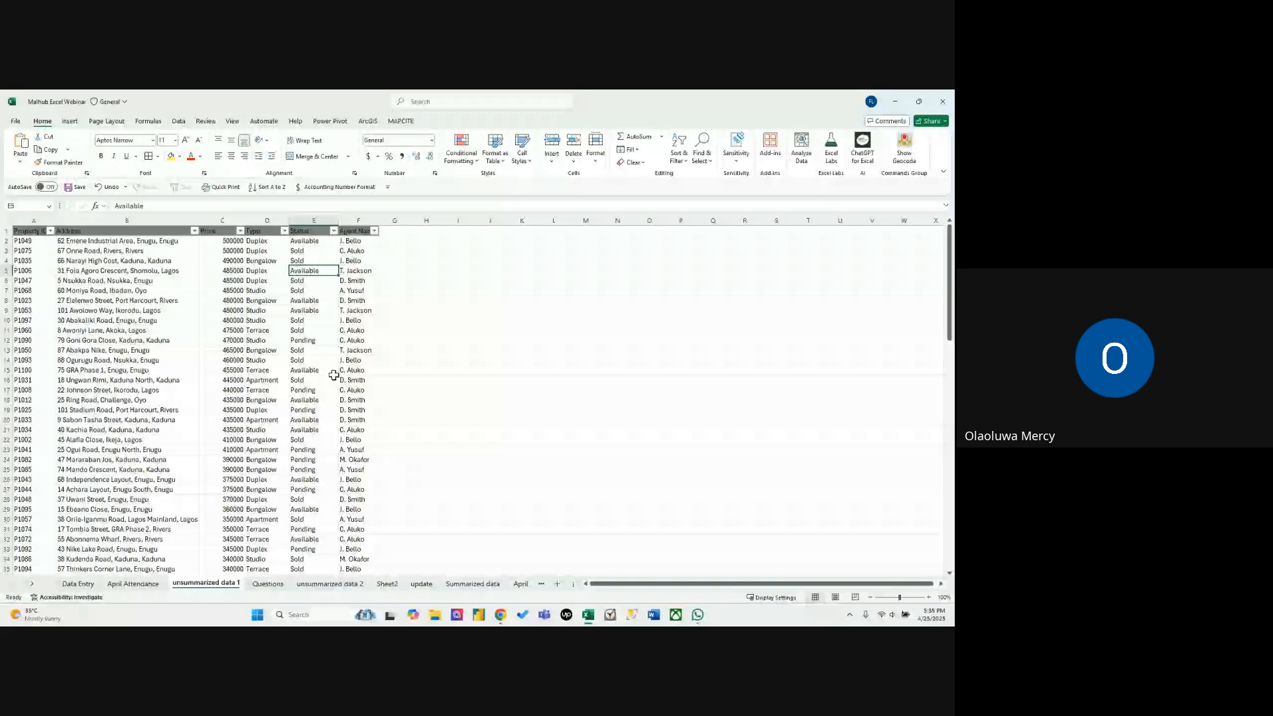
pyautogui.click(333, 231)
pyautogui.click(234, 361)
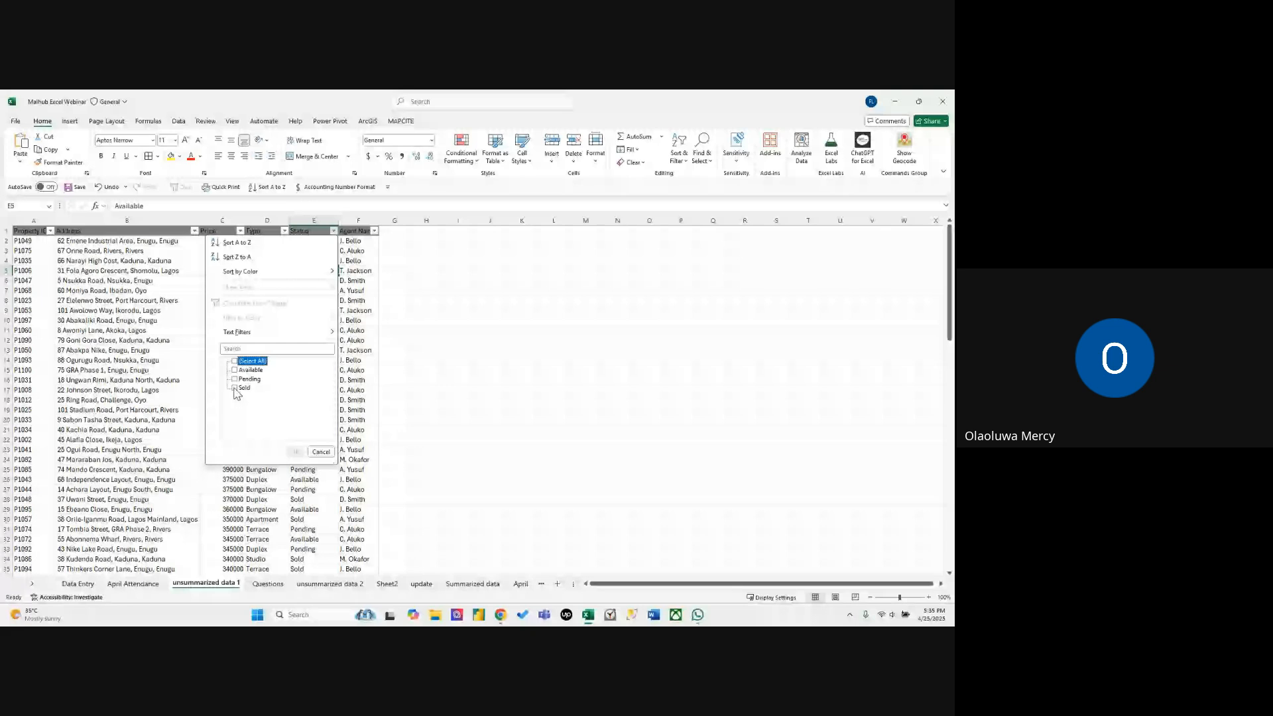
pyautogui.click(235, 389)
pyautogui.click(293, 452)
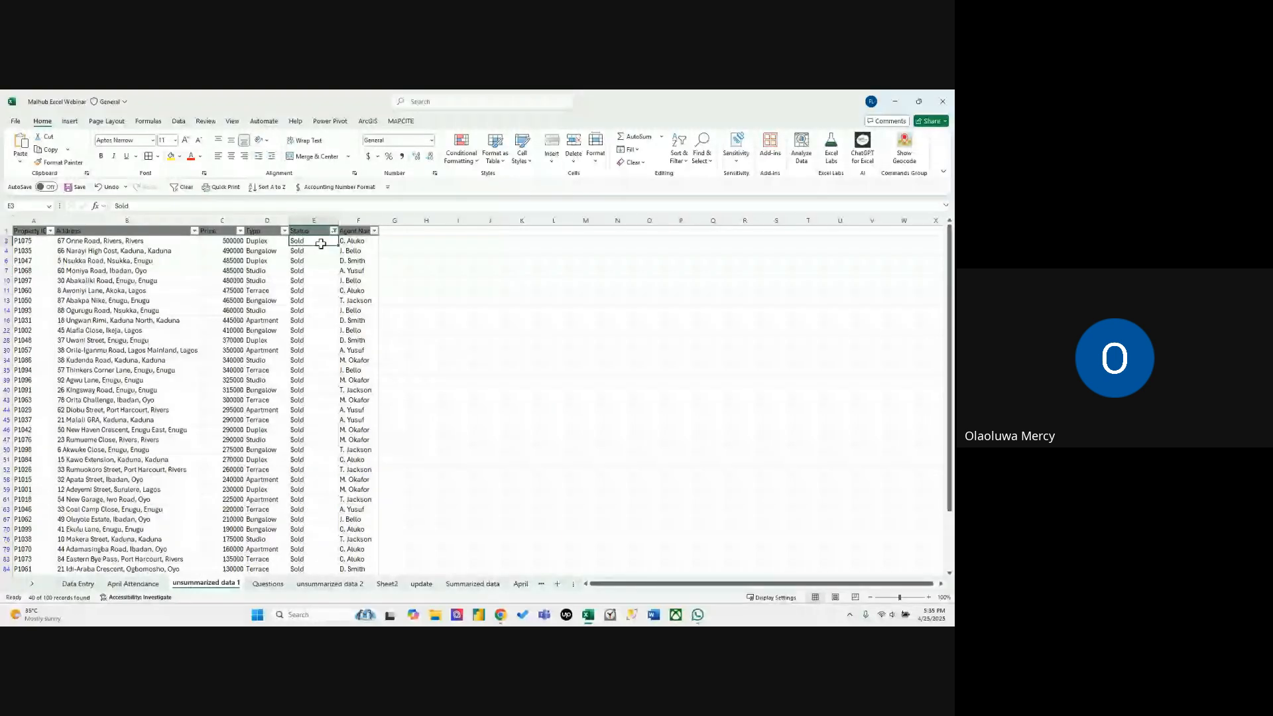
# Select all filtered Sold entries in the Status column to read how many properties were sold, and clear the selection.
pyautogui.hotkey('ctrl', 'shift', 'Down')
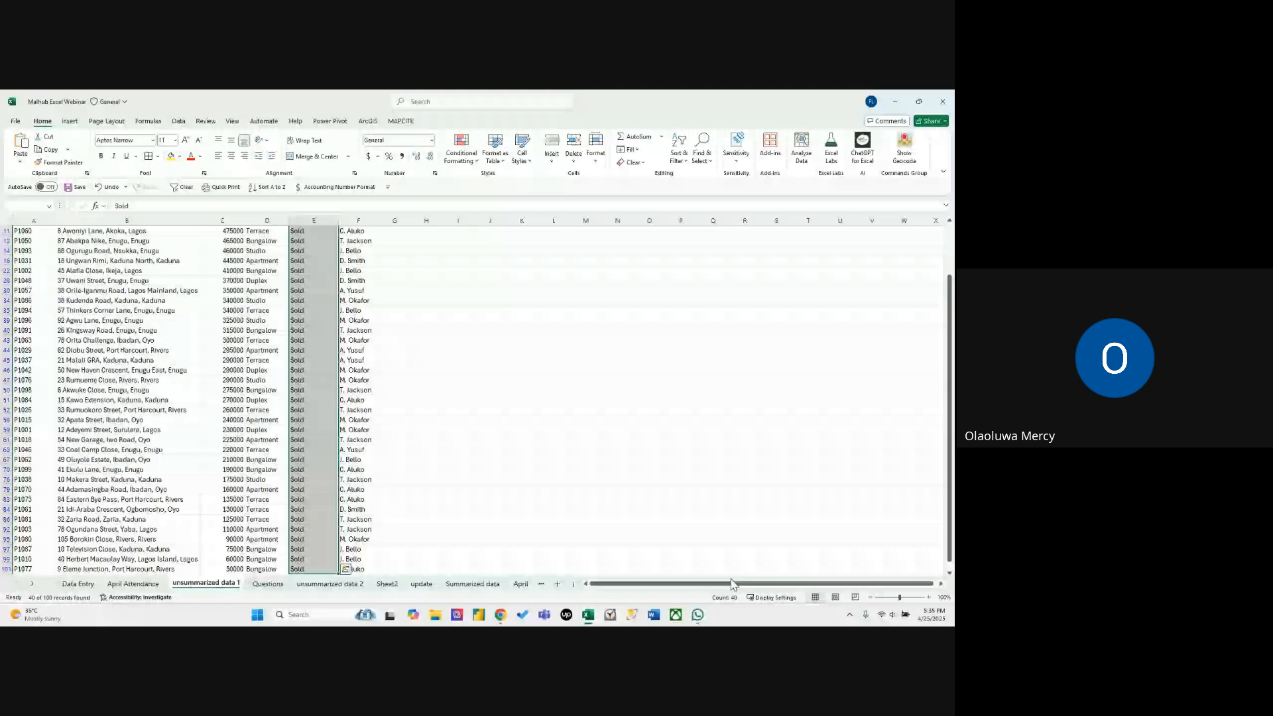
pyautogui.hotkey('ctrl', 'Up')
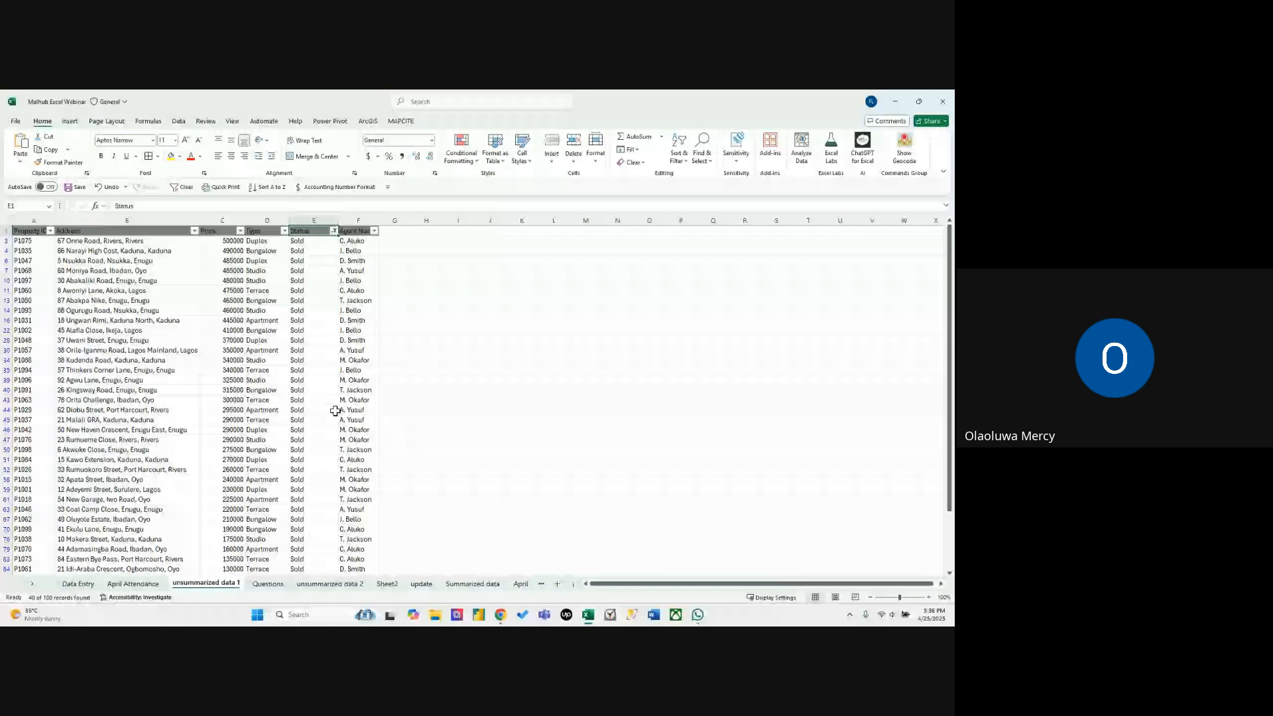
pyautogui.click(321, 350)
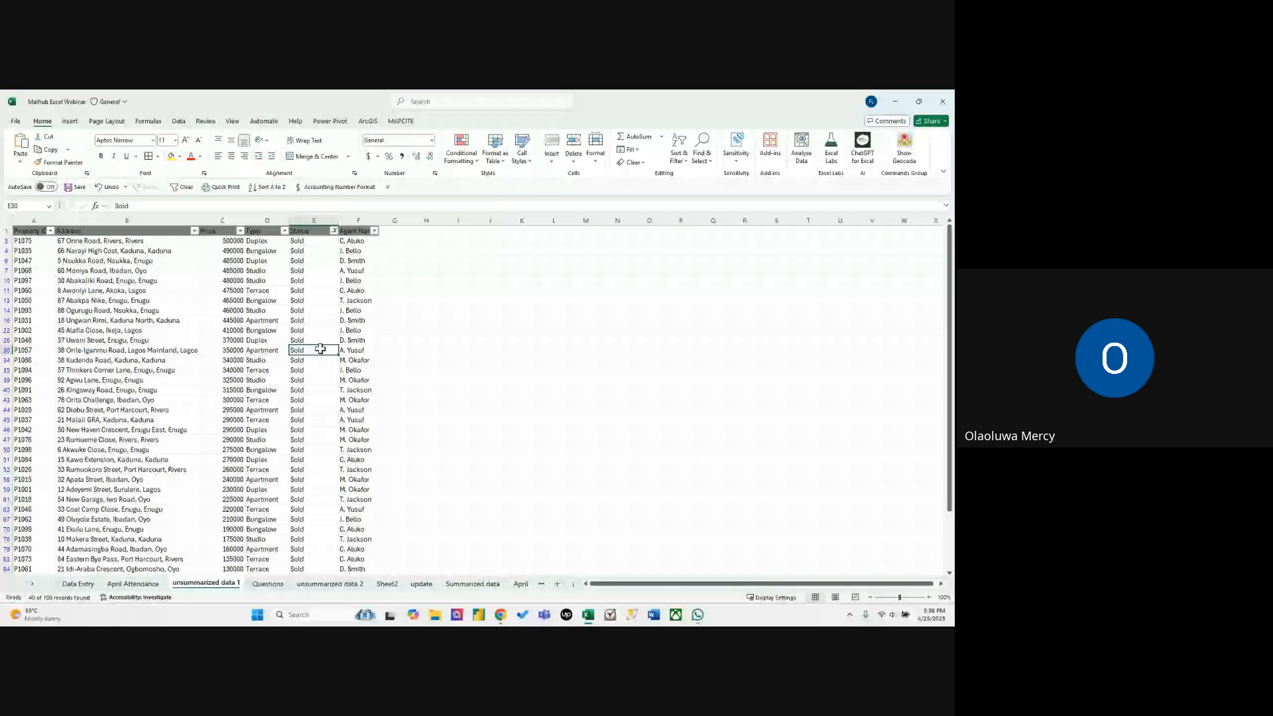
# After rechecking the Questions sheet, filter the sold listings to the Bungalow type and select their Type entries to read the count.
pyautogui.click(267, 584)
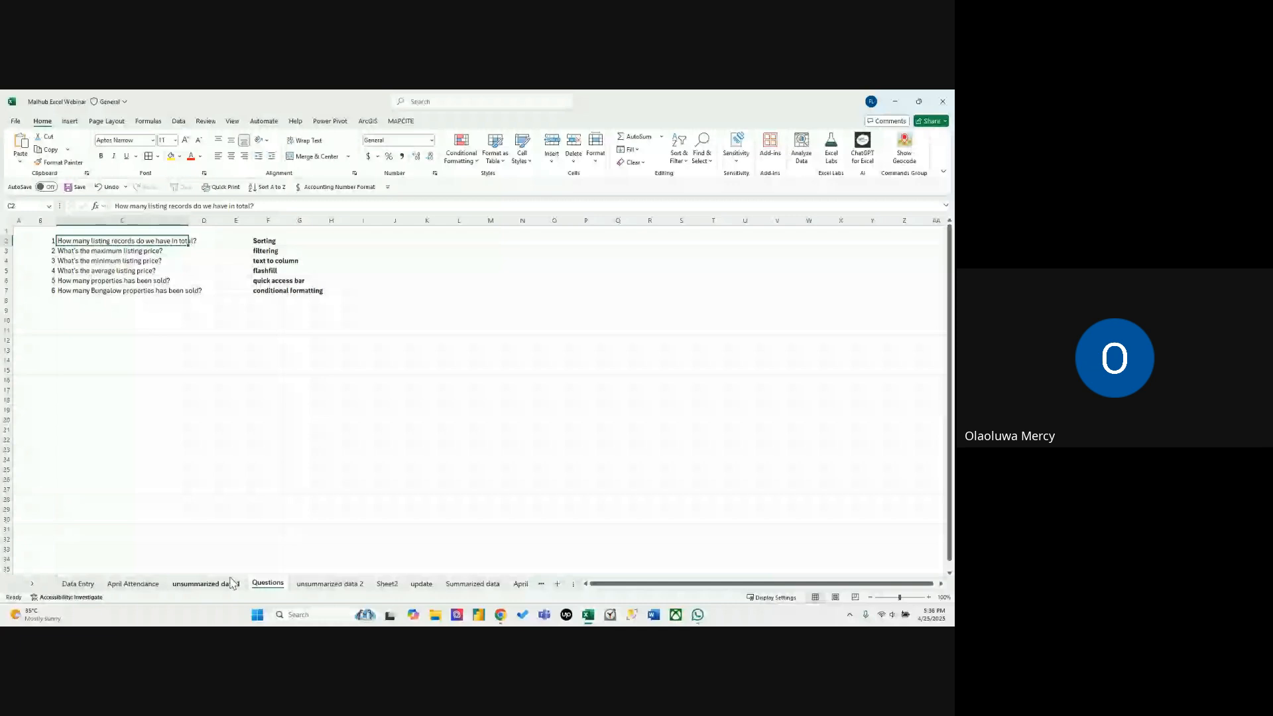
pyautogui.click(205, 584)
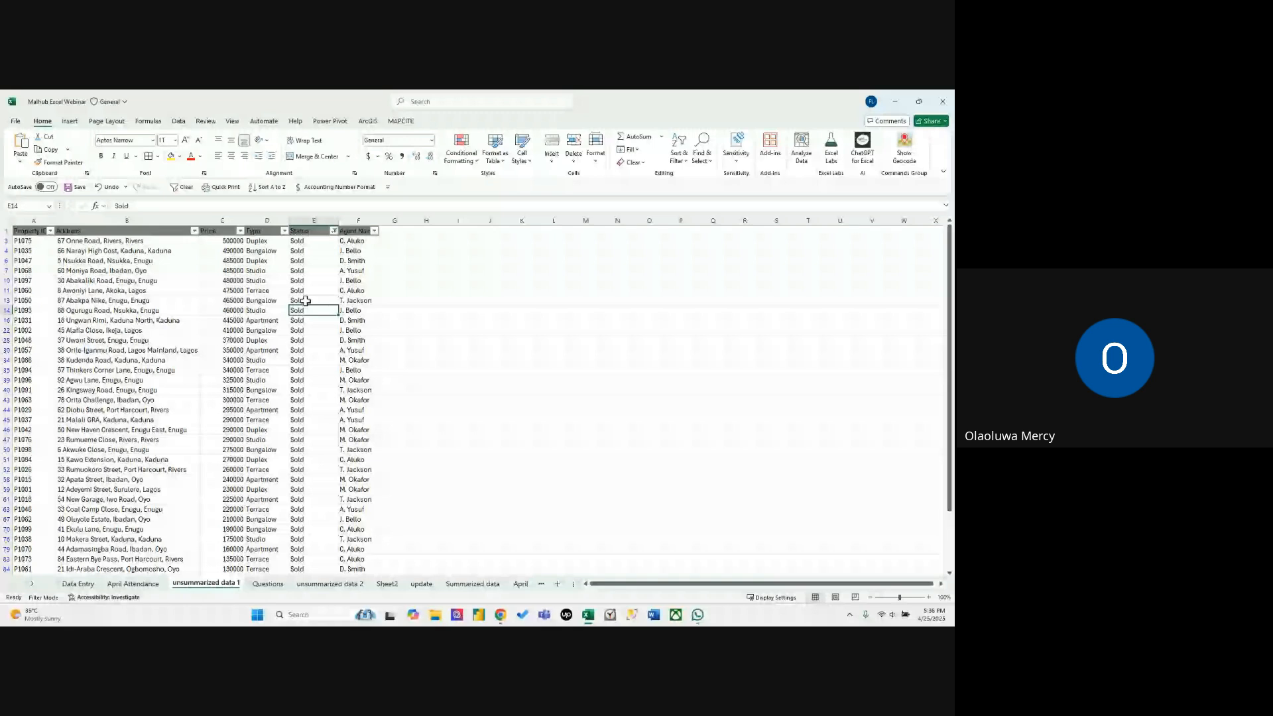
pyautogui.click(284, 232)
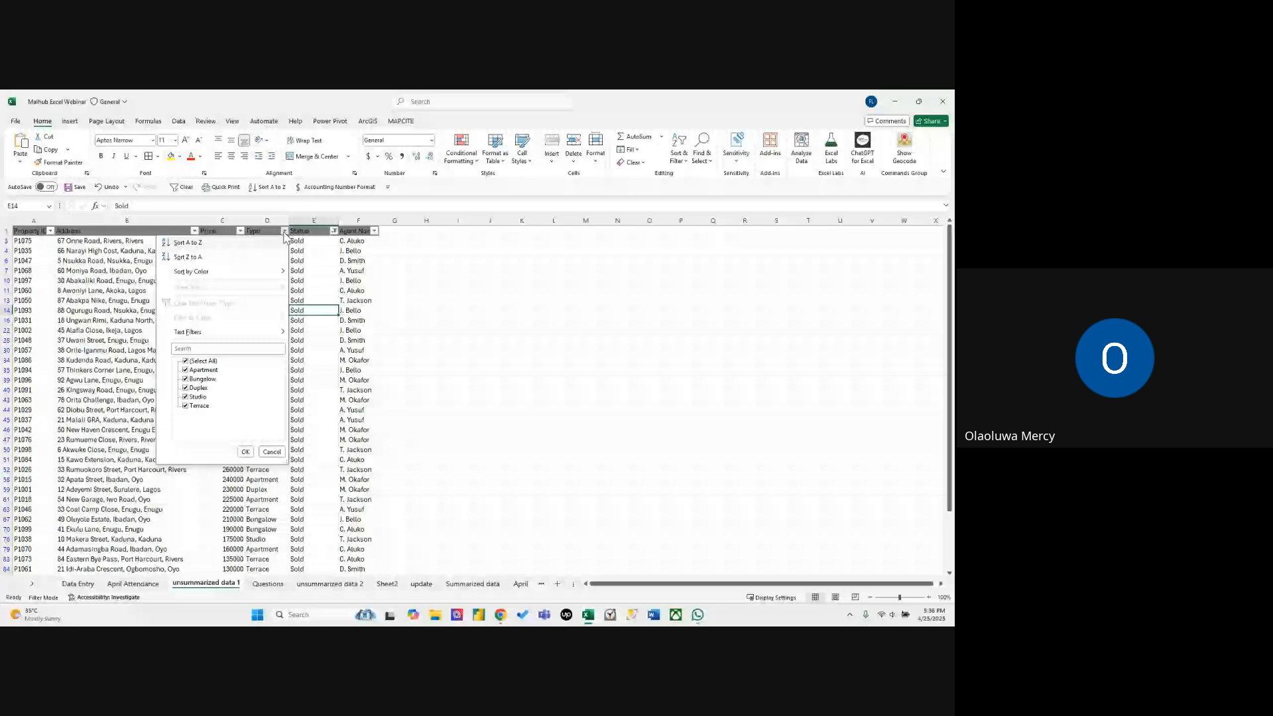
pyautogui.click(186, 361)
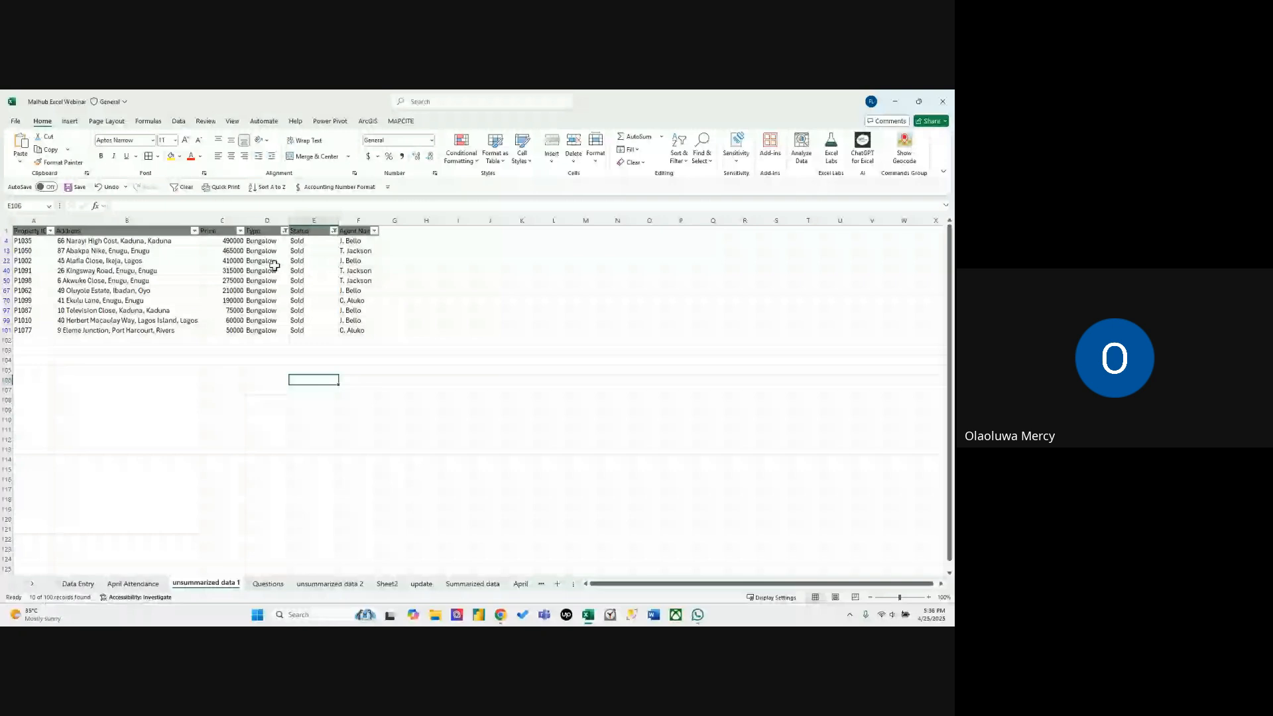
pyautogui.moveTo(274, 241); pyautogui.dragTo(279, 329)
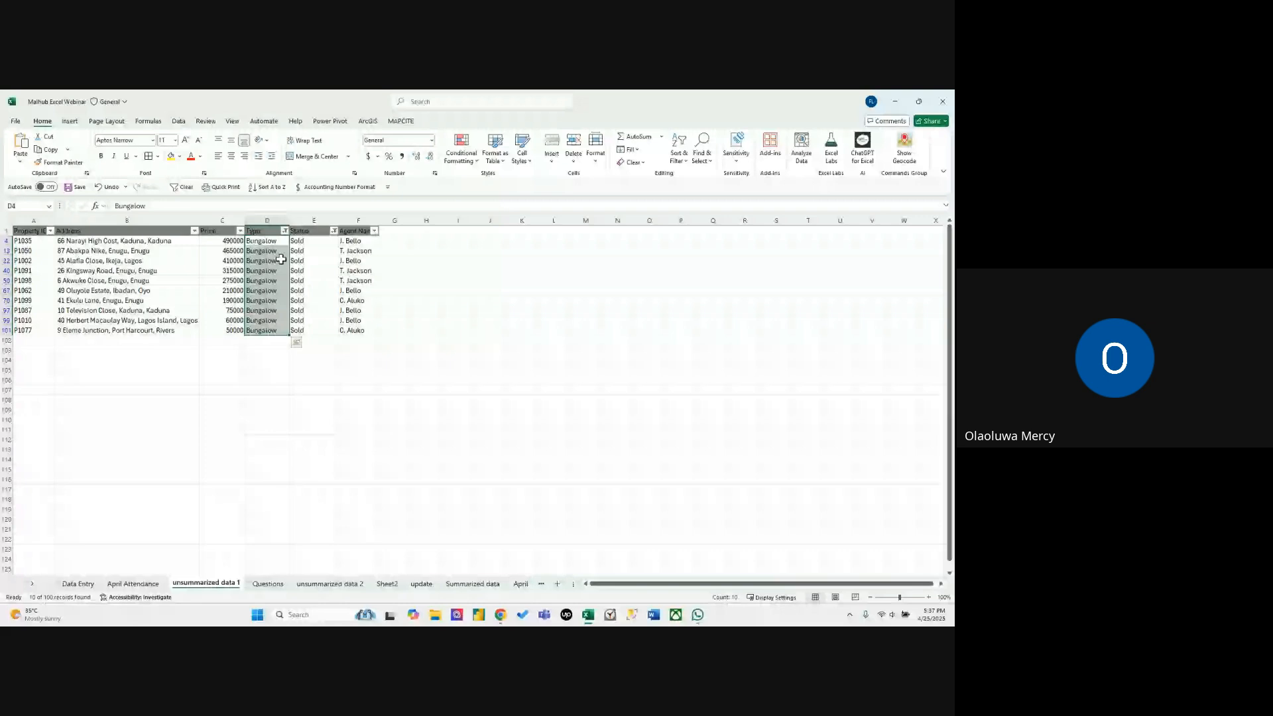
pyautogui.click(291, 281)
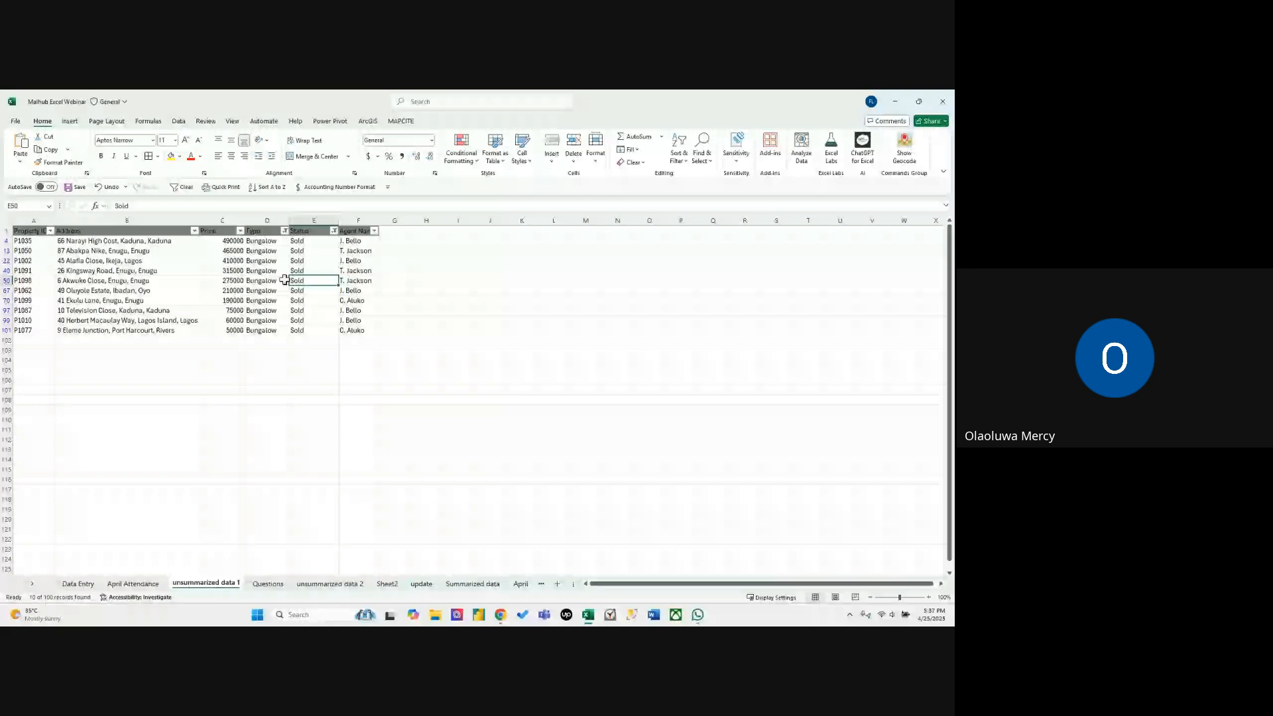
# Clear the Type and Status filters so all property records on unsummarized data 1 are shown.
pyautogui.click(178, 121)
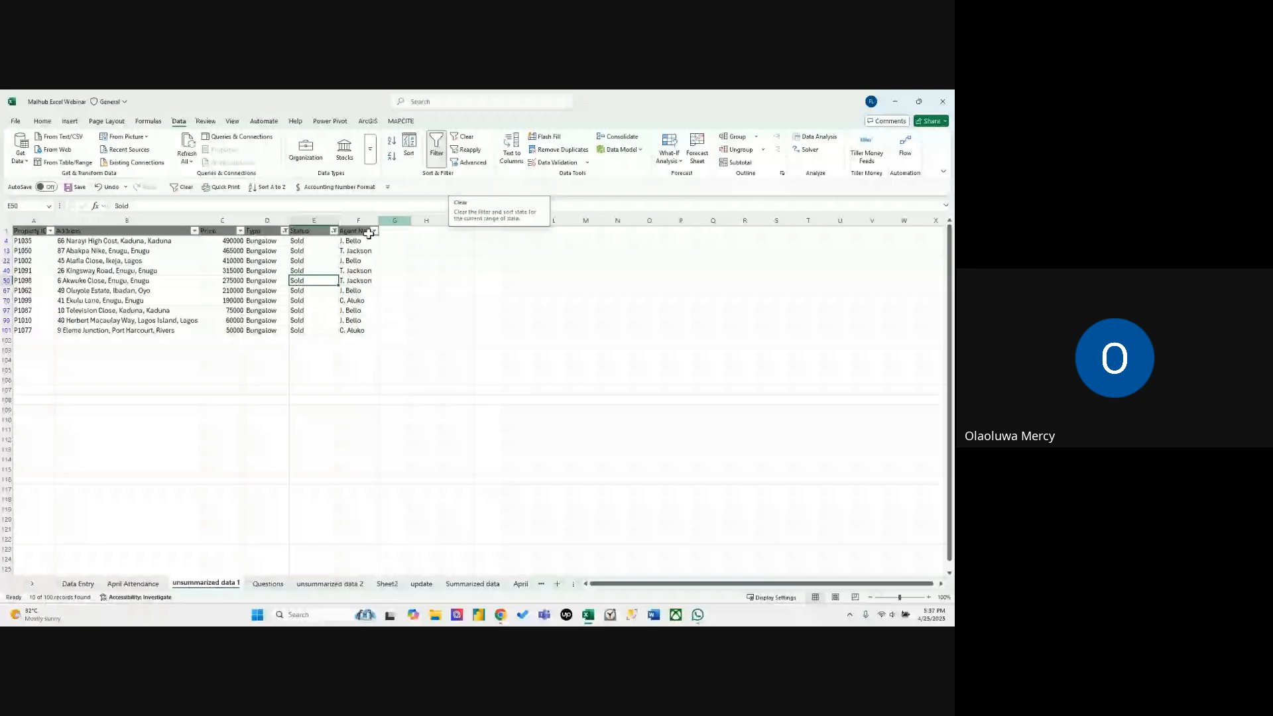
pyautogui.press('Down')
pyautogui.press('Left')
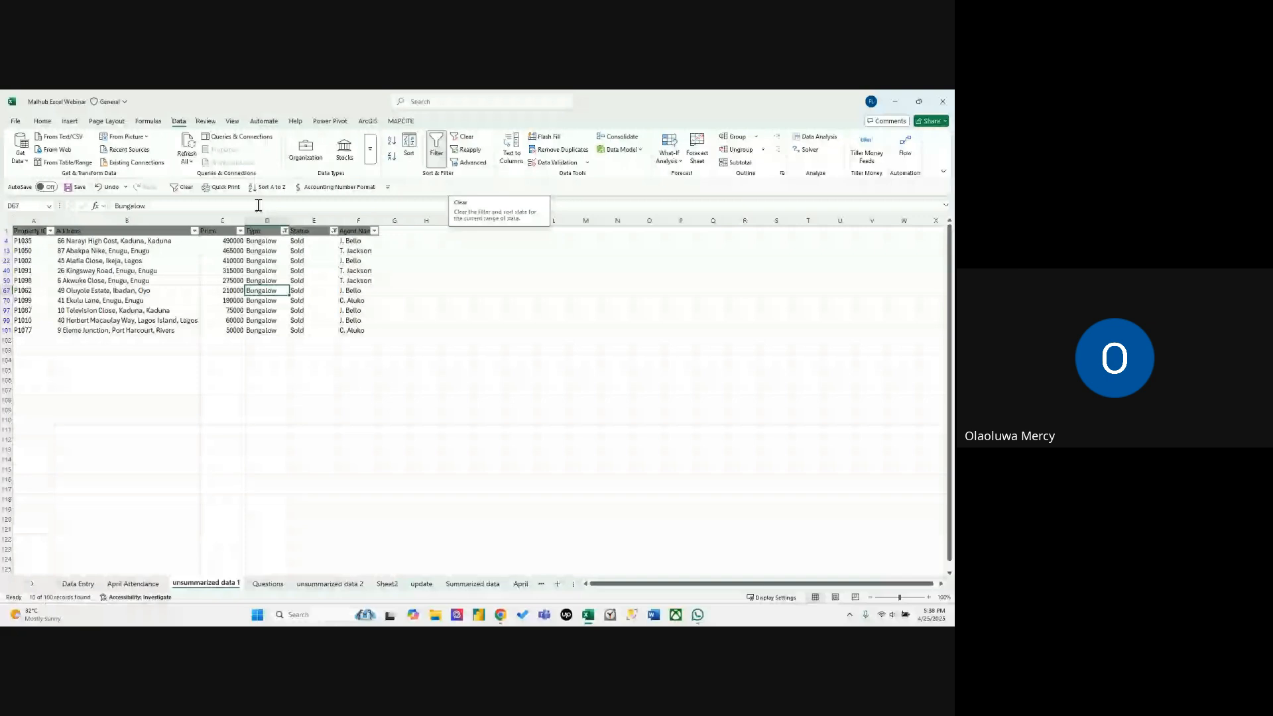
pyautogui.click(183, 188)
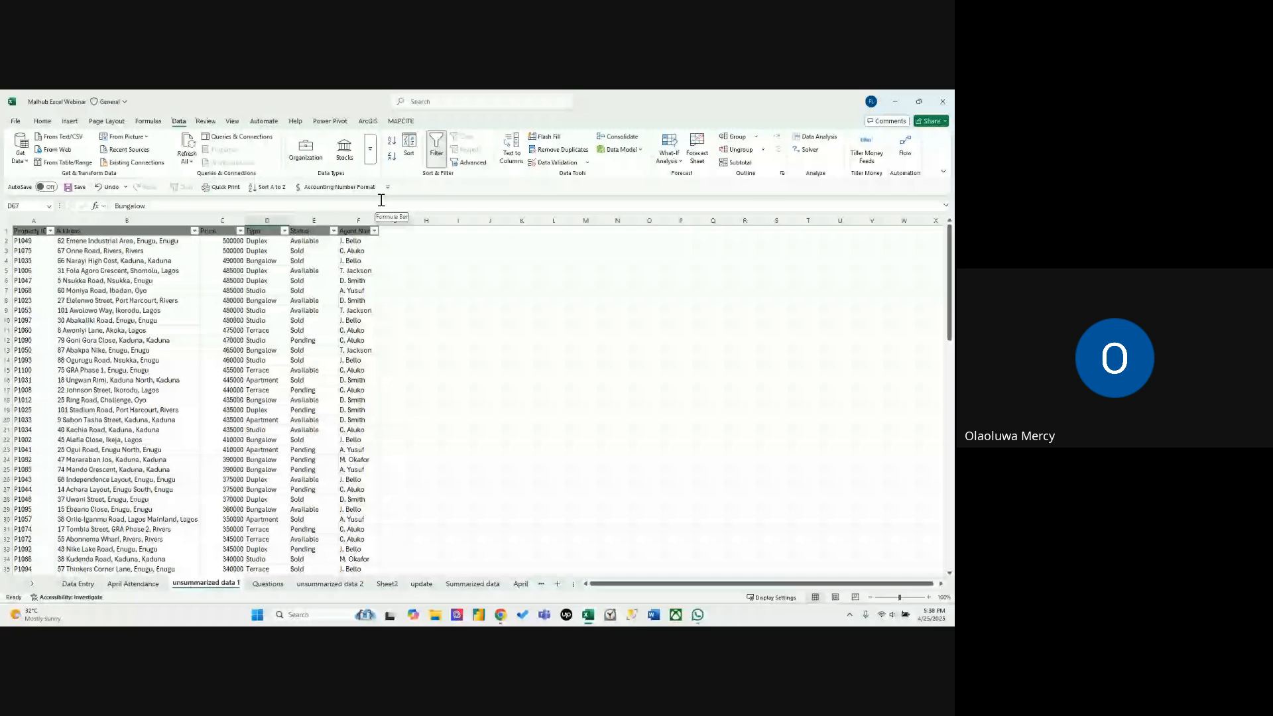
pyautogui.click(42, 122)
pyautogui.click(679, 153)
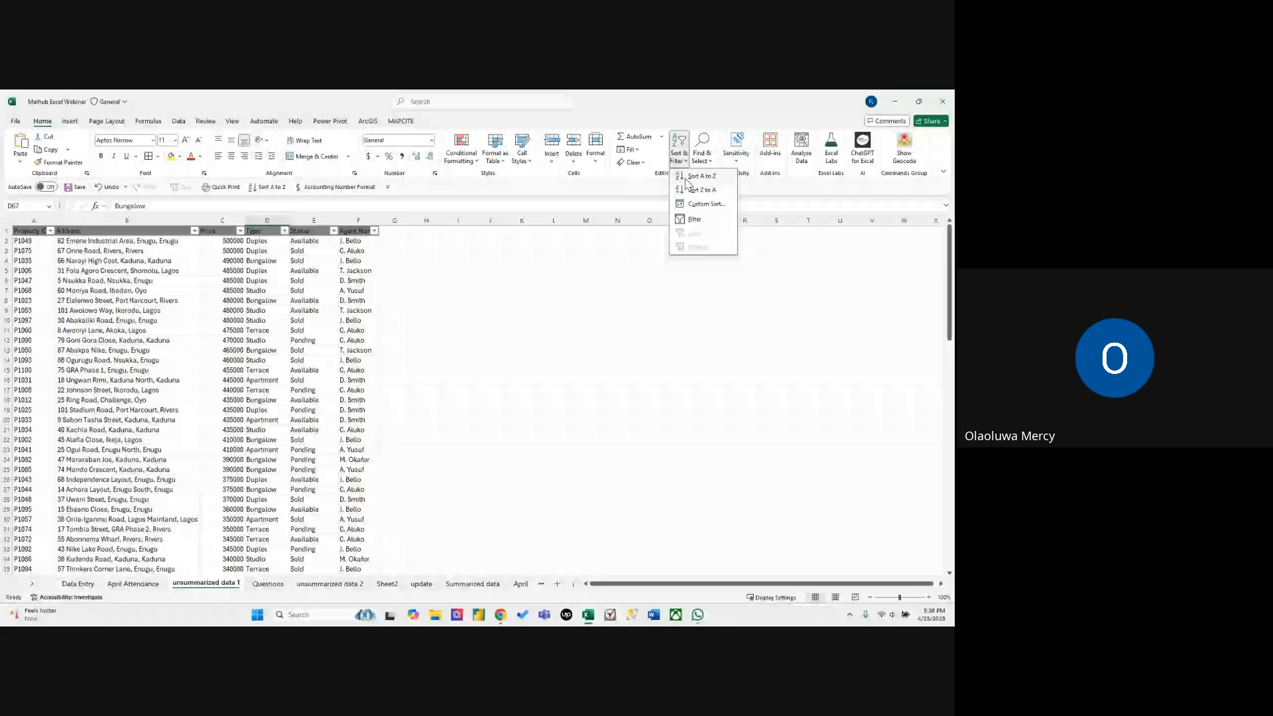
pyautogui.click(47, 123)
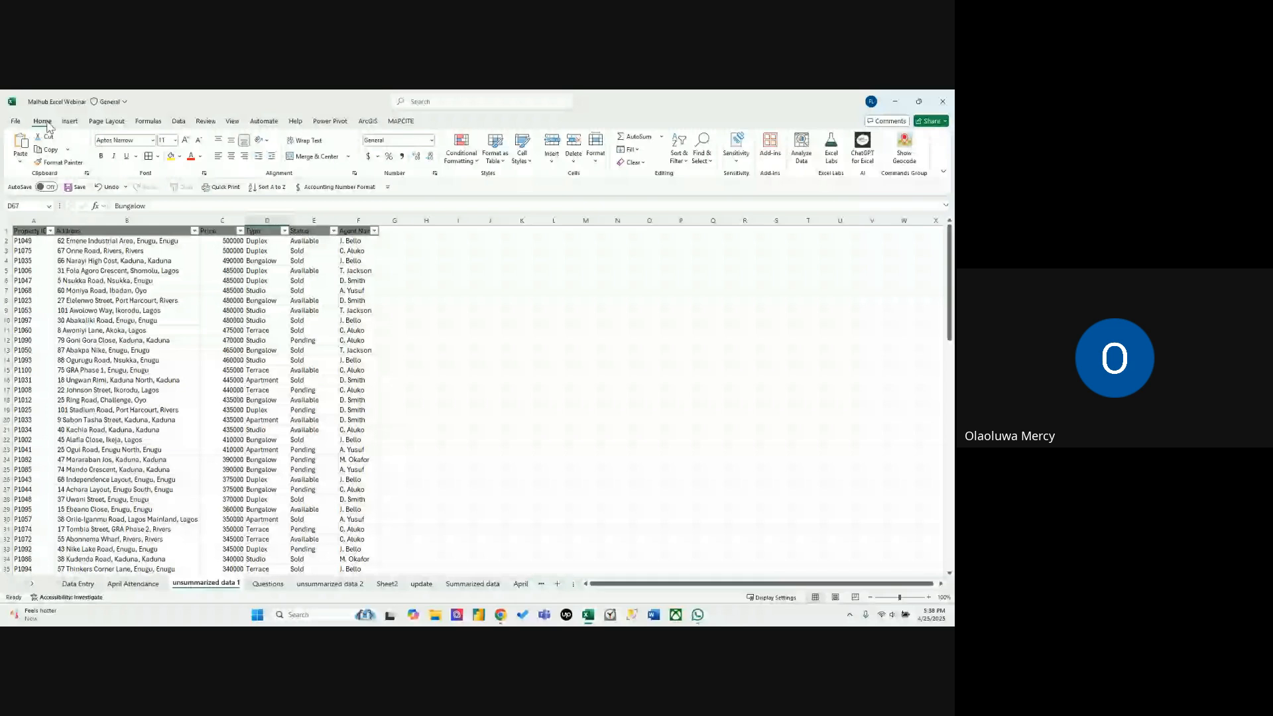
pyautogui.click(222, 271)
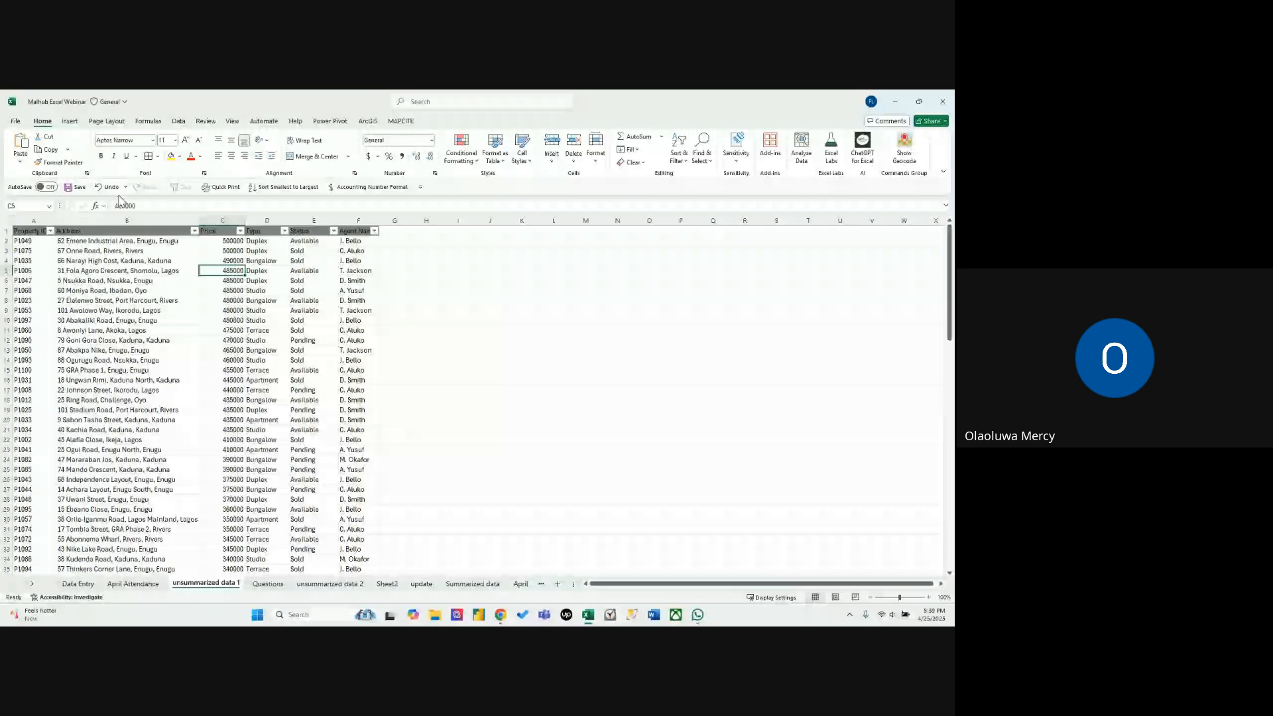
# Open the Quick Access Toolbar customization and add the New File command from the popular commands.
pyautogui.rightClick(439, 188)
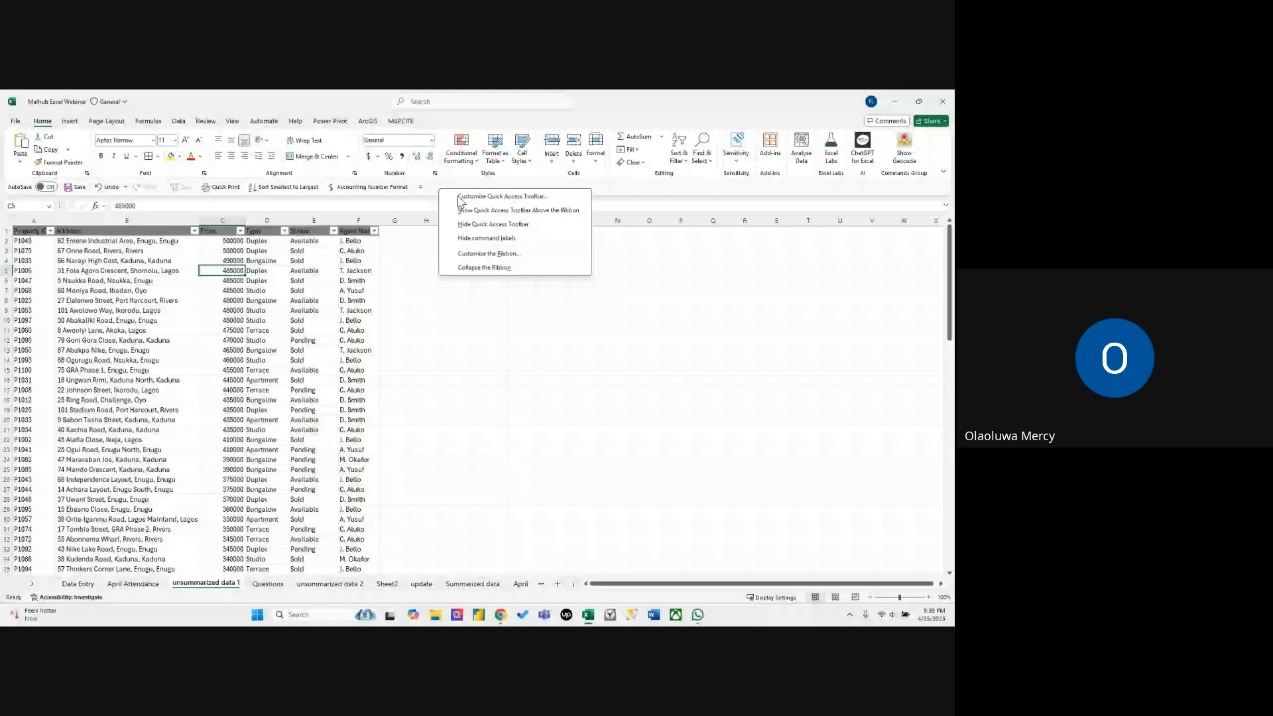
pyautogui.click(460, 197)
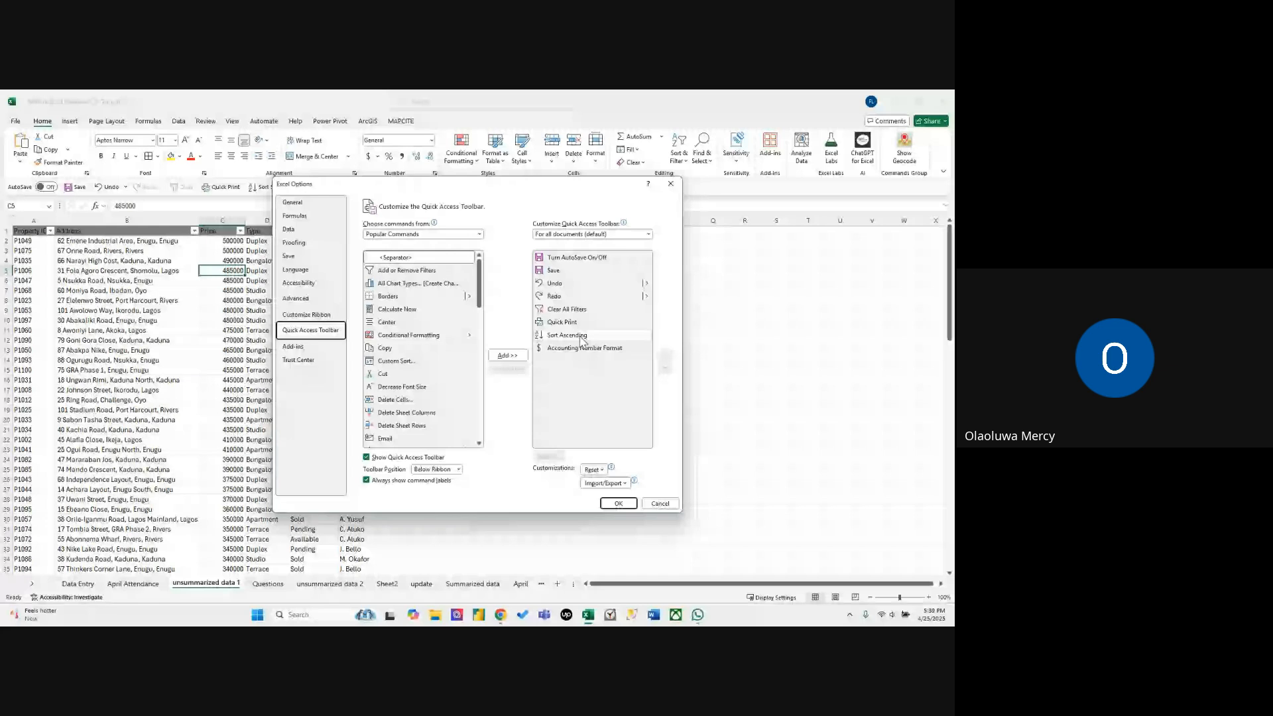
pyautogui.scroll(-1, 480, 287)
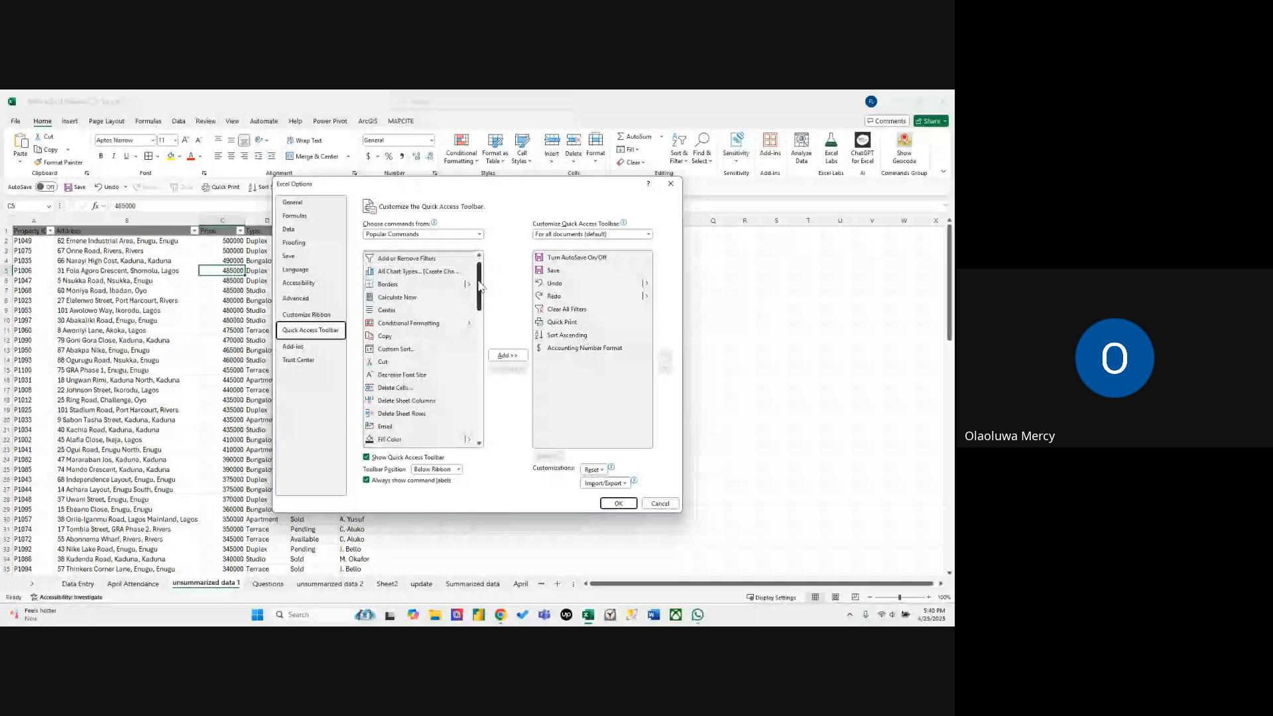
pyautogui.moveTo(481, 287); pyautogui.dragTo(472, 327)
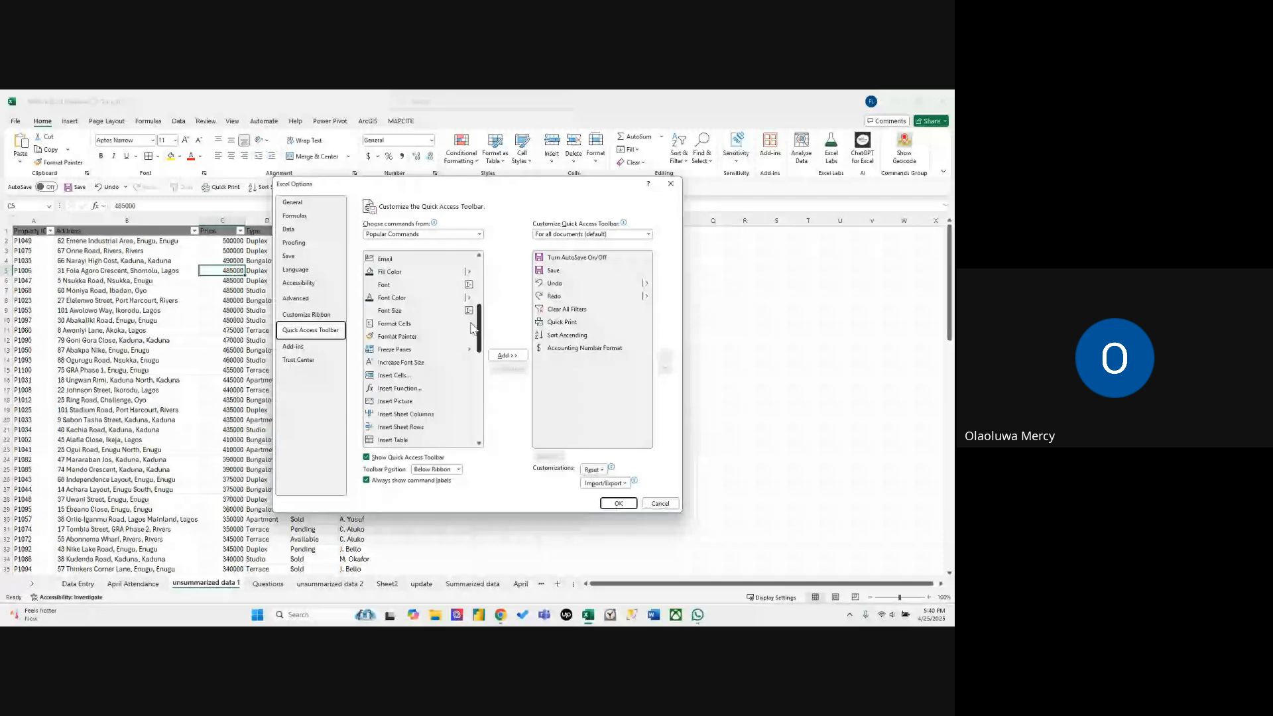
pyautogui.scroll(-4, 404, 391)
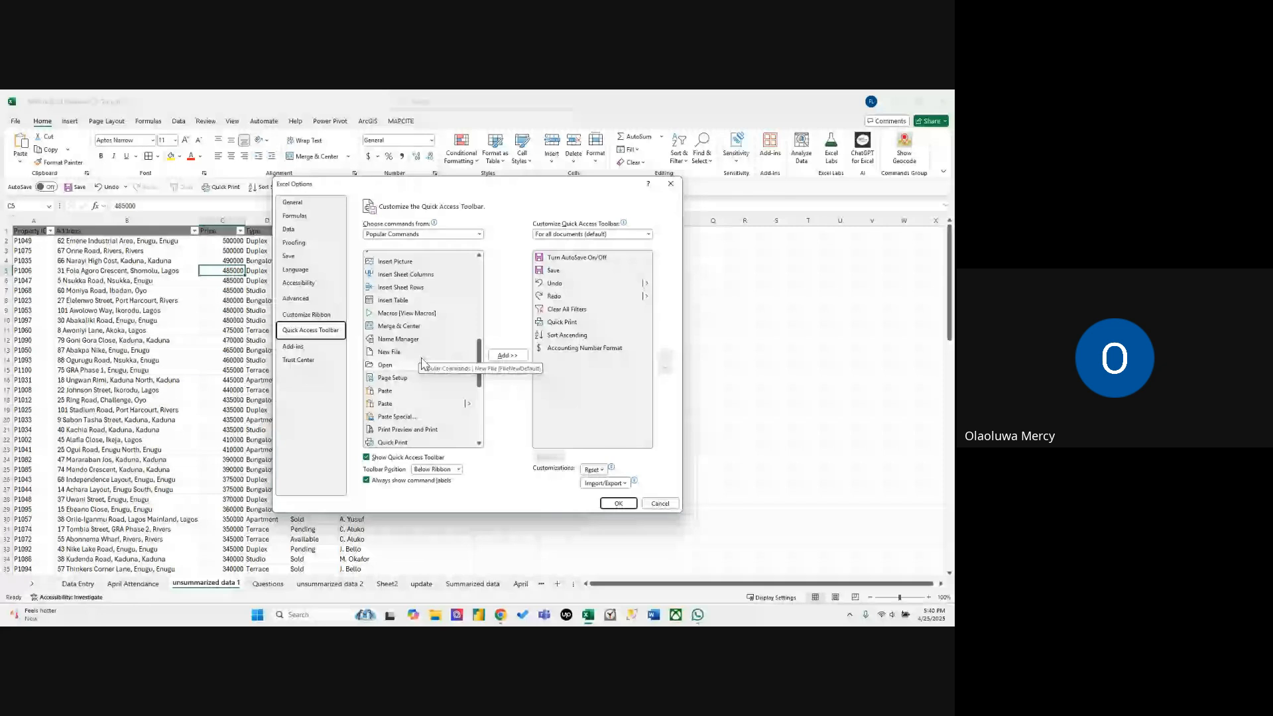
pyautogui.click(513, 358)
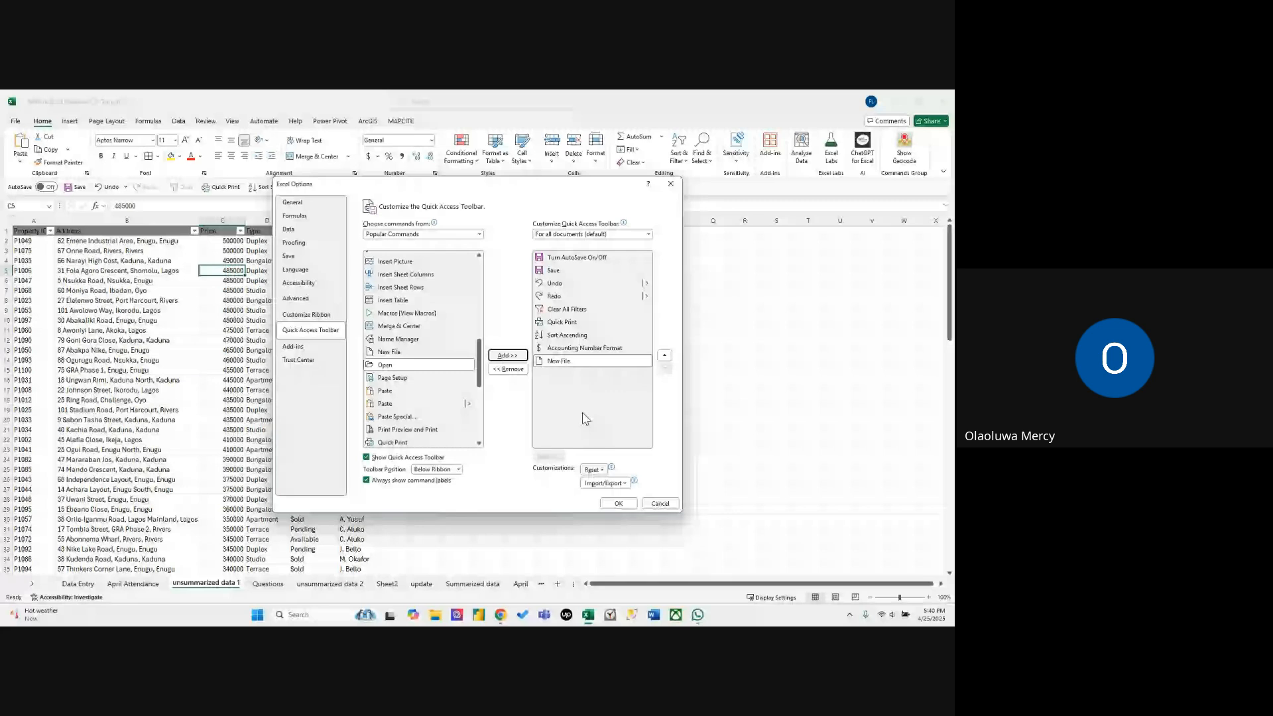
# Browse the remaining popular commands, list All Commands instead, and view the toolbar position choices without changing the position.
pyautogui.moveTo(478, 372); pyautogui.dragTo(492, 444)
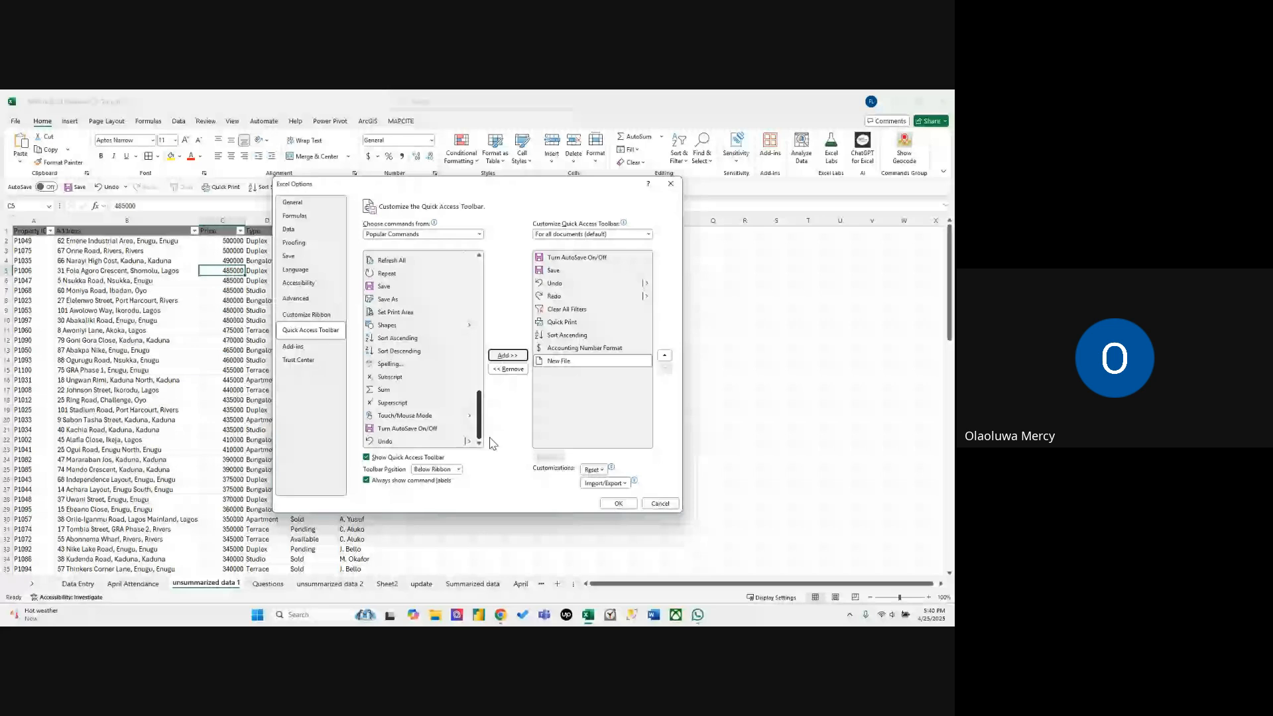
pyautogui.moveTo(493, 443); pyautogui.dragTo(397, 244)
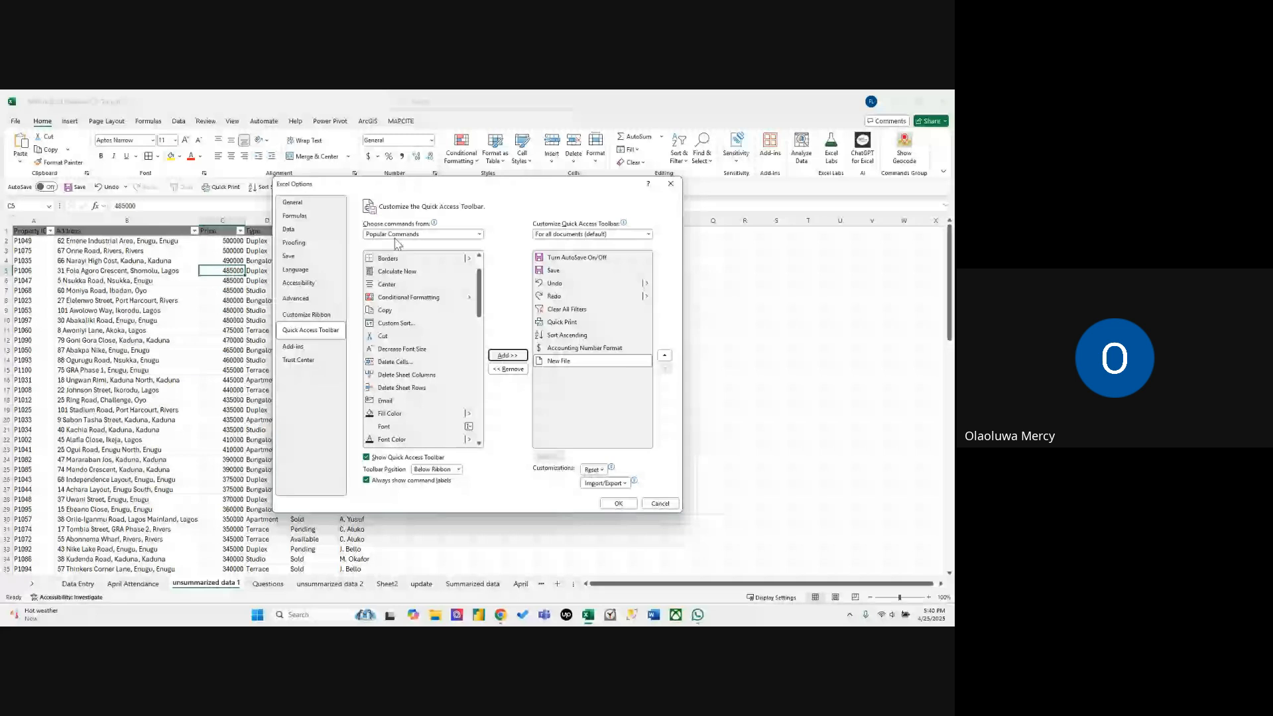
pyautogui.click(482, 236)
pyautogui.click(464, 264)
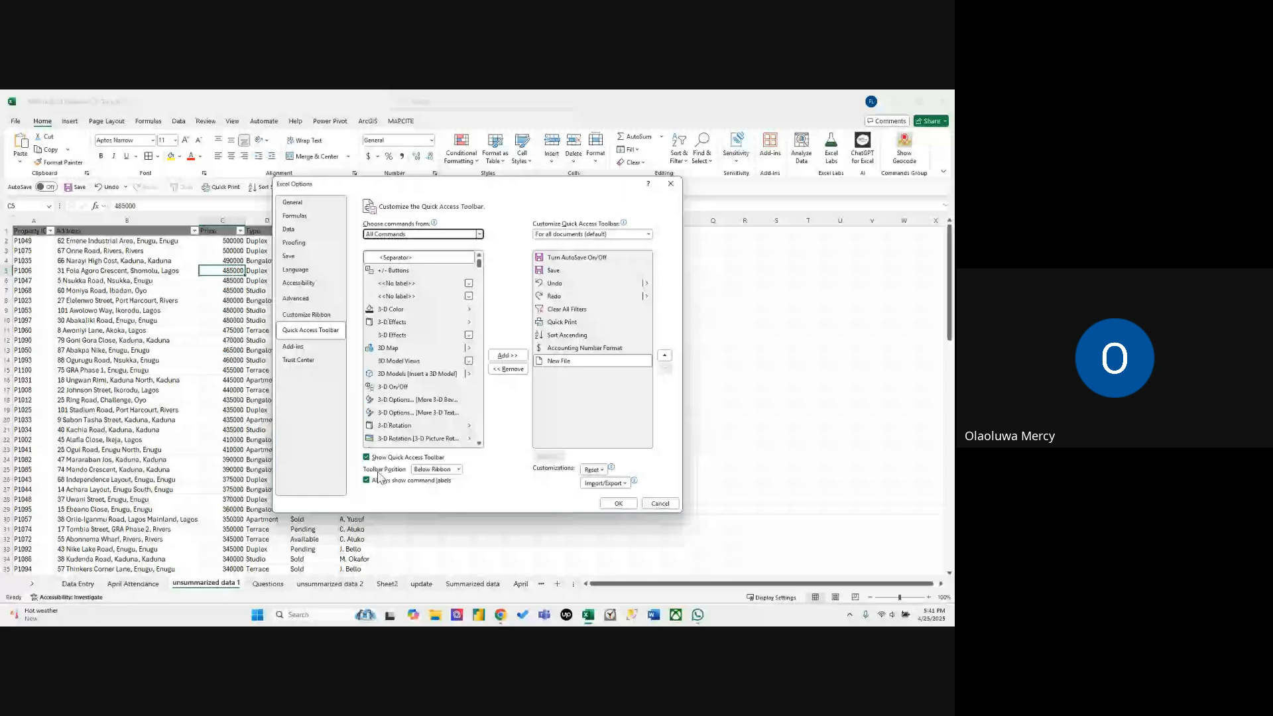
pyautogui.click(437, 470)
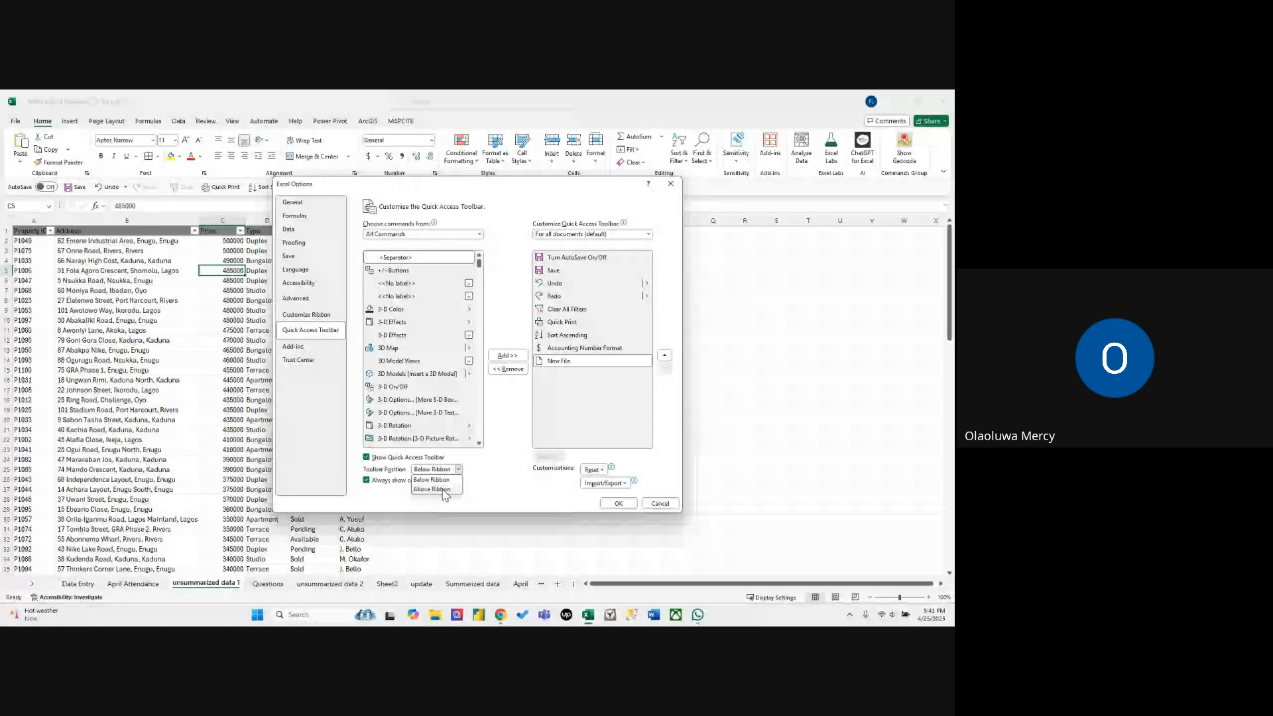
pyautogui.click(584, 488)
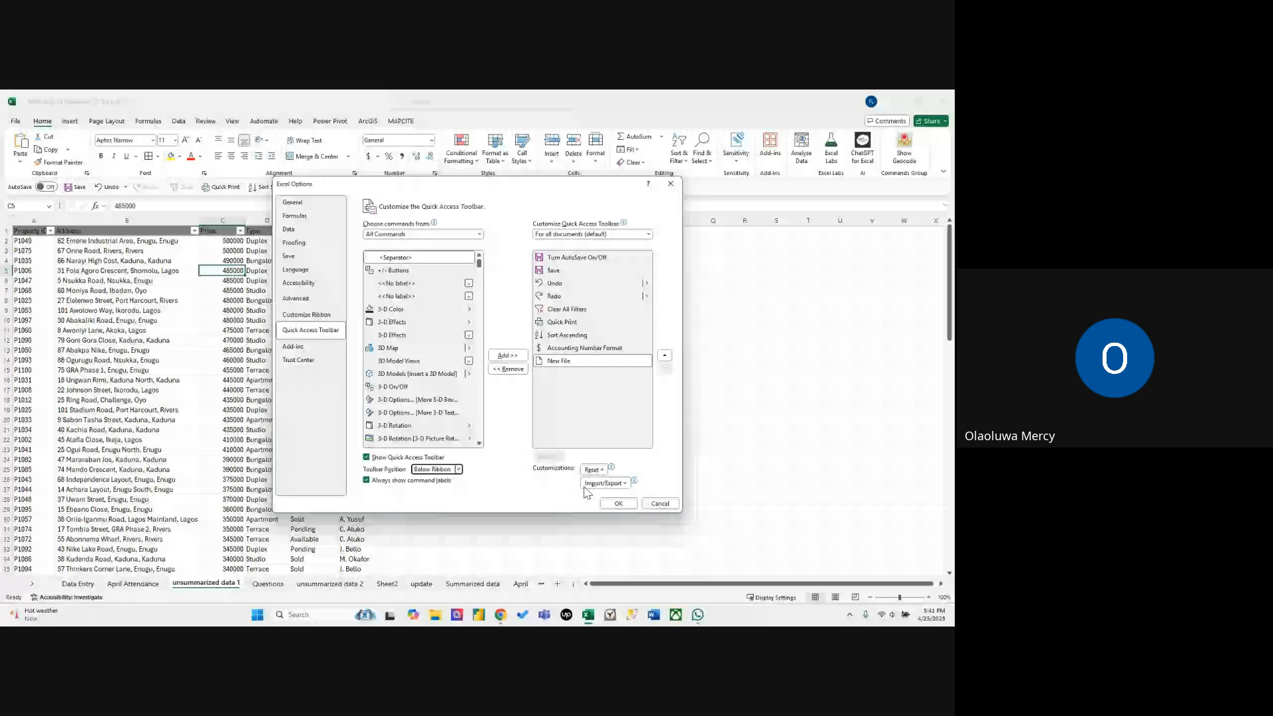
# Select Sort Ascending among the toolbar's commands and apply the Quick Access Toolbar customization.
pyautogui.click(586, 336)
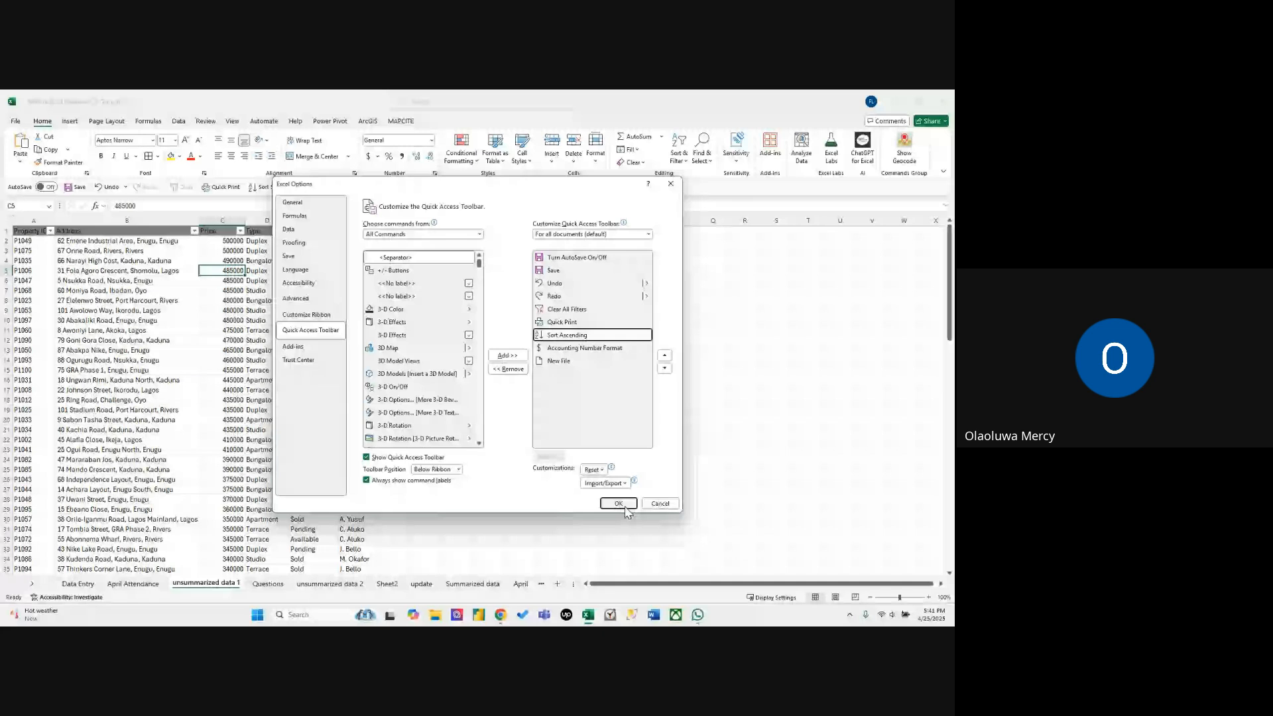
pyautogui.click(625, 507)
pyautogui.click(625, 507)
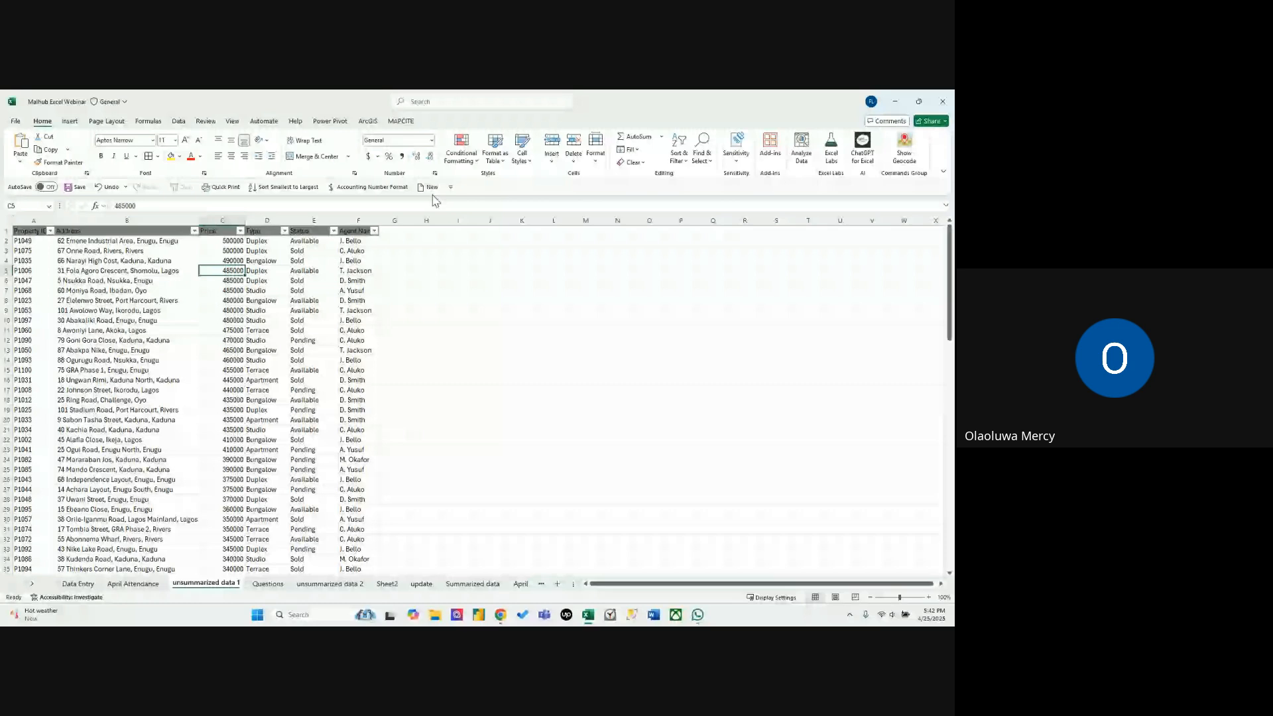
pyautogui.click(417, 290)
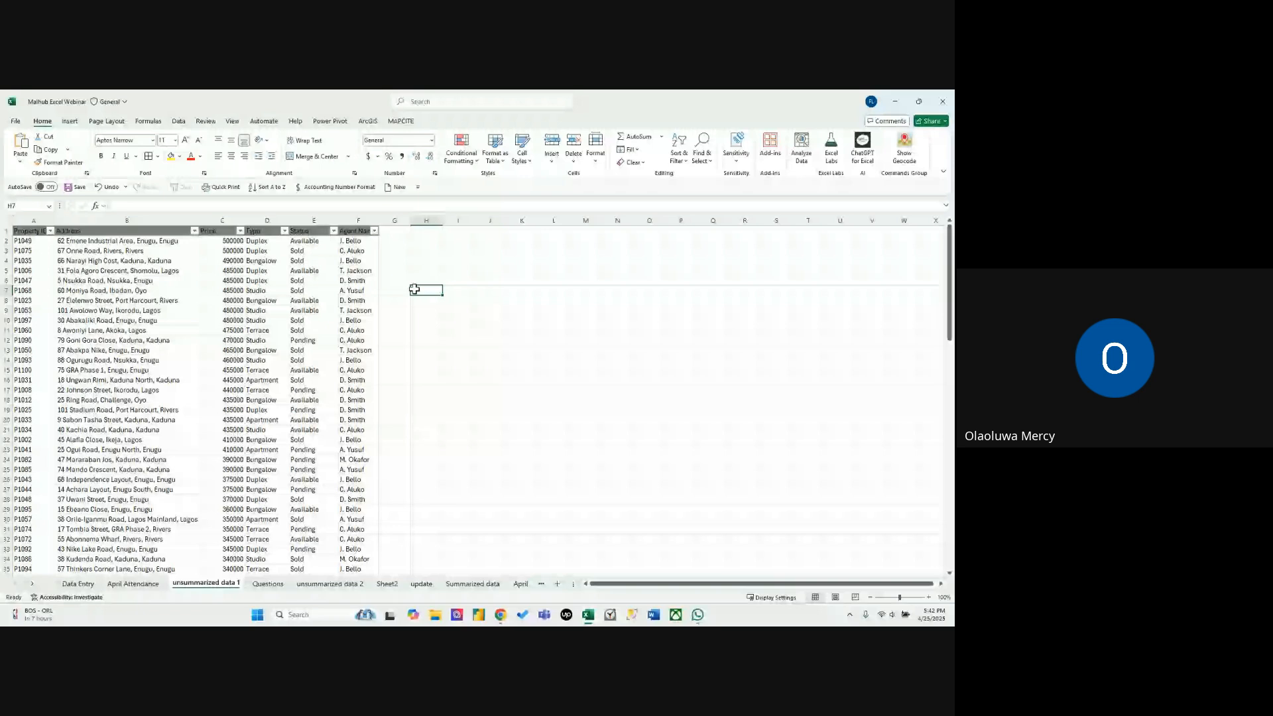
pyautogui.click(225, 320)
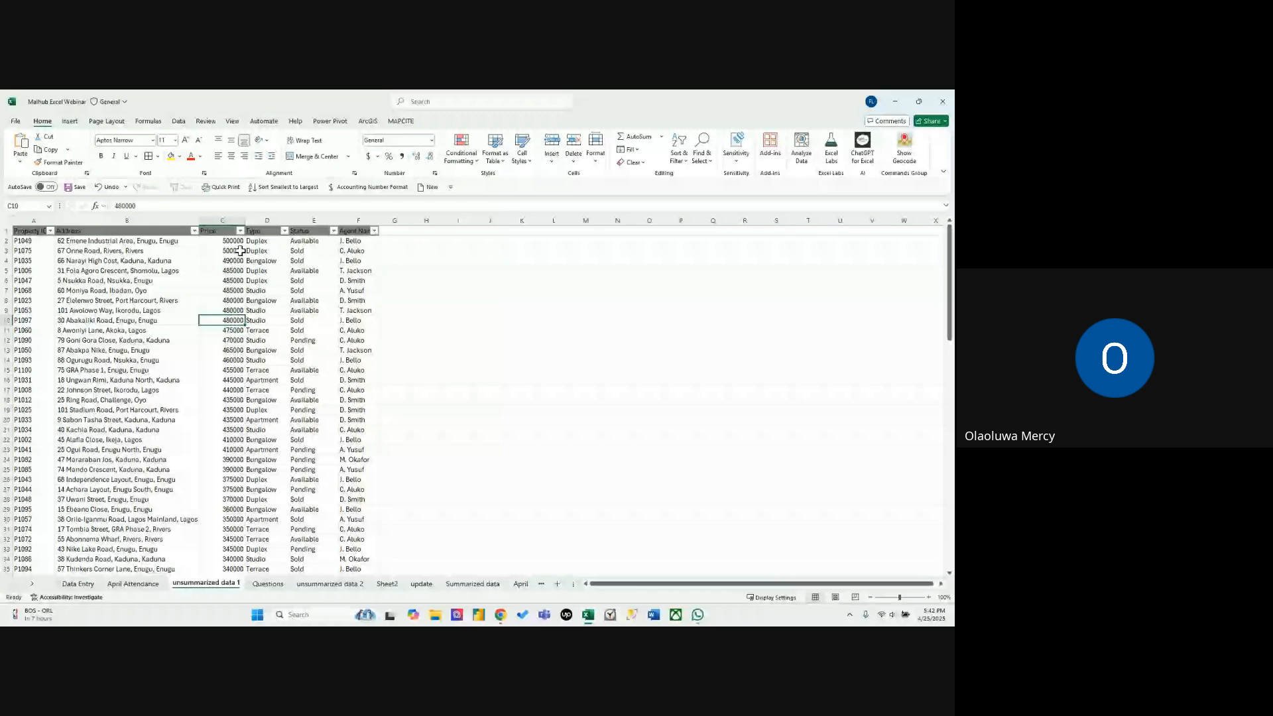
pyautogui.click(240, 231)
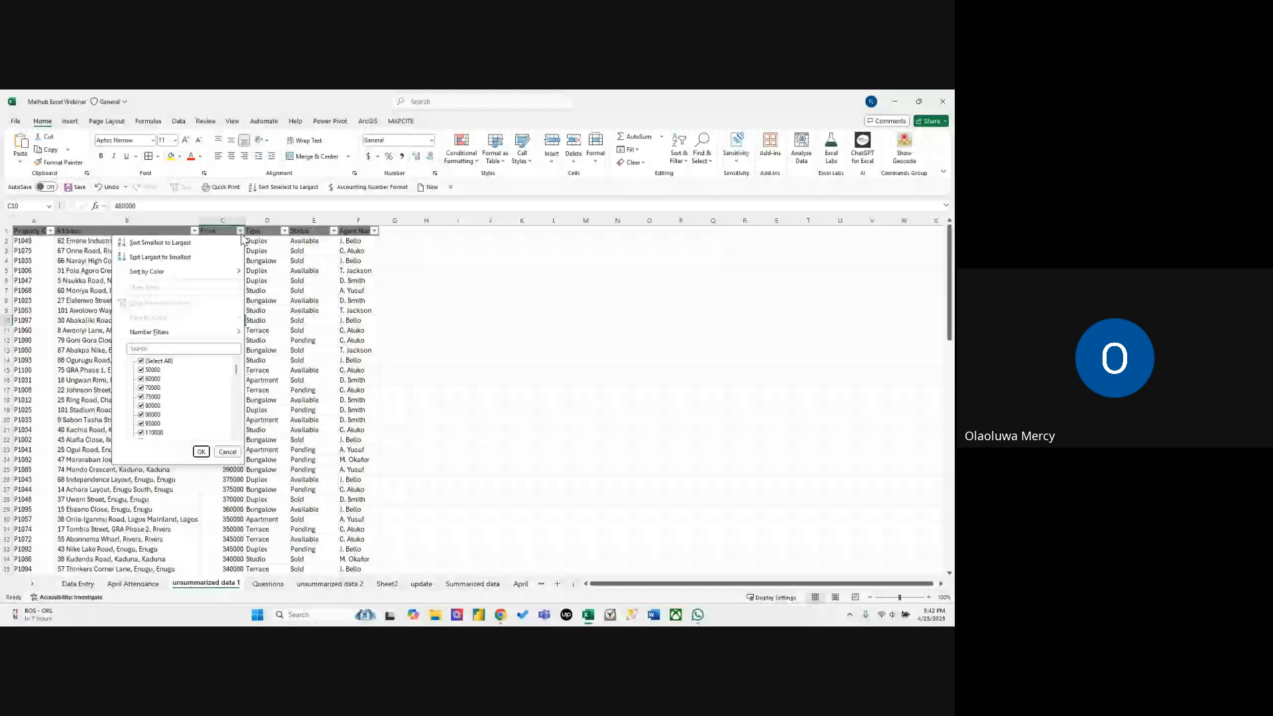
pyautogui.click(265, 300)
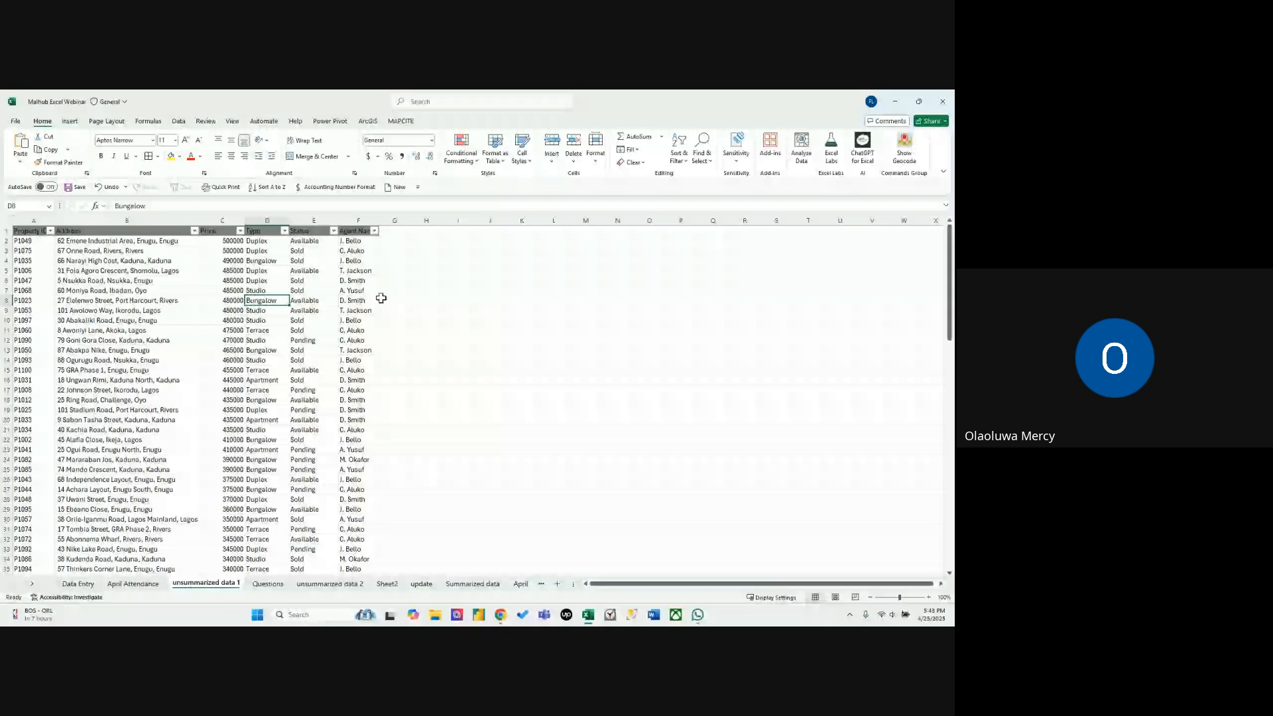
pyautogui.click(428, 340)
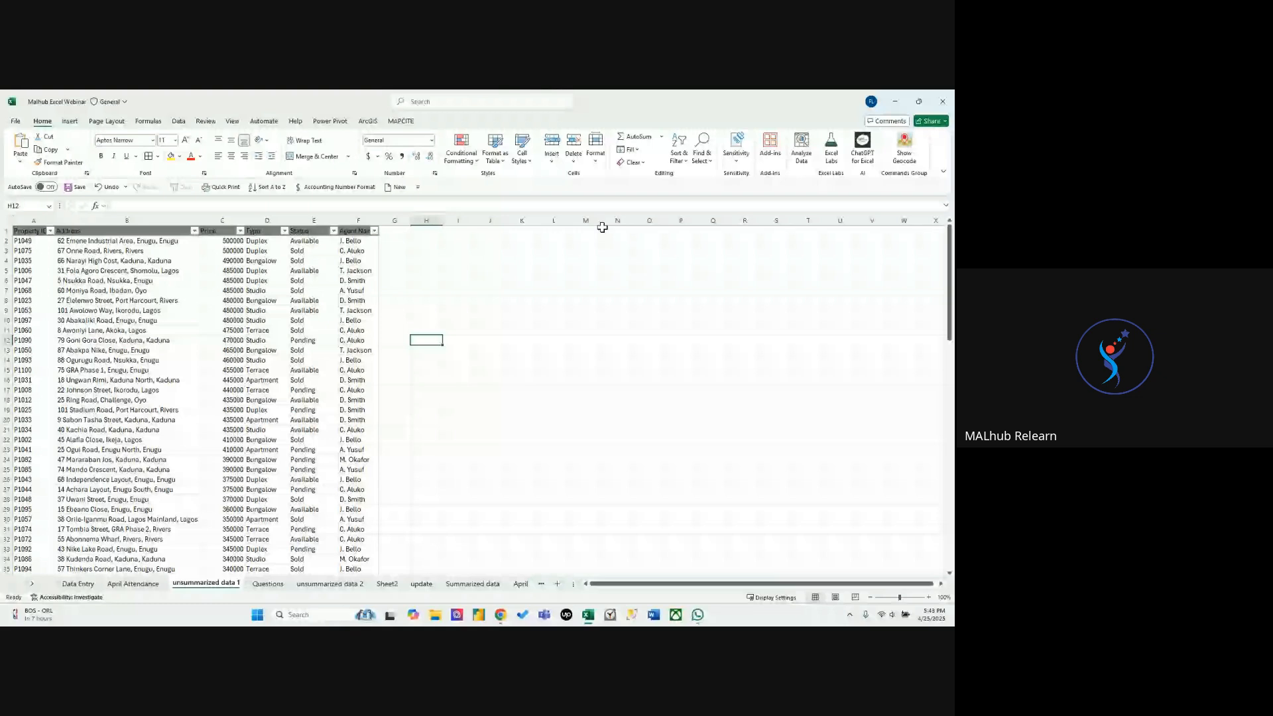
pyautogui.click(459, 320)
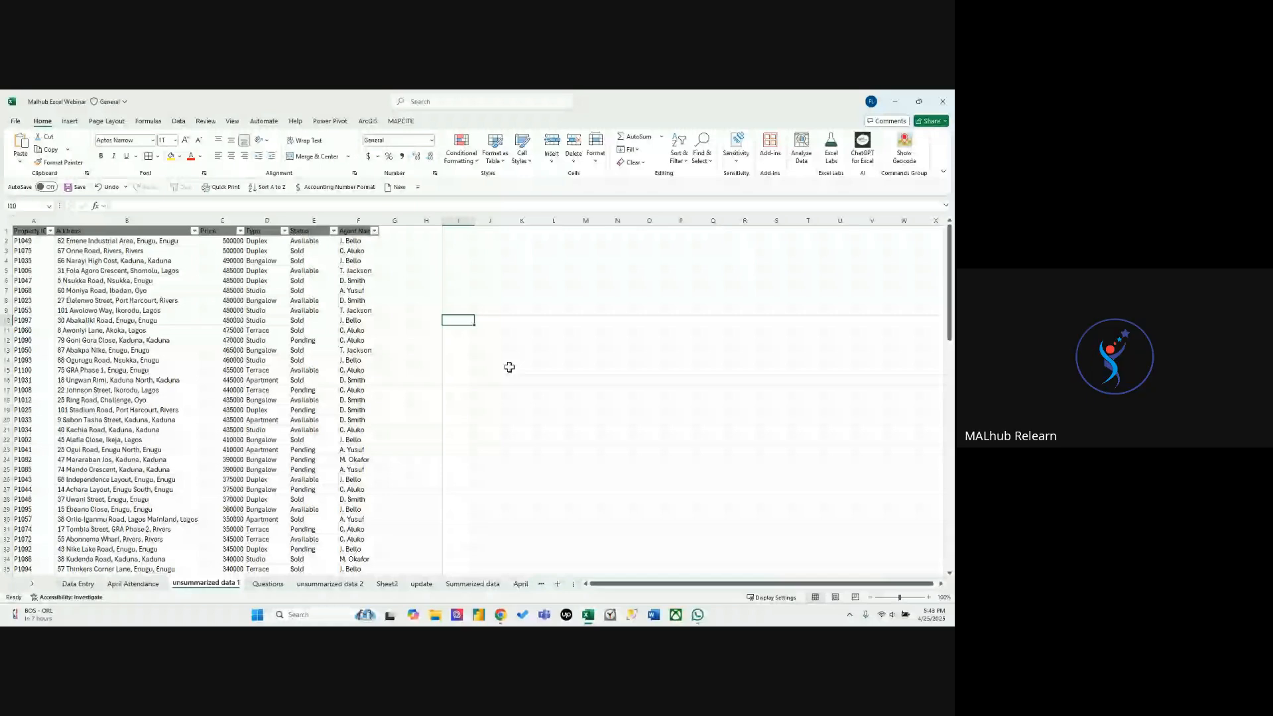
pyautogui.click(455, 271)
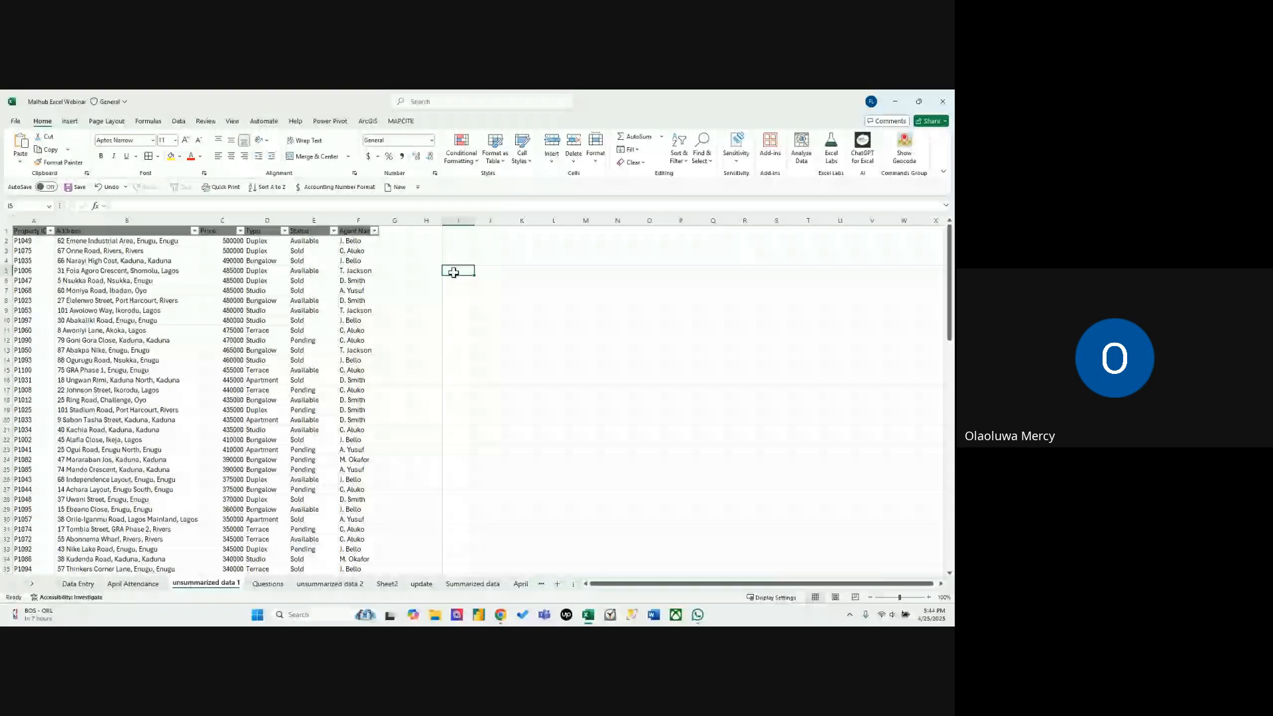
pyautogui.click(586, 400)
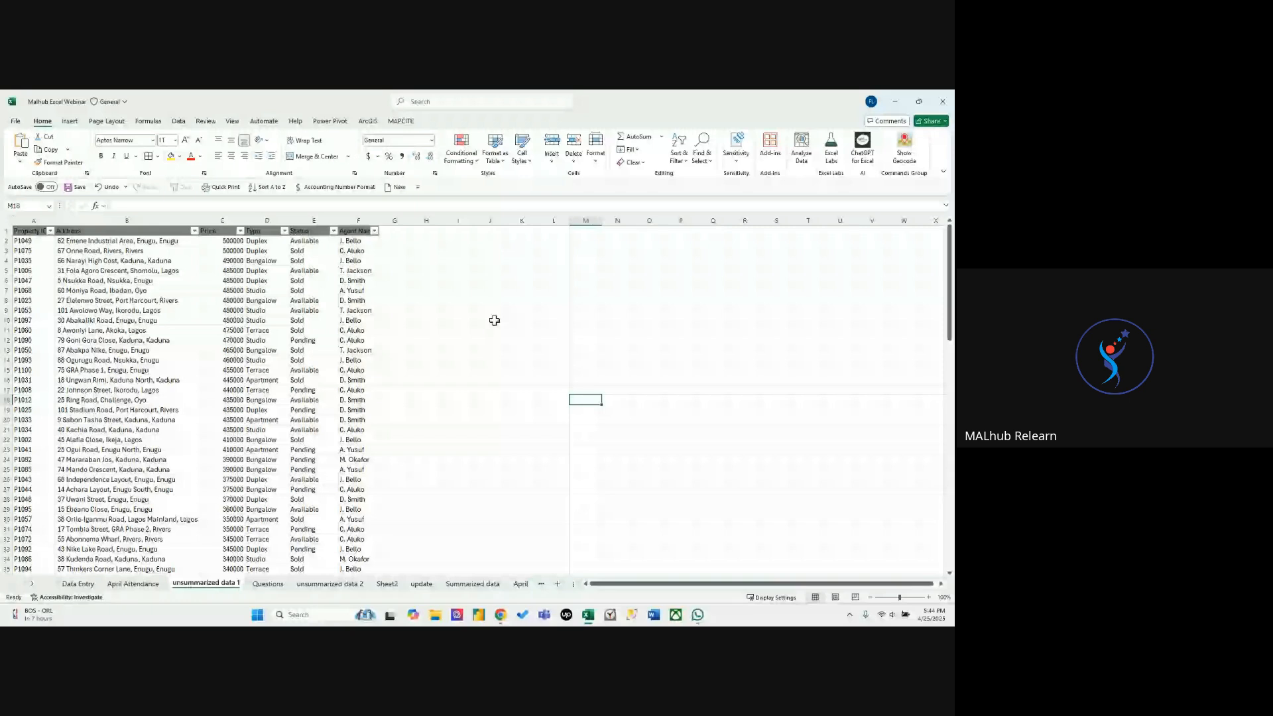
pyautogui.click(395, 281)
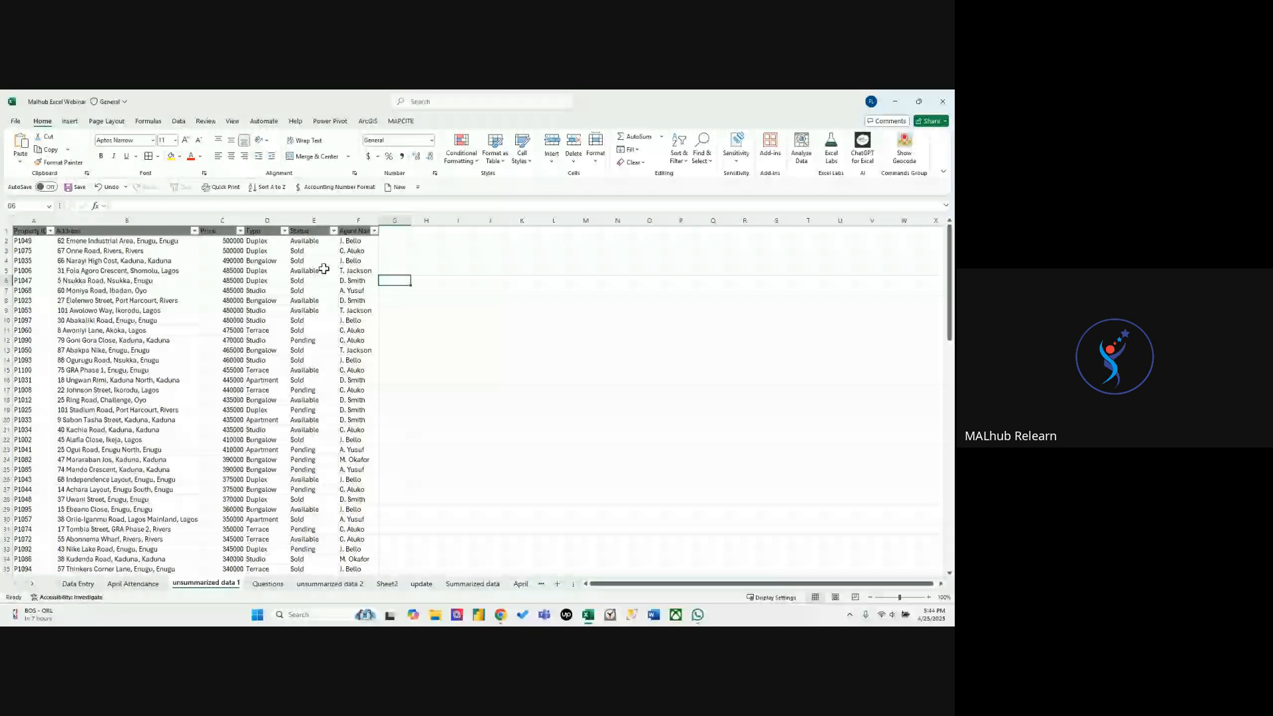
pyautogui.click(319, 290)
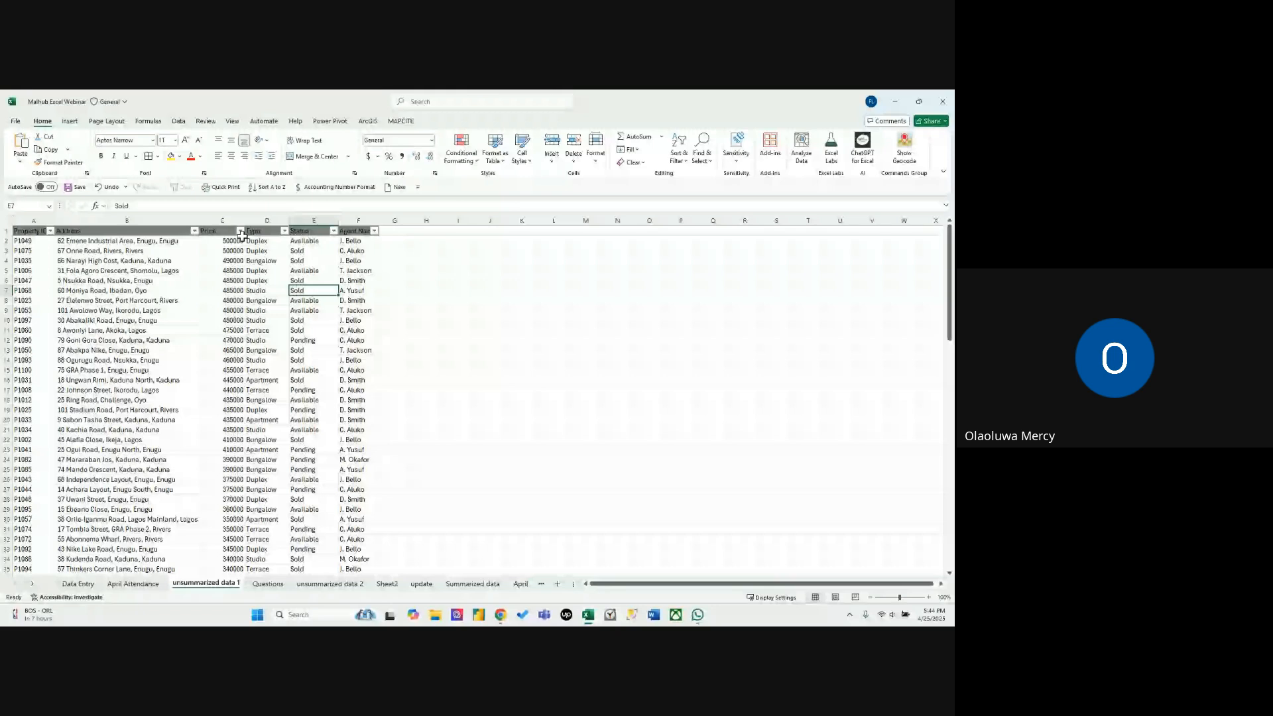
# Check the topic list on the Questions sheet and add a Flash Fill header in G1 of unsummarized data 1.
pyautogui.click(268, 584)
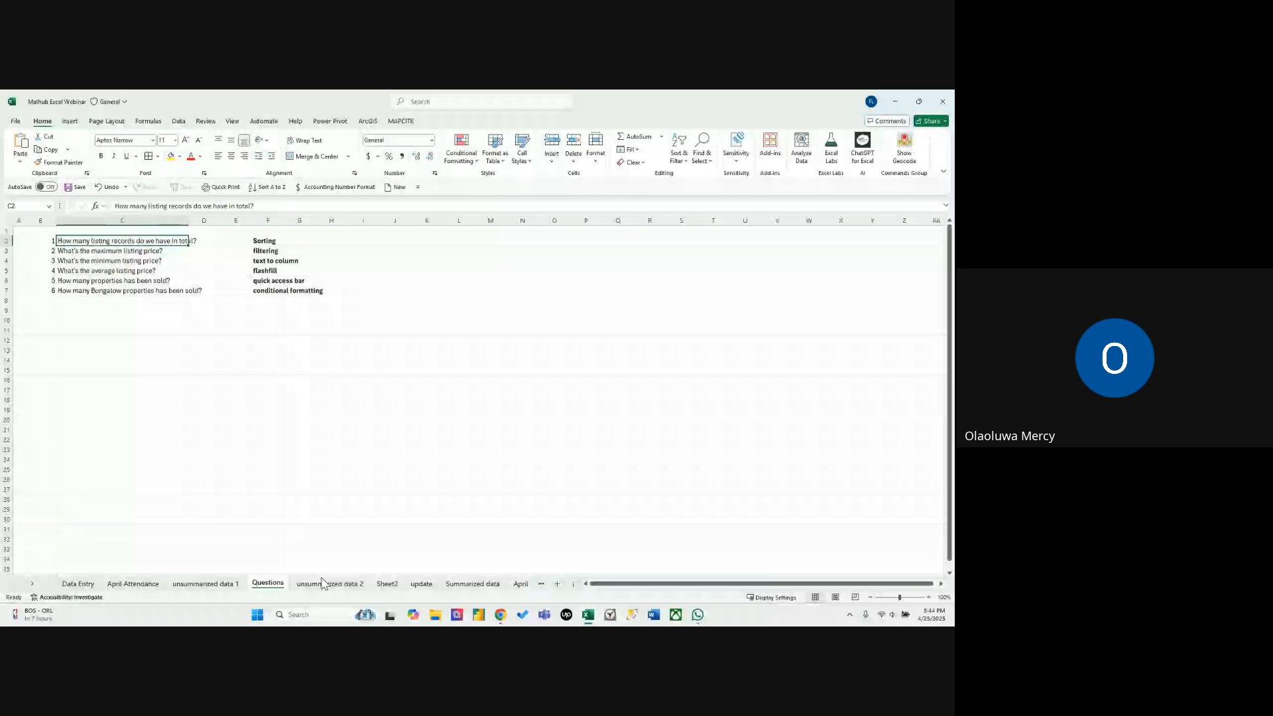
pyautogui.click(205, 584)
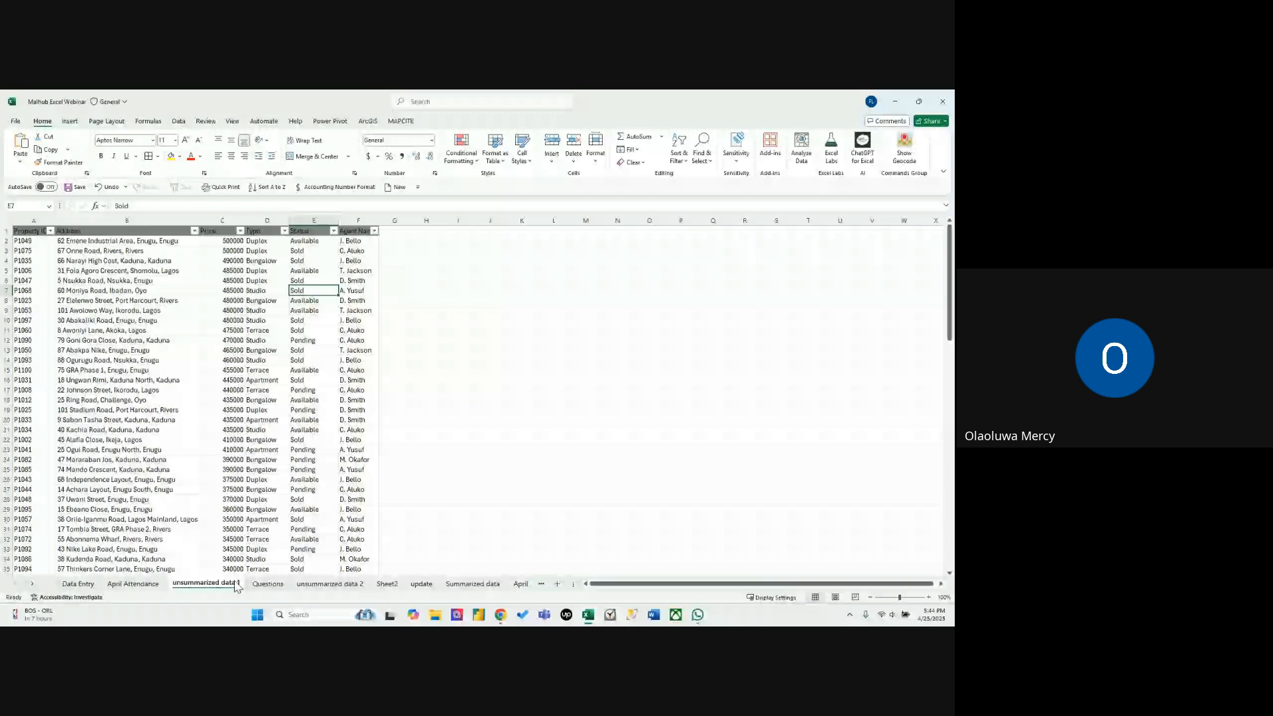
pyautogui.click(406, 231)
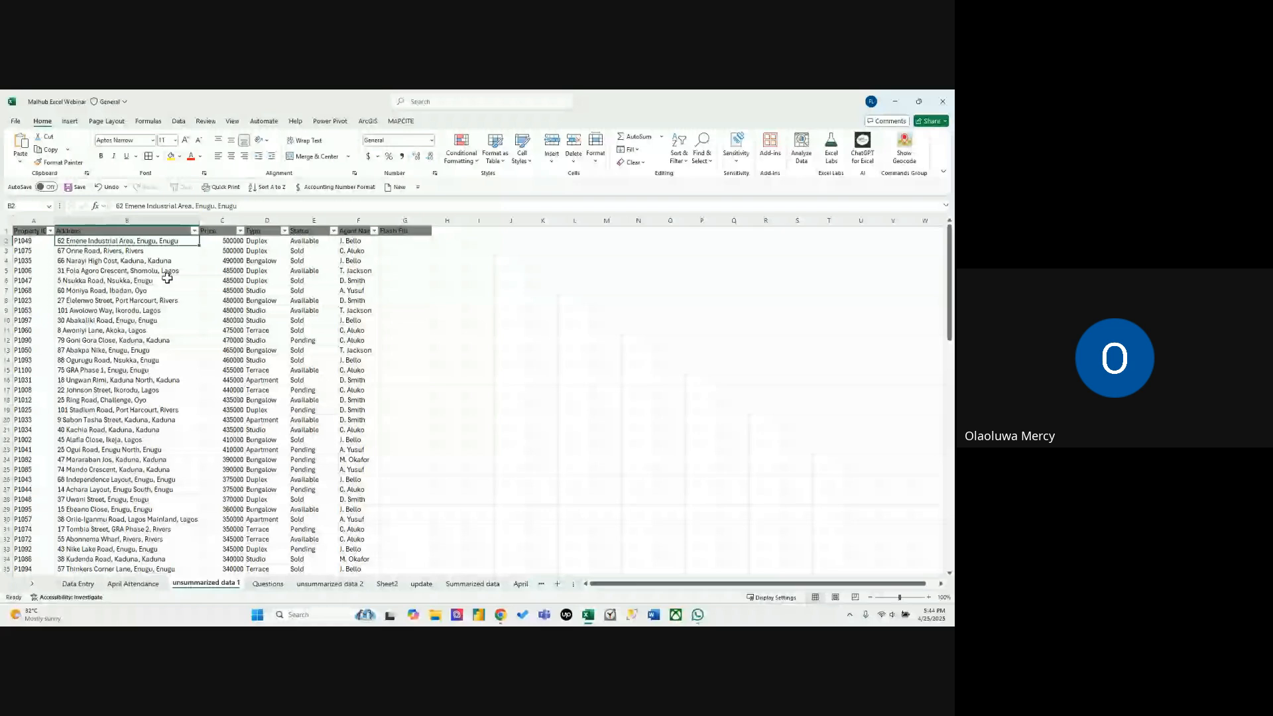
# Enter Enugu in G2 as the example location extracted from the first property's address.
pyautogui.click(420, 241)
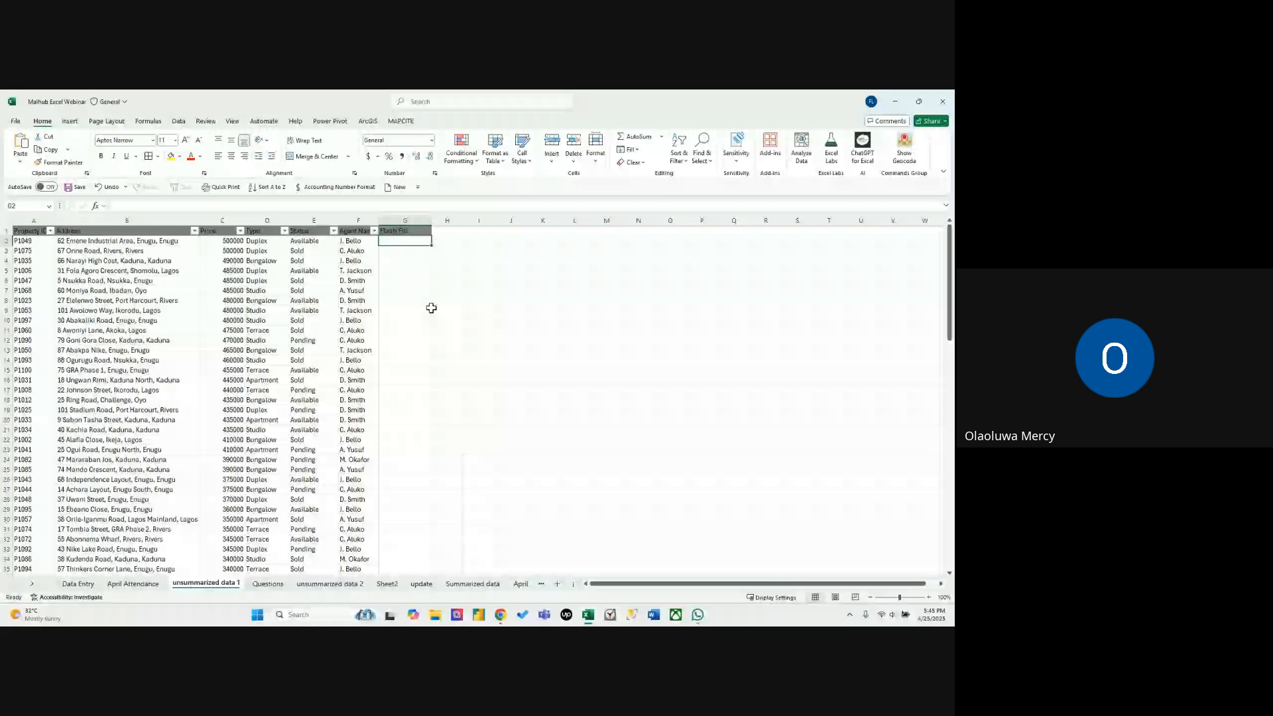
pyautogui.click(181, 241)
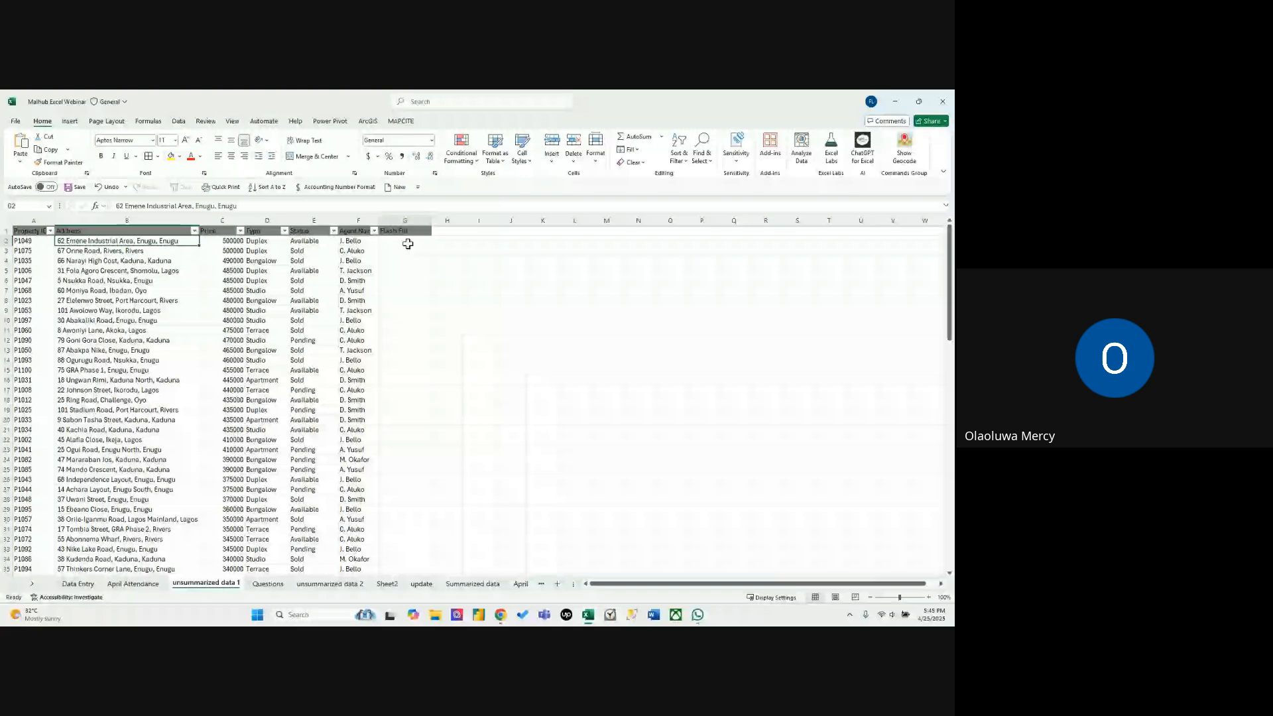
pyautogui.click(408, 244)
pyautogui.write('En')
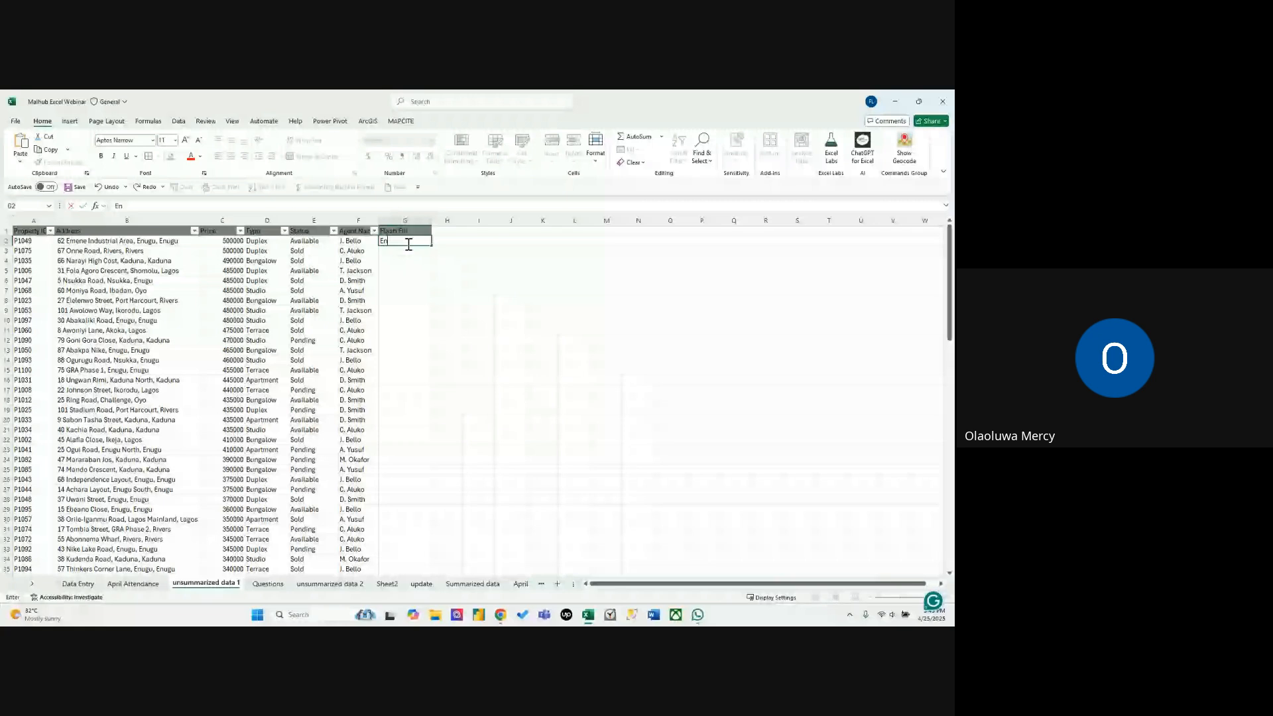
pyautogui.write('ugu')
pyautogui.press('Return')
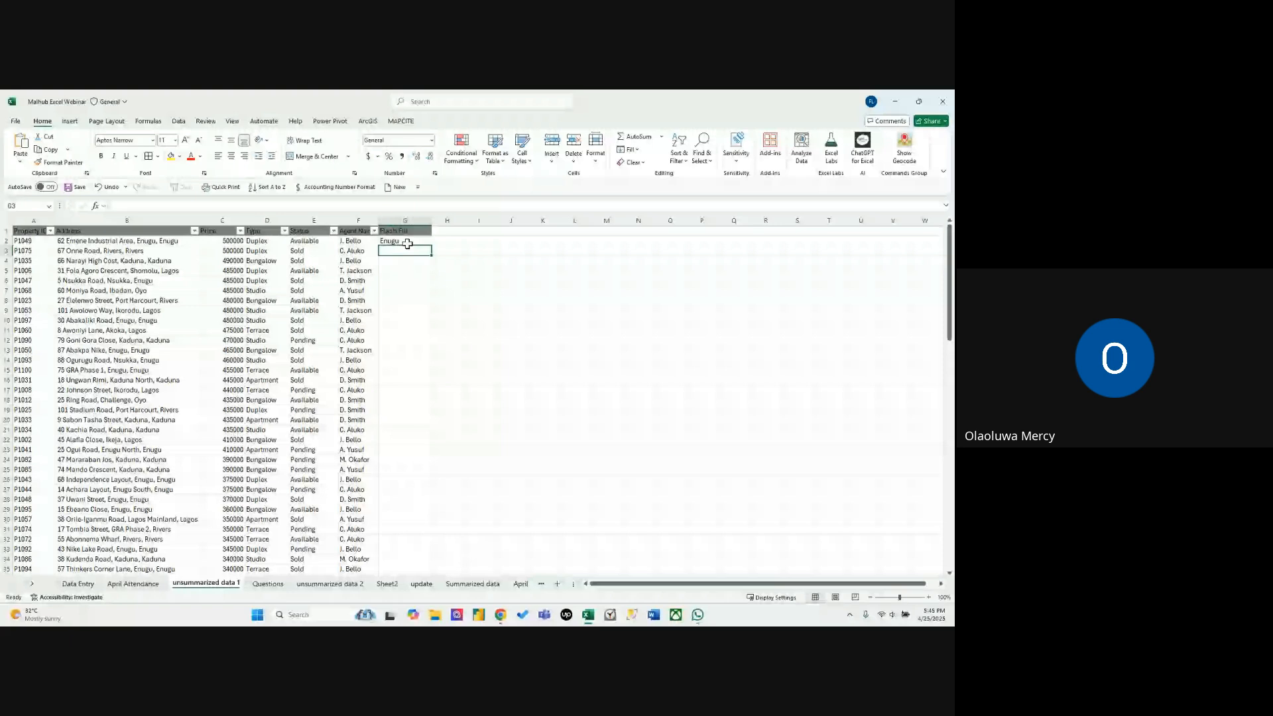
# Enter Rivers in G3 as a second example and Flash Fill the remaining rows of the column from the addresses.
pyautogui.write('Rivers')
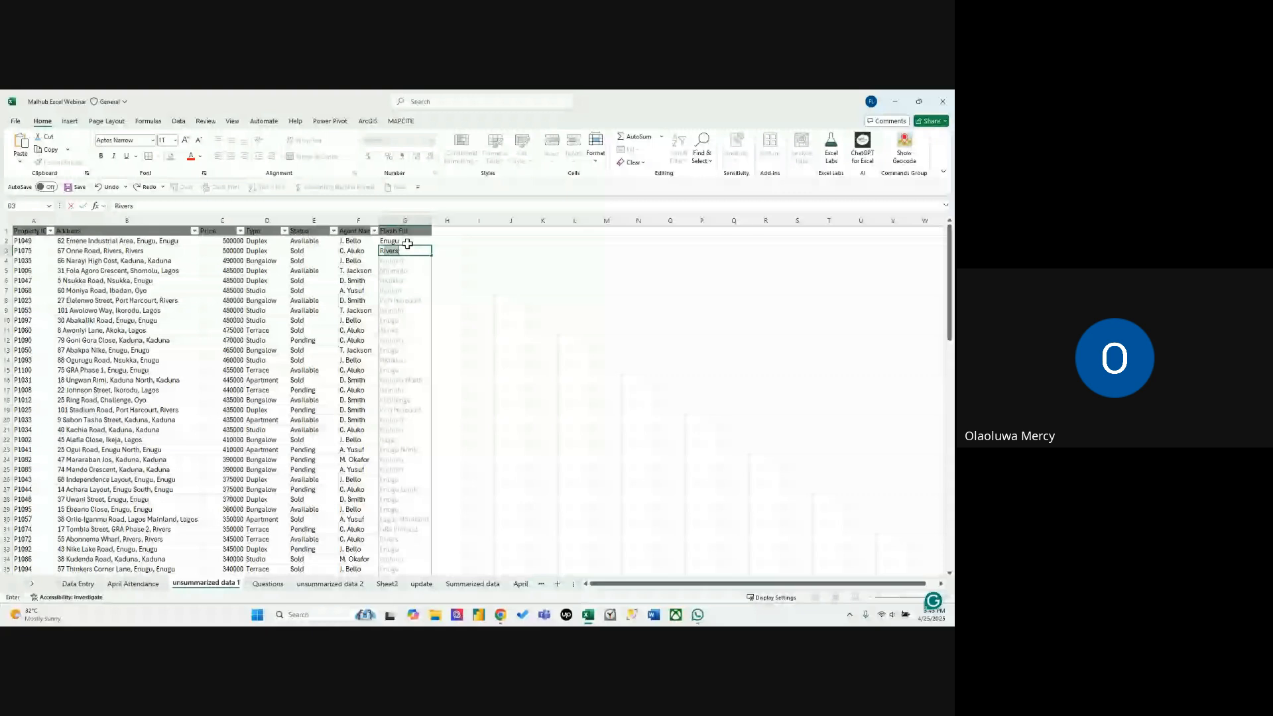
pyautogui.click(410, 251)
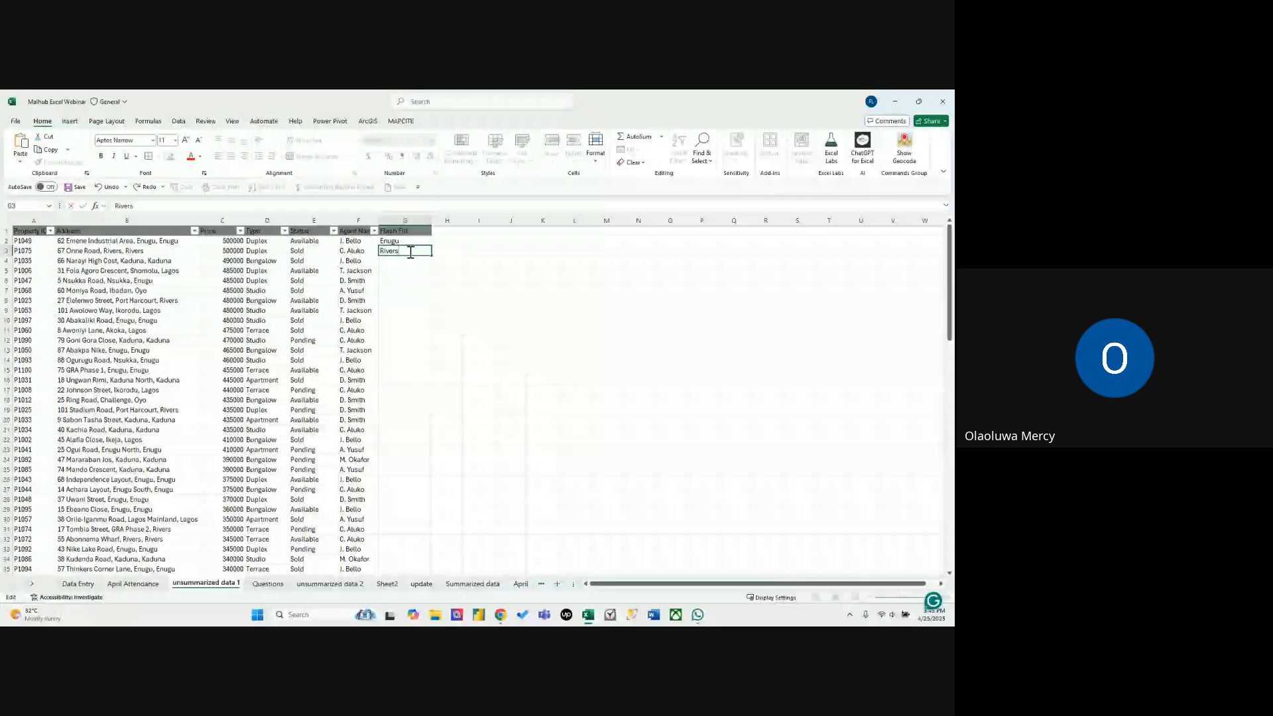
pyautogui.press('Return')
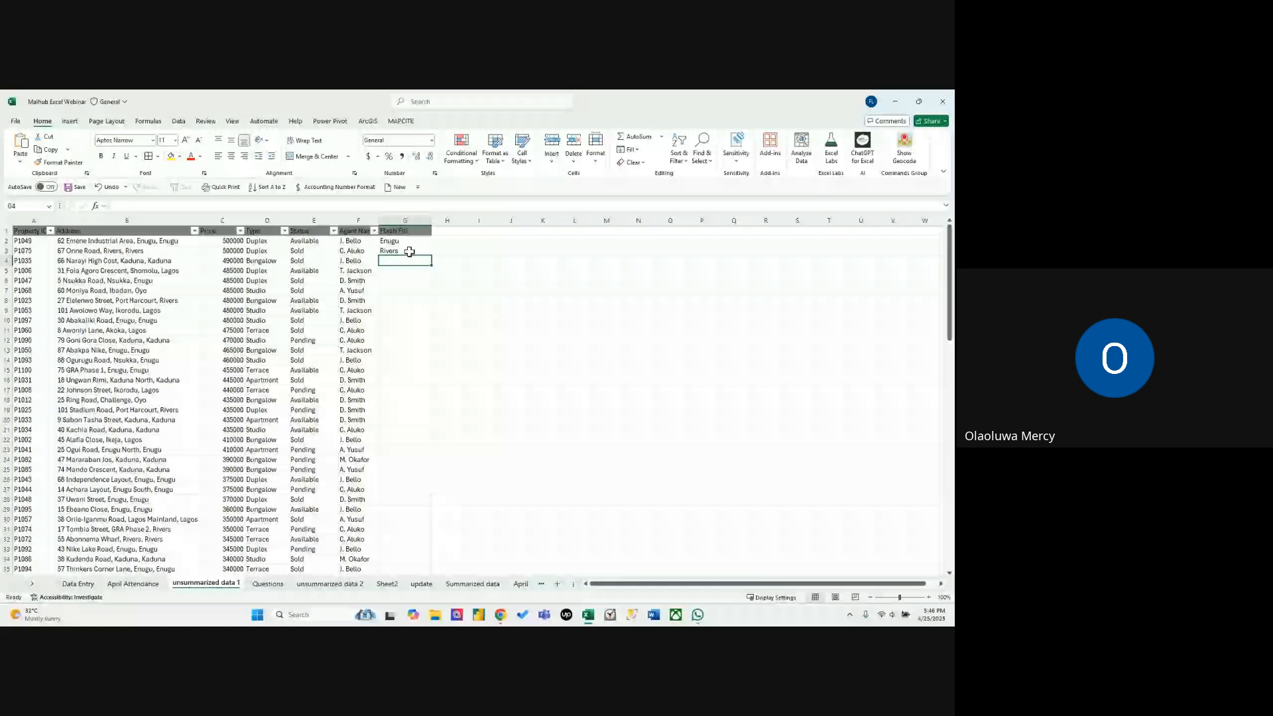
pyautogui.hotkey('ctrl', 'e')
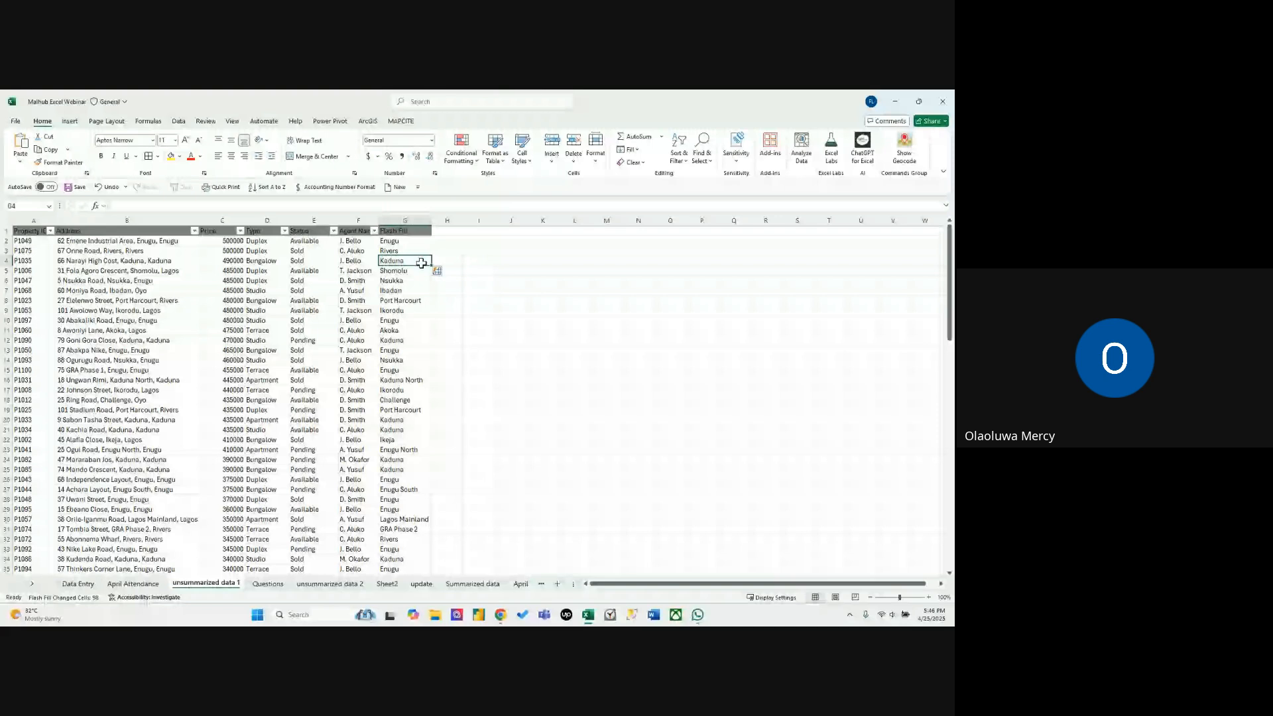
# Review the topics on the Questions sheet and autofit the Date and Donation Type columns on unsummarized data 2.
pyautogui.click(268, 583)
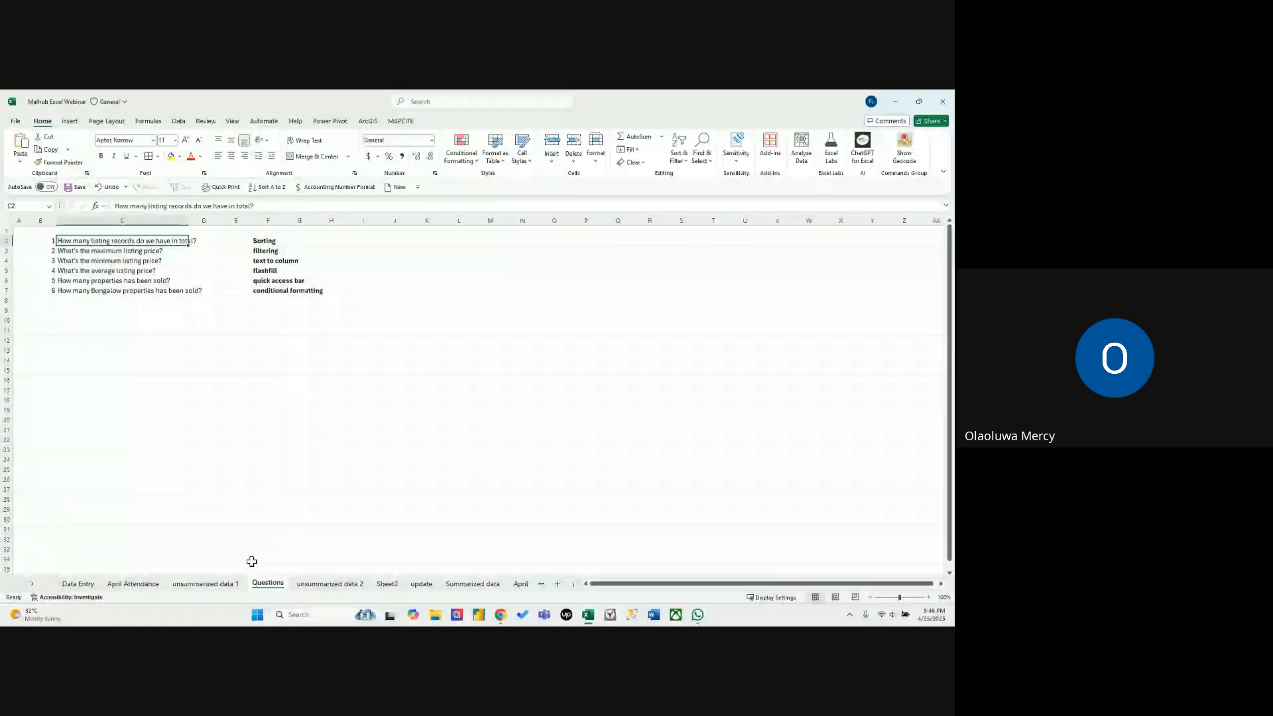
pyautogui.click(266, 241)
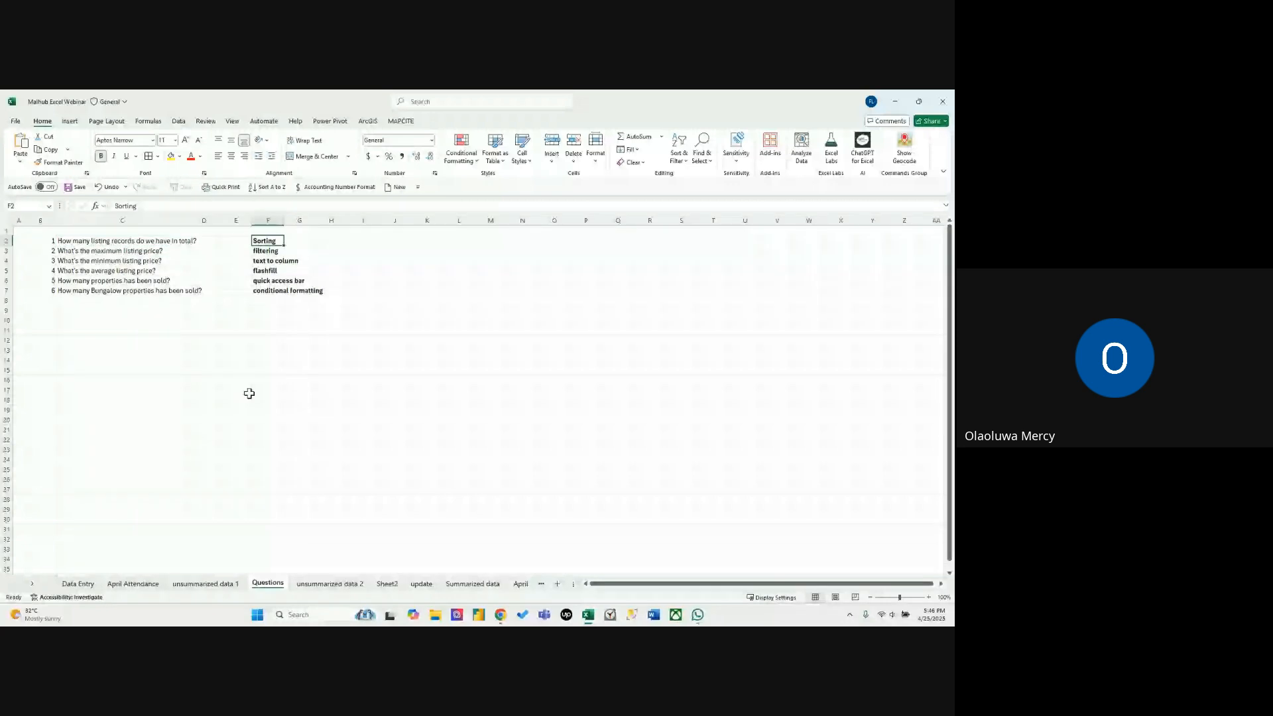
pyautogui.click(330, 584)
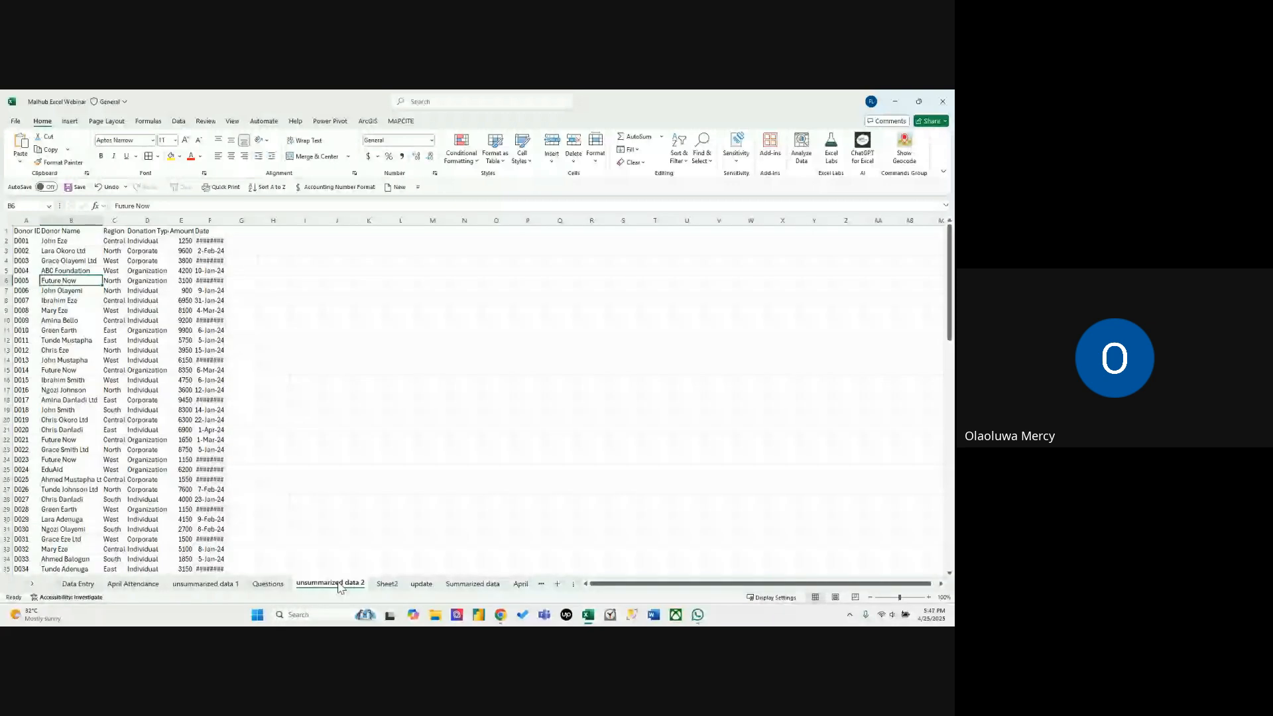
pyautogui.doubleClick(226, 220)
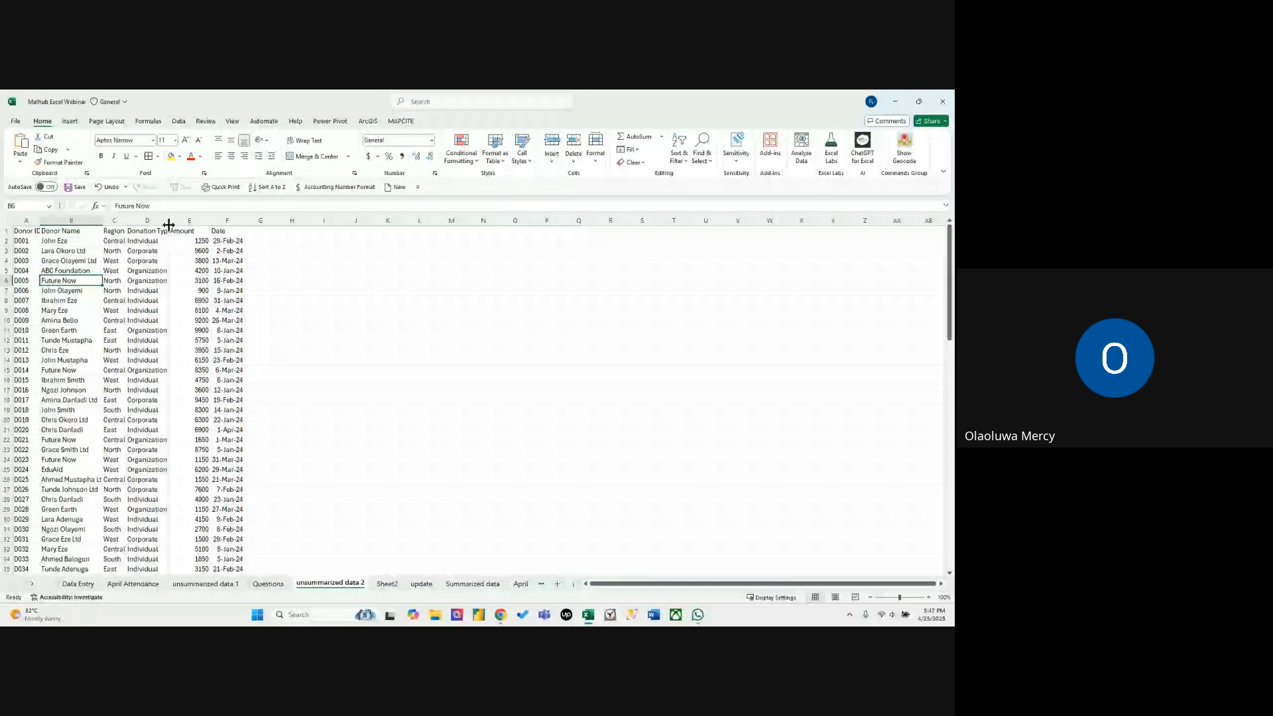
pyautogui.doubleClick(168, 222)
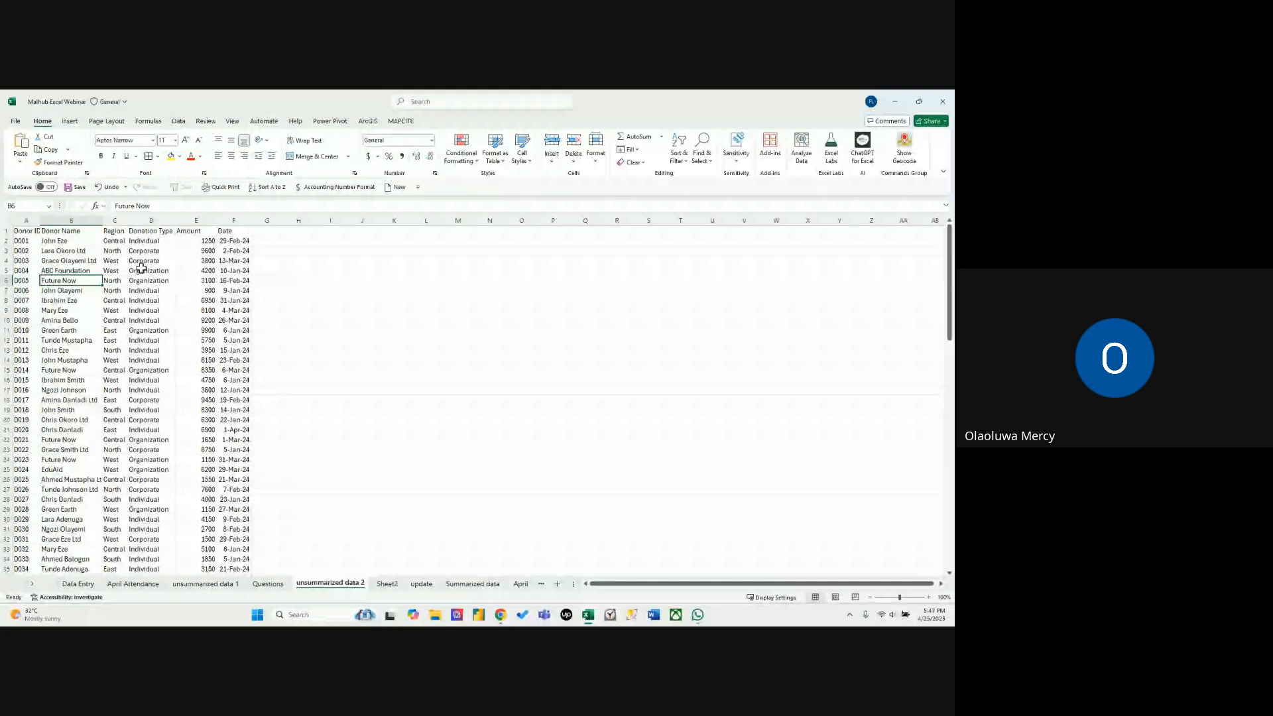
# Convert the donor records on unsummarized data 2 into a table with headers and select a cell in its Date column.
pyautogui.hotkey('ctrl', 't')
pyautogui.click(432, 414)
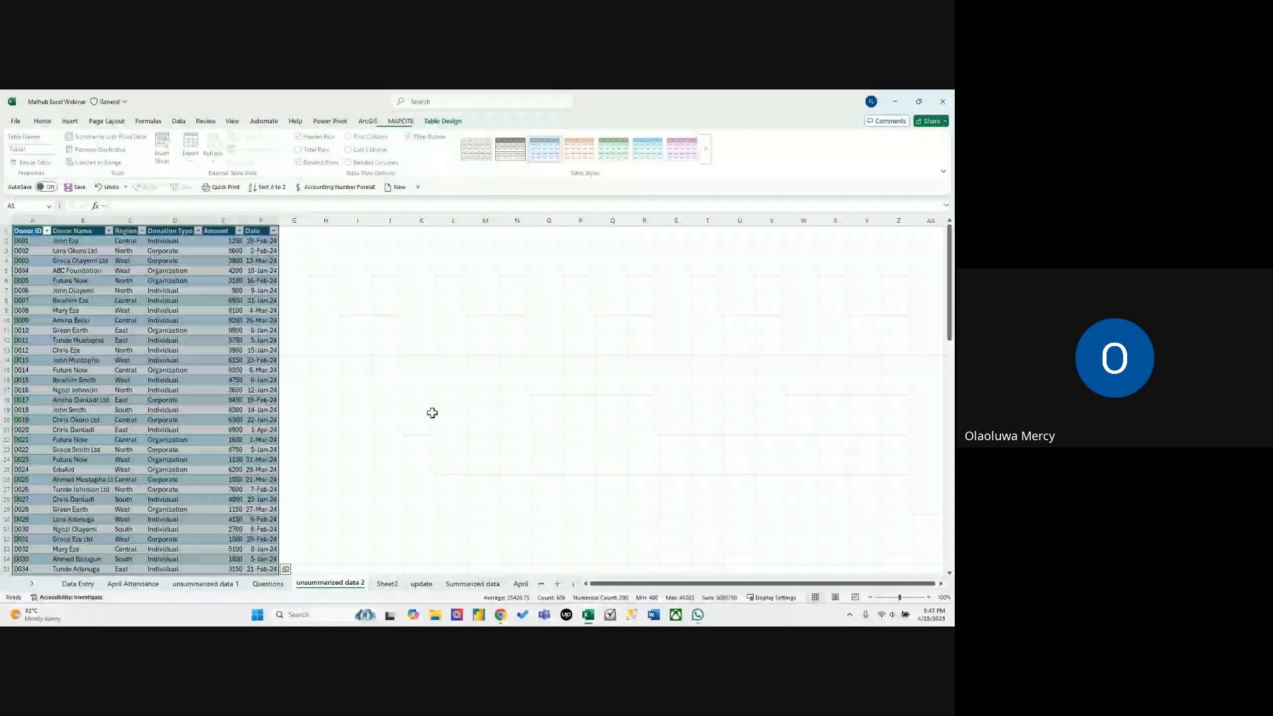
pyautogui.click(282, 300)
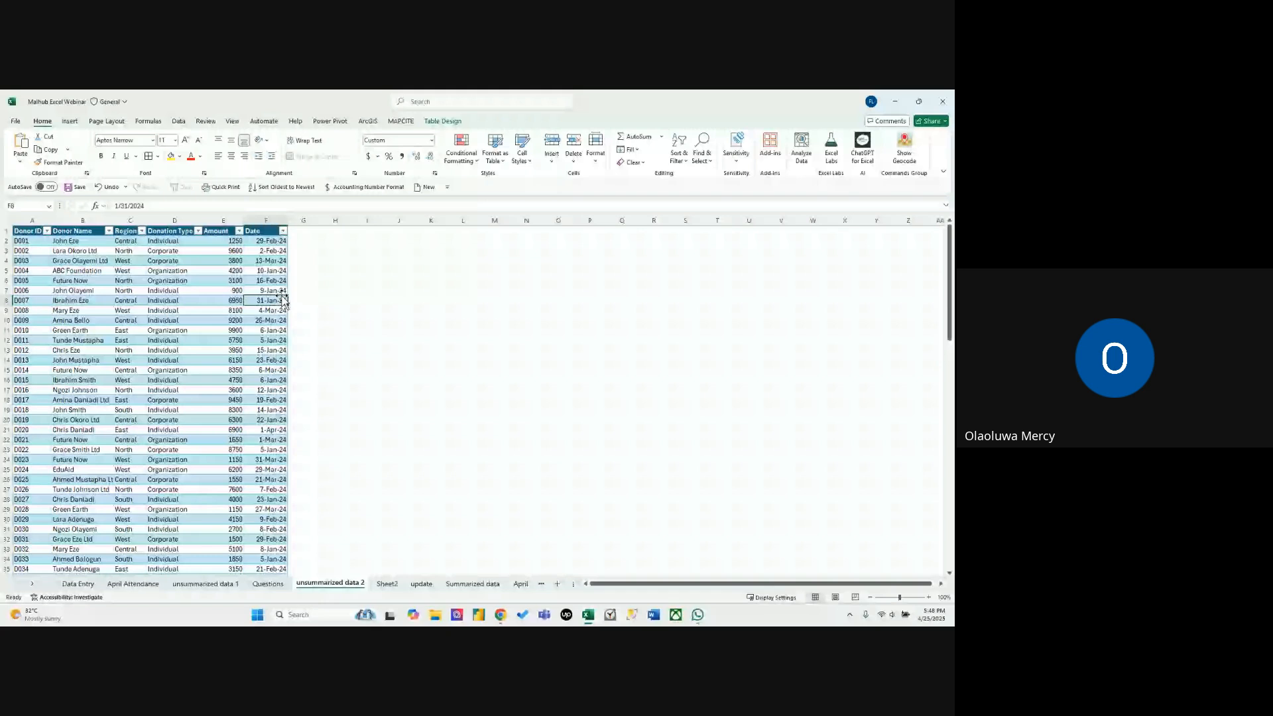
pyautogui.click(800, 147)
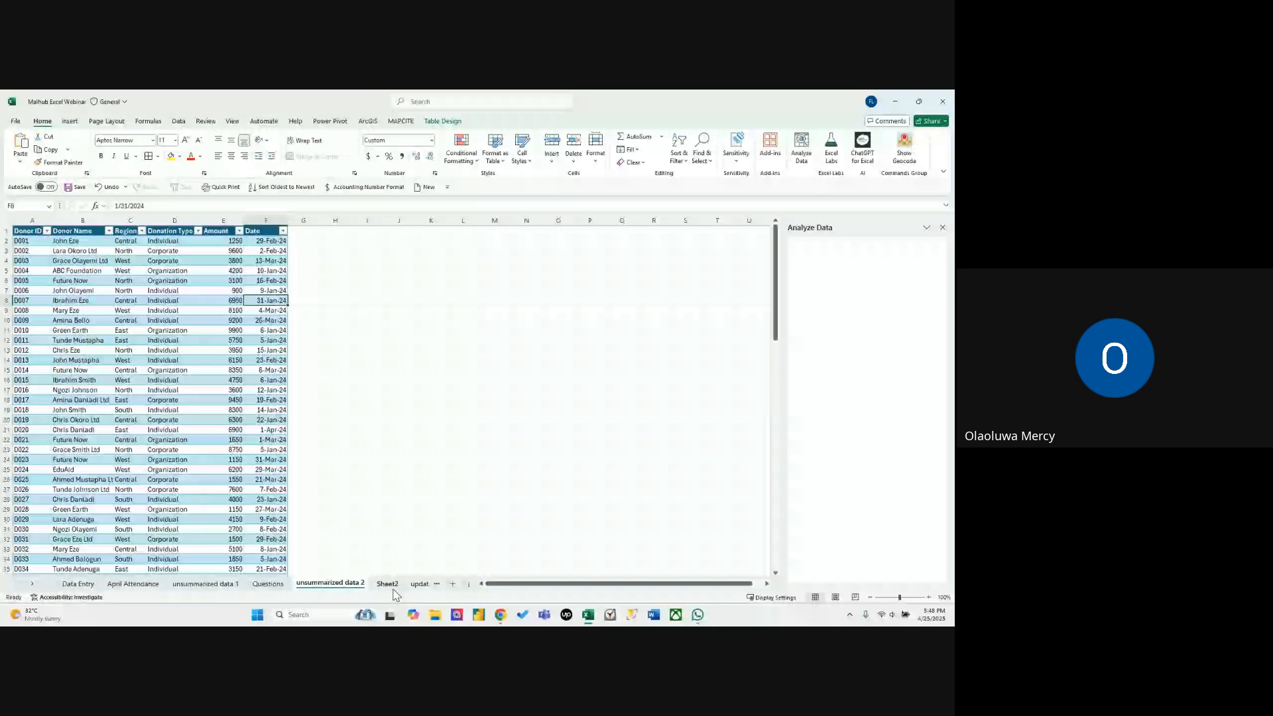
pyautogui.click(224, 419)
pyautogui.click(942, 227)
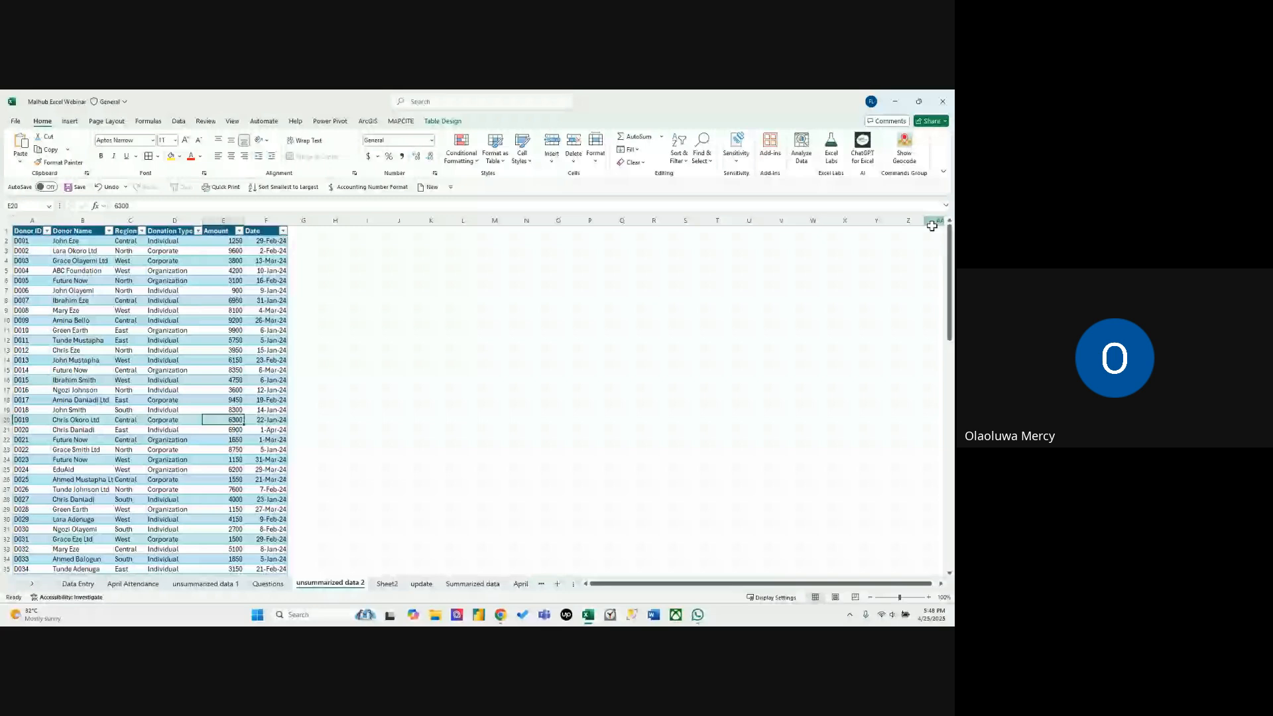
# Ask Analyze Data for Total Amount by Region on the donor table and insert the answer as a PivotChart.
pyautogui.click(802, 148)
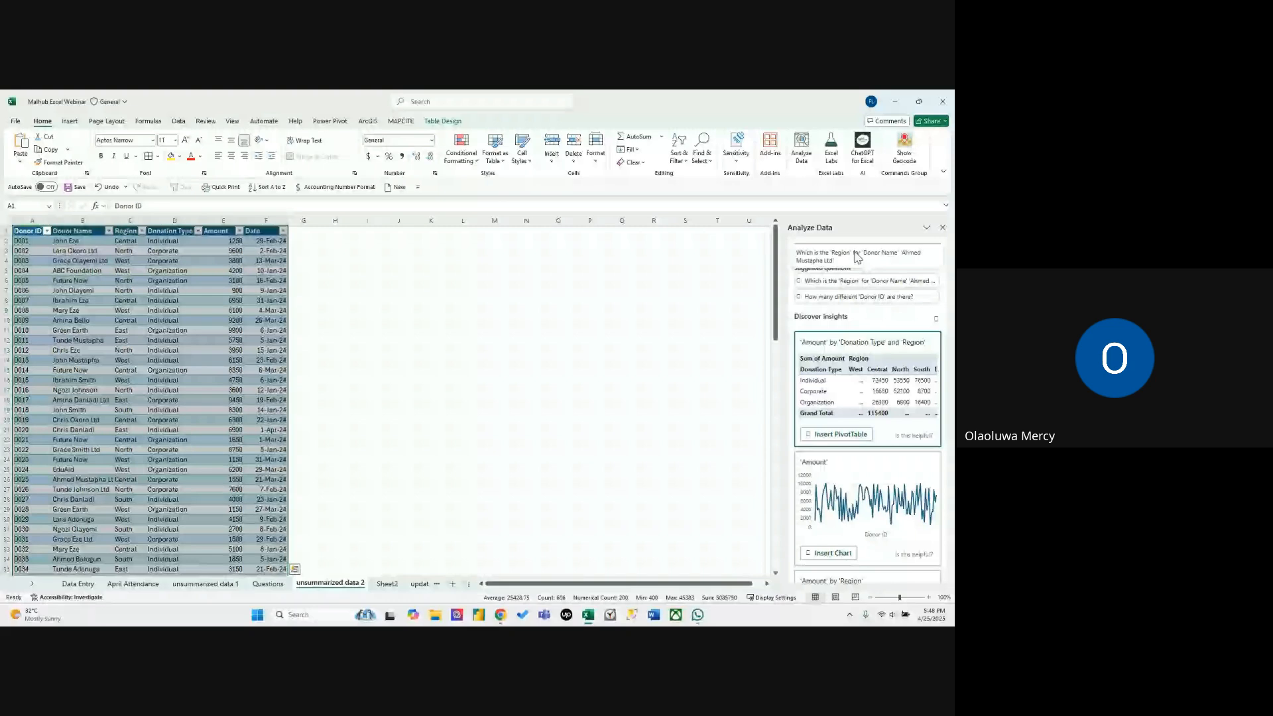
pyautogui.click(857, 257)
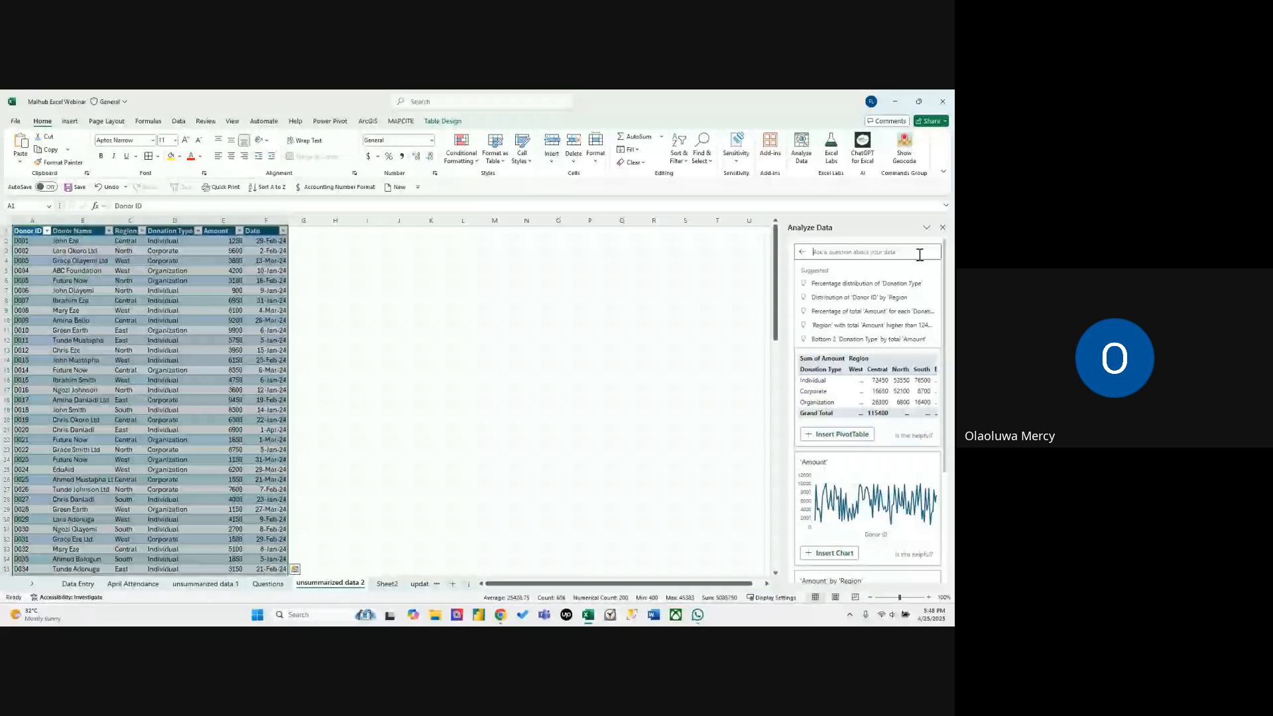
pyautogui.write('To')
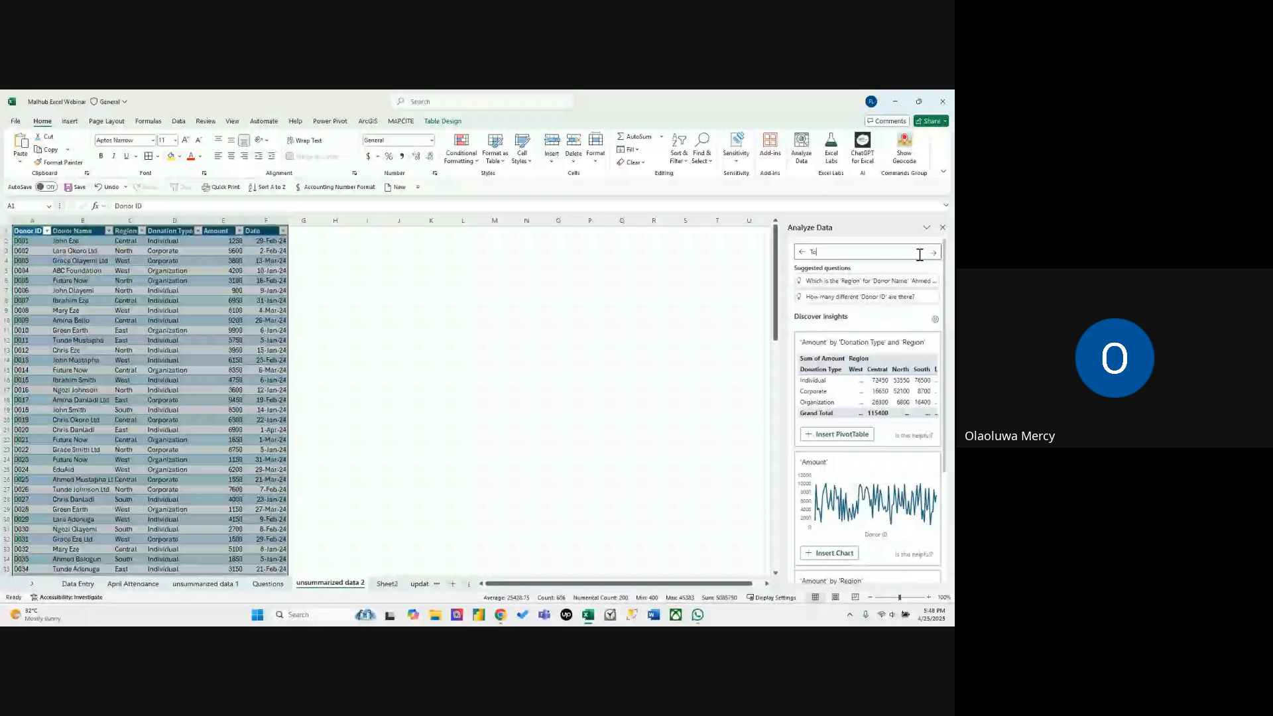
pyautogui.write('tal Amount')
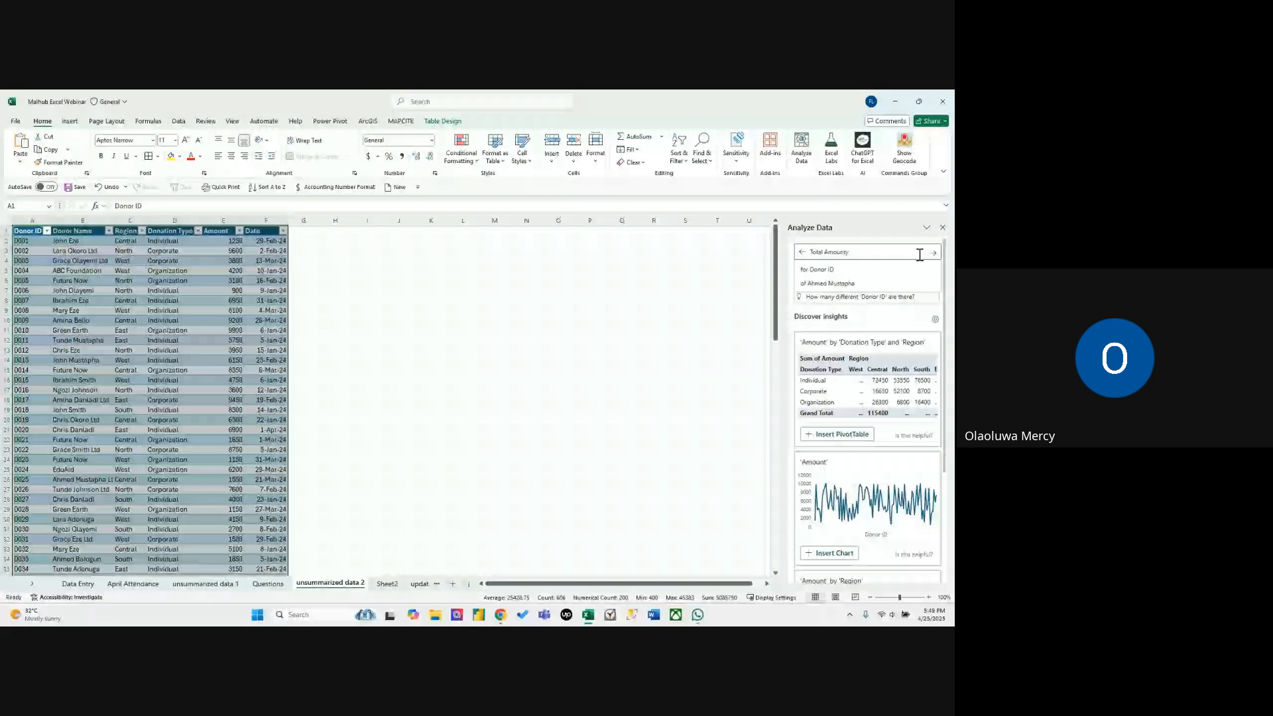
pyautogui.write(' by Region')
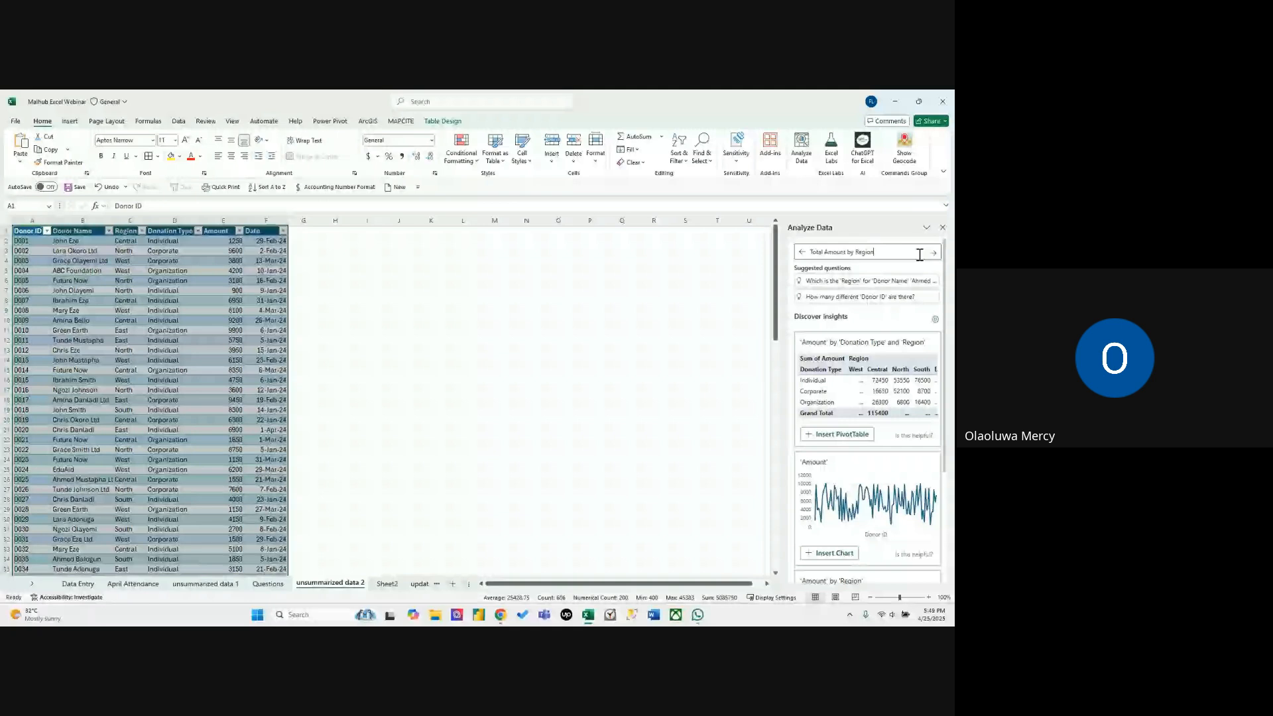
pyautogui.press('Return')
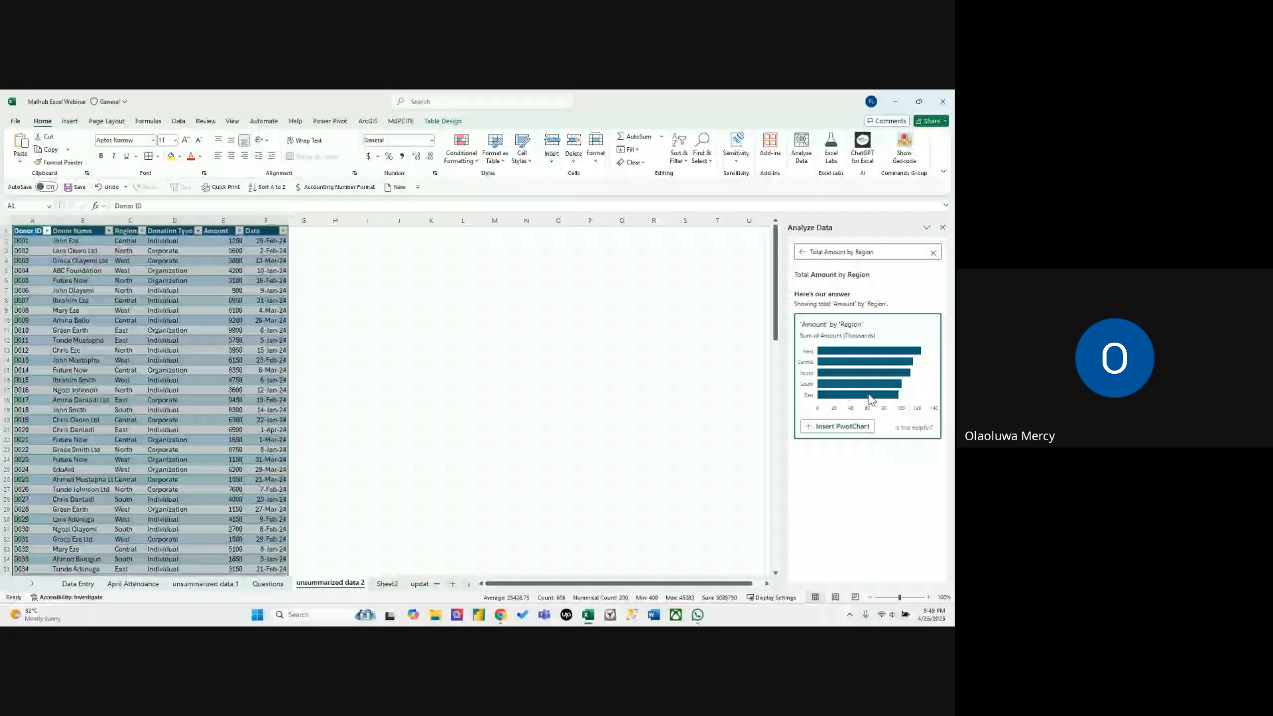
pyautogui.click(844, 427)
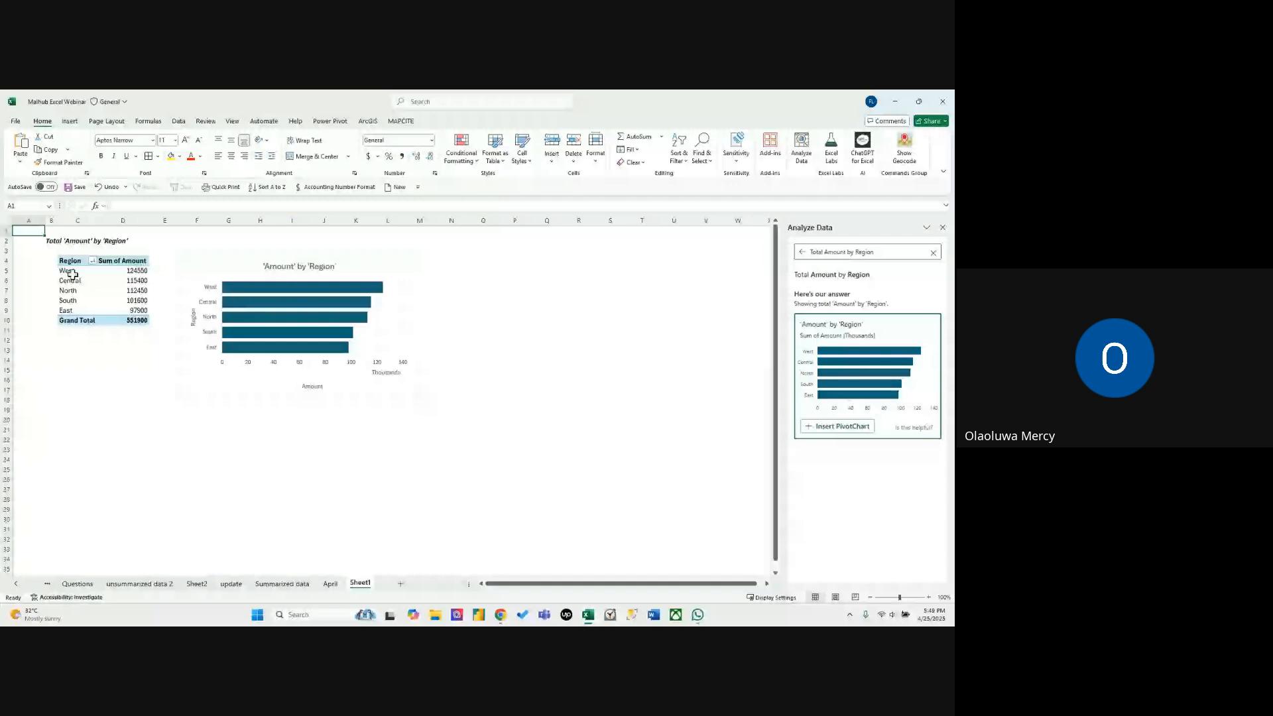
pyautogui.click(133, 270)
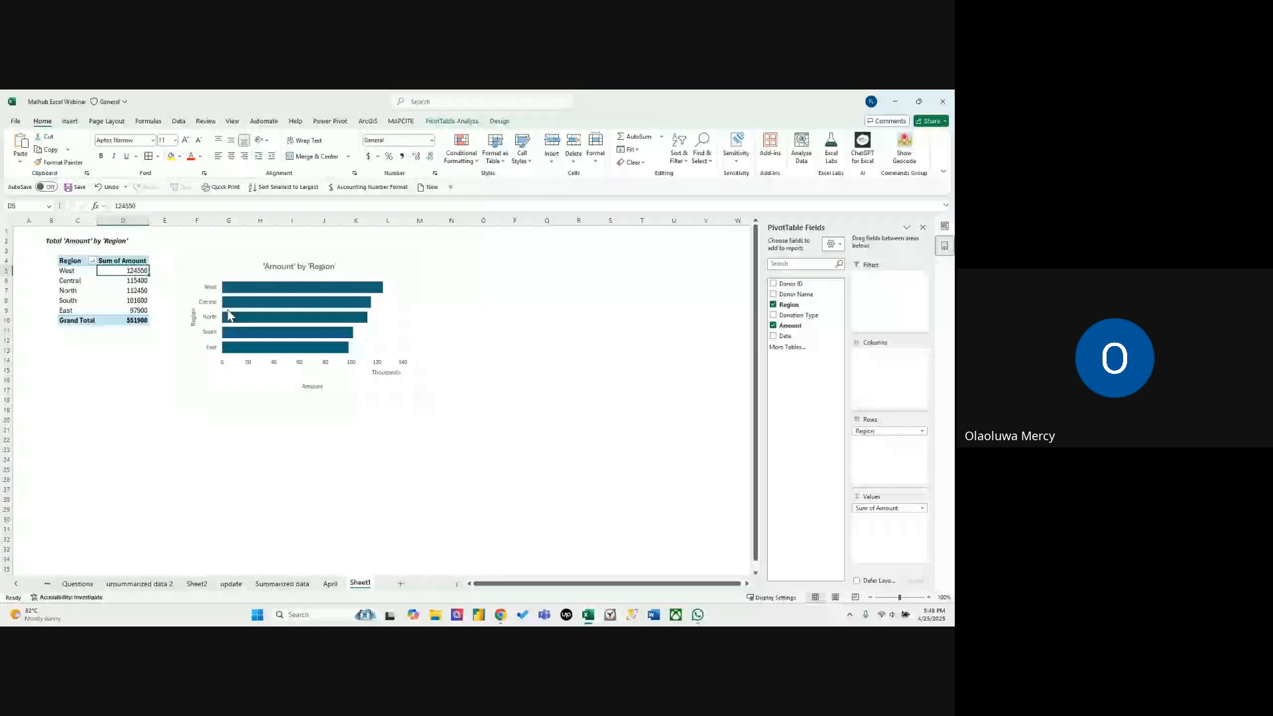
# Look through the update, Sheet2 and unsummarized data 2 sheets, including the Donation Type column, and go to Summarized data.
pyautogui.click(231, 584)
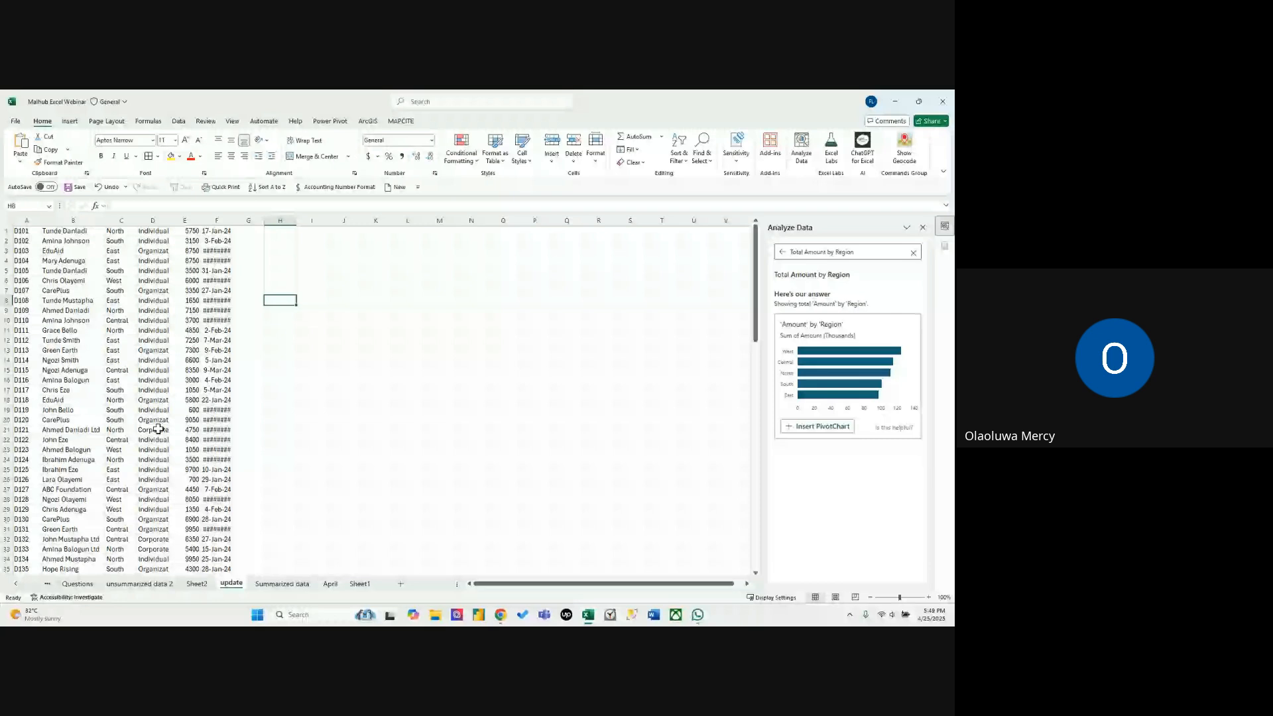
pyautogui.click(155, 420)
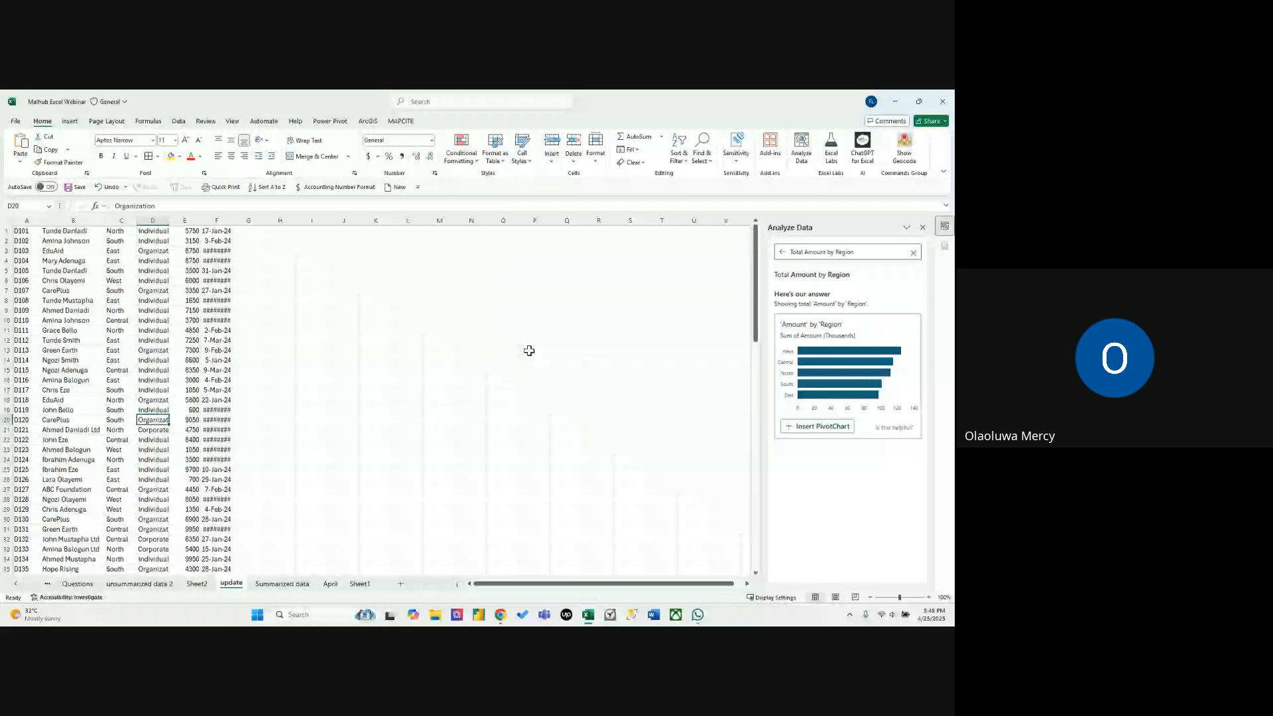
pyautogui.click(197, 583)
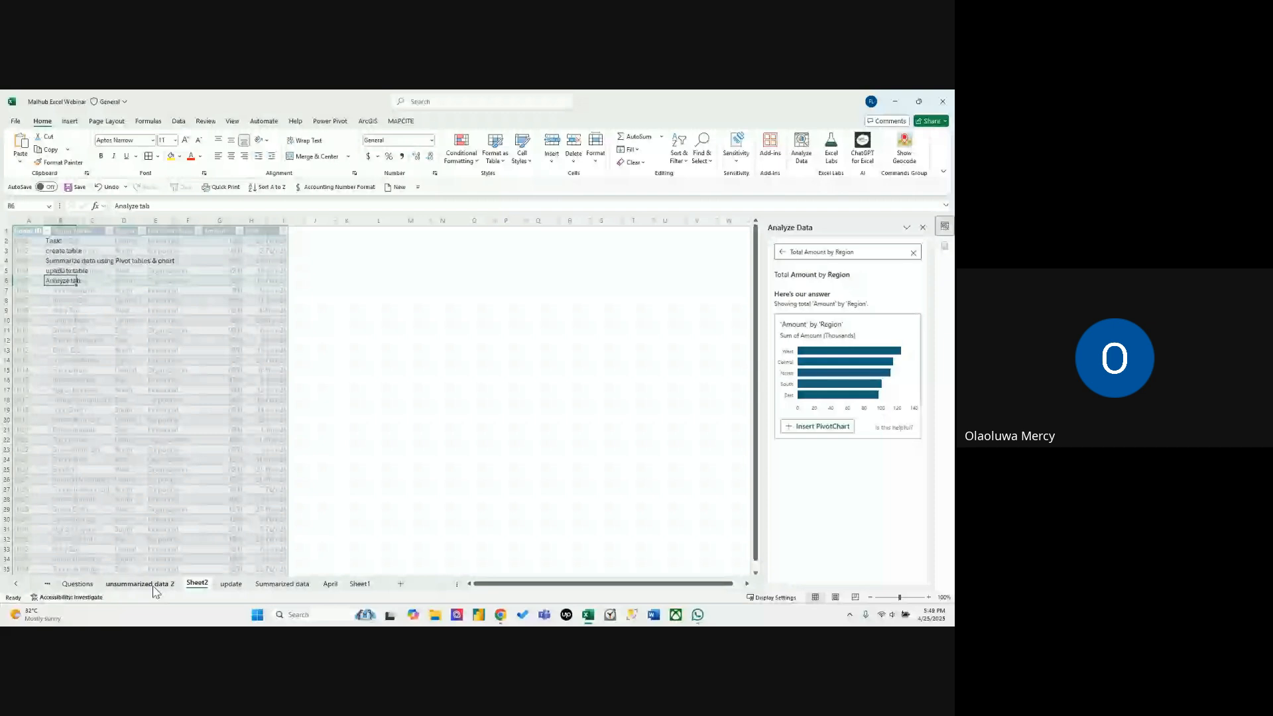
pyautogui.click(140, 584)
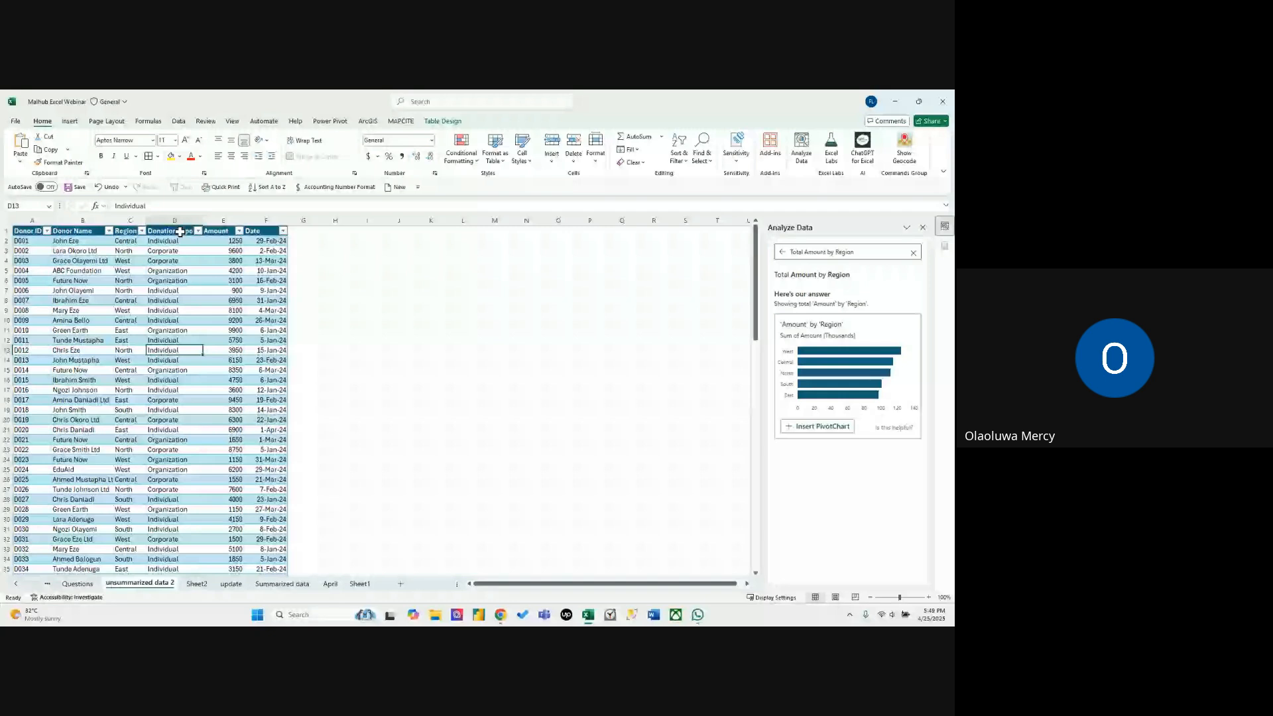
pyautogui.click(179, 231)
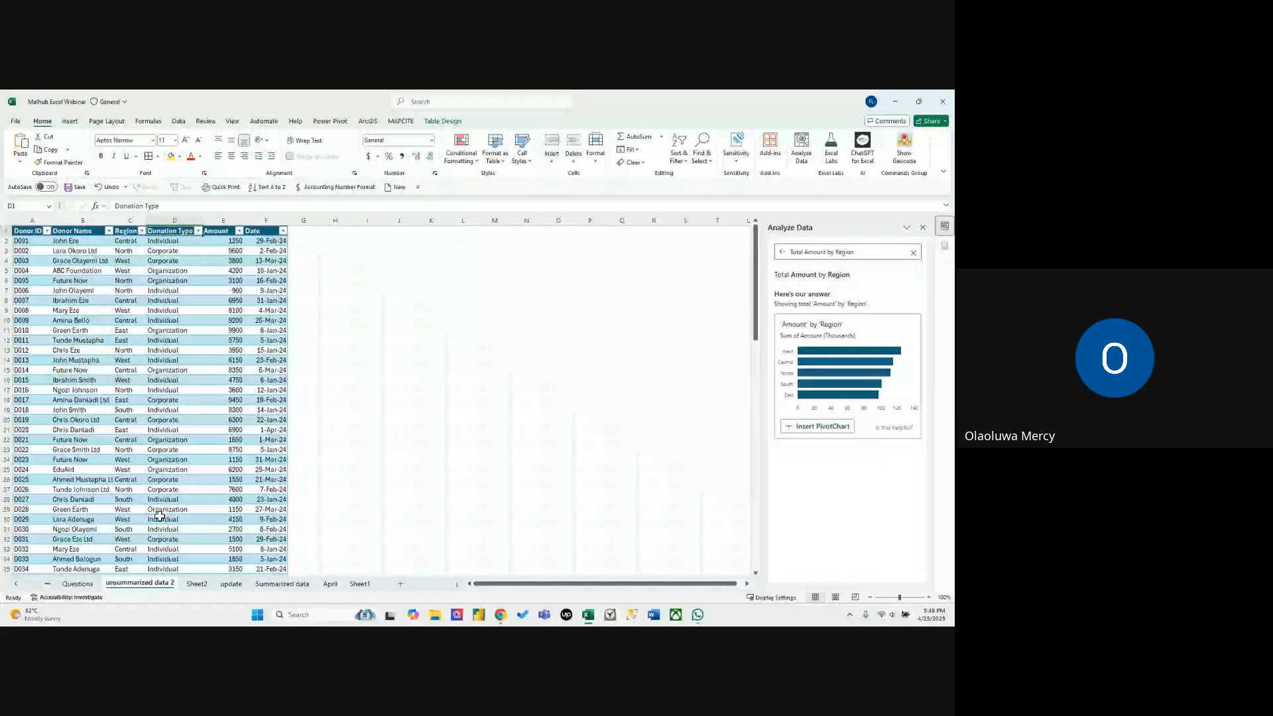
pyautogui.hotkey('ctrl', 'pagedown')
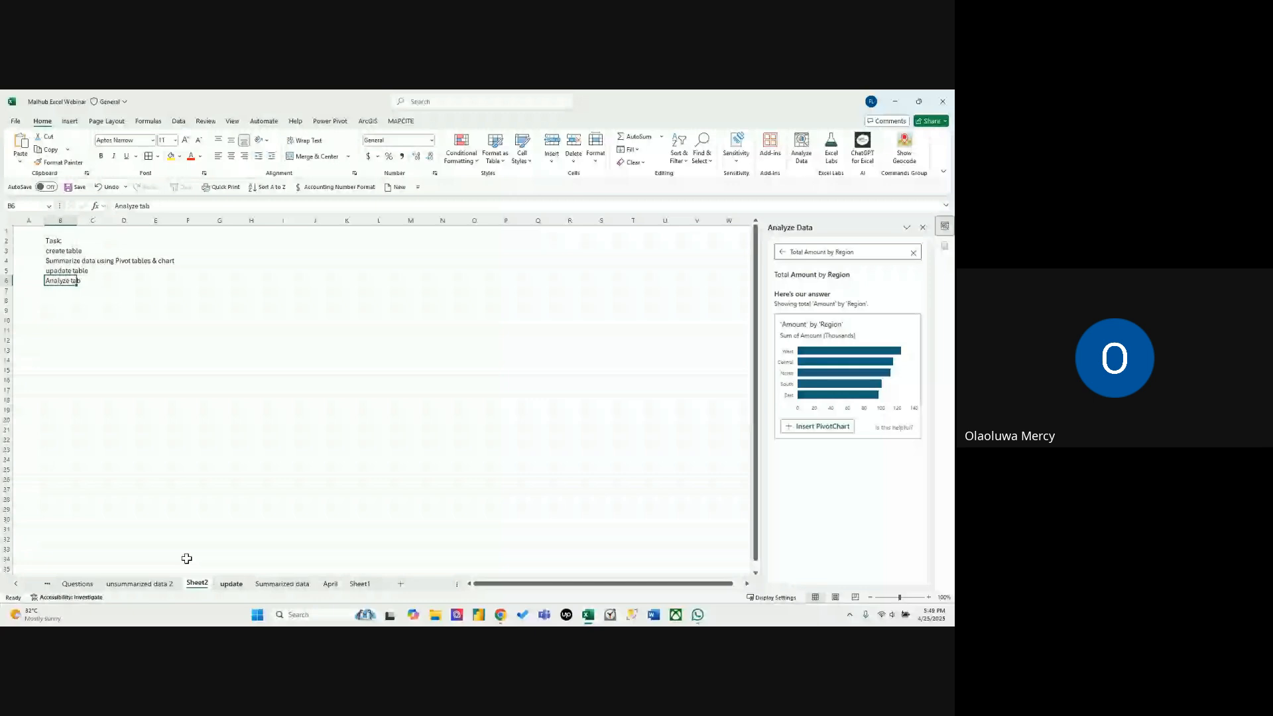
pyautogui.hotkey('ctrl', 'pagedown')
pyautogui.hotkey('ctrl', 'pagedown')
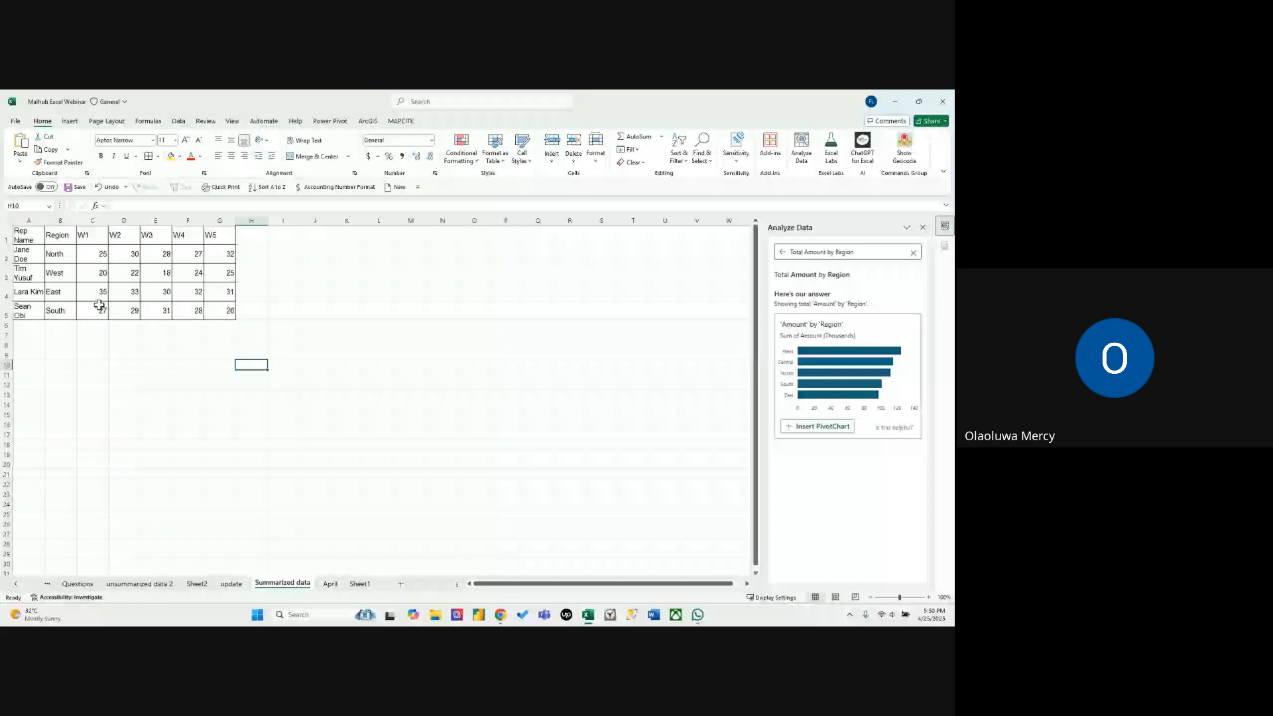
# Try AutoSum in H2 on the North rep's W1 to W5 values and undo the sum.
pyautogui.moveTo(93, 253); pyautogui.dragTo(216, 252)
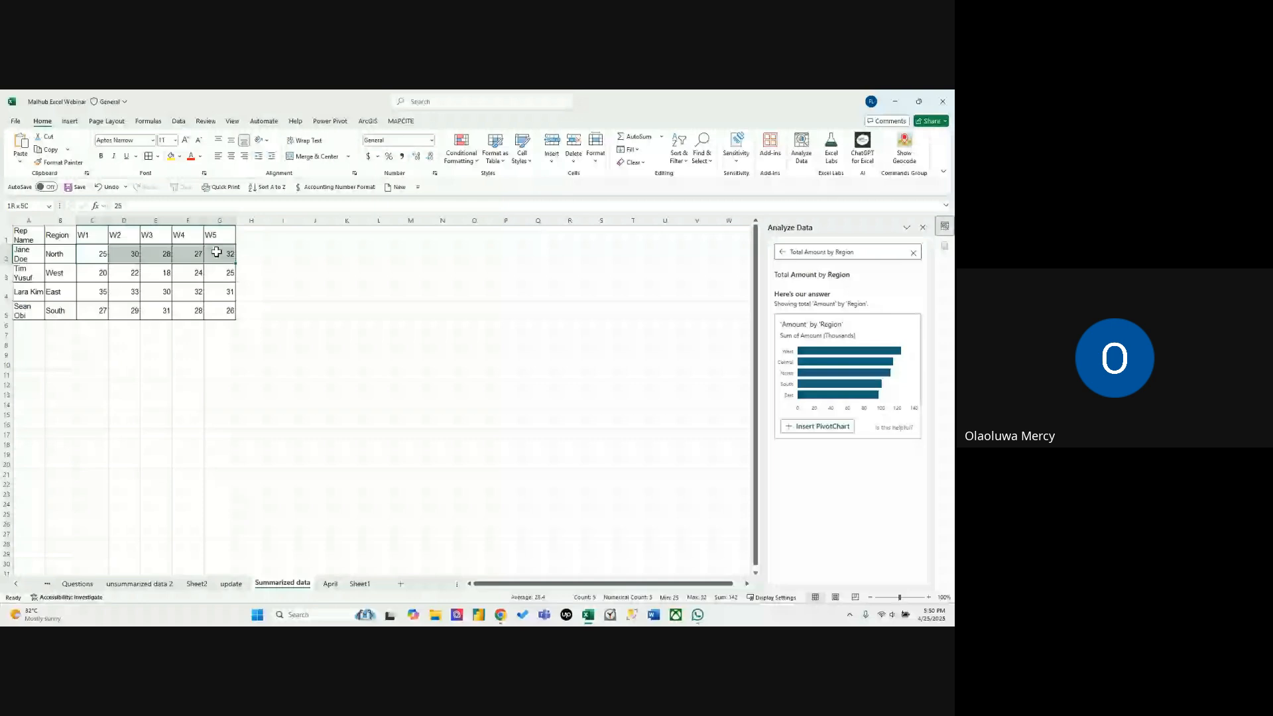
pyautogui.click(246, 252)
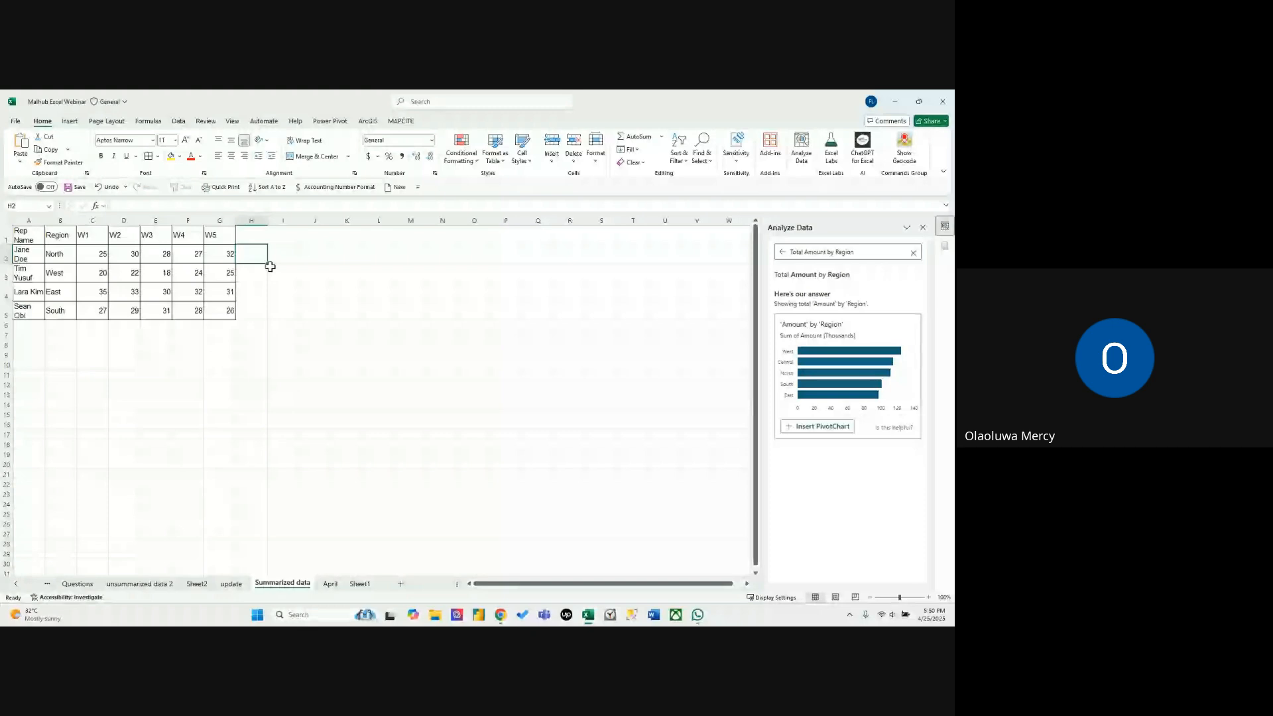
pyautogui.hotkey('alt', '=')
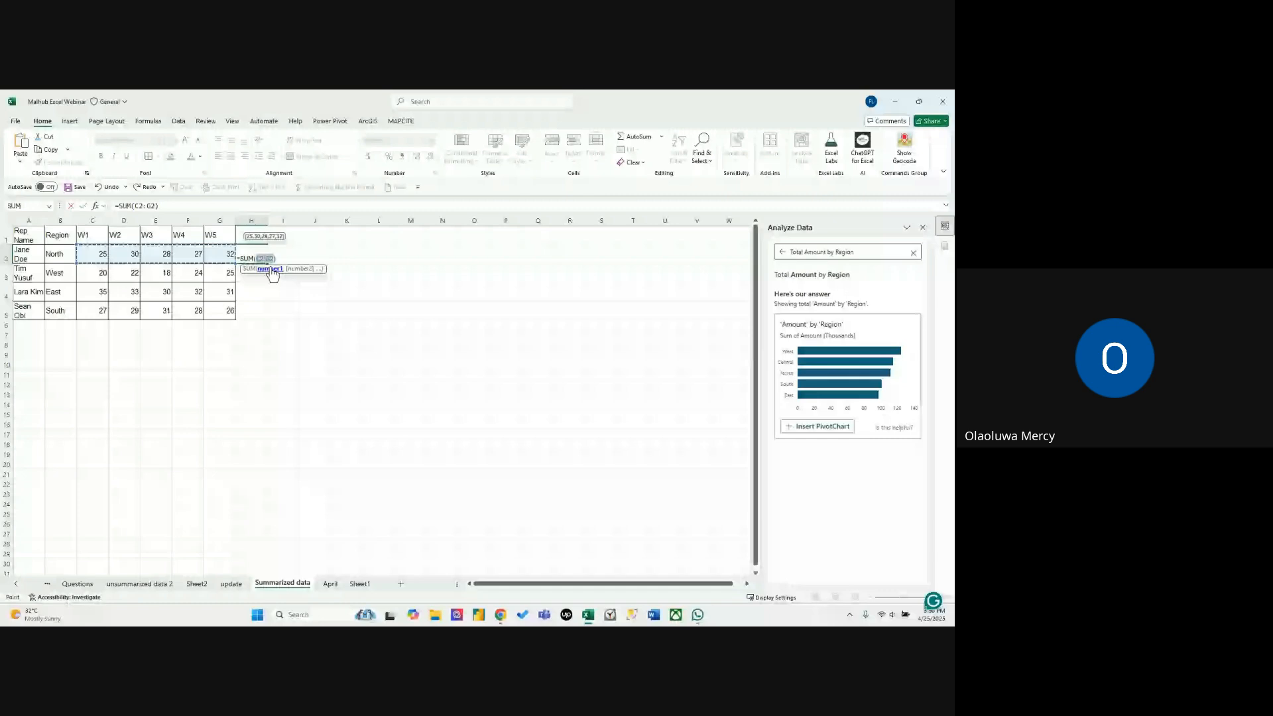
pyautogui.press('Return')
pyautogui.click(255, 256)
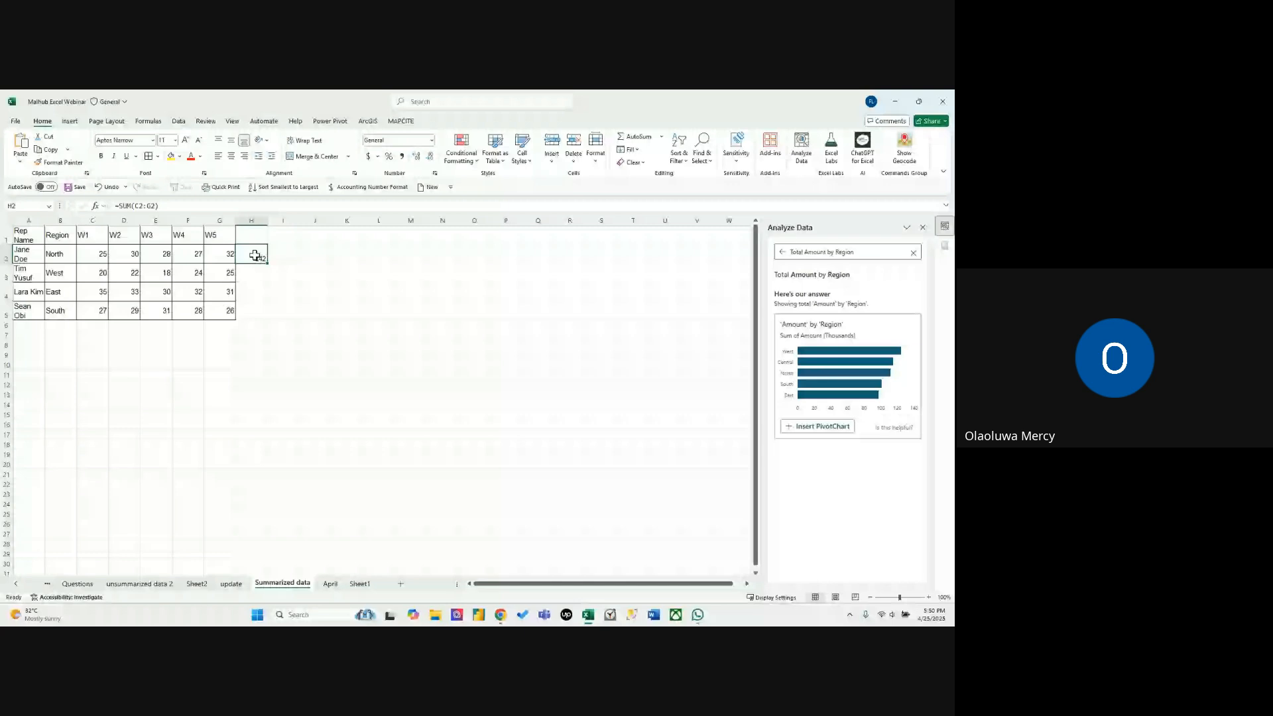
pyautogui.hotkey('ctrl', 'z')
pyautogui.hotkey('ctrl', 'z')
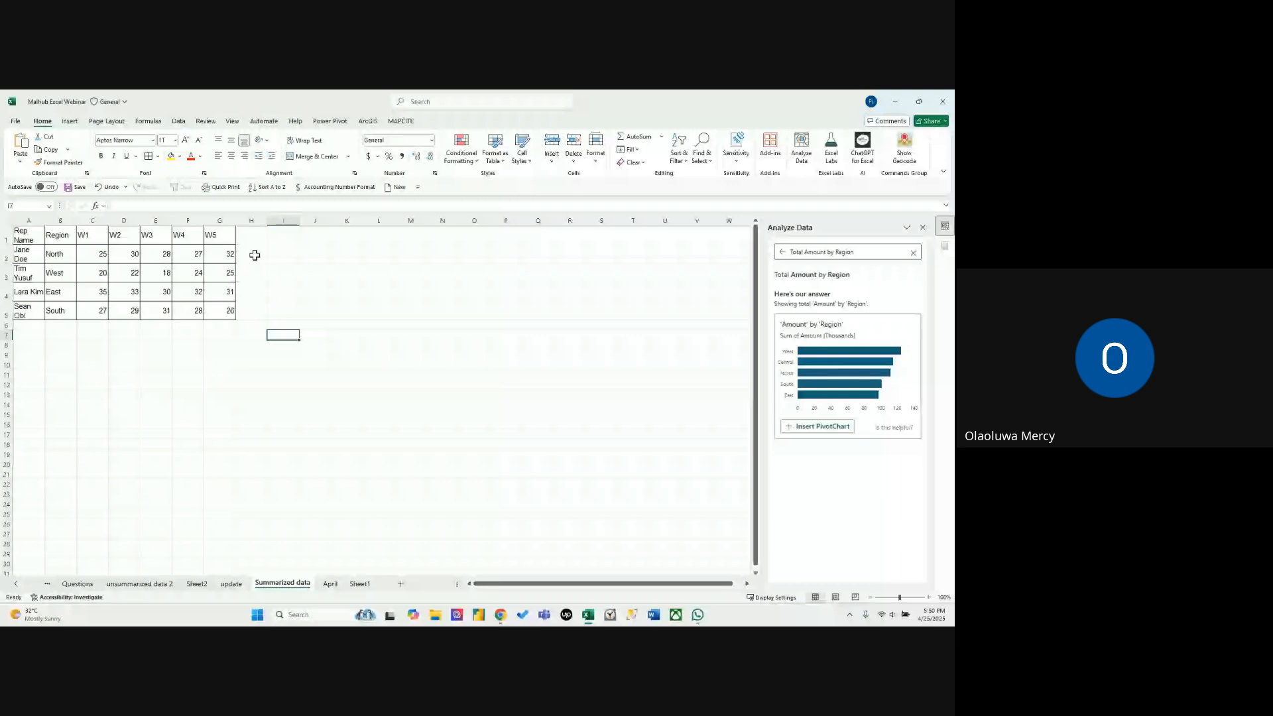
# AutoSum every row and week at once over A1:H6, including the blank edge cells, and enter Total as the heading in H1.
pyautogui.moveTo(27, 235); pyautogui.dragTo(255, 323)
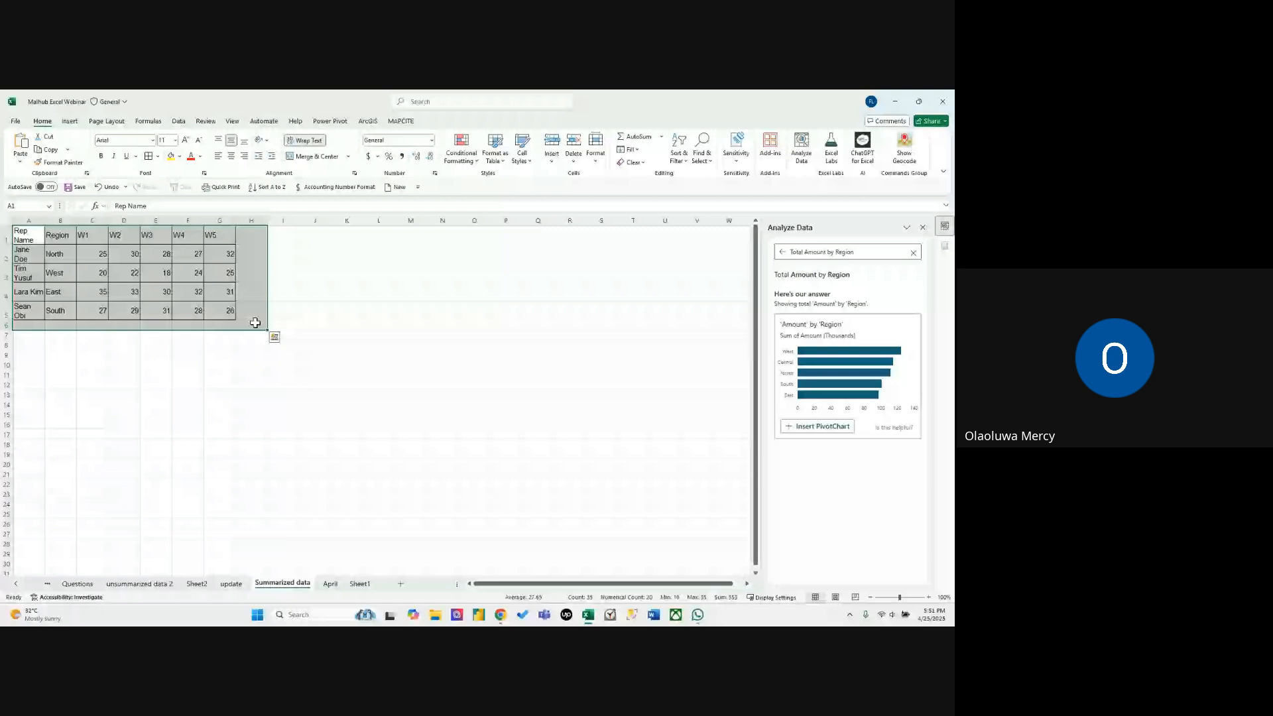
pyautogui.hotkey('alt', '=')
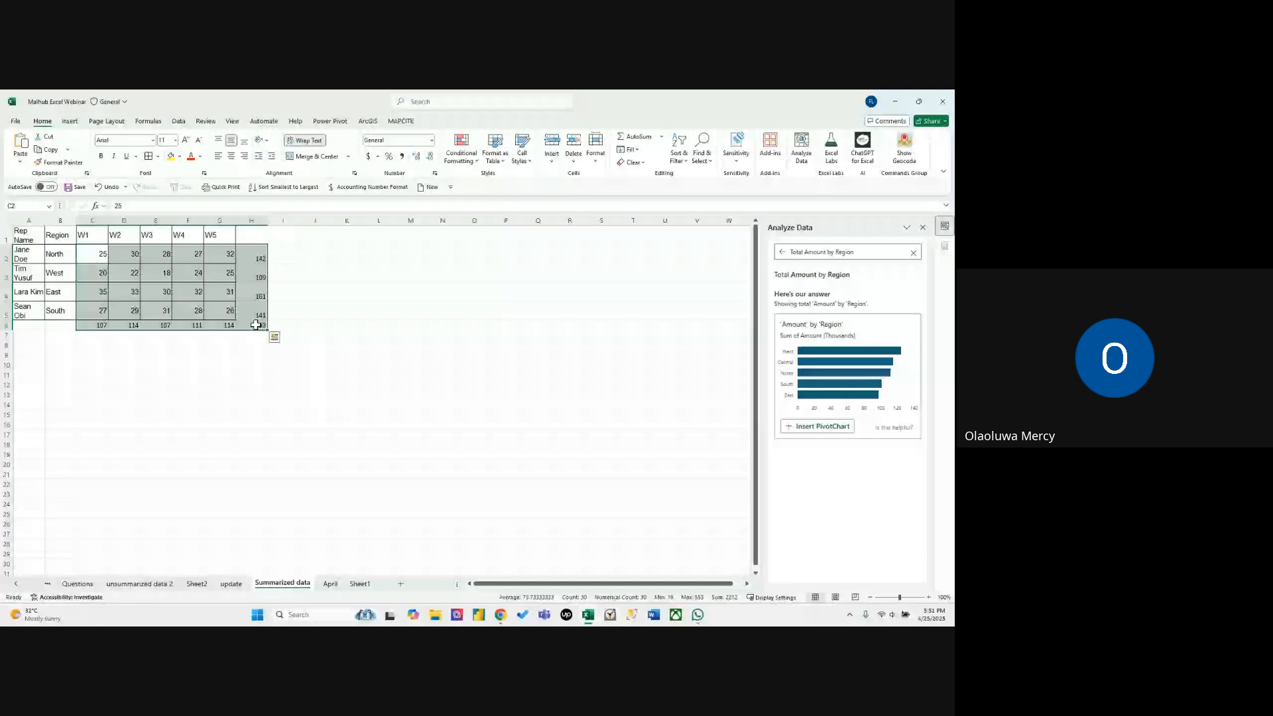
pyautogui.click(259, 235)
pyautogui.write('T')
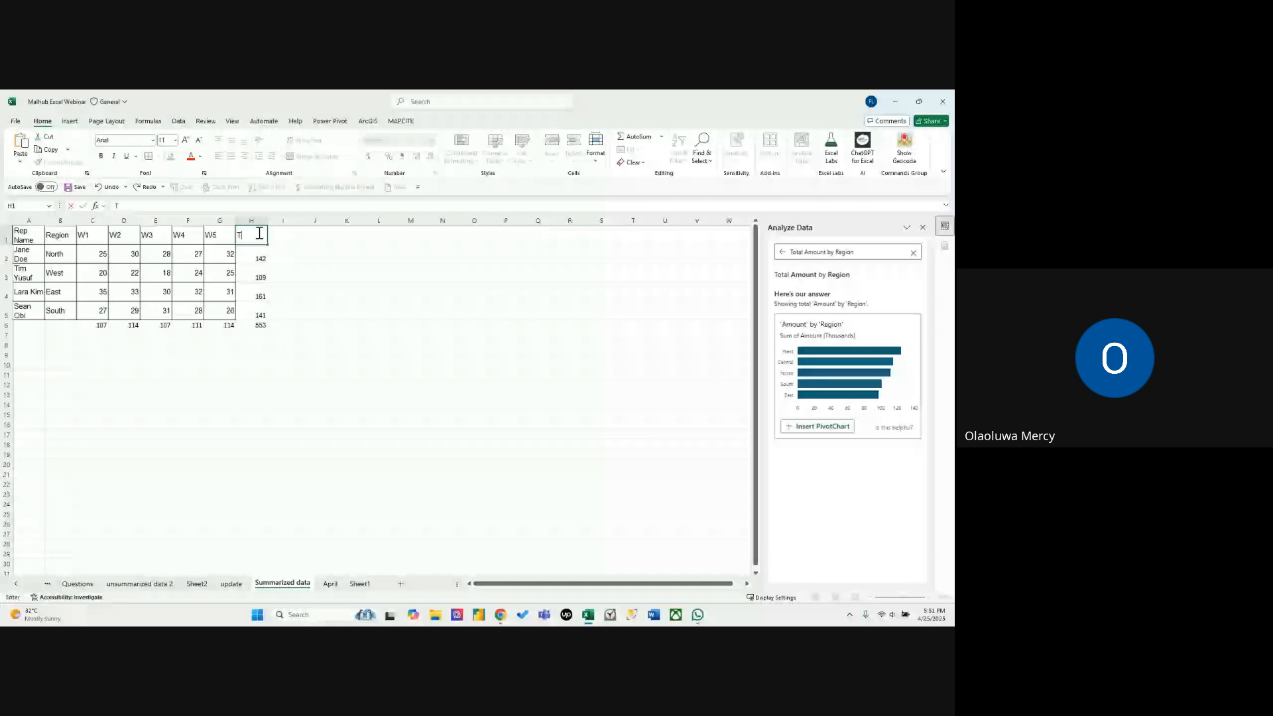
pyautogui.write('otal')
pyautogui.press('Return')
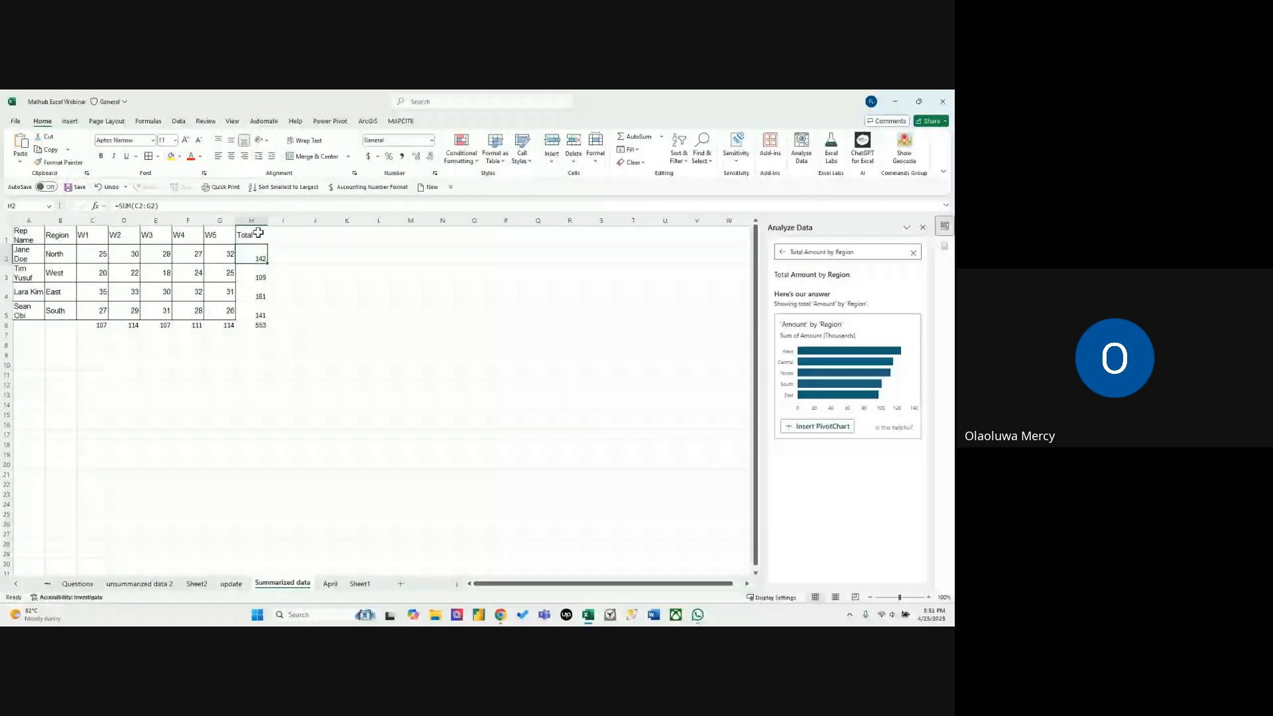
pyautogui.click(264, 274)
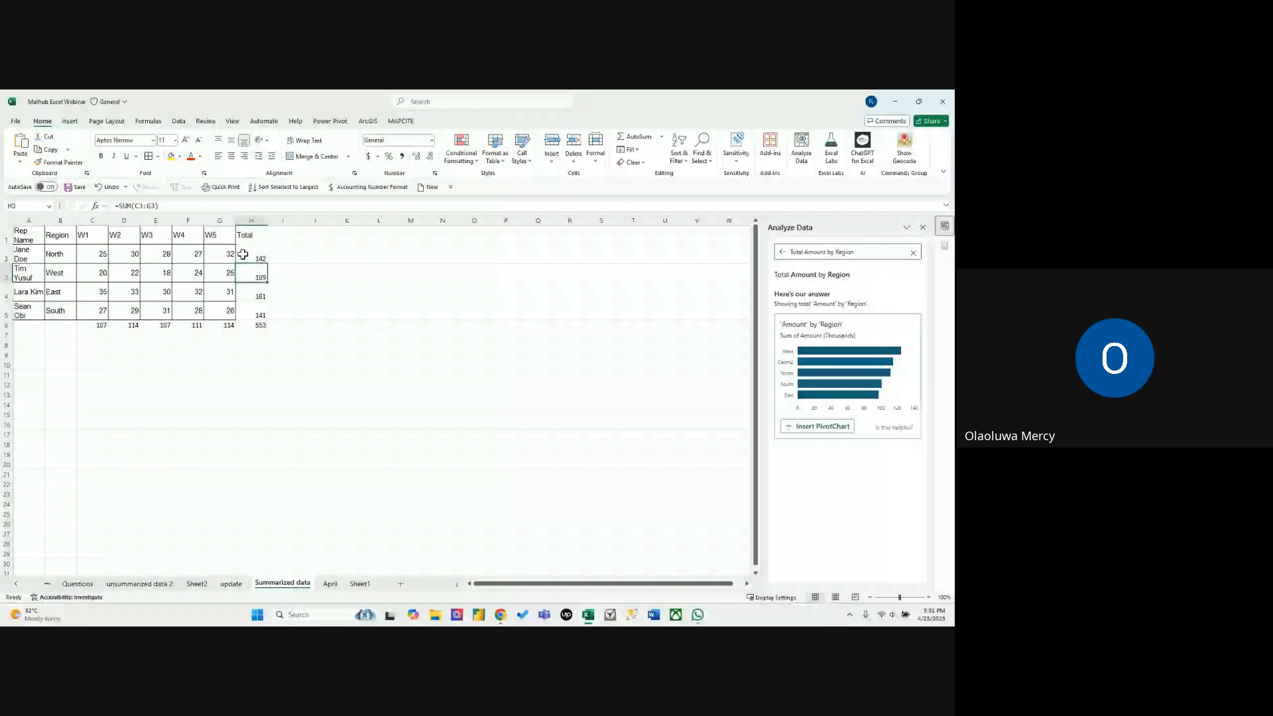
# Insert a column chart of the Total values in H1:H5 with the rep names in A2:A5 as horizontal axis labels.
pyautogui.moveTo(249, 235); pyautogui.dragTo(257, 312)
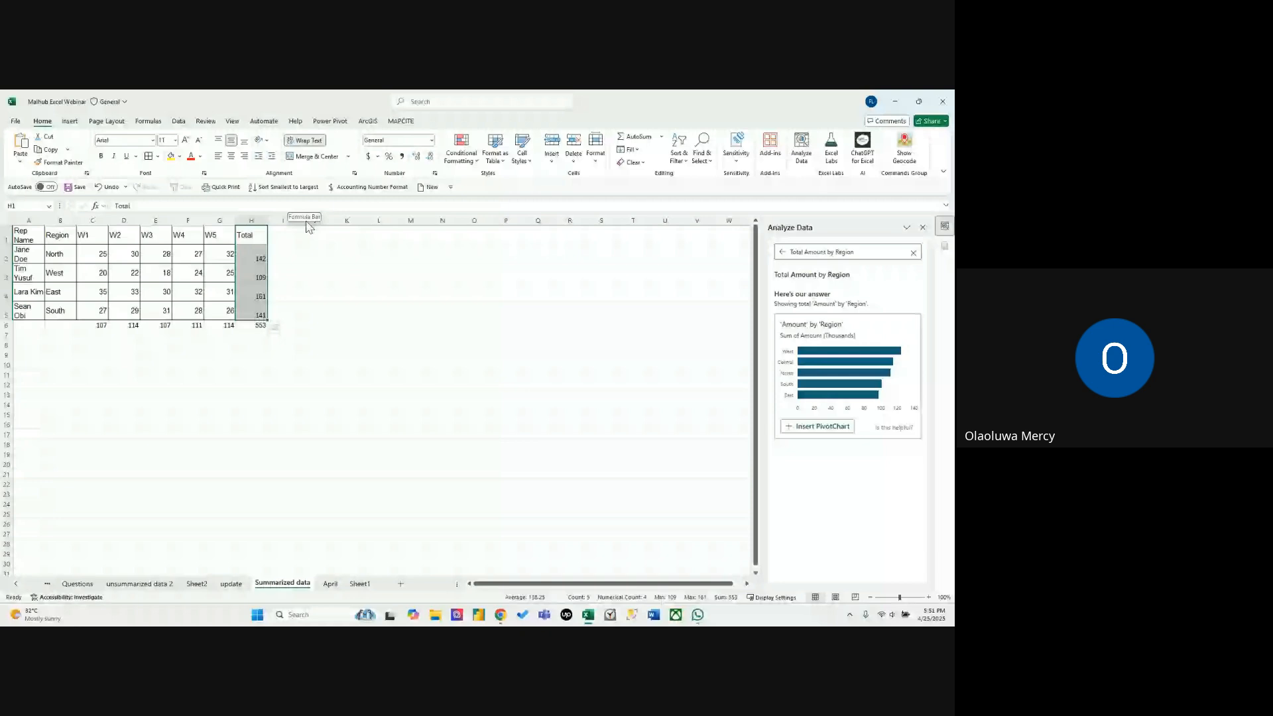
pyautogui.click(70, 122)
pyautogui.click(362, 138)
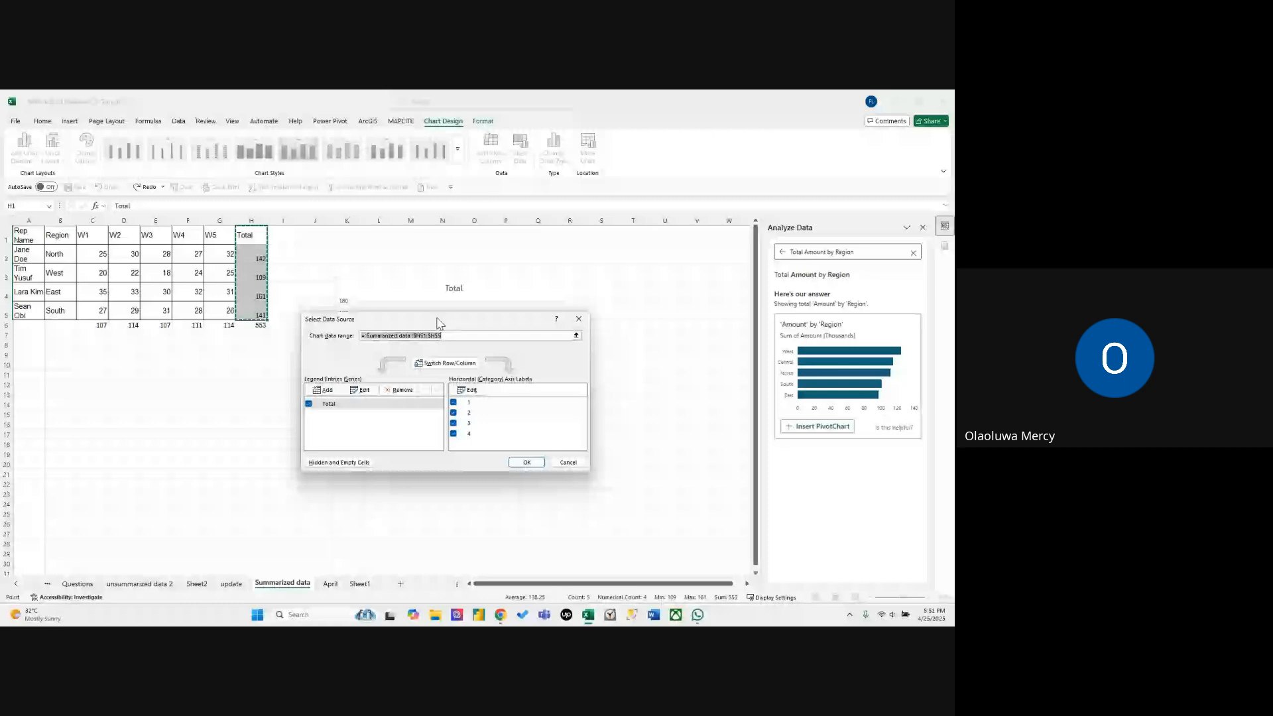
pyautogui.click(468, 390)
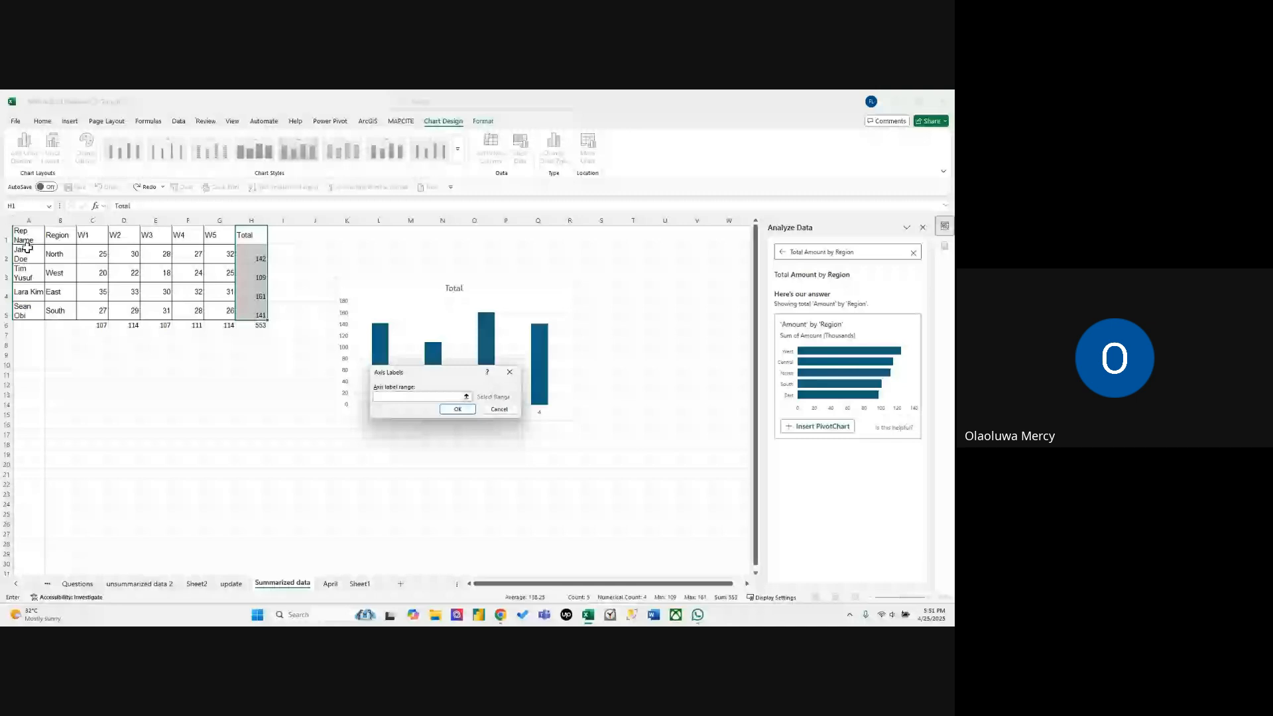
pyautogui.moveTo(27, 246); pyautogui.dragTo(32, 272)
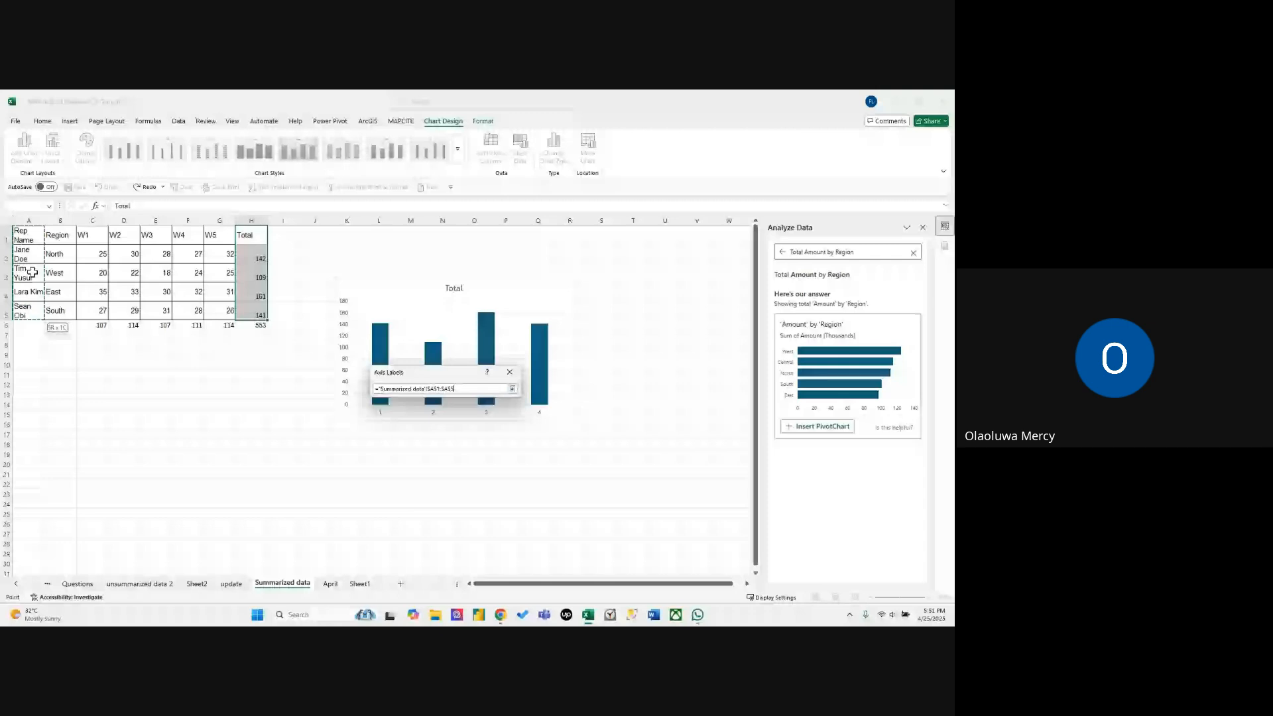
pyautogui.moveTo(27, 254); pyautogui.dragTo(29, 302)
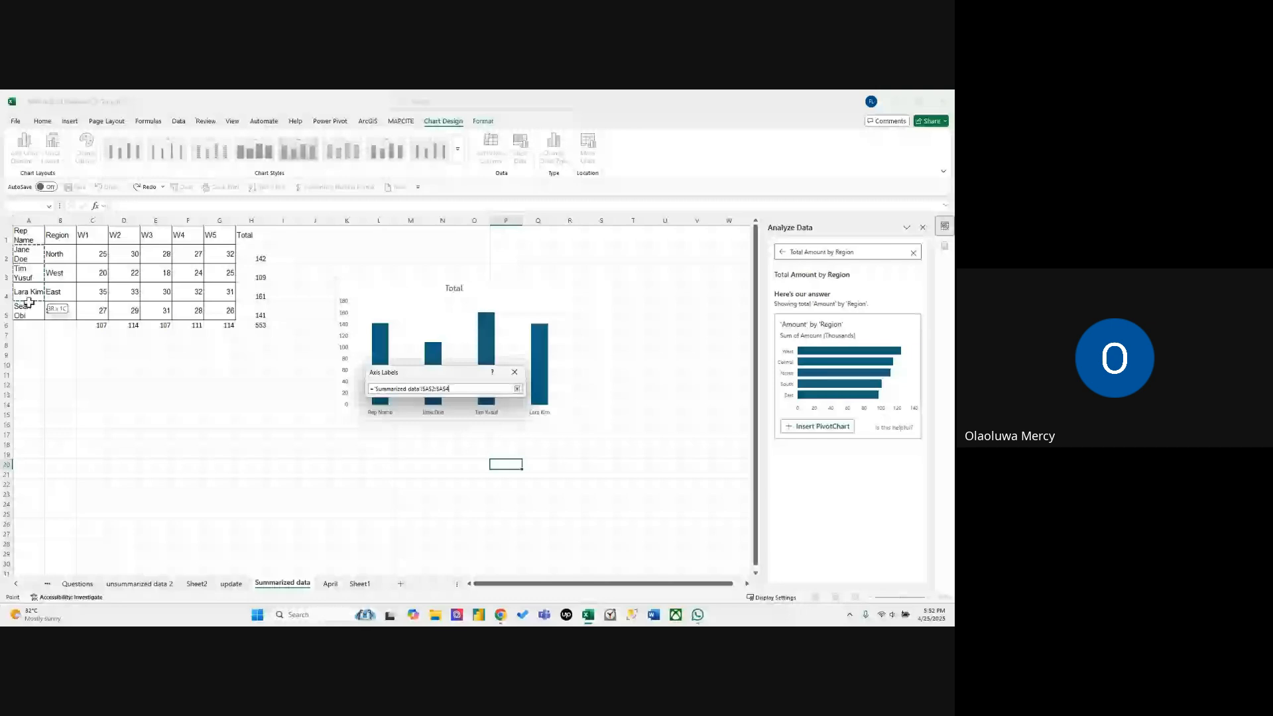
pyautogui.moveTo(28, 303); pyautogui.dragTo(28, 312)
pyautogui.click(464, 413)
pyautogui.click(533, 428)
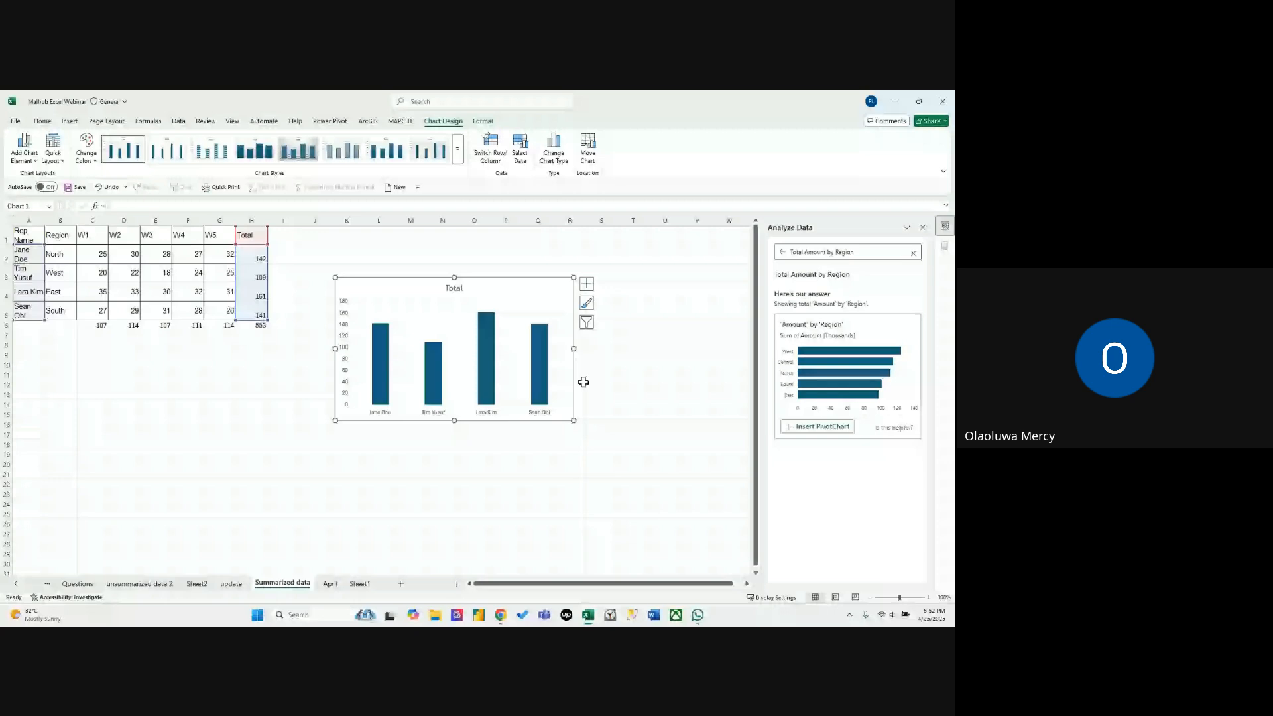
# Reduce the gap width between the Total chart's columns and give the series a solid orange fill.
pyautogui.doubleClick(540, 372)
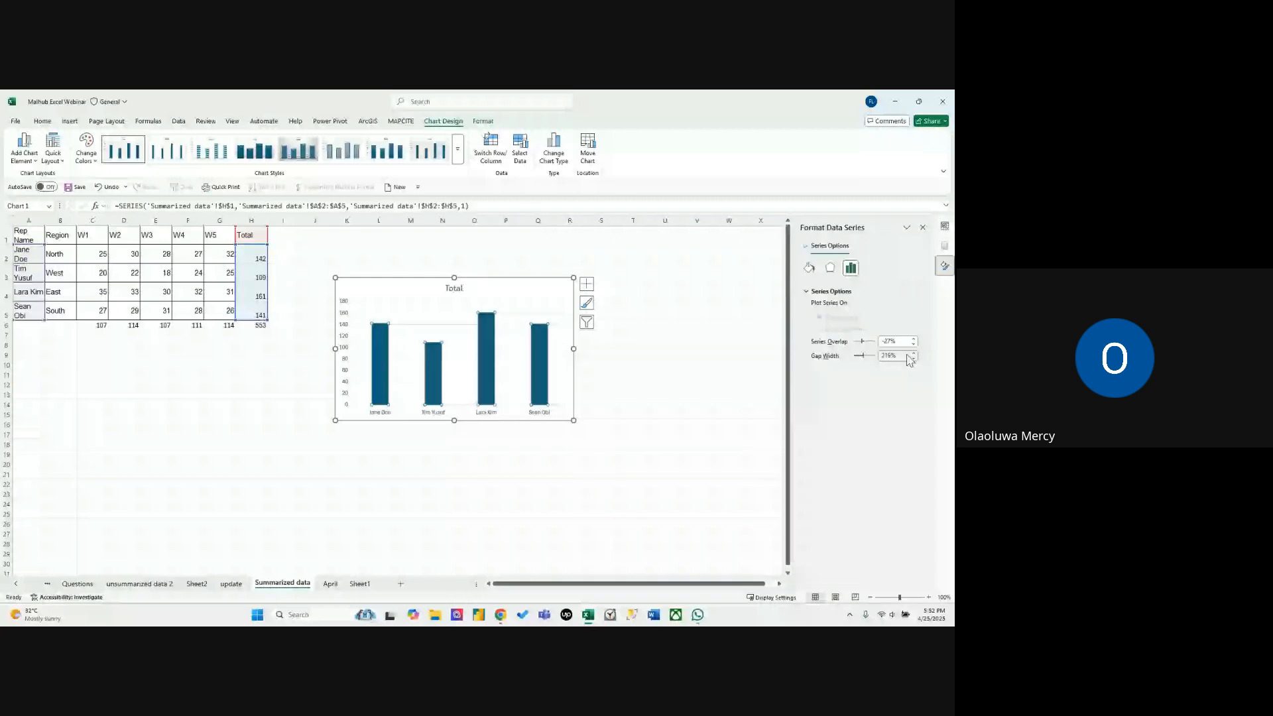
pyautogui.moveTo(863, 356); pyautogui.dragTo(855, 357)
pyautogui.click(809, 268)
pyautogui.click(821, 306)
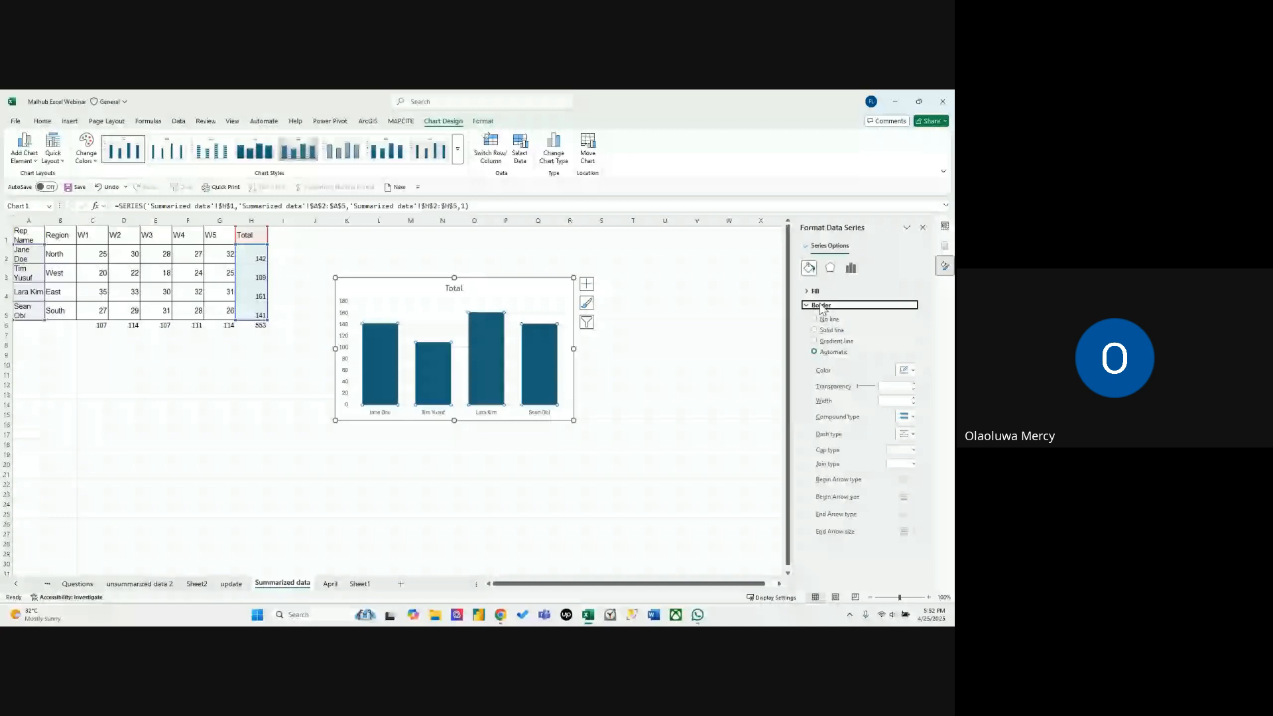
pyautogui.click(815, 291)
pyautogui.click(907, 405)
pyautogui.click(874, 459)
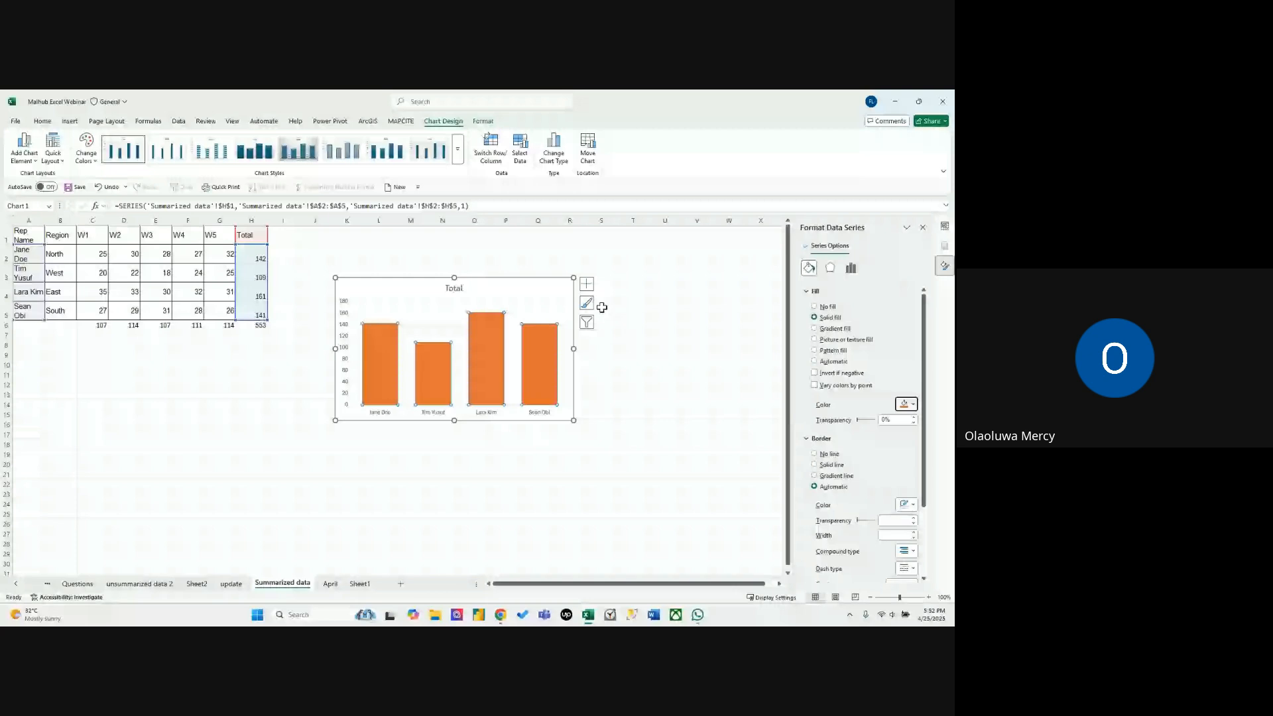
# Add data labels to the Total chart at the Inside End position, with a light solid fill and larger text.
pyautogui.click(586, 285)
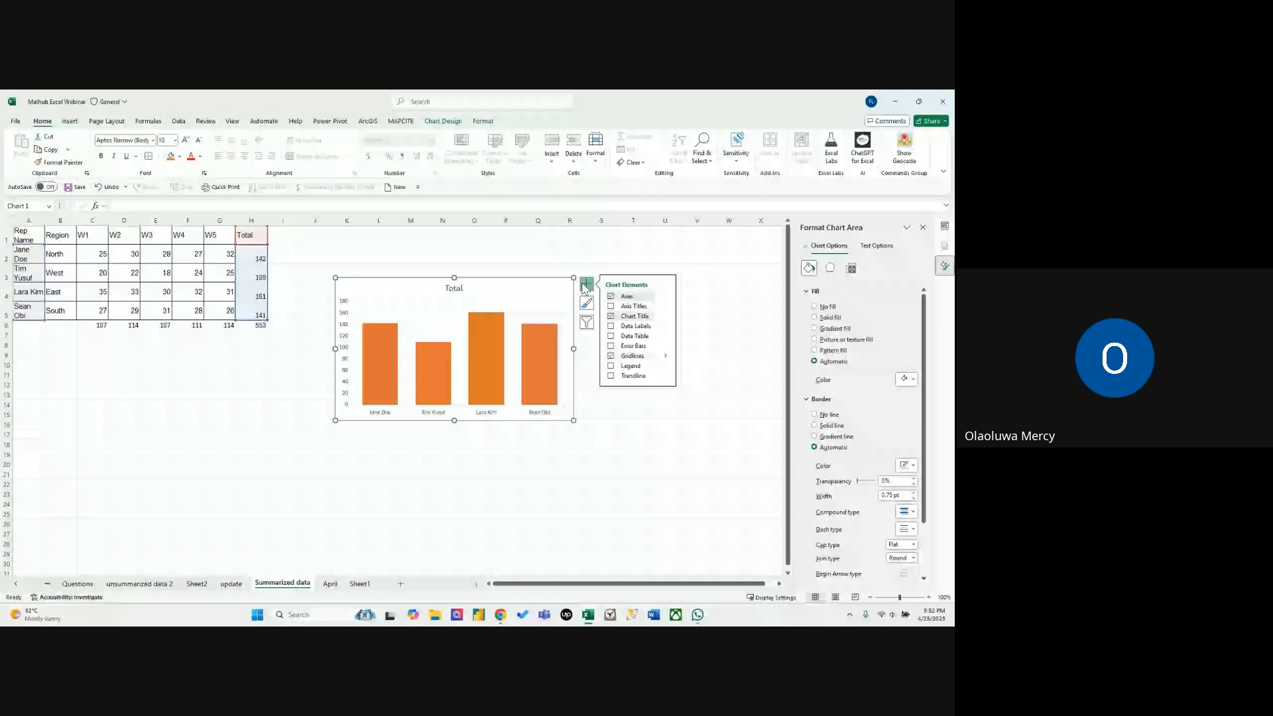
pyautogui.click(610, 326)
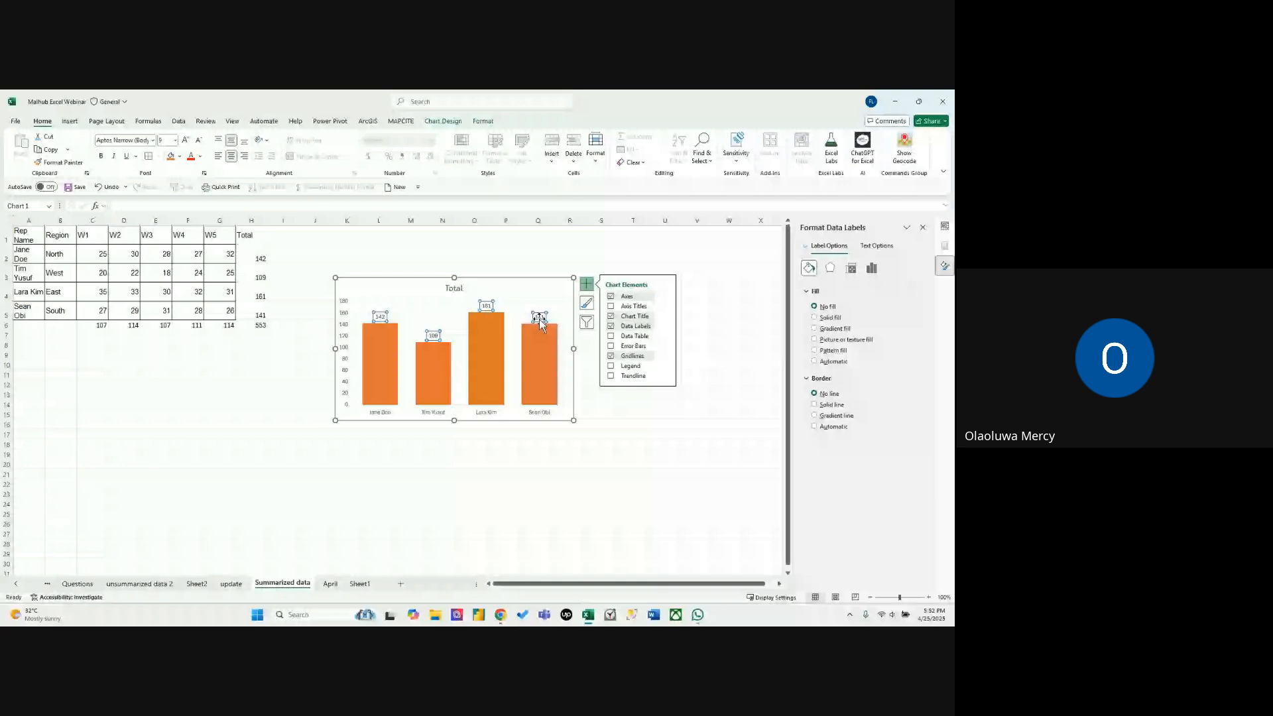
pyautogui.click(871, 268)
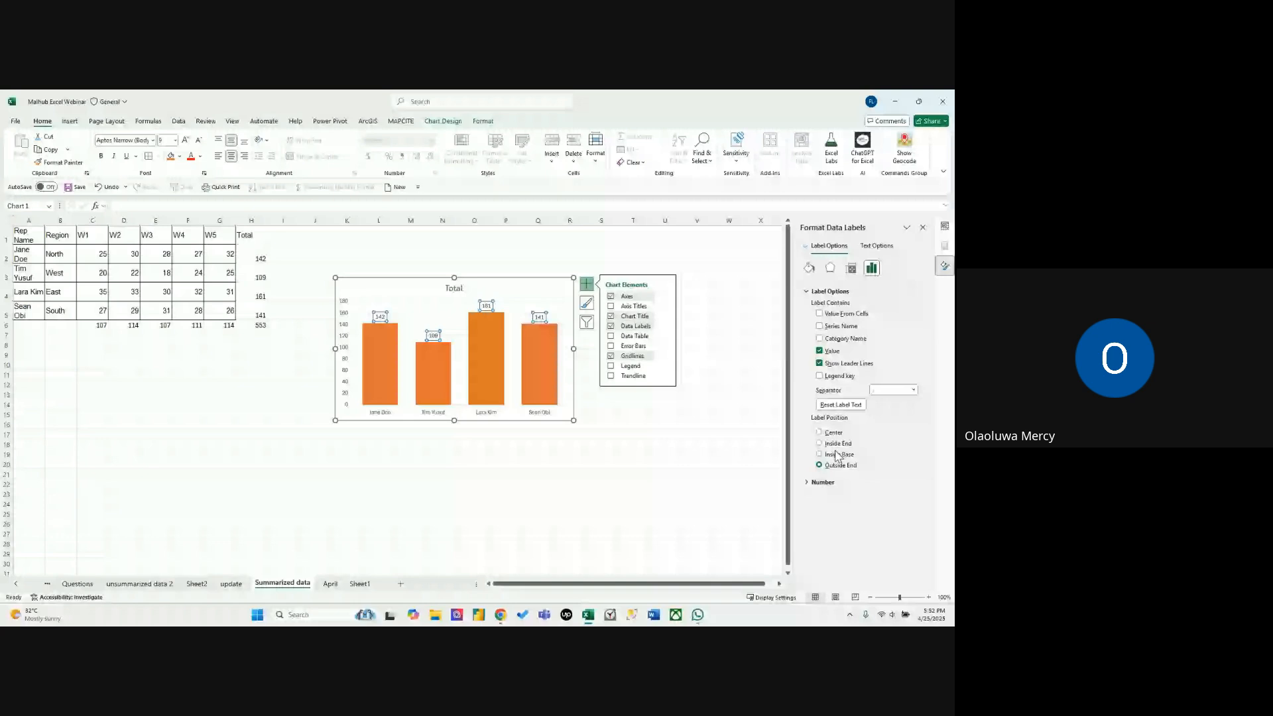
pyautogui.click(837, 443)
pyautogui.click(809, 268)
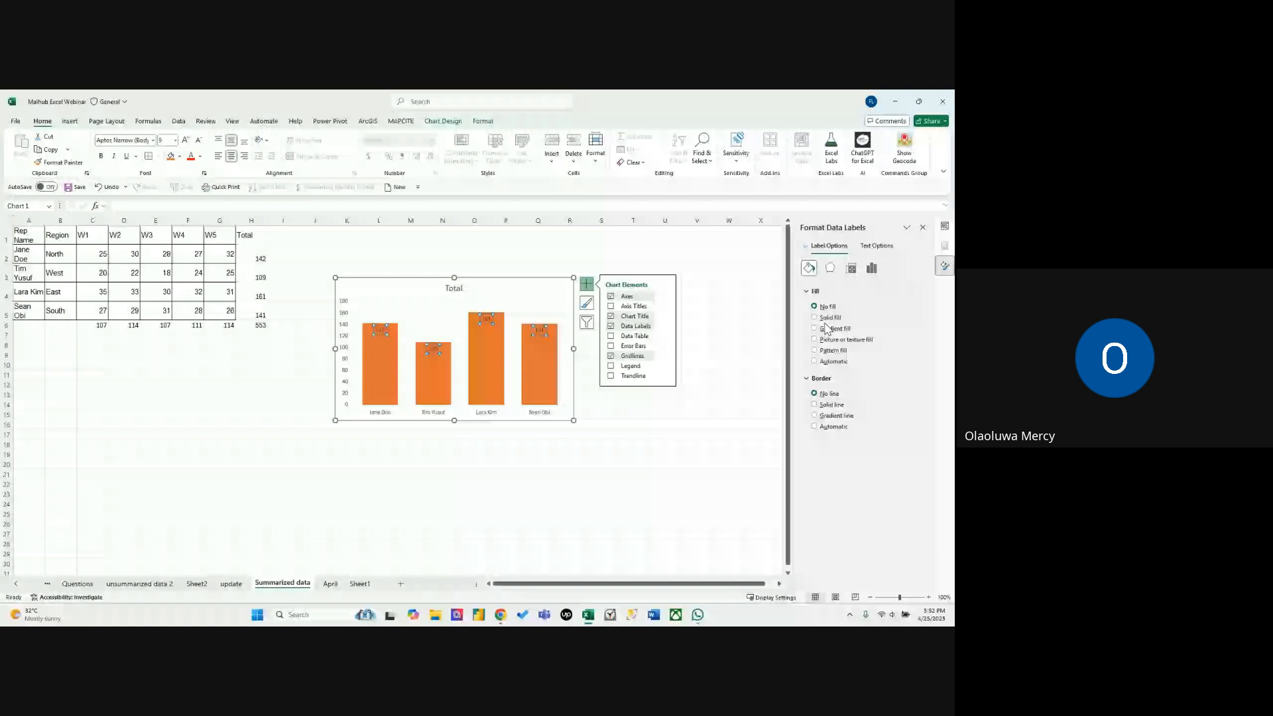
pyautogui.click(872, 268)
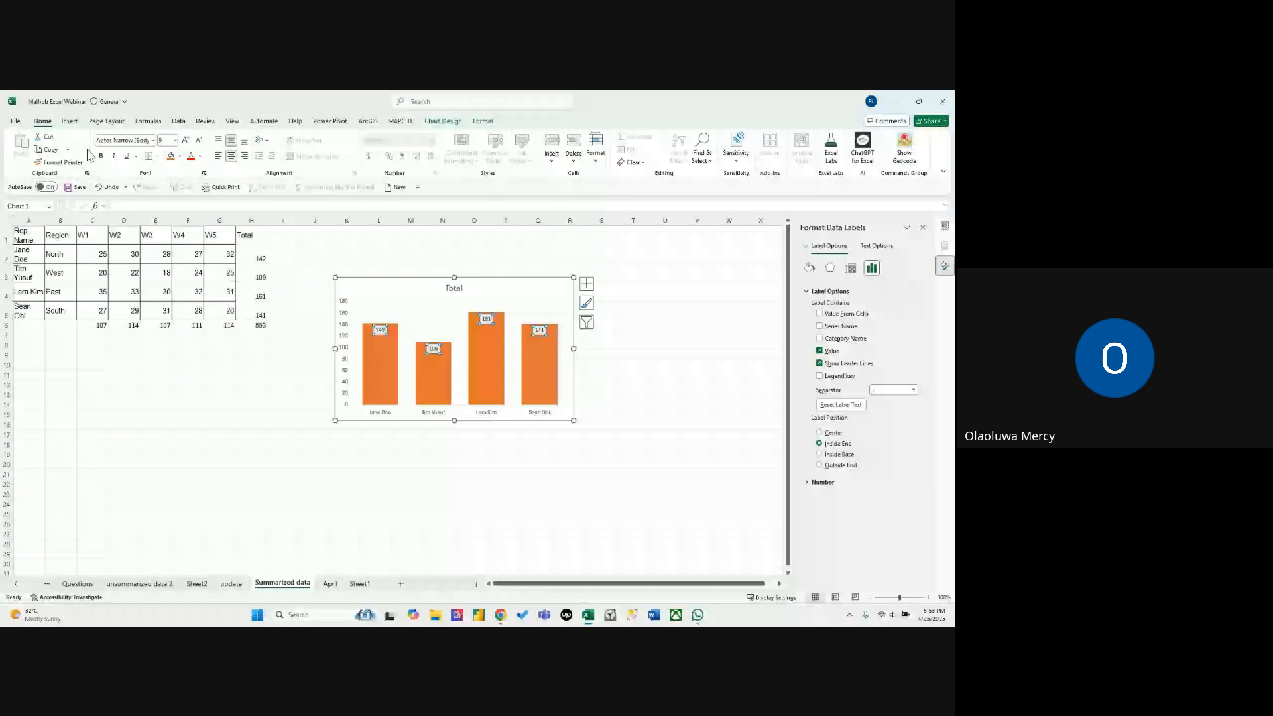
pyautogui.click(624, 345)
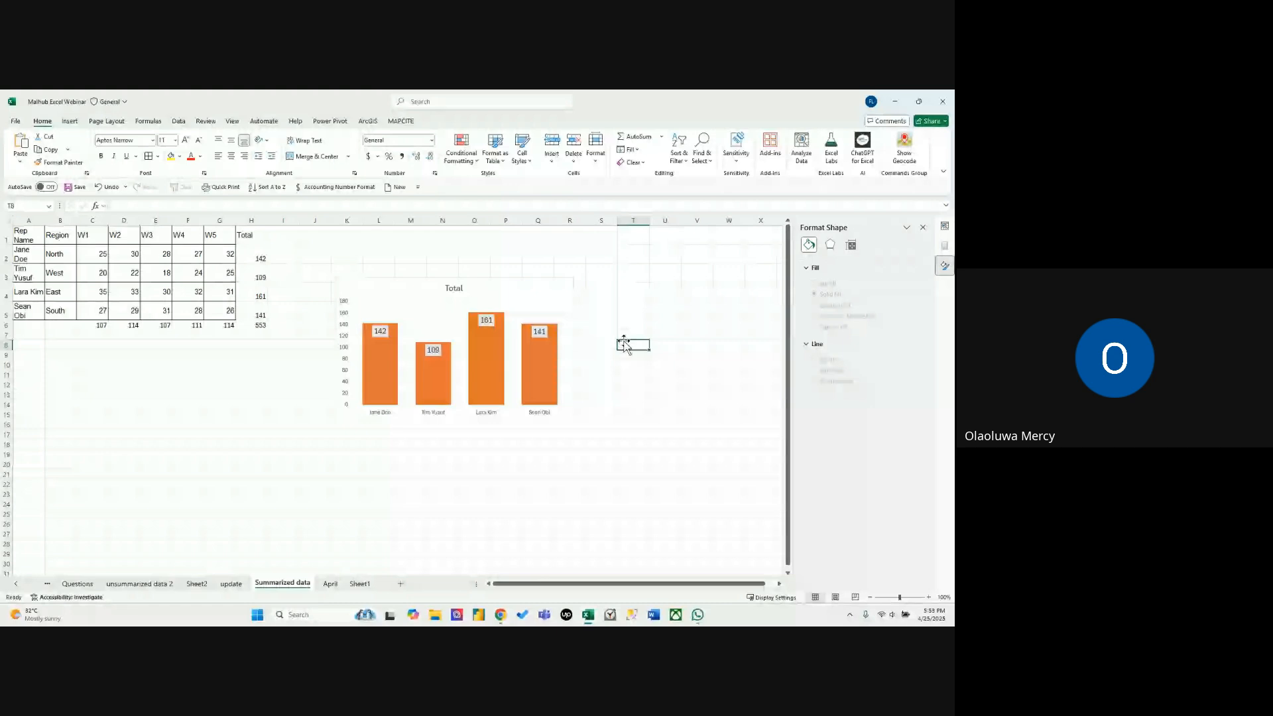
# Set the Total chart's horizontal axis labels to 11-point bold text.
pyautogui.click(574, 329)
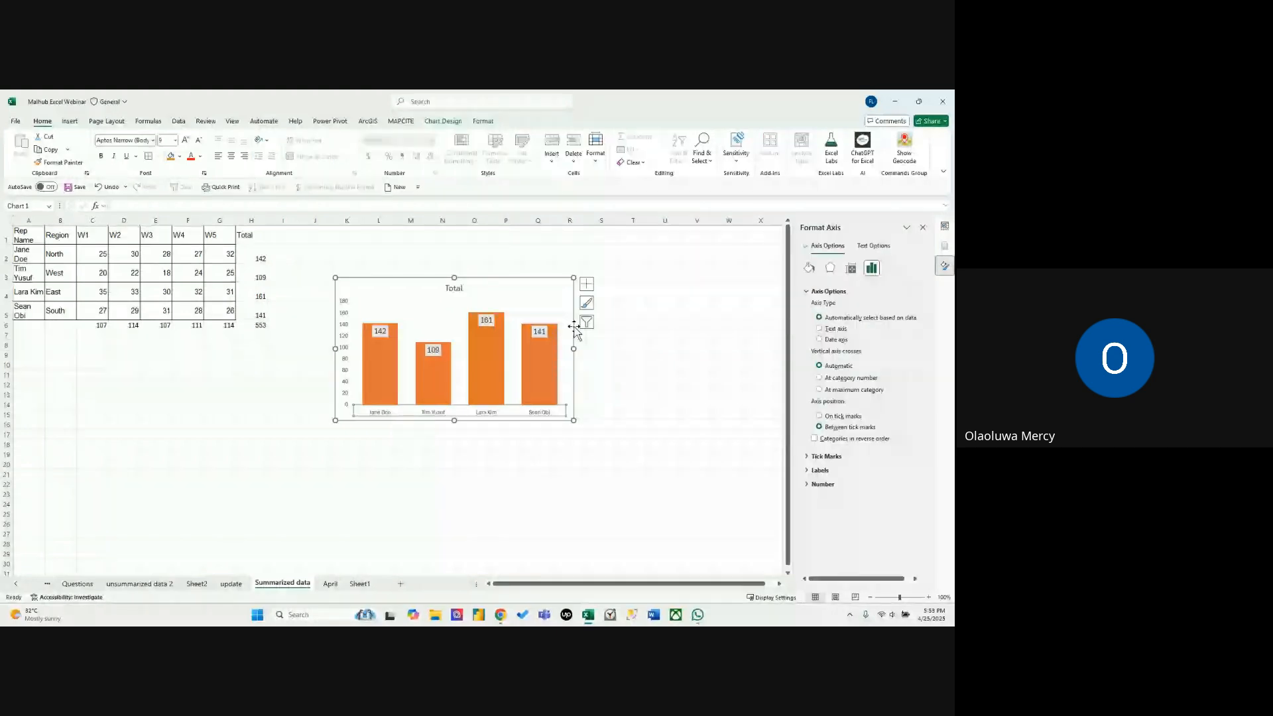
pyautogui.click(185, 140)
pyautogui.click(185, 140)
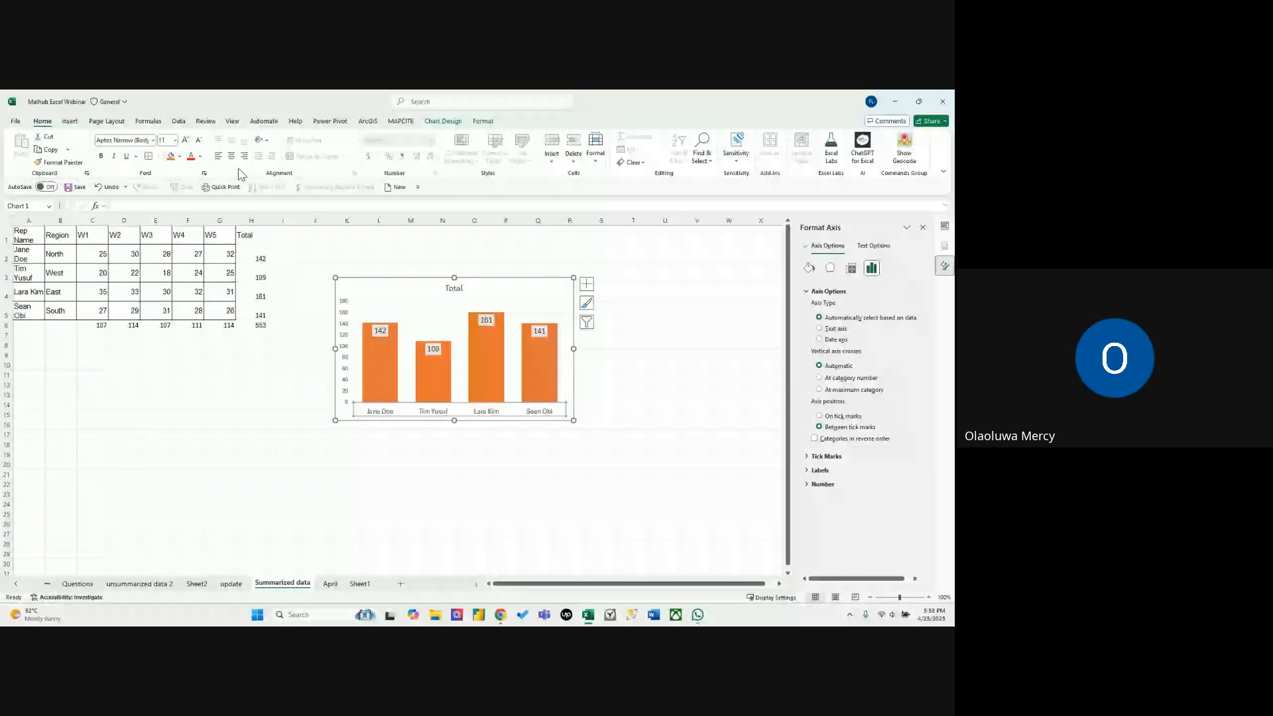
pyautogui.click(405, 443)
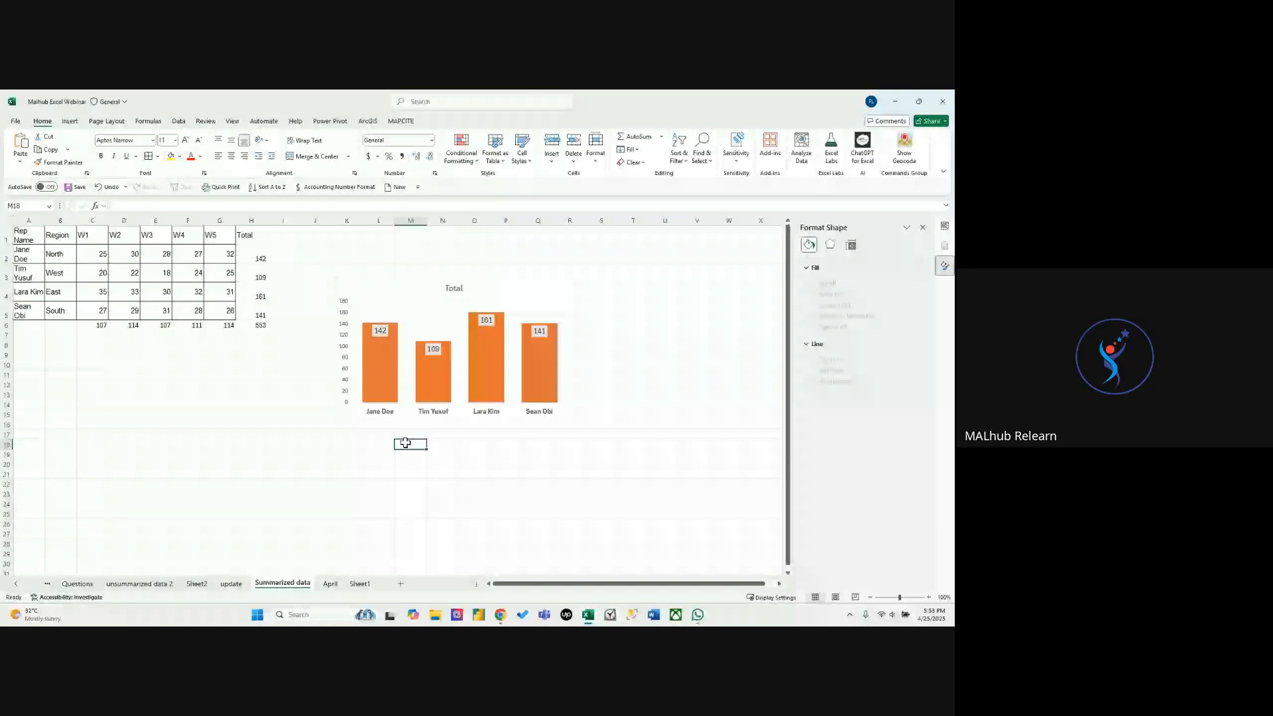
# Save the formatted Total chart as a chart template named chARTTEMPLATE.
pyautogui.click(549, 292)
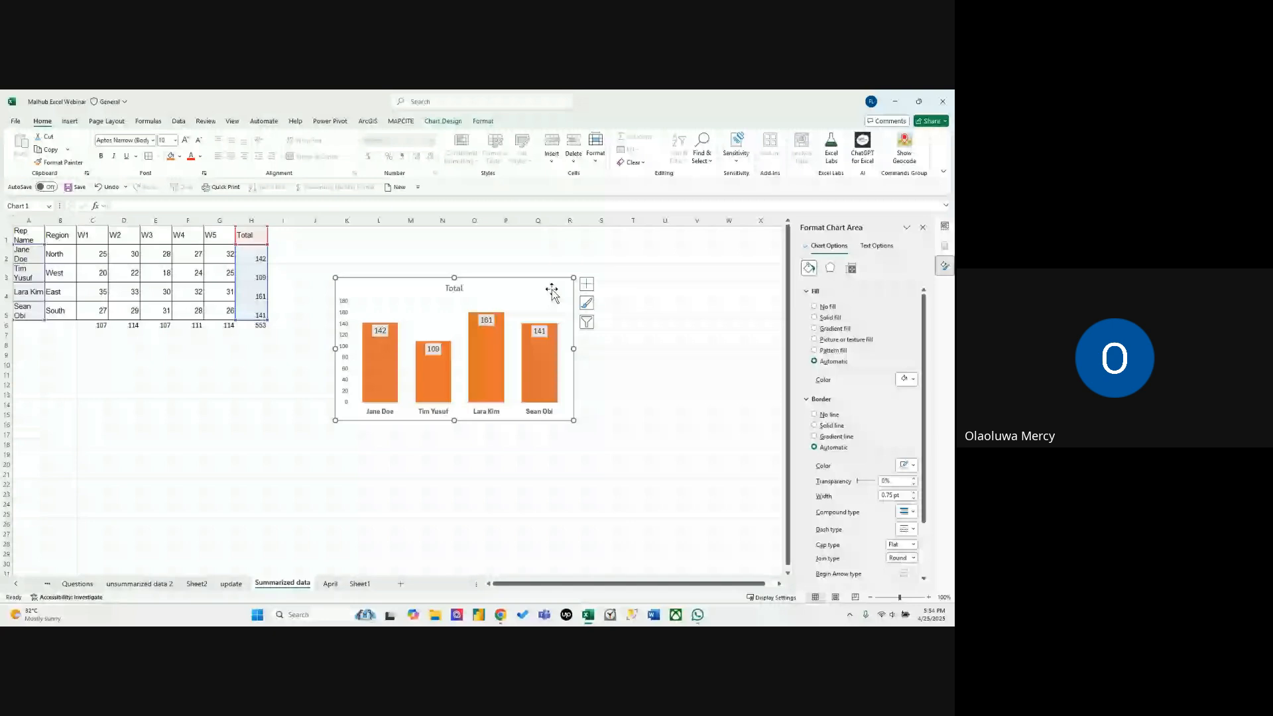
pyautogui.rightClick(545, 286)
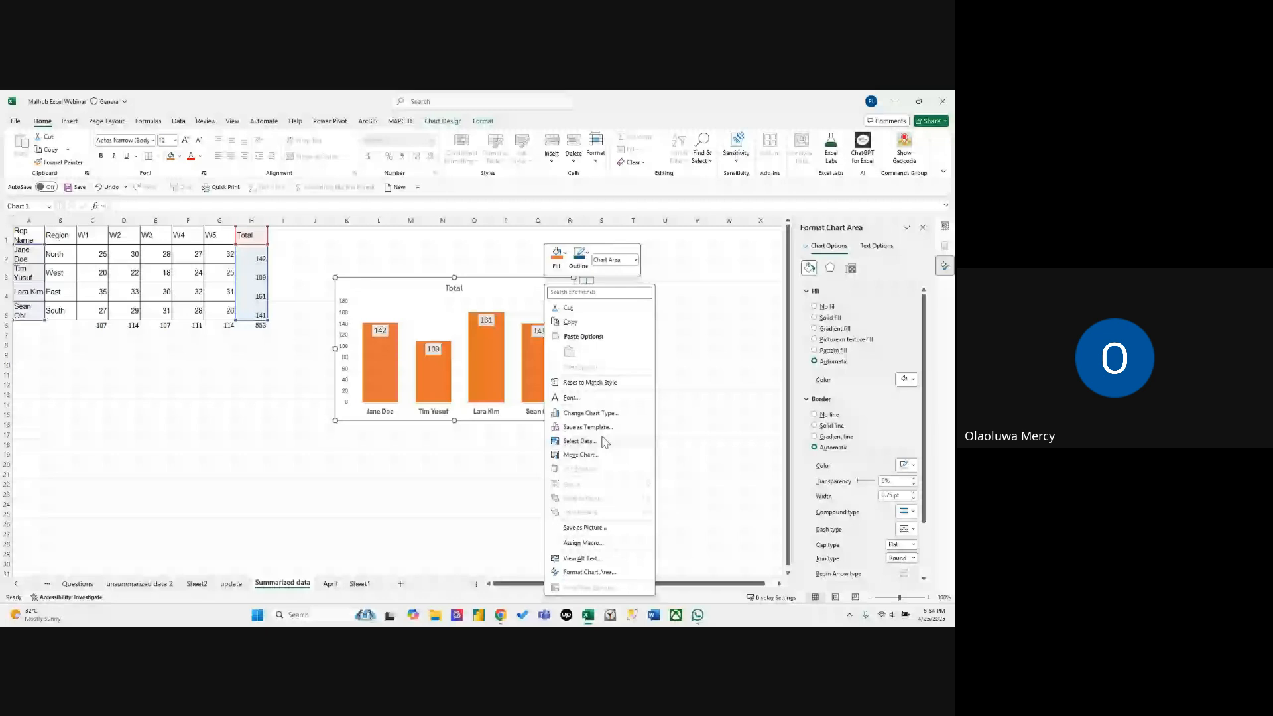
pyautogui.click(588, 427)
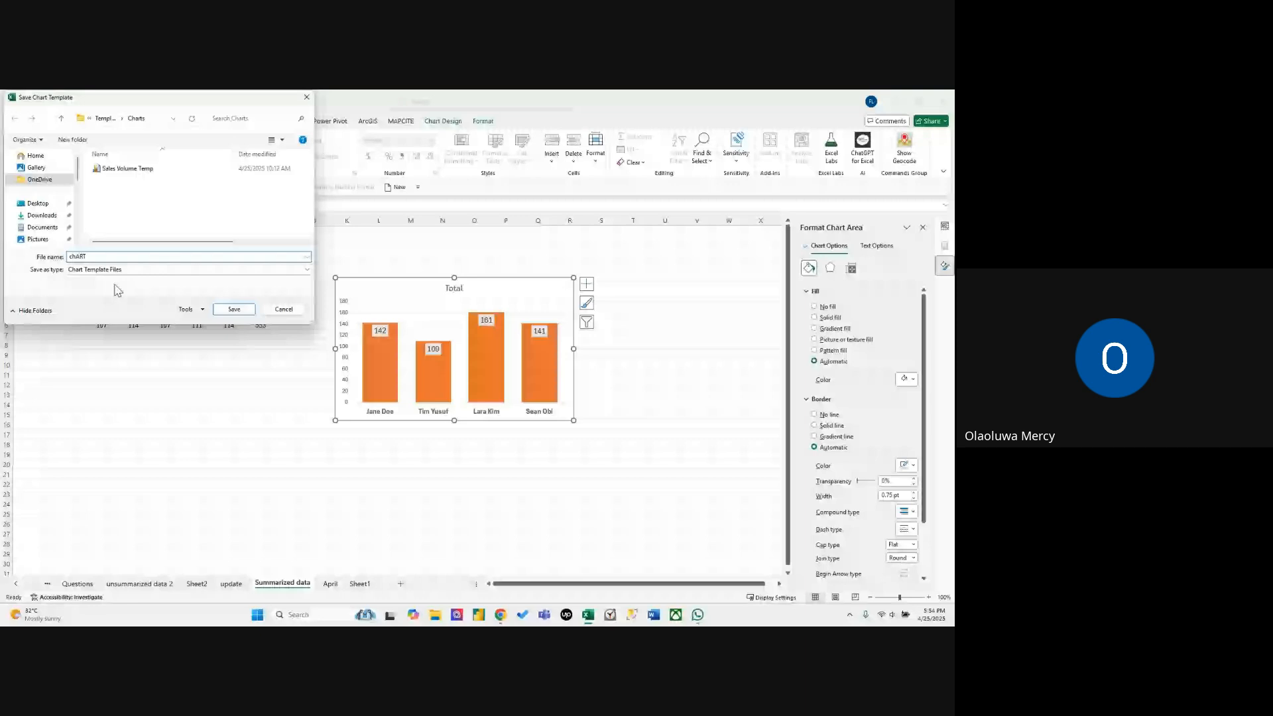
pyautogui.write('TEMPLATE')
pyautogui.click(249, 312)
pyautogui.click(284, 384)
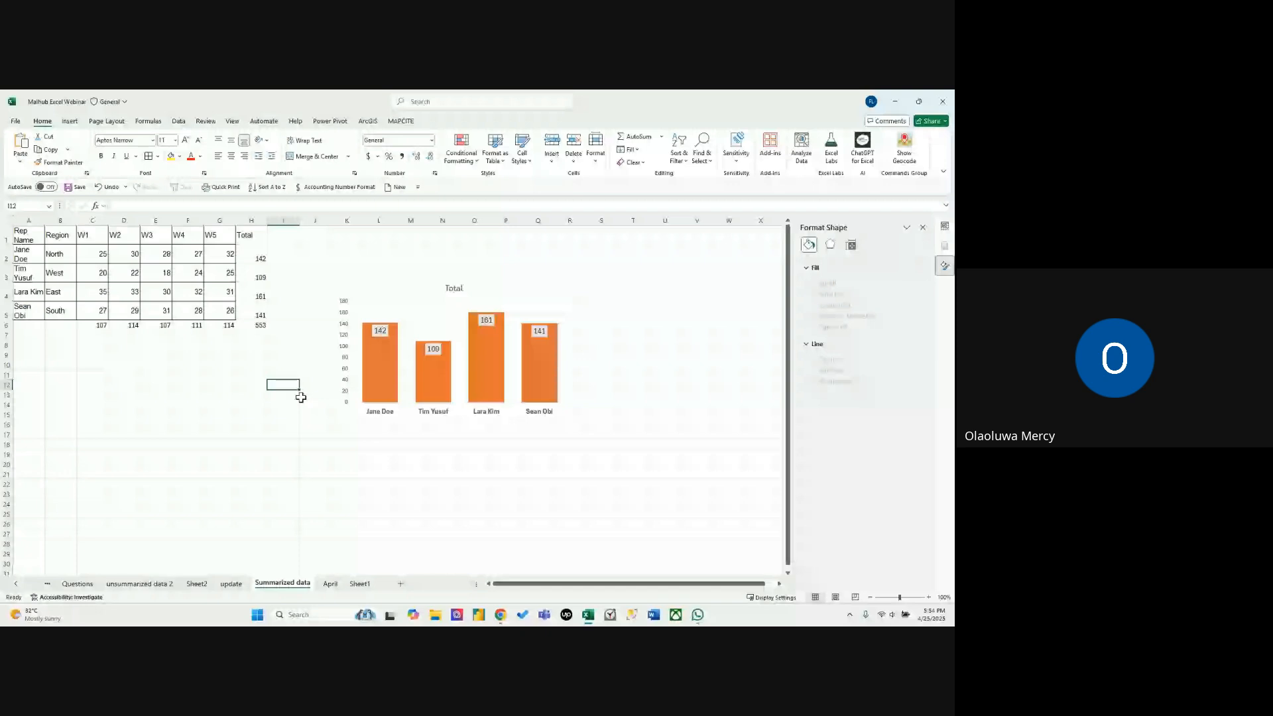
# On the April sheet, insert a chart of the Region and W1 data in B1:C5 using the saved chARTTEMPLATE template.
pyautogui.hotkey('ctrl', 'pagedown')
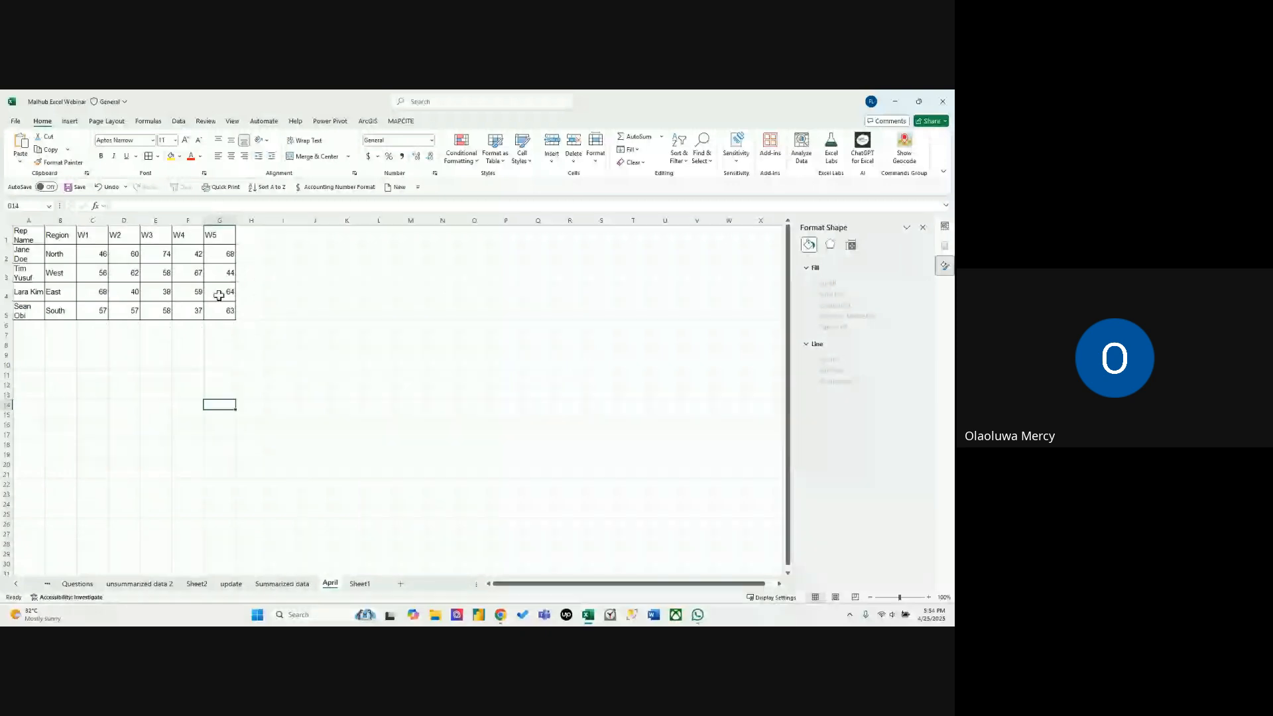
pyautogui.click(217, 236)
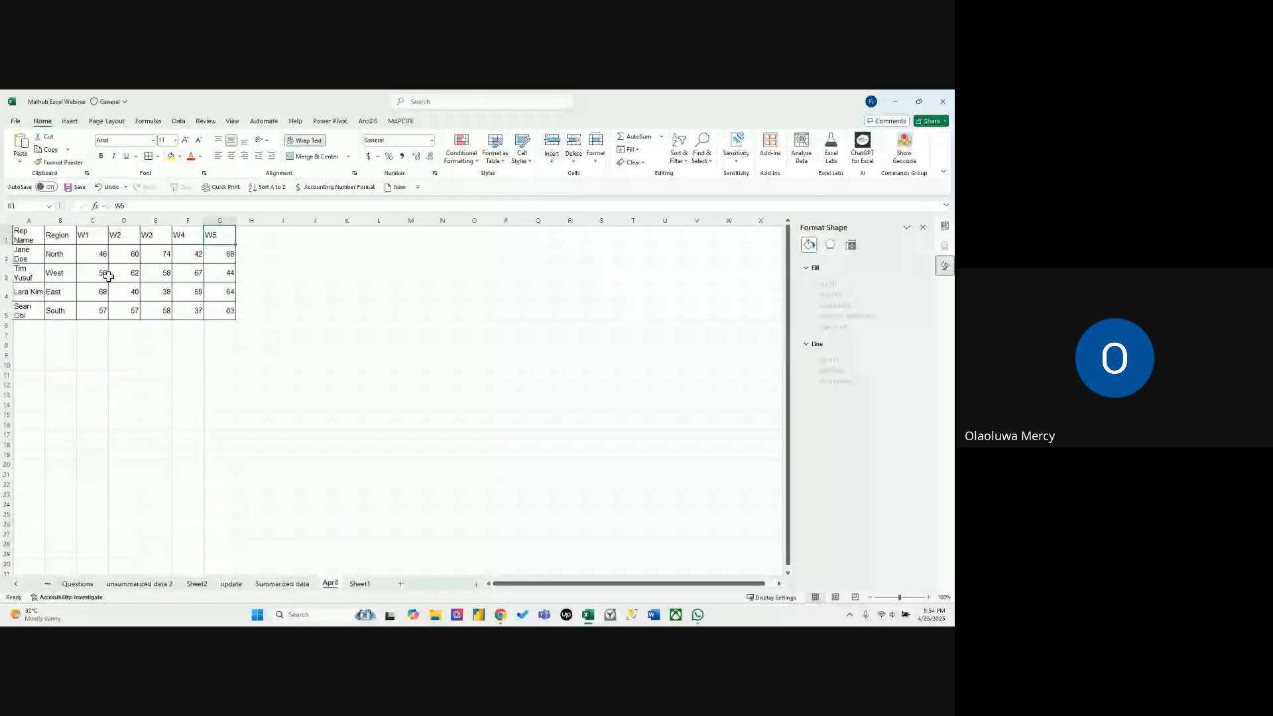
pyautogui.moveTo(57, 253); pyautogui.dragTo(87, 304)
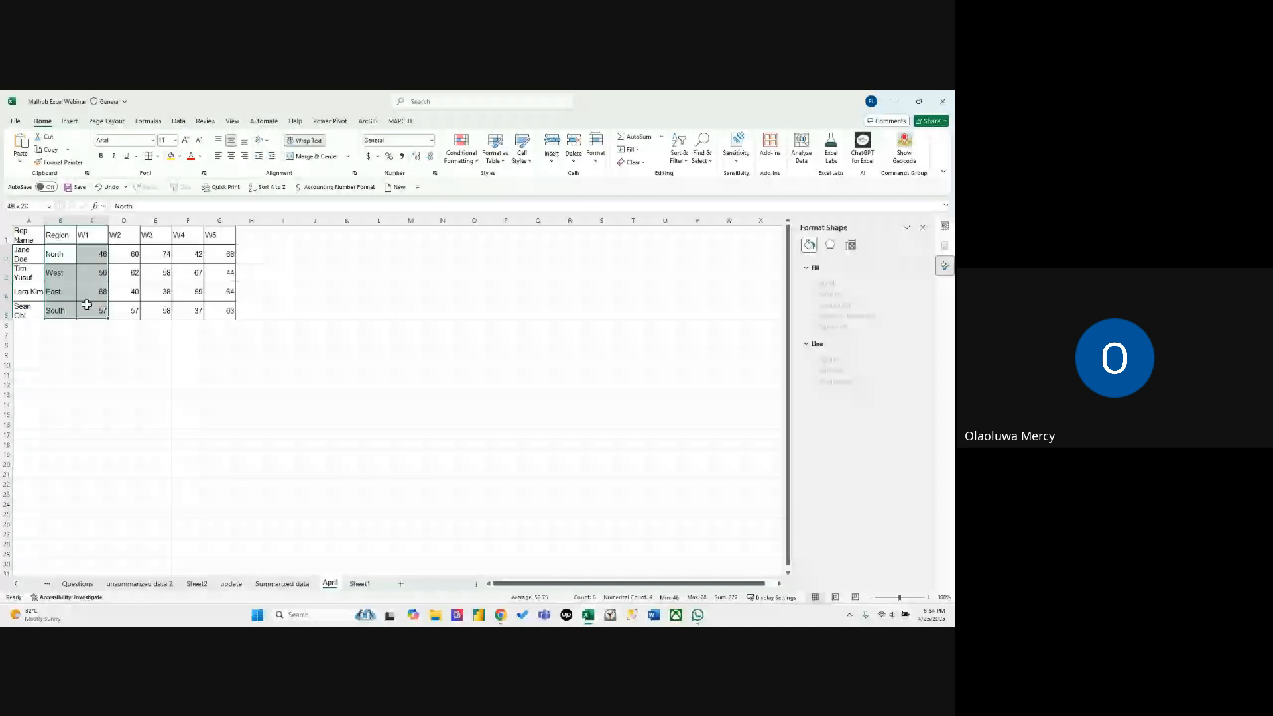
pyautogui.moveTo(59, 236); pyautogui.dragTo(91, 309)
pyautogui.click(73, 123)
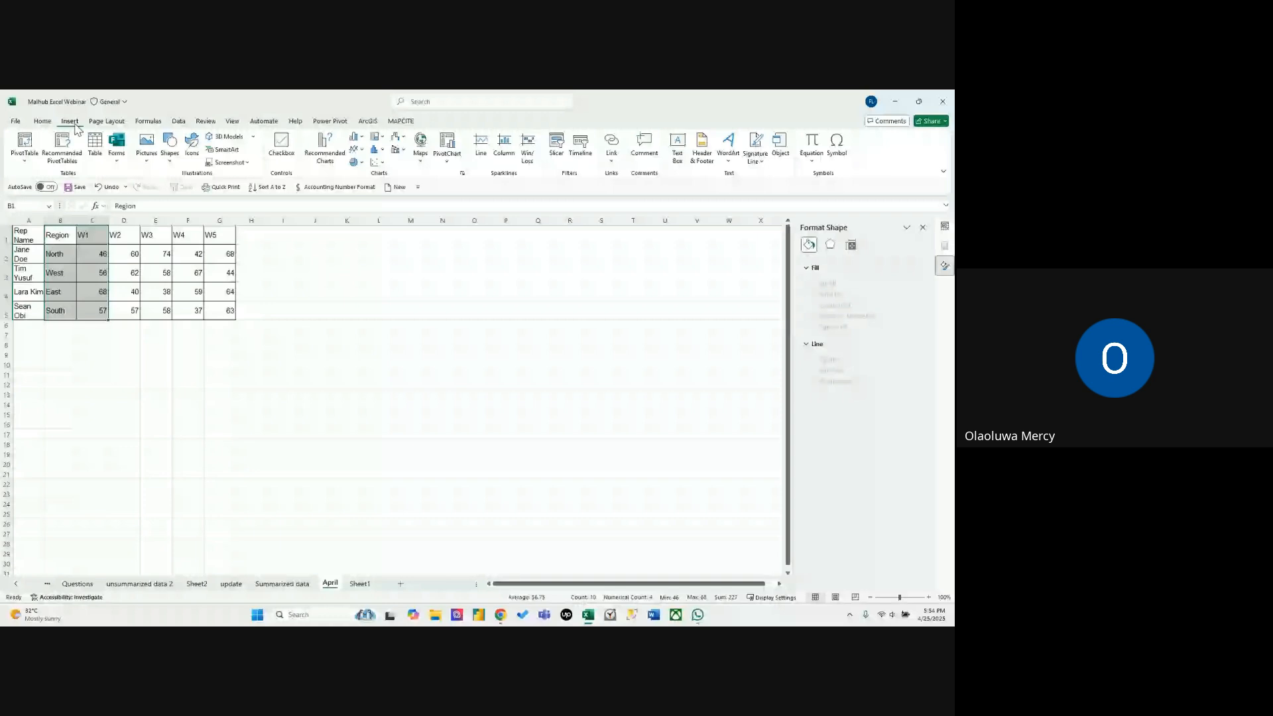
pyautogui.click(462, 174)
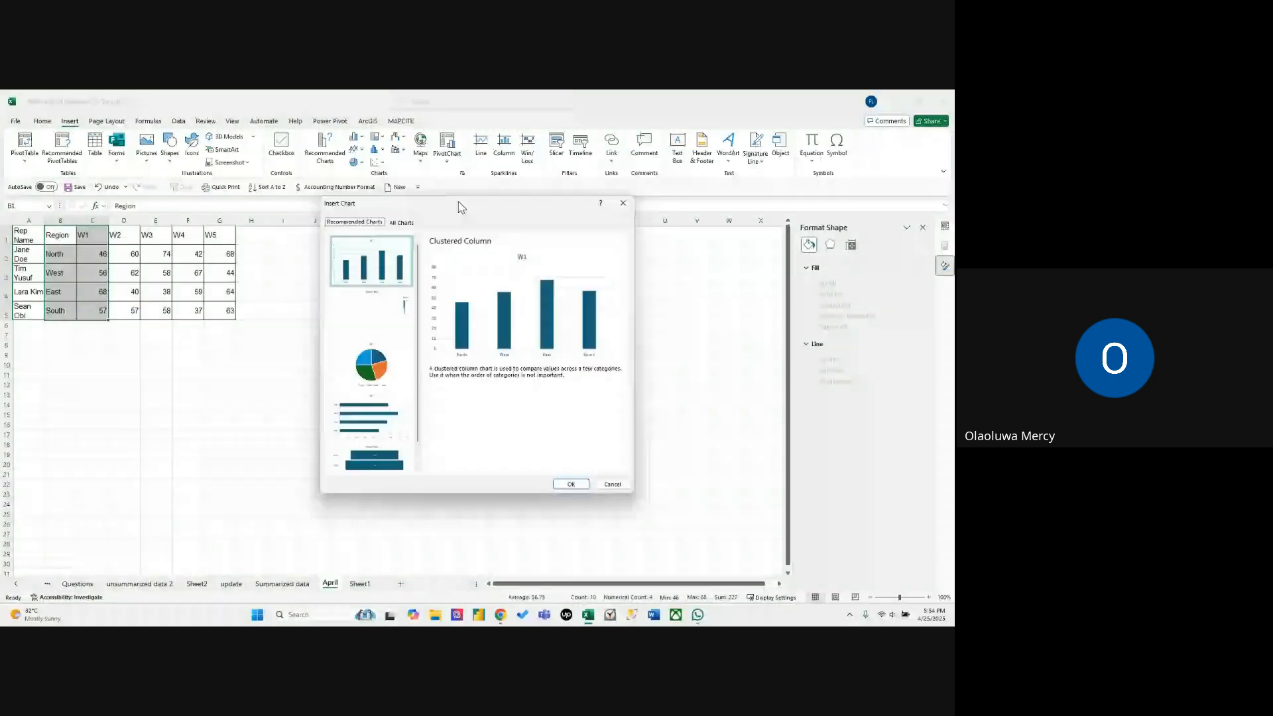
pyautogui.click(402, 223)
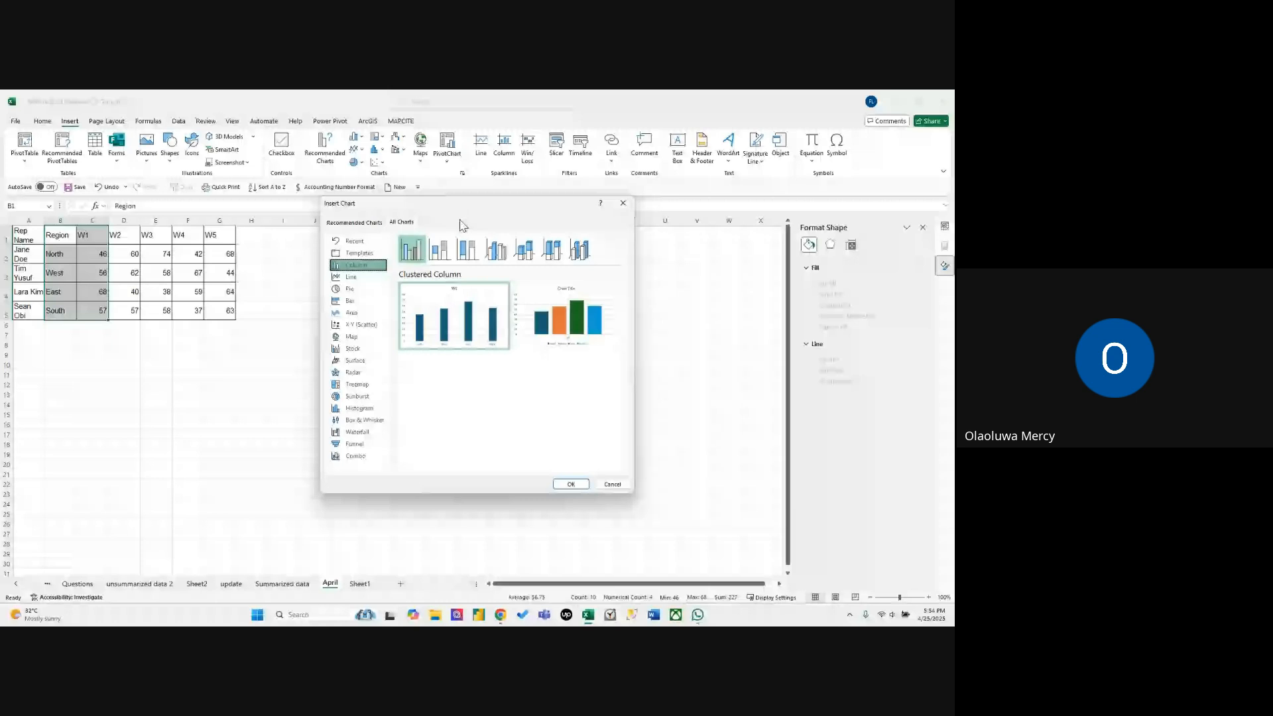
pyautogui.click(368, 252)
pyautogui.moveTo(486, 265)
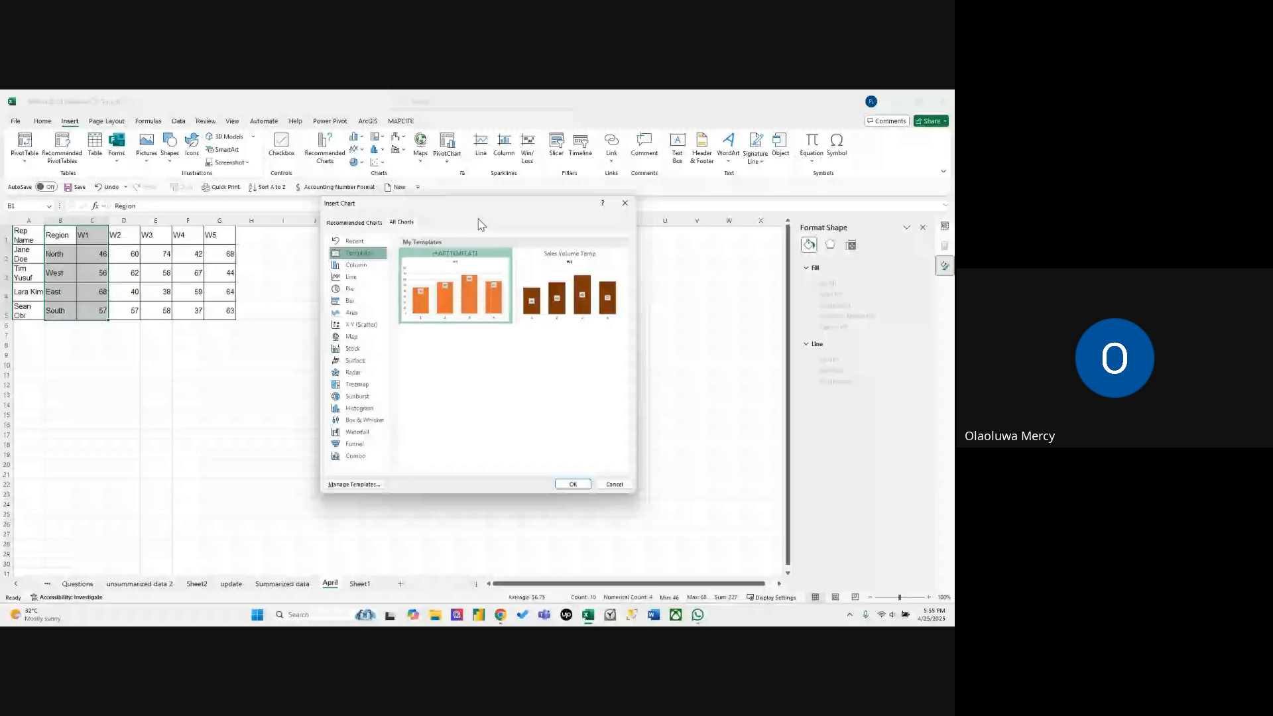
pyautogui.press('Return')
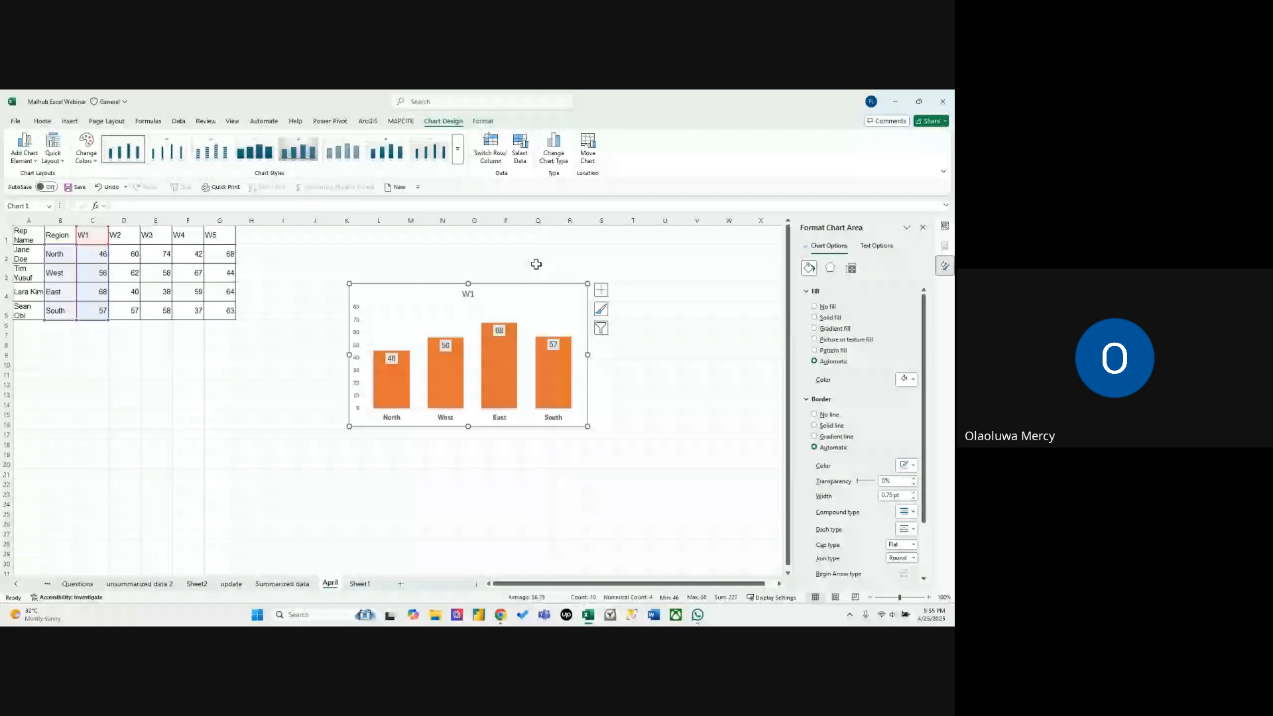
pyautogui.click(601, 254)
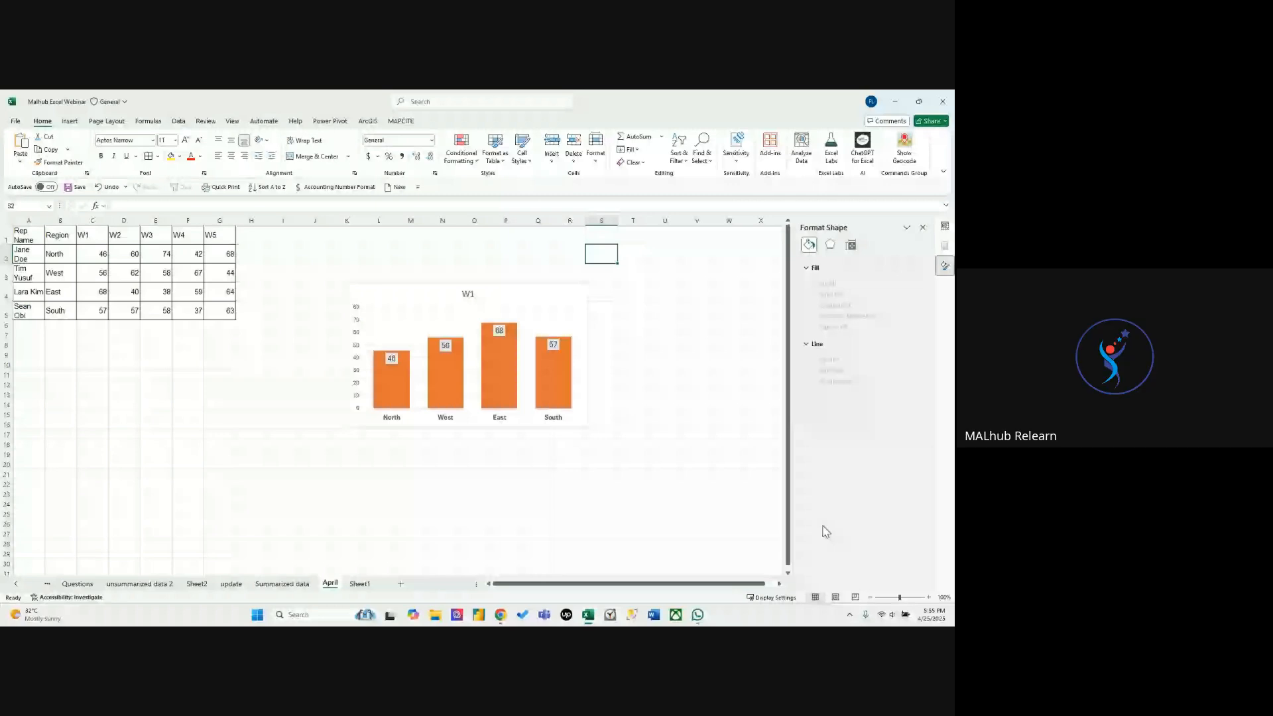
# Switch to the Google Meet window, ignore the screen-sharing notice, and return to the April sheet in Excel.
pyautogui.click(544, 579)
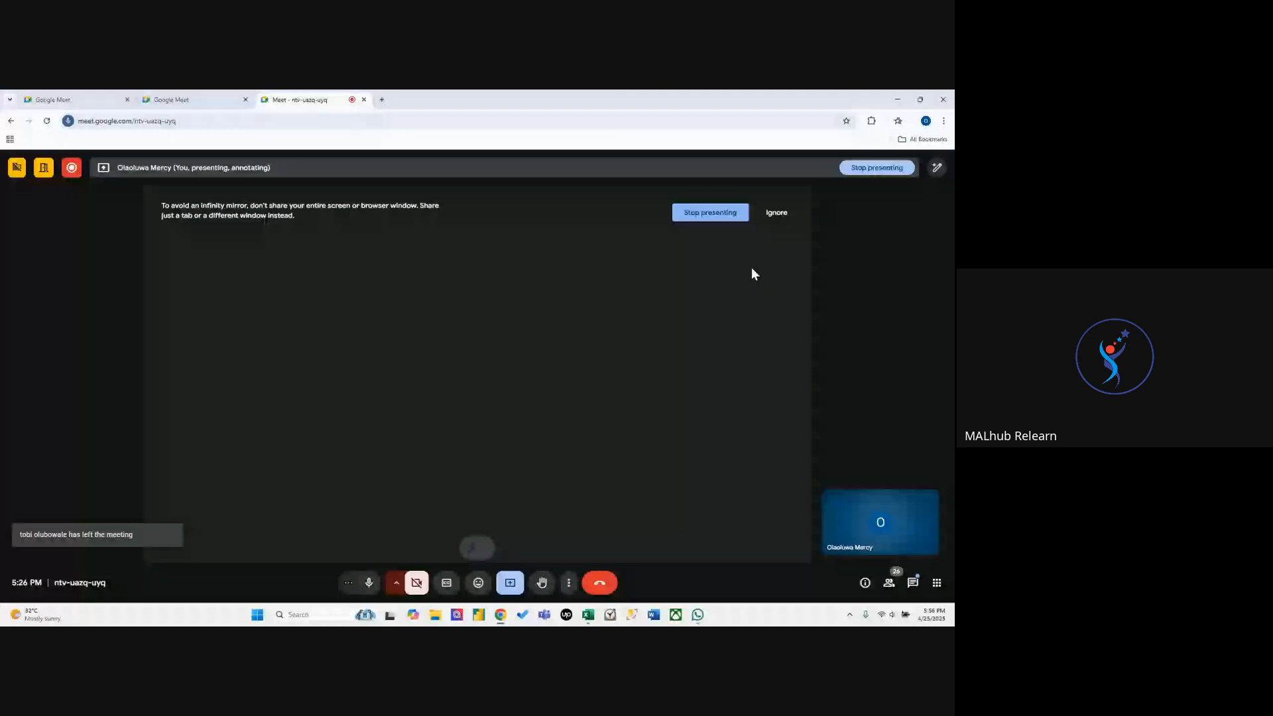
pyautogui.click(777, 213)
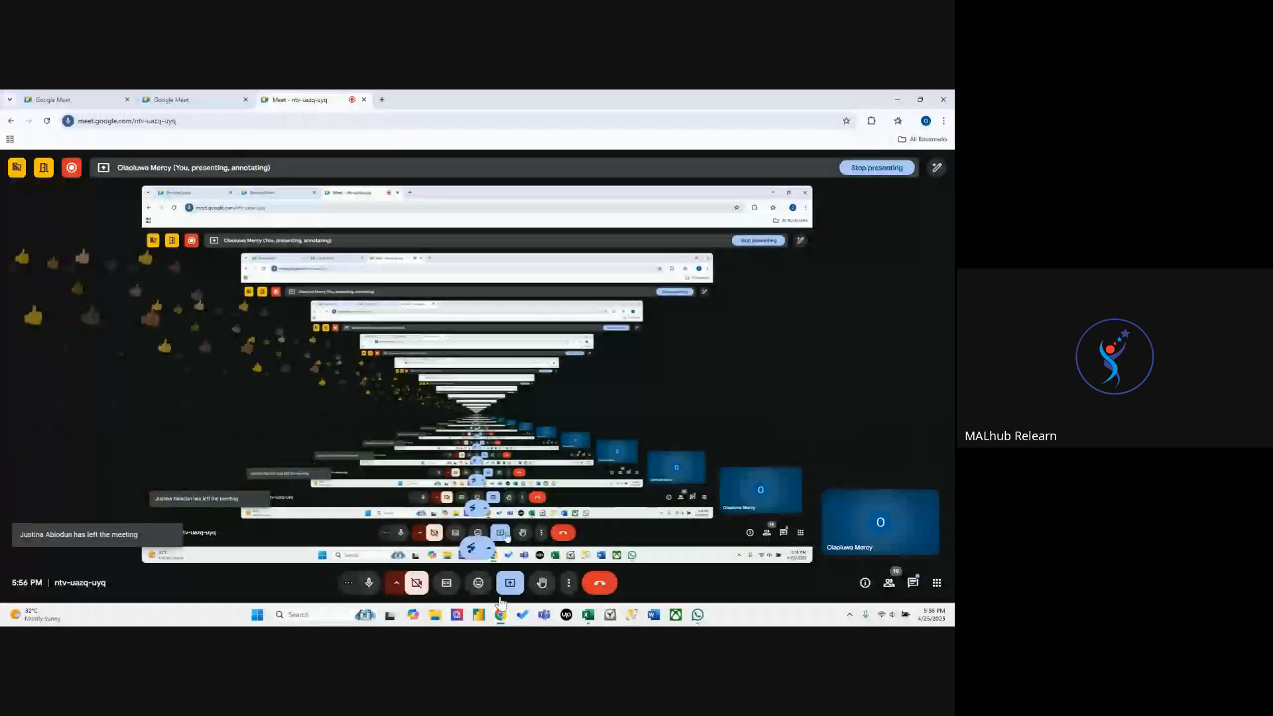
pyautogui.moveTo(501, 613)
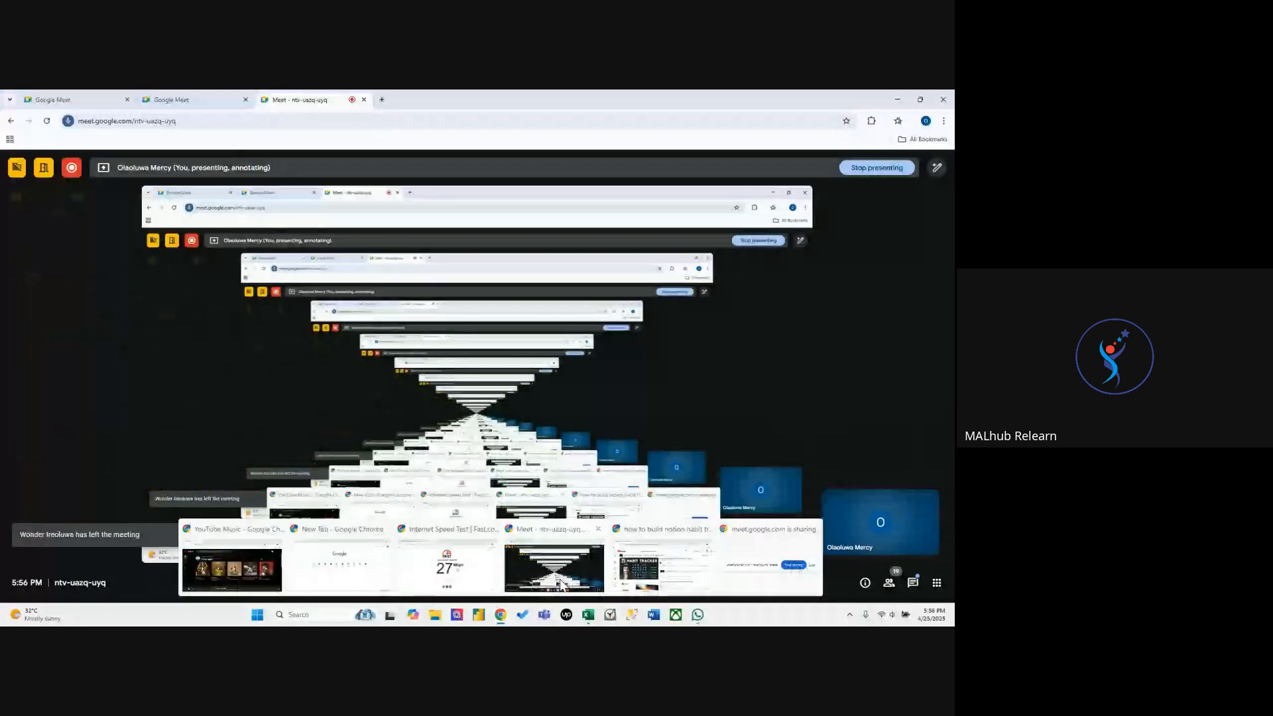
pyautogui.click(588, 614)
pyautogui.click(536, 513)
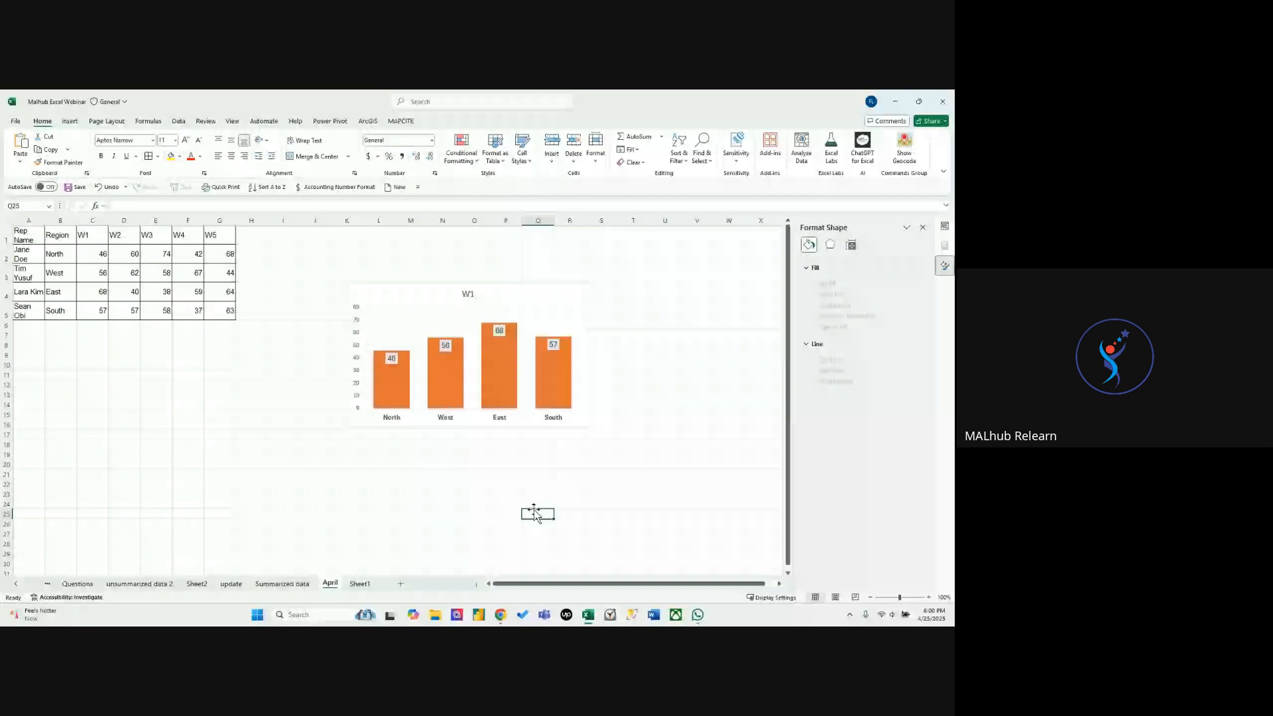
# Switch to the Google Meet window, turn off the microphone, and return to the April sheet in Excel.
pyautogui.click(251, 404)
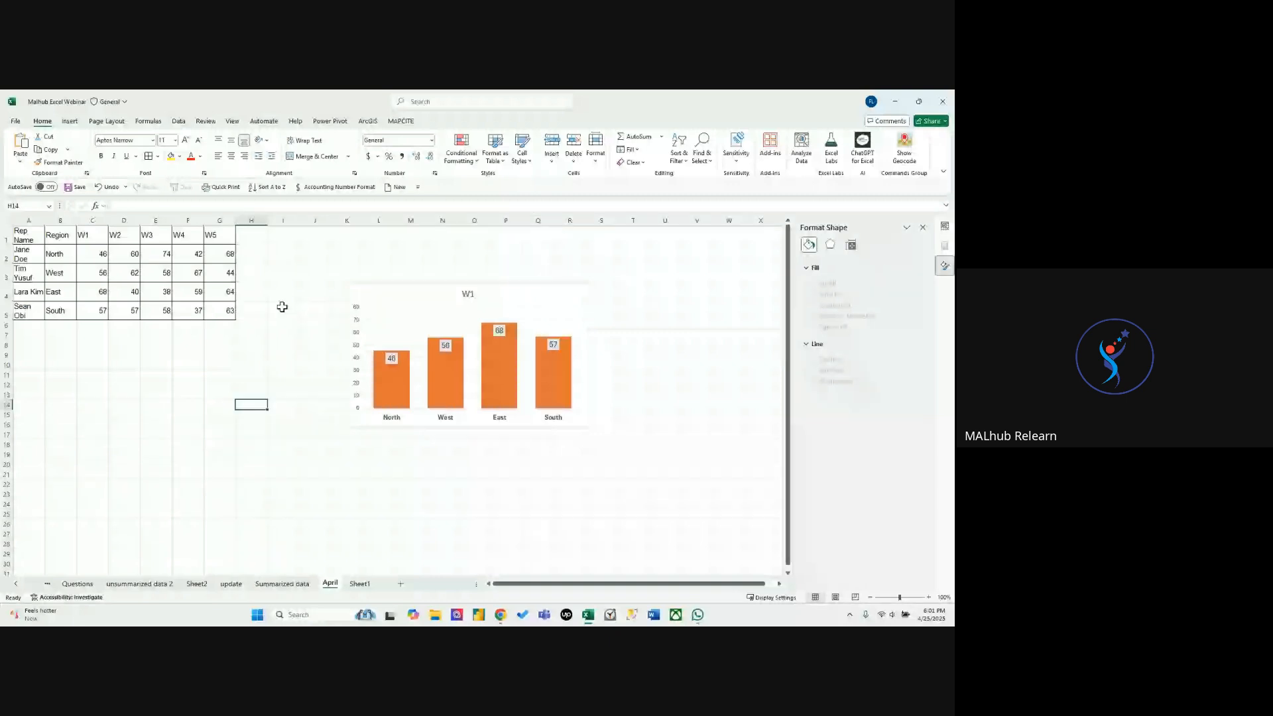
pyautogui.hotkey('alt', 'Tab')
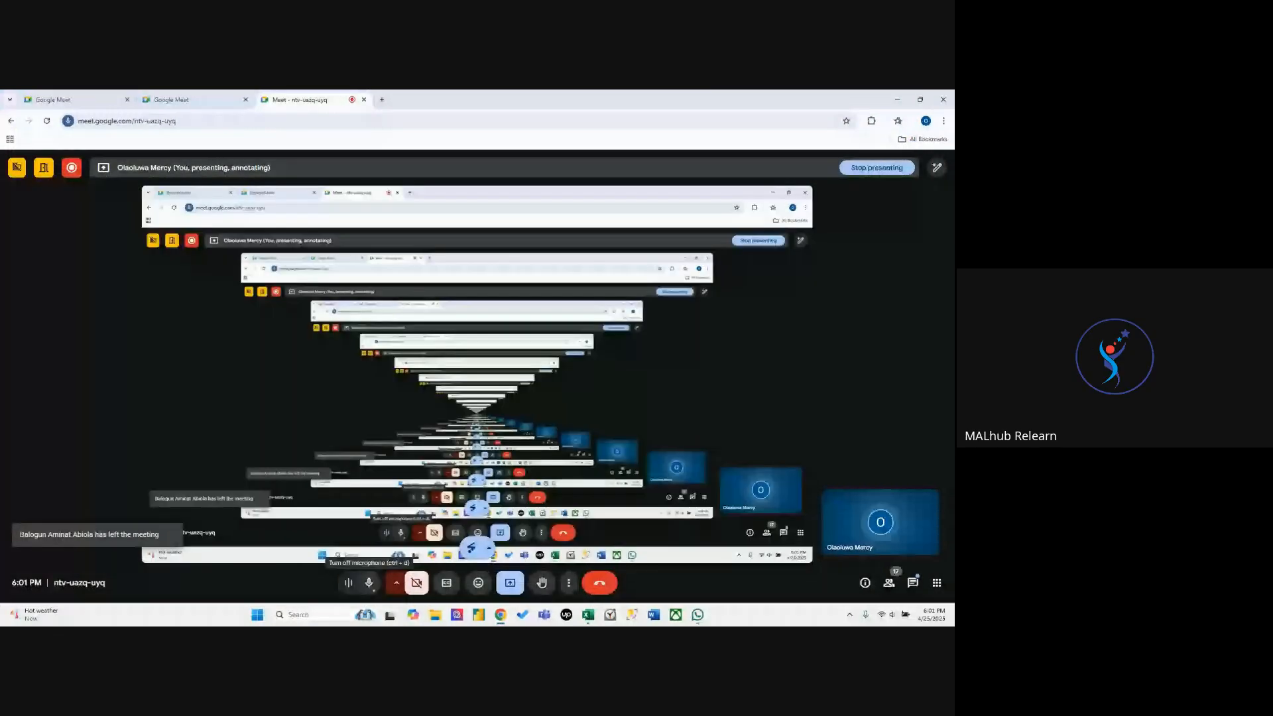
pyautogui.click(367, 585)
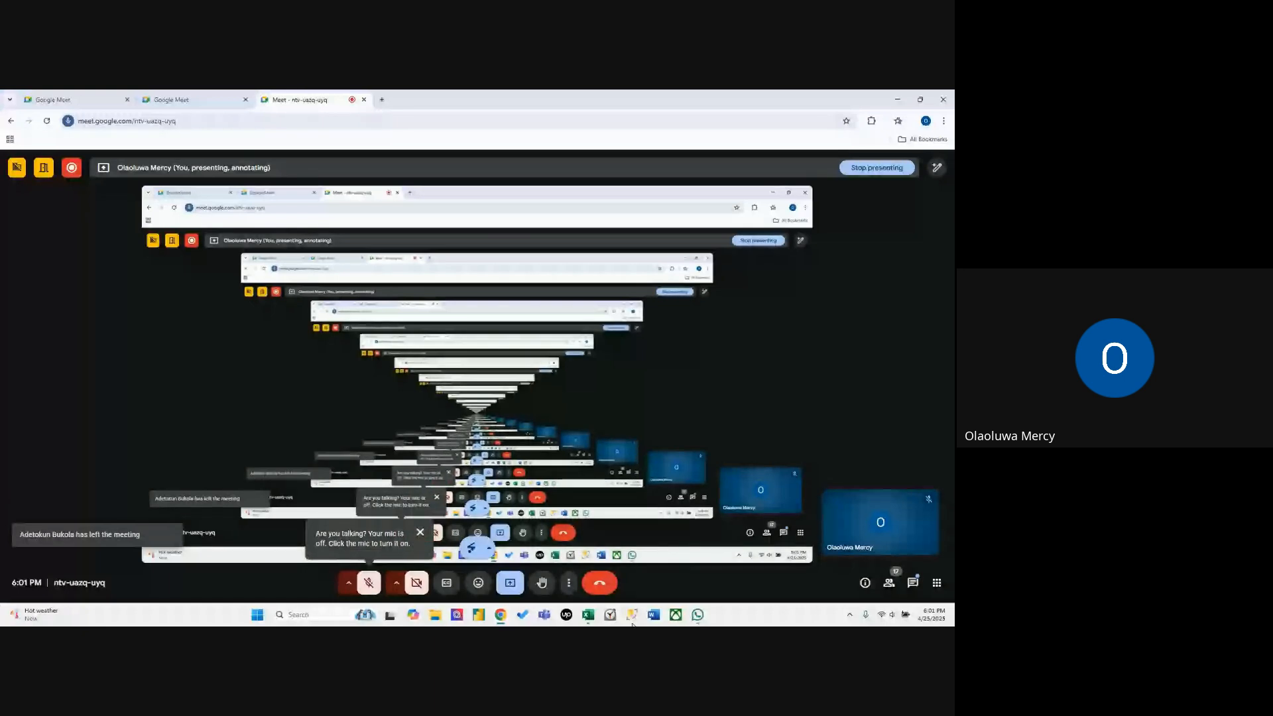
pyautogui.click(587, 614)
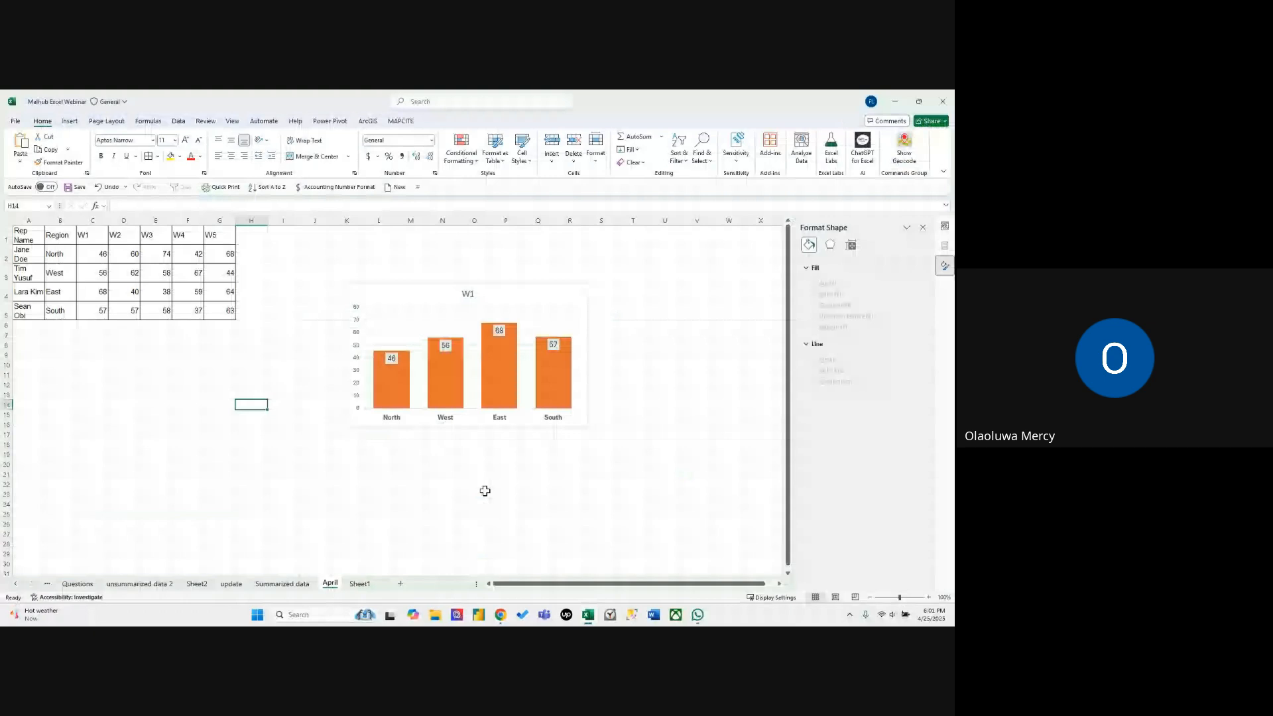
pyautogui.click(485, 492)
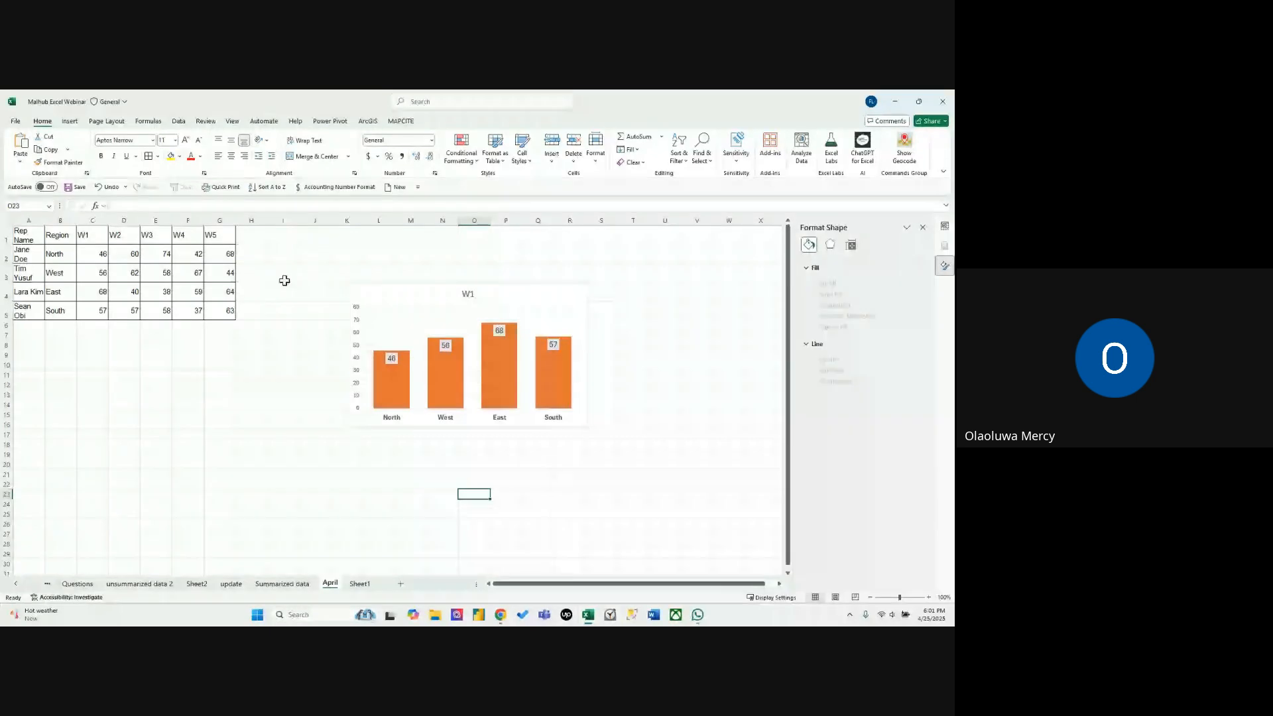
pyautogui.click(334, 323)
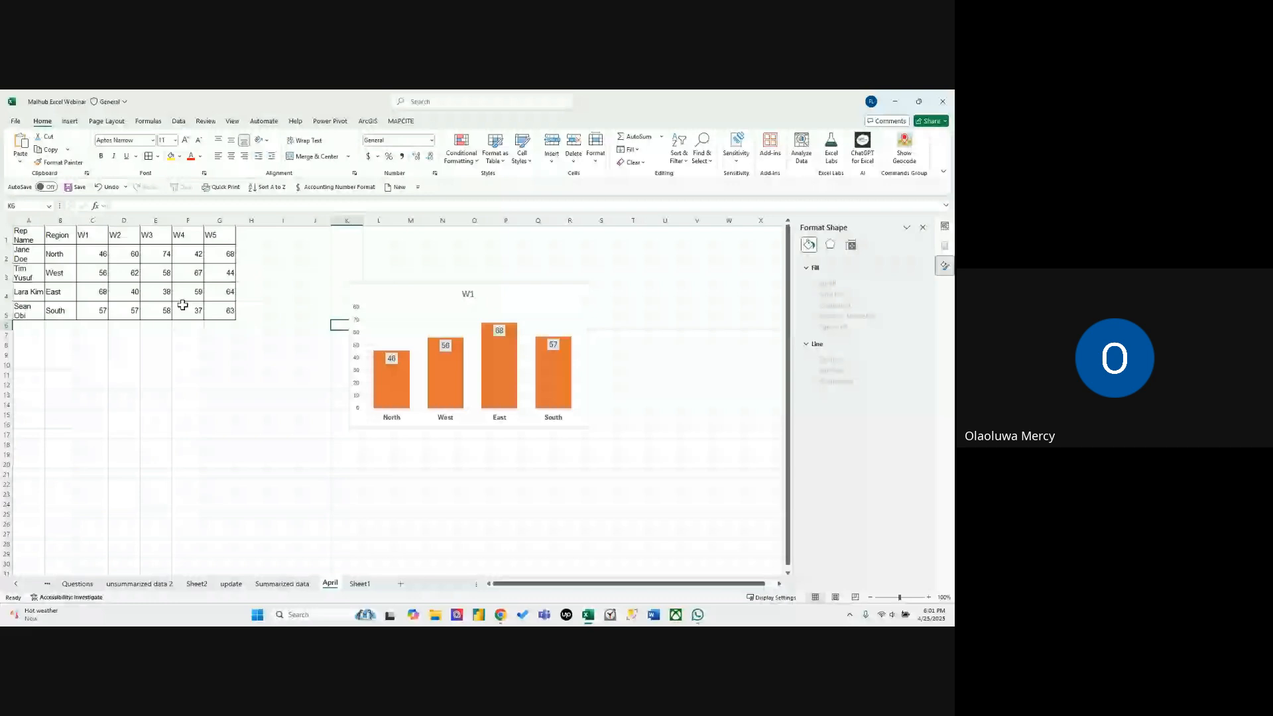
pyautogui.click(183, 305)
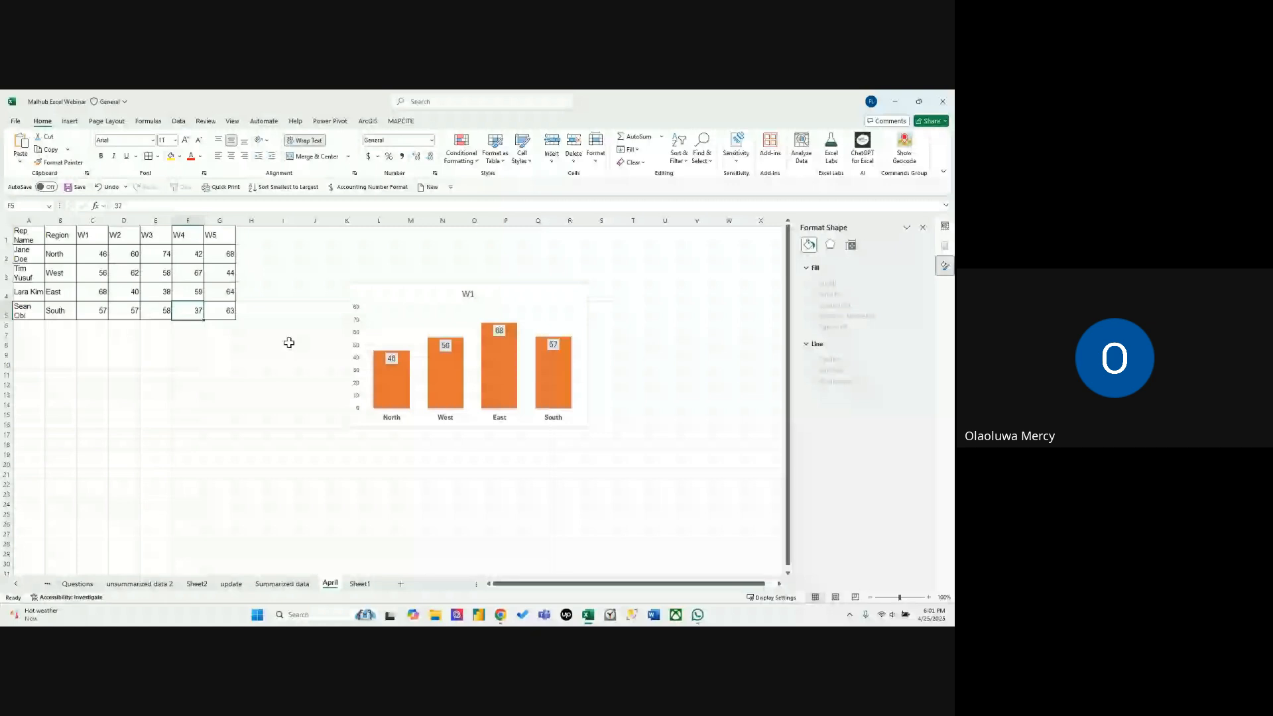
pyautogui.click(315, 355)
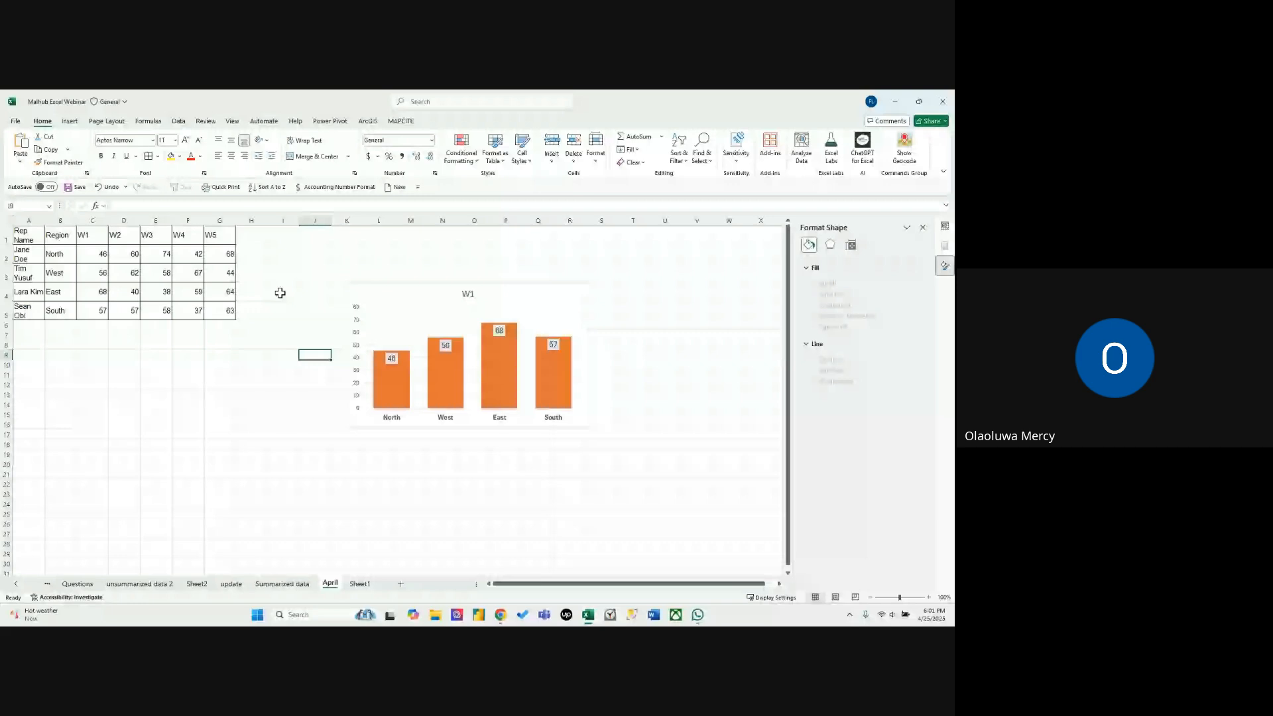
# Turn off the gridlines on the April sheet.
pyautogui.click(232, 121)
pyautogui.click(287, 150)
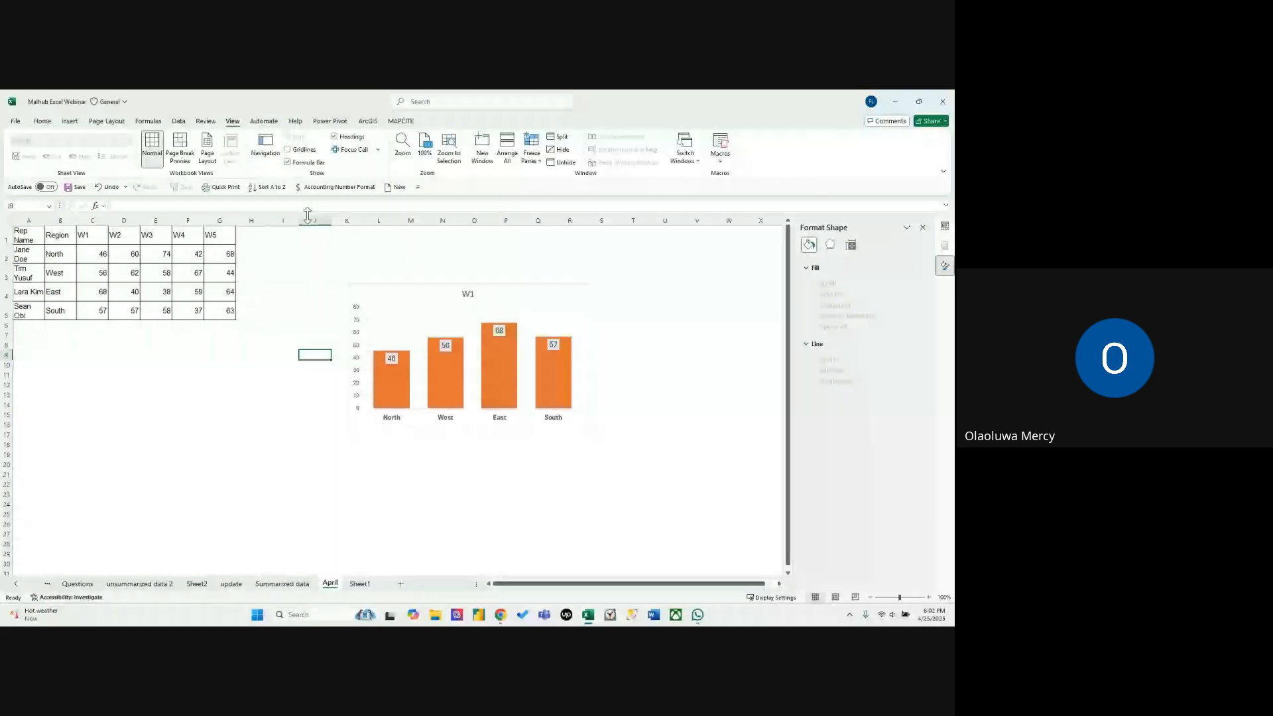